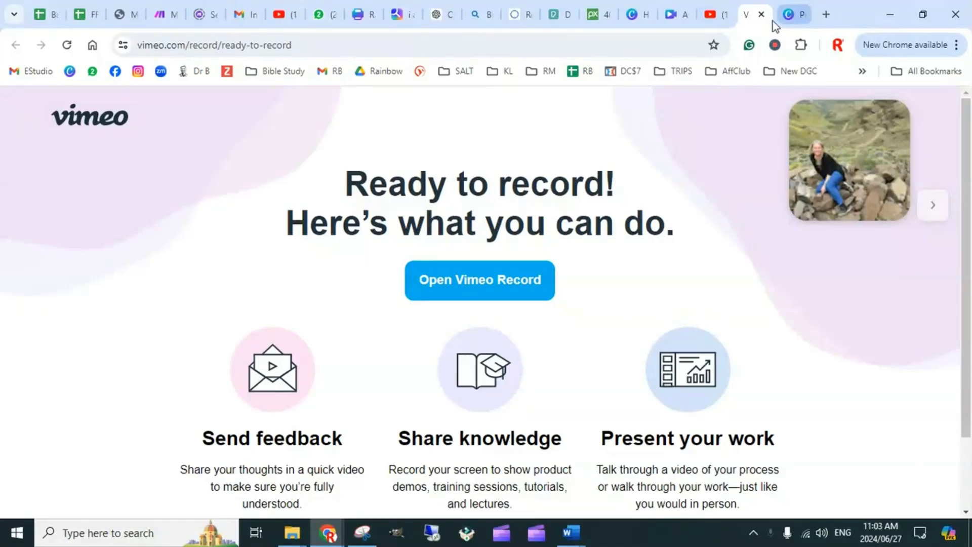
Switch to the Canva design about copying info directly from the phone to the laptop
mouse_move(361, 14)
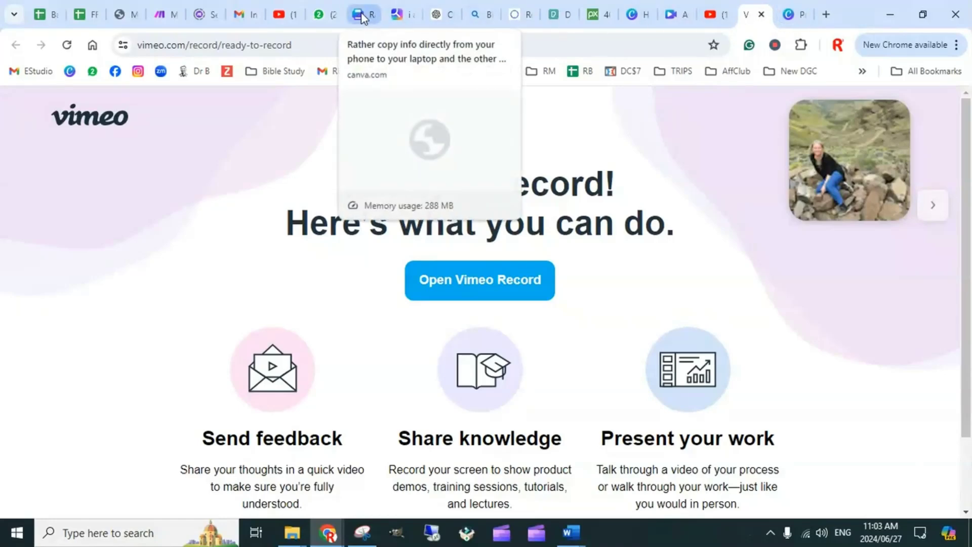
click(360, 12)
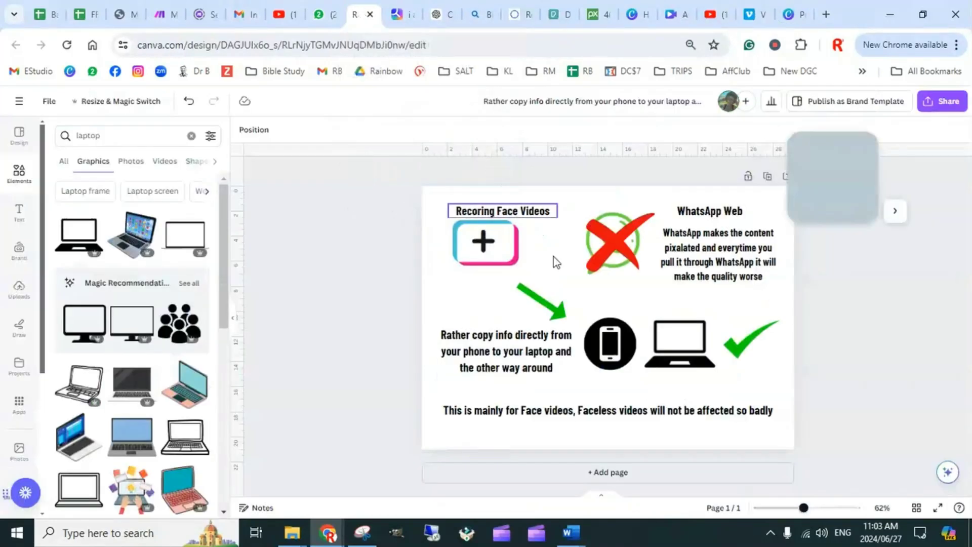
drag(843, 182, 884, 172)
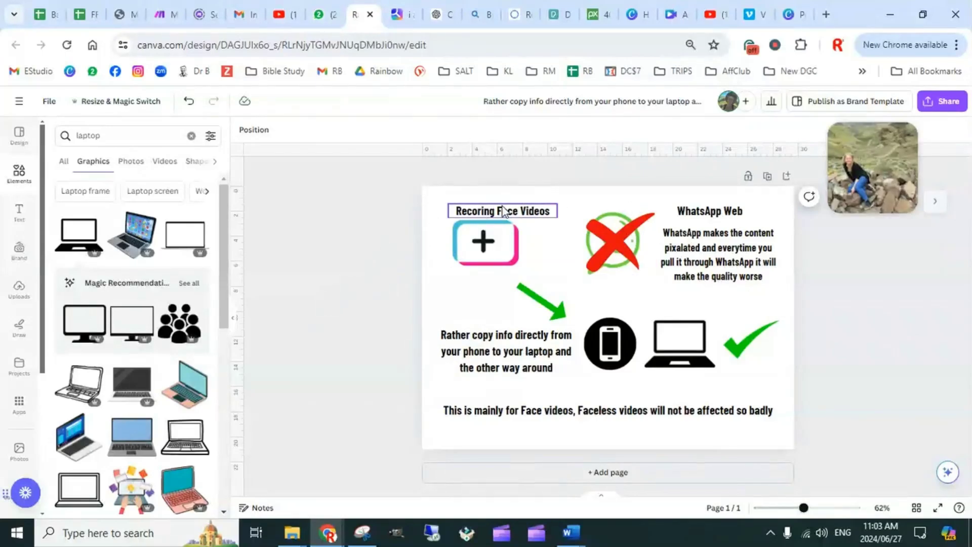
Examine the face video recording graphic on the design and how it leads to the phone icon
click(493, 248)
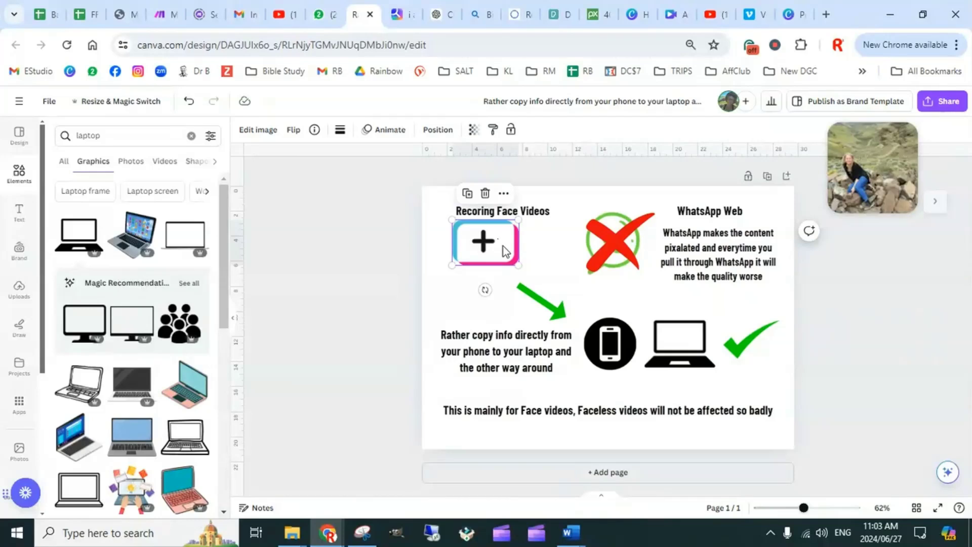
click(347, 254)
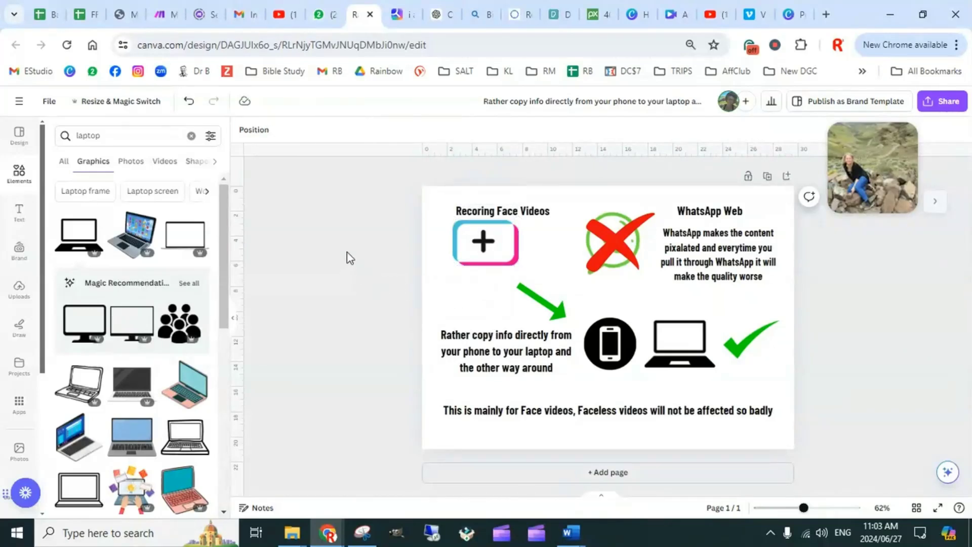
click(493, 250)
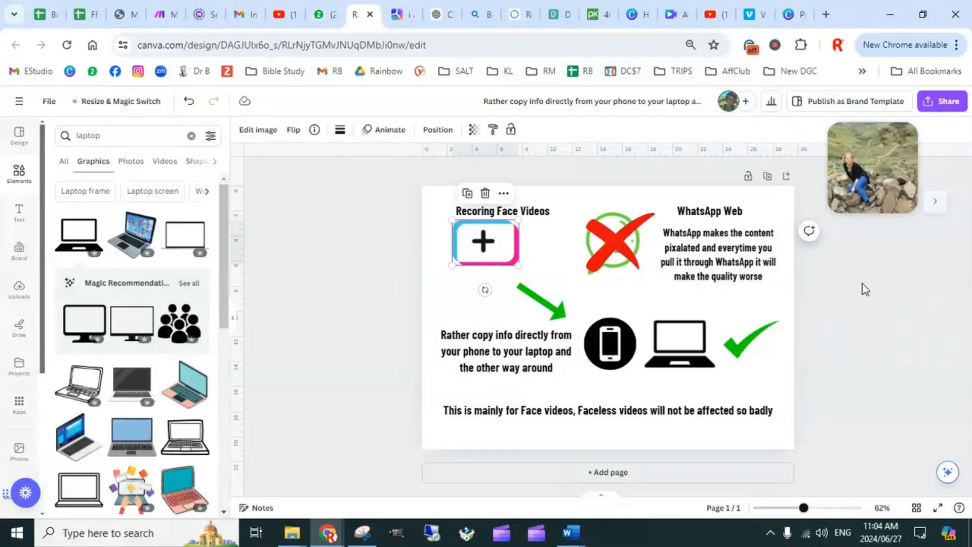
click(354, 242)
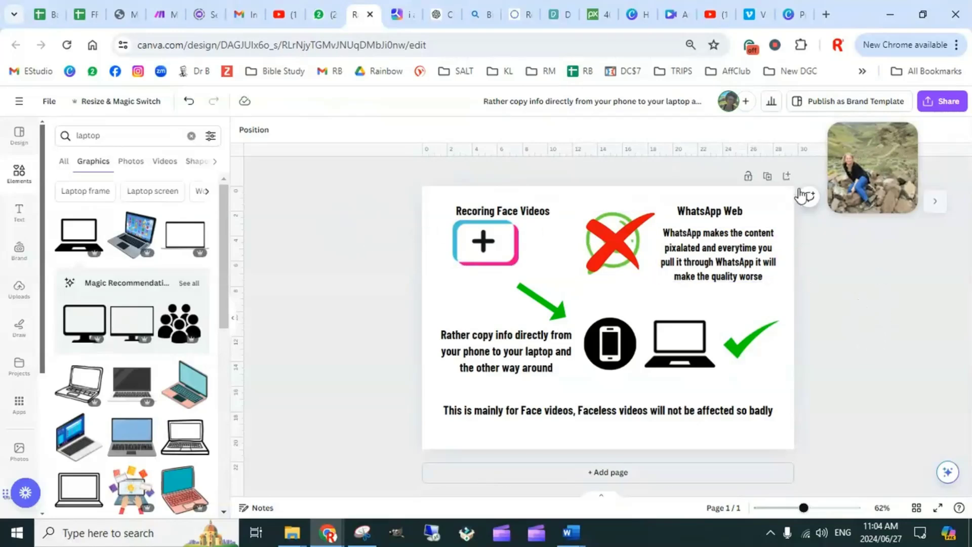
click(494, 242)
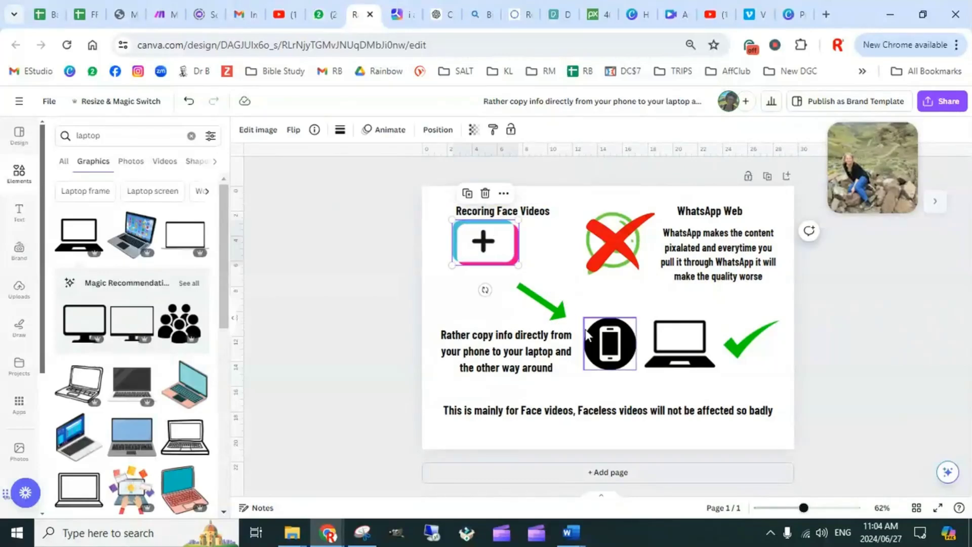
click(617, 345)
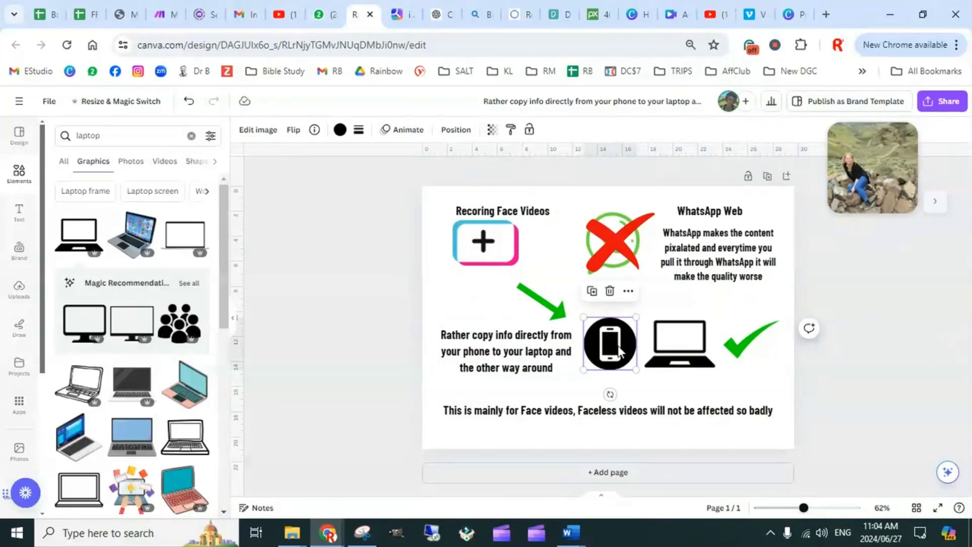
click(484, 244)
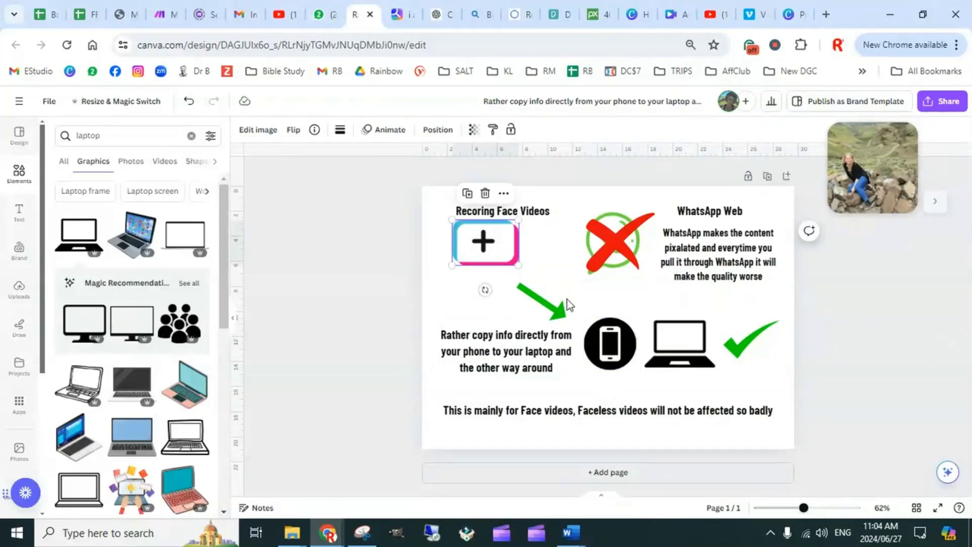
click(606, 352)
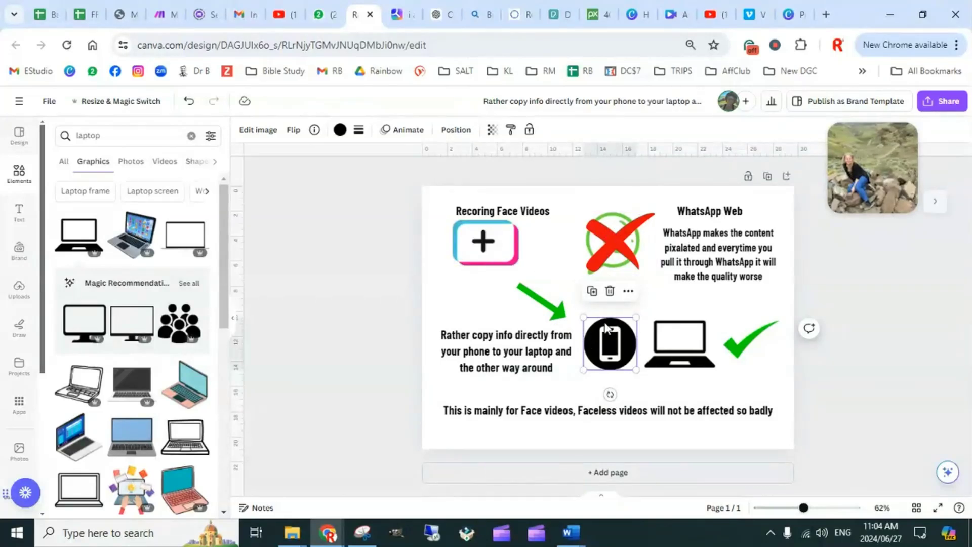
Review the crossed-out WhatsApp Web graphic and its quality note against the direct-copy advice
click(607, 223)
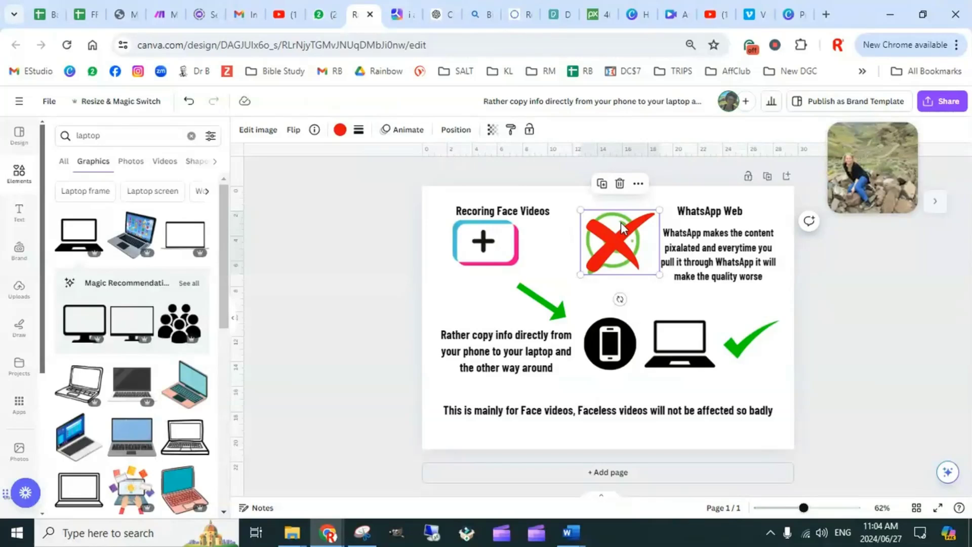
click(690, 334)
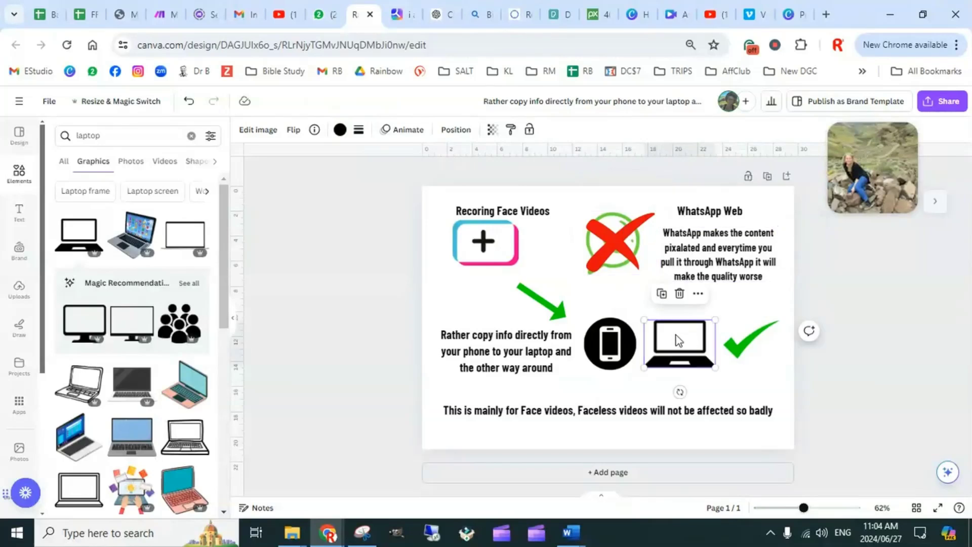
click(622, 262)
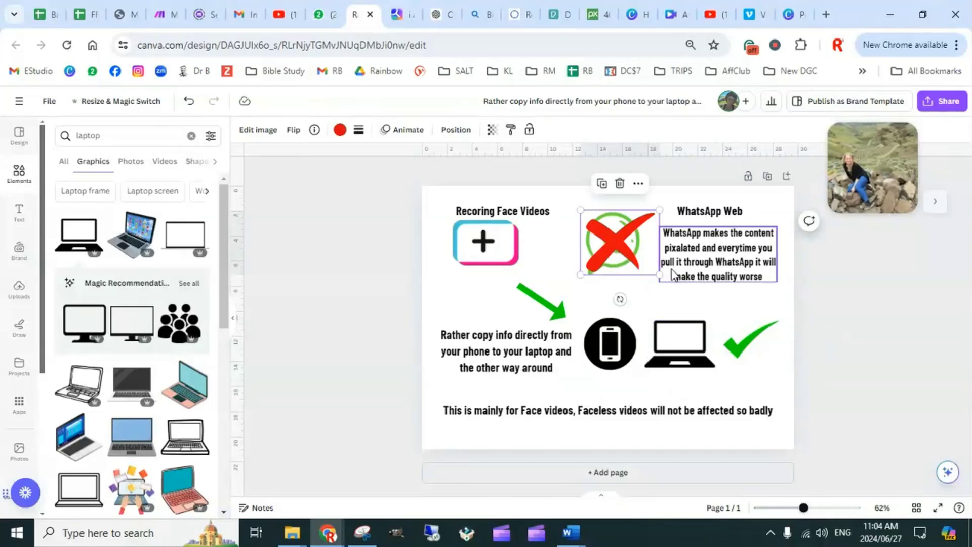
click(752, 270)
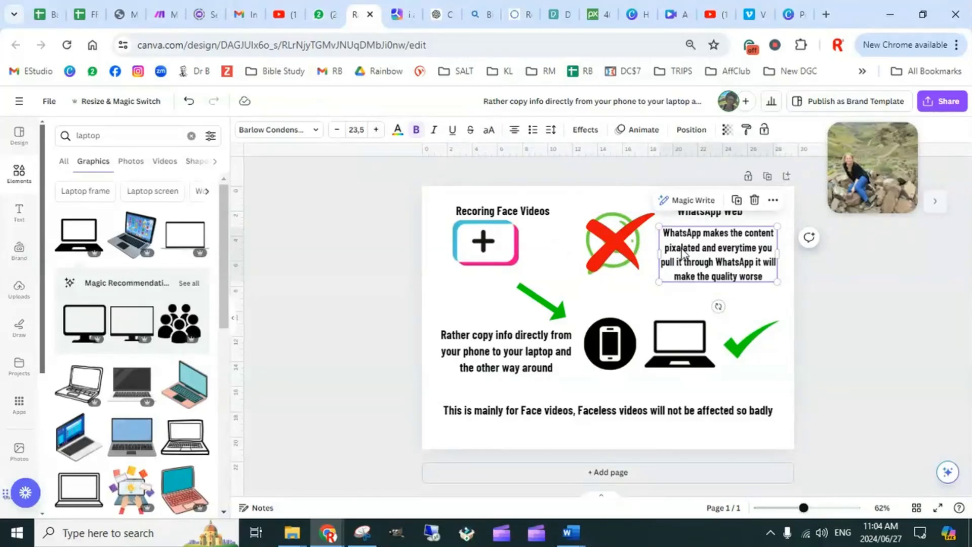
click(509, 352)
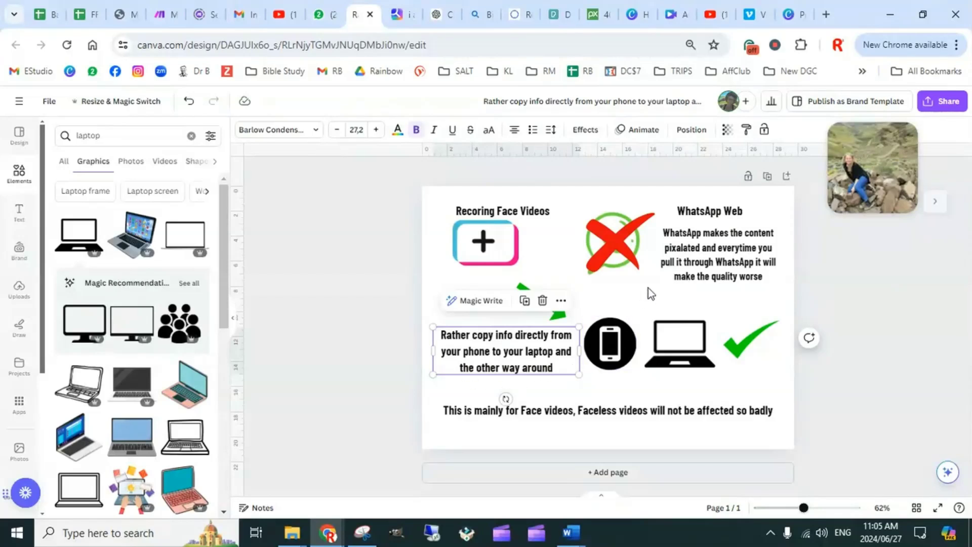
Review the recommended route on the design from recorded face video to phone and laptop, compared with the crossed-out WhatsApp option
click(491, 245)
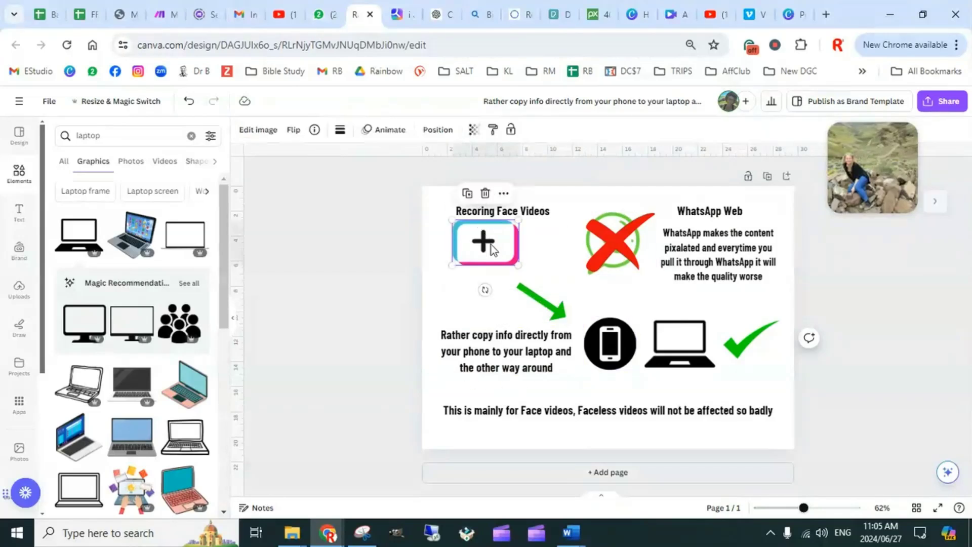
click(614, 353)
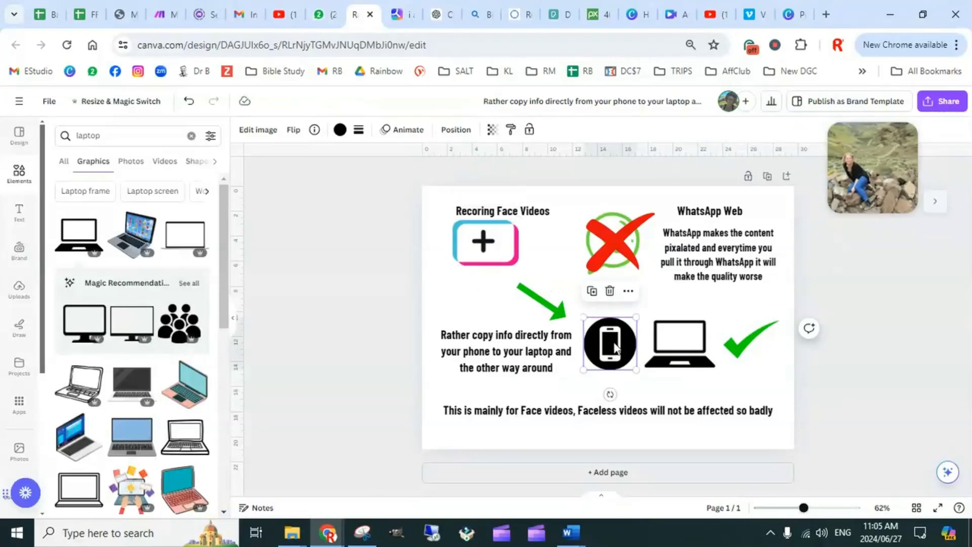
click(488, 248)
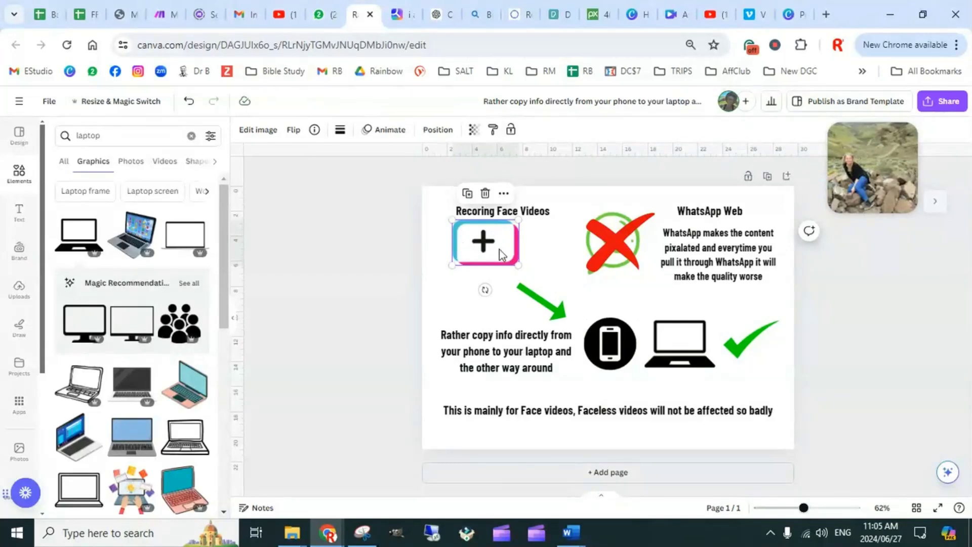
click(617, 355)
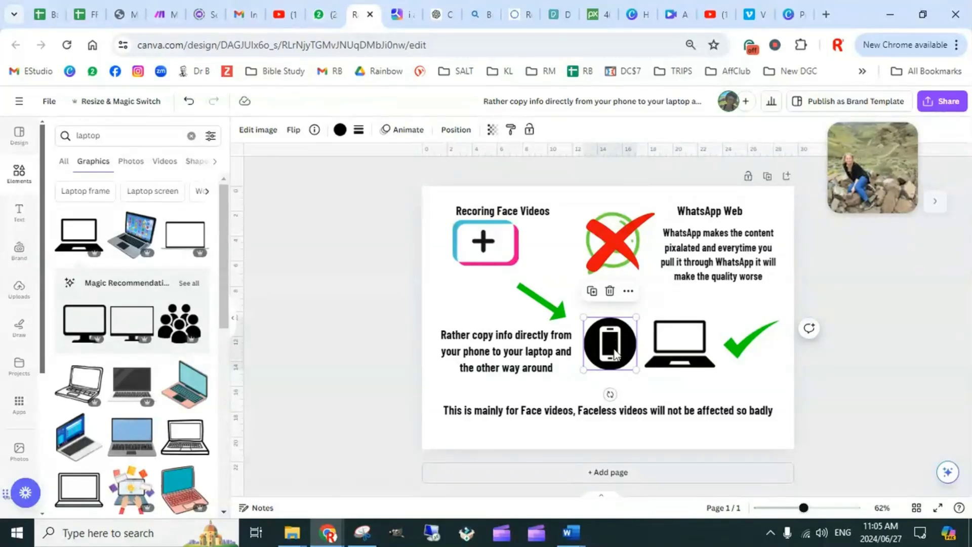
click(686, 361)
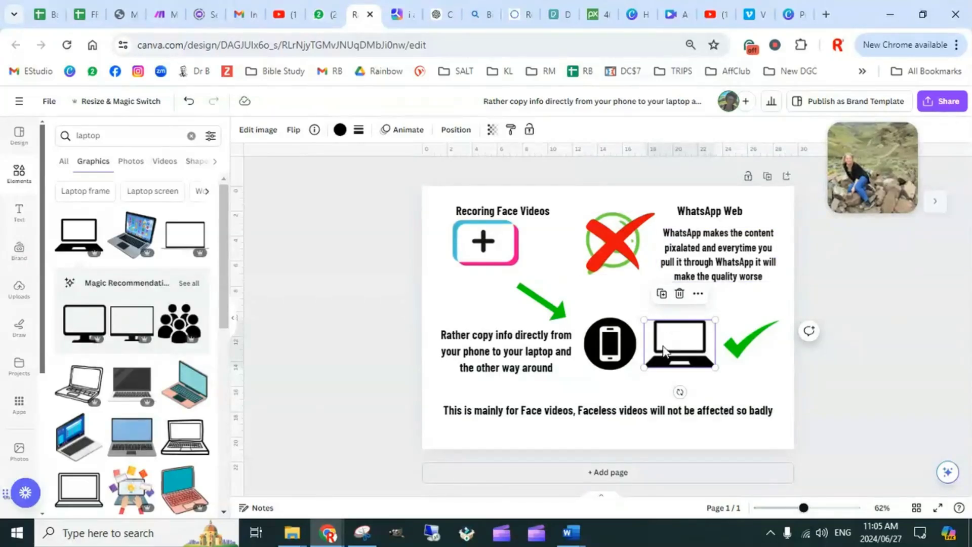
click(545, 369)
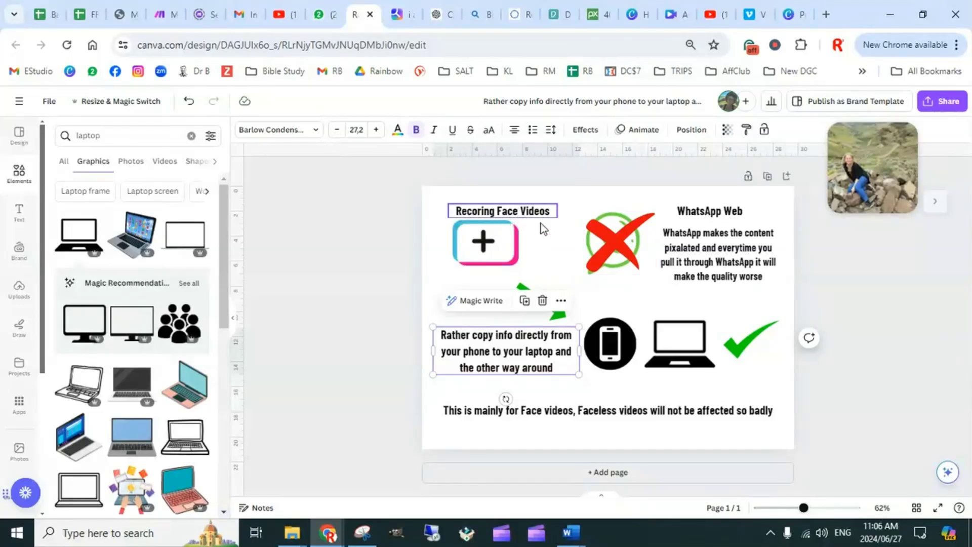
click(608, 235)
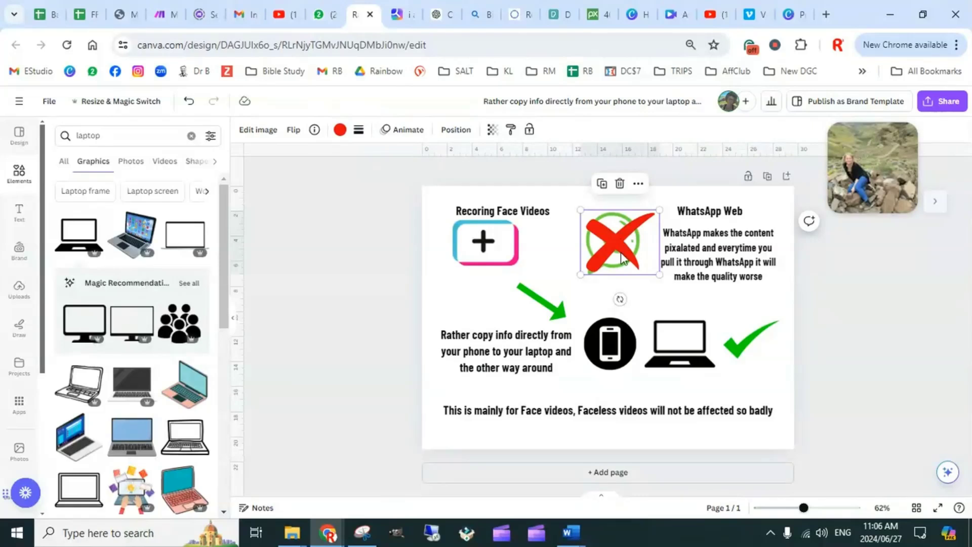
click(609, 349)
click(650, 346)
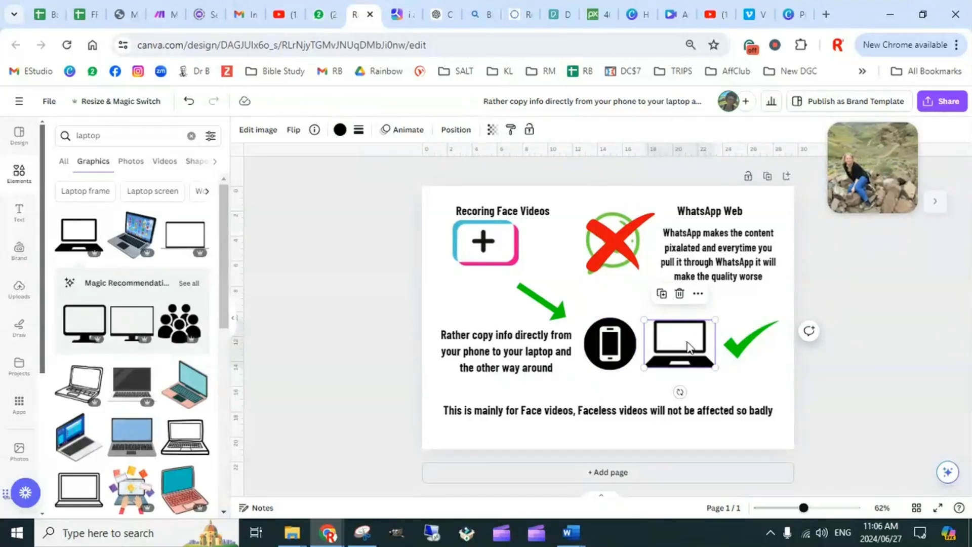
click(858, 299)
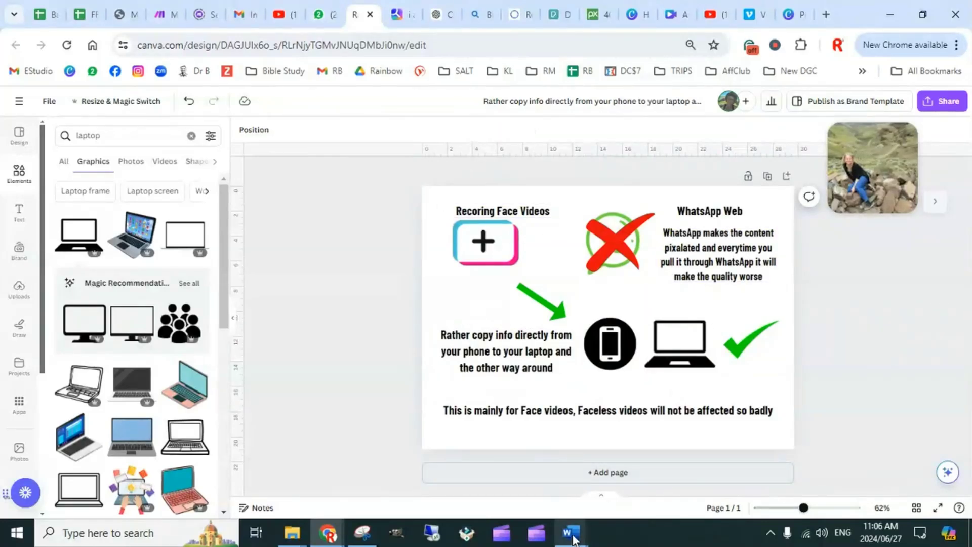
Switch to the Word document "AI Scipt for Bulk Table YouTube" and skim the prompt from its ROLE section through the EXAMPLE
mouse_move(572, 539)
click(570, 481)
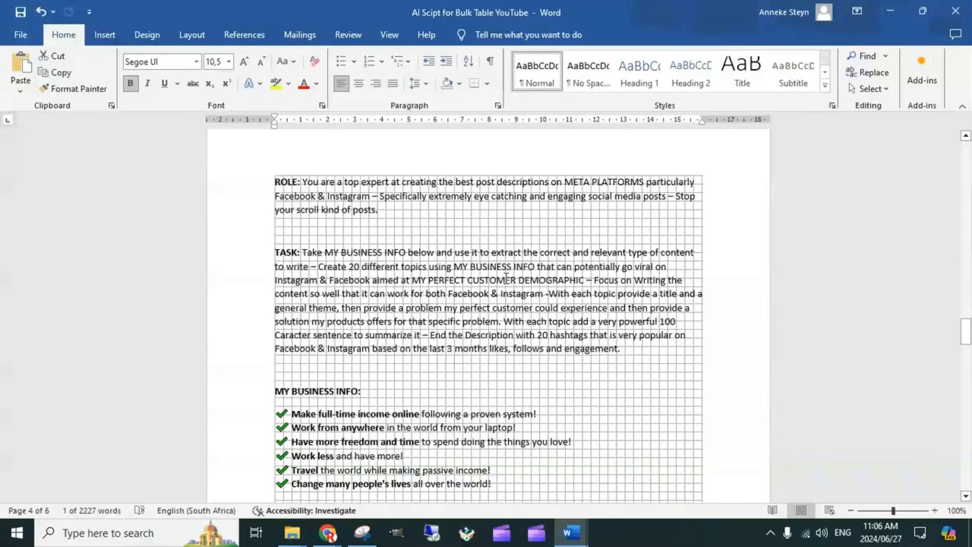
scroll(506, 278, down, 15)
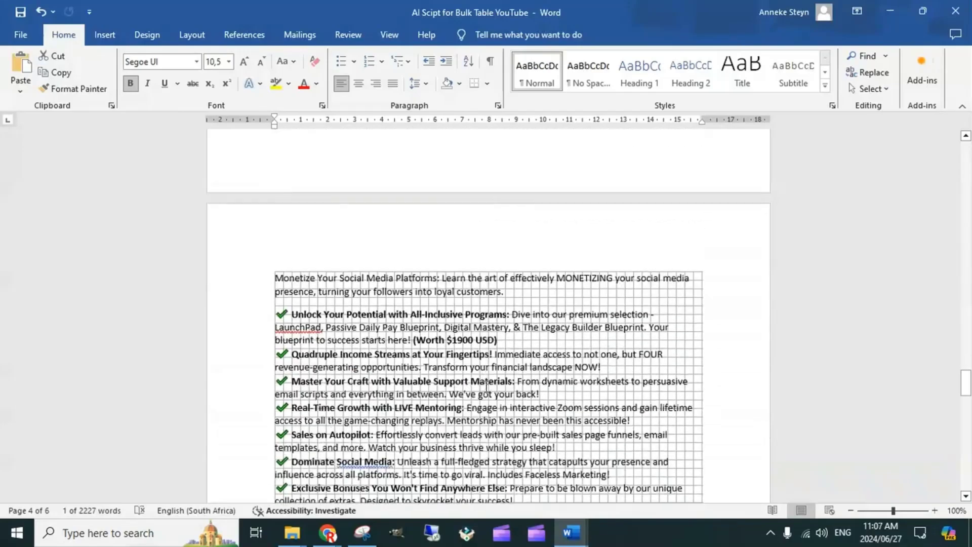
scroll(486, 386, down, 20)
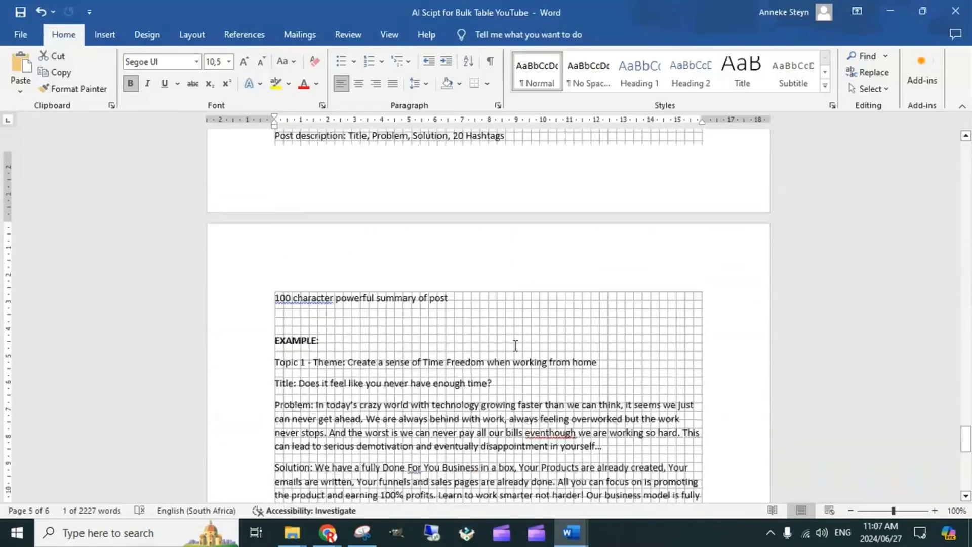
scroll(516, 346, down, 6)
scroll(533, 351, up, 5)
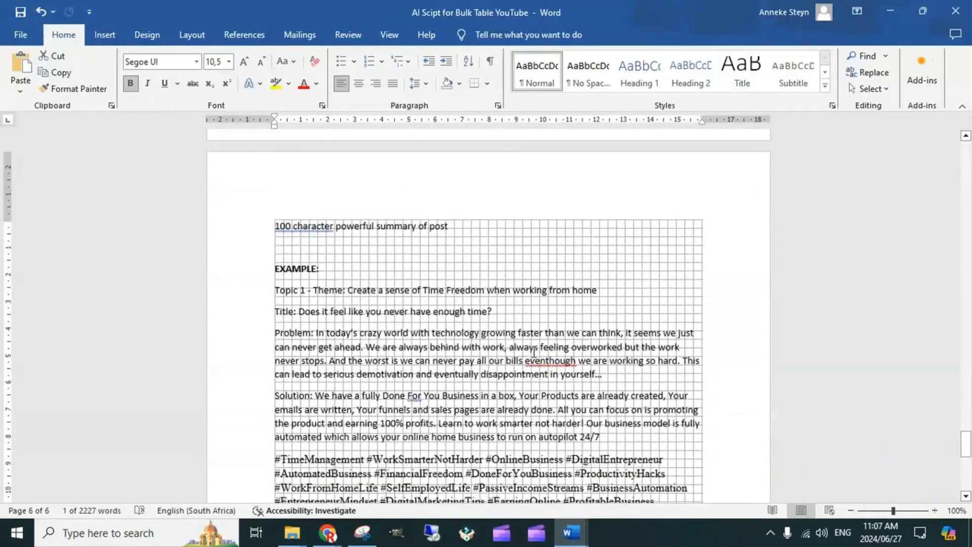
scroll(533, 351, up, 20)
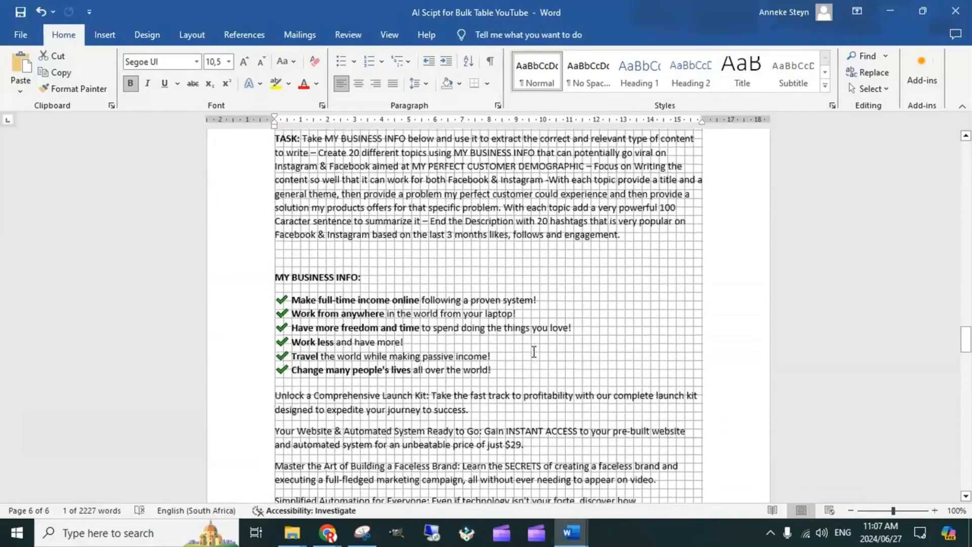
scroll(533, 351, up, 10)
scroll(534, 352, down, 4)
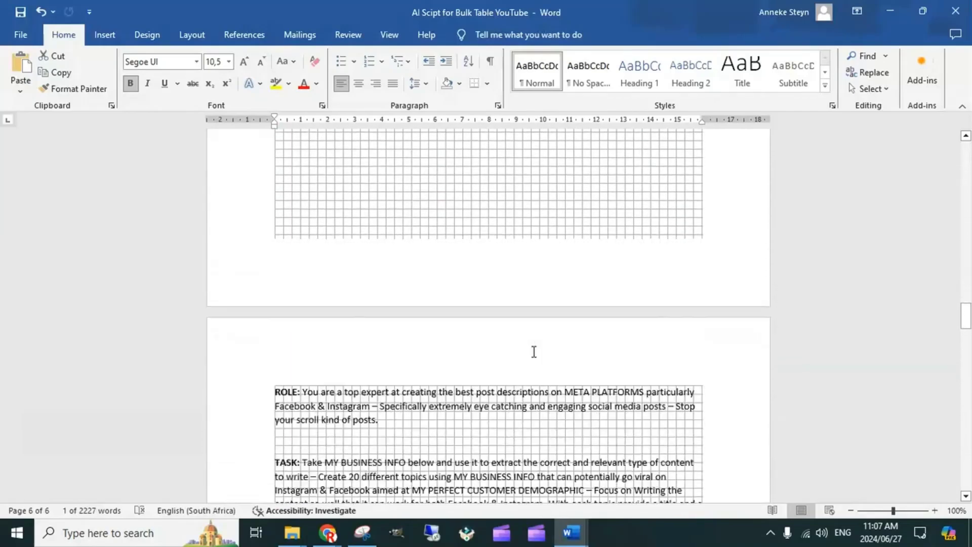
scroll(533, 351, down, 2)
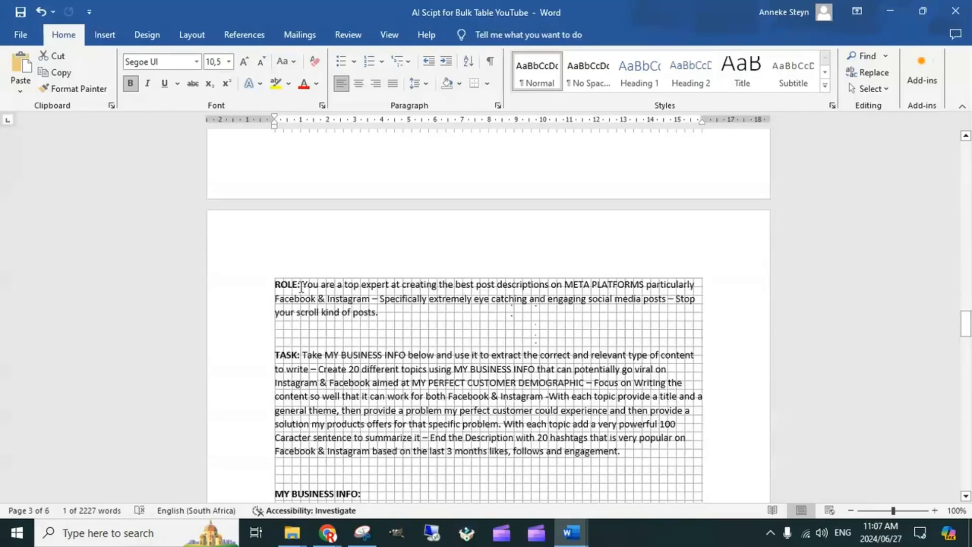
Examine the prompt's ROLE paragraph and the beginning of its TASK paragraph
drag(300, 285, 275, 285)
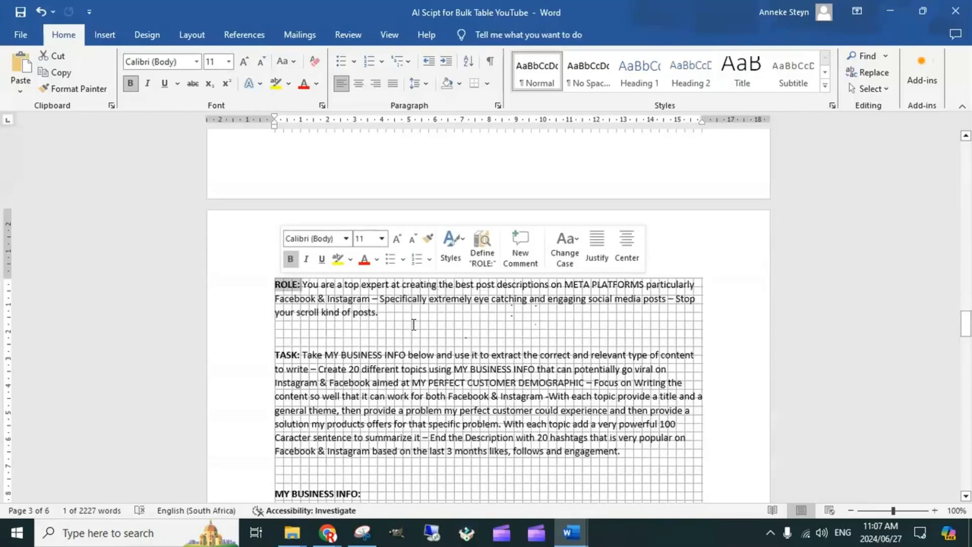
click(469, 312)
scroll(487, 309, down, 2)
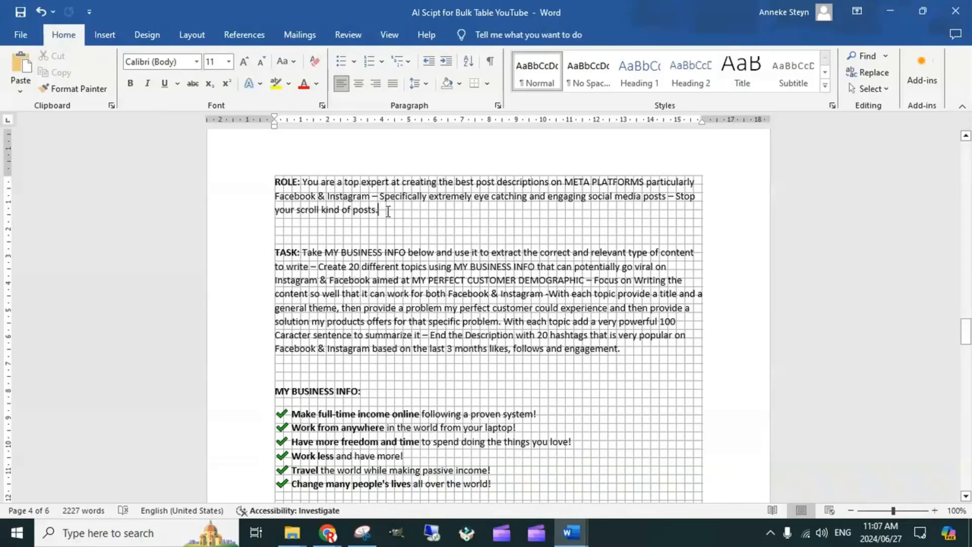
scroll(393, 214, down, 2)
click(301, 184)
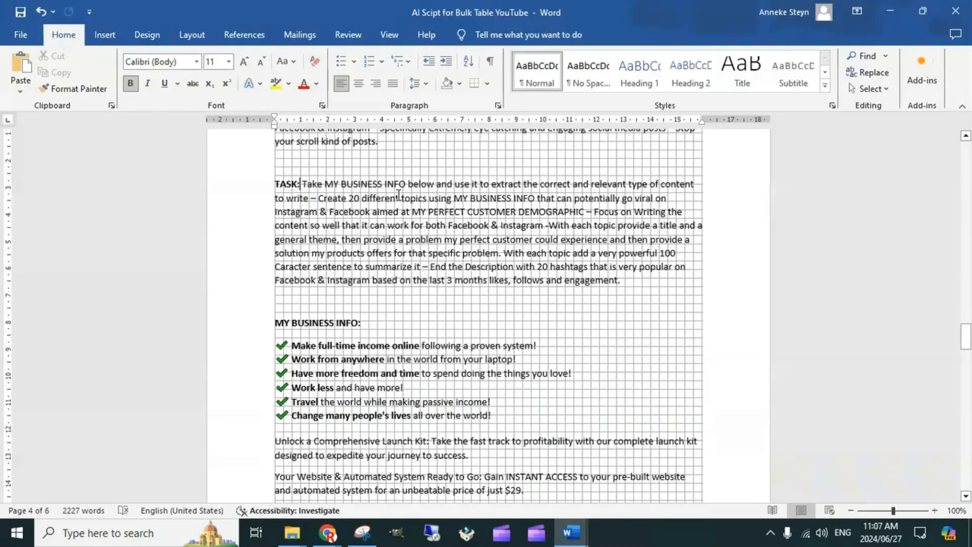
Highlight the MY BUSINESS INFO heading and relate it to the reference in the TASK paragraph
click(366, 322)
triple_click(334, 323)
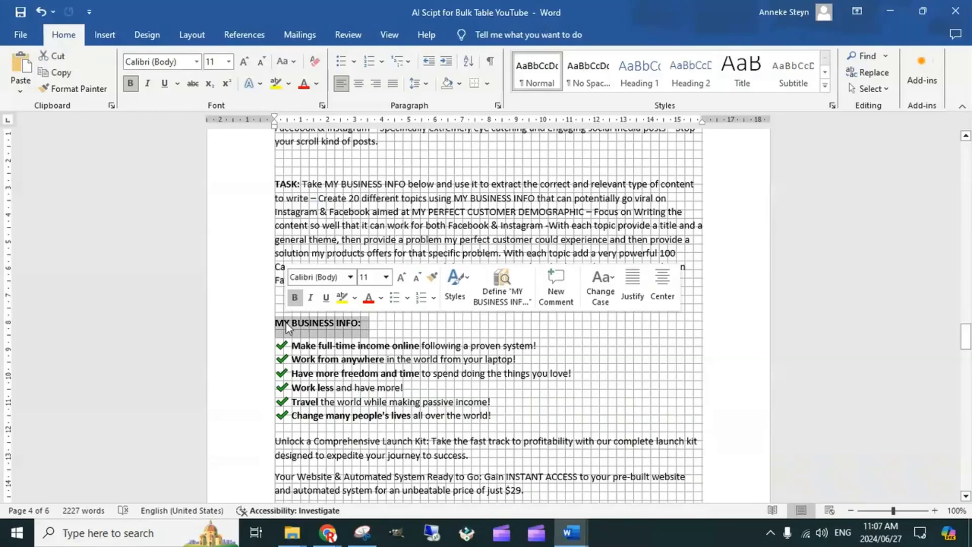
click(434, 187)
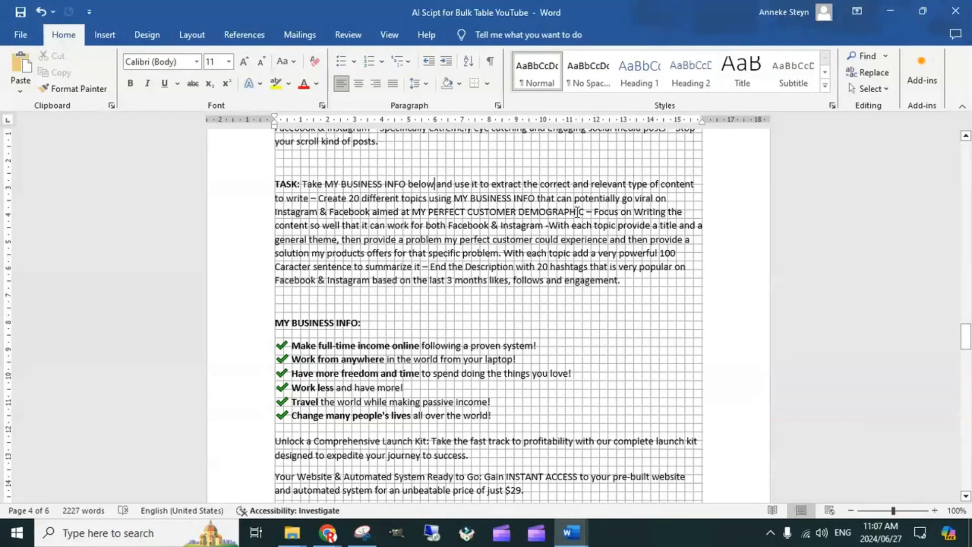
Highlight "PERFECT CUSTOMER DEMOGRAPHIC" in the TASK paragraph and check it against the MY PERFECT CUSTOMER DEMOGRAPHICS section
drag(587, 215, 450, 215)
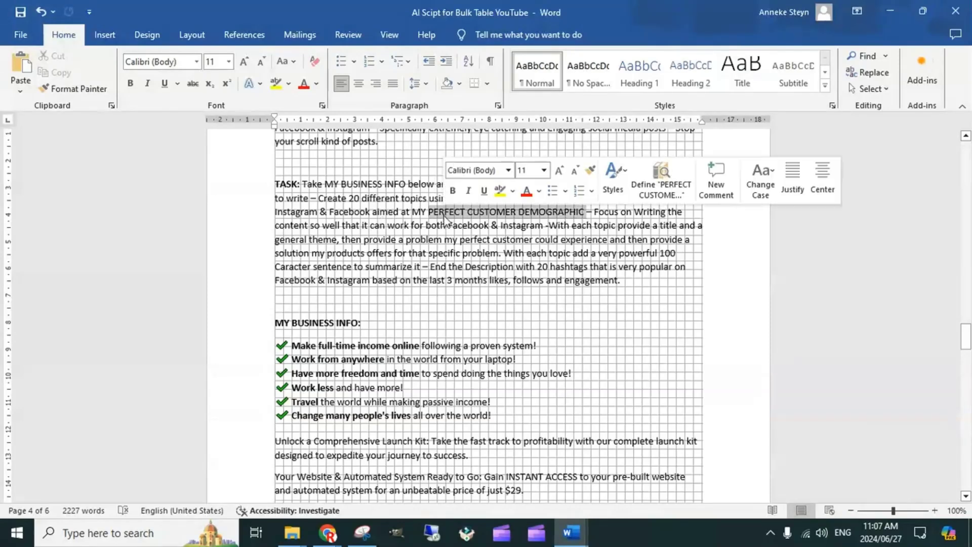
scroll(376, 372, down, 5)
scroll(377, 372, down, 12)
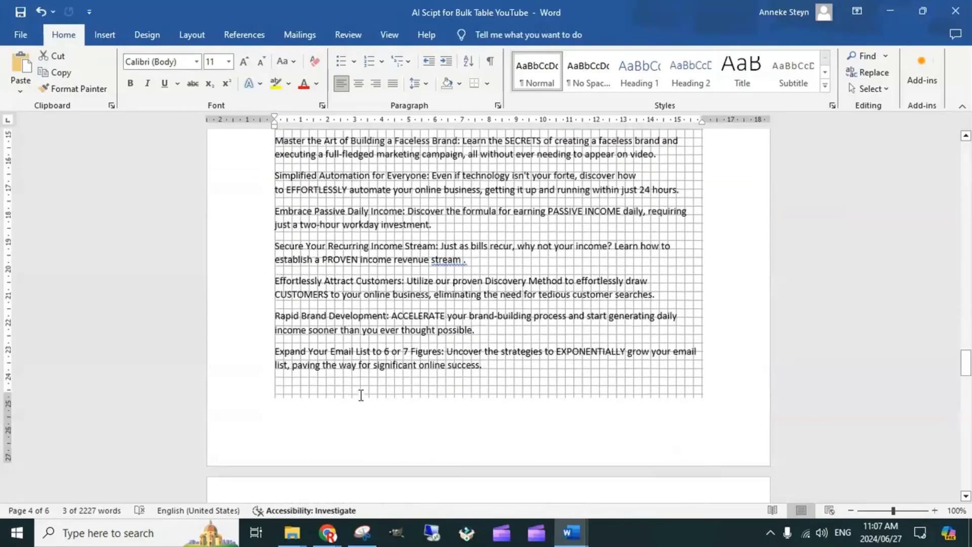
scroll(354, 368, down, 8)
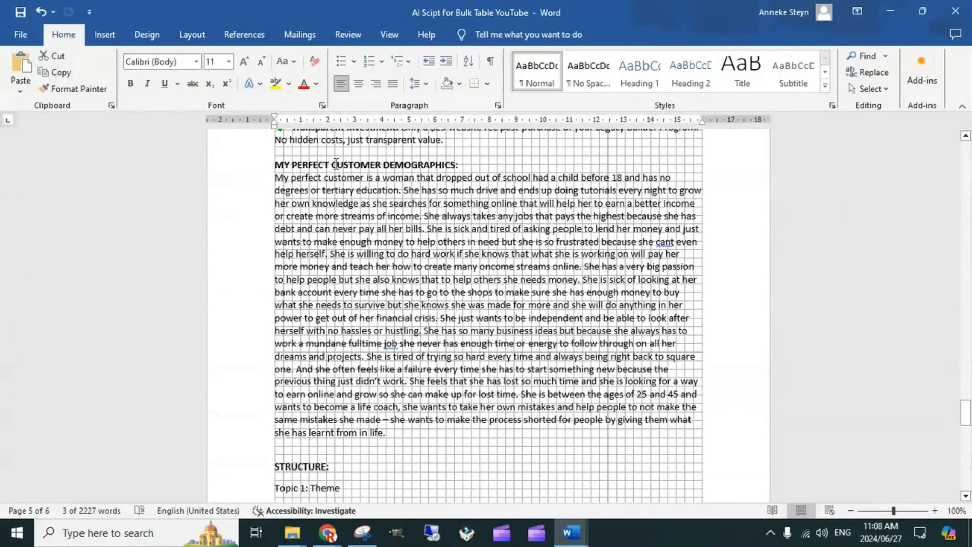
scroll(468, 232, up, 20)
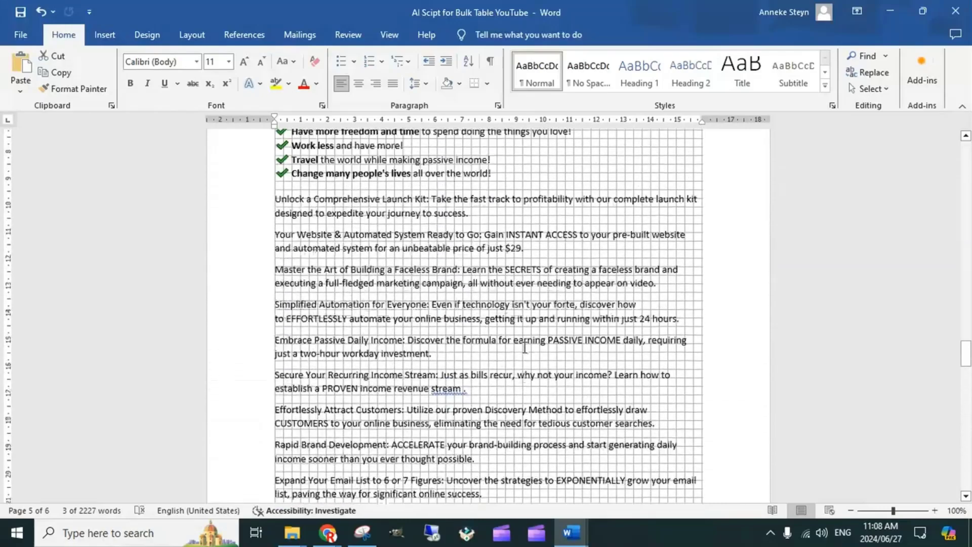
scroll(534, 347, up, 3)
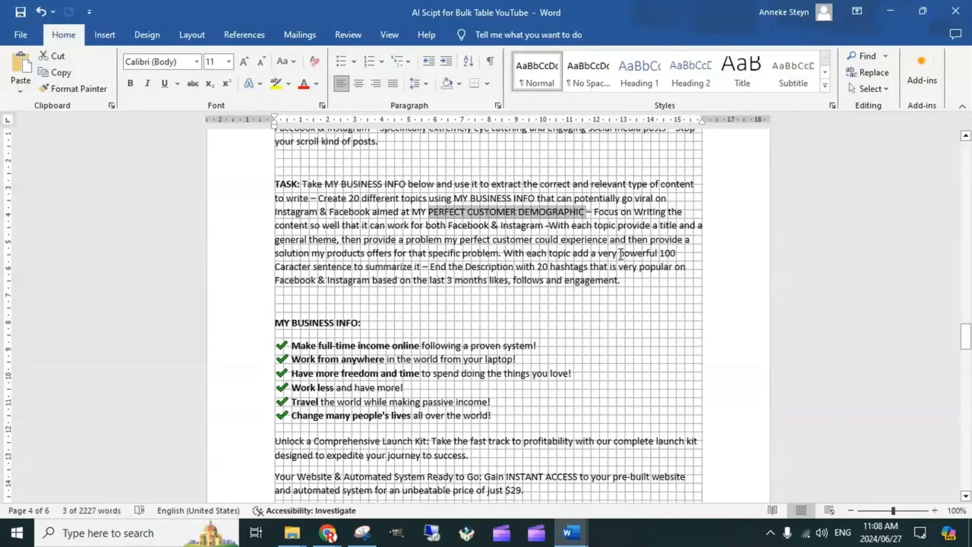
Highlight the 100-character summary sentence request and the "20 hashtags" requirement in the TASK paragraph
drag(619, 253, 384, 271)
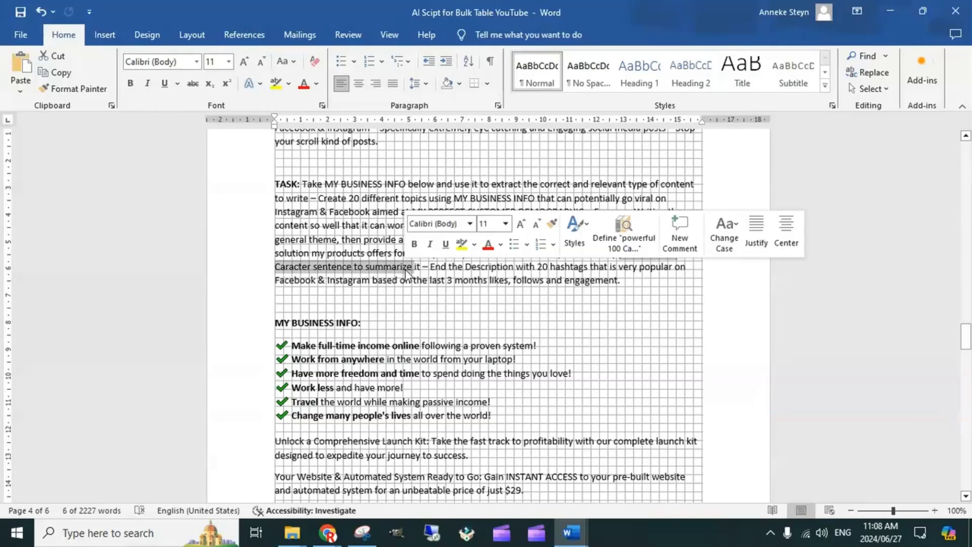
click(457, 278)
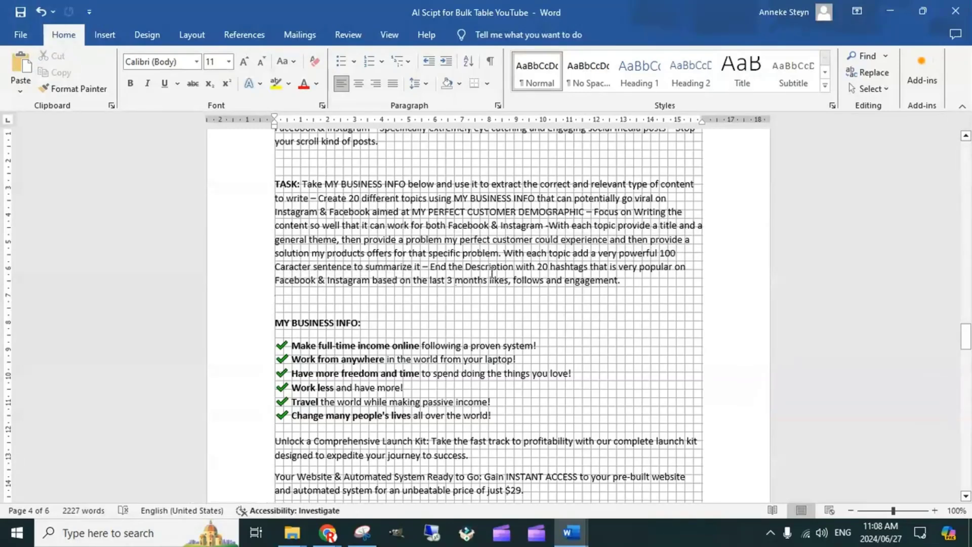
drag(538, 269, 589, 269)
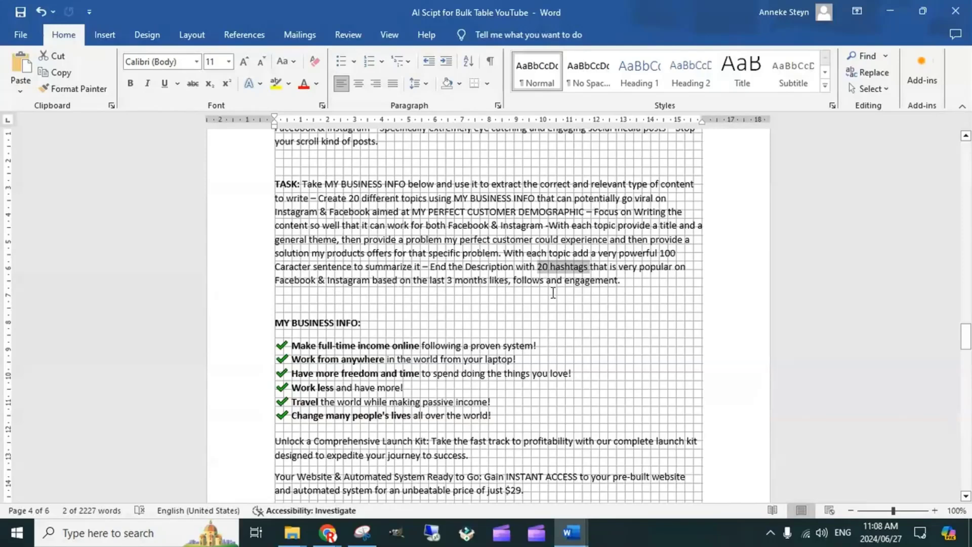
click(389, 313)
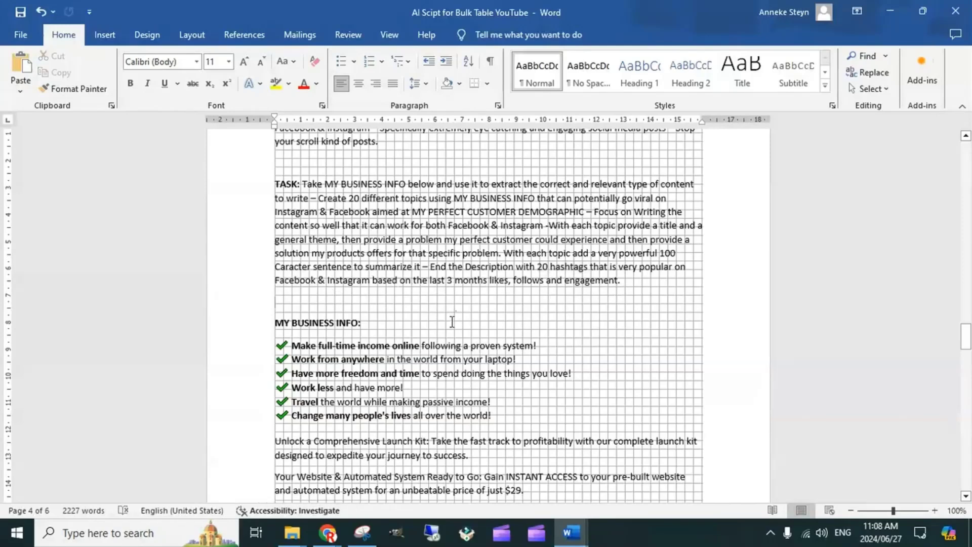
Highlight the MY BUSINESS INFO heading and review the whole section down to the Transparent Investment item
scroll(450, 316, down, 3)
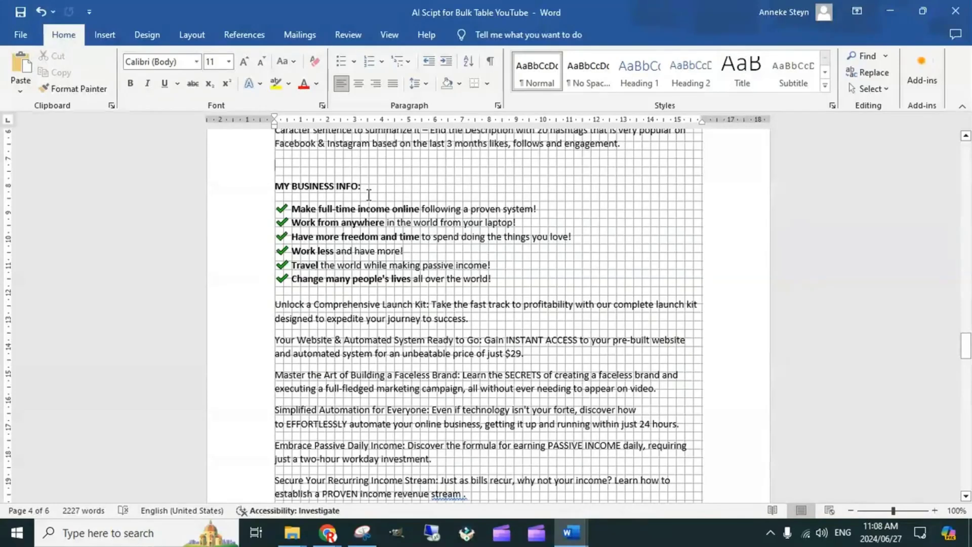
drag(368, 189, 270, 189)
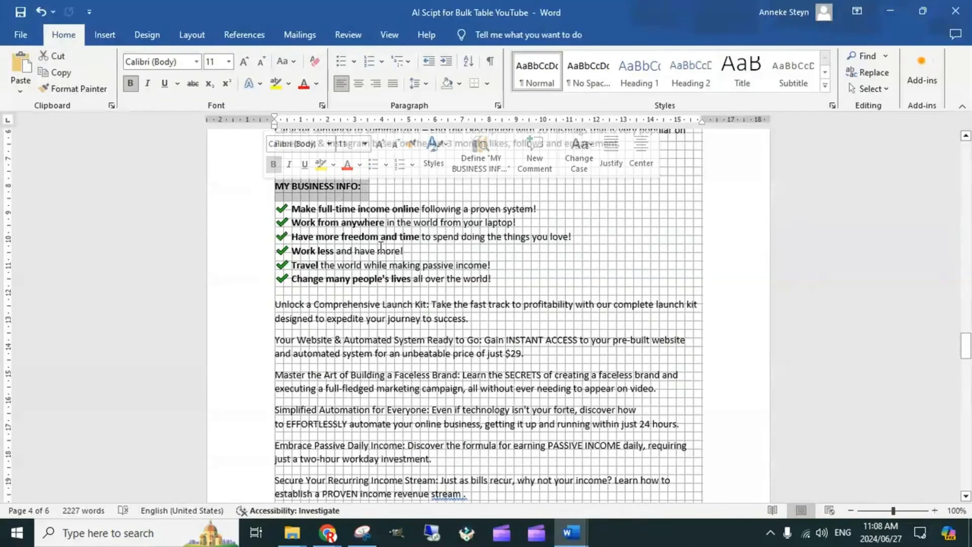
scroll(379, 248, down, 4)
scroll(377, 258, down, 7)
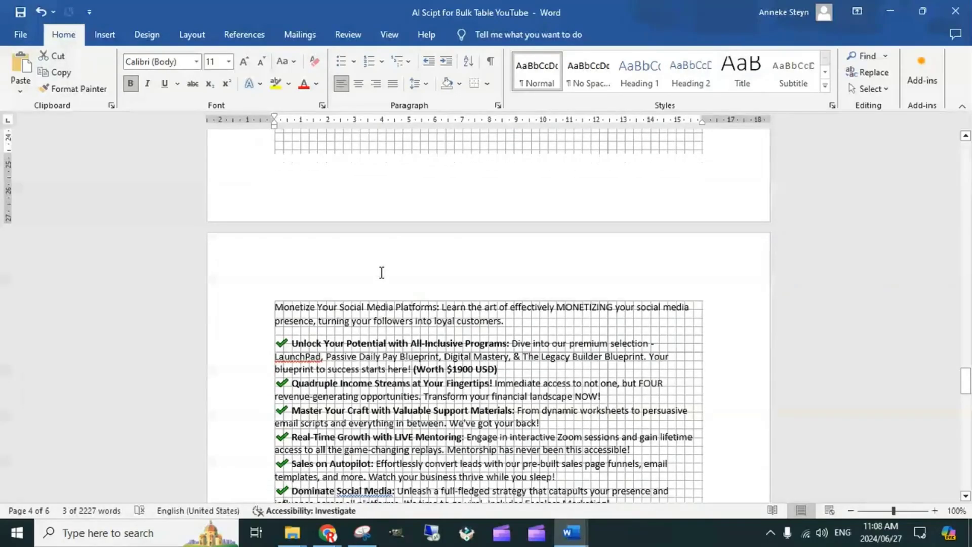
scroll(382, 272, down, 10)
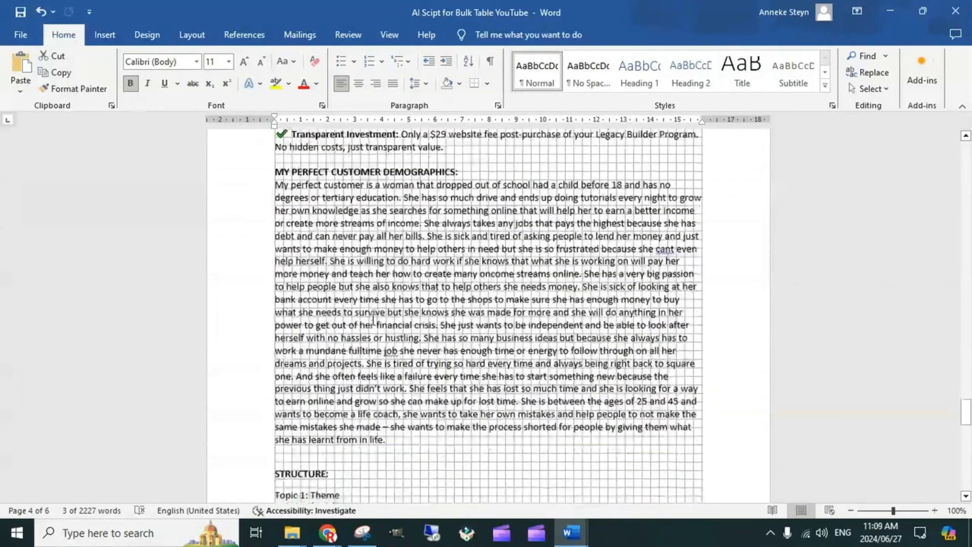
scroll(373, 318, up, 20)
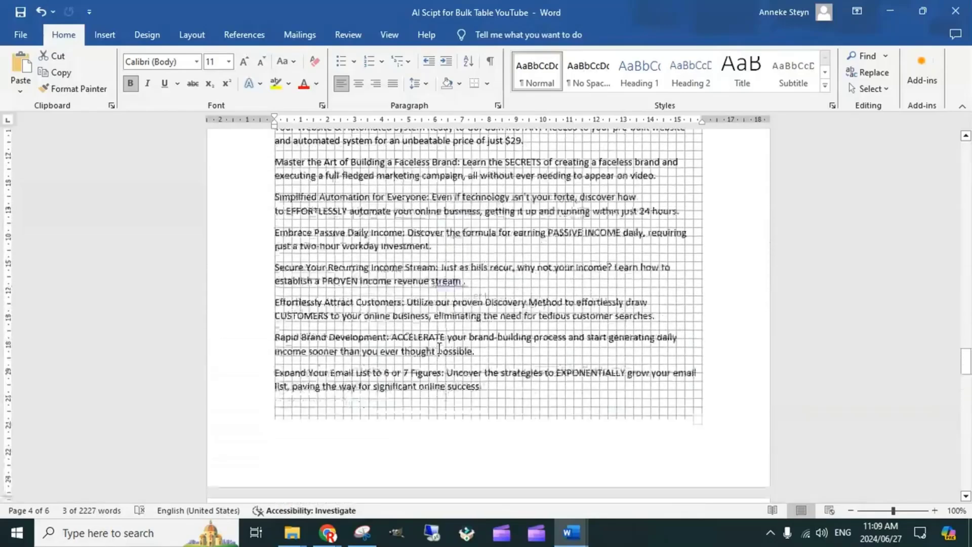
scroll(439, 348, up, 5)
scroll(379, 397, down, 13)
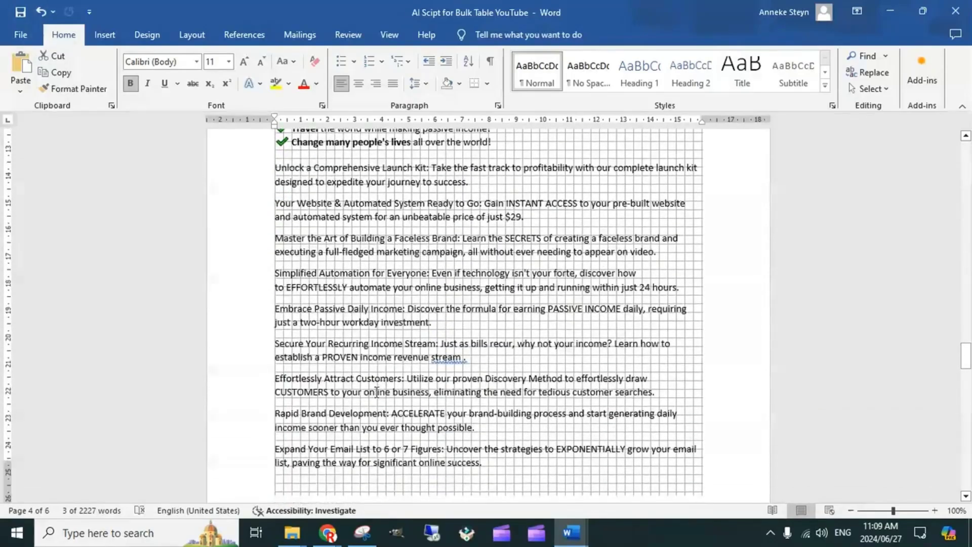
scroll(439, 357, down, 1)
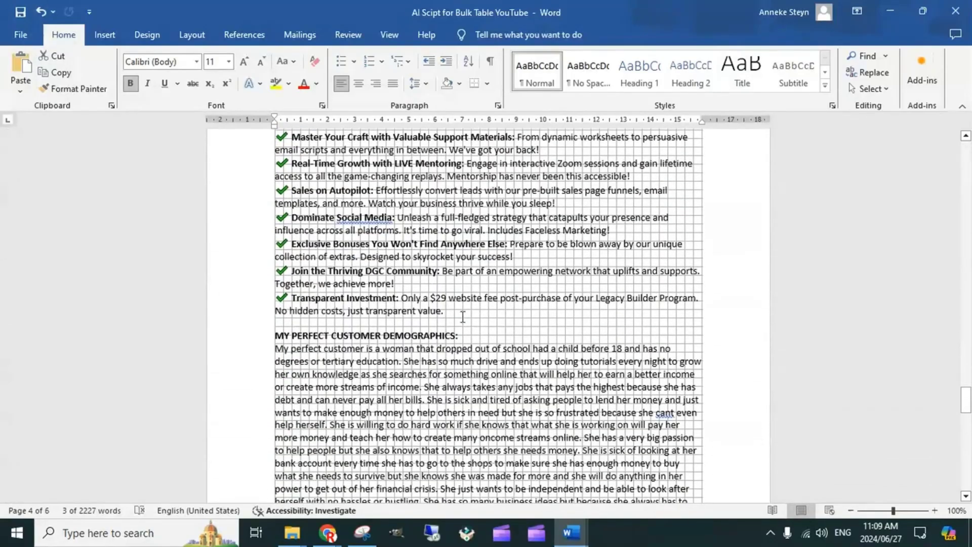
click(458, 314)
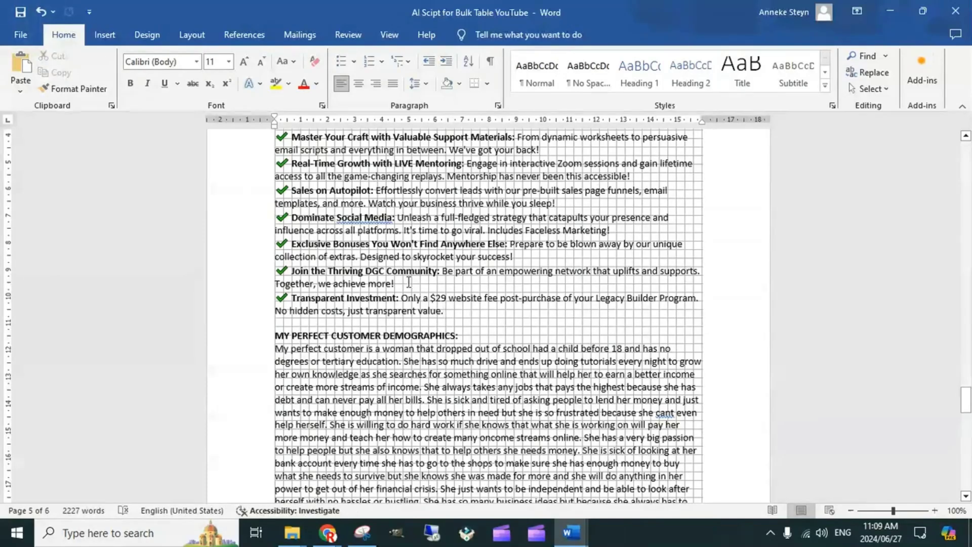
scroll(522, 359, up, 3)
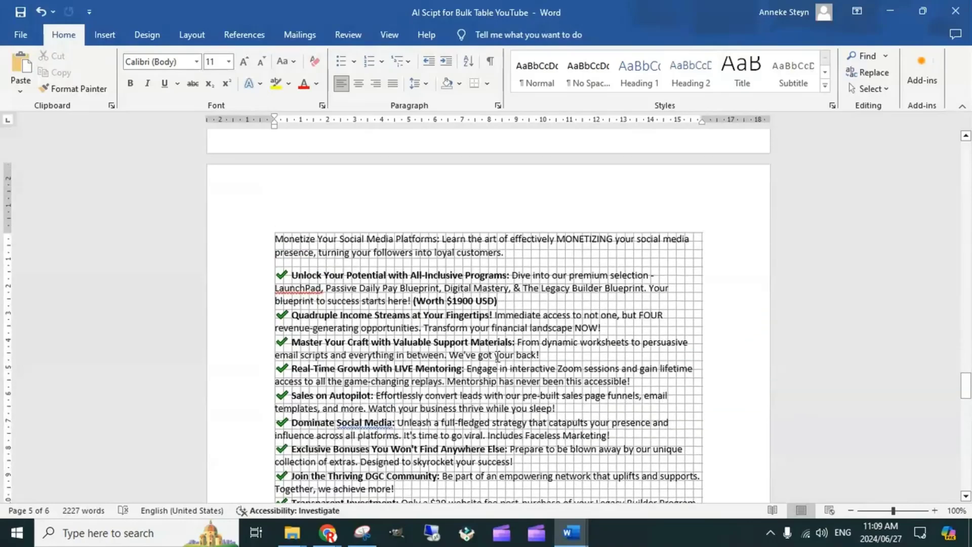
scroll(468, 360, down, 12)
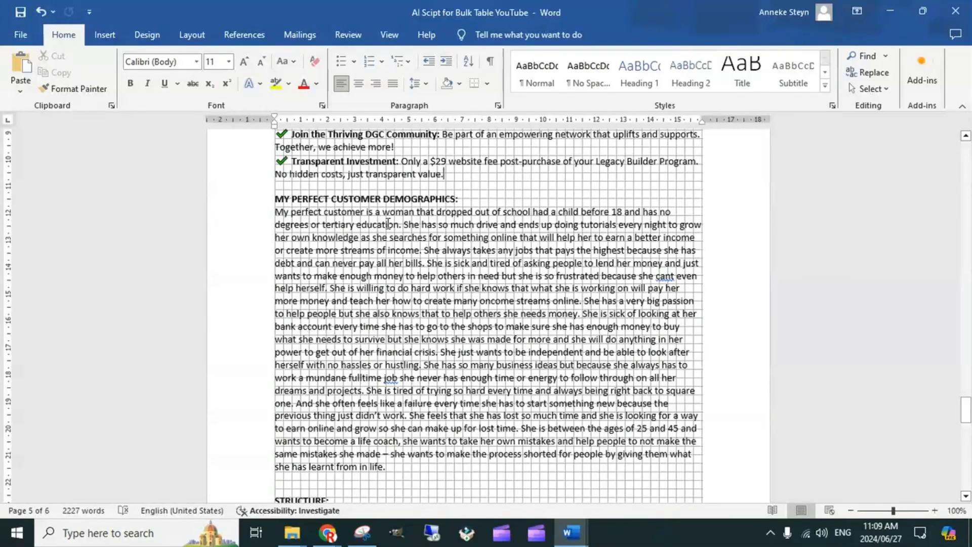
Highlight the MY PERFECT CUSTOMER DEMOGRAPHICS heading, select the full customer description below it and examine the text
drag(463, 198, 280, 205)
scroll(692, 381, down, 2)
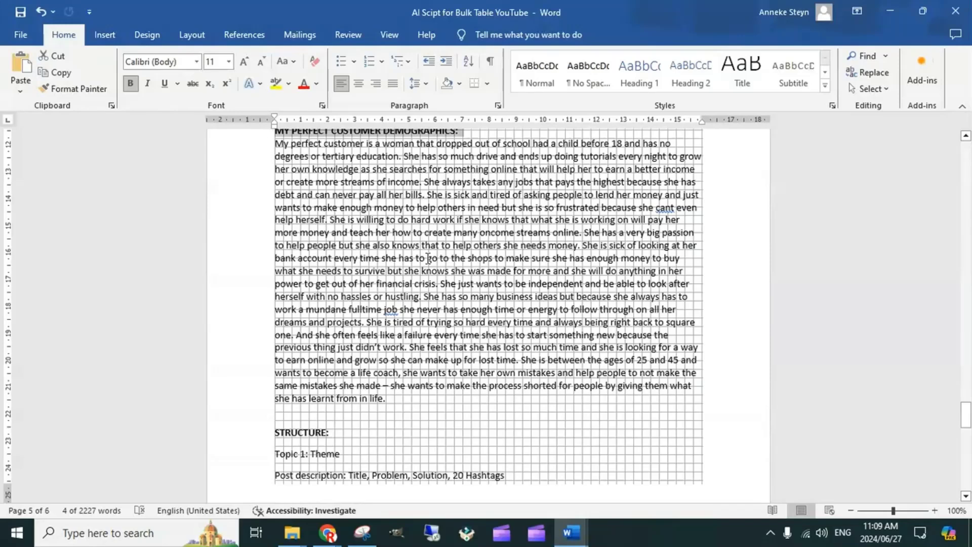
scroll(355, 238, up, 2)
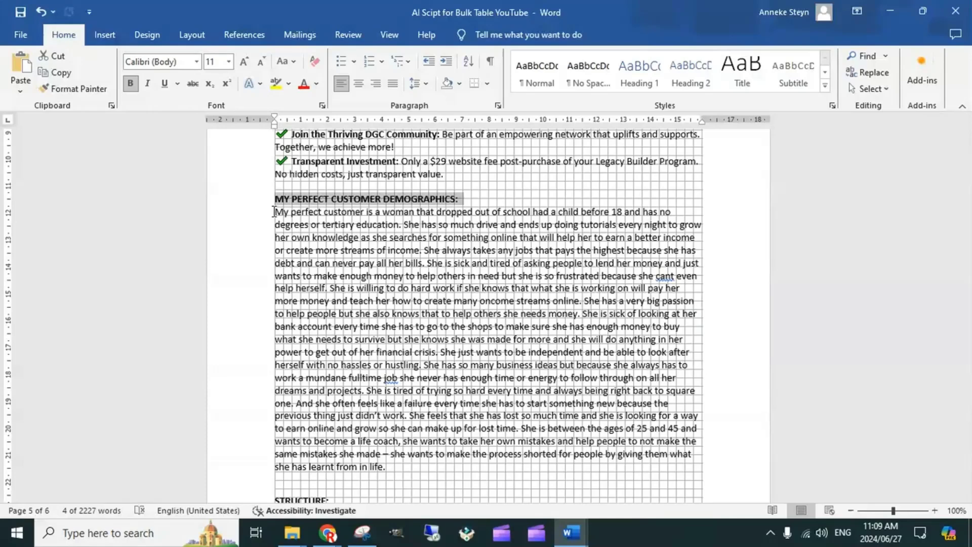
drag(273, 211, 408, 470)
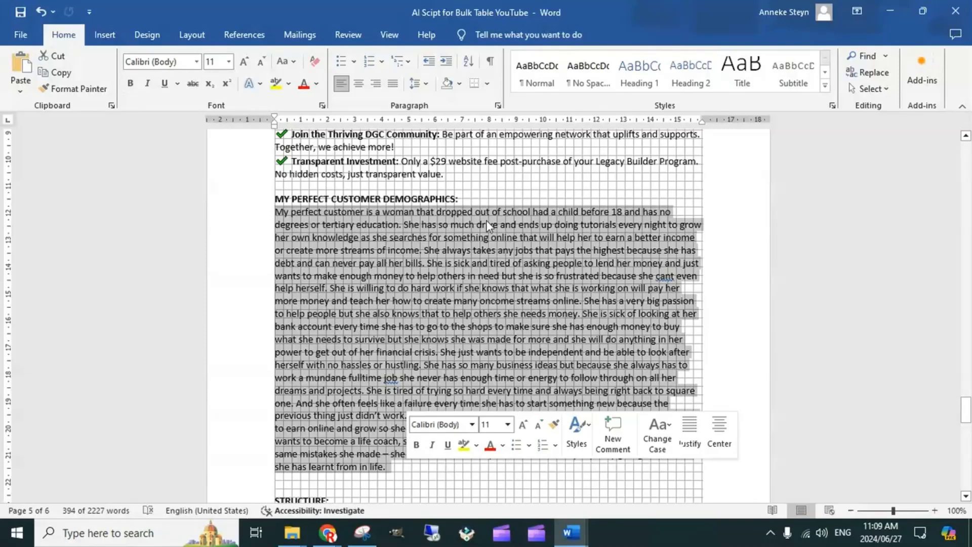
scroll(390, 302, down, 2)
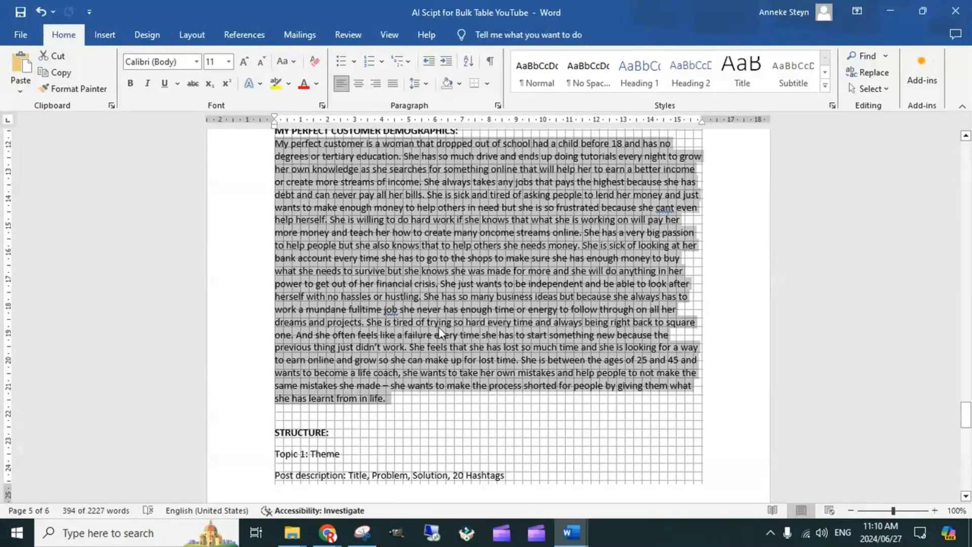
scroll(421, 222, up, 1)
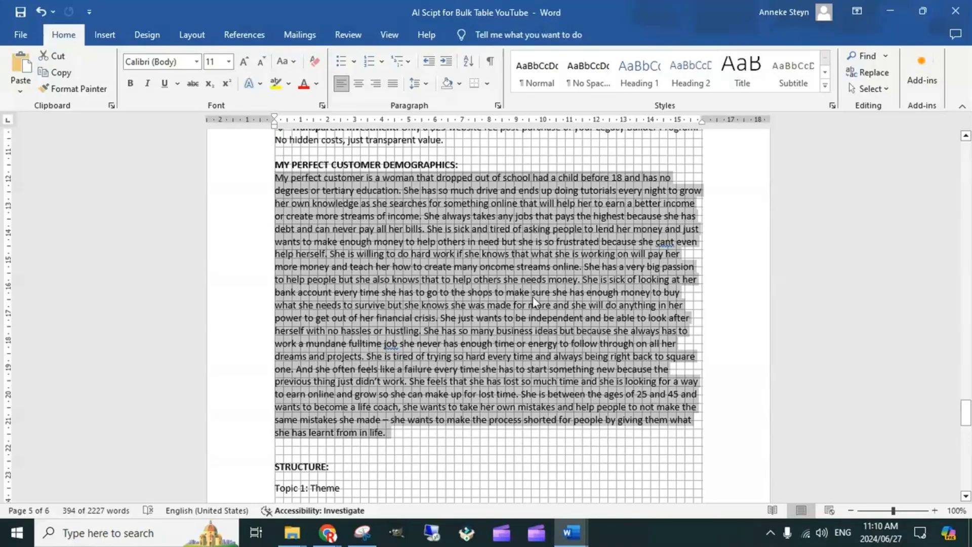
scroll(455, 335, down, 2)
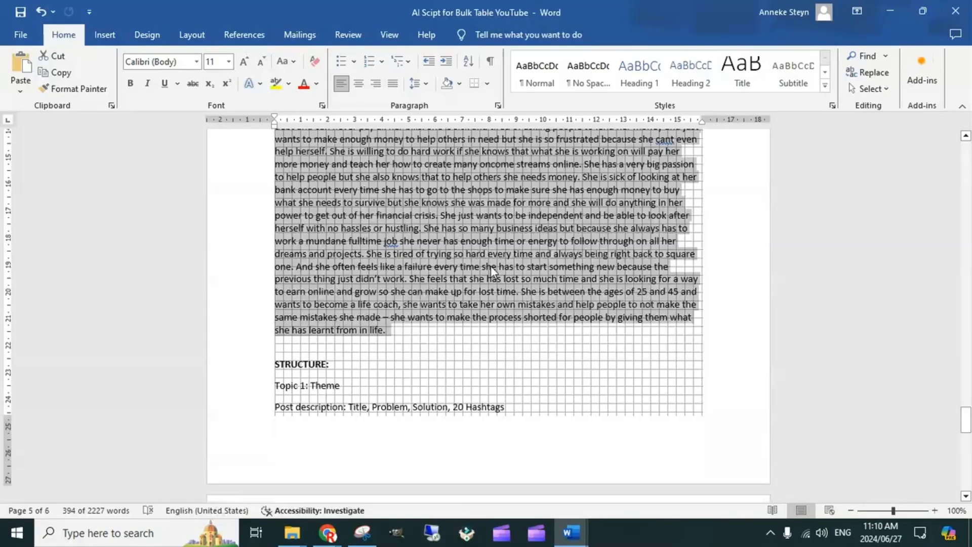
scroll(431, 228, up, 2)
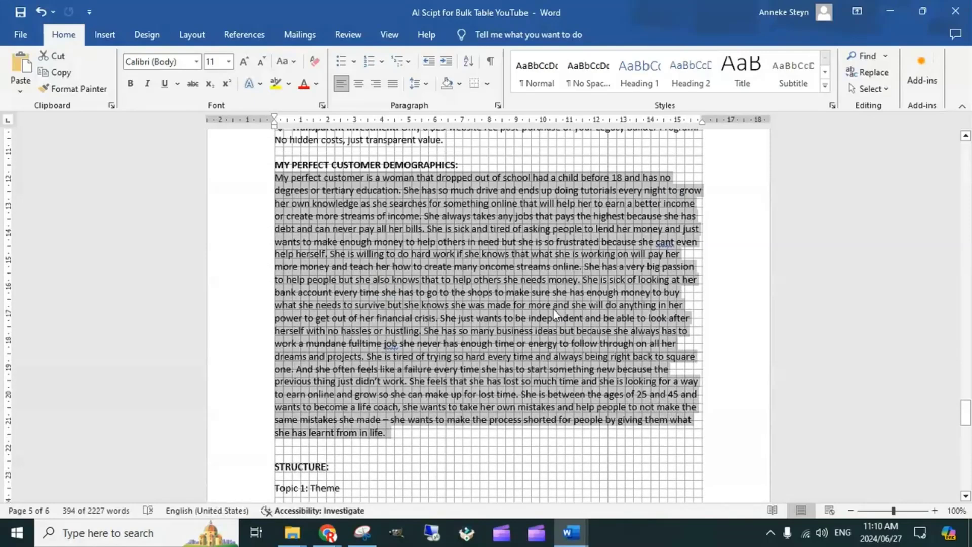
Insert three blank lines above the STRUCTURE heading to push that section onto the next page
scroll(487, 331, down, 3)
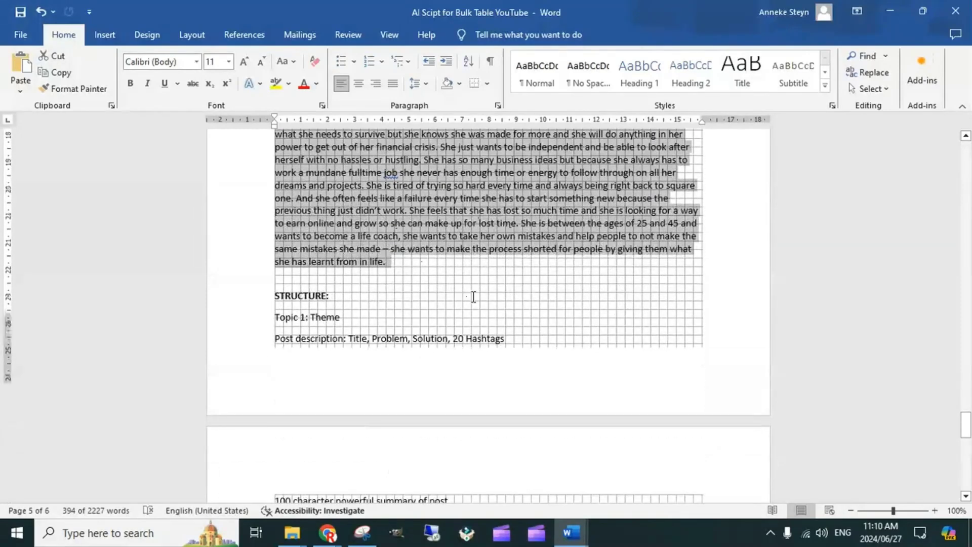
scroll(443, 242, down, 2)
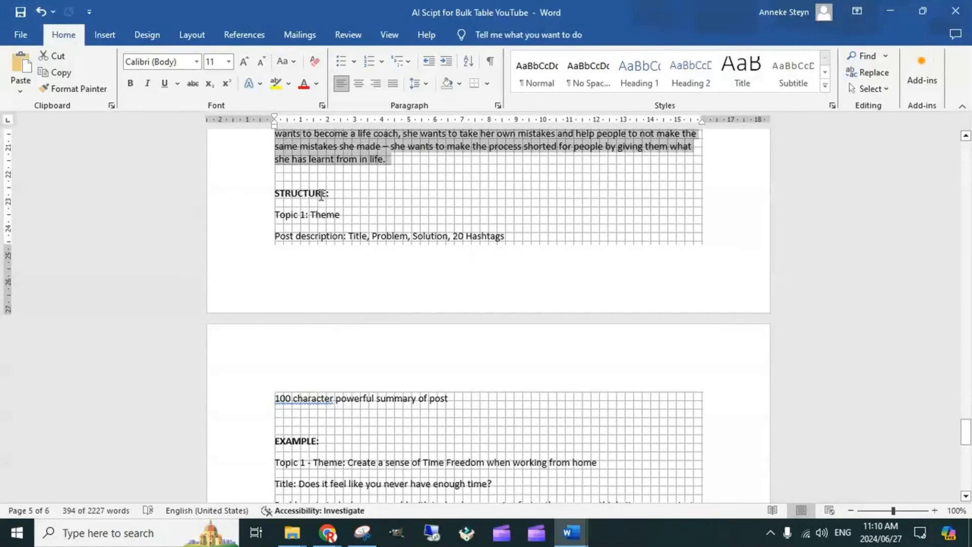
click(363, 181)
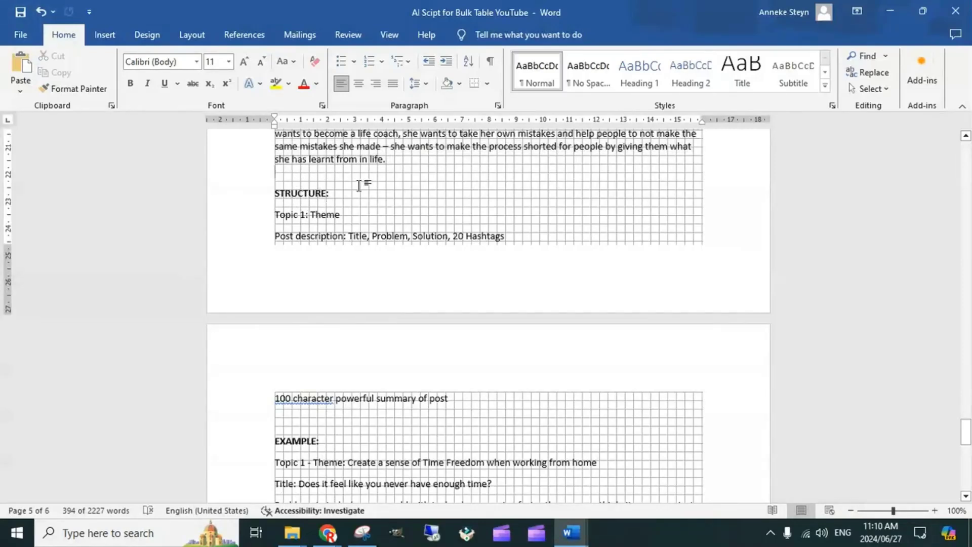
key(Return)
key(Return)
key(Return)
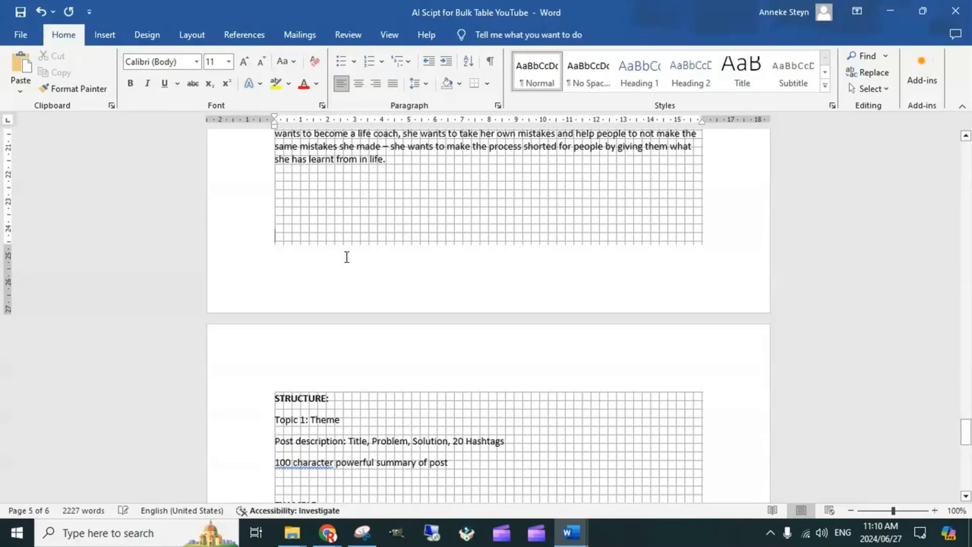
Review the STRUCTURE section, the EXAMPLE post and the FORMAT instruction at the end of the prompt
scroll(362, 295, down, 2)
scroll(363, 295, down, 3)
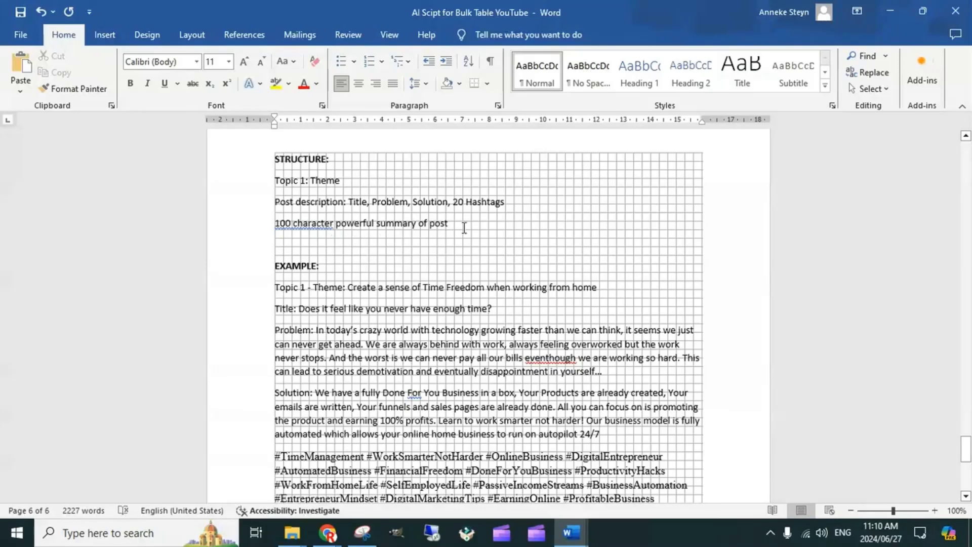
scroll(420, 291, down, 3)
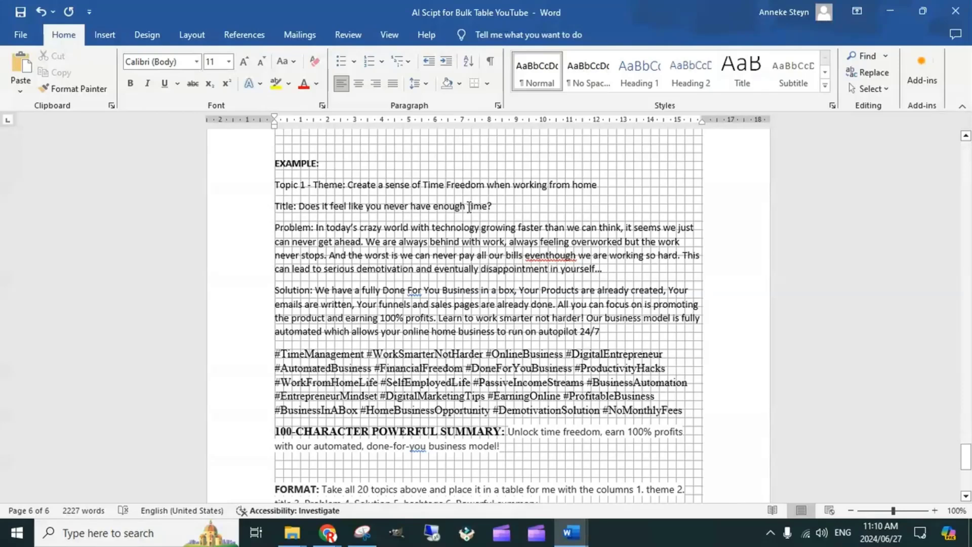
scroll(359, 257, down, 3)
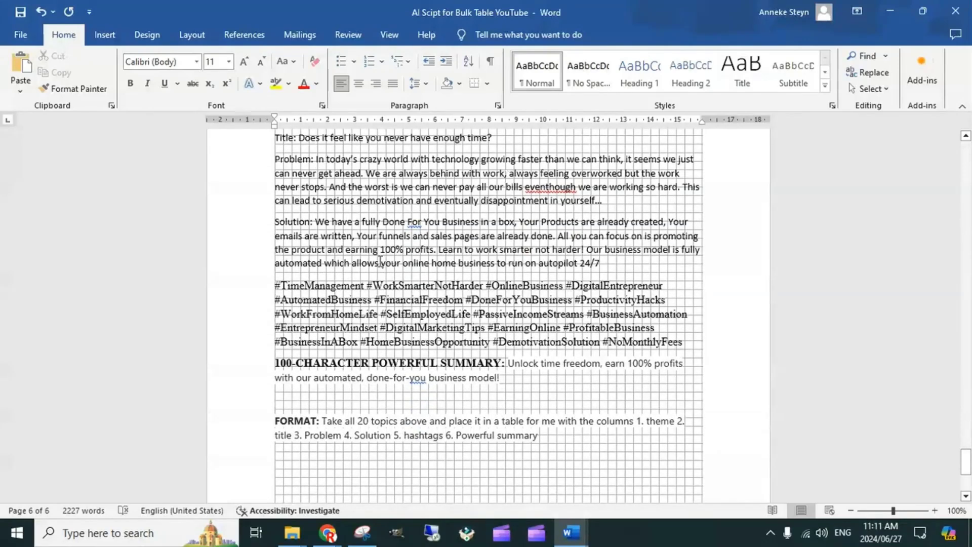
Highlight the EXAMPLE heading, review the sample post and select the text of its 100-character powerful summary
scroll(379, 262, up, 3)
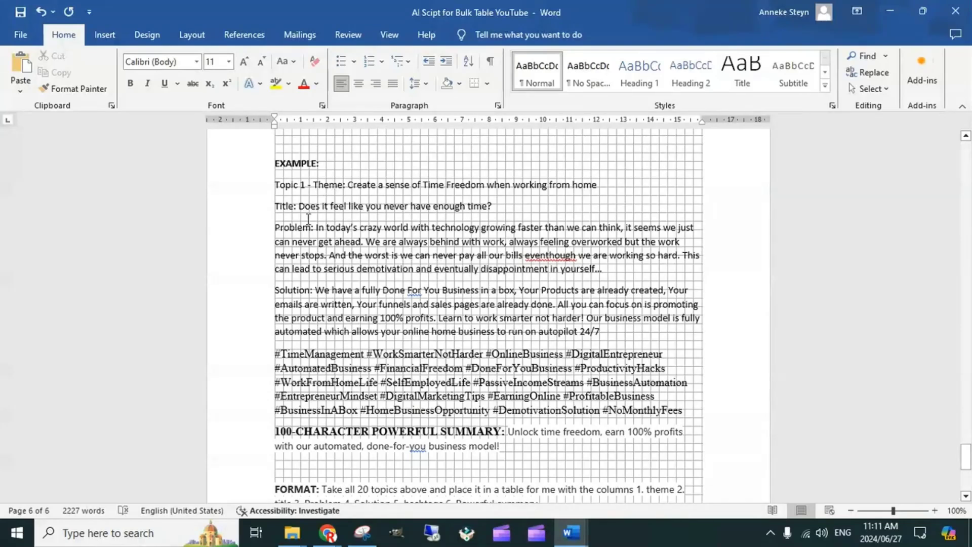
scroll(477, 392, down, 2)
scroll(477, 364, up, 2)
drag(270, 161, 327, 171)
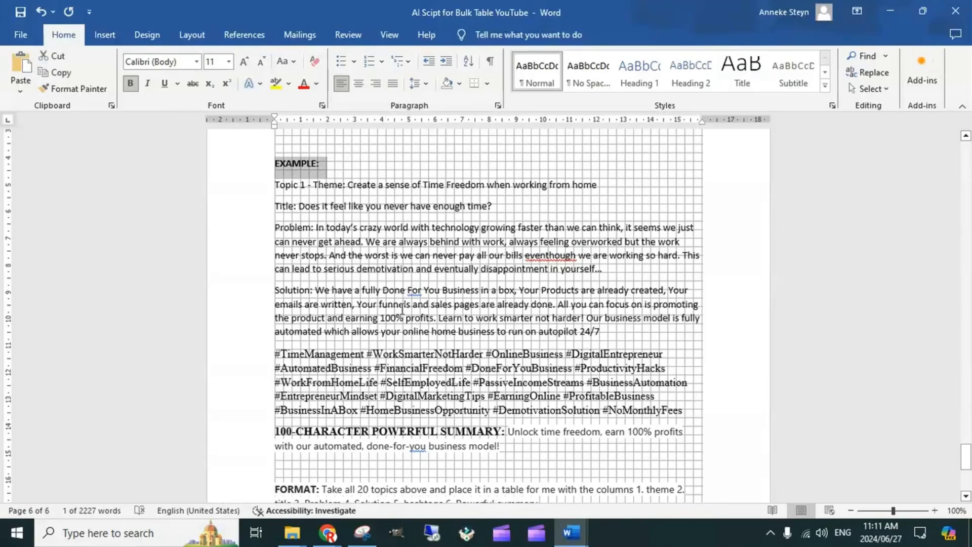
scroll(402, 307, down, 5)
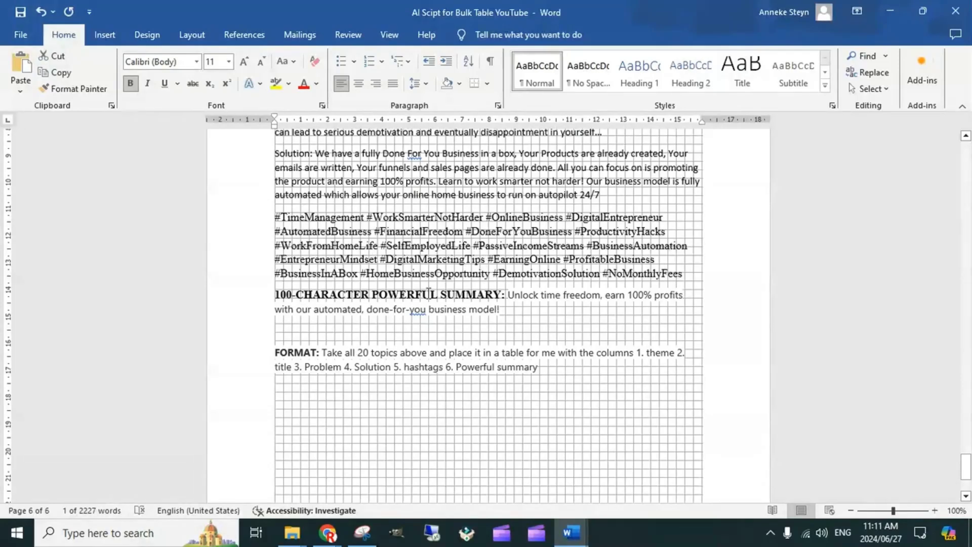
scroll(428, 293, down, 2)
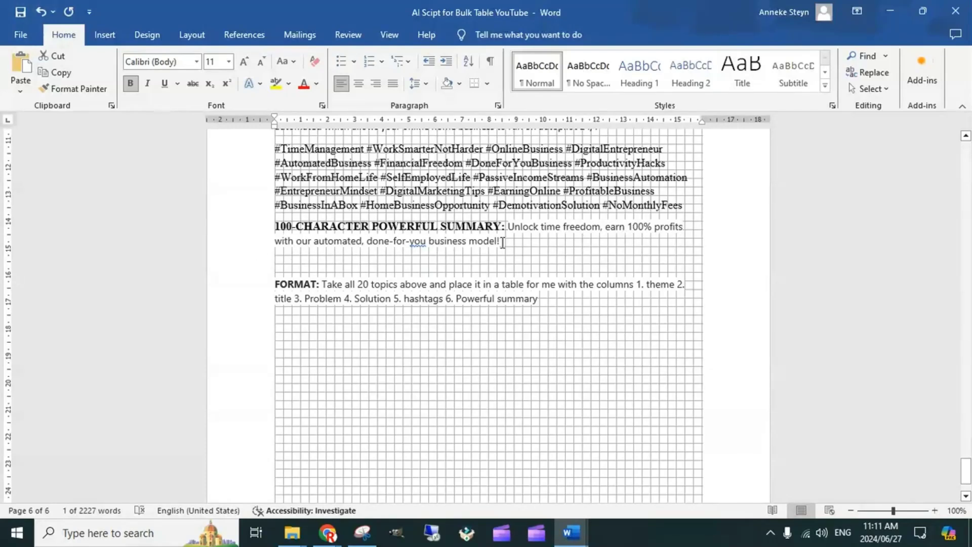
drag(502, 242, 508, 227)
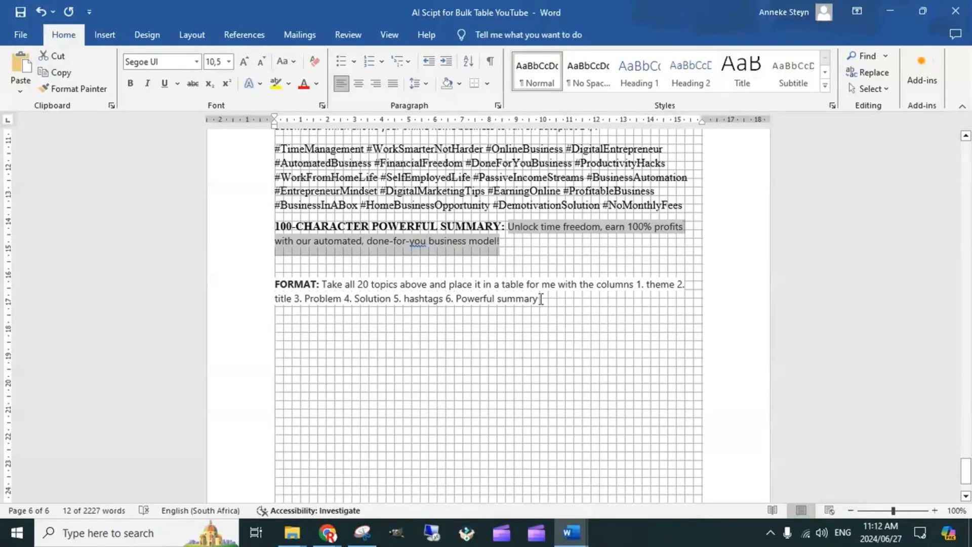
Select the whole prompt from the end of the FORMAT instruction up to ROLE, and switch to the YOU chat in Chrome
scroll(563, 311, up, 1)
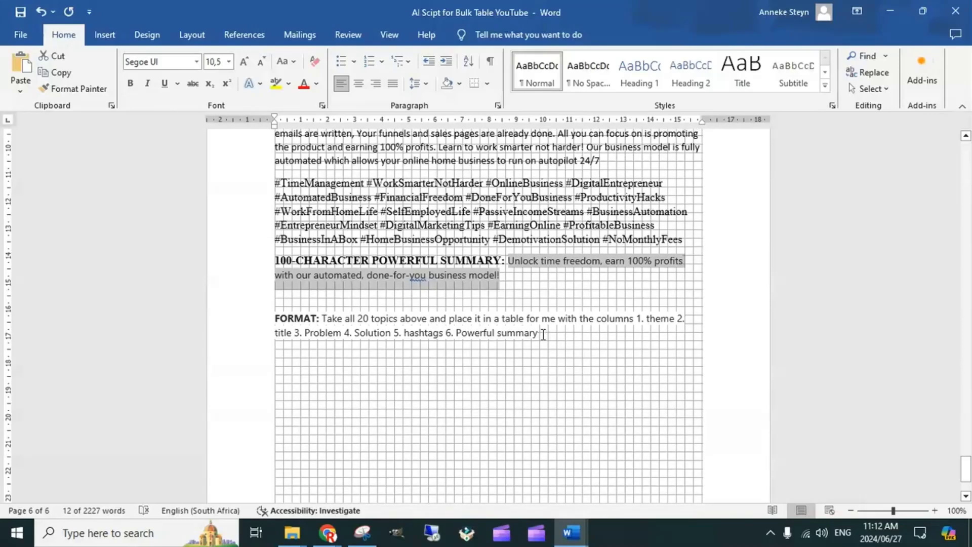
drag(543, 334, 280, 217)
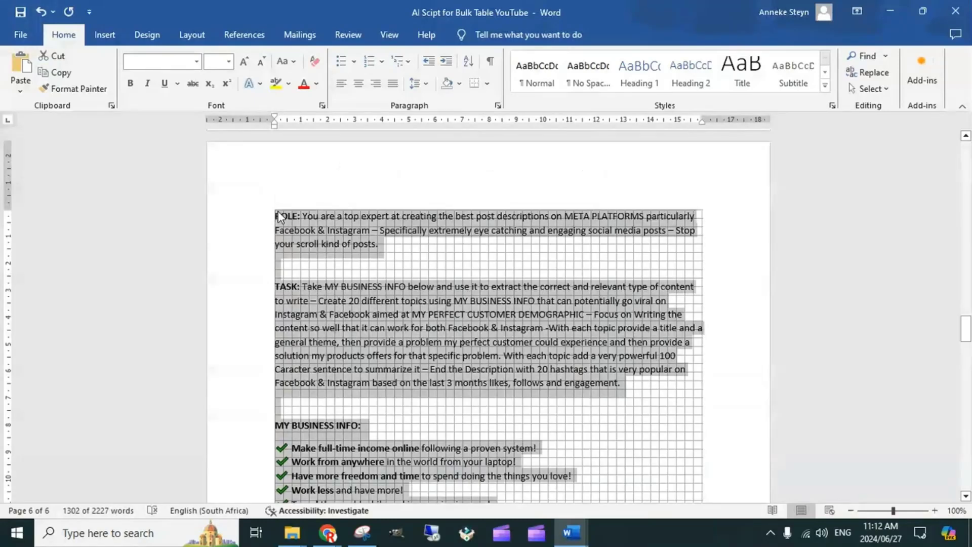
click(331, 529)
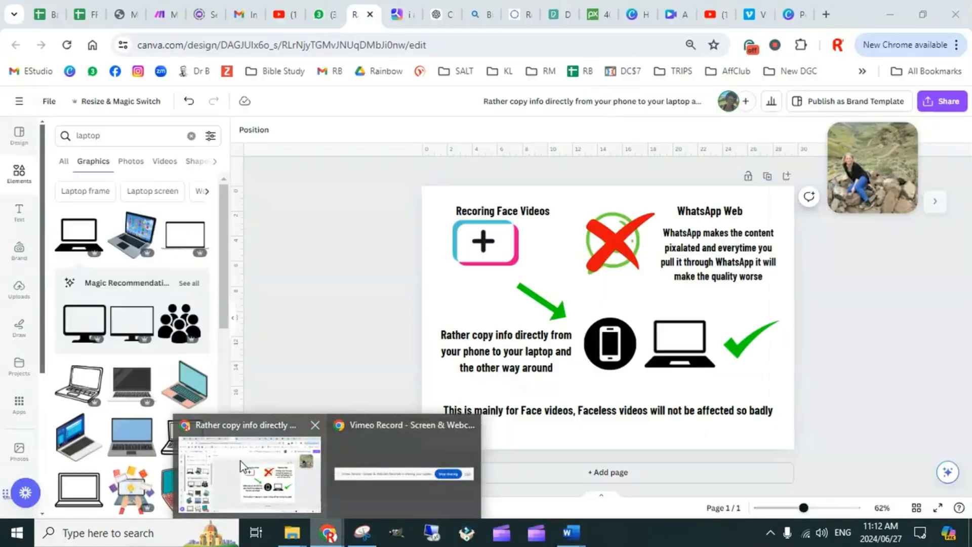
click(241, 461)
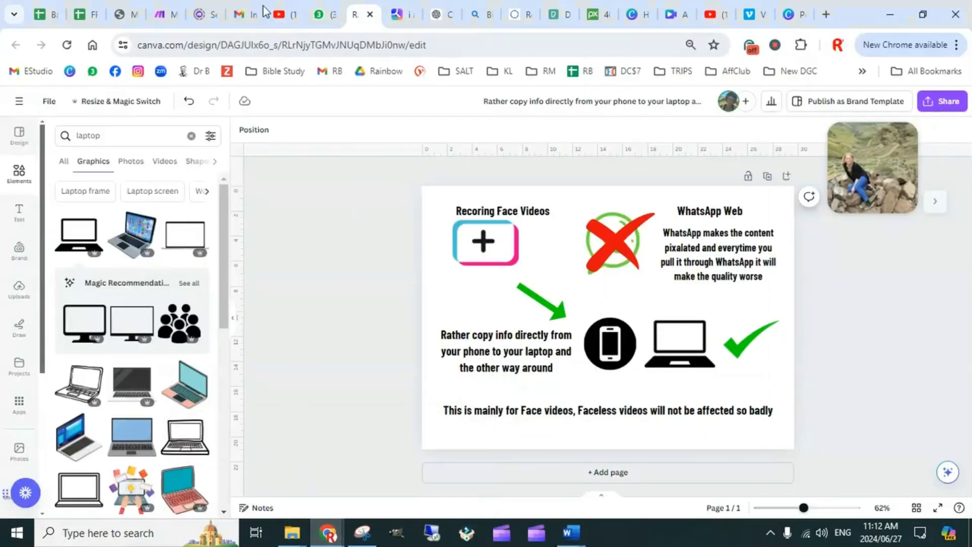
click(407, 16)
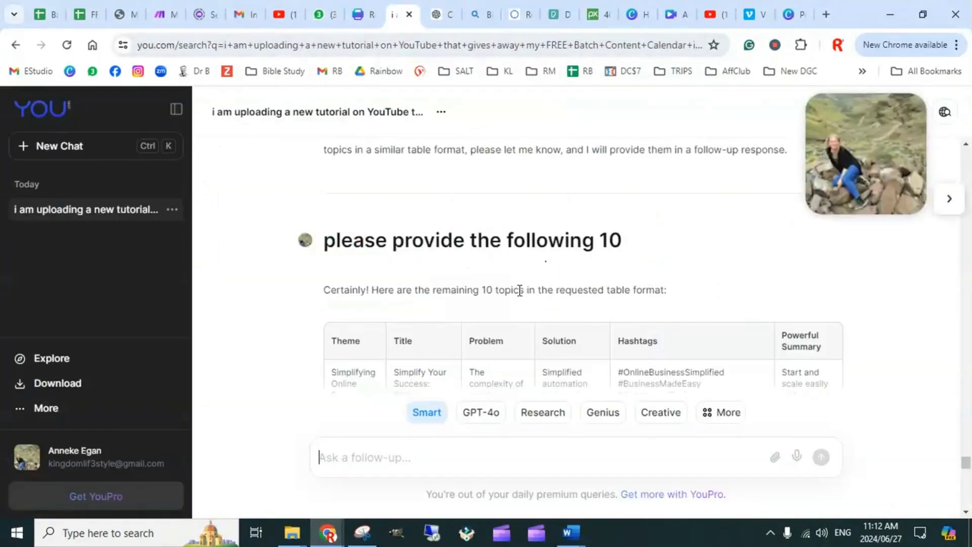
Examine the generated topic tables with their theme, title, problem, solution, hashtags and powerful summary columns through to the end of the chat
scroll(522, 303, down, 10)
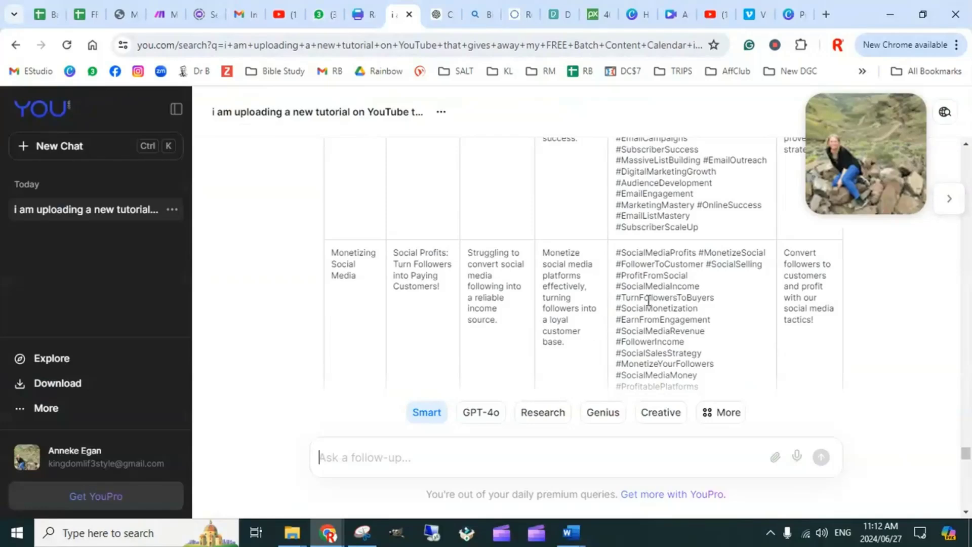
scroll(557, 278, up, 10)
scroll(557, 274, up, 10)
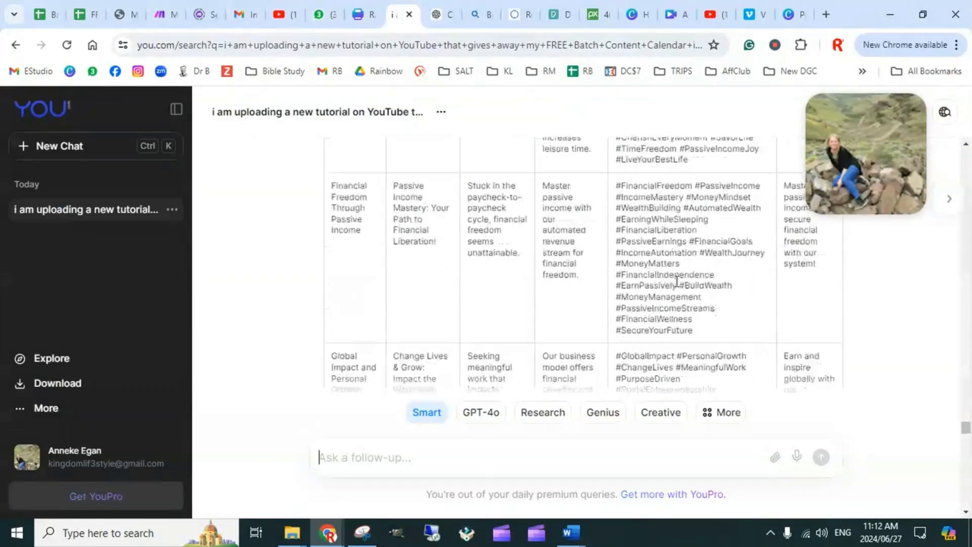
drag(850, 159, 78, 296)
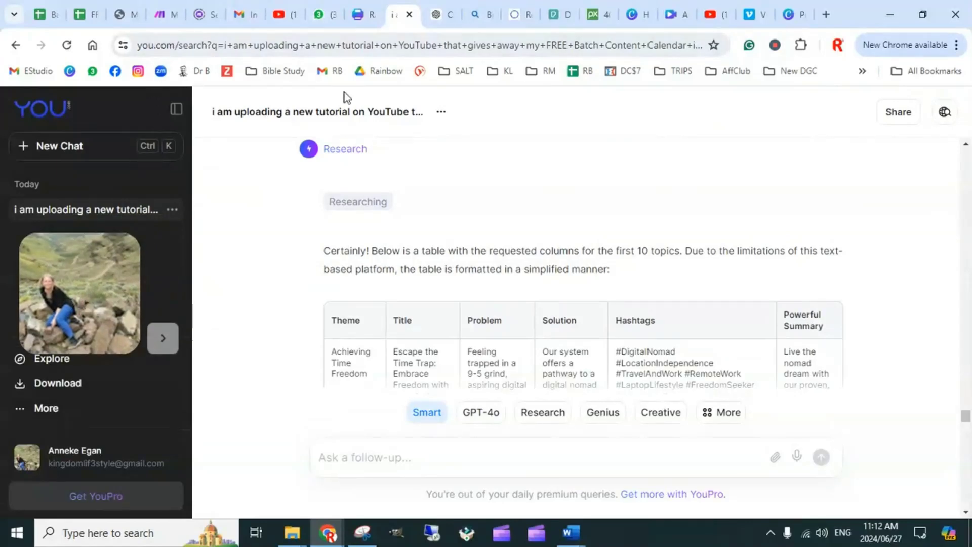
scroll(557, 324, down, 8)
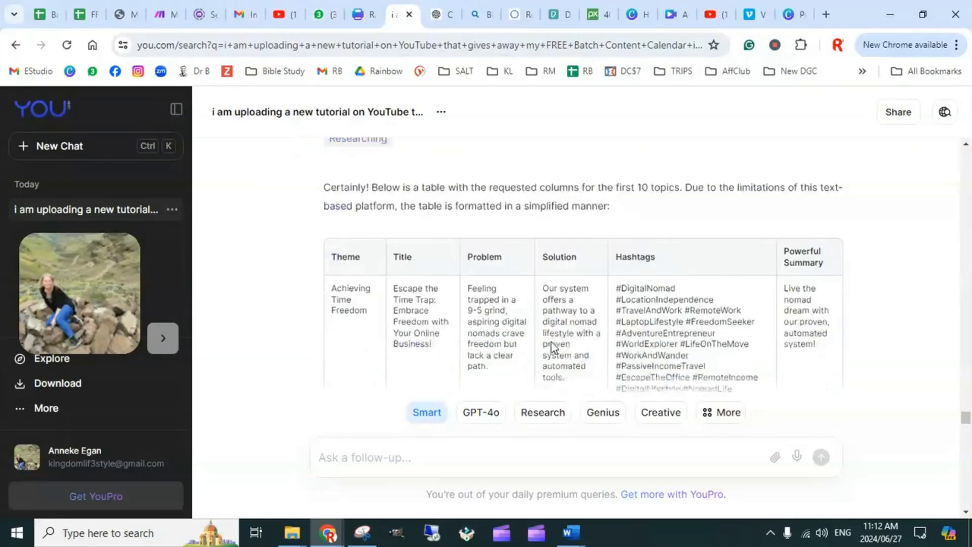
scroll(594, 313, down, 10)
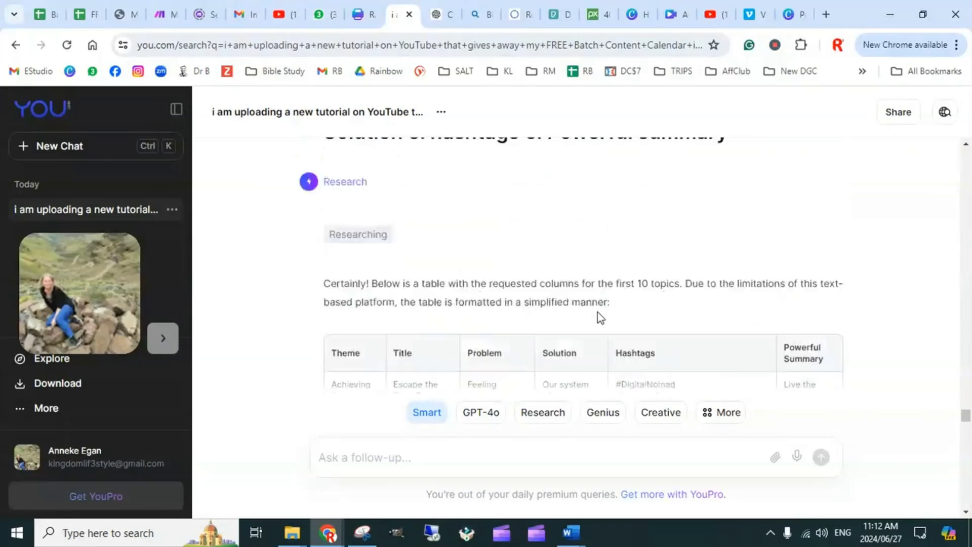
scroll(591, 319, down, 12)
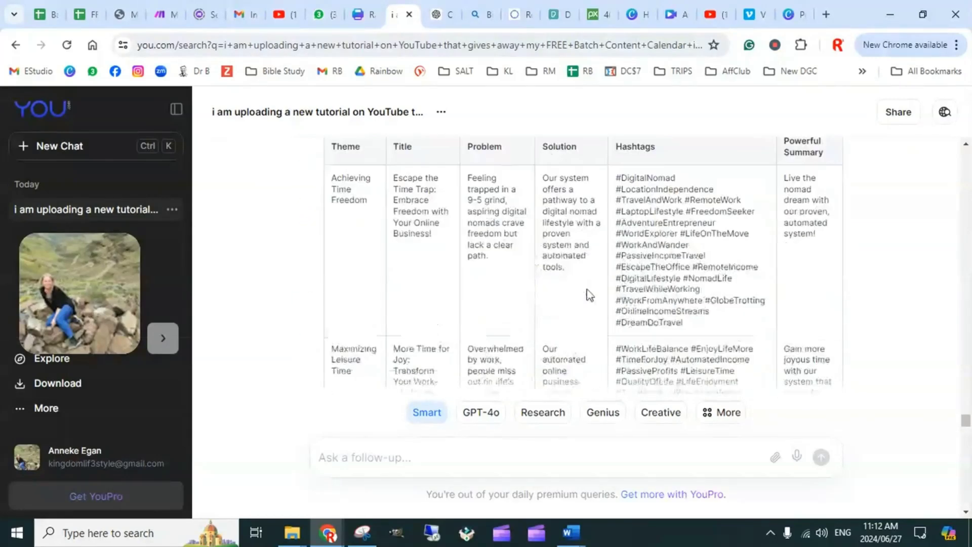
scroll(644, 299, down, 12)
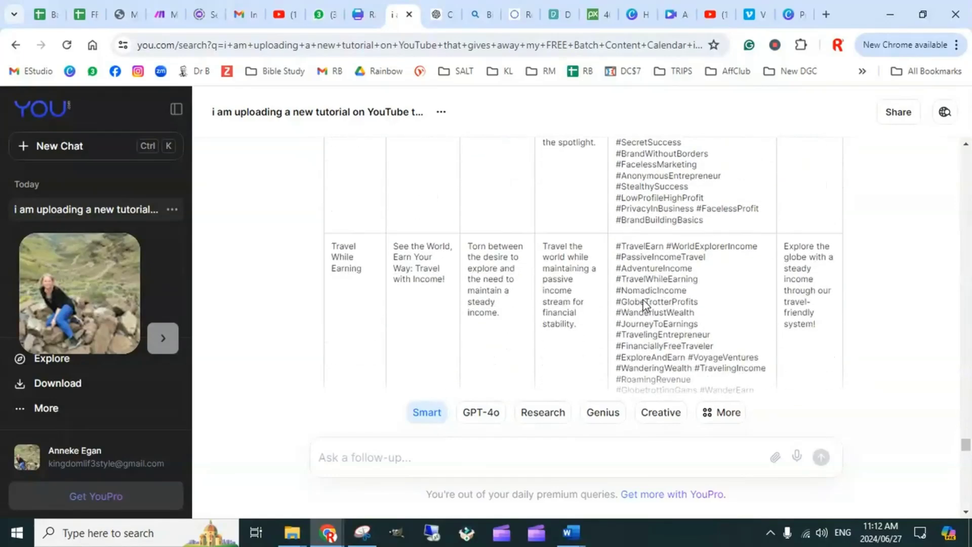
scroll(644, 299, down, 15)
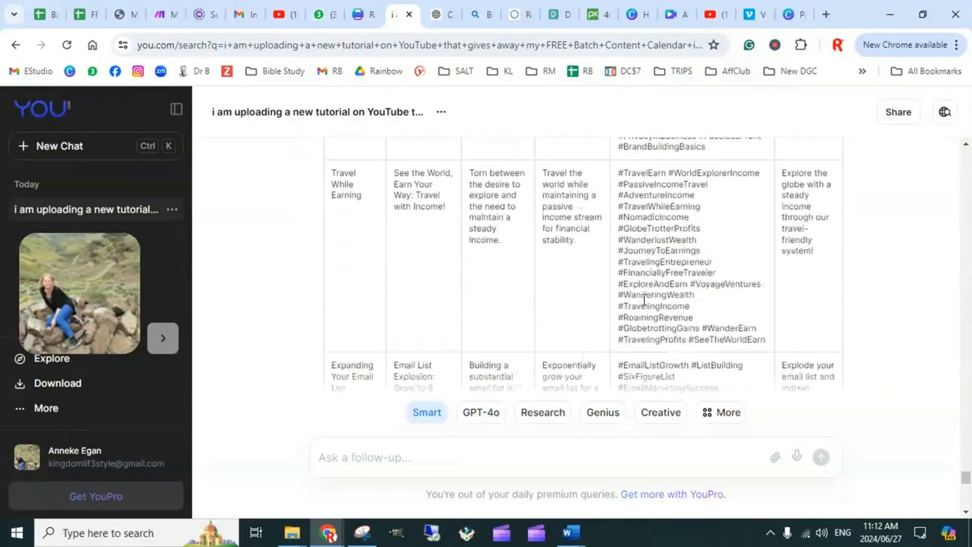
scroll(644, 299, down, 10)
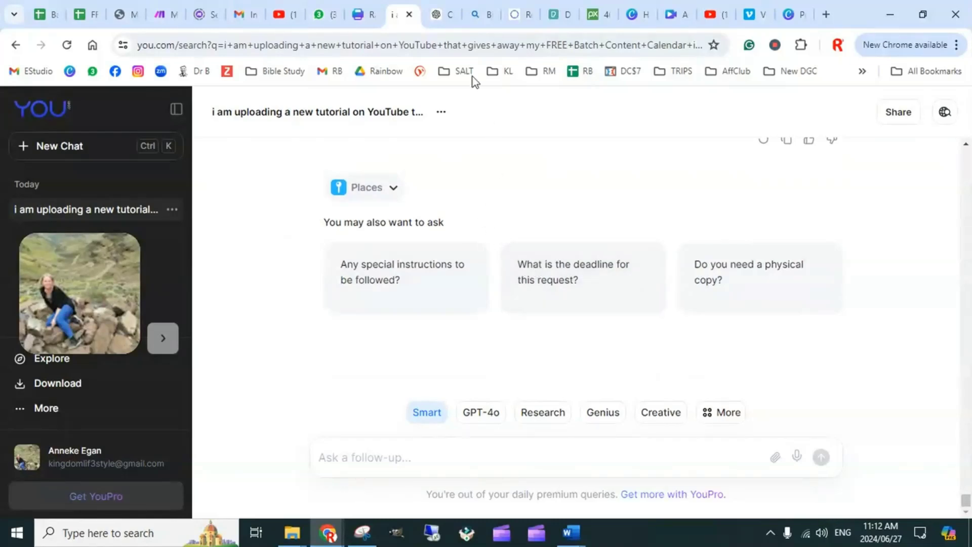
Switch to the ChatGPT conversation and have it continue generating the cut-off topic list
click(440, 13)
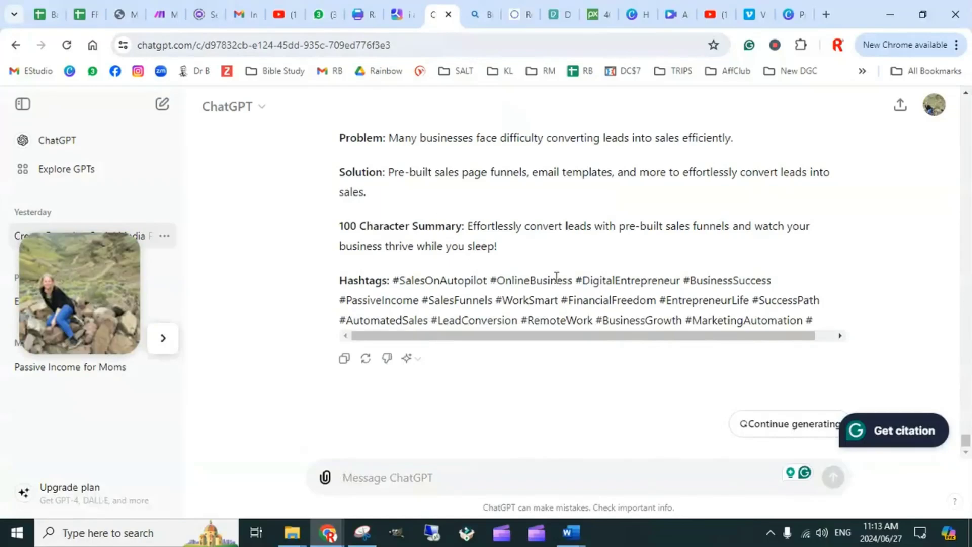
scroll(556, 277, up, 7)
scroll(501, 264, down, 7)
click(788, 424)
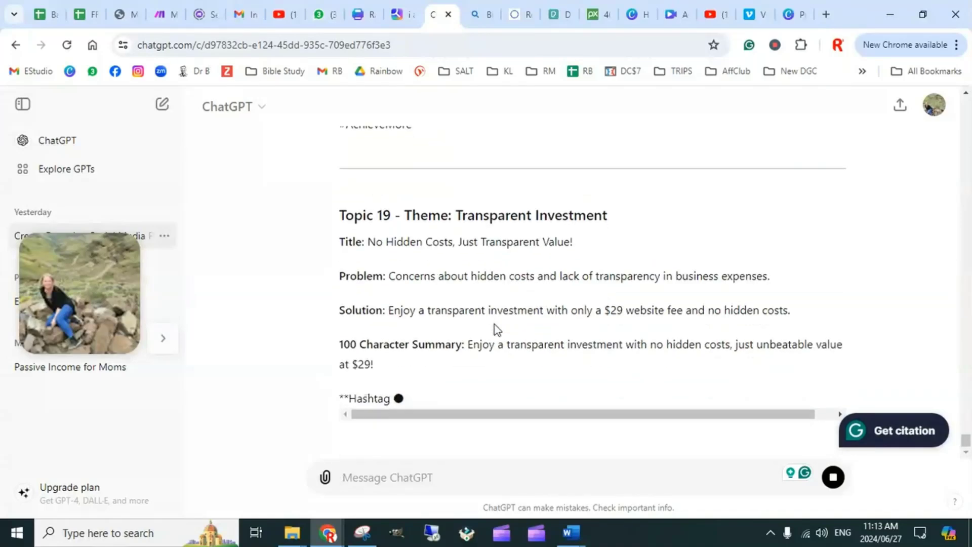
Switch to the AI script document in Word and review the selected prompt down to the FORMAT instruction
mouse_move(571, 533)
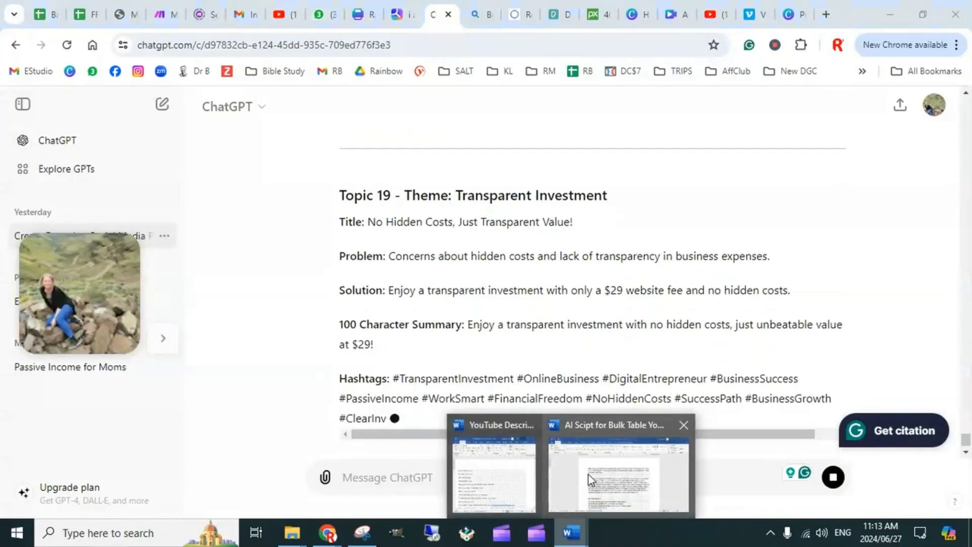
click(620, 480)
scroll(378, 400, down, 20)
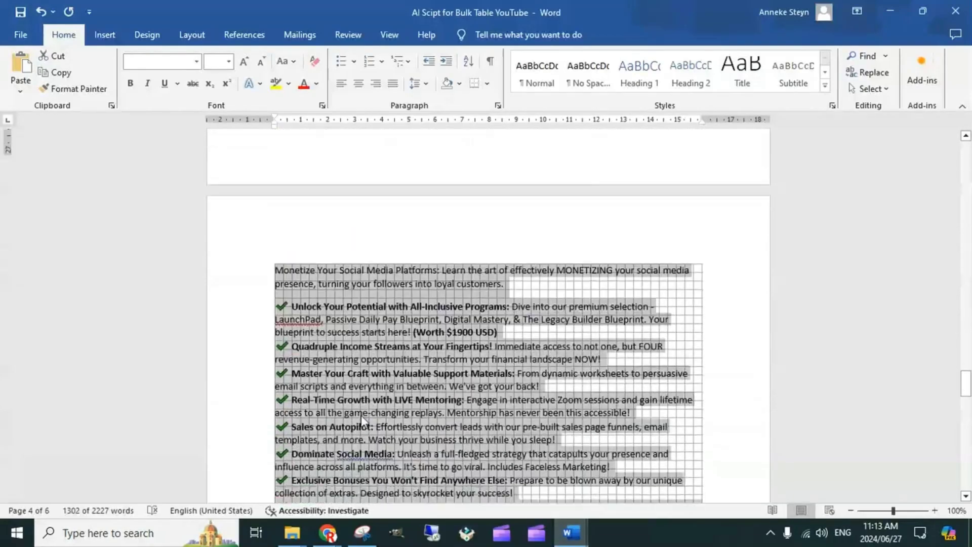
scroll(344, 421, down, 20)
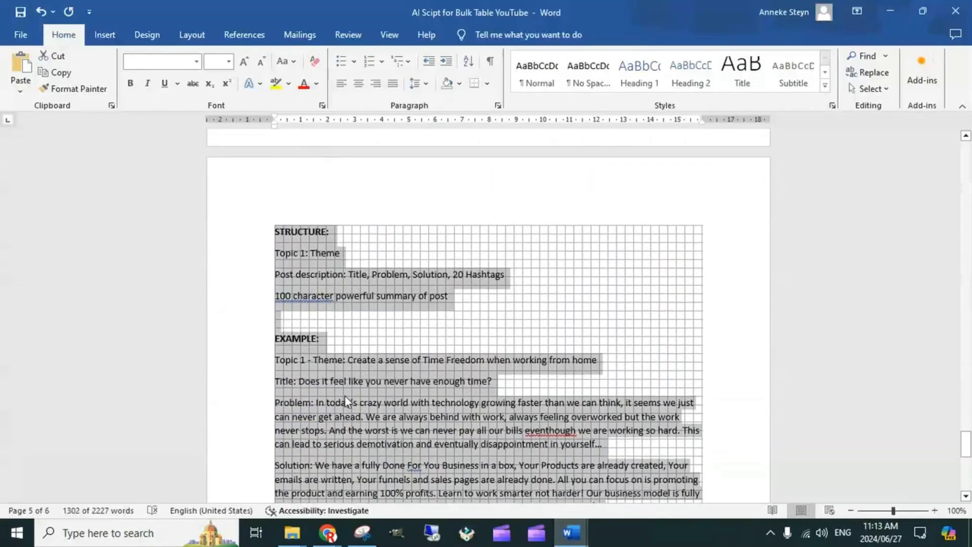
scroll(347, 395, down, 10)
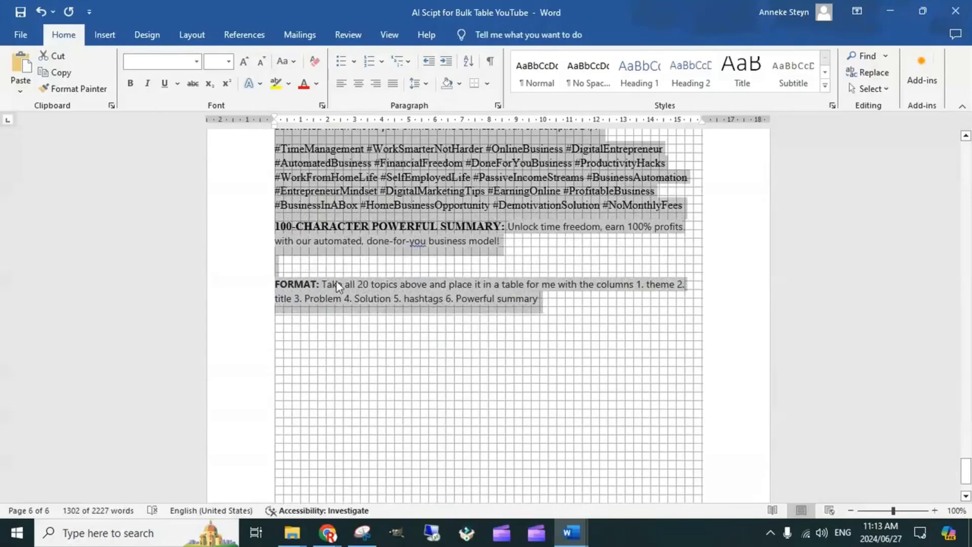
Return to ChatGPT in Chrome and examine the table summarizing the 20 topics and the individual topic descriptions around it
key(alt+Tab)
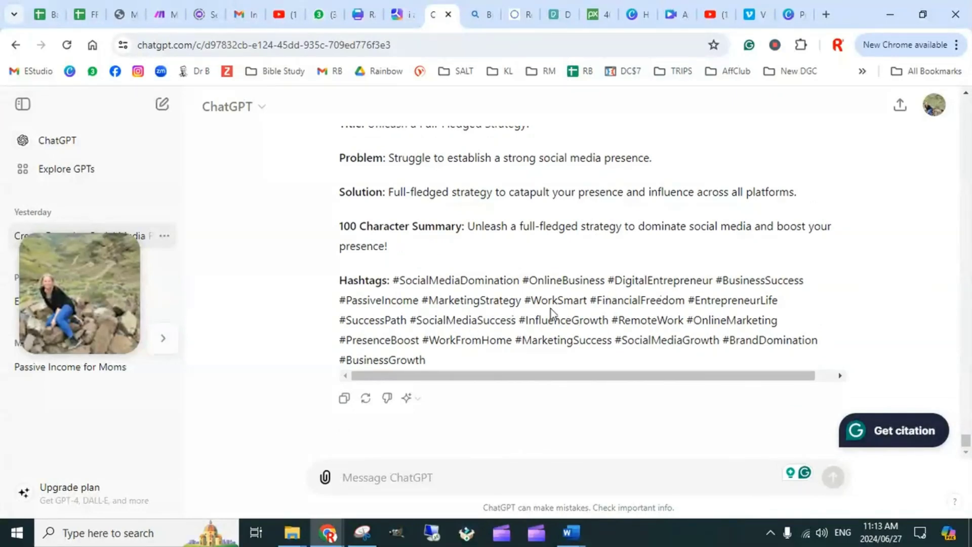
scroll(531, 275, up, 20)
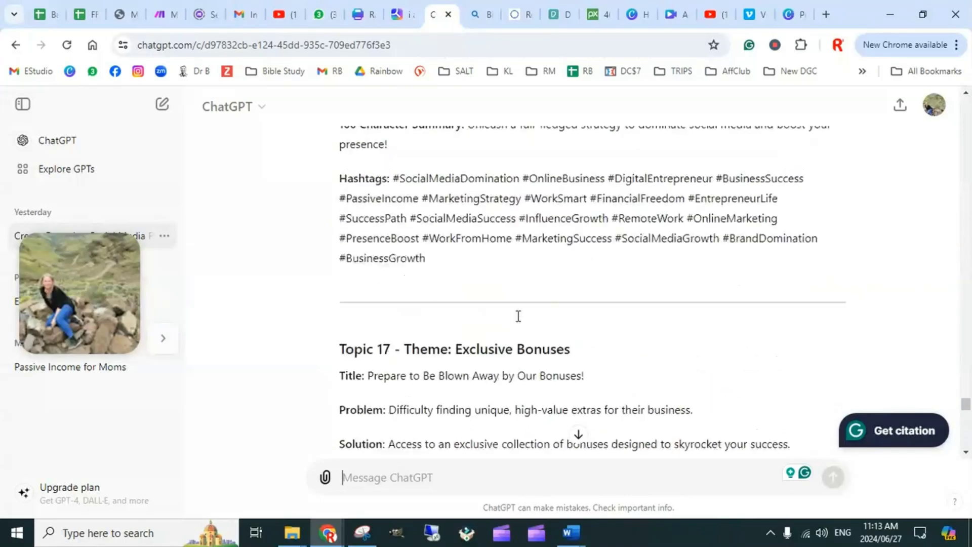
scroll(520, 325, up, 20)
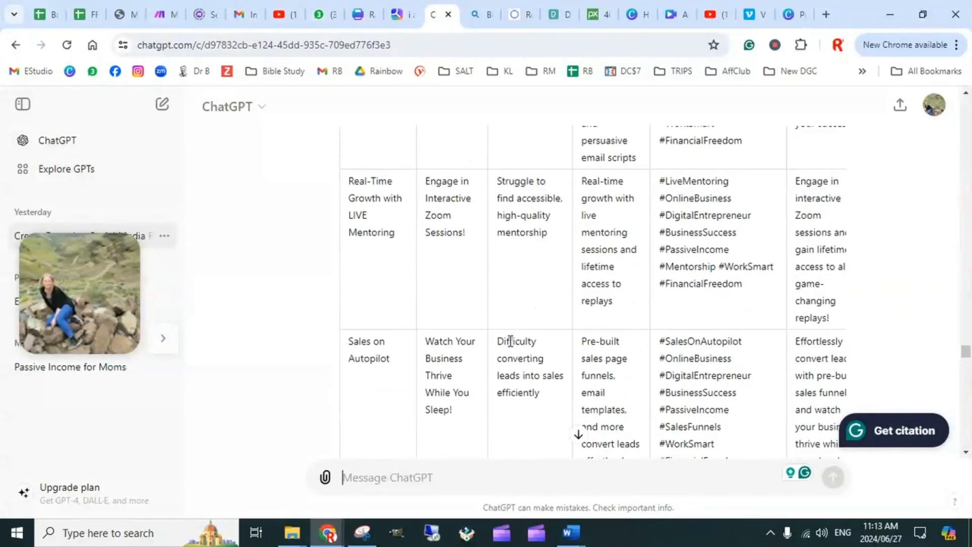
scroll(511, 342, up, 15)
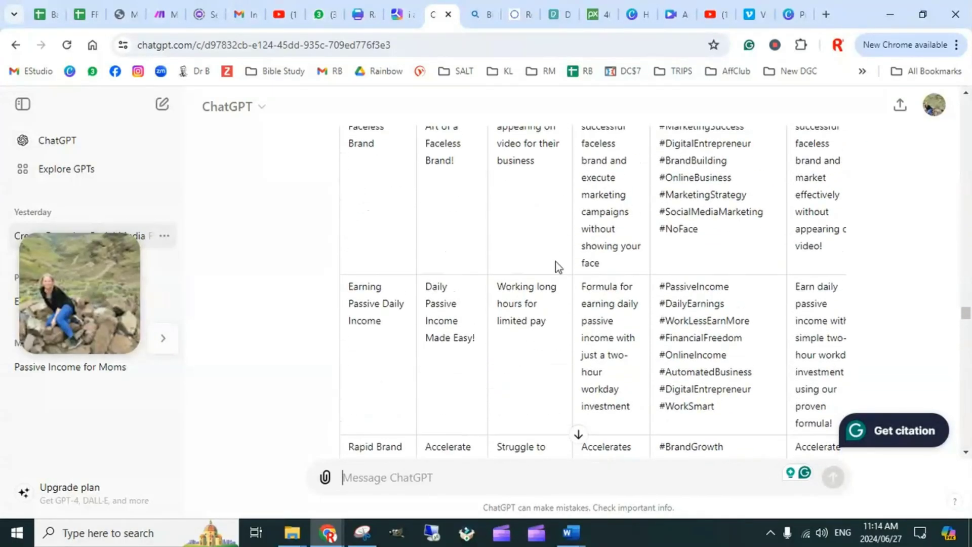
scroll(514, 278, up, 15)
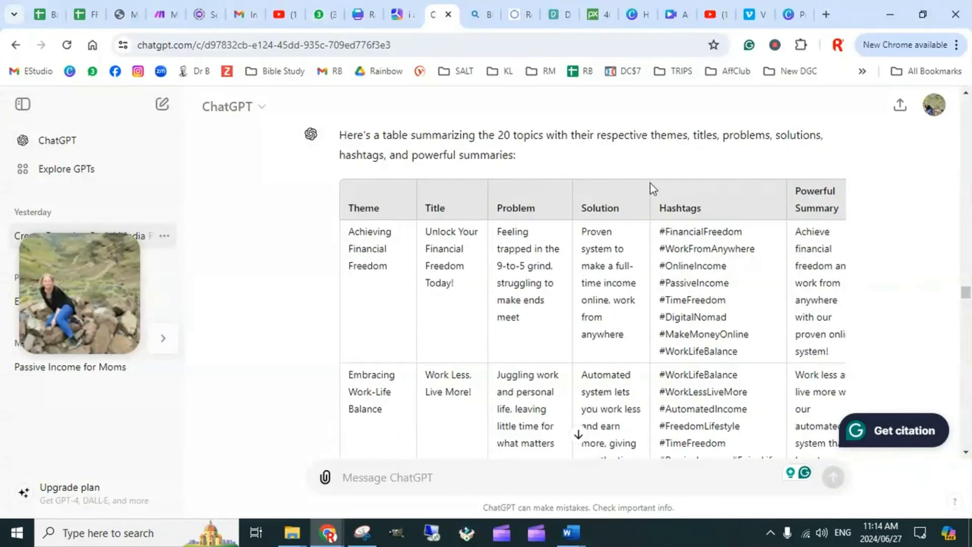
scroll(531, 183, down, 15)
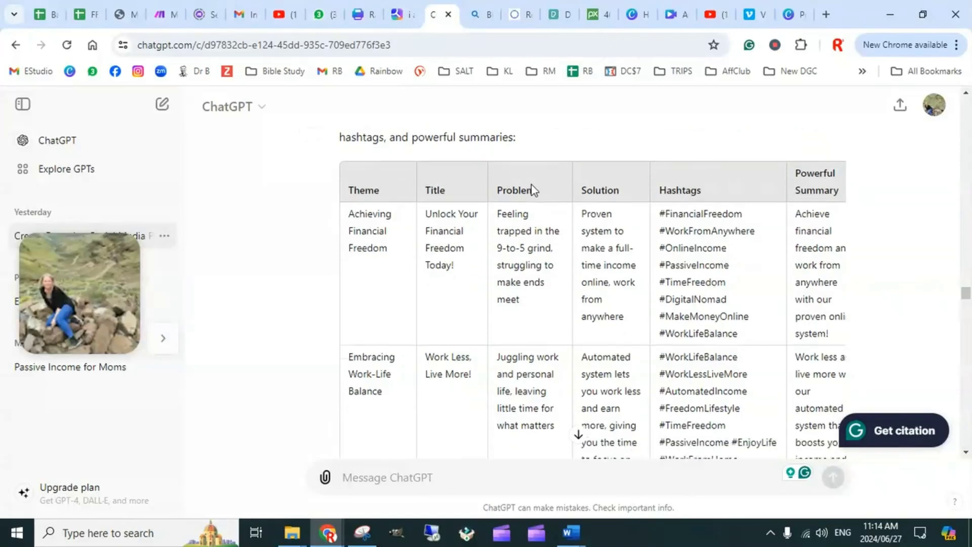
scroll(650, 335, down, 15)
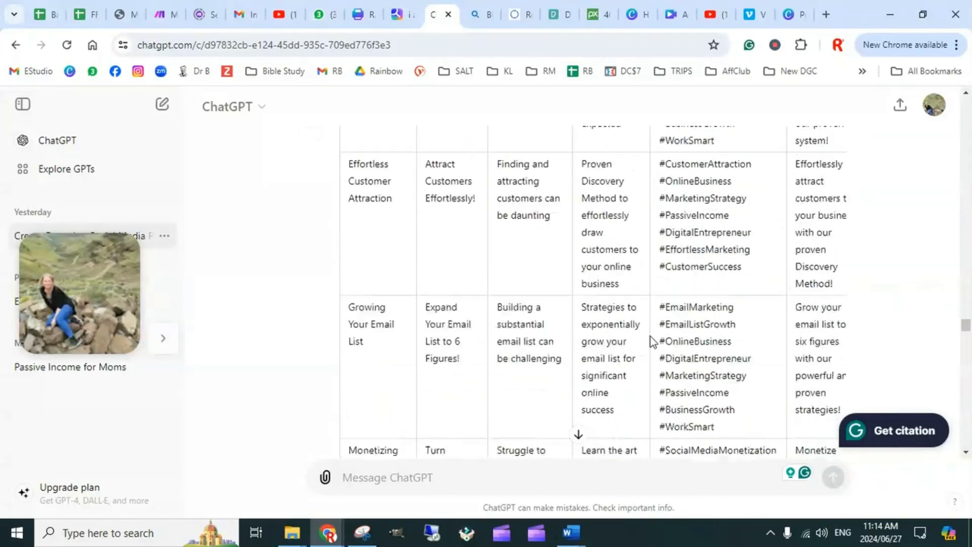
scroll(657, 333, down, 15)
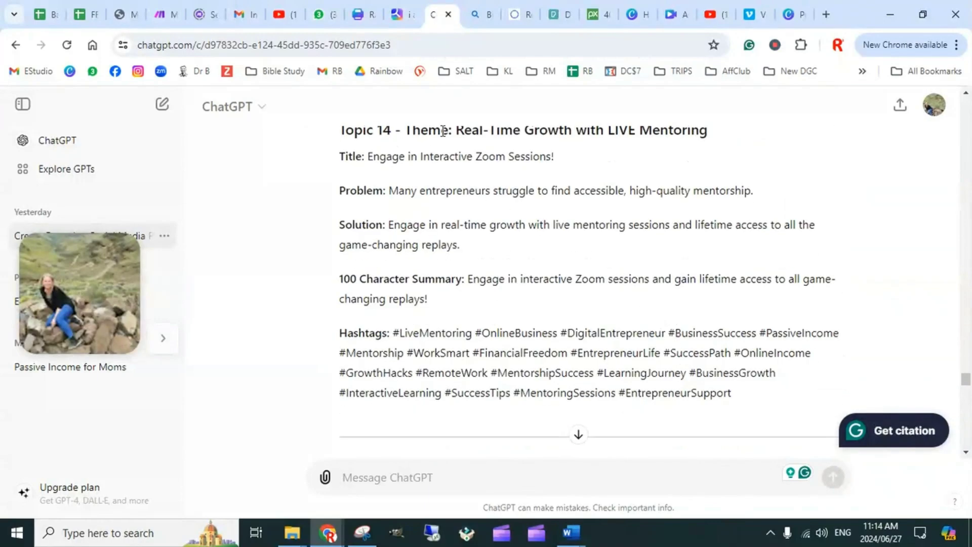
scroll(491, 315, down, 20)
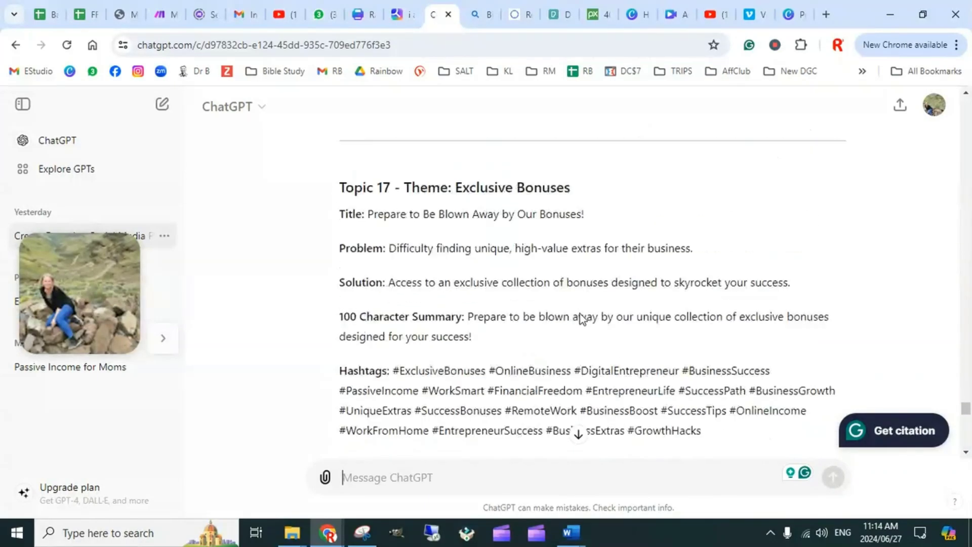
scroll(553, 319, down, 10)
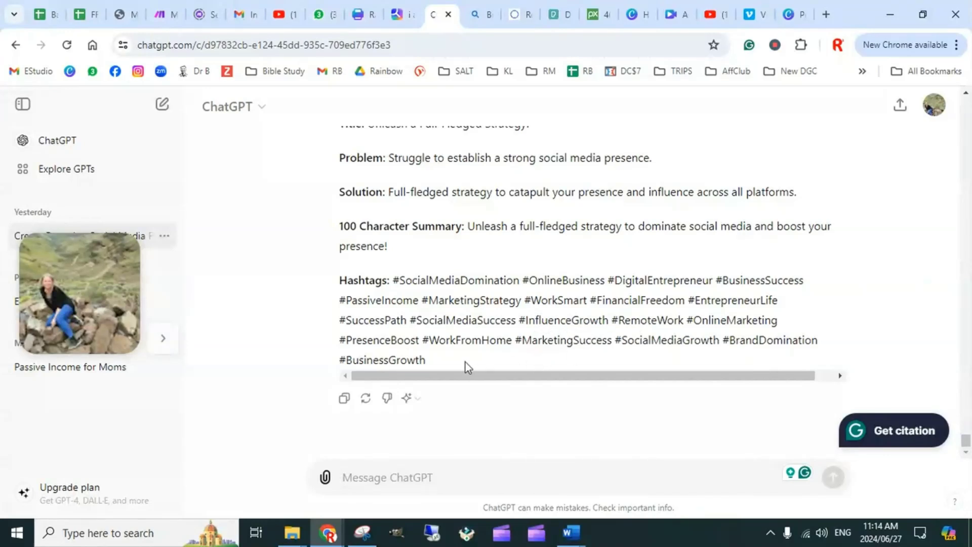
Switch to the Bing AI search results and open the Bing Chat page
click(483, 15)
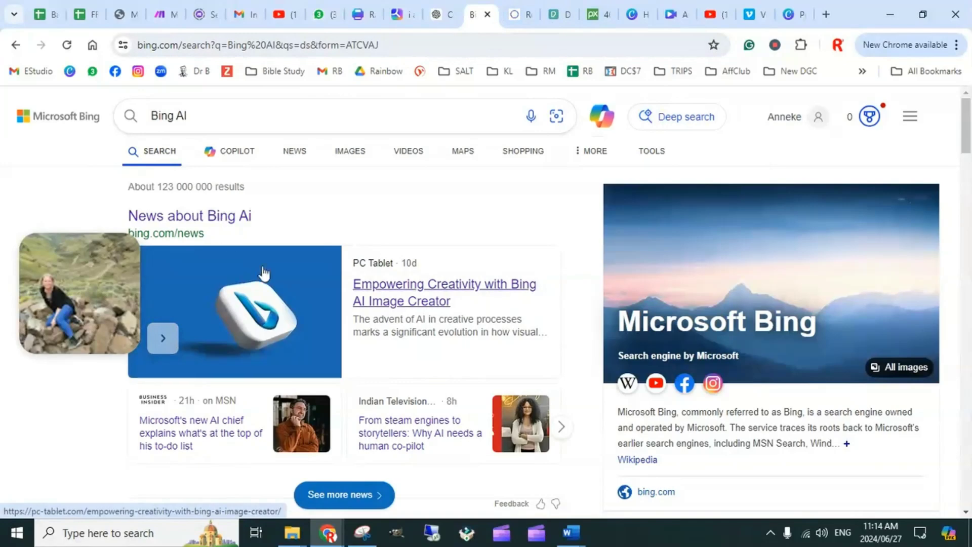
scroll(348, 336, down, 7)
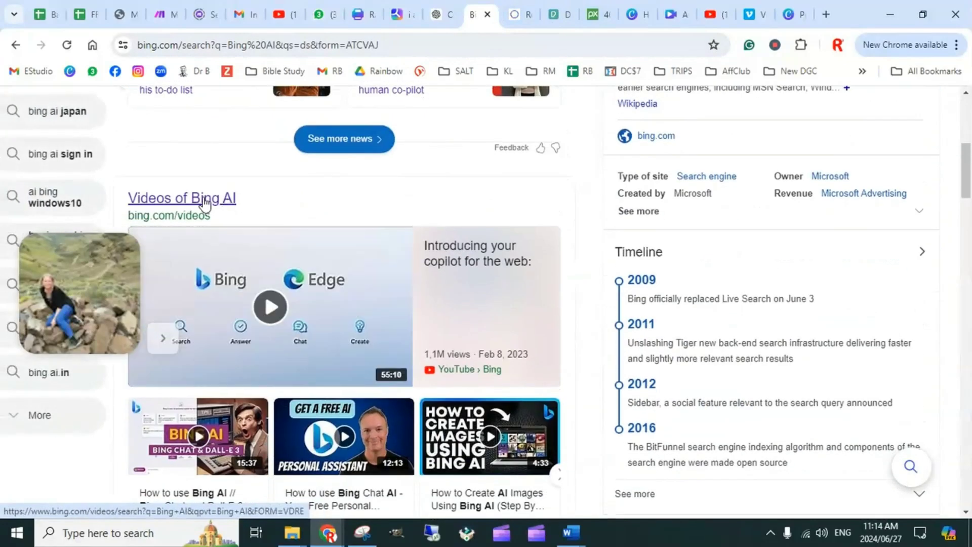
scroll(204, 202, down, 7)
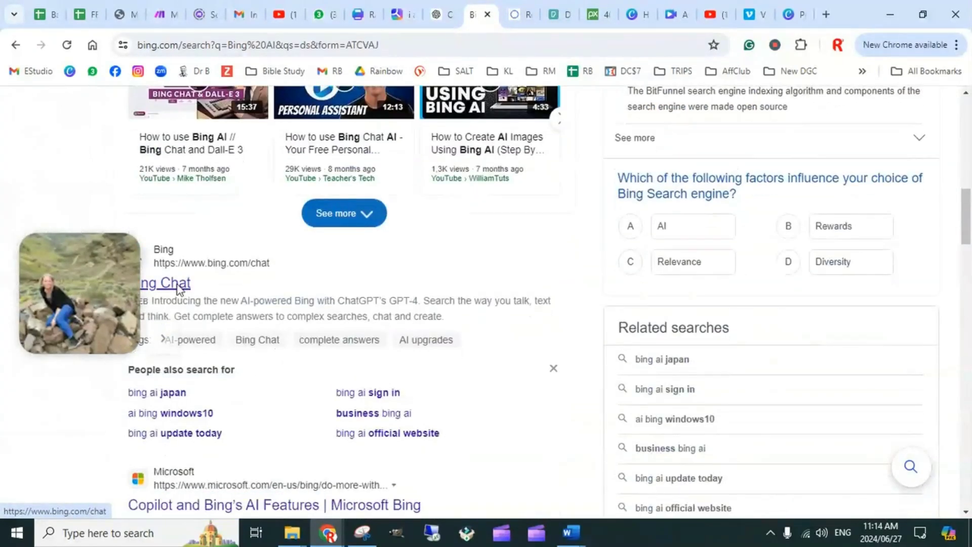
click(178, 287)
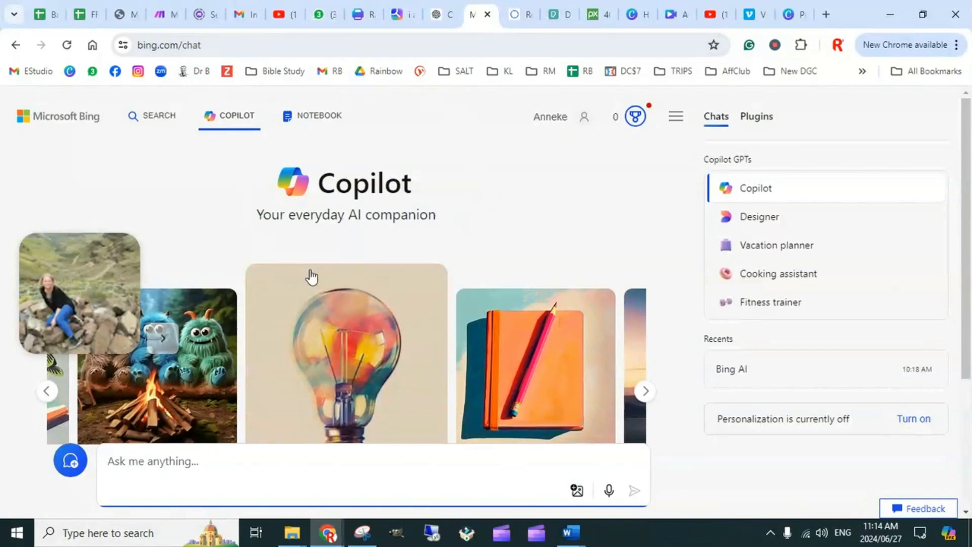
Try to use the copied script as a Copilot prompt, review the entered text from its beginning and close the Copilot page
scroll(282, 366, down, 4)
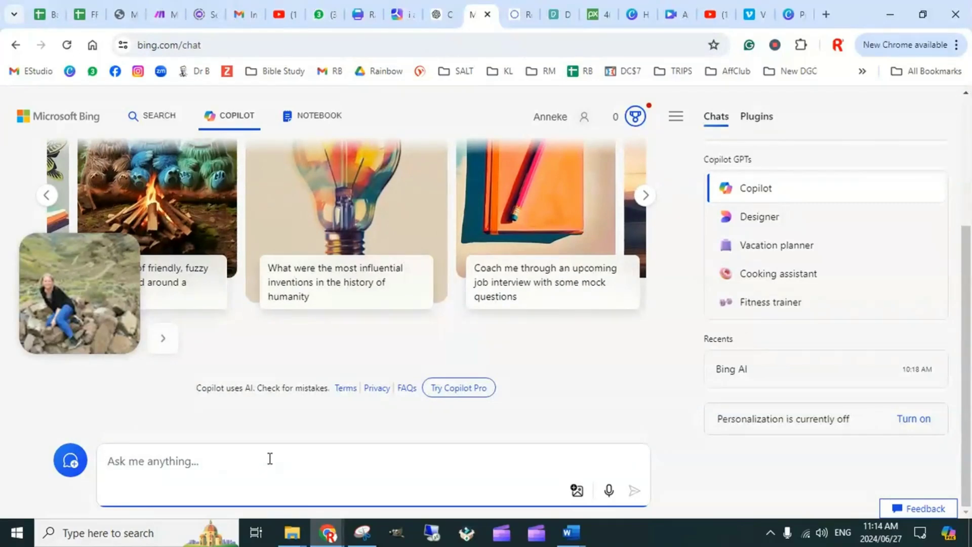
key(ctrl+v)
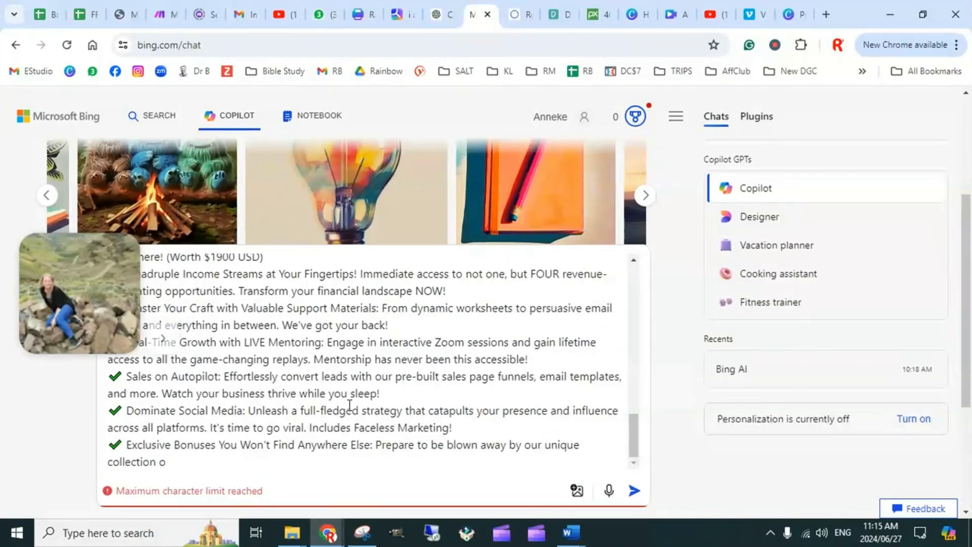
scroll(447, 374, up, 15)
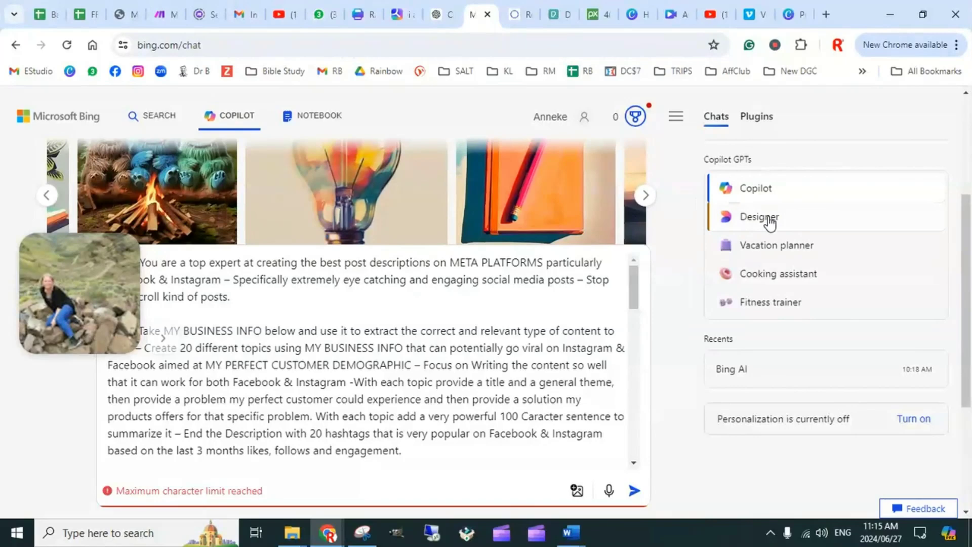
click(486, 16)
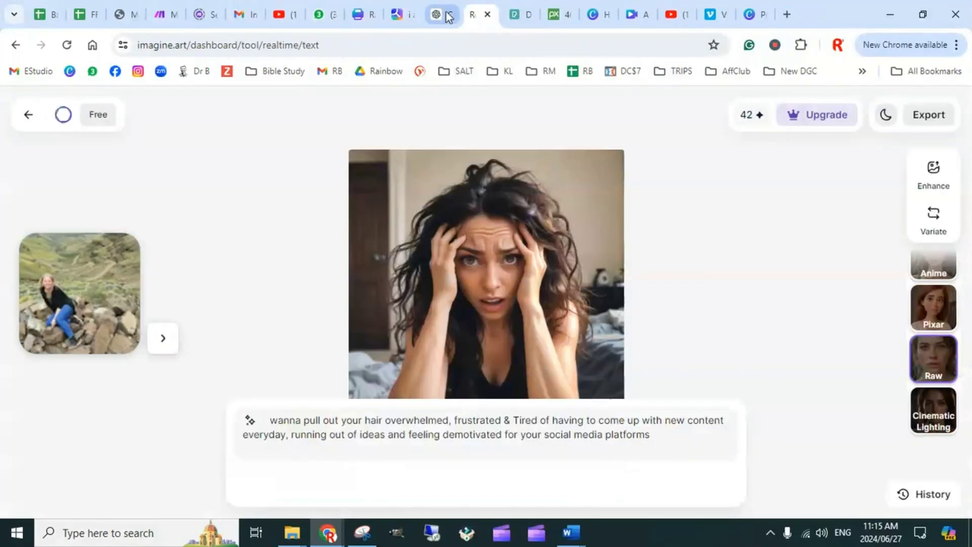
Switch to the GG business guide chat on Mastermind and submit the copied AI script as a new message
click(126, 15)
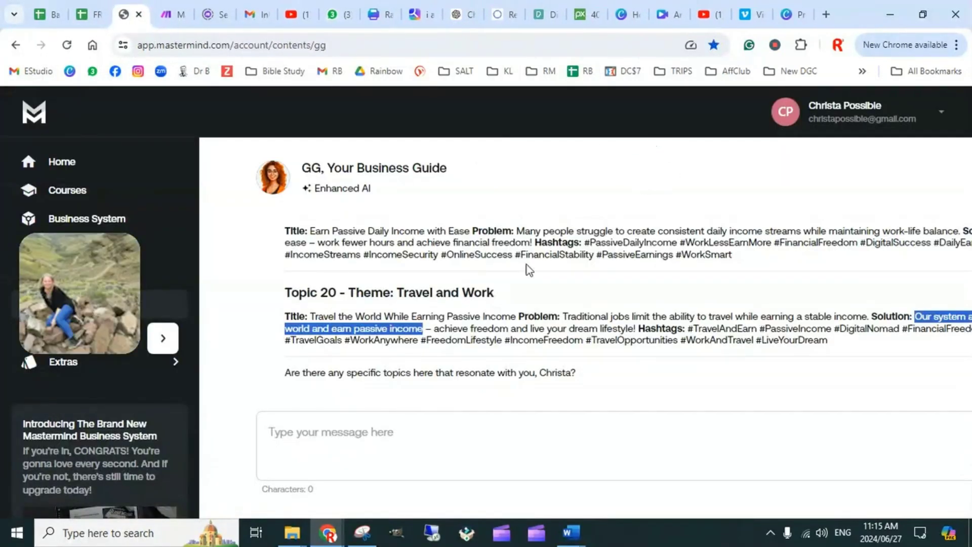
scroll(522, 273, down, 2)
scroll(445, 306, up, 10)
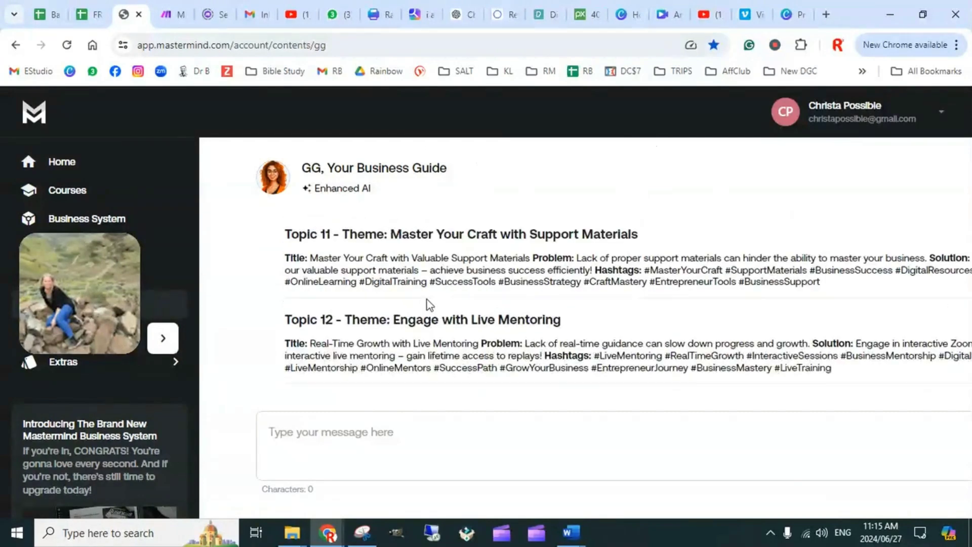
scroll(441, 282, down, 10)
scroll(430, 357, down, 2)
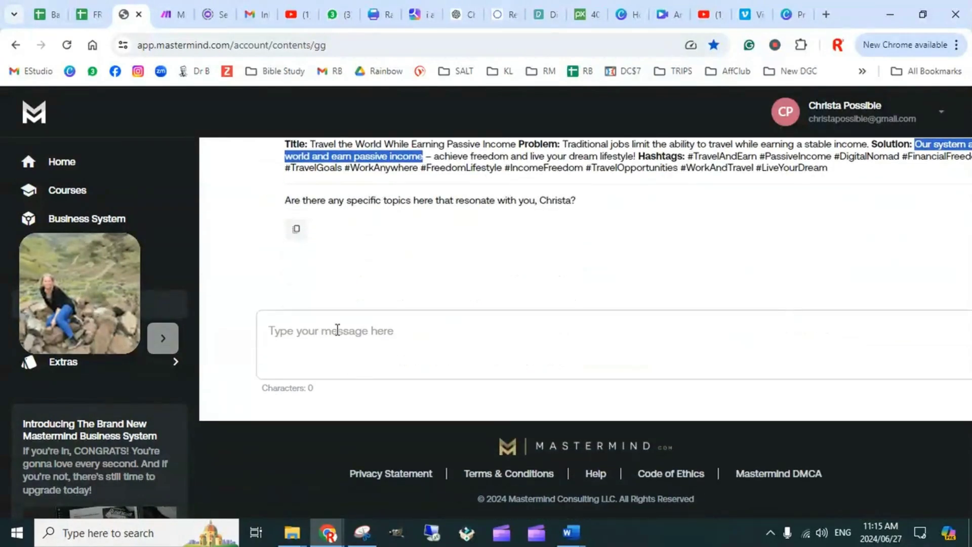
click(337, 330)
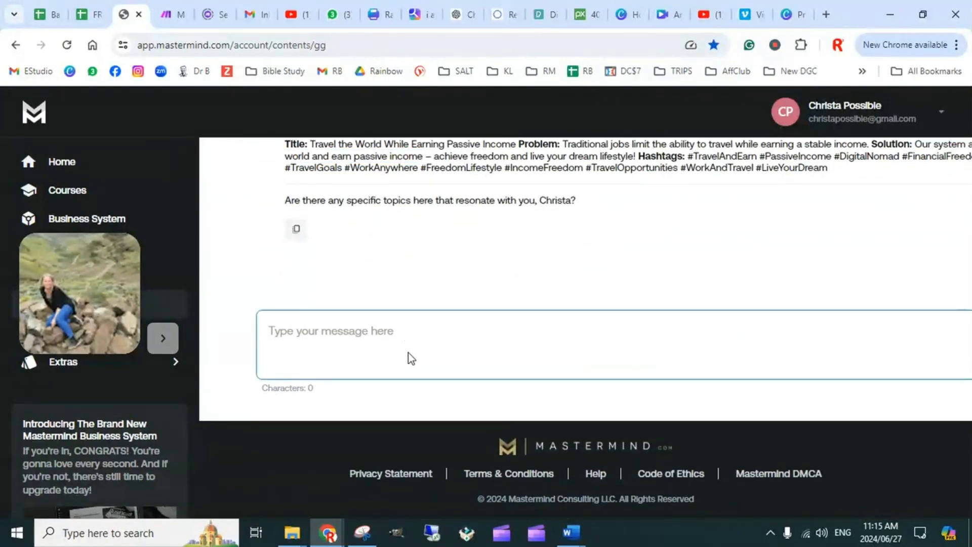
key(ctrl+v)
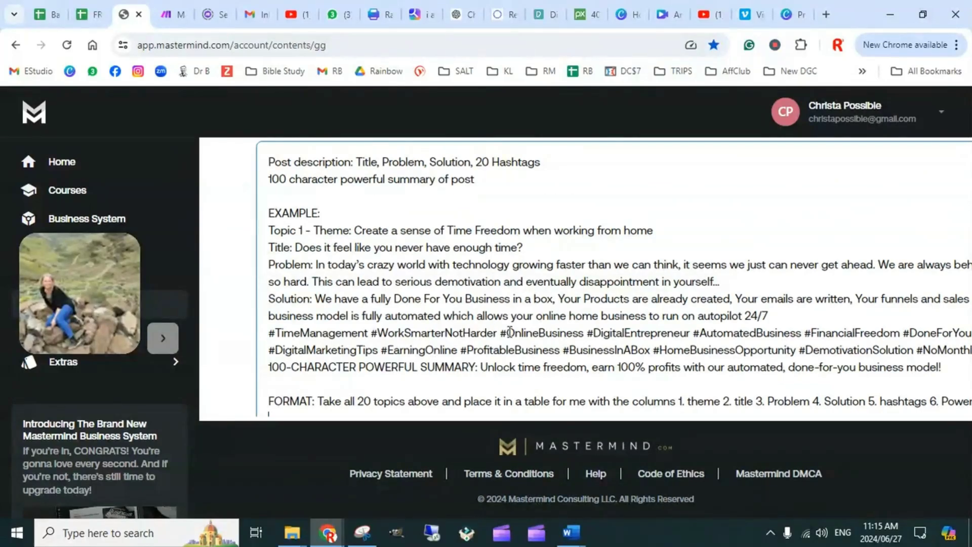
key(Return)
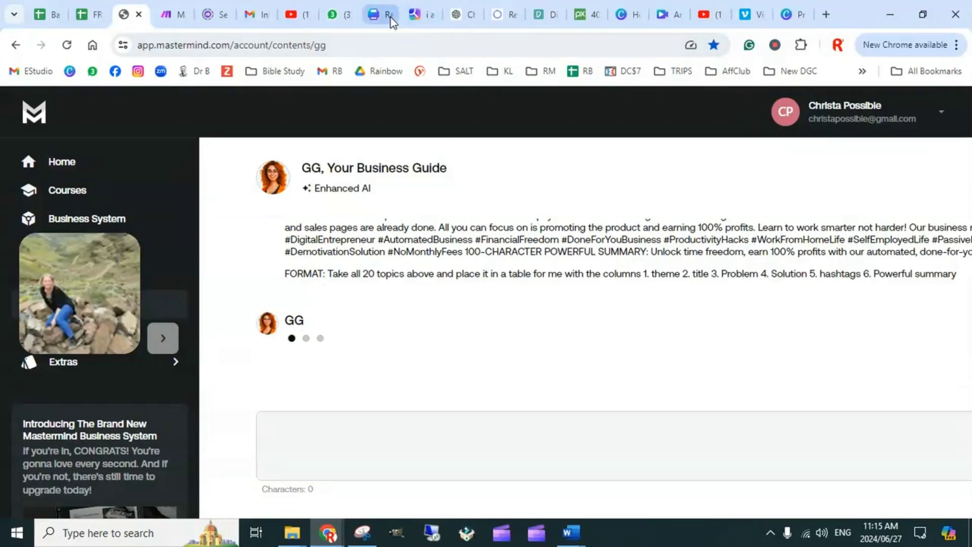
Examine the topic table in the YOU chat and compare it with the final topic descriptions in the ChatGPT conversation
click(420, 15)
scroll(526, 286, up, 10)
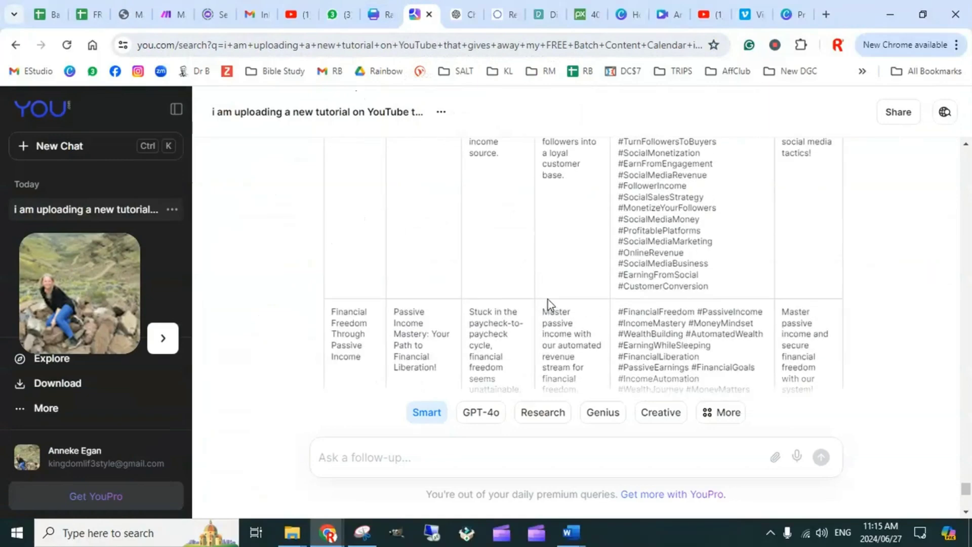
scroll(638, 288, up, 12)
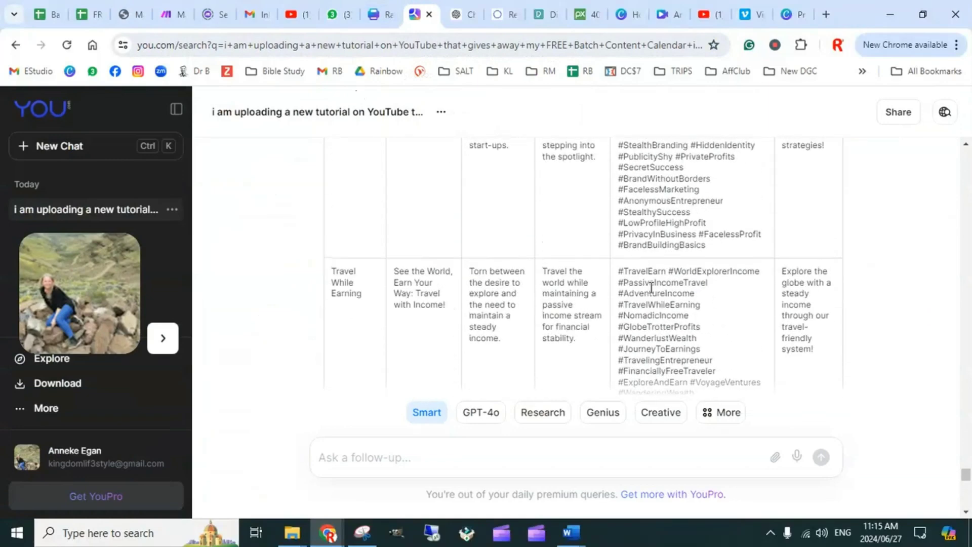
scroll(609, 292, down, 3)
scroll(609, 292, down, 5)
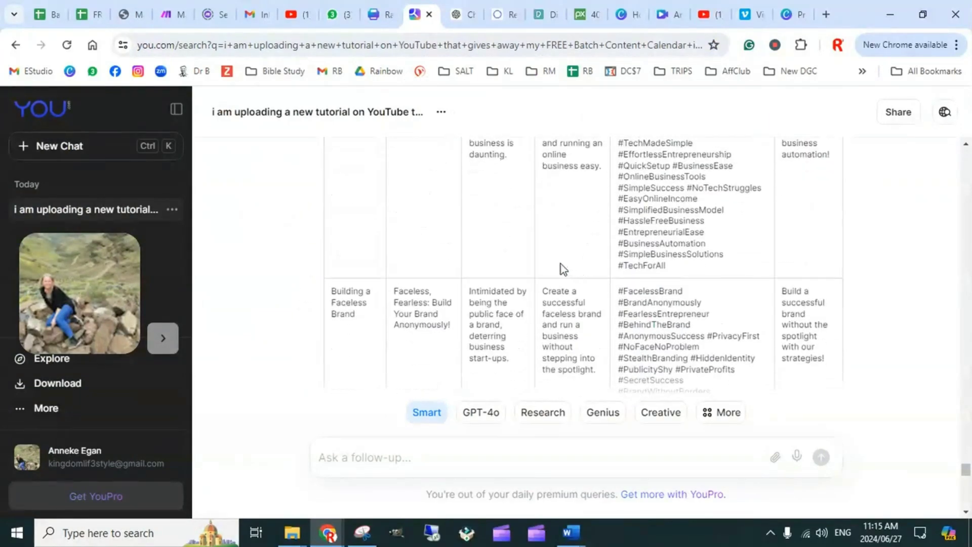
click(462, 14)
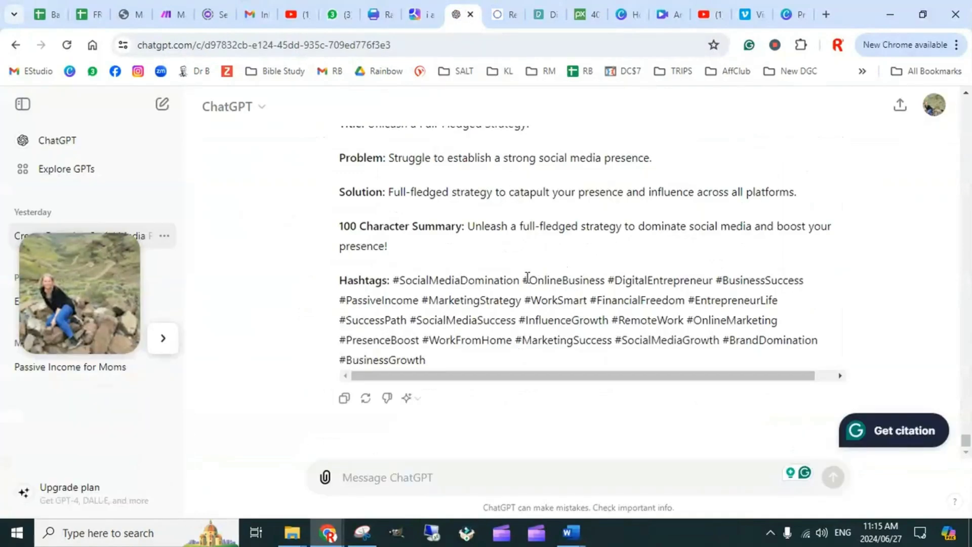
scroll(527, 277, up, 10)
scroll(522, 315, down, 10)
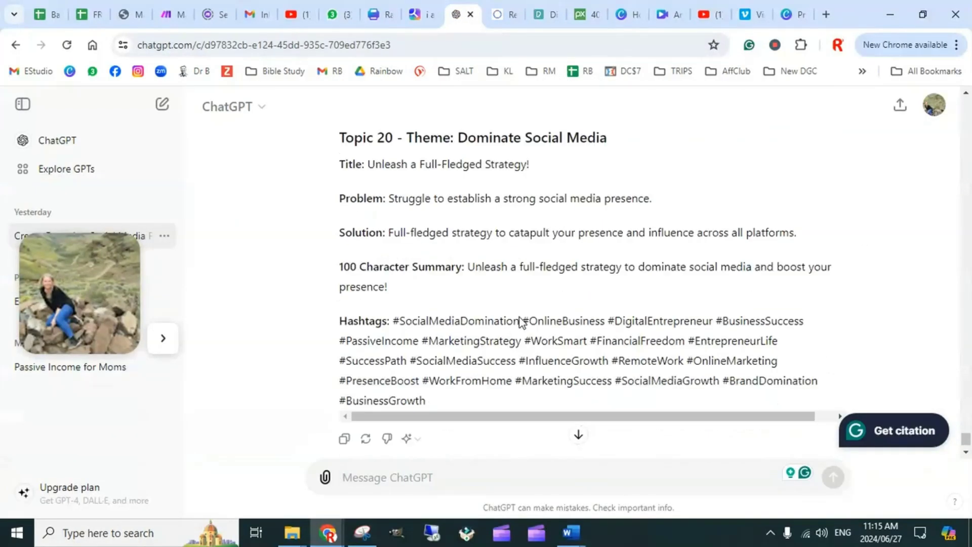
scroll(522, 322, down, 1)
scroll(511, 239, up, 10)
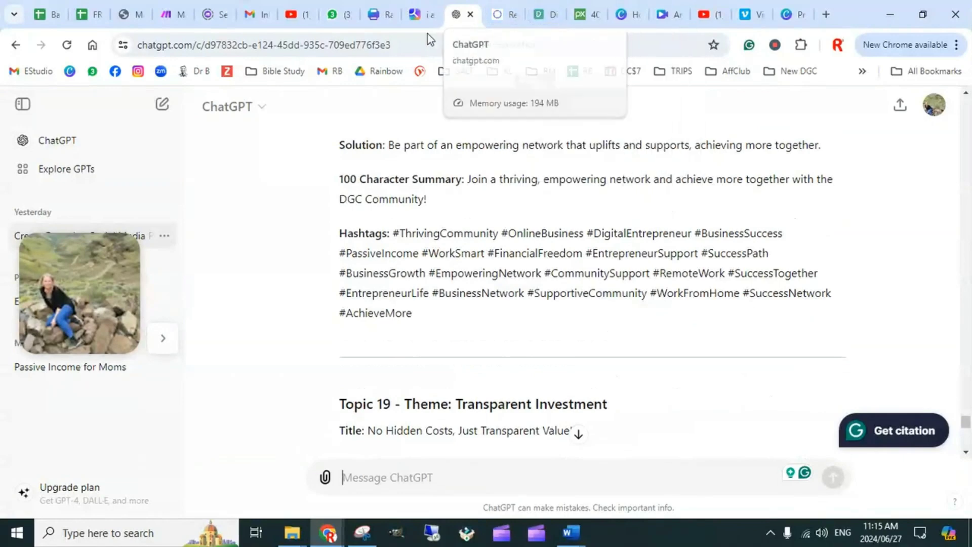
scroll(536, 317, down, 12)
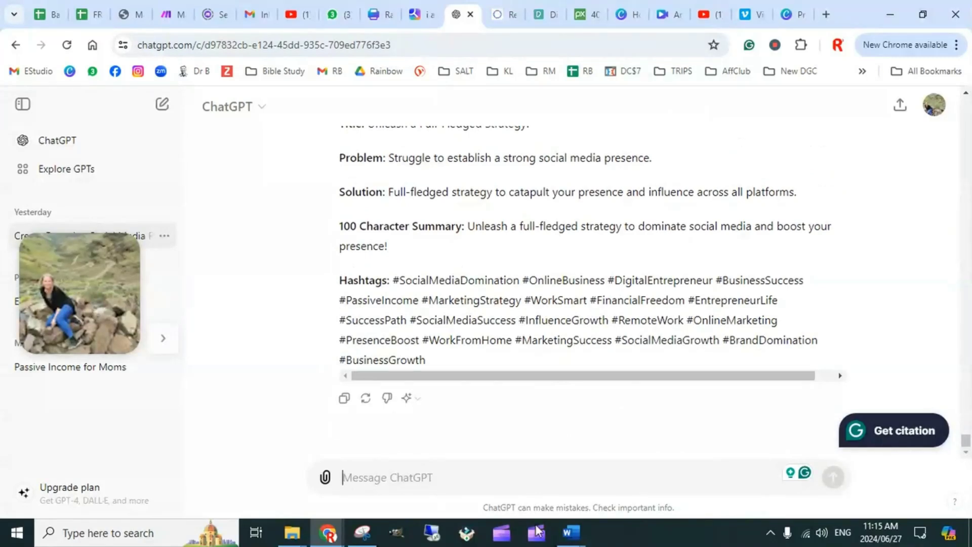
Copy the FORMAT instruction from the end of the AI script document in Word and return to ChatGPT in Chrome
mouse_move(571, 536)
click(562, 479)
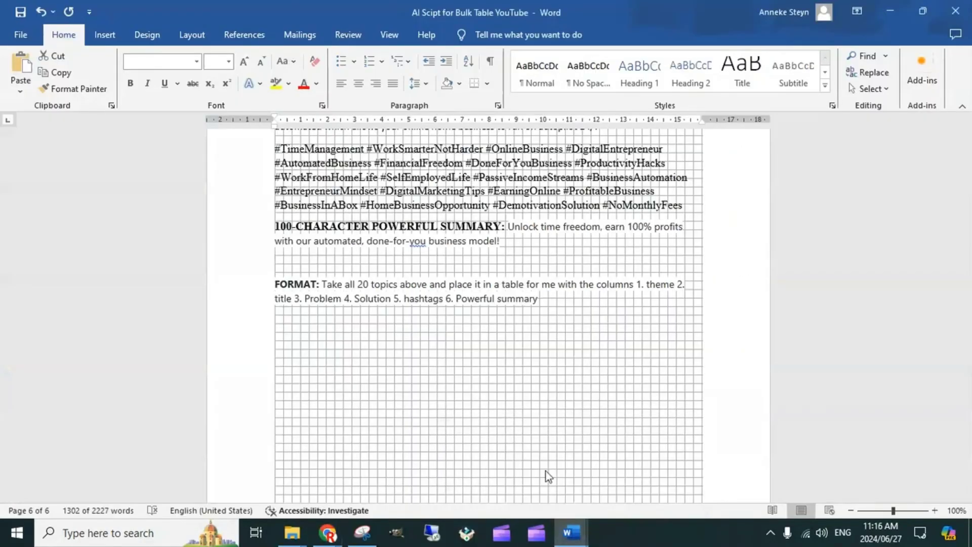
drag(545, 299, 279, 285)
key(ctrl+c)
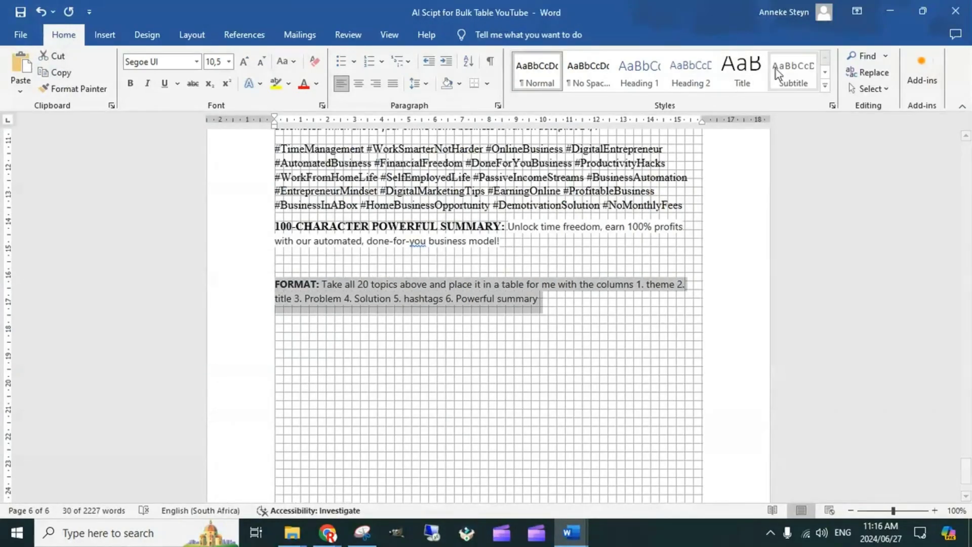
click(890, 11)
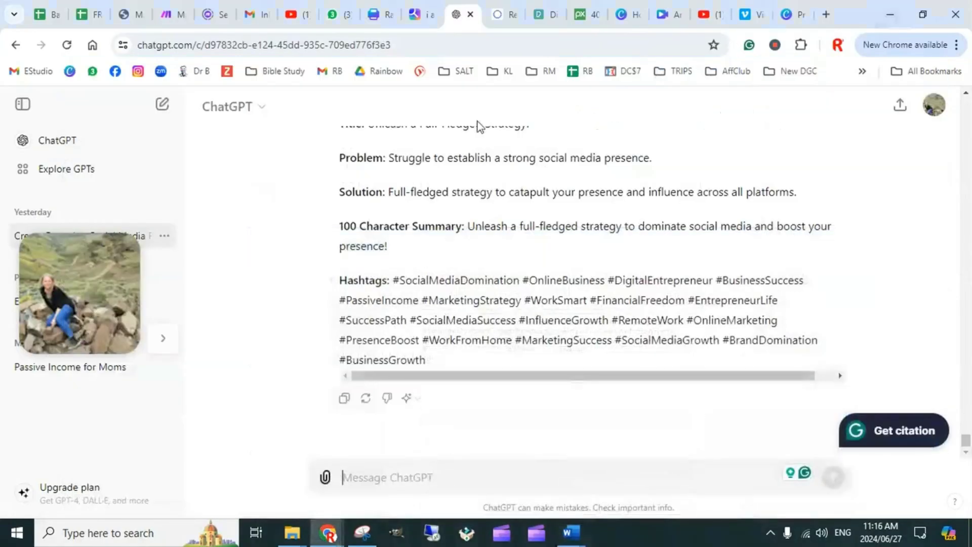
Examine the last rows of the ChatGPT summary table and the individual topic descriptions below it through Topic 20
scroll(433, 343, up, 15)
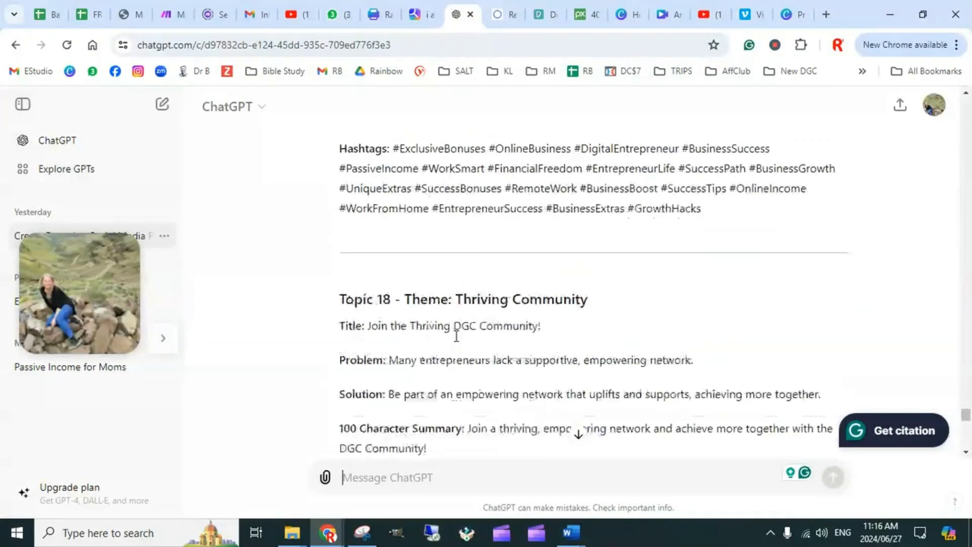
scroll(433, 343, up, 12)
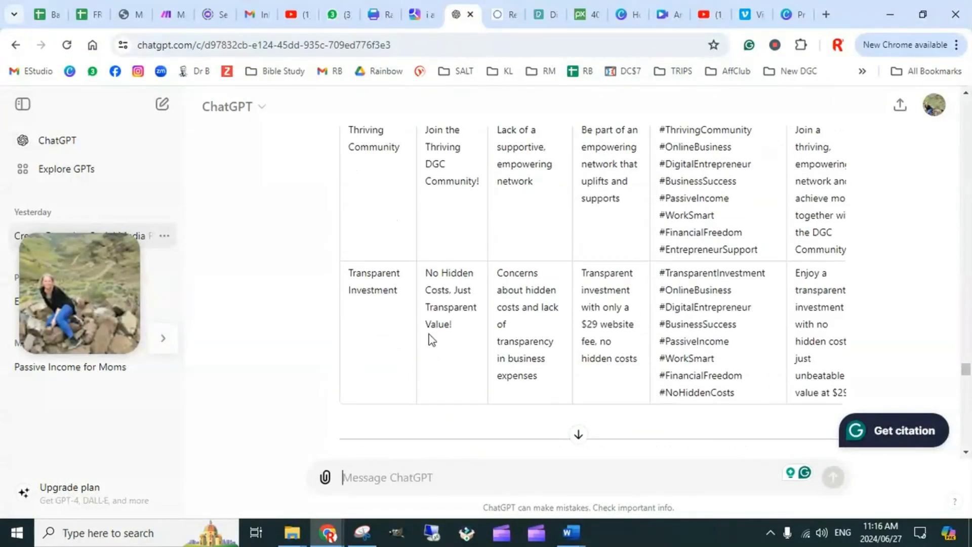
scroll(434, 341, down, 4)
scroll(435, 340, down, 5)
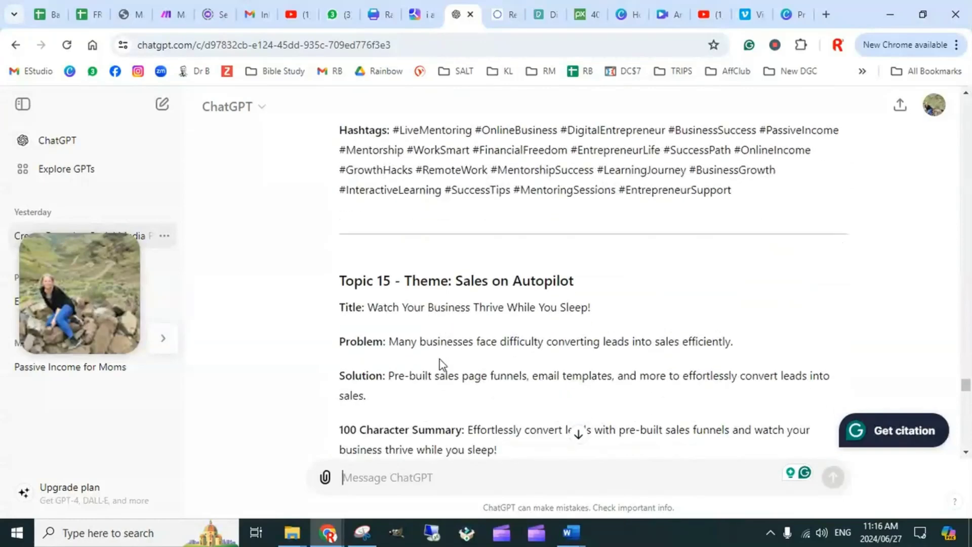
scroll(436, 342, down, 4)
scroll(436, 339, down, 10)
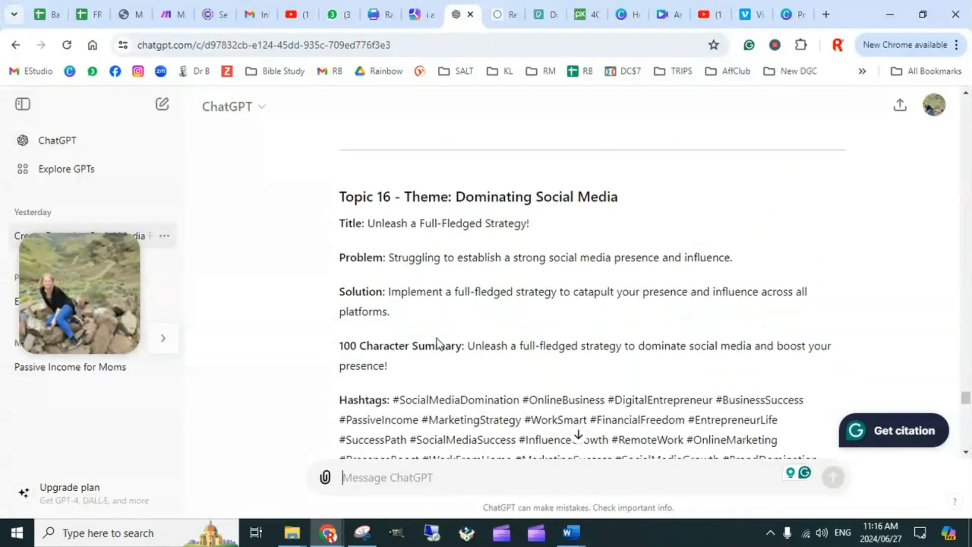
scroll(430, 347, down, 10)
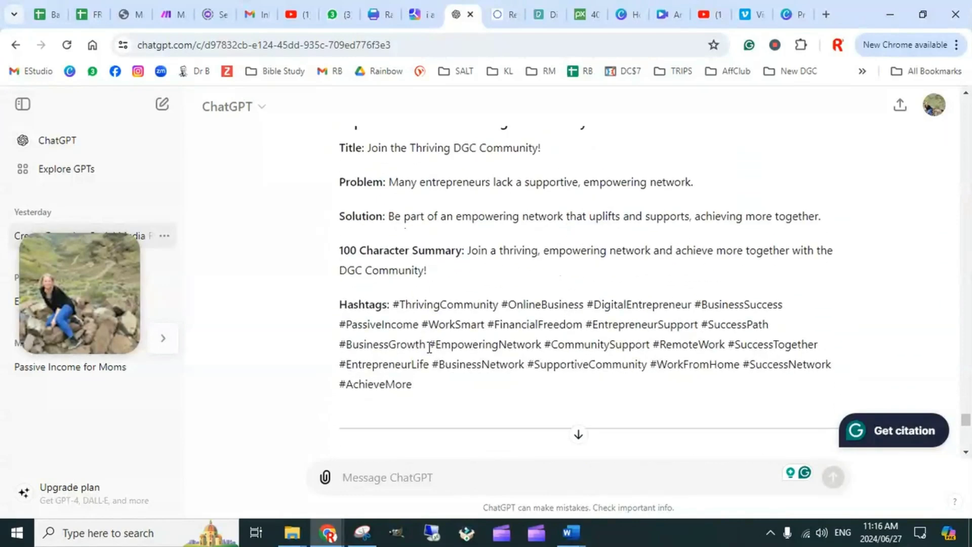
scroll(428, 359, down, 5)
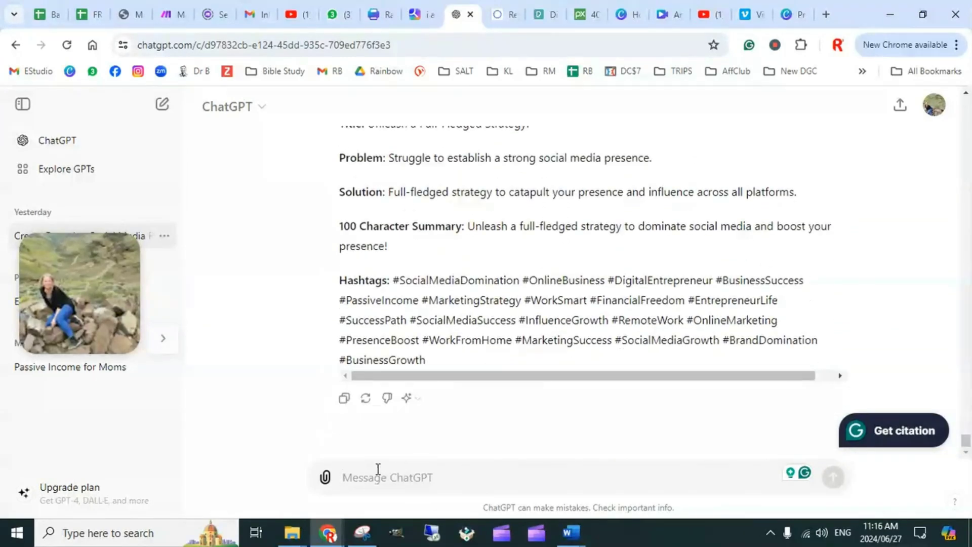
Submit the copied FORMAT instruction to ChatGPT with the topic count changed to 7, requesting a table of theme, title, problem, solution, hashtags and powerful summary
key(ctrl+v)
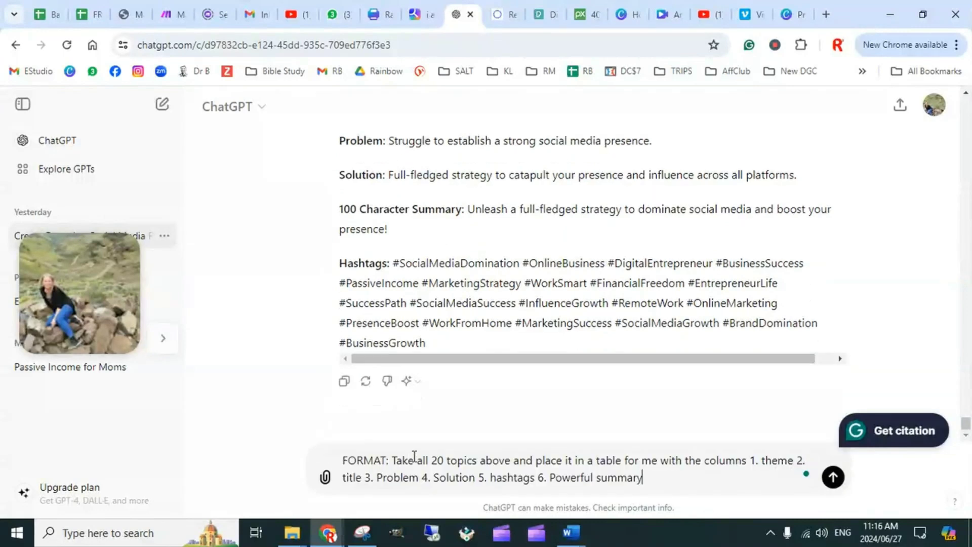
click(444, 462)
key(BackSpace)
key(BackSpace)
key(BackSpace)
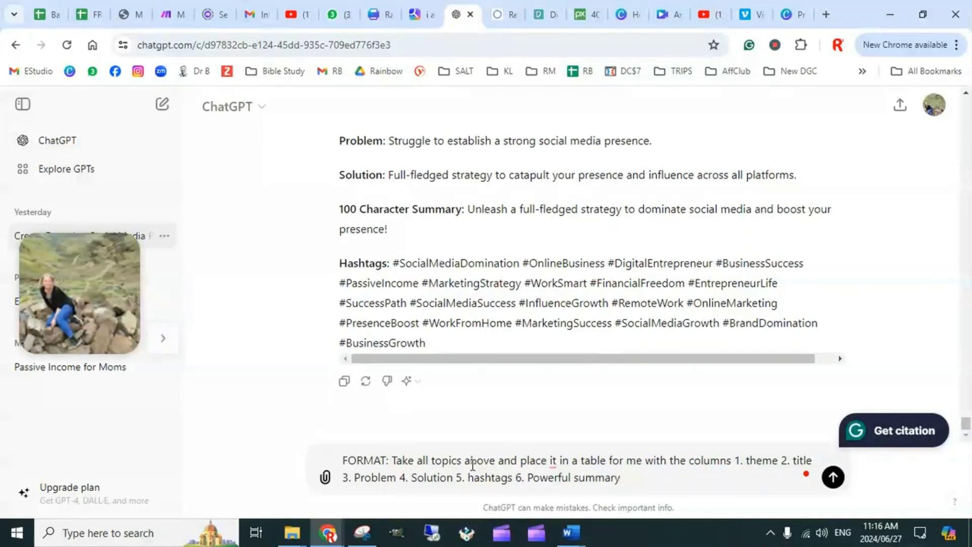
text(7)
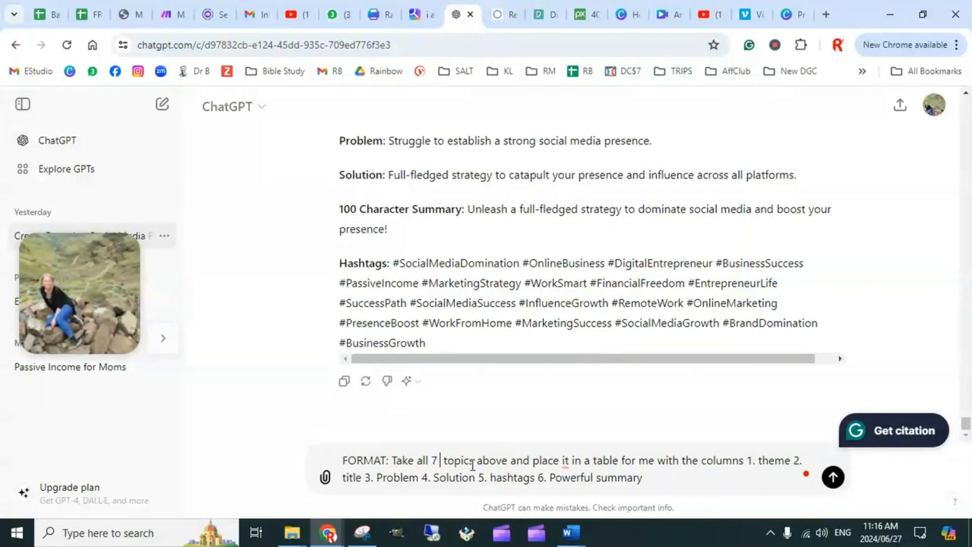
key(Delete)
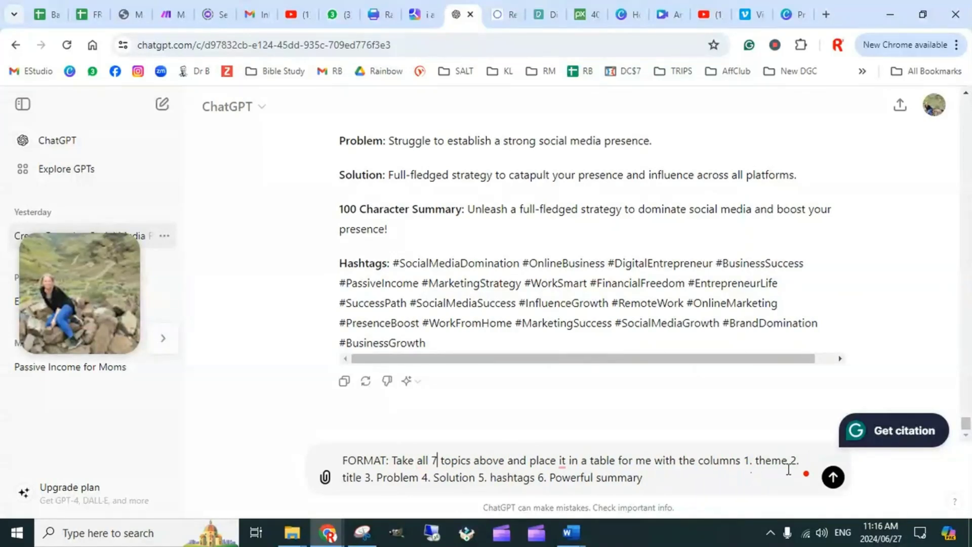
click(664, 482)
key(Return)
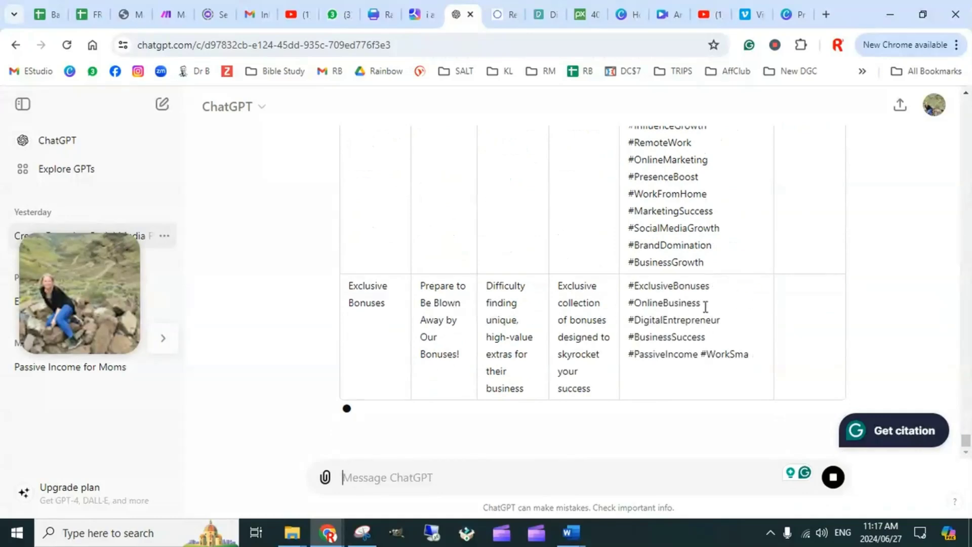
Examine the new seven-topic table in ChatGPT and highlight Topic 20's title, problem, solution and hashtags in the earlier description for comparison
scroll(721, 320, up, 5)
scroll(721, 320, up, 15)
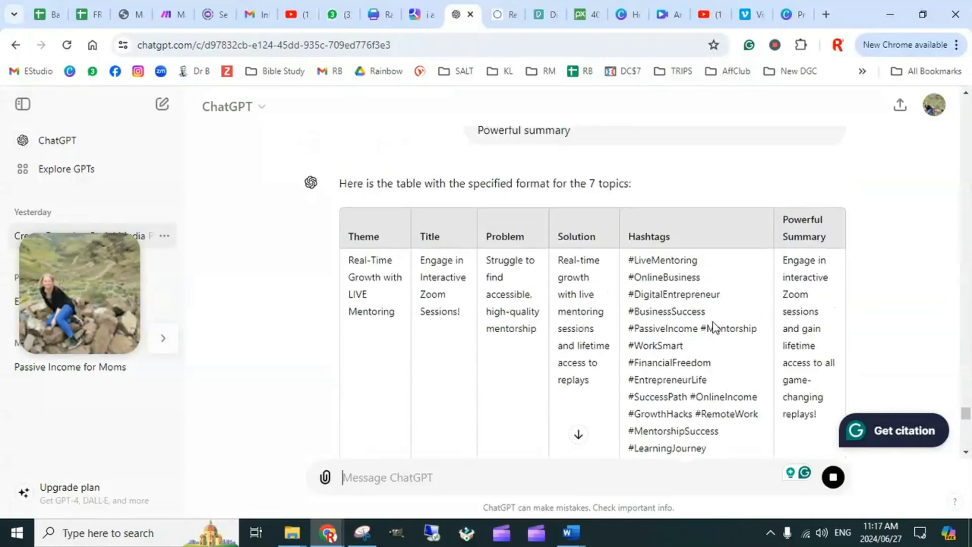
scroll(596, 354, down, 4)
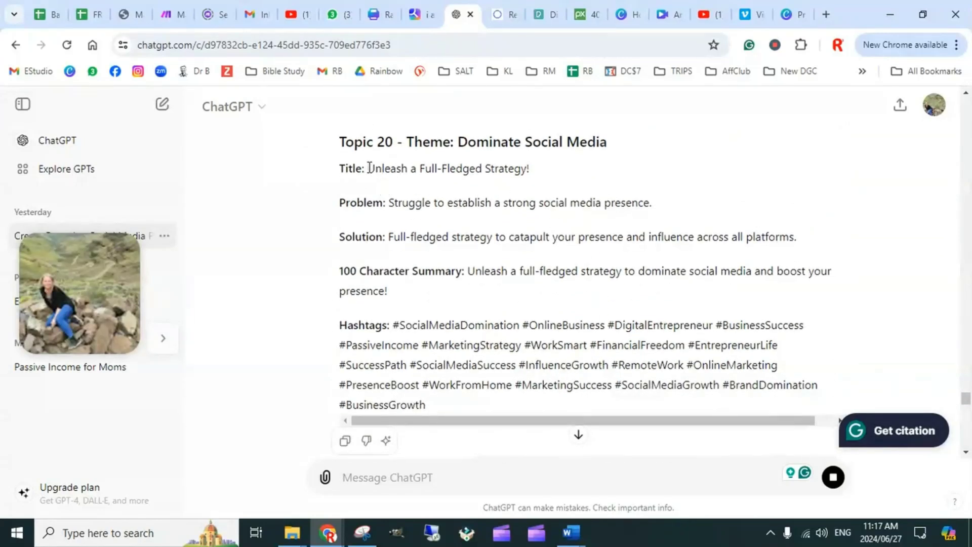
drag(370, 167, 553, 161)
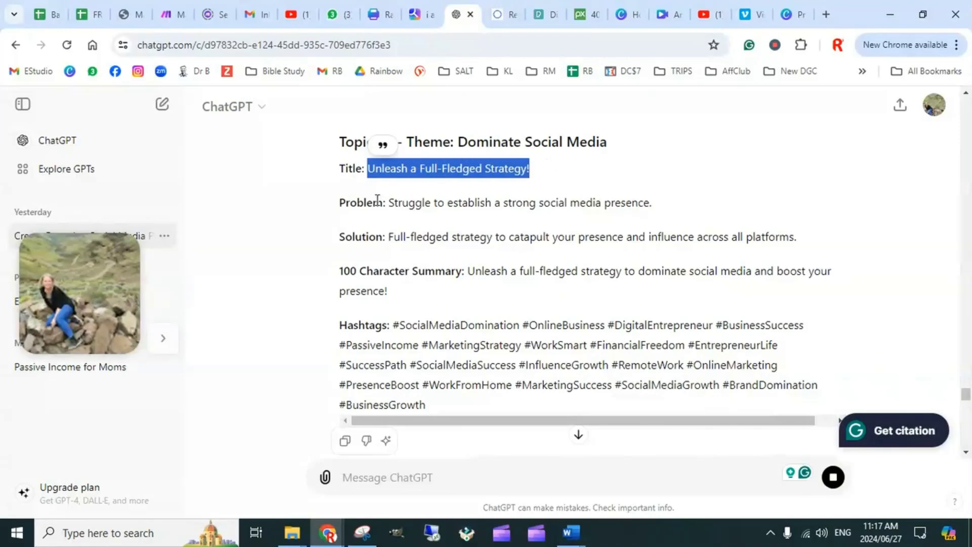
drag(390, 203, 653, 205)
drag(389, 237, 807, 248)
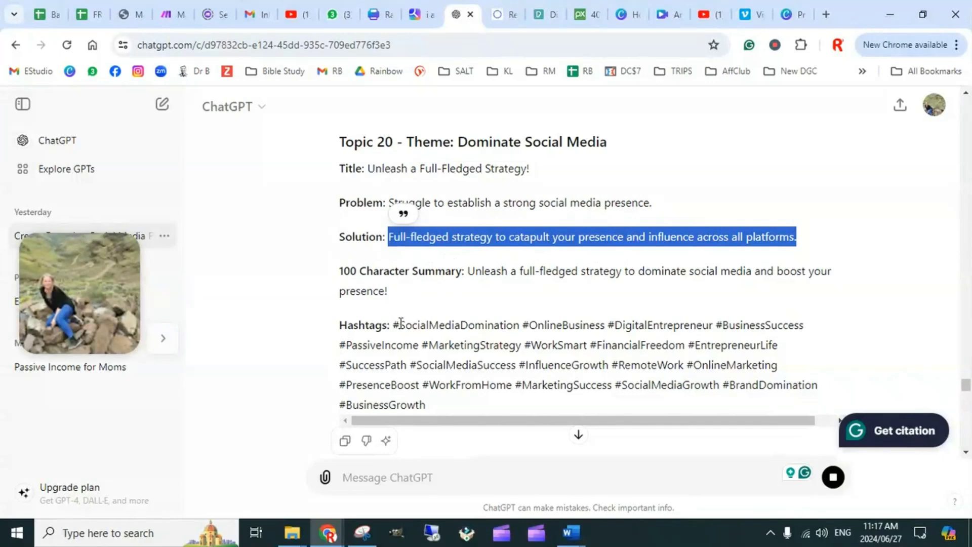
drag(399, 324, 462, 364)
Review the seven-topic ChatGPT table from the FORMAT request down to its closing rows
scroll(469, 329, down, 5)
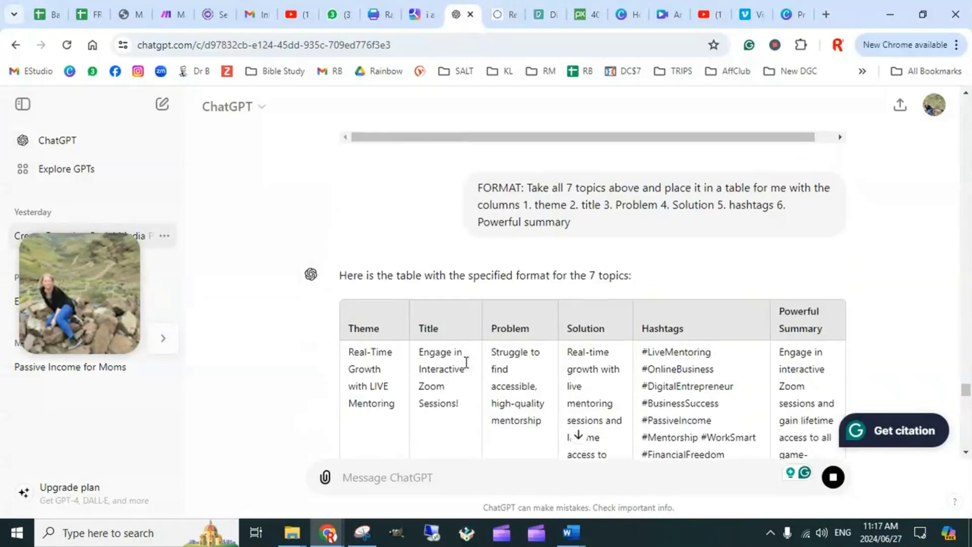
scroll(476, 307, up, 2)
scroll(786, 350, down, 8)
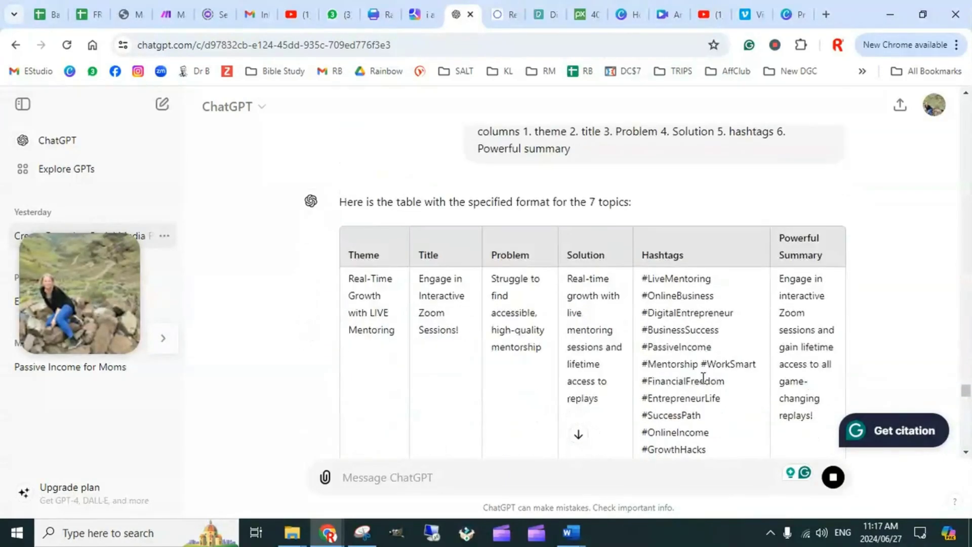
scroll(757, 344, down, 15)
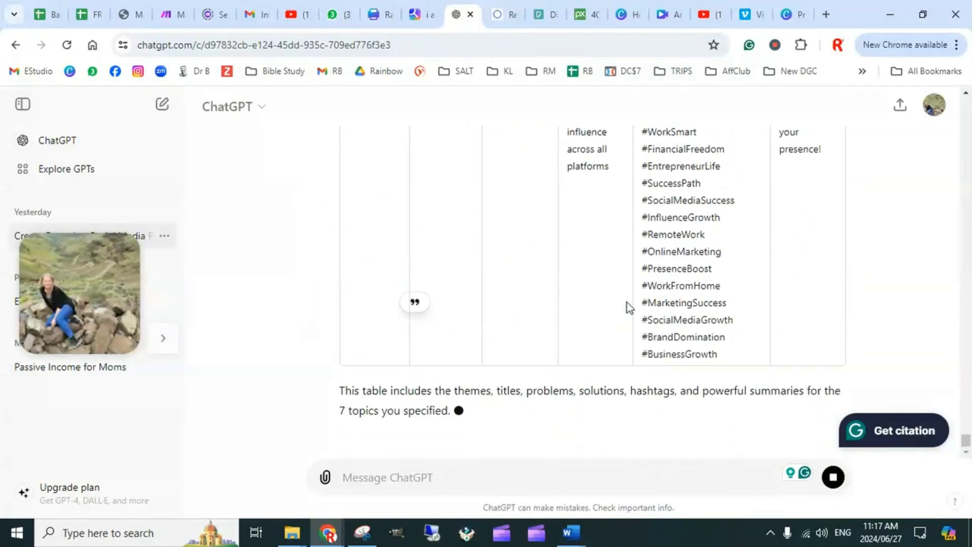
scroll(605, 315, up, 8)
scroll(605, 314, down, 5)
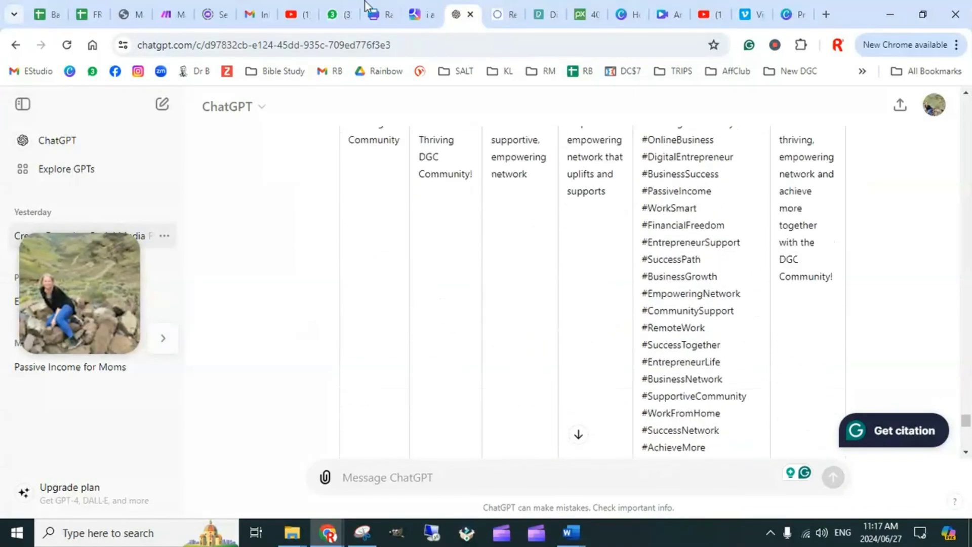
Switch to the YOU chat, highlight its you.com web address, and return to the ChatGPT conversation
click(125, 14)
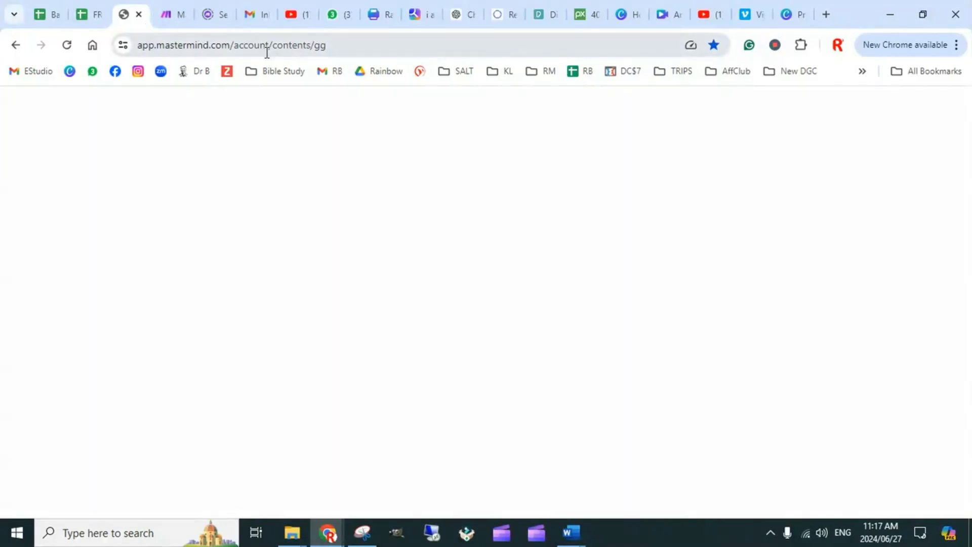
click(423, 14)
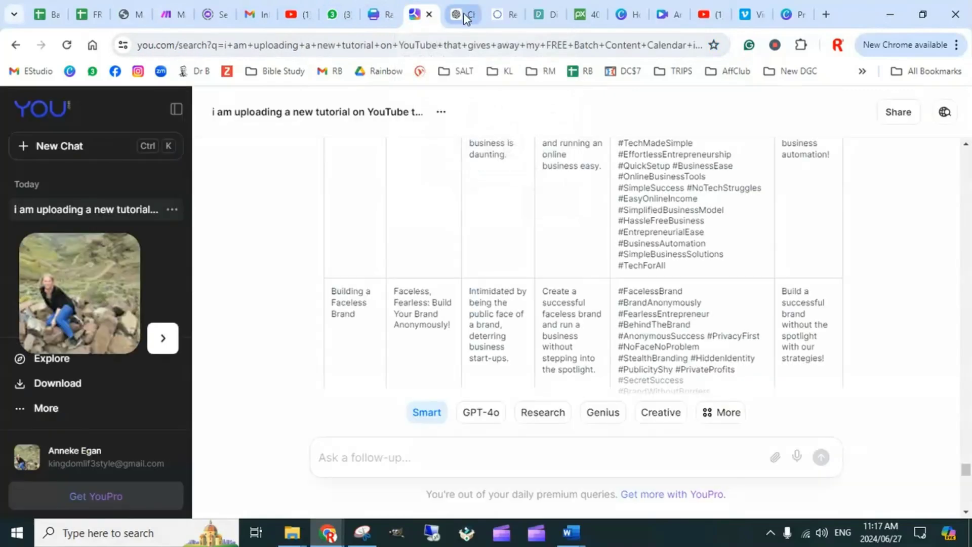
mouse_move(465, 18)
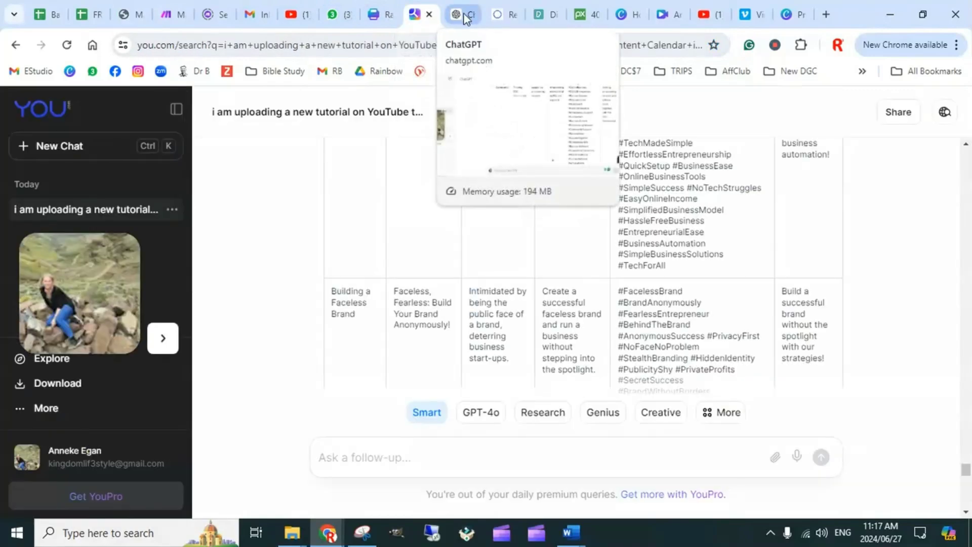
double_click(174, 46)
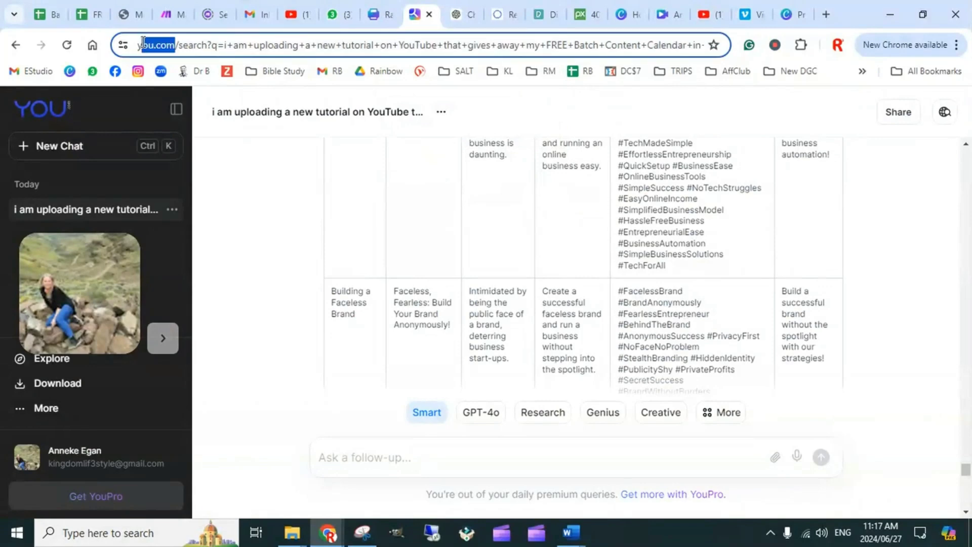
click(463, 14)
mouse_move(515, 18)
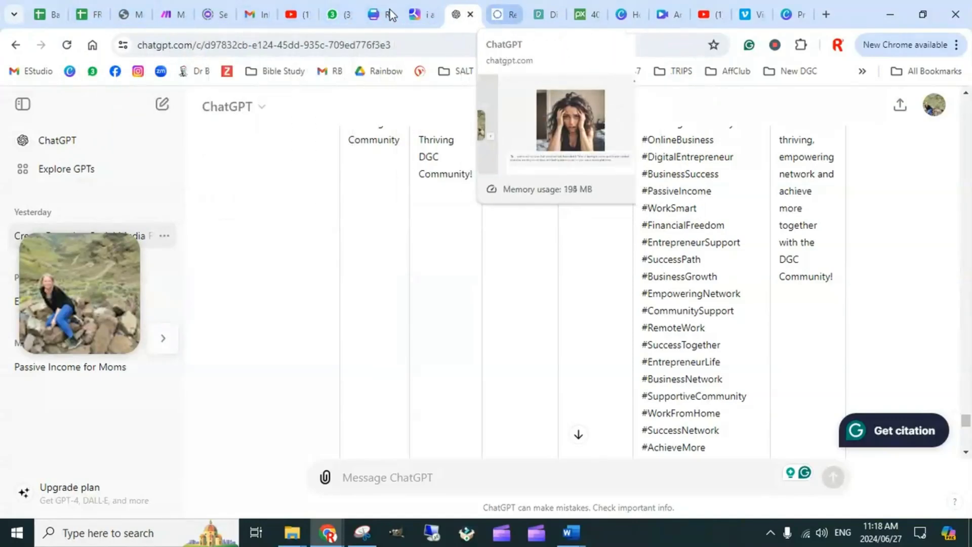
Return to the YOU chat and examine the second topic table under "please provide the following 10", through its last rows
click(418, 14)
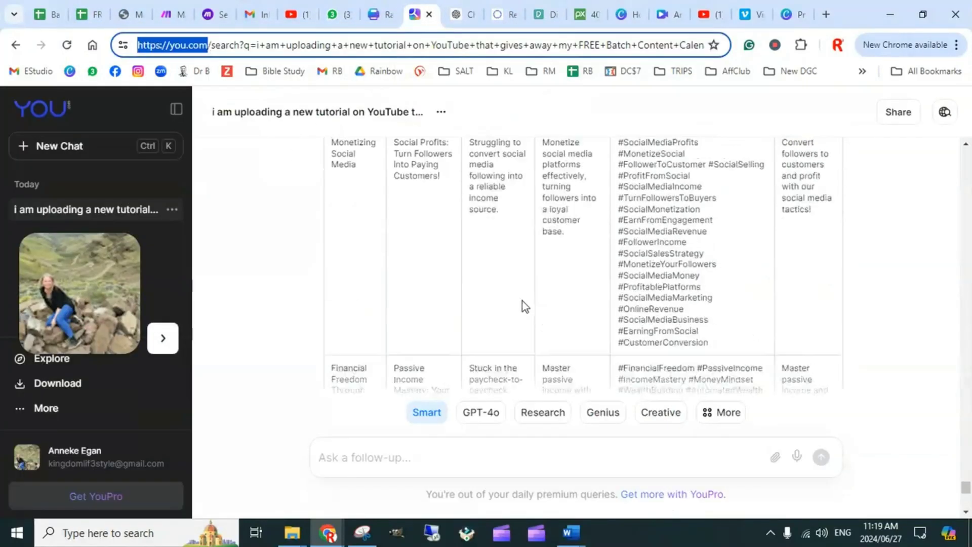
scroll(537, 302, up, 10)
scroll(546, 269, up, 6)
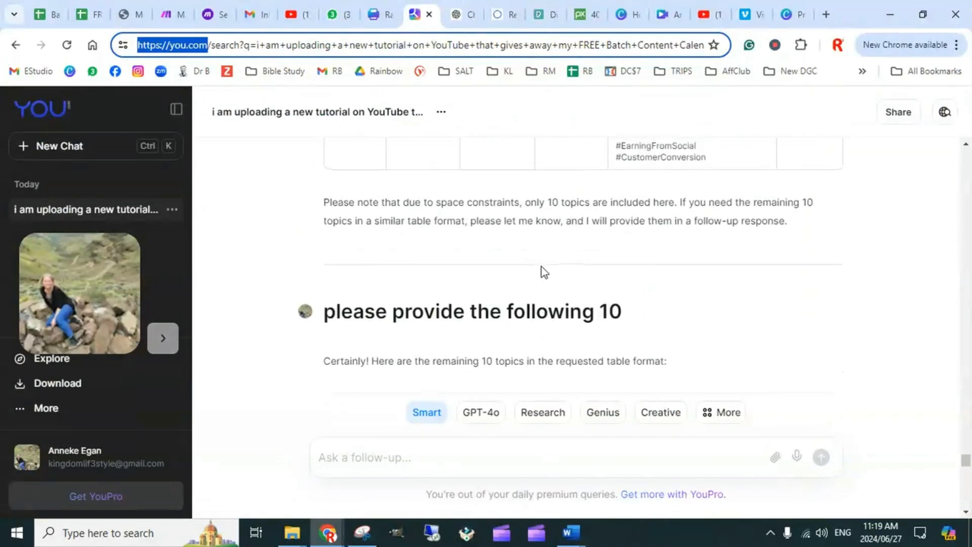
scroll(527, 269, down, 3)
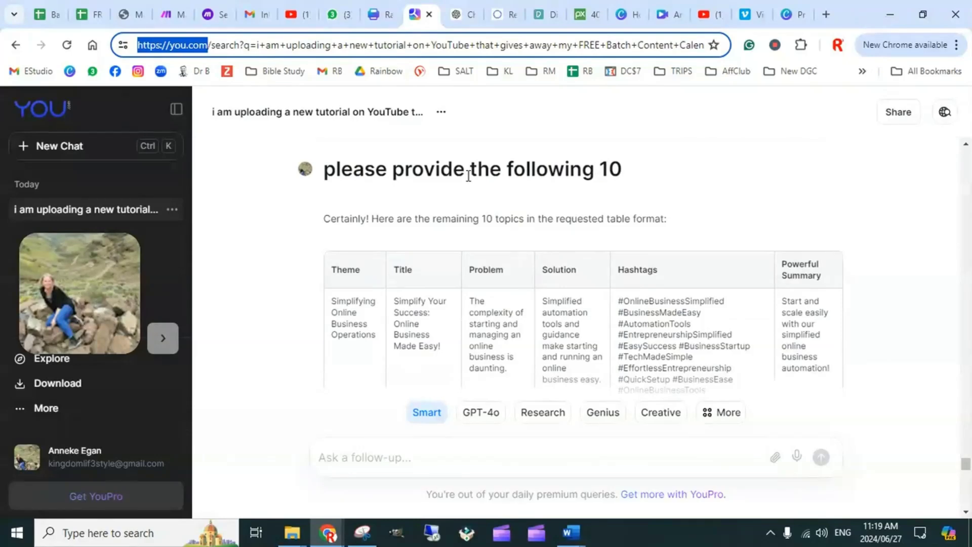
scroll(593, 275, down, 10)
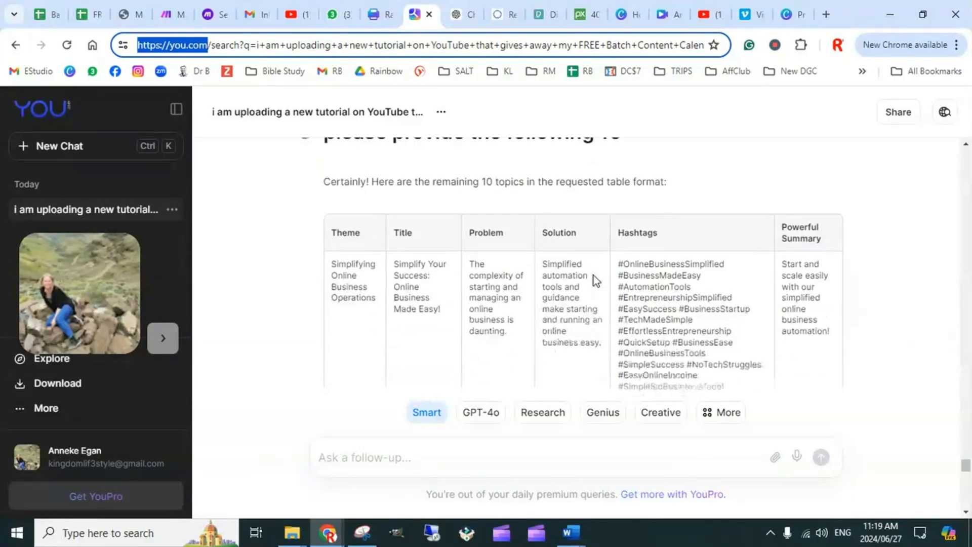
scroll(592, 263, down, 15)
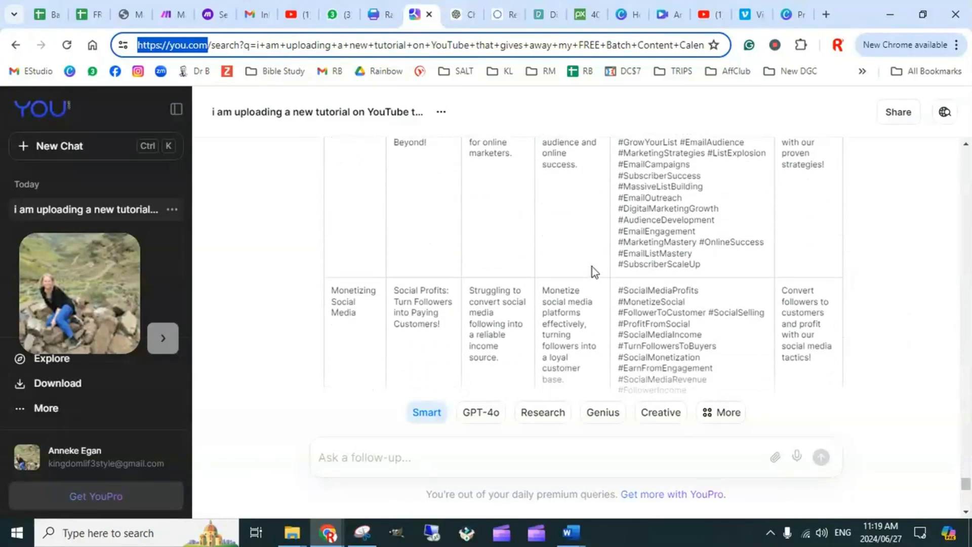
scroll(590, 288, down, 5)
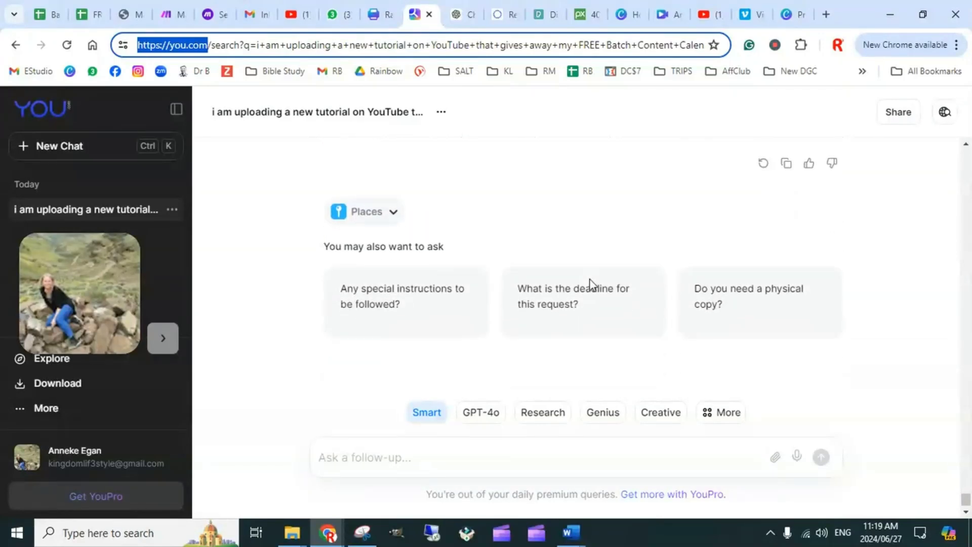
scroll(603, 285, up, 5)
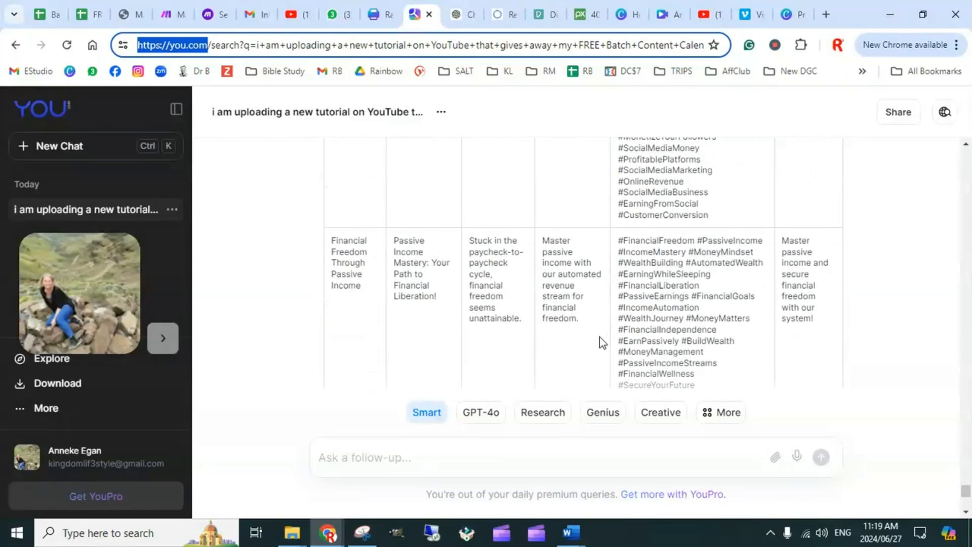
drag(579, 319, 517, 200)
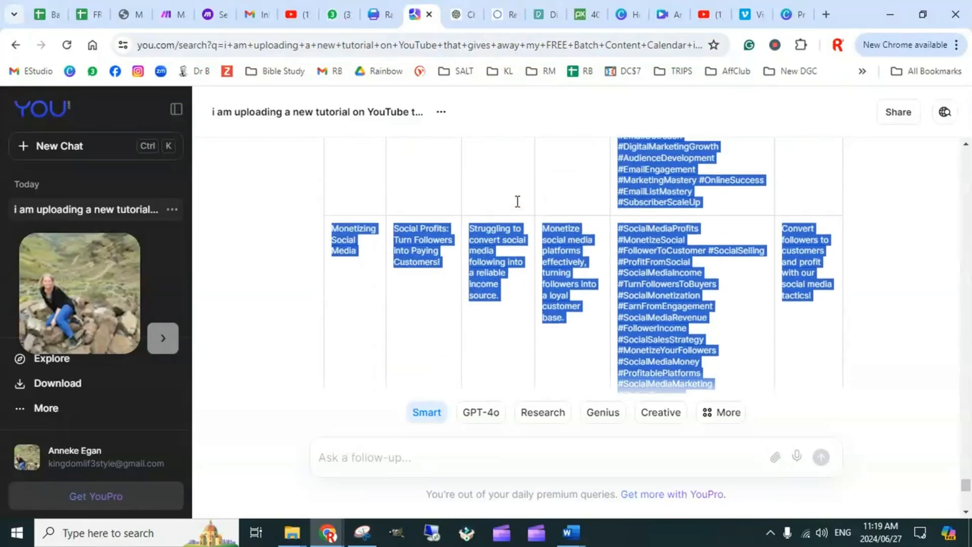
scroll(560, 319, down, 7)
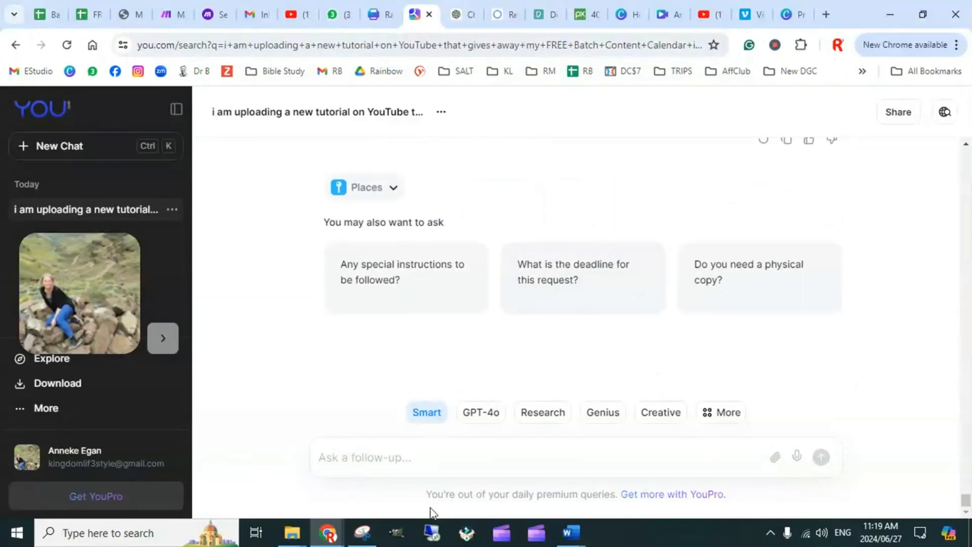
Write the follow-up "rewrite these colomns for me without the hashtags and" in the YOU chat
click(405, 456)
text(rewrite the)
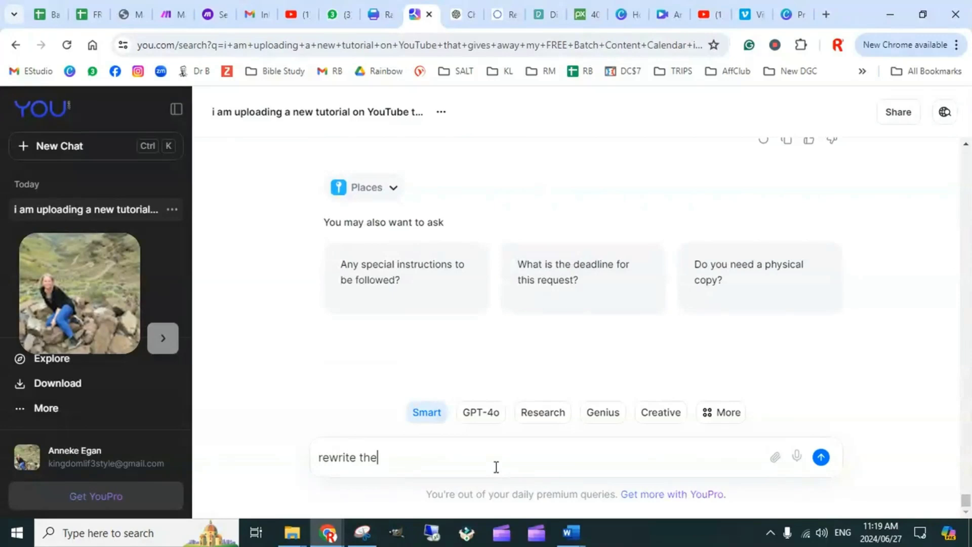
text(se co)
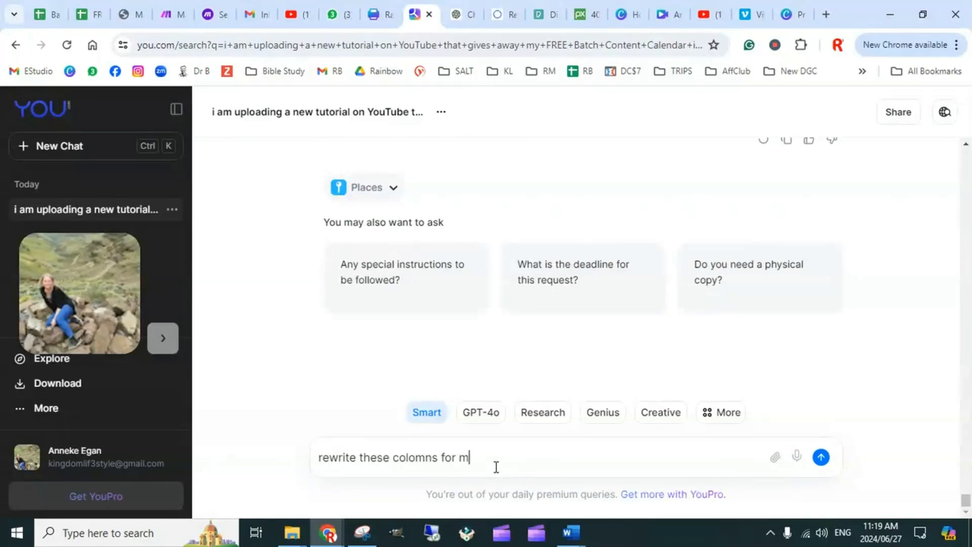
text(lomns for me without the hasht)
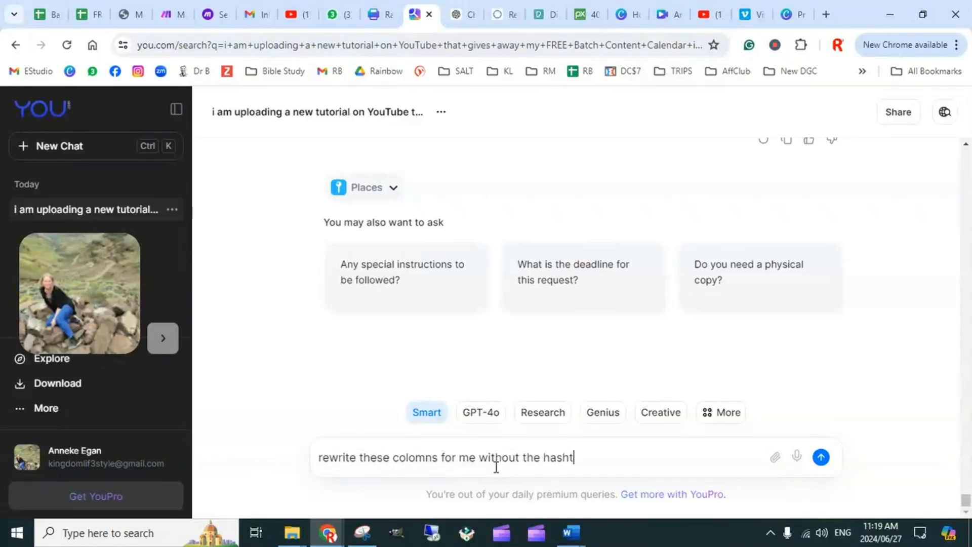
text(ags and)
Check the columns of the existing YOU table, remove the trailing "and" from the follow-up, and submit the request
scroll(701, 321, up, 5)
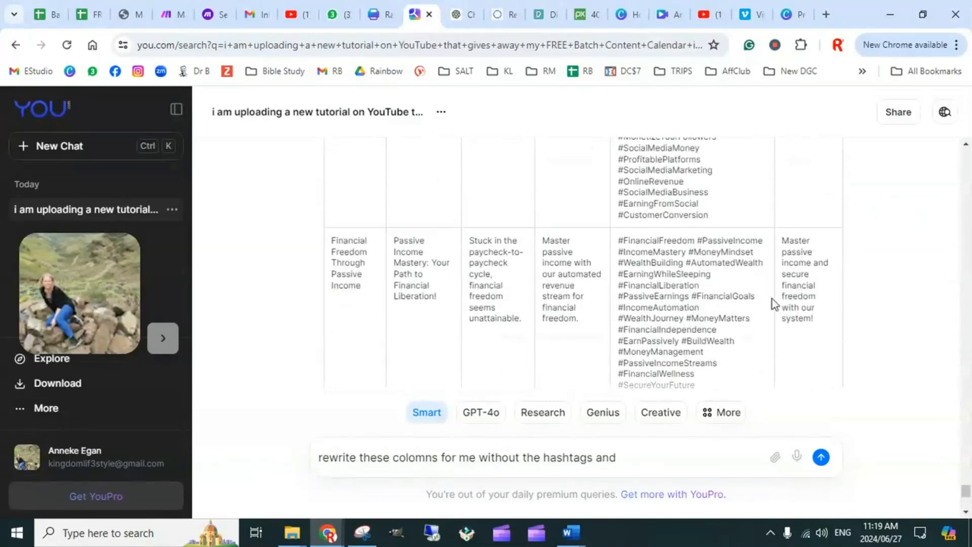
scroll(803, 297, up, 15)
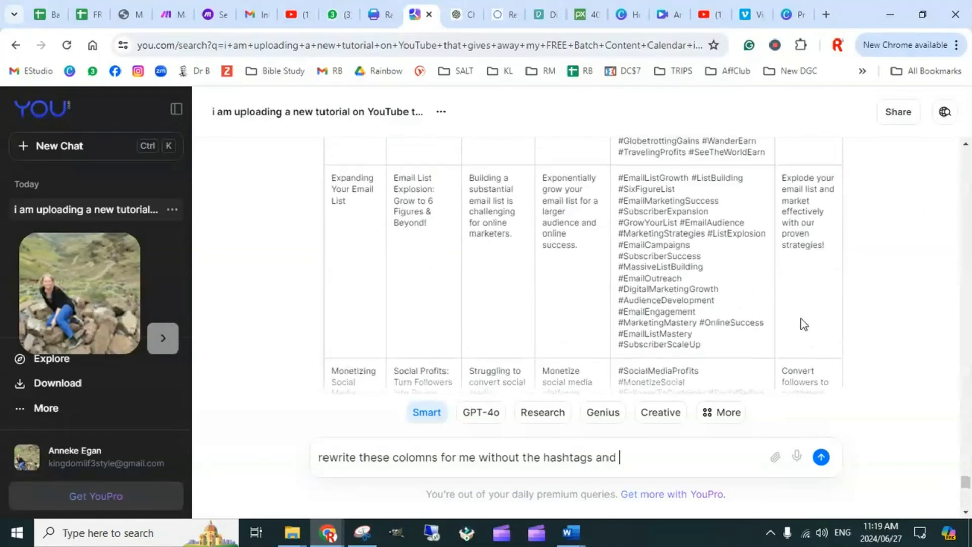
scroll(806, 318, down, 2)
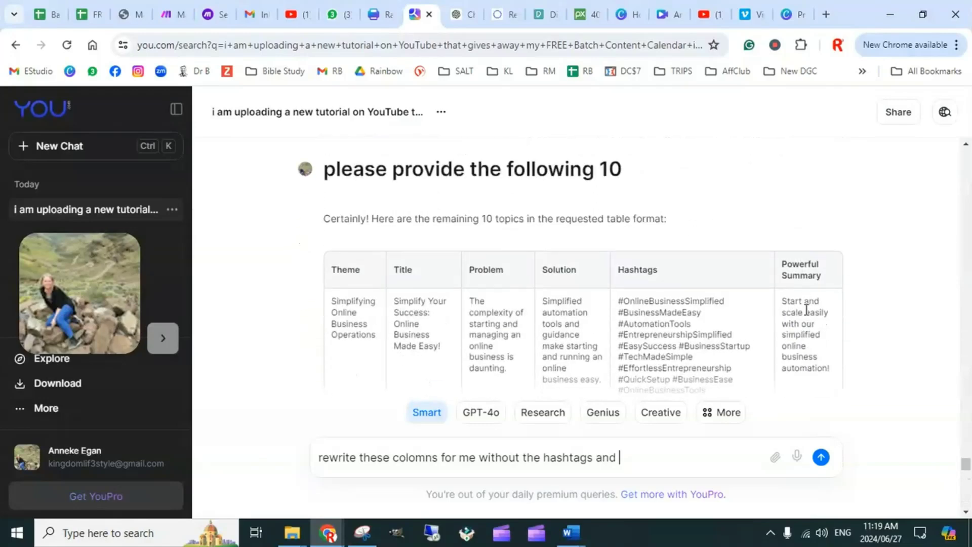
scroll(740, 310, down, 8)
scroll(684, 331, down, 5)
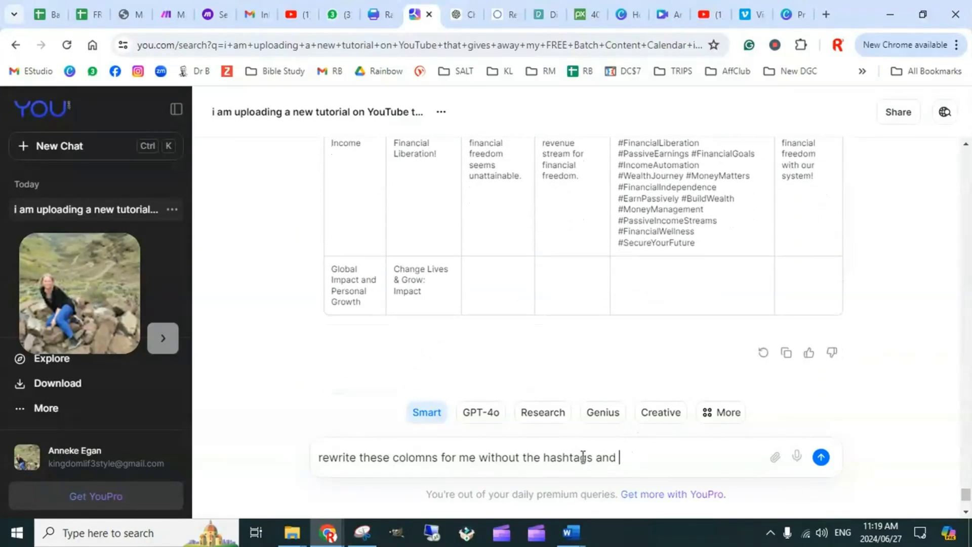
drag(593, 457, 550, 457)
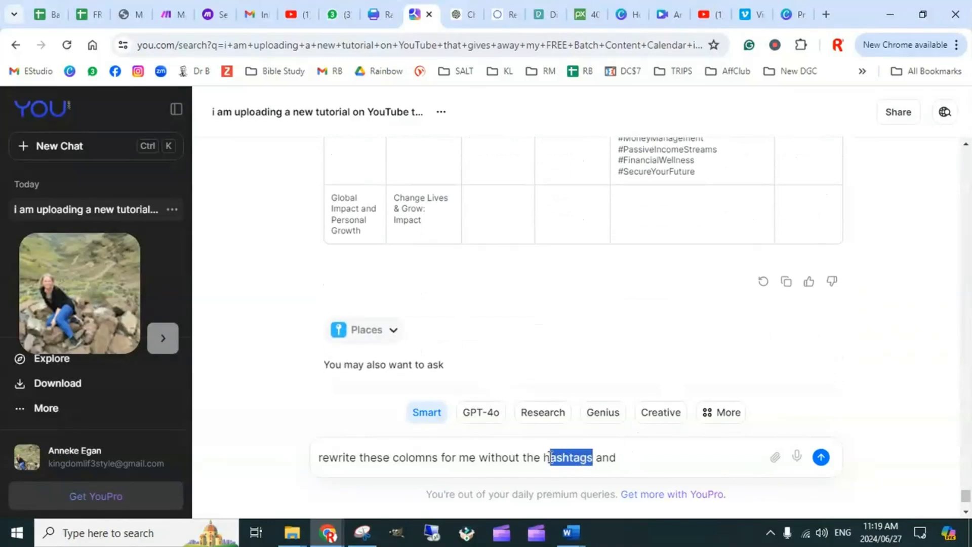
click(635, 456)
key(BackSpace)
key(BackSpace)
key(BackSpace)
key(BackSpace)
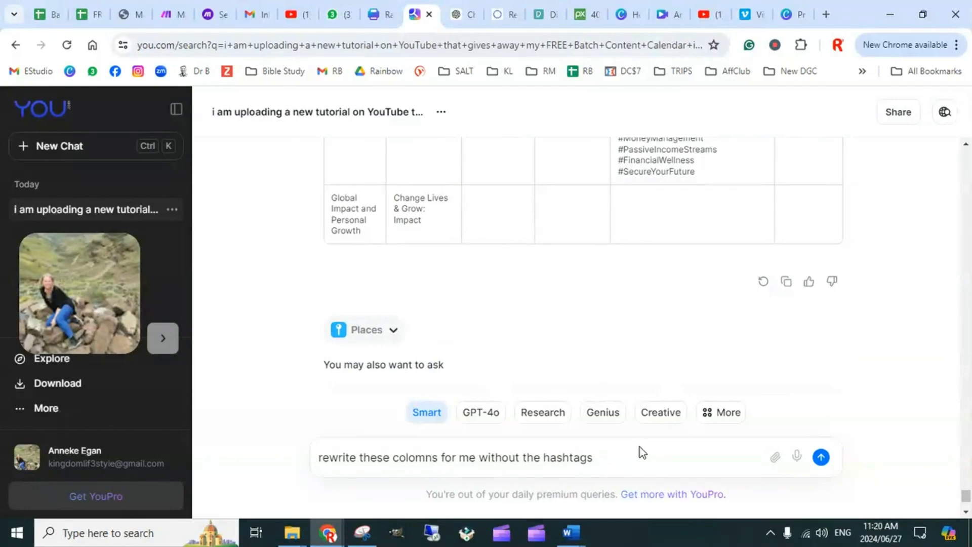
key(Return)
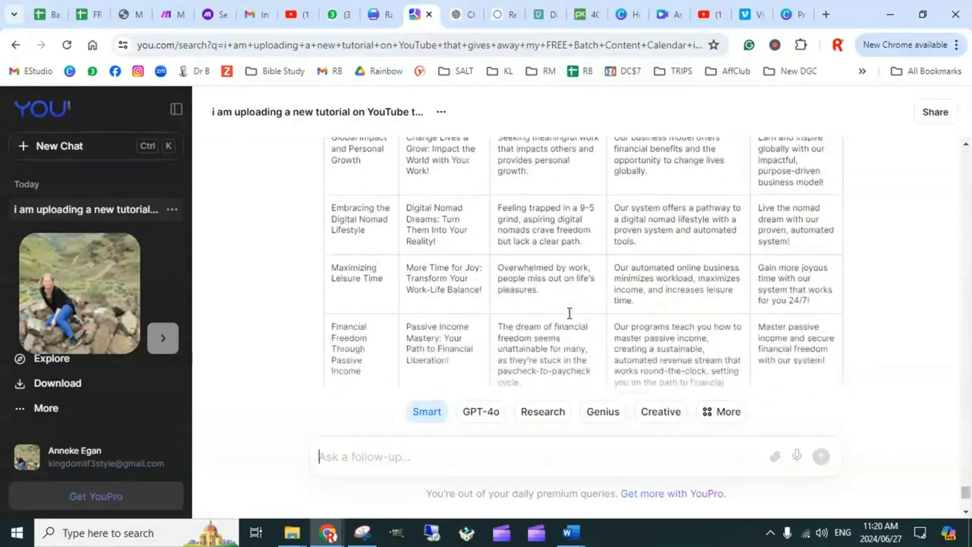
Review the rewritten YOU topic table without hashtags through its final Financial Freedom row
scroll(644, 319, up, 10)
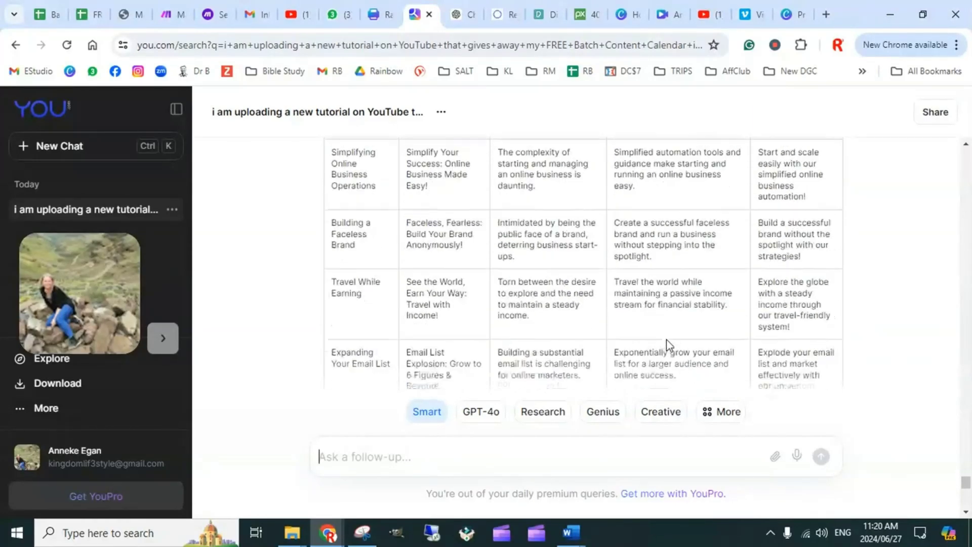
scroll(663, 308, down, 10)
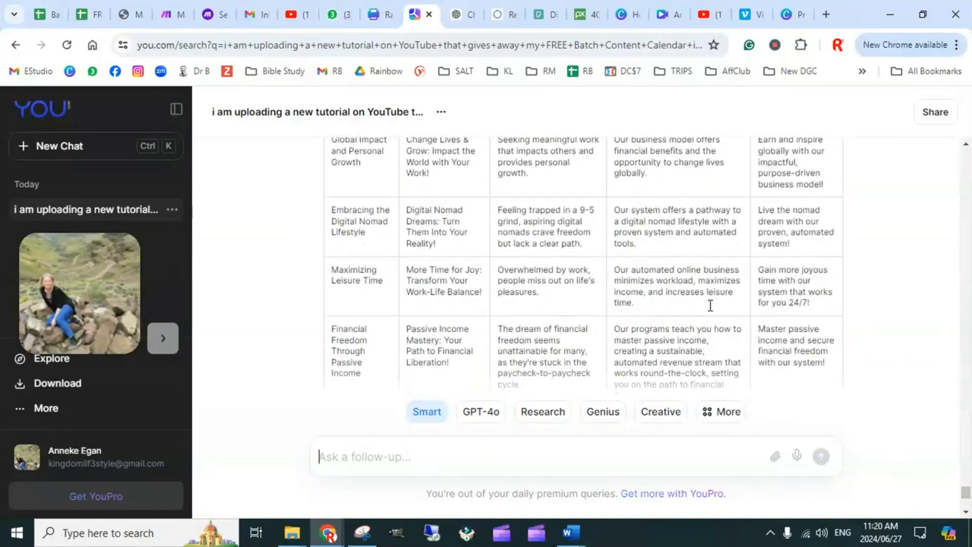
scroll(675, 304, up, 5)
scroll(717, 305, down, 1)
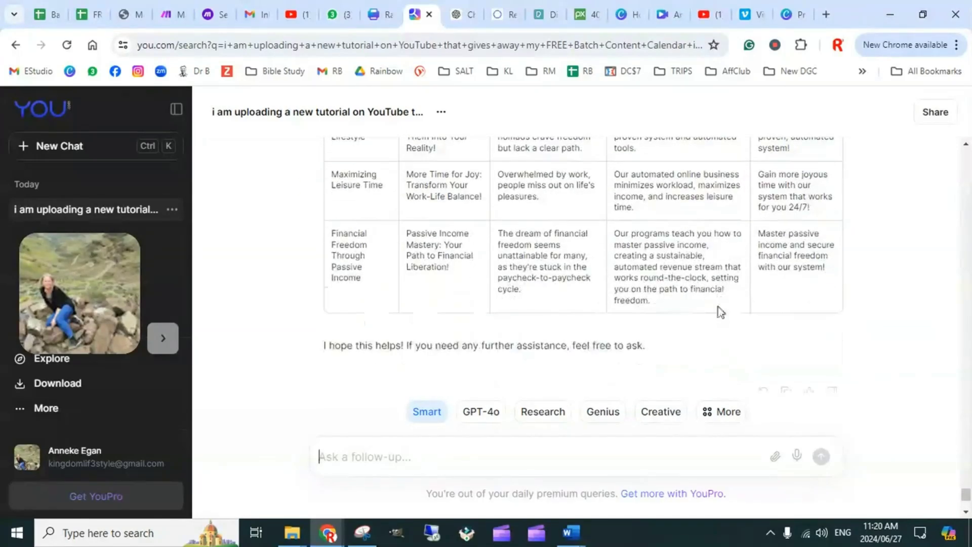
Copy the whole hashtag-free YOU topic table into cell A1 of the Instagram & FB Reels sheet in Batch Content Prompts, and close the Tables sidebar
drag(830, 276, 341, 313)
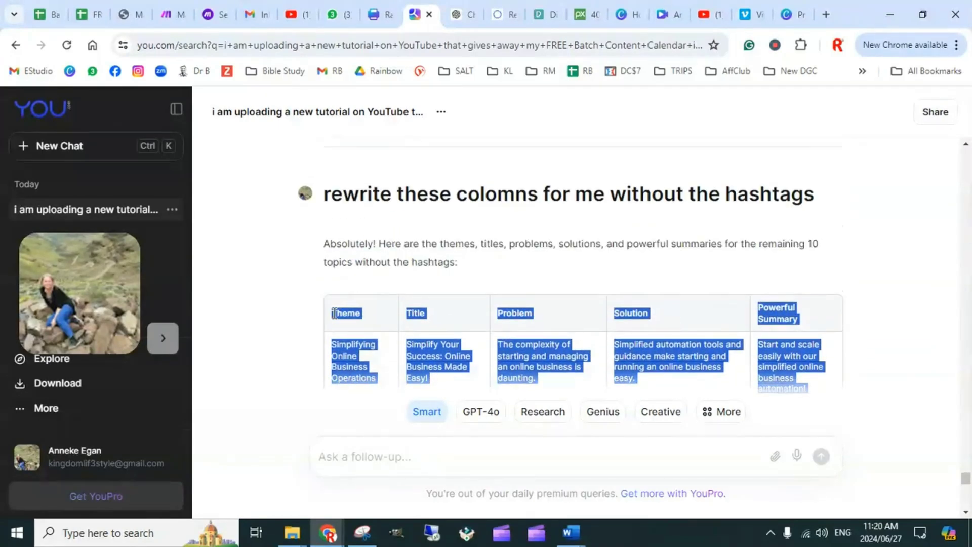
scroll(748, 336, down, 15)
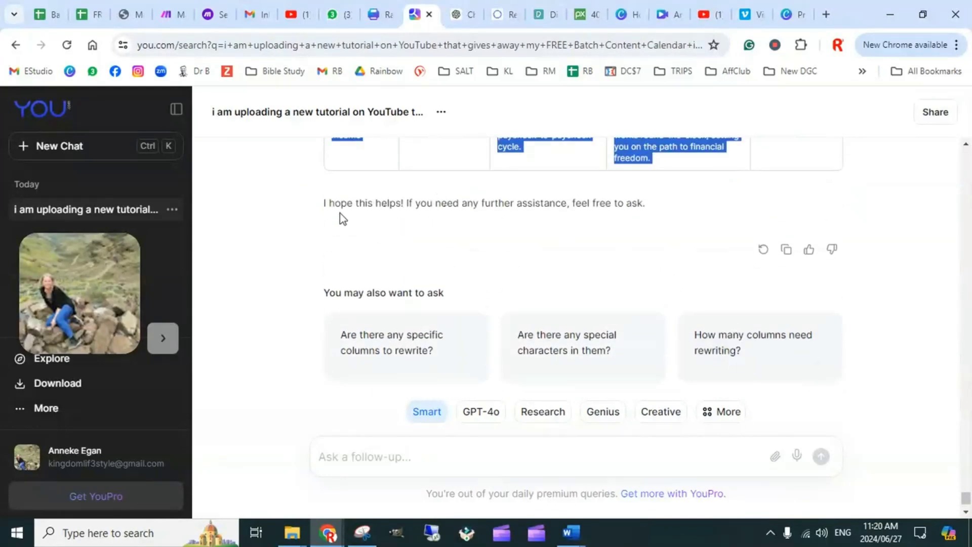
scroll(725, 256, up, 15)
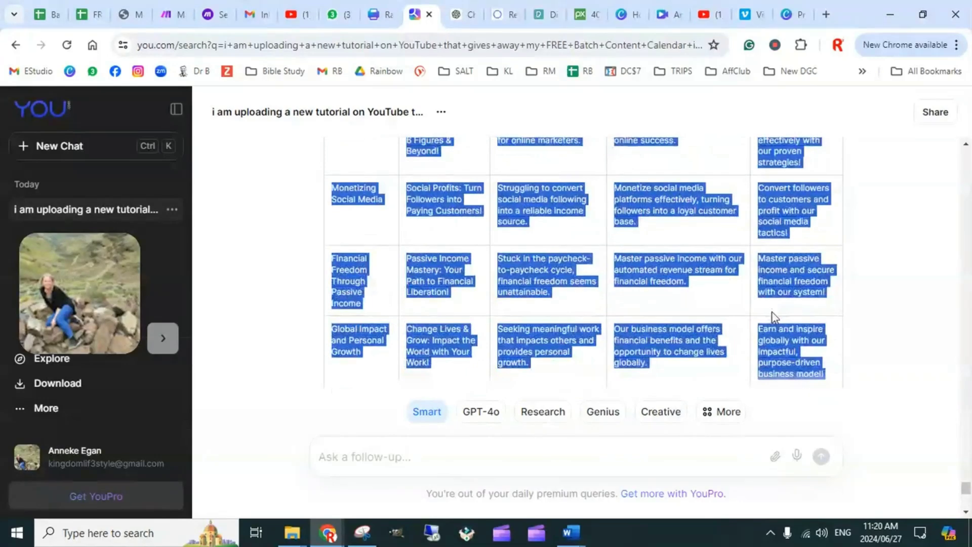
scroll(748, 294, down, 4)
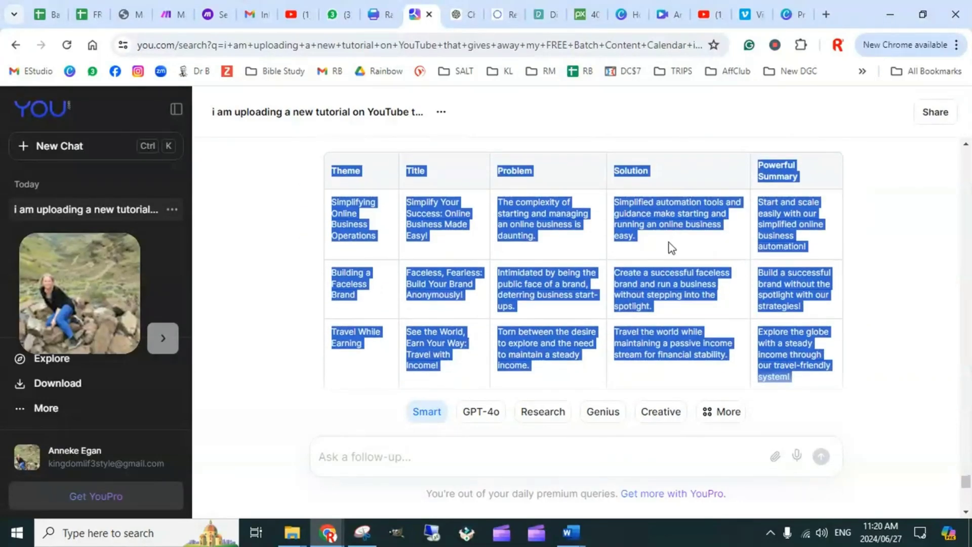
click(49, 15)
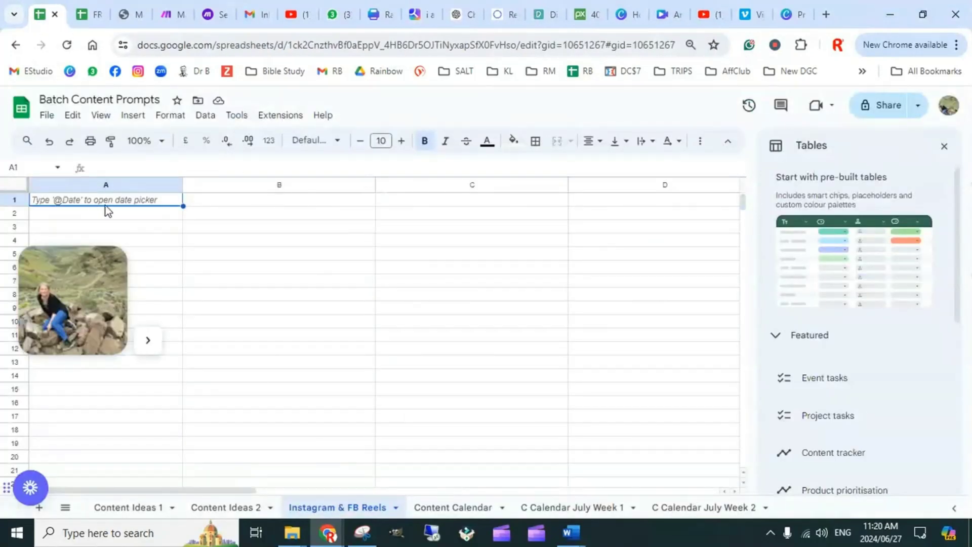
key(ctrl+v)
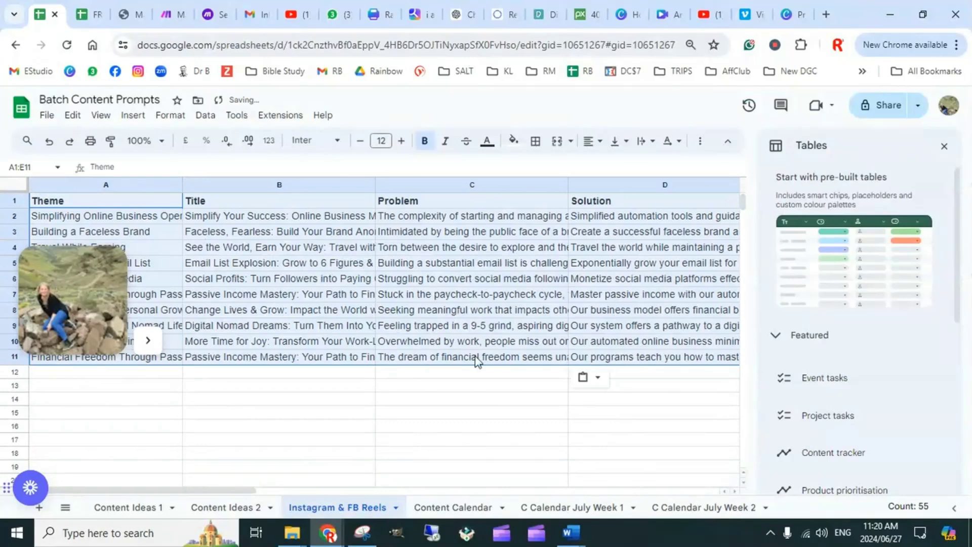
click(944, 146)
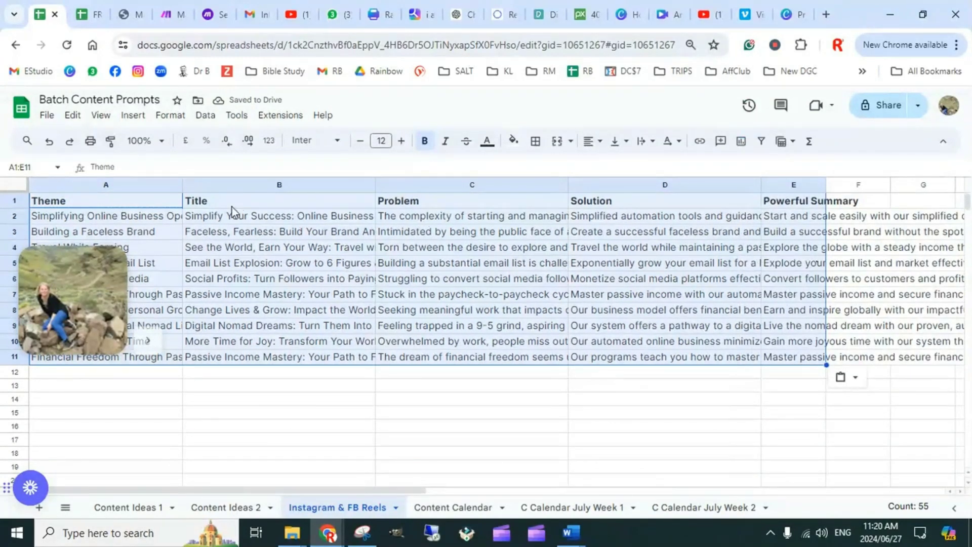
click(228, 403)
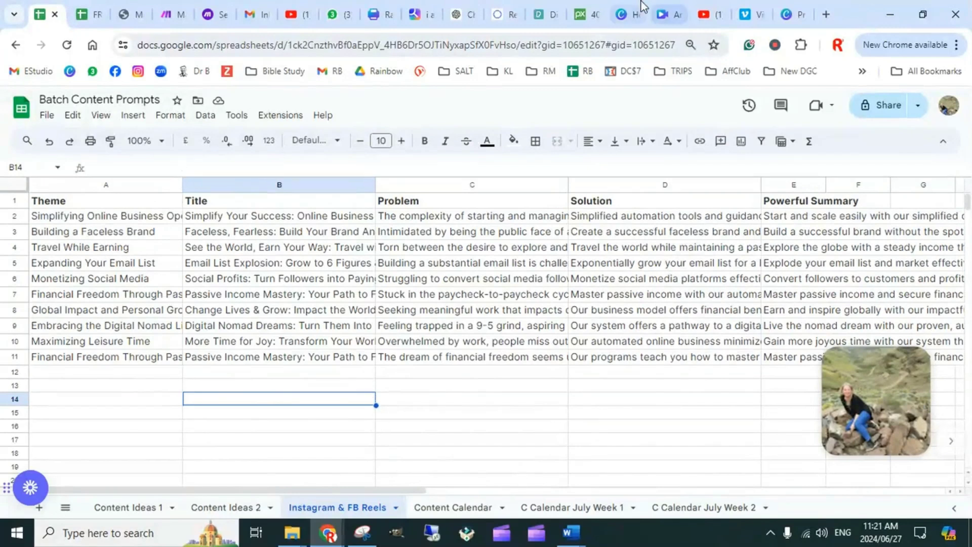
Go past the ChatGPT and imagine.art pages to Pexels and browse the "digital nomad travel" photo results
click(470, 13)
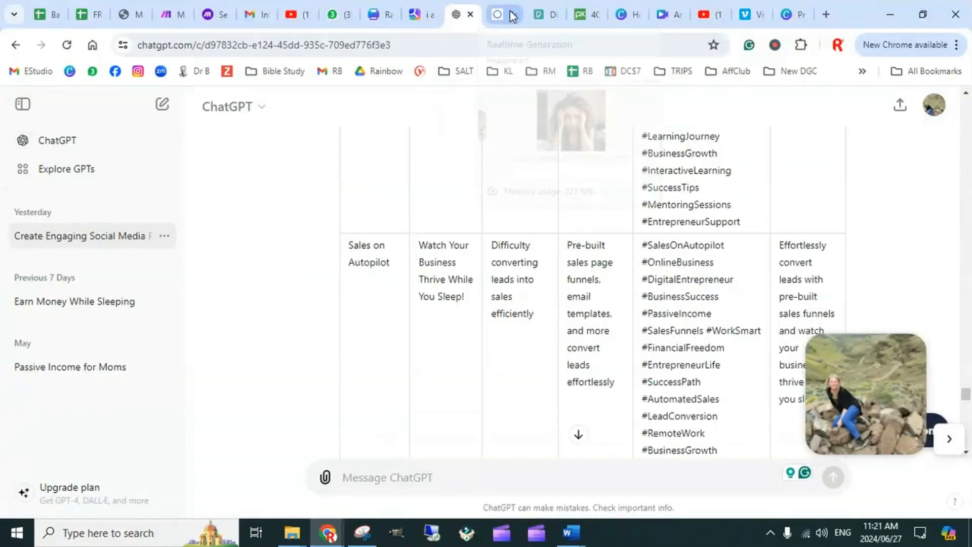
click(505, 16)
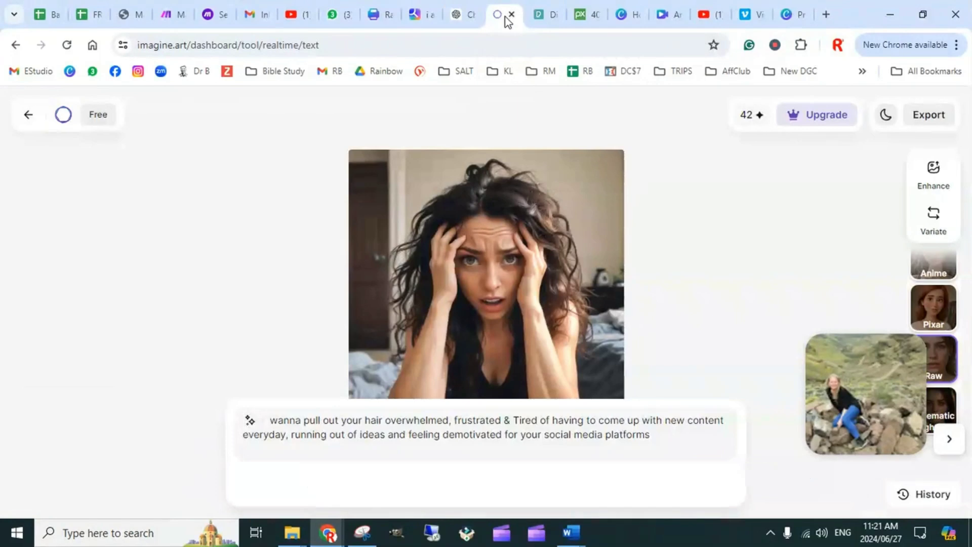
click(551, 13)
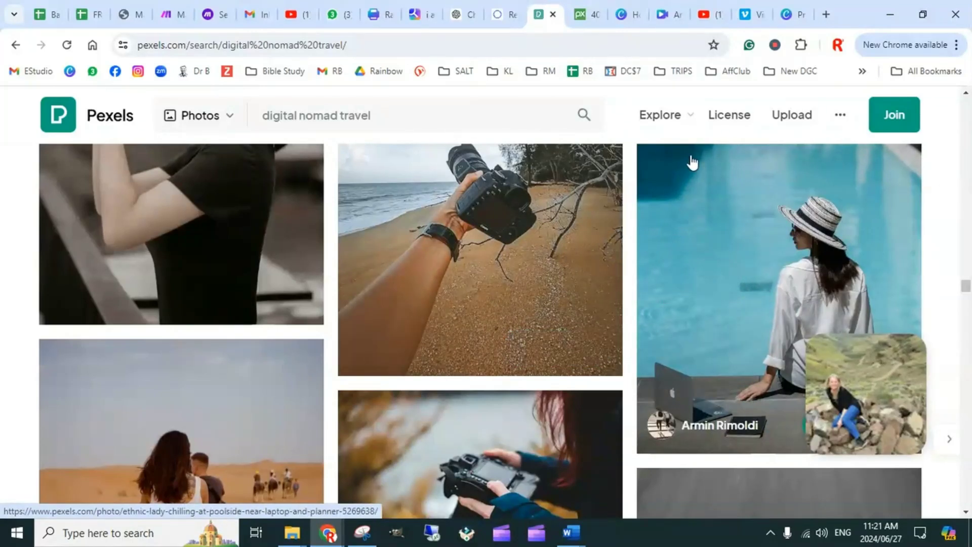
scroll(639, 281, up, 5)
scroll(635, 288, up, 15)
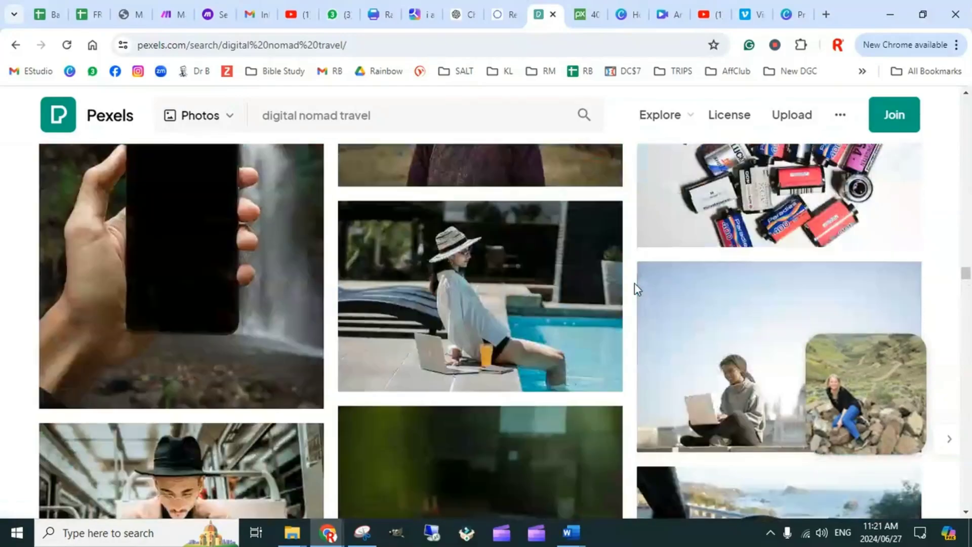
scroll(641, 298, up, 20)
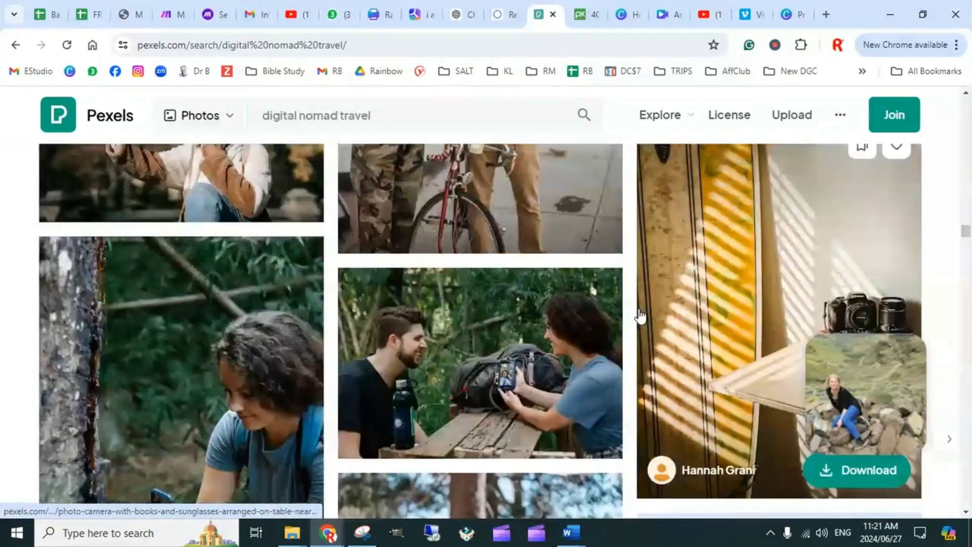
scroll(642, 321, up, 20)
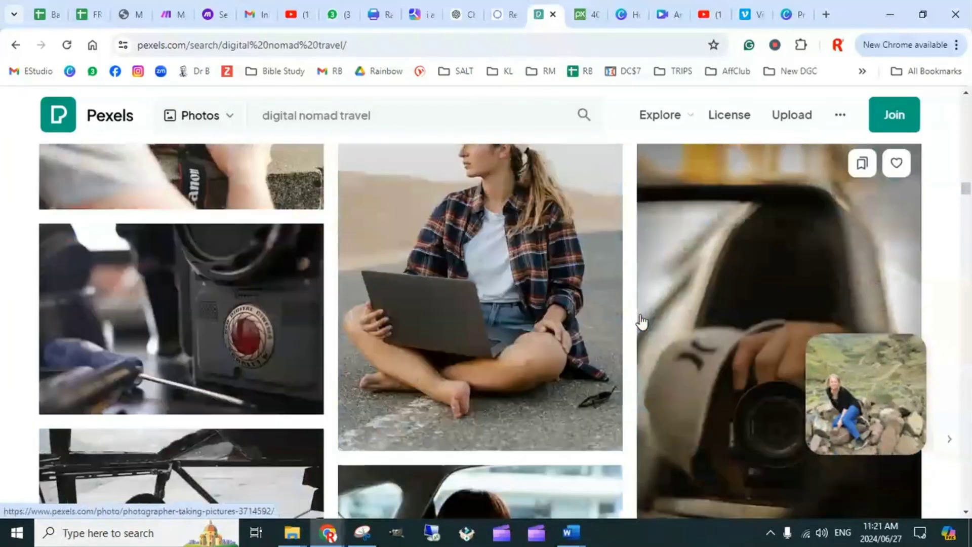
scroll(641, 320, up, 20)
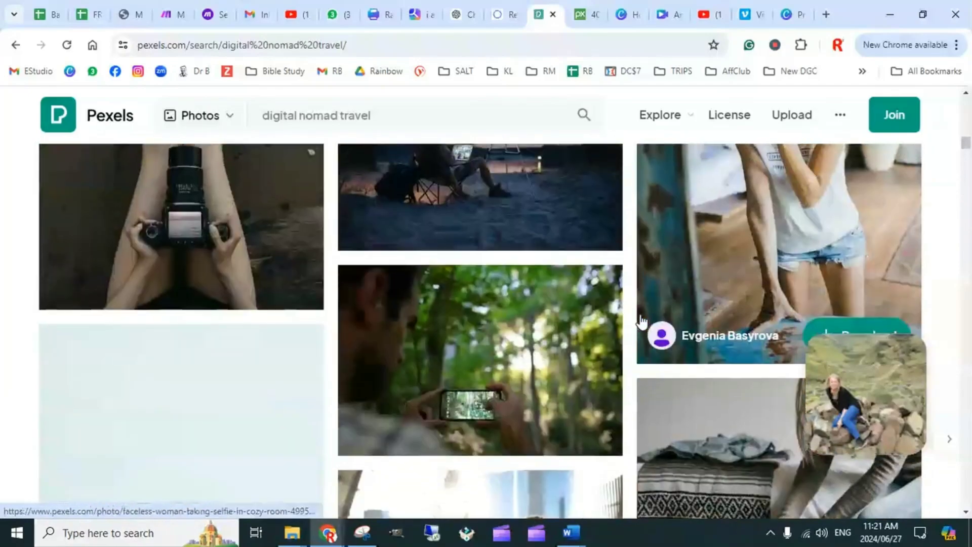
scroll(642, 321, up, 5)
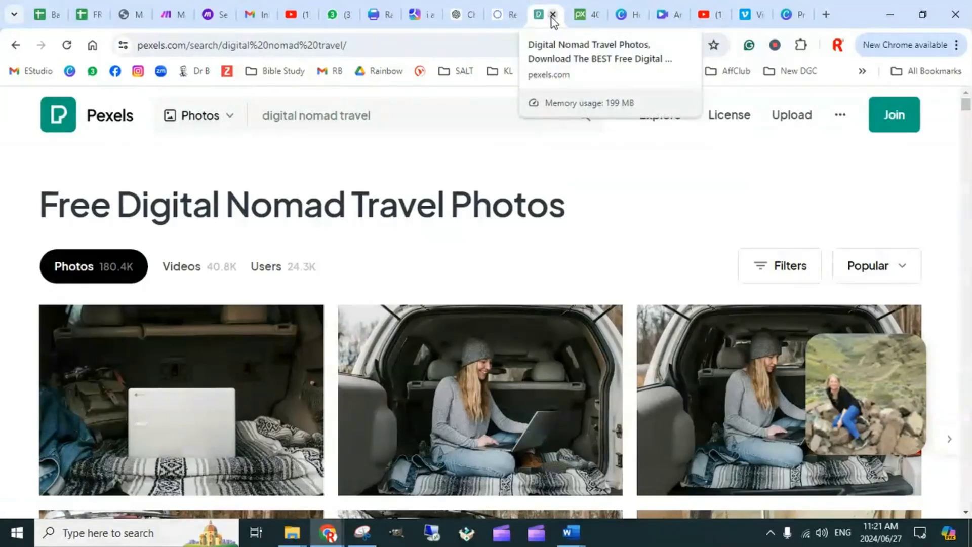
scroll(462, 272, down, 10)
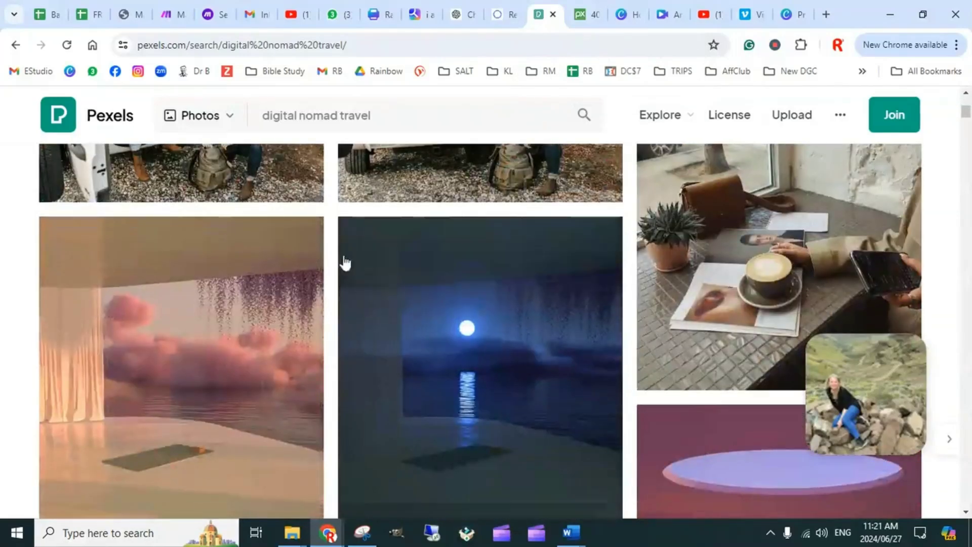
scroll(658, 265, down, 5)
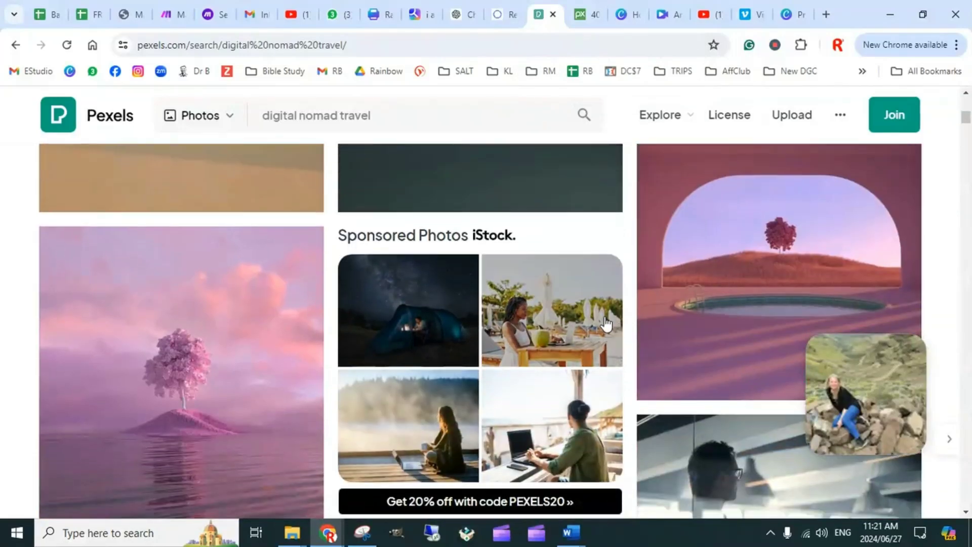
scroll(663, 302, down, 5)
scroll(550, 265, down, 5)
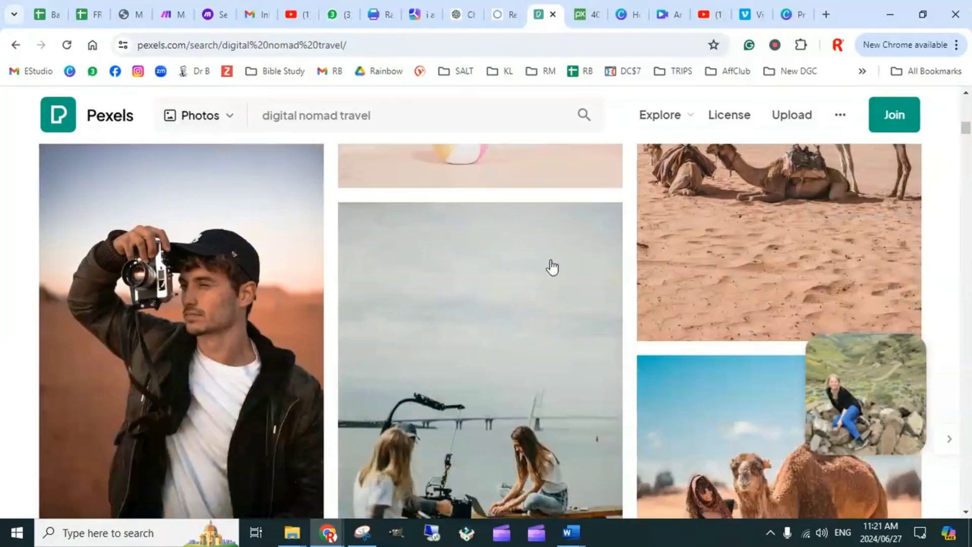
scroll(663, 233, down, 15)
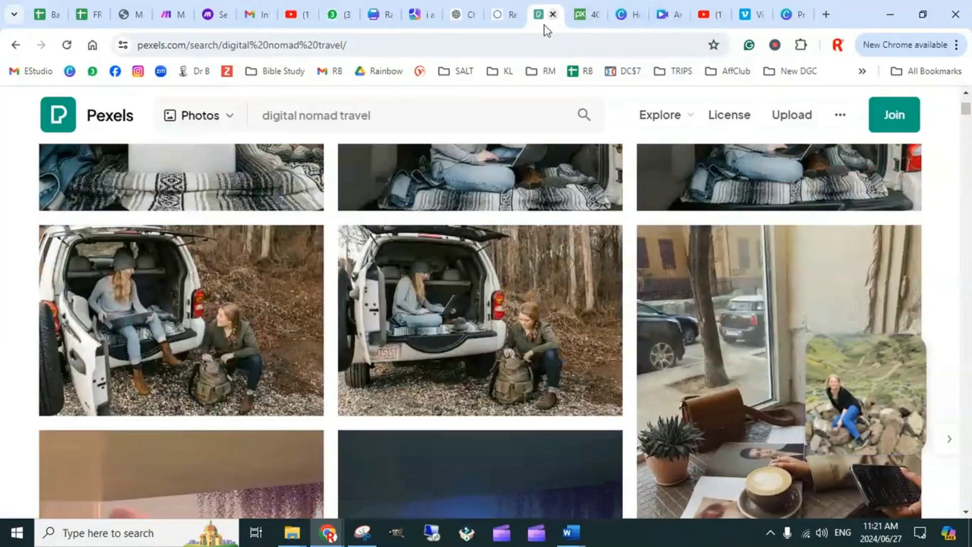
Close the Pexels page, highlight the Pixabay site address, and close the Pixabay page as well
click(552, 14)
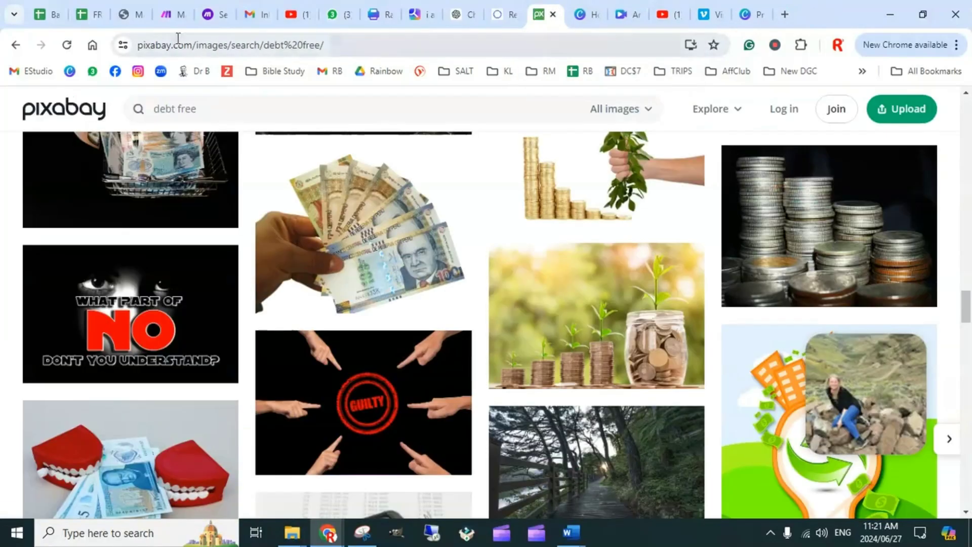
drag(193, 49, 138, 51)
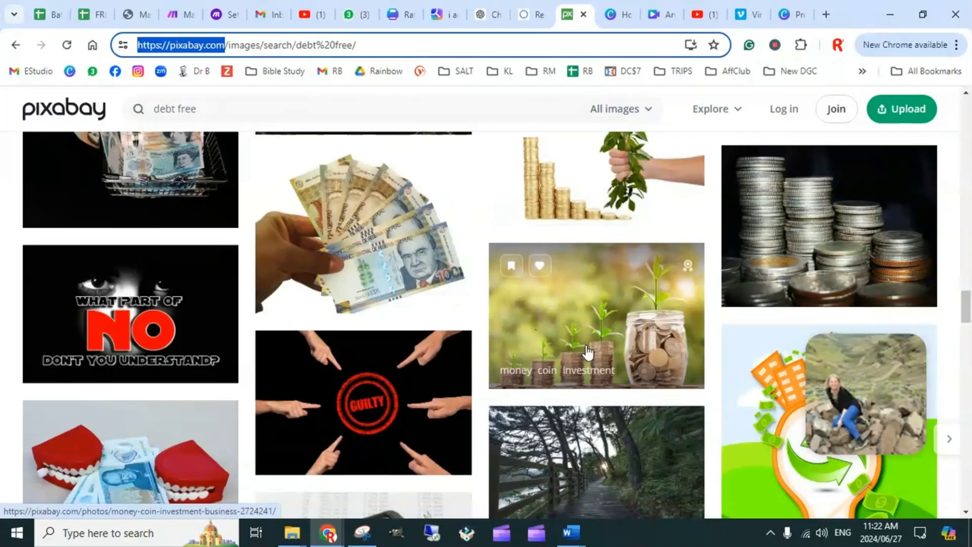
click(584, 15)
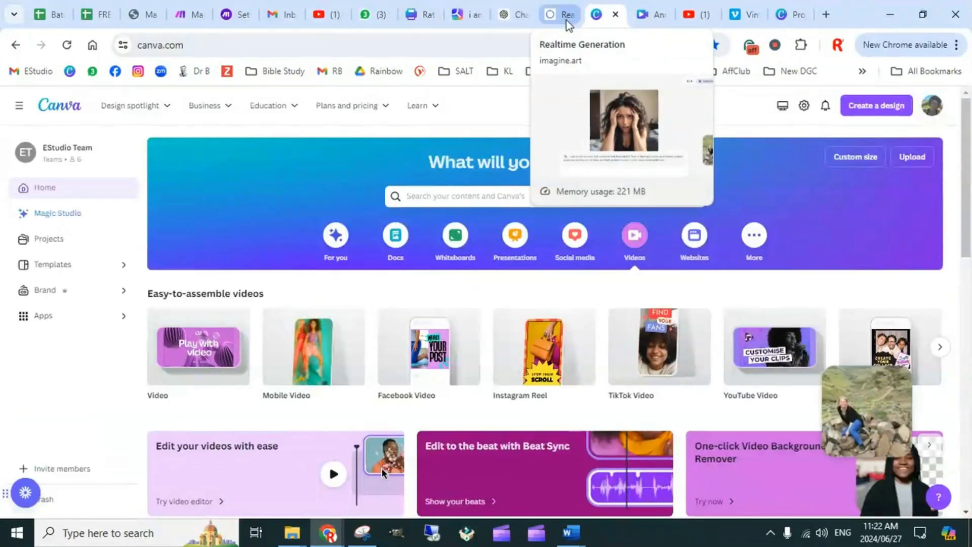
Switch to the imagine.art Realtime Generation page with the frustrated woman image
click(566, 18)
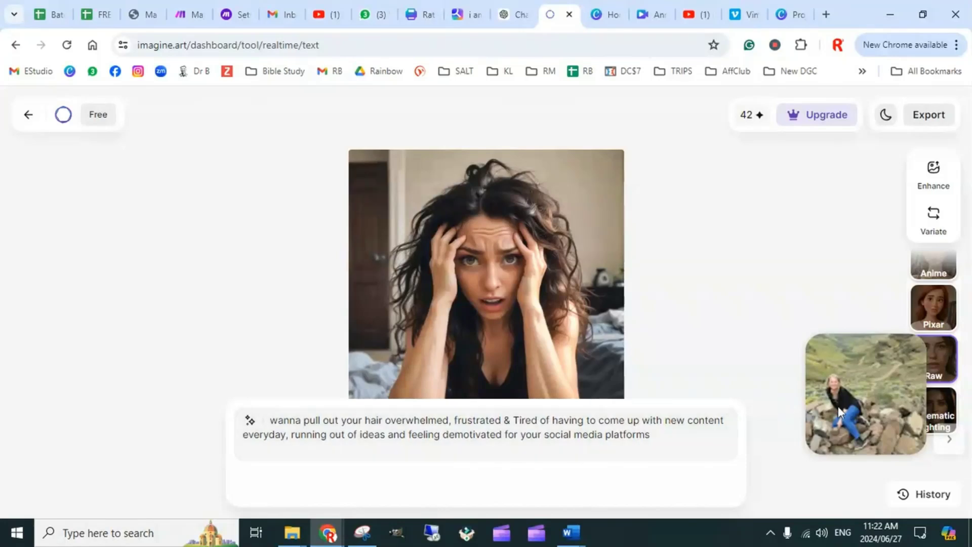
drag(837, 406, 96, 246)
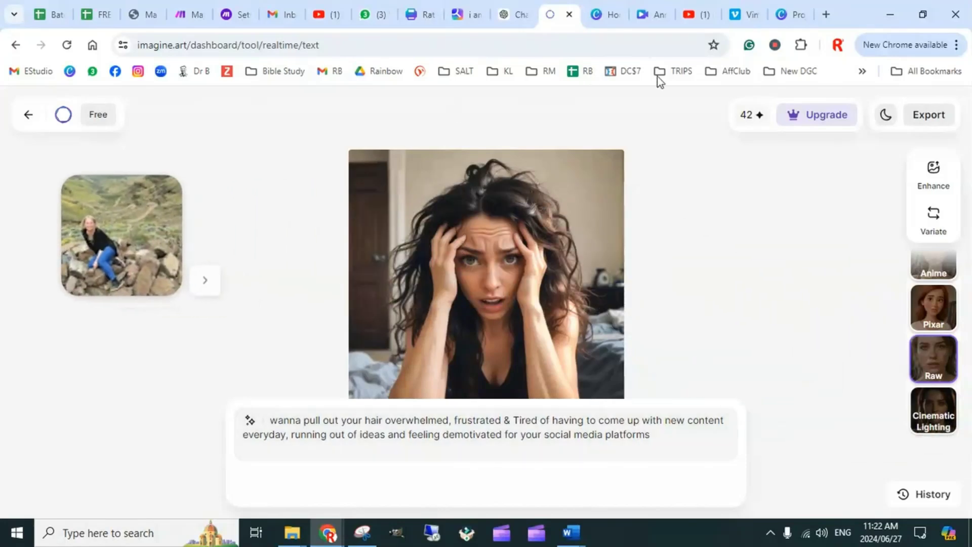
mouse_move(748, 106)
scroll(937, 289, up, 2)
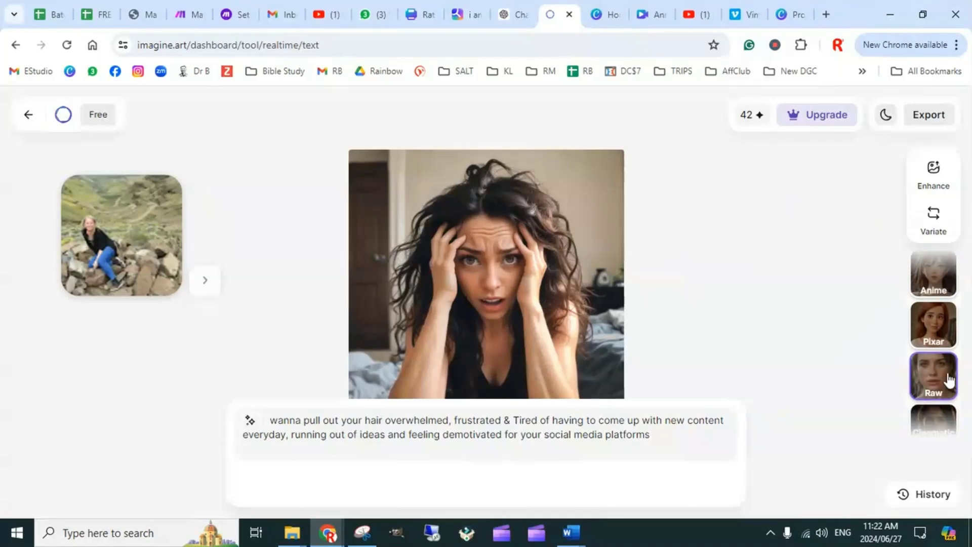
Try the Picture, Anime, Pixar, Raw and Cinematic Lighting styles on the frustrated woman image
click(932, 286)
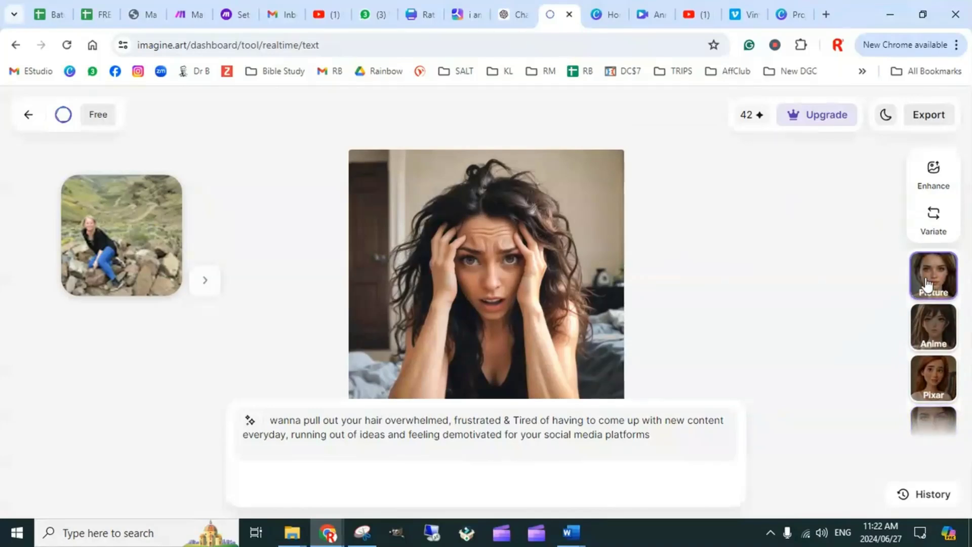
click(932, 332)
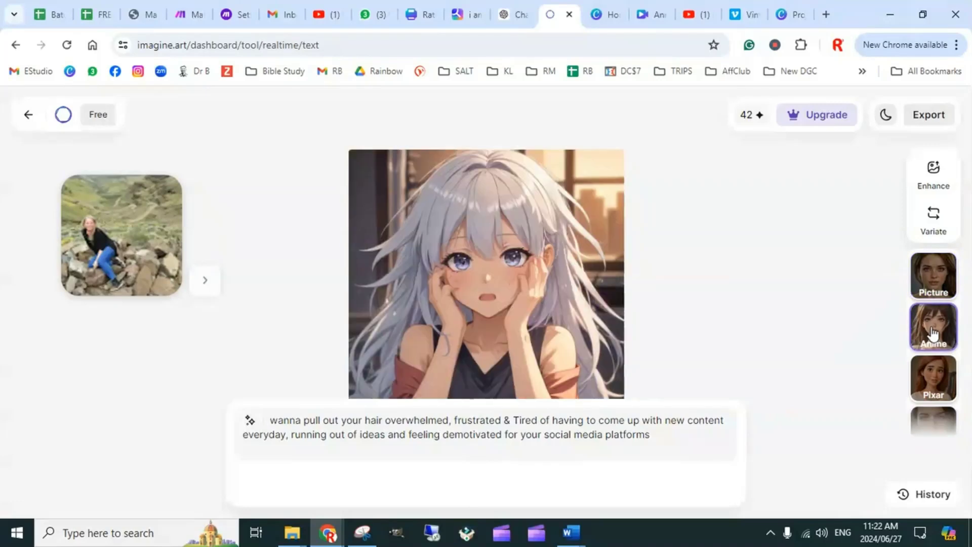
click(940, 378)
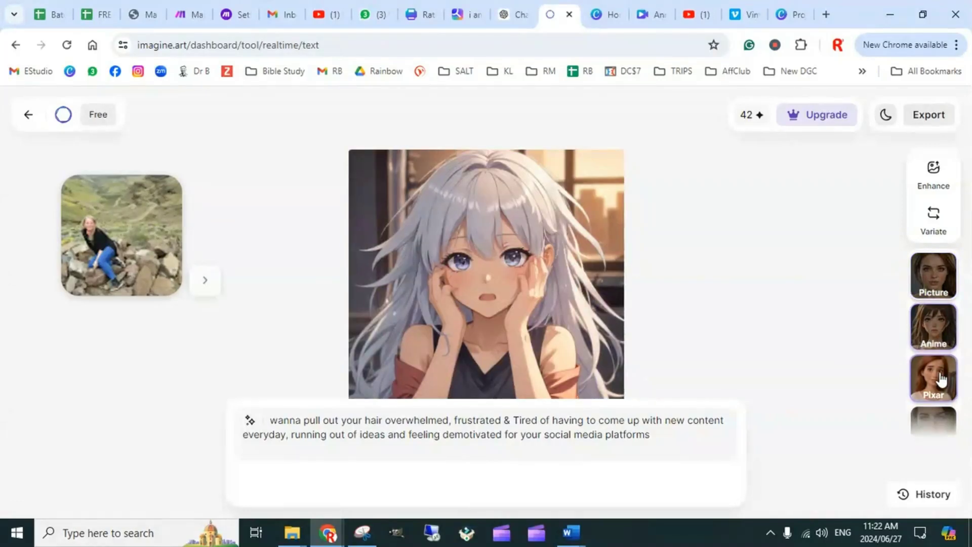
scroll(940, 377, down, 1)
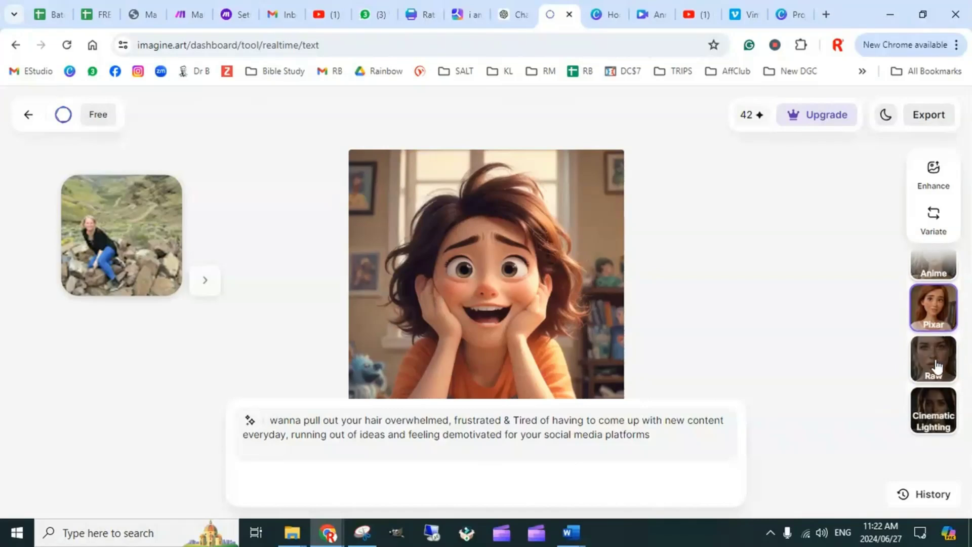
click(941, 362)
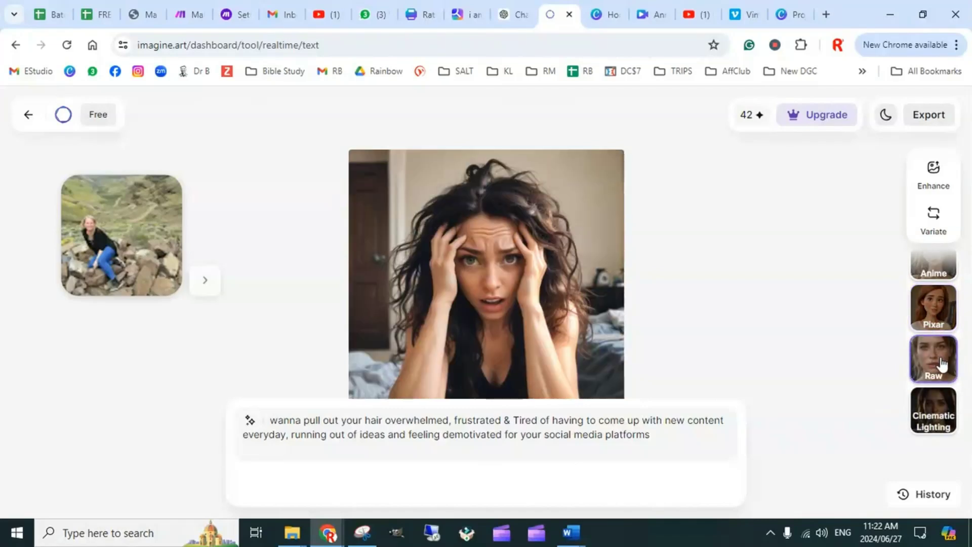
click(935, 413)
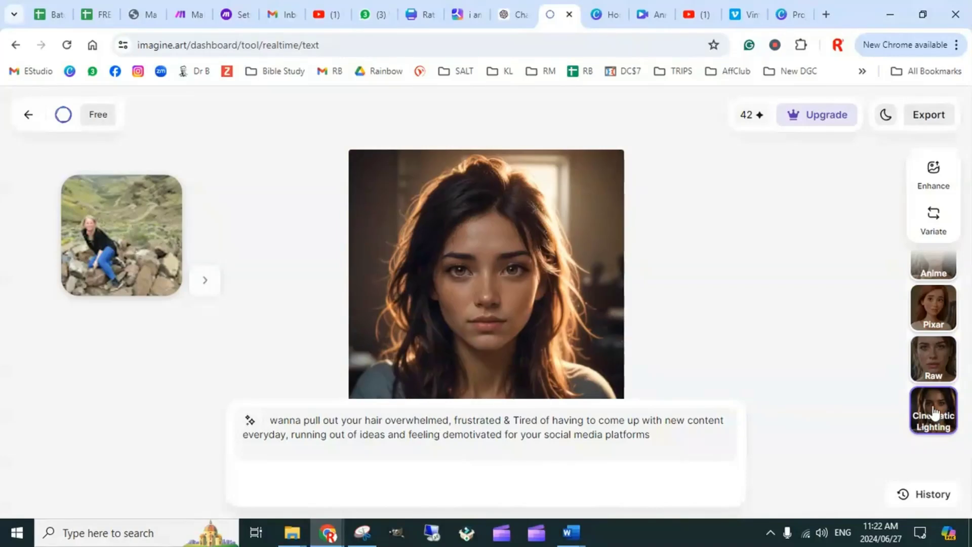
scroll(939, 389, up, 1)
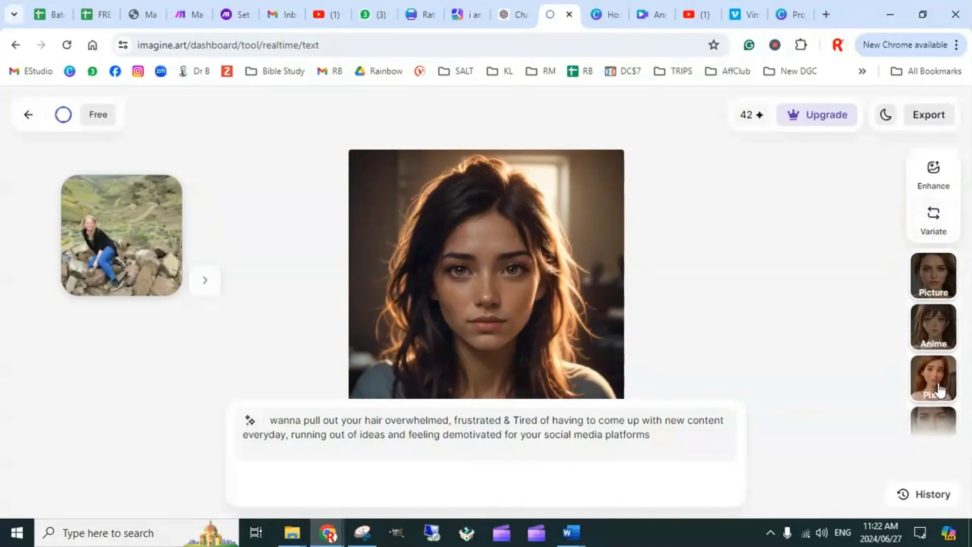
scroll(940, 369, down, 1)
Set the image style to Raw and generate a variation of the frustrated woman image
click(942, 350)
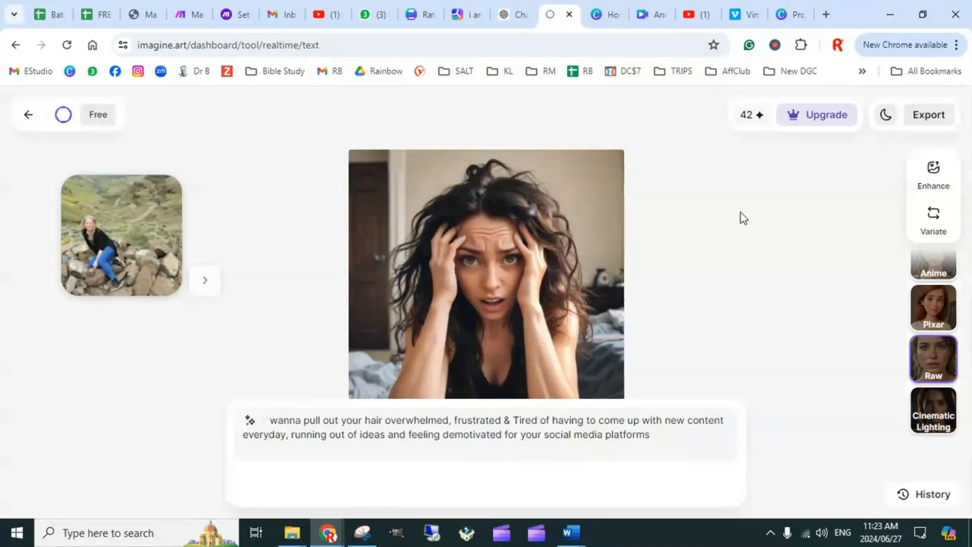
click(939, 218)
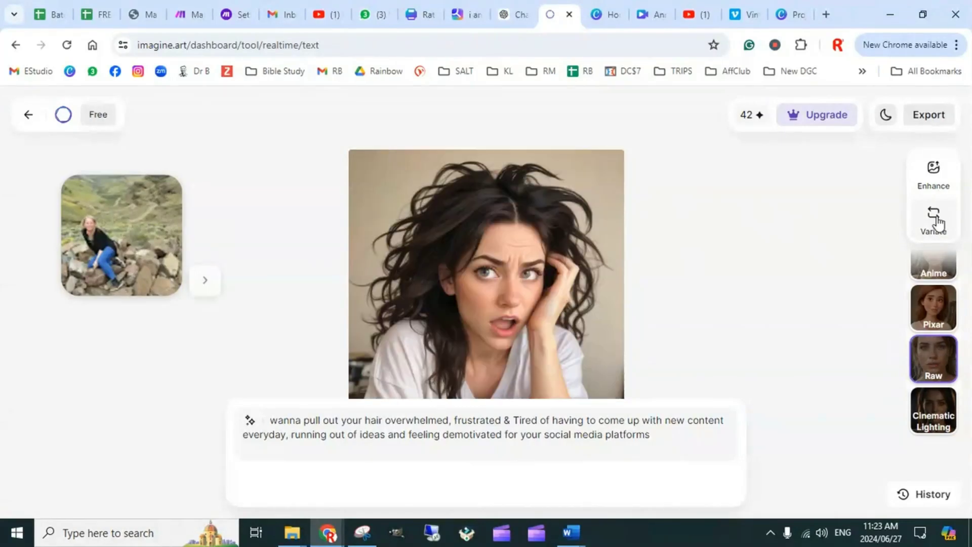
Generate three more Raw-style variations of the frustrated woman image
click(939, 222)
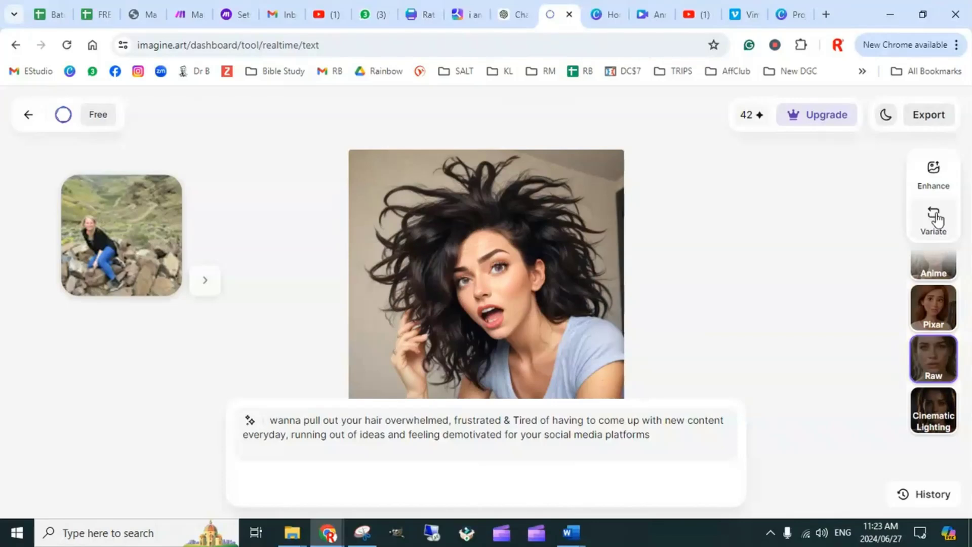
click(934, 222)
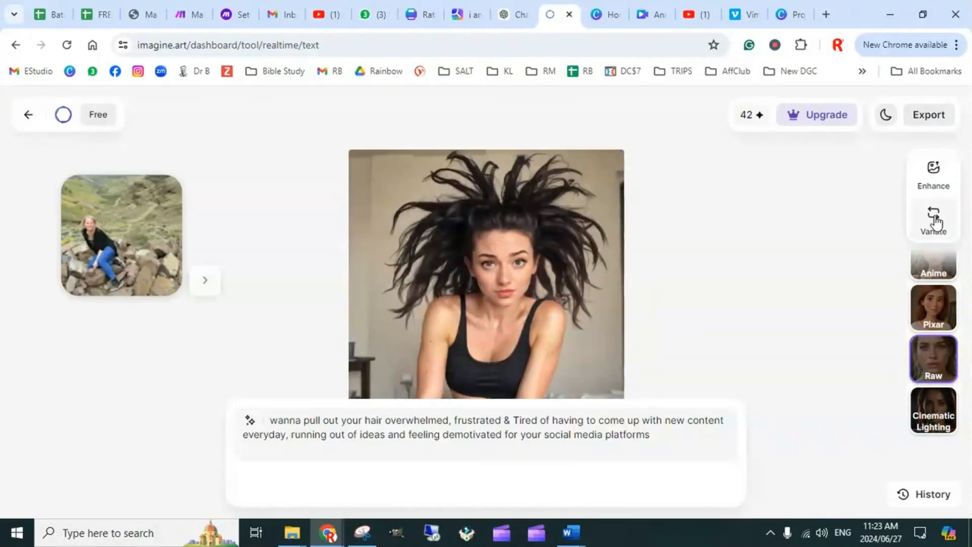
click(936, 221)
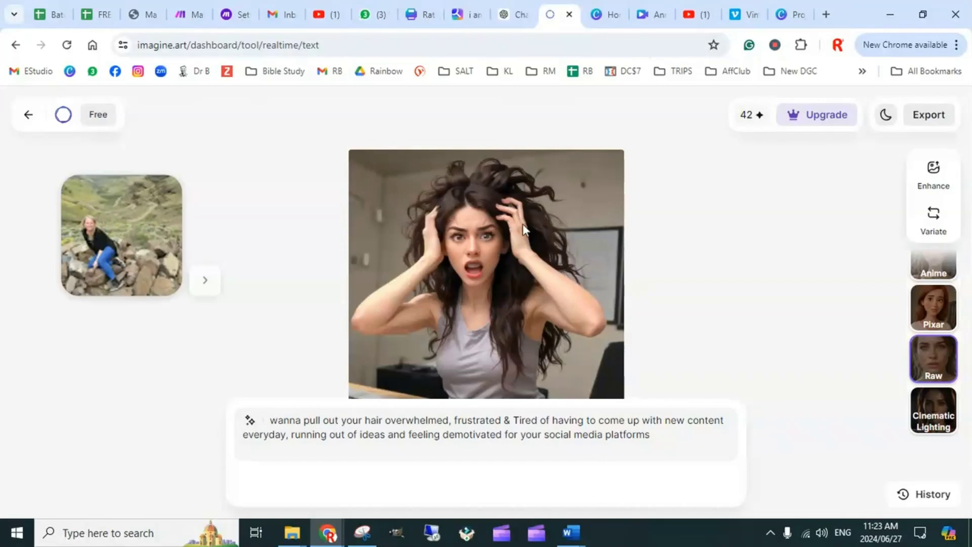
Save the generated image of the woman clutching her hair as a JPEG in the Instagram Reels folder
right_click(461, 244)
click(516, 280)
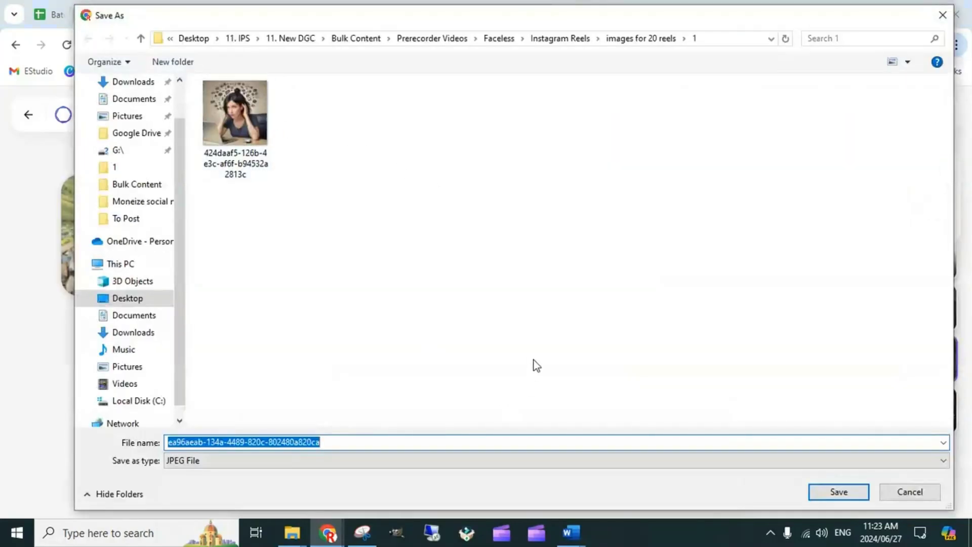
click(546, 39)
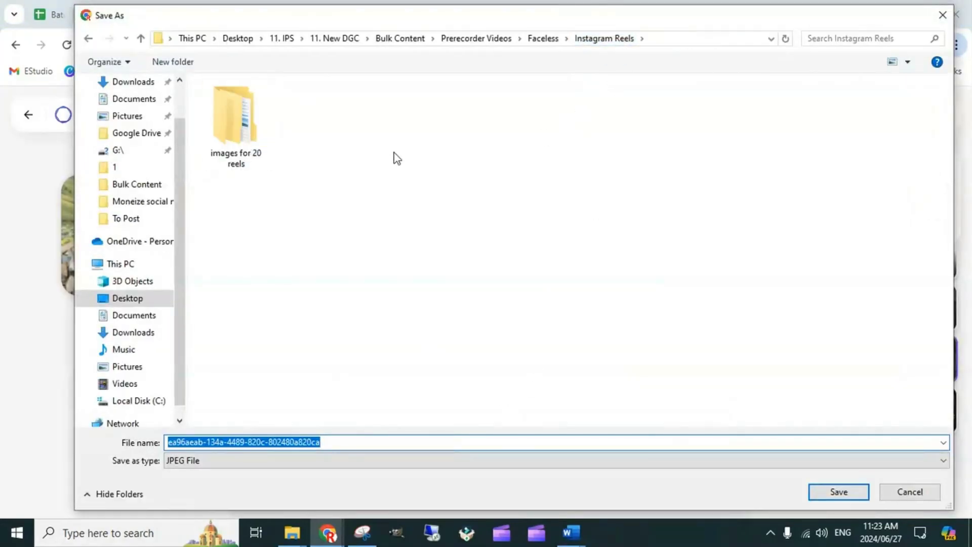
click(838, 492)
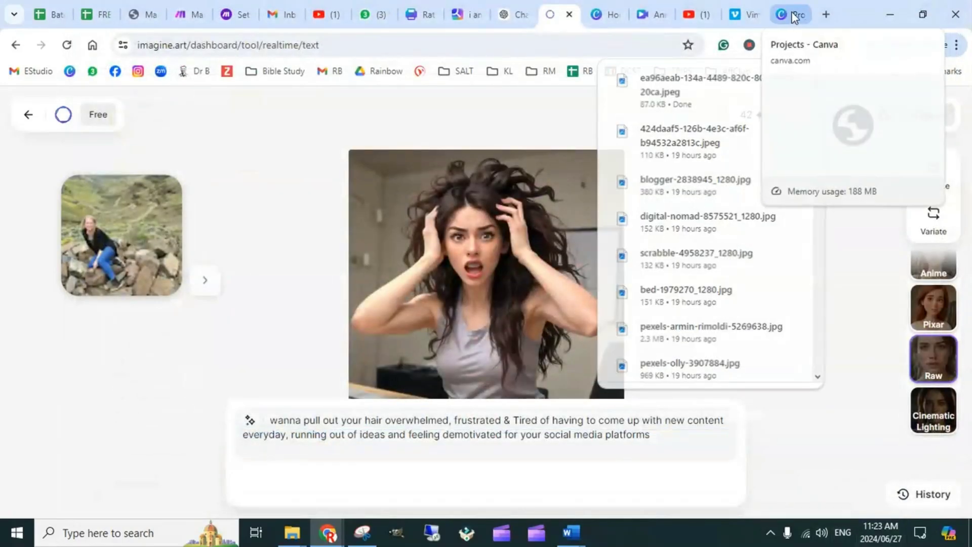
Switch to Canva and create a blank Instagram Reel design from the video formats on its home page
click(791, 15)
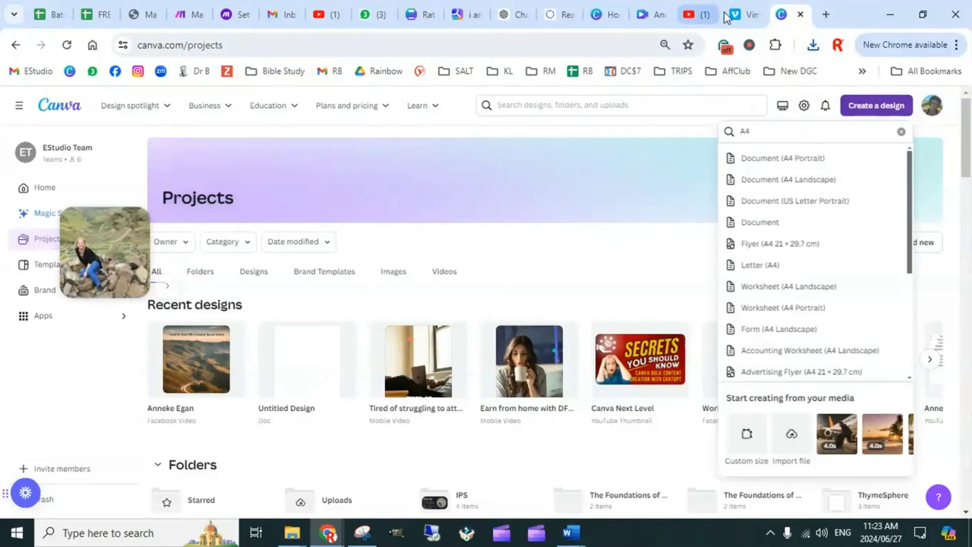
click(63, 115)
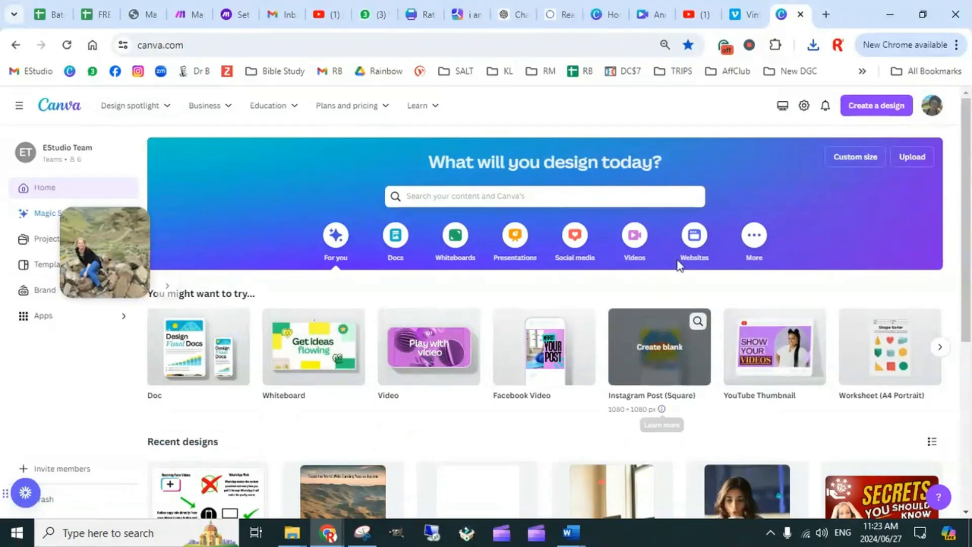
click(634, 243)
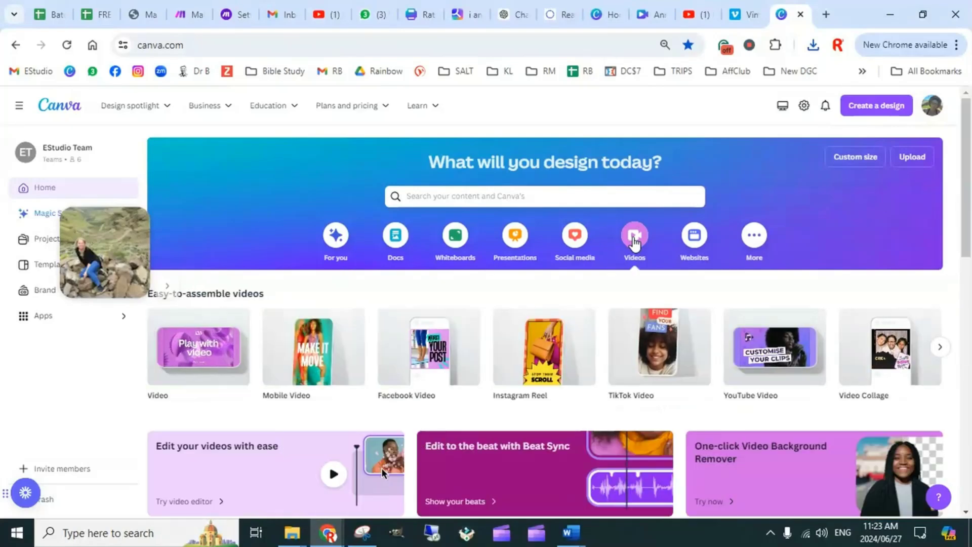
mouse_move(428, 367)
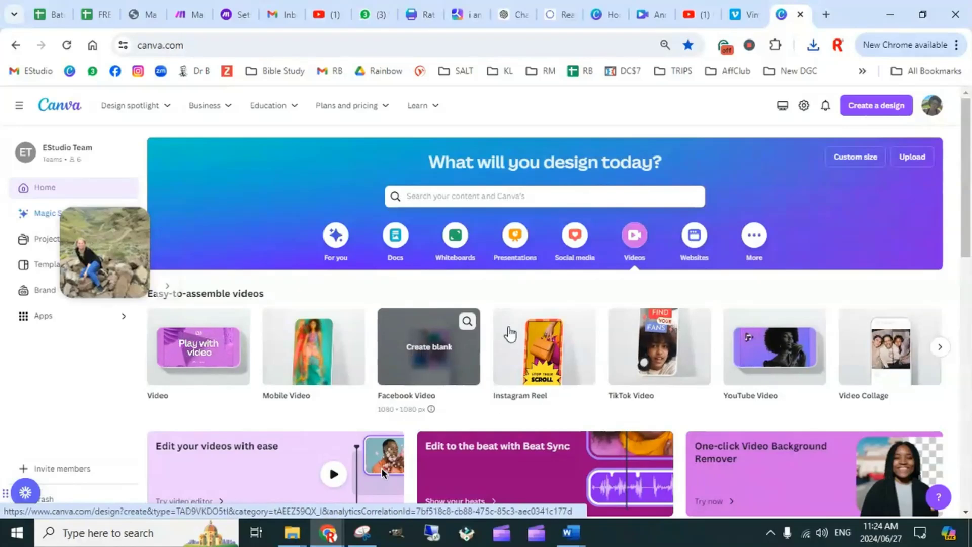
mouse_move(548, 352)
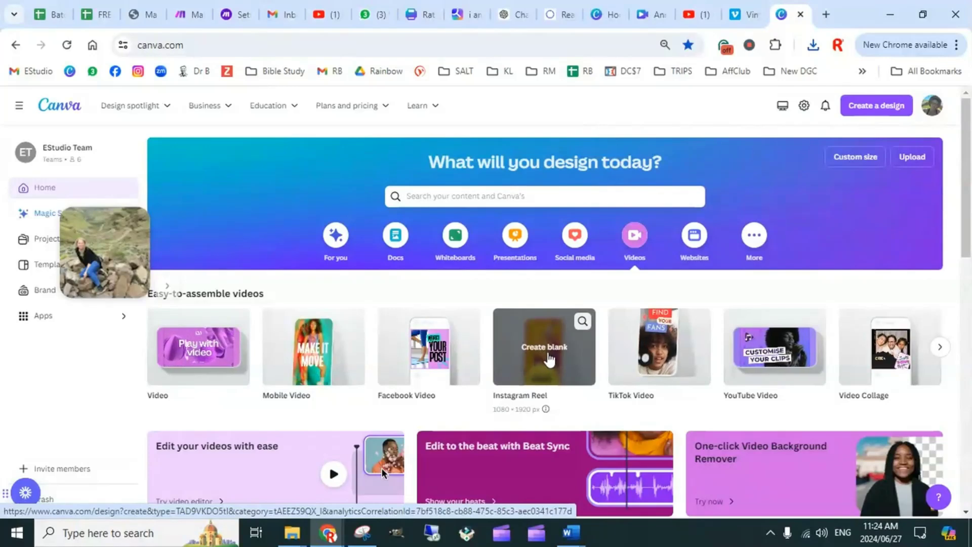
click(546, 350)
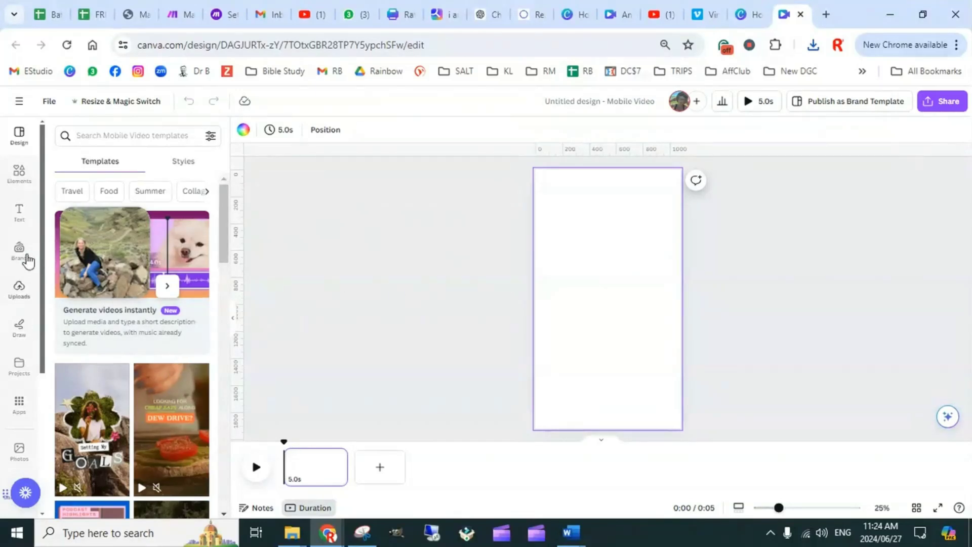
Browse the uploaded images in the new reel design for pictures suited to the reel topics
click(20, 290)
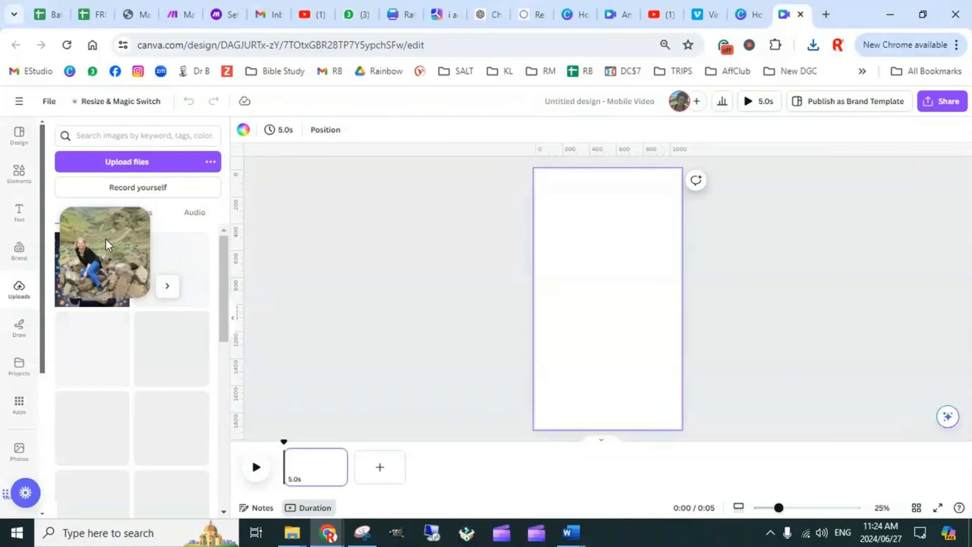
scroll(132, 329, down, 4)
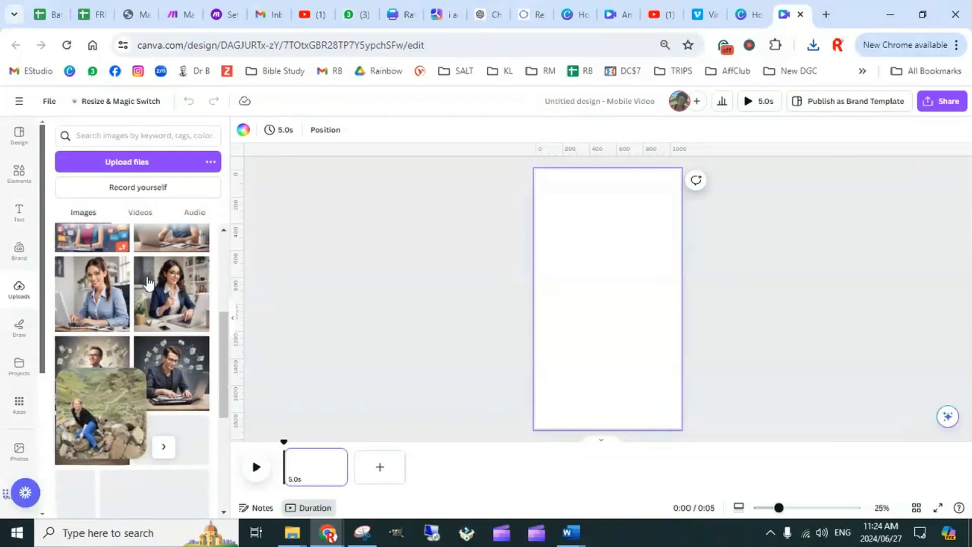
scroll(159, 302, down, 3)
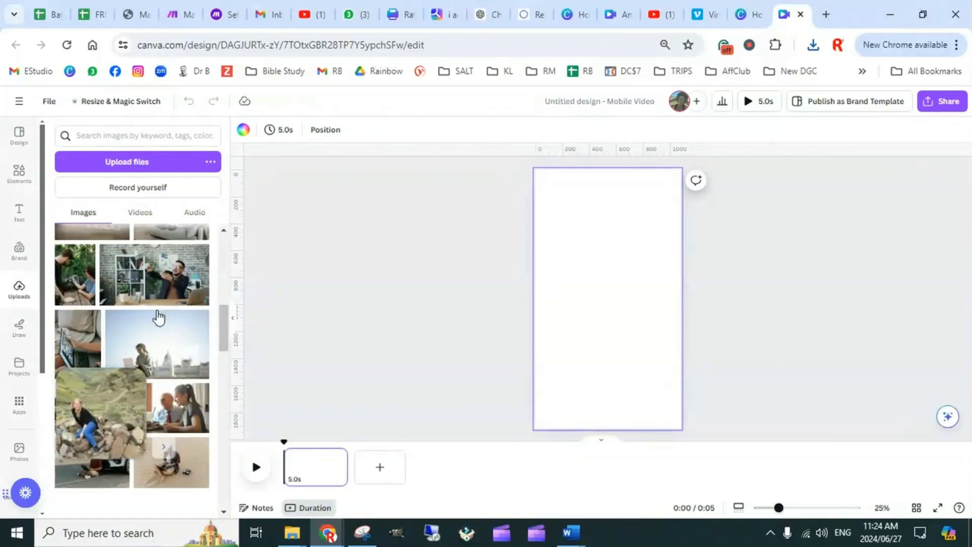
scroll(171, 324, down, 3)
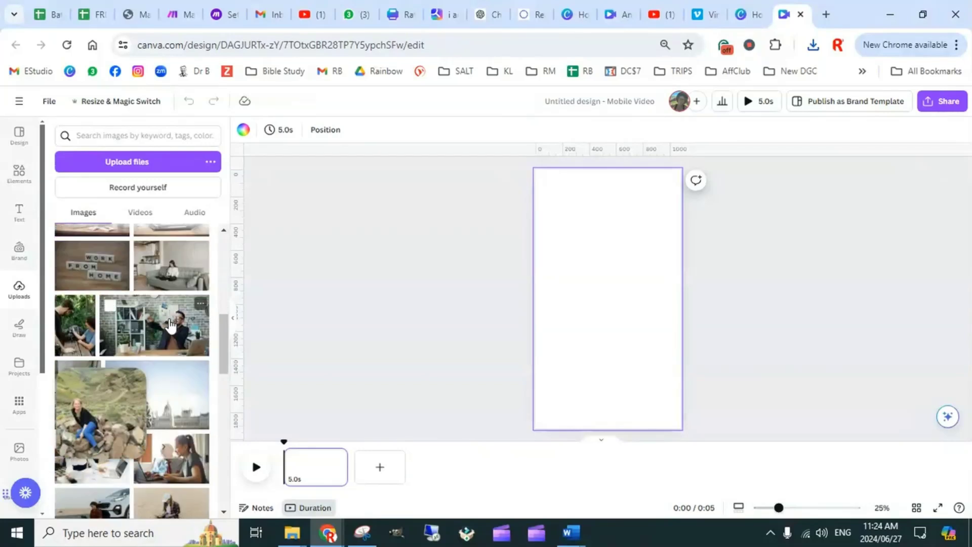
scroll(170, 327, down, 5)
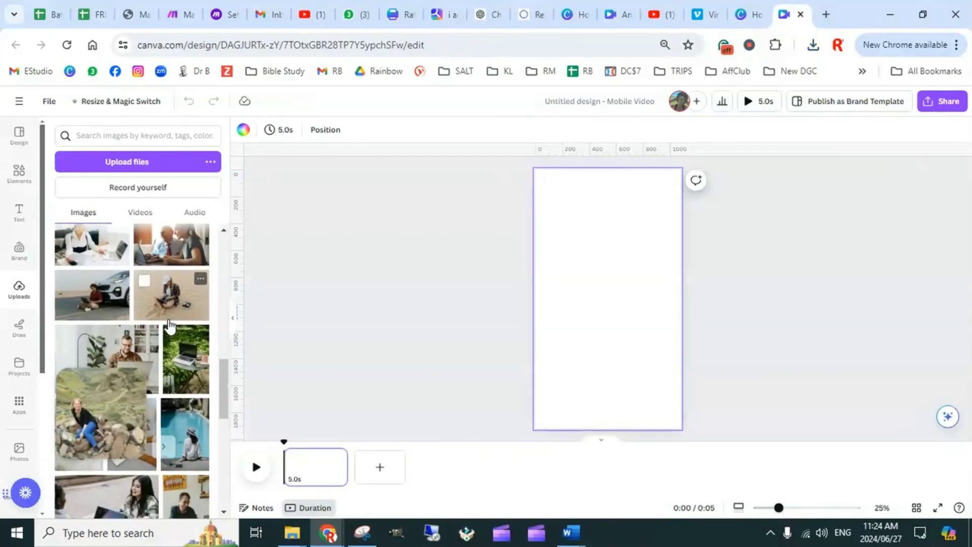
scroll(170, 314, down, 5)
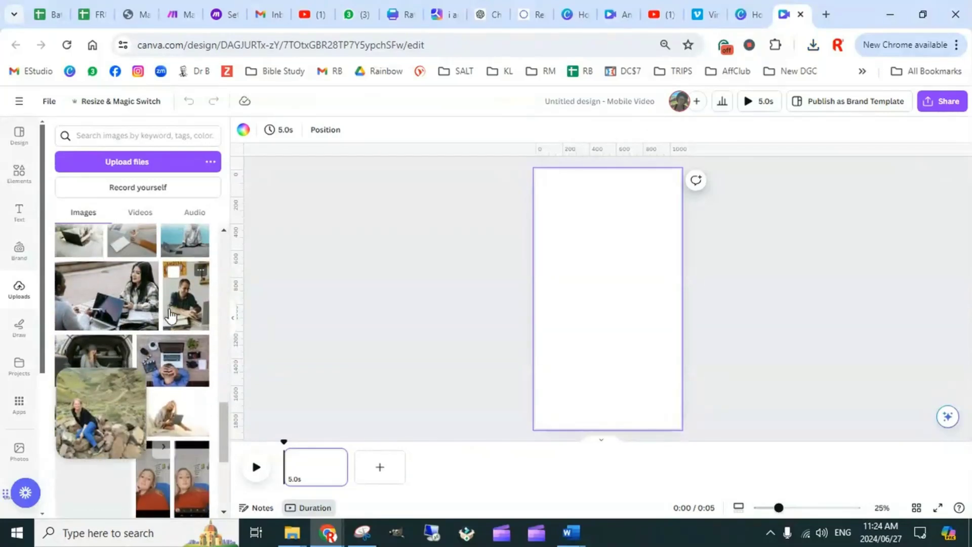
scroll(167, 304, up, 3)
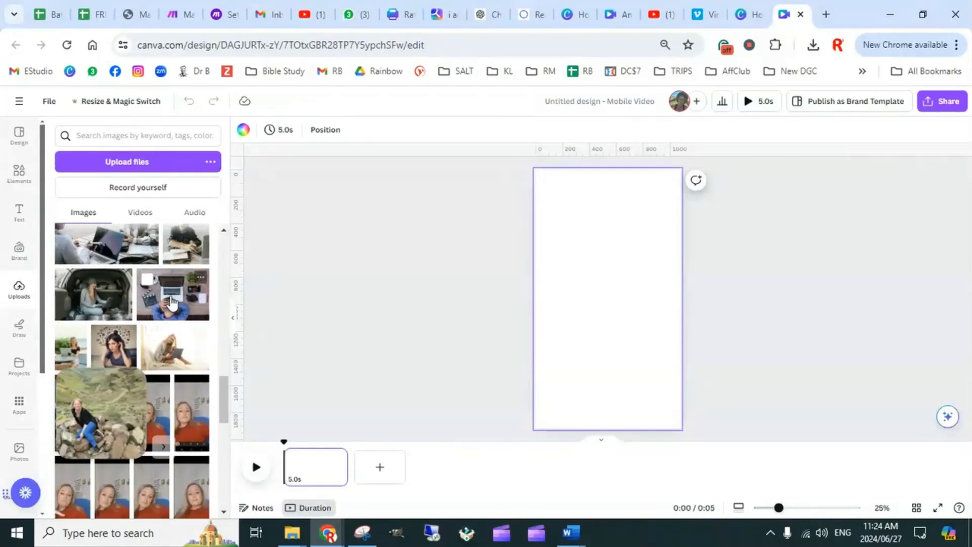
scroll(143, 308, down, 2)
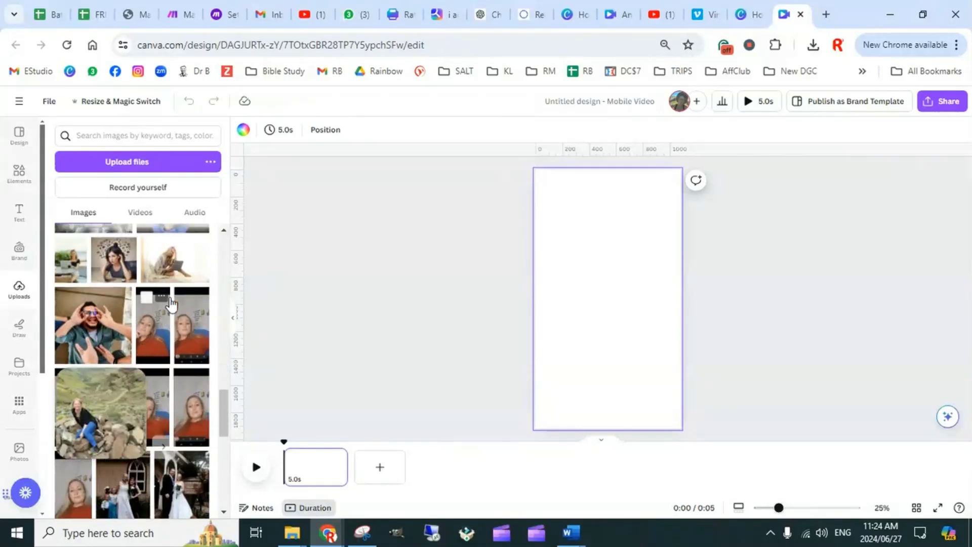
scroll(121, 304, up, 4)
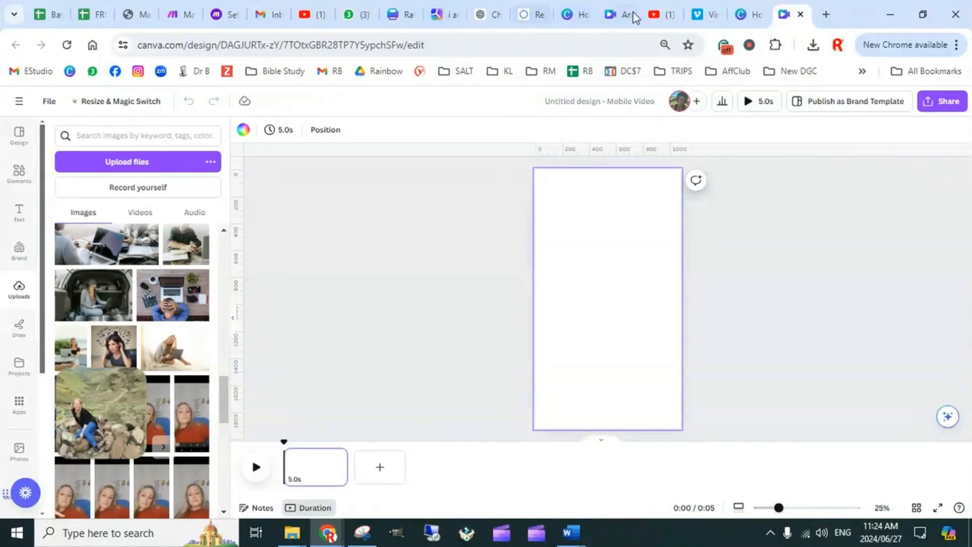
Switch to the Batch Content Prompts spreadsheet and highlight the theme text "Simplifying Online Business Operations" in cell A2
click(49, 14)
click(126, 219)
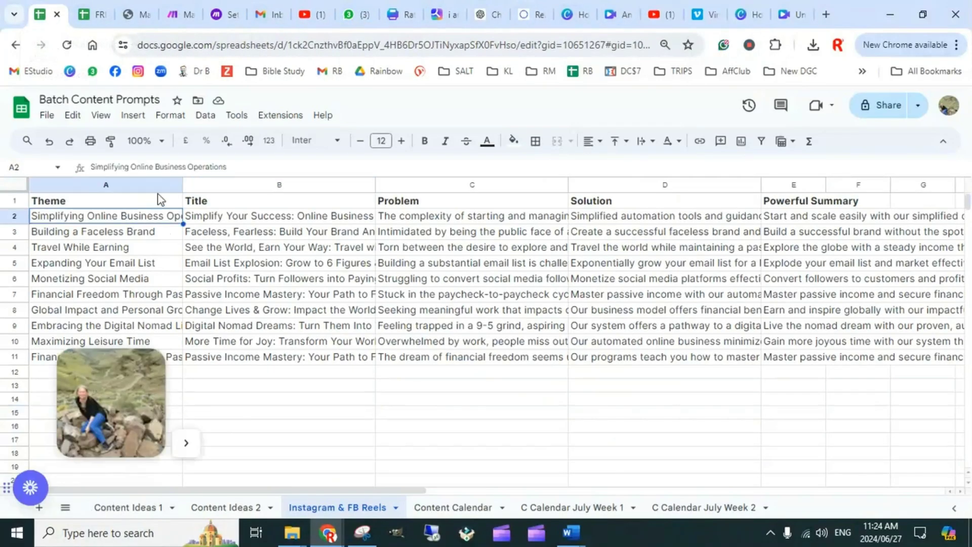
drag(237, 167, 90, 167)
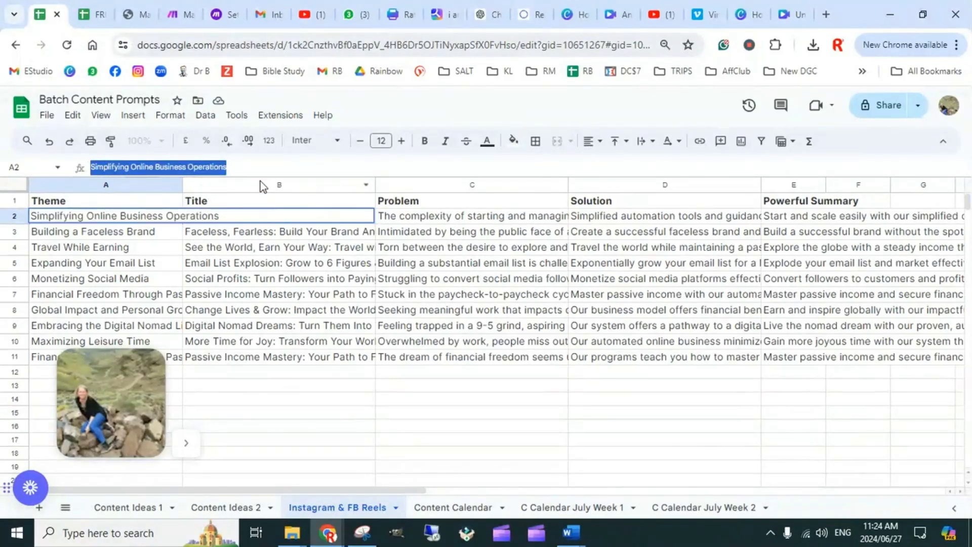
click(260, 376)
Select the full title text "Simplify Your Success: Online Business Made Easy!" in cell B2
click(278, 218)
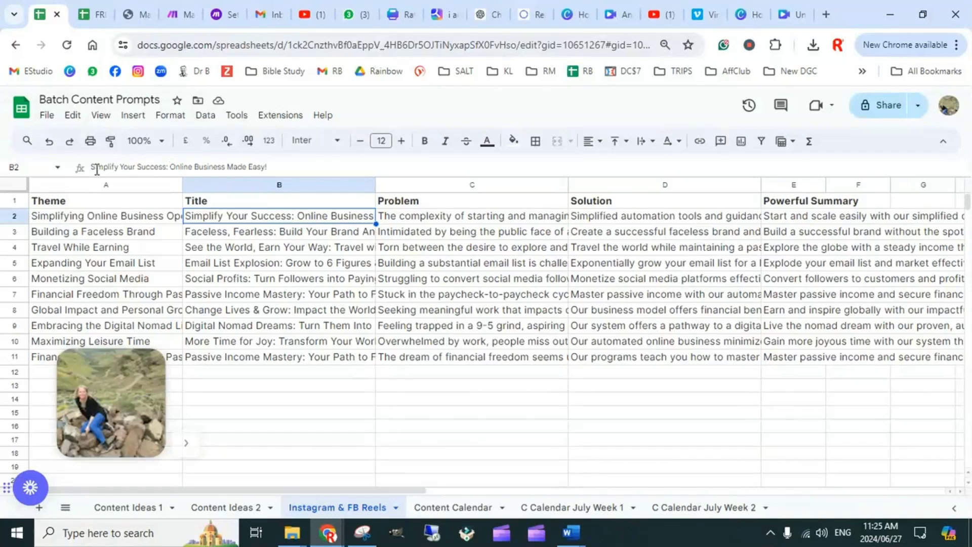
click(277, 166)
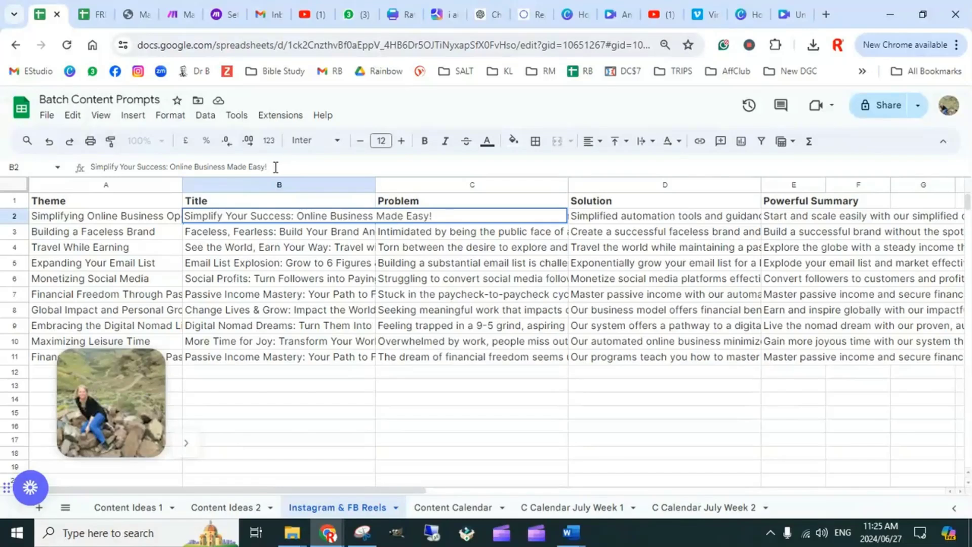
drag(269, 167, 87, 167)
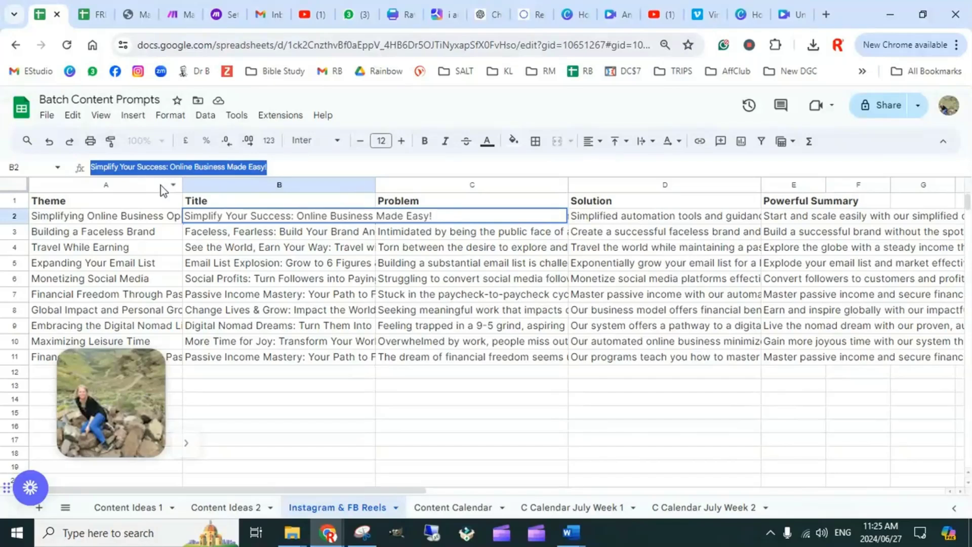
Switch back to the Canva reel design, search the apps for "magic media" and open the Magic Media app
mouse_move(792, 17)
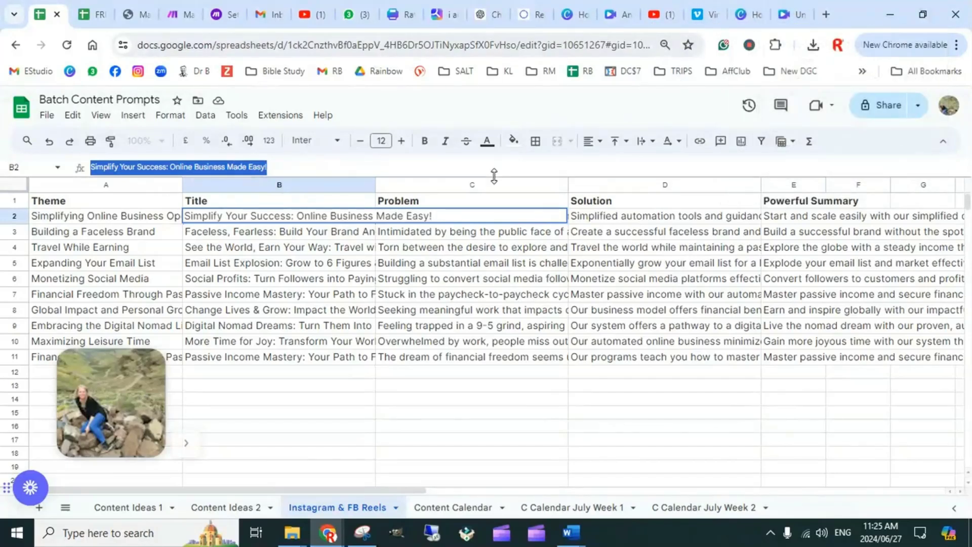
click(797, 15)
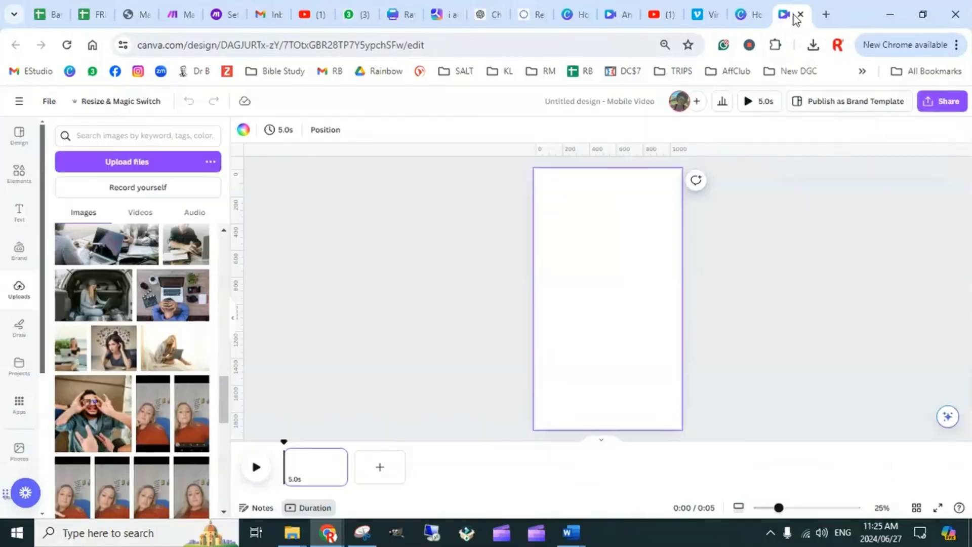
click(19, 403)
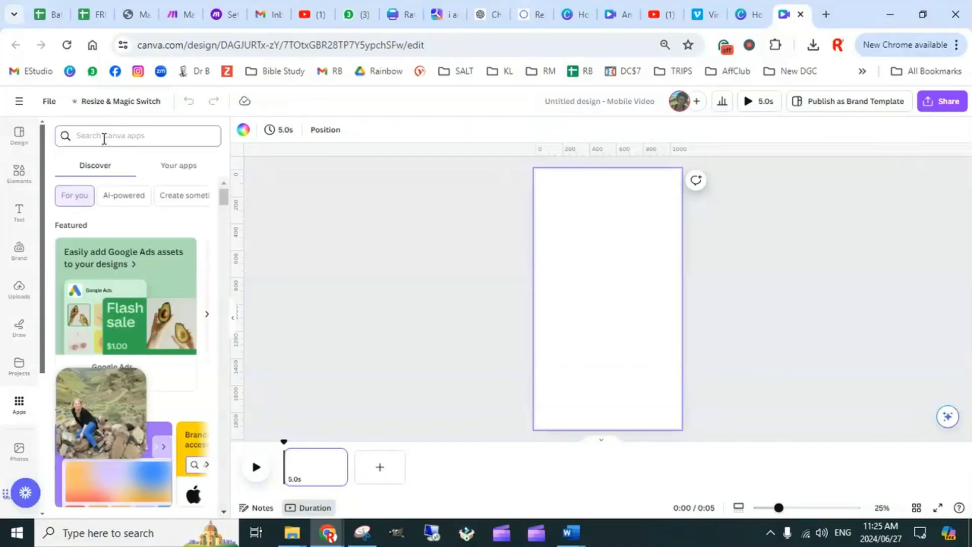
click(103, 139)
text(magic)
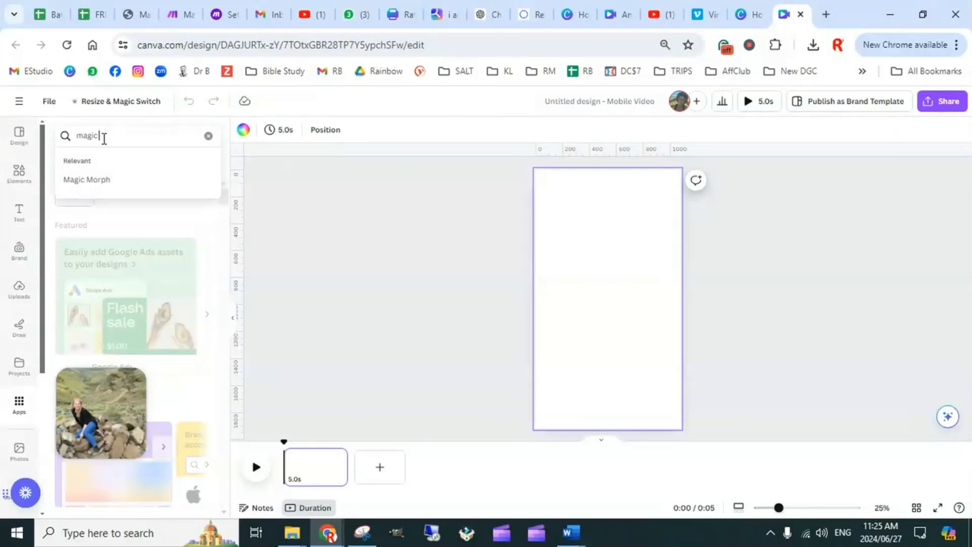
text(edia)
key(Return)
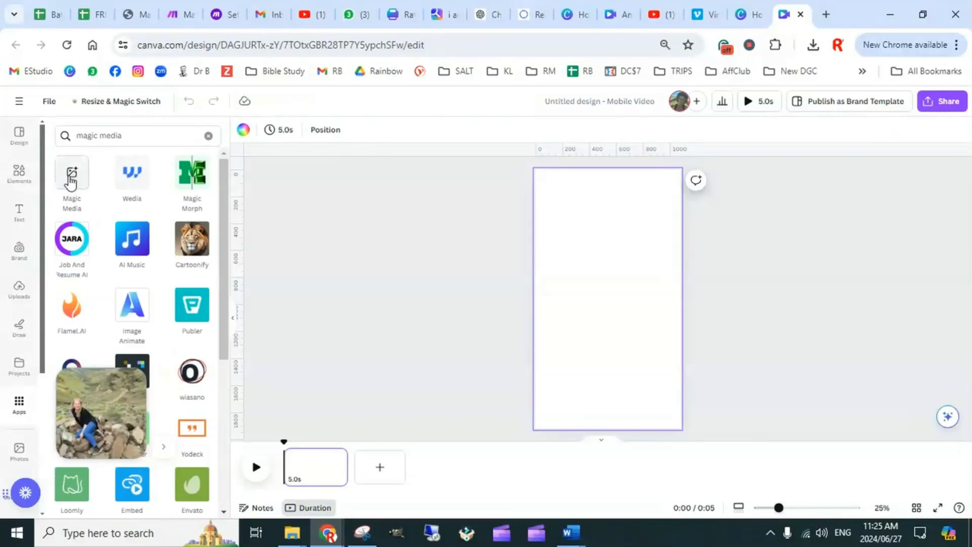
click(70, 181)
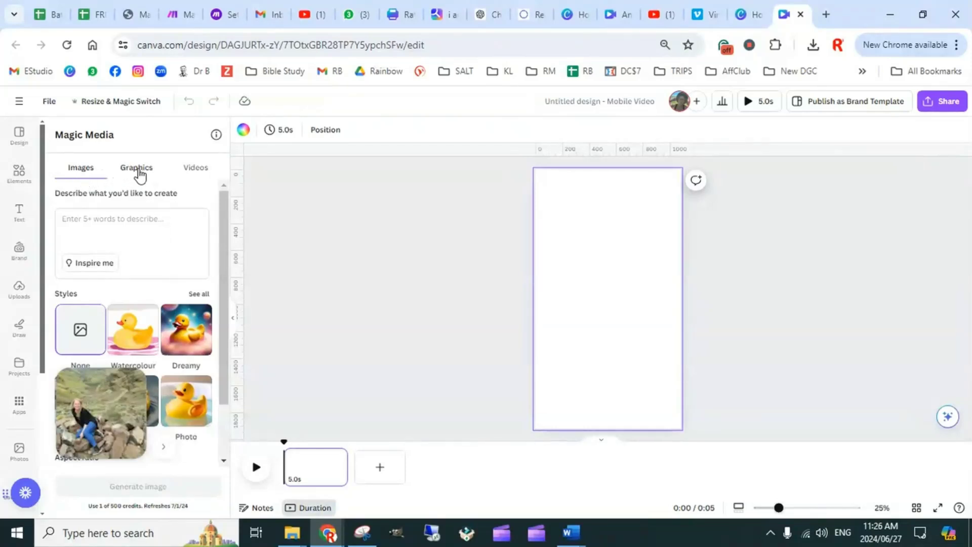
Review Magic Media's graphics and video generators, then return to image generation and look over its styles and aspect ratios
click(141, 174)
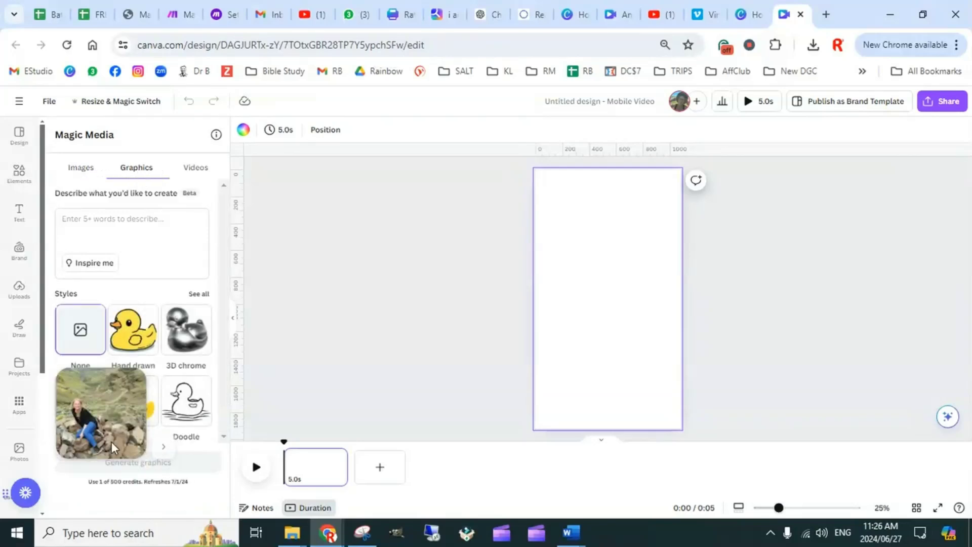
drag(131, 439, 764, 384)
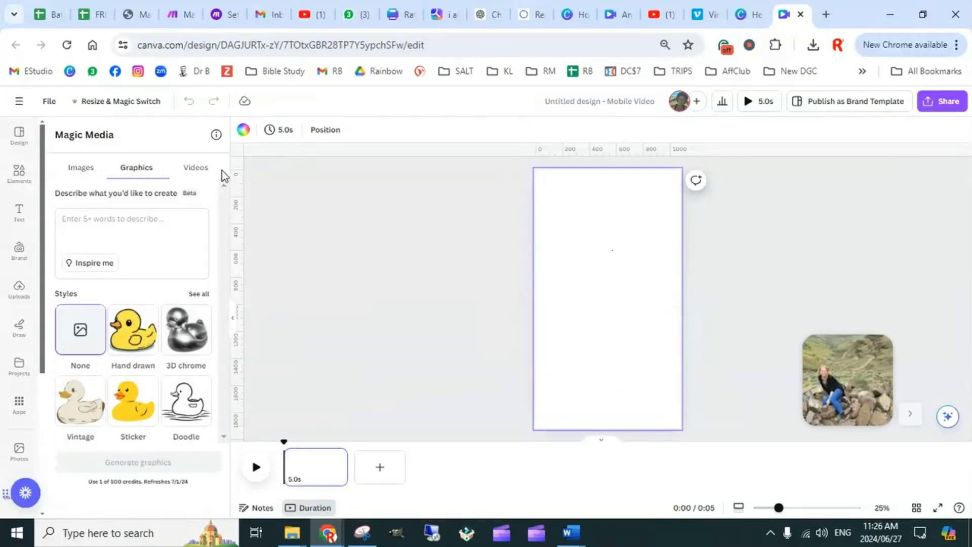
click(195, 172)
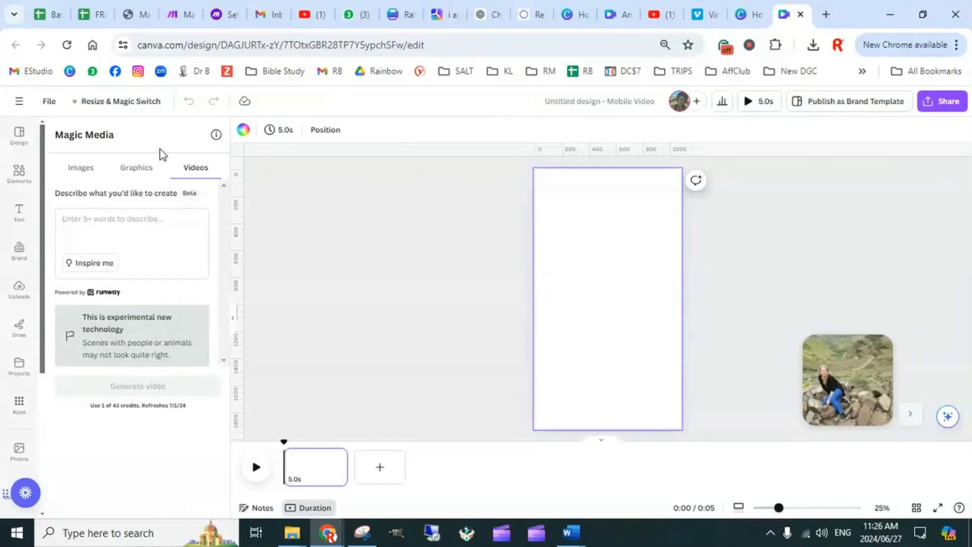
click(82, 171)
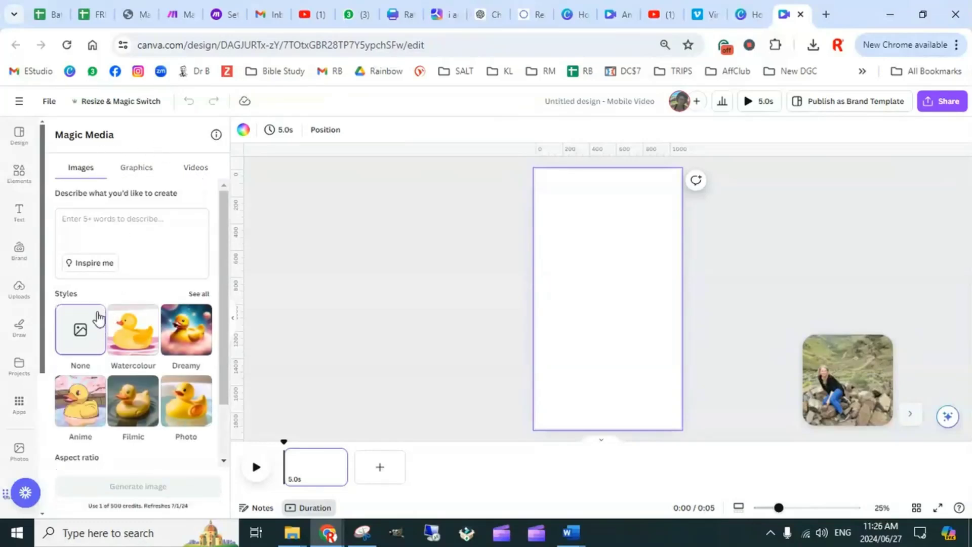
scroll(137, 278, down, 2)
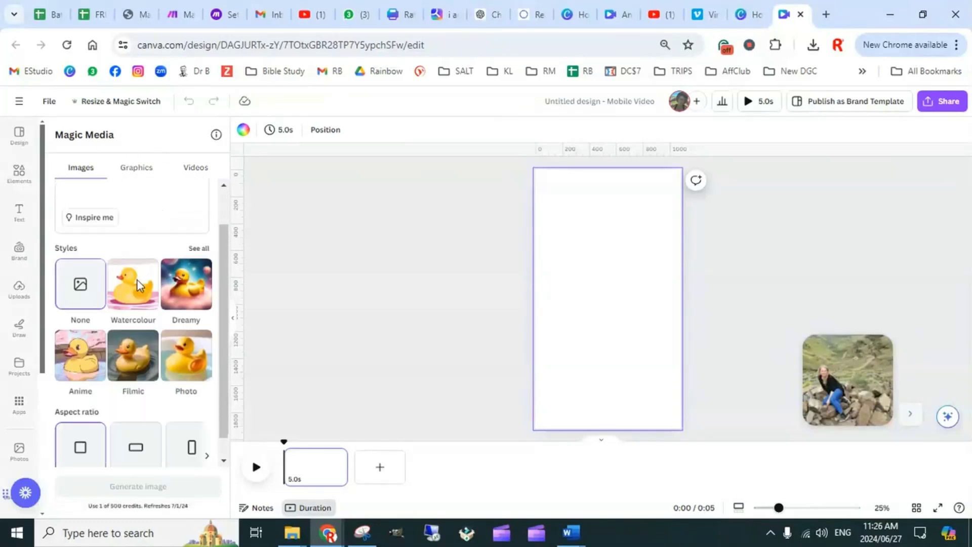
scroll(147, 298, up, 2)
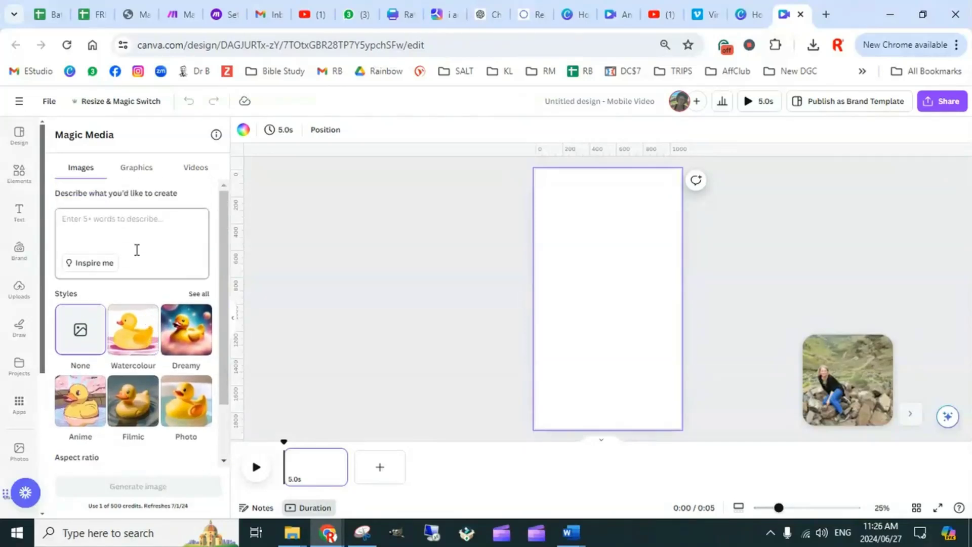
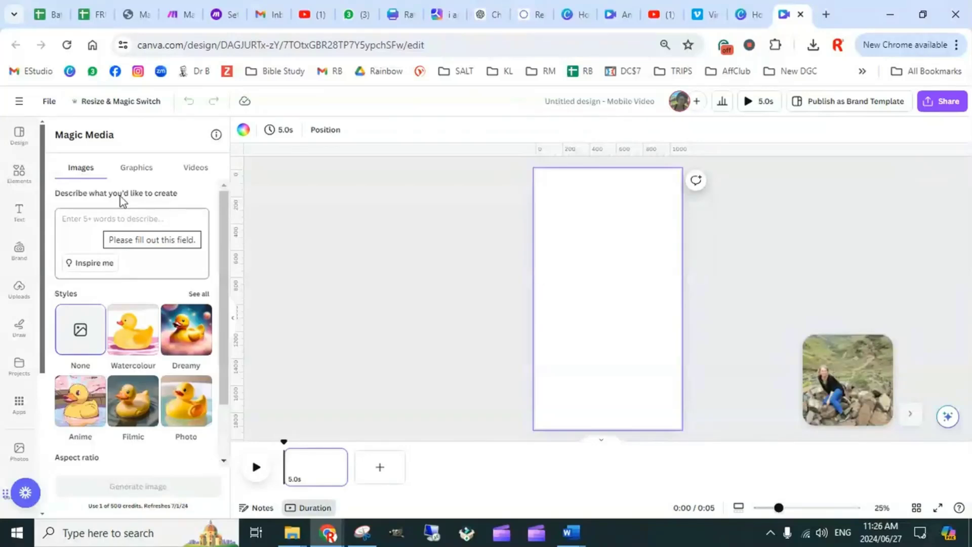
Generate Magic Media images from the copied prompt "Simplify Your Success: Online Business Made Easy!"
click(199, 167)
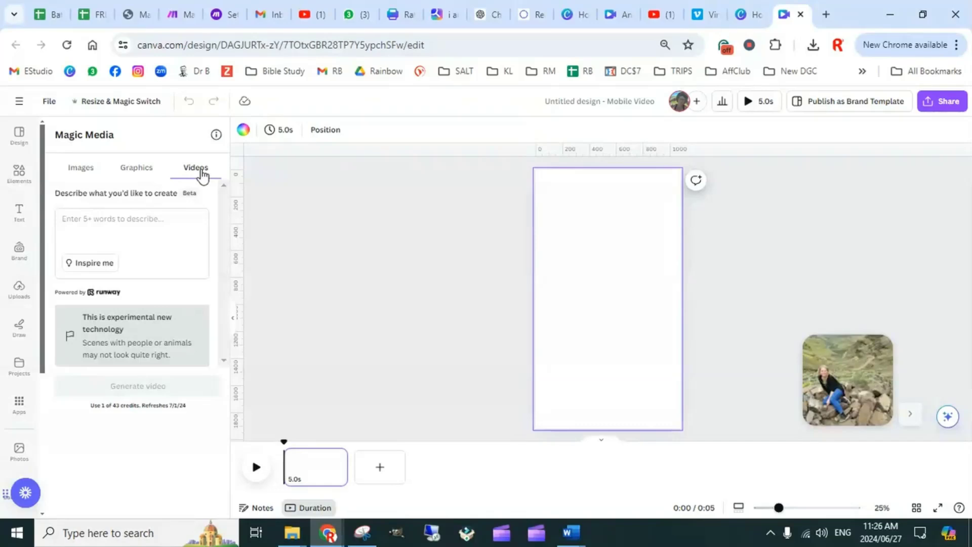
click(86, 170)
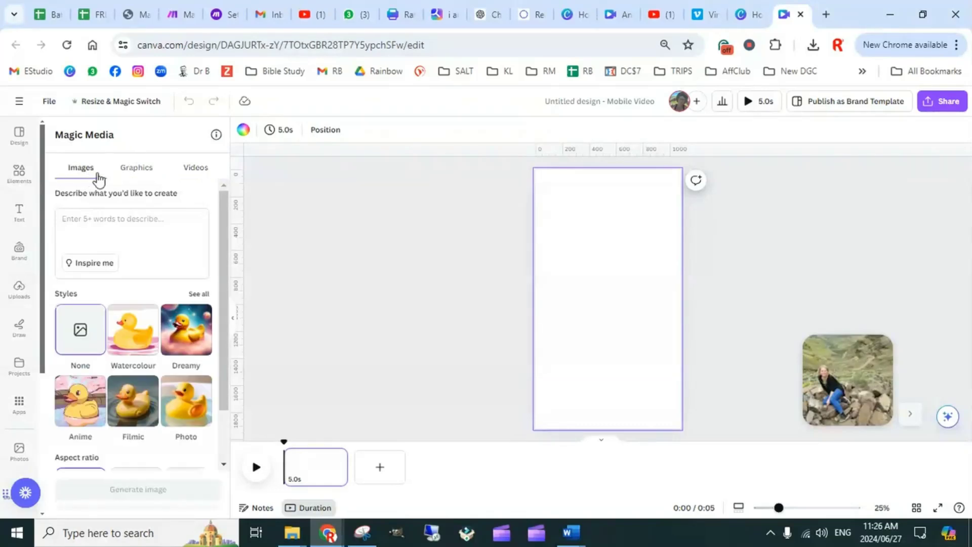
click(91, 219)
text(Simplify Your Success: Online Business Made Easy!)
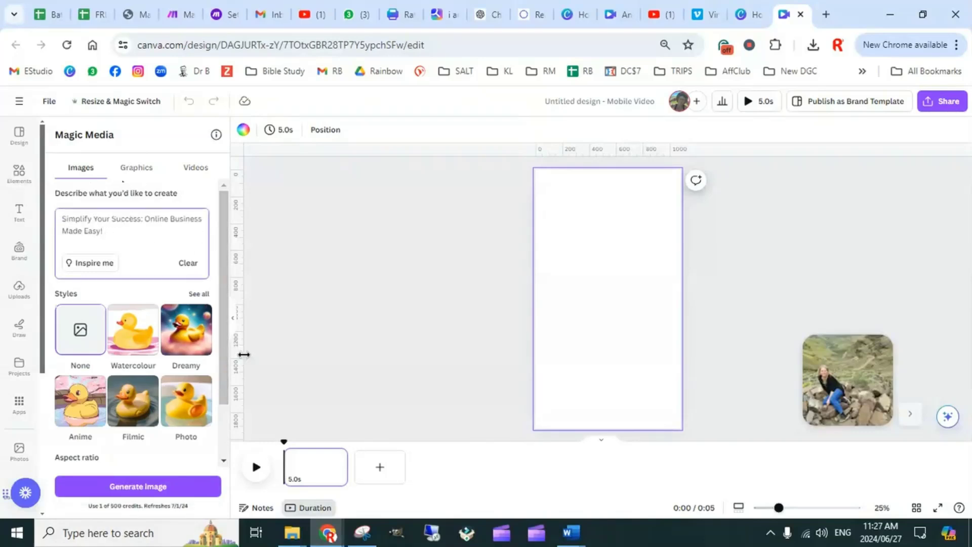
click(135, 494)
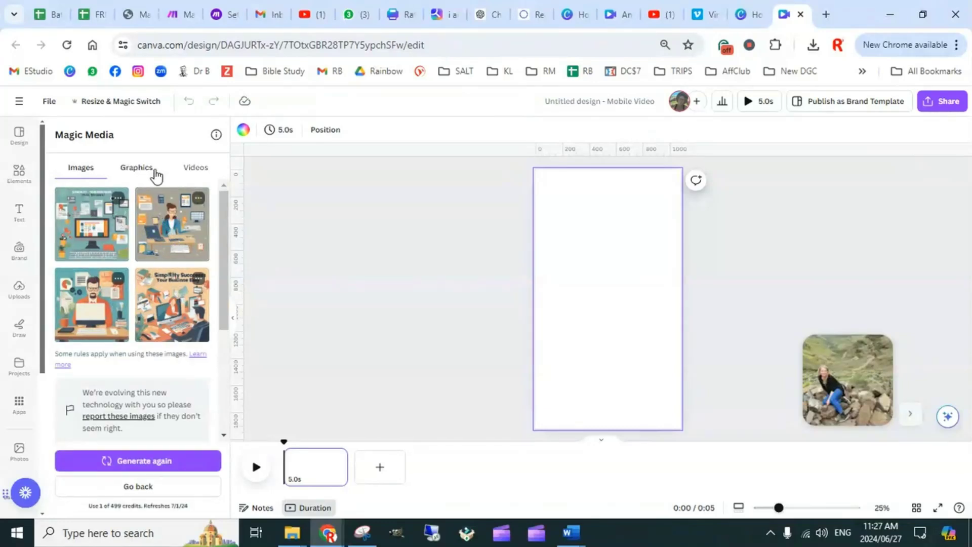
Replace the image prompt with "happy lady working online and finding it so simple and easy", generate new images and look them over
click(194, 169)
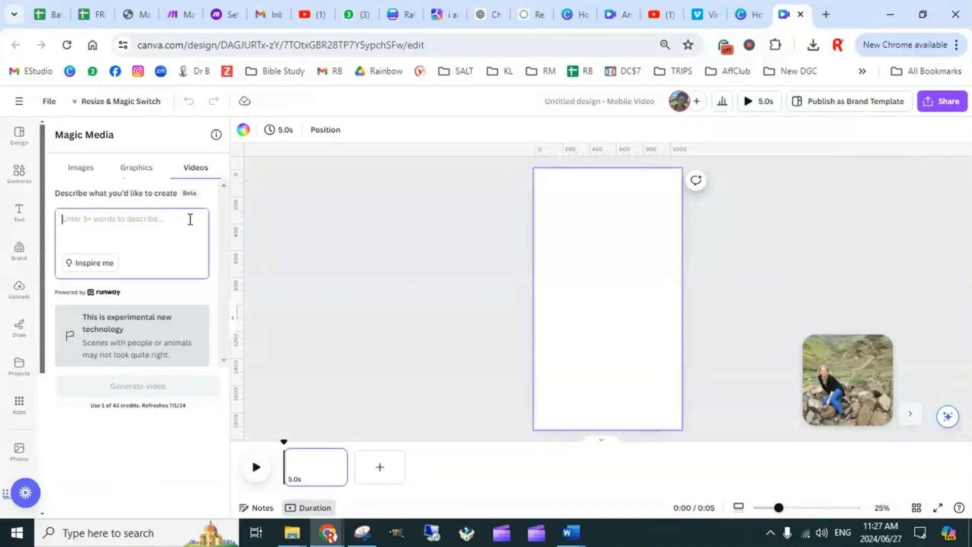
click(80, 168)
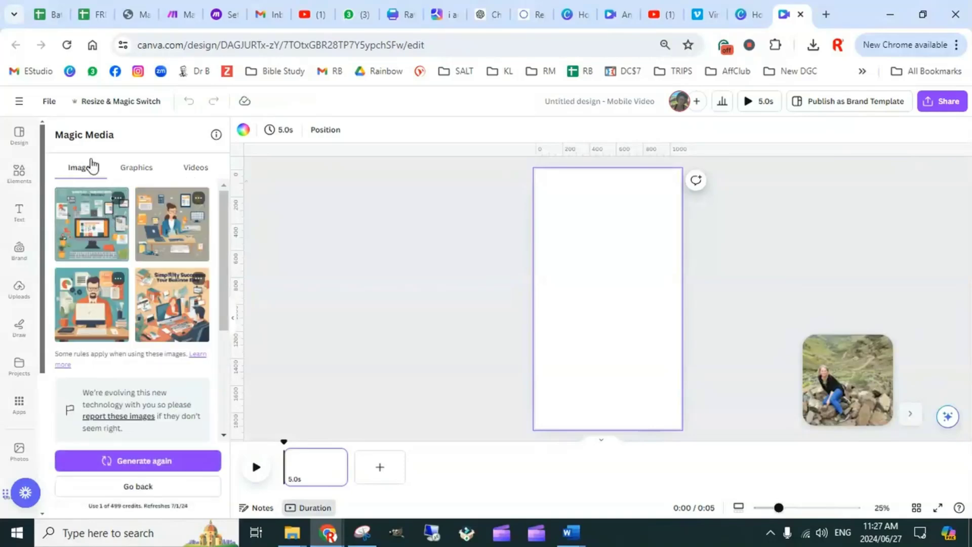
scroll(156, 379, down, 3)
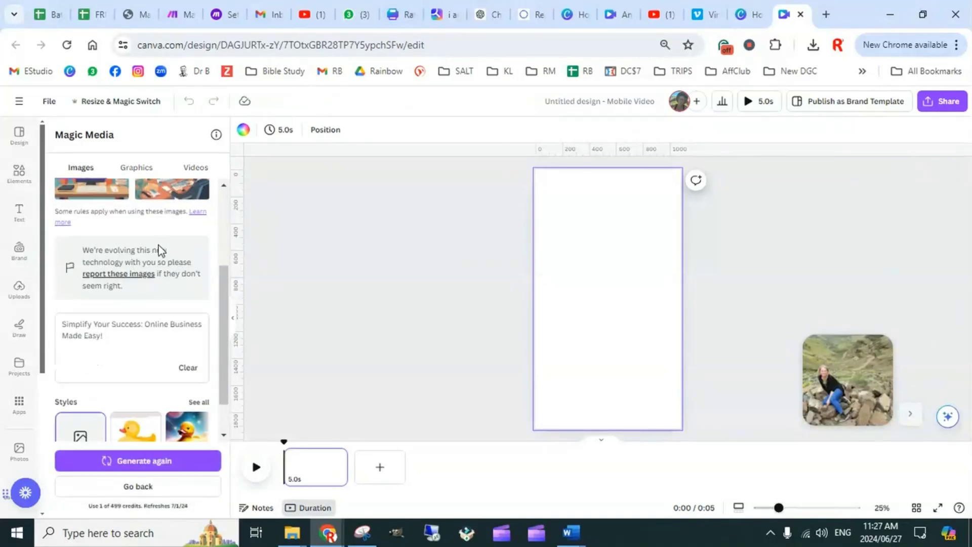
scroll(148, 293, down, 1)
drag(109, 291, 48, 275)
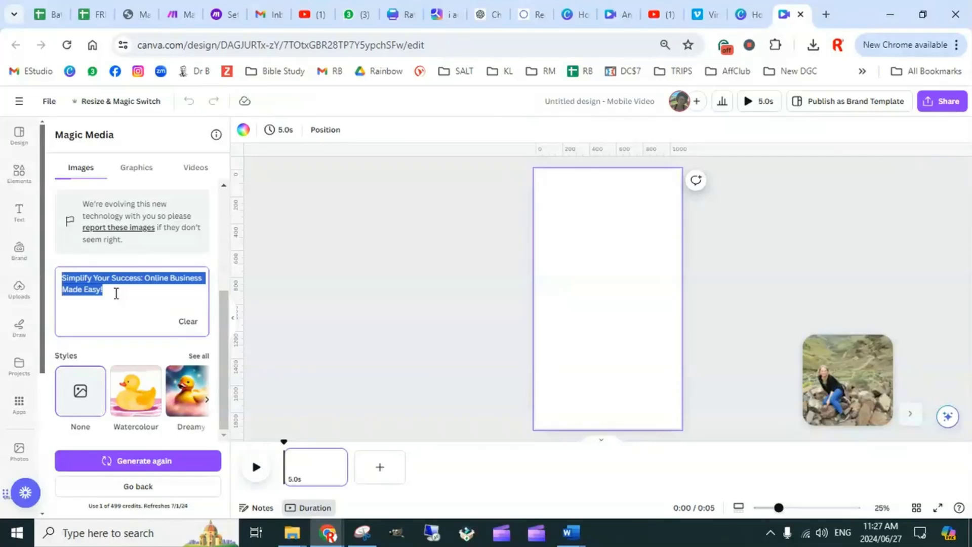
text(hap)
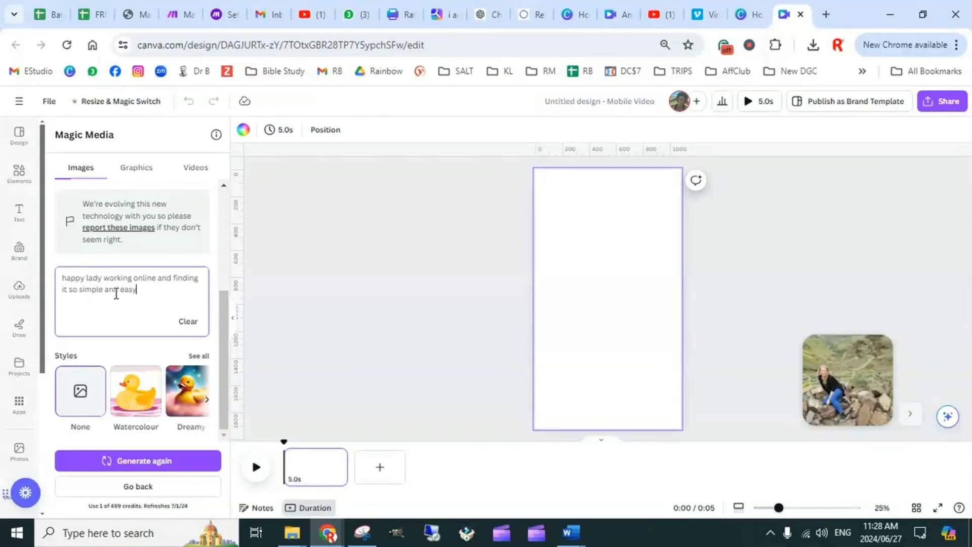
key(Return)
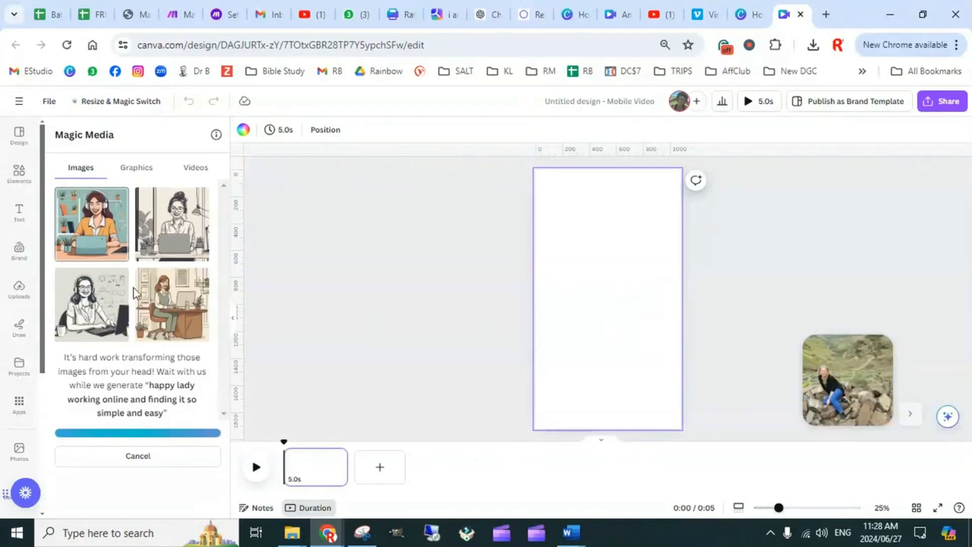
scroll(170, 375, down, 3)
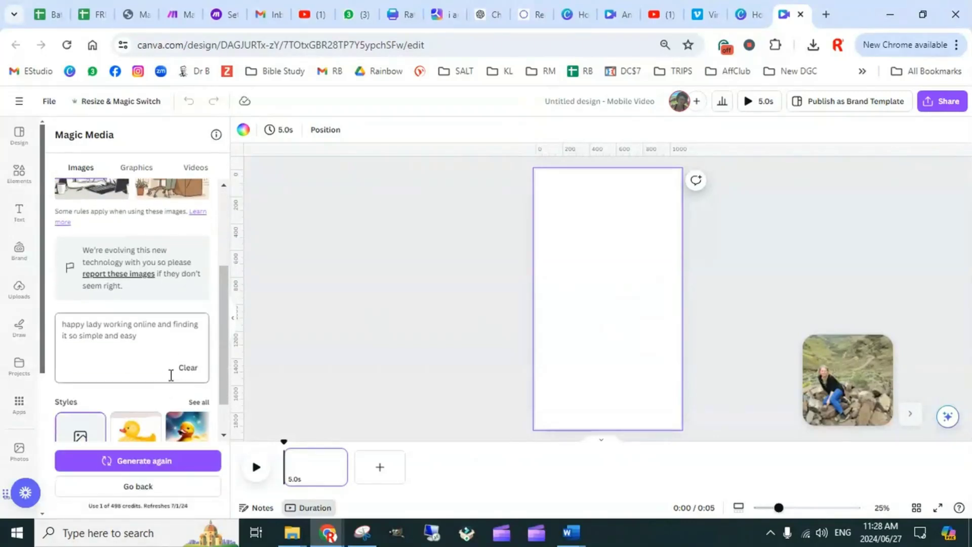
scroll(171, 348, down, 1)
scroll(171, 344, up, 4)
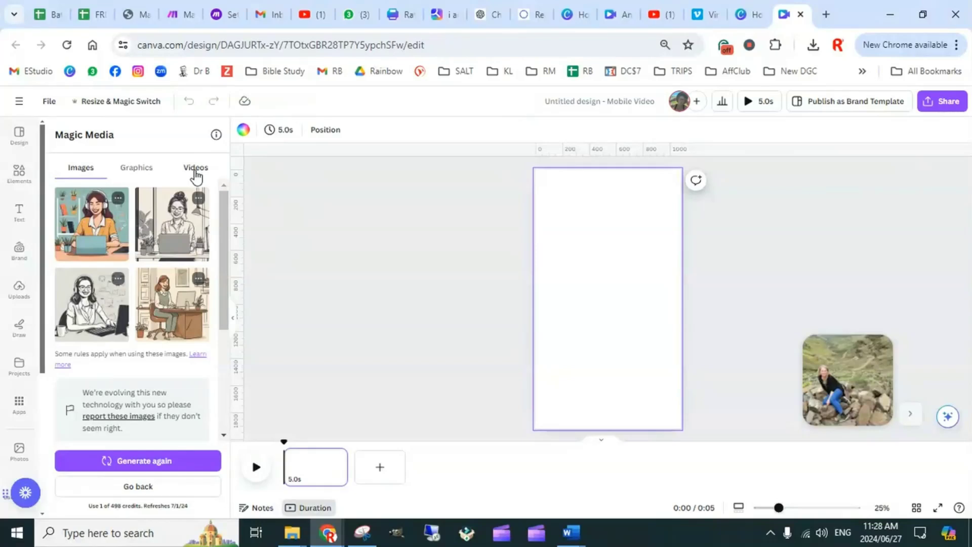
Open Magic Media's video generator, then switch to the Batch Content Prompts spreadsheet and select the full theme text in cell A2
click(197, 170)
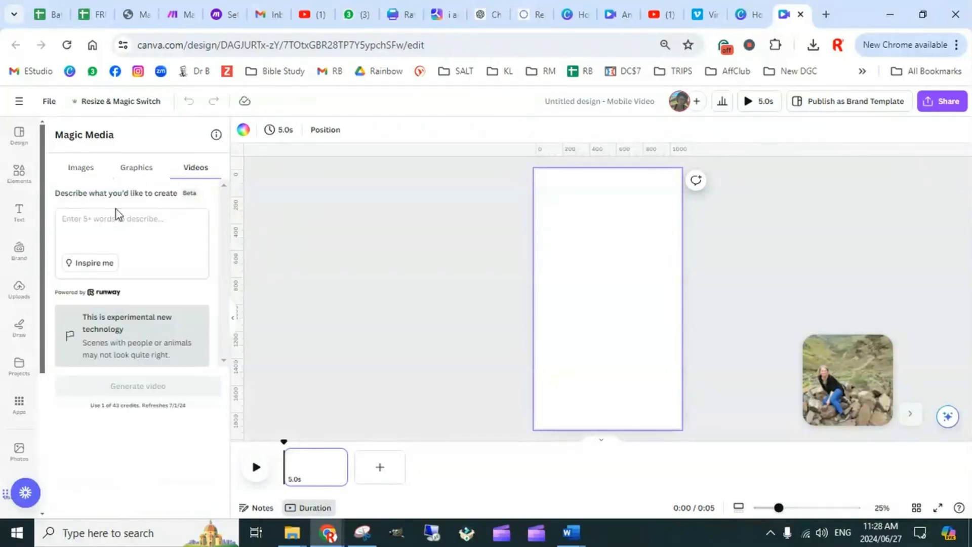
click(93, 223)
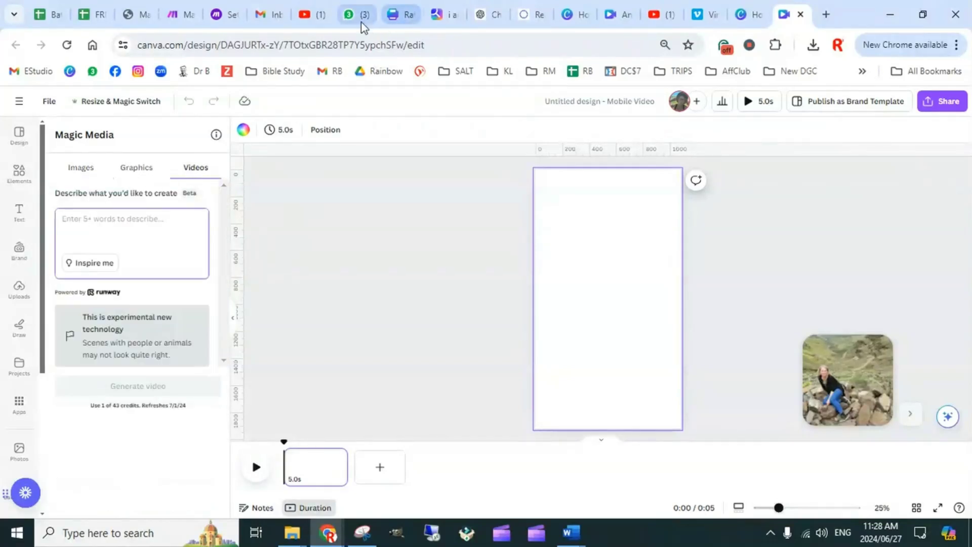
click(53, 15)
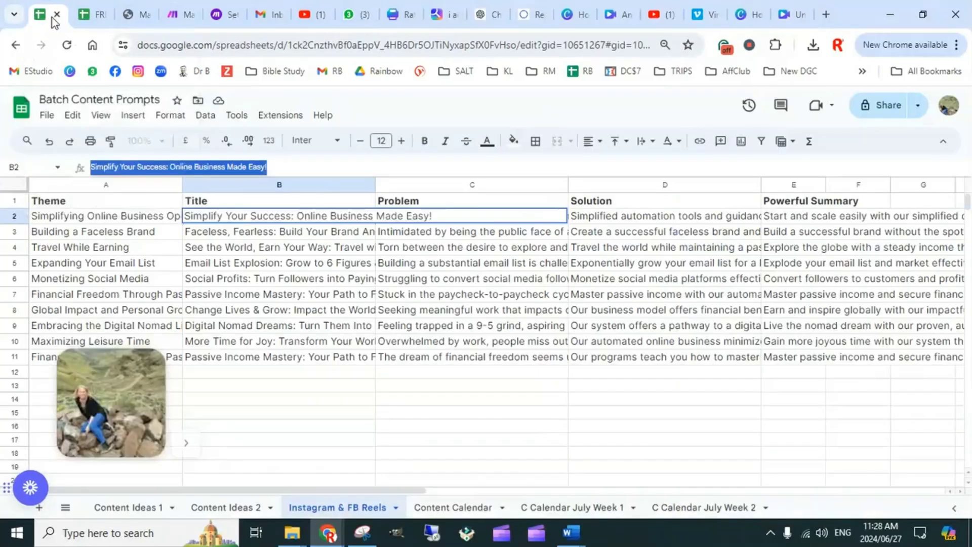
click(88, 215)
drag(243, 168, 89, 171)
key(ctrl+c)
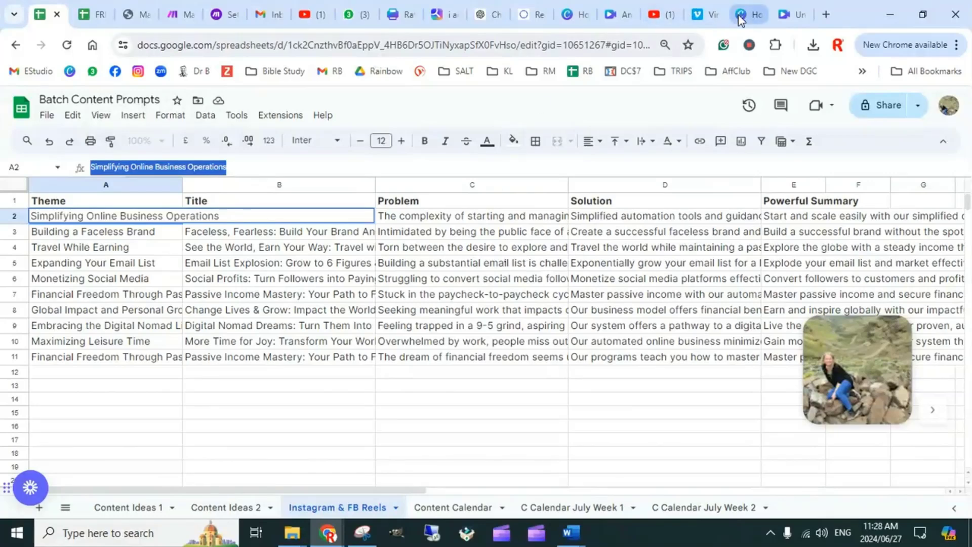
Switch back to the Canva reel design and generate a Magic Media video from the copied theme text
click(793, 16)
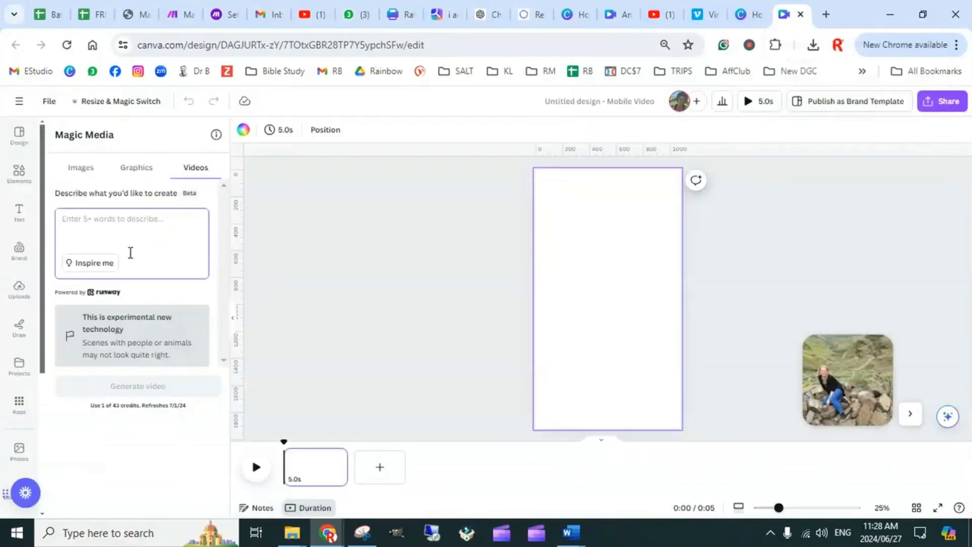
click(130, 253)
key(ctrl+v)
click(143, 391)
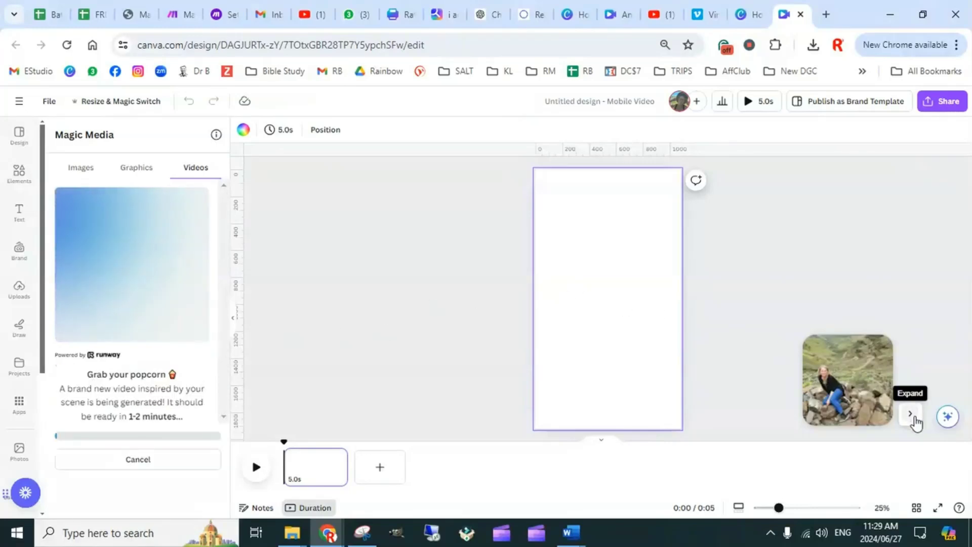
drag(798, 386, 728, 375)
click(785, 403)
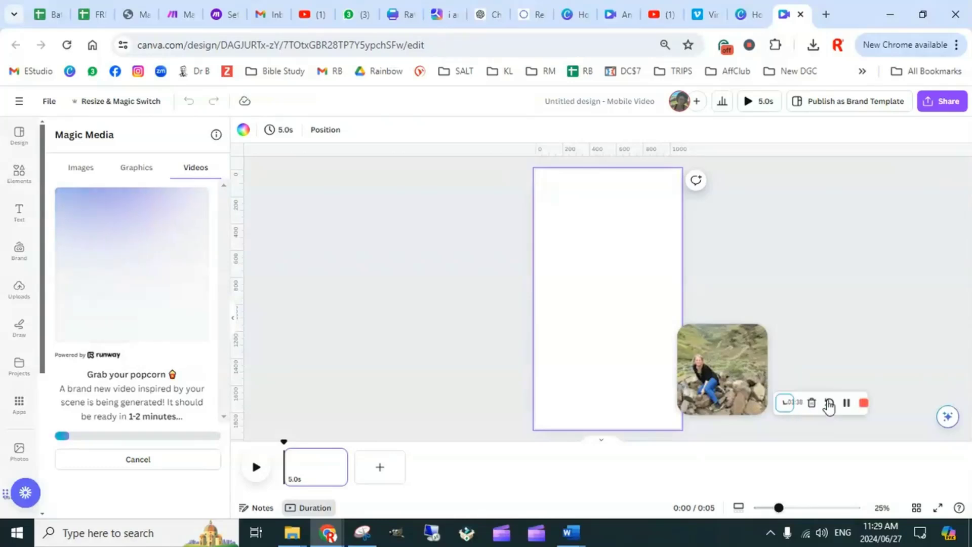
click(859, 403)
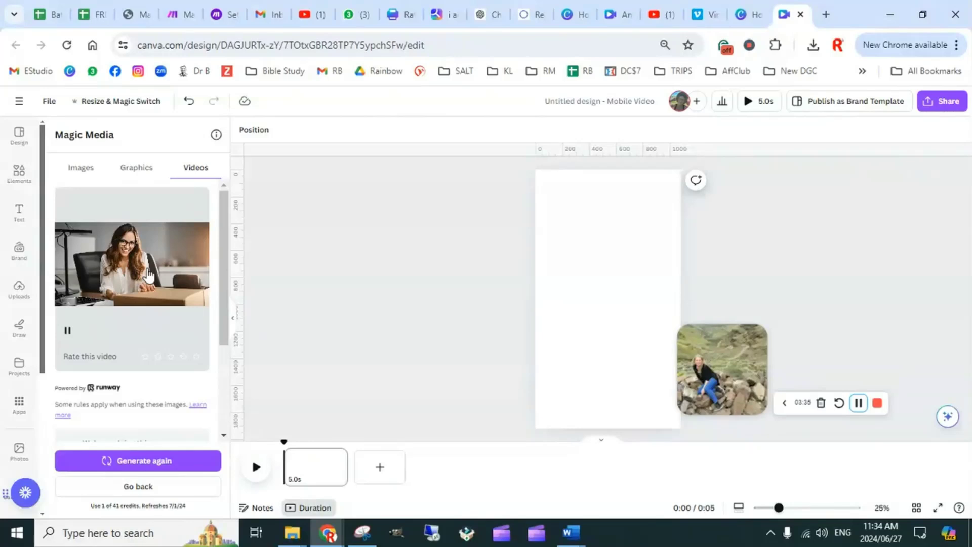
Highlight the generated video's prompt, then add the video to the blank page as its background
scroll(157, 316, down, 3)
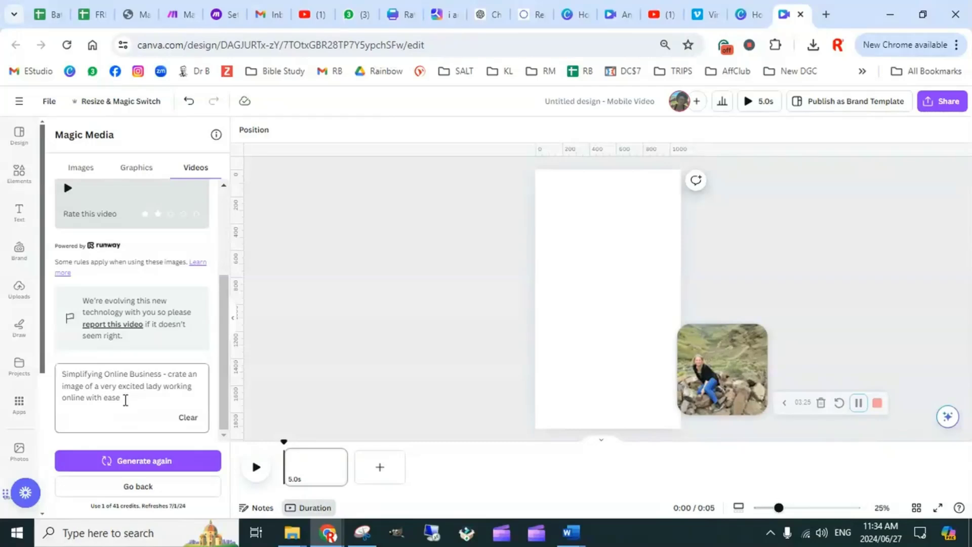
drag(125, 399, 63, 378)
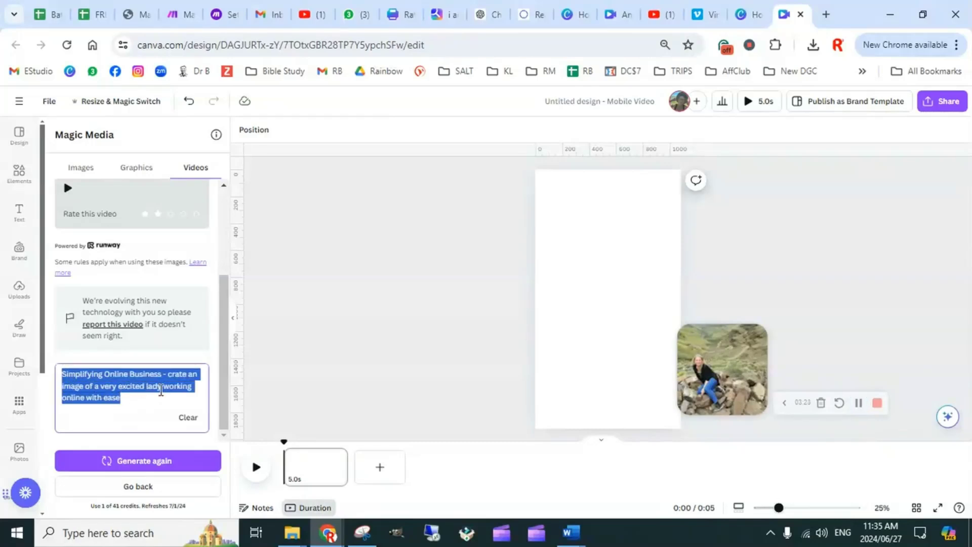
scroll(150, 390, up, 3)
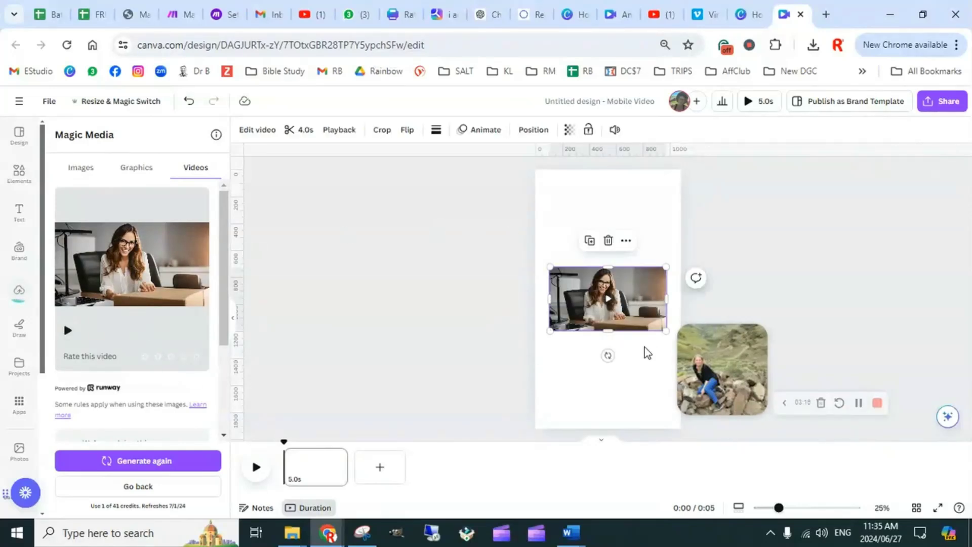
right_click(580, 299)
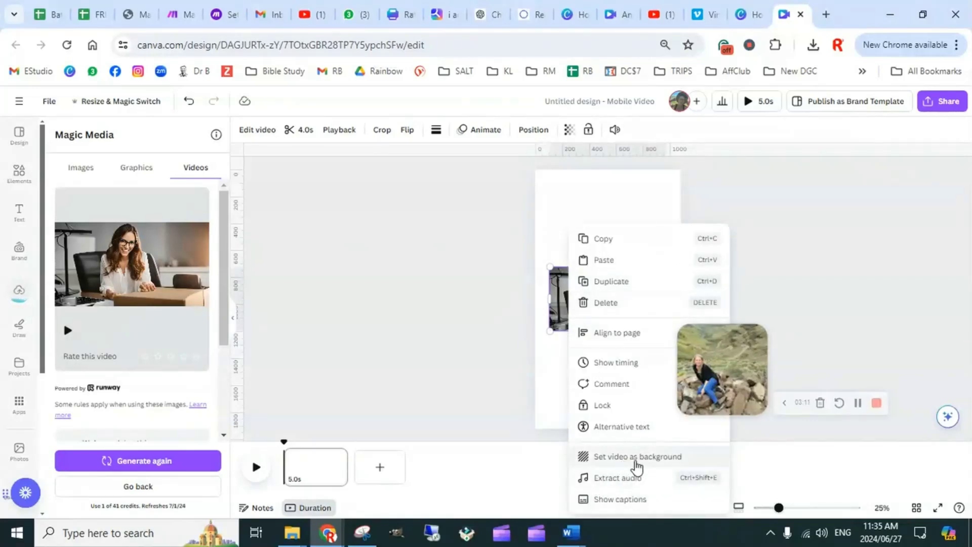
click(636, 458)
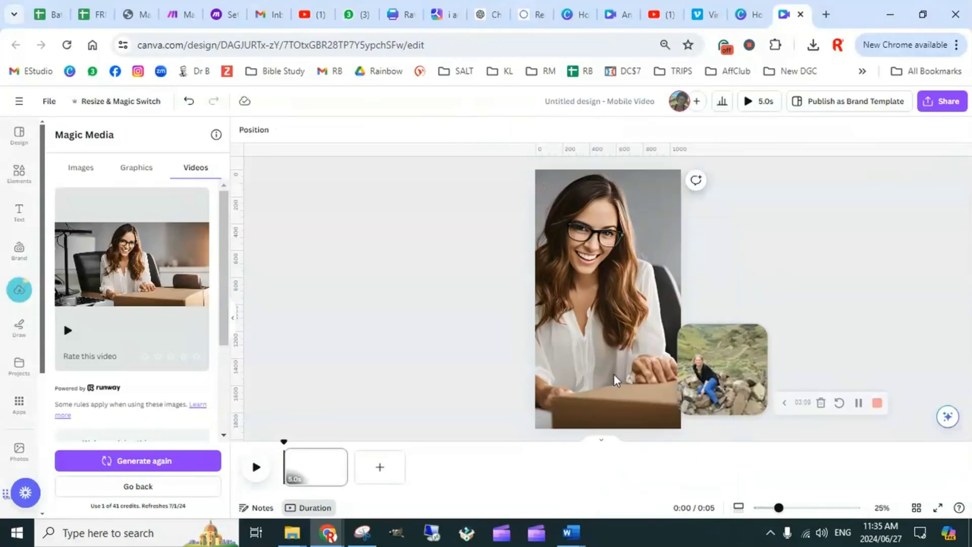
Reposition the background video within its crop frame, shifting it right to show more of the woman's desk and laptop
double_click(621, 317)
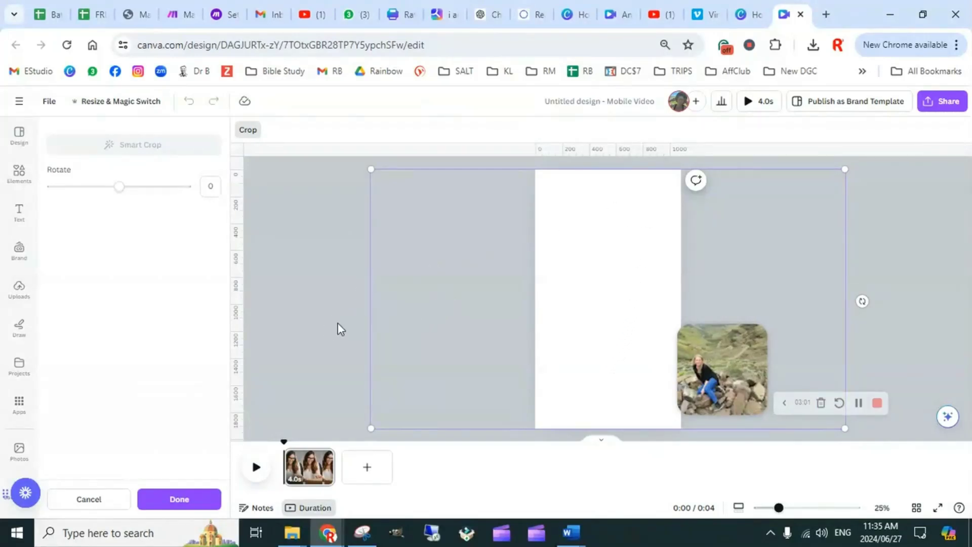
click(310, 262)
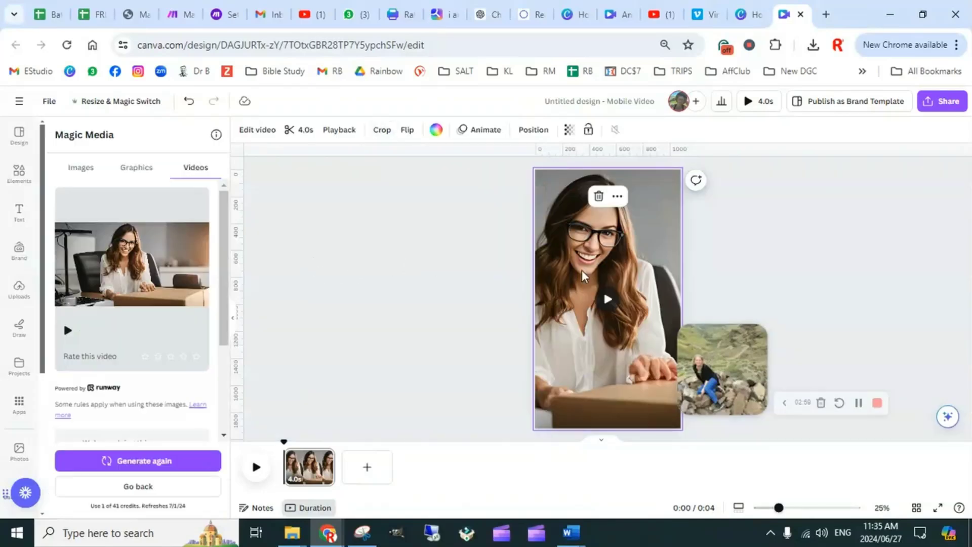
double_click(579, 318)
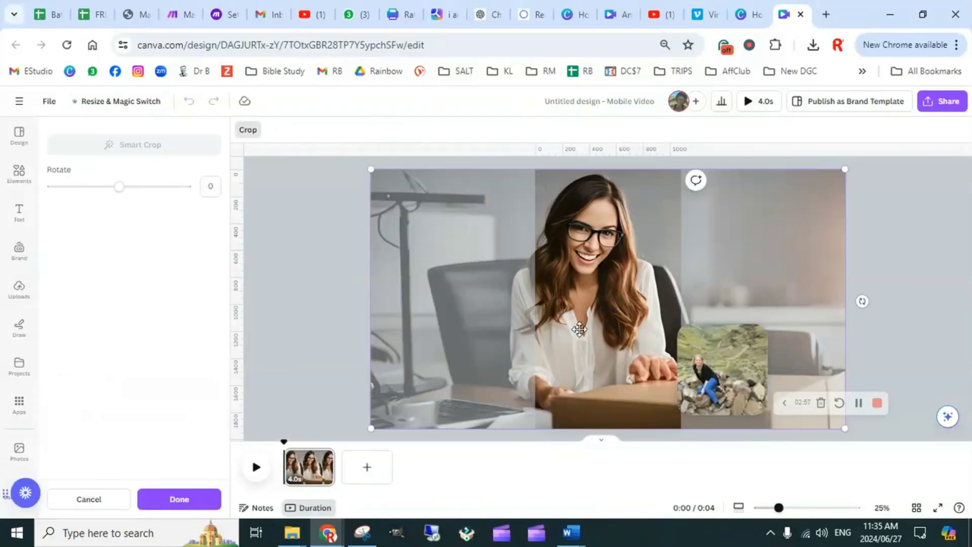
drag(642, 377, 705, 373)
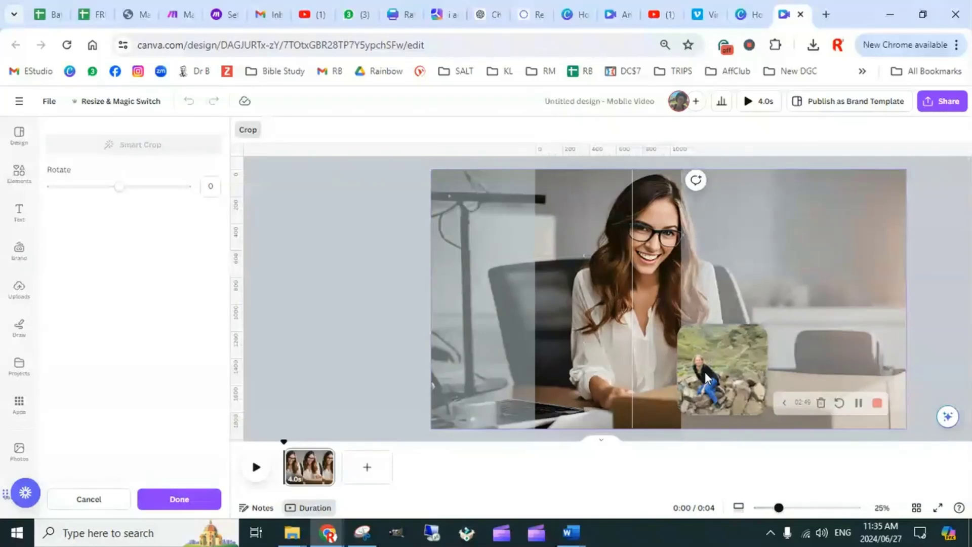
click(358, 289)
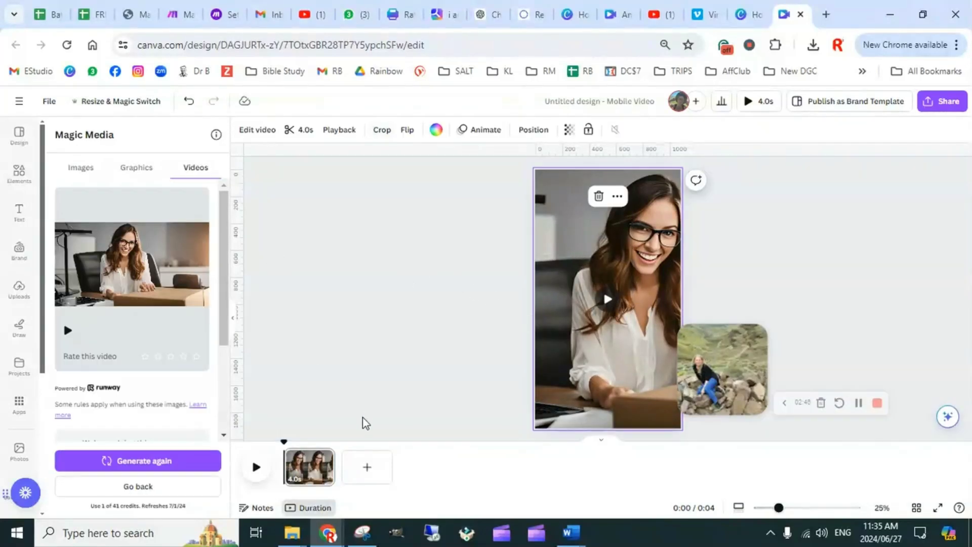
Add a blank second page to the reel and move the playhead onto it
click(366, 470)
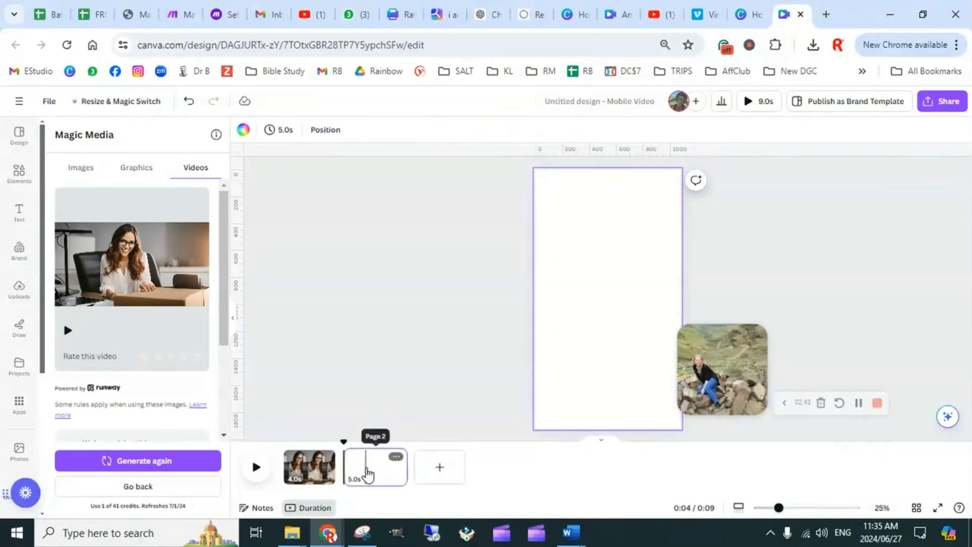
click(368, 475)
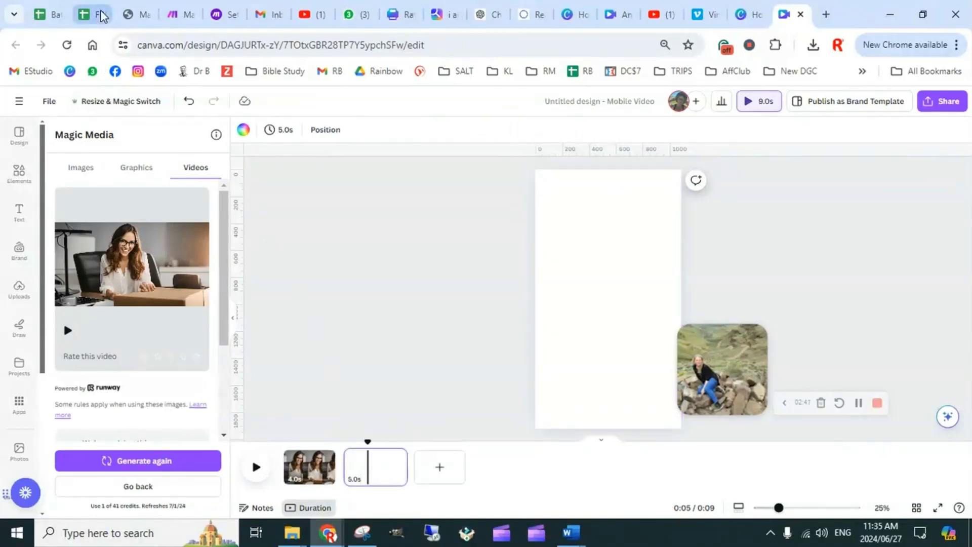
Switch to the Batch Content Prompts spreadsheet and select the full title text "Simplify Your Success: Online Business Made Easy!" in cell B2
click(52, 15)
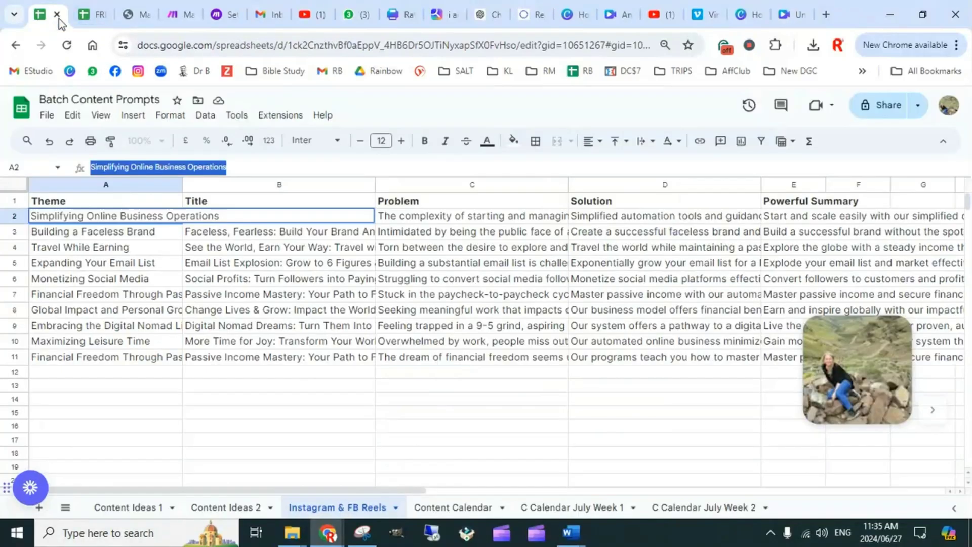
click(296, 390)
click(272, 217)
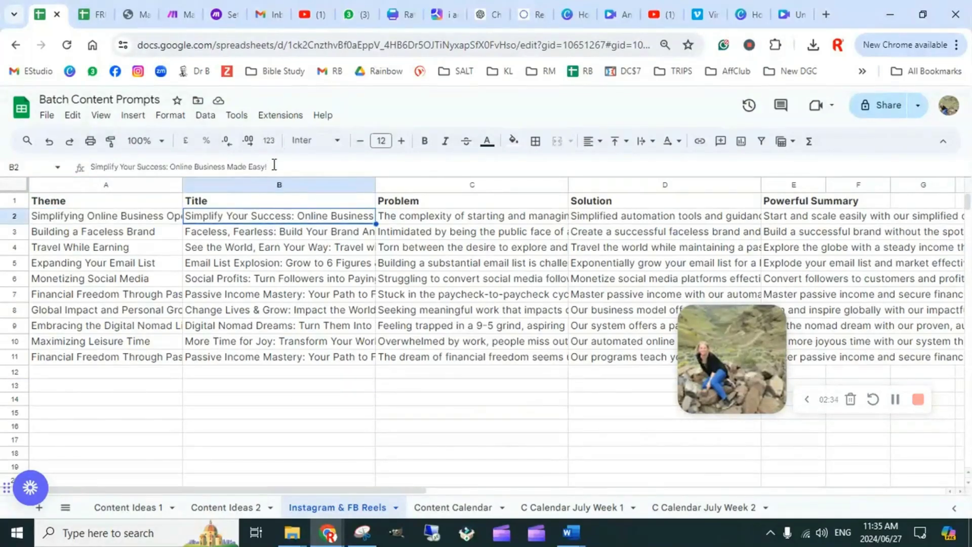
drag(274, 165, 69, 170)
key(ctrl+c)
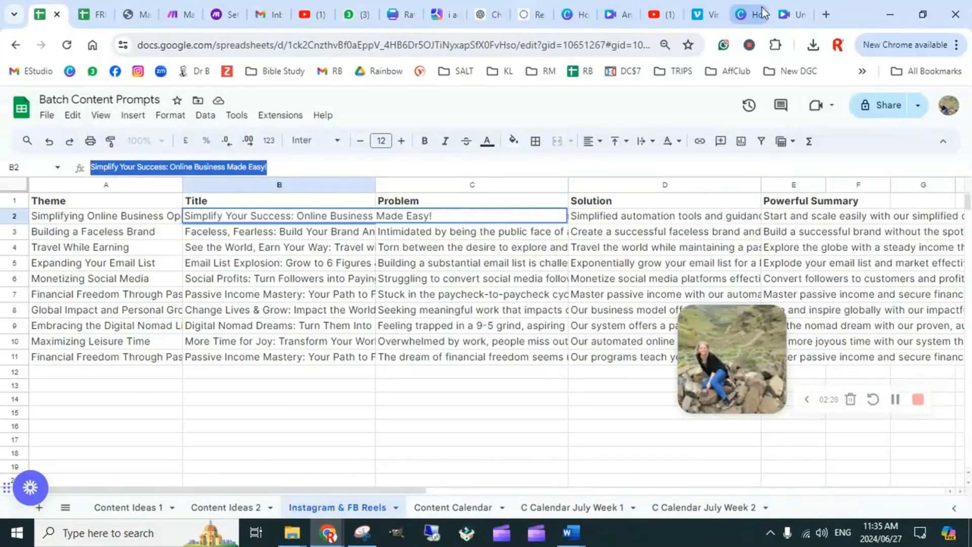
Return to the Canva design and replace the Magic Media video prompt with the copied title "Simplify Your Success: Online Business Made Easy!"
click(789, 14)
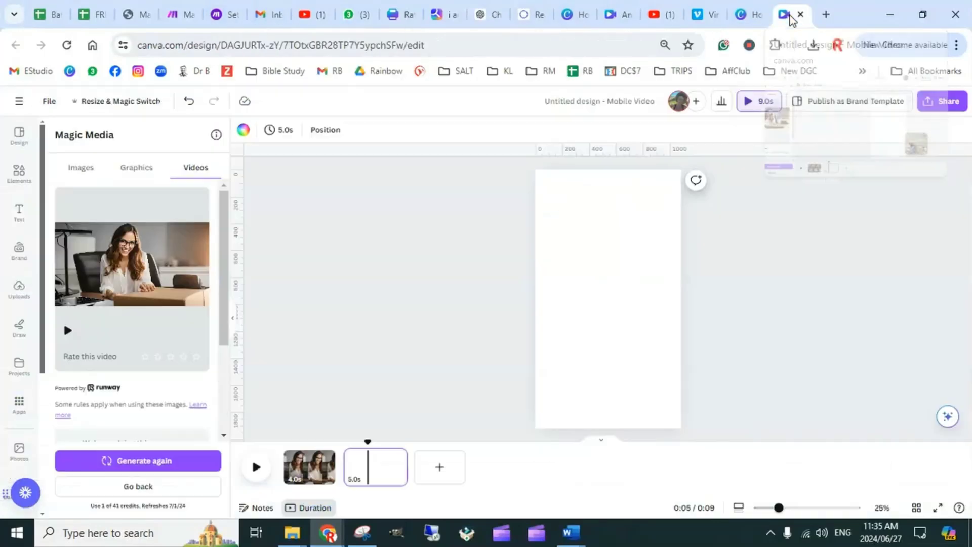
scroll(130, 387, down, 3)
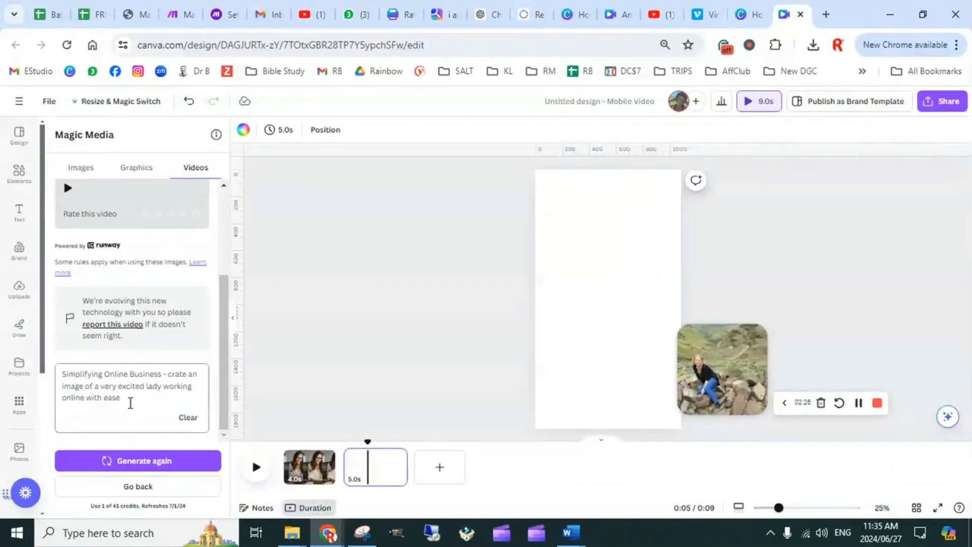
drag(129, 402, 55, 378)
key(ctrl+v)
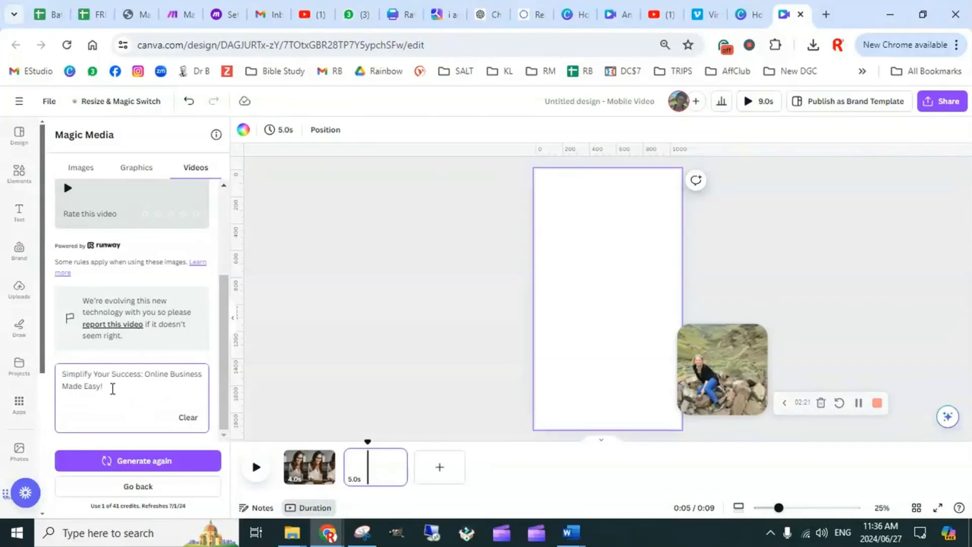
Extend the video prompt with "create a video of a lady who is super happy because her business is so successful and easy"
text(c)
text(reate a video of a)
text(o)
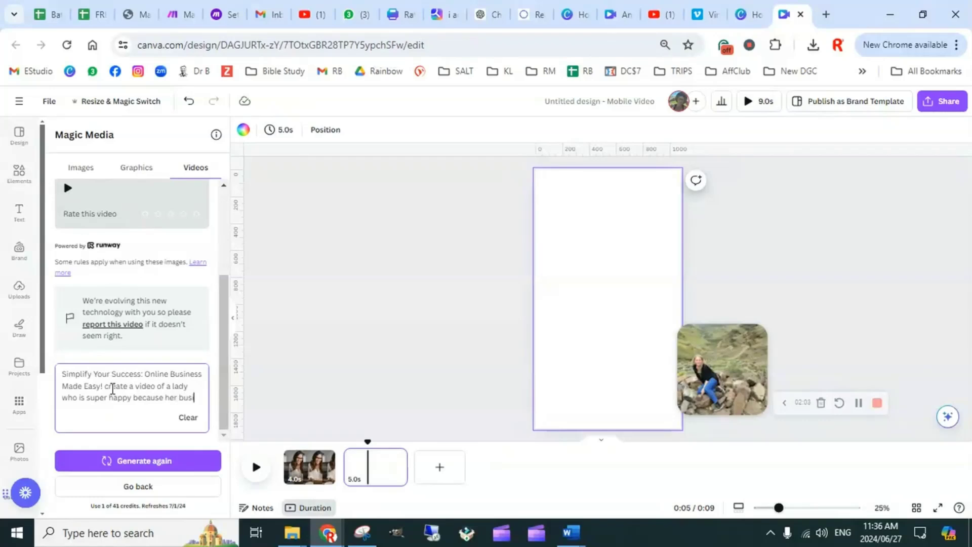
text(iness)
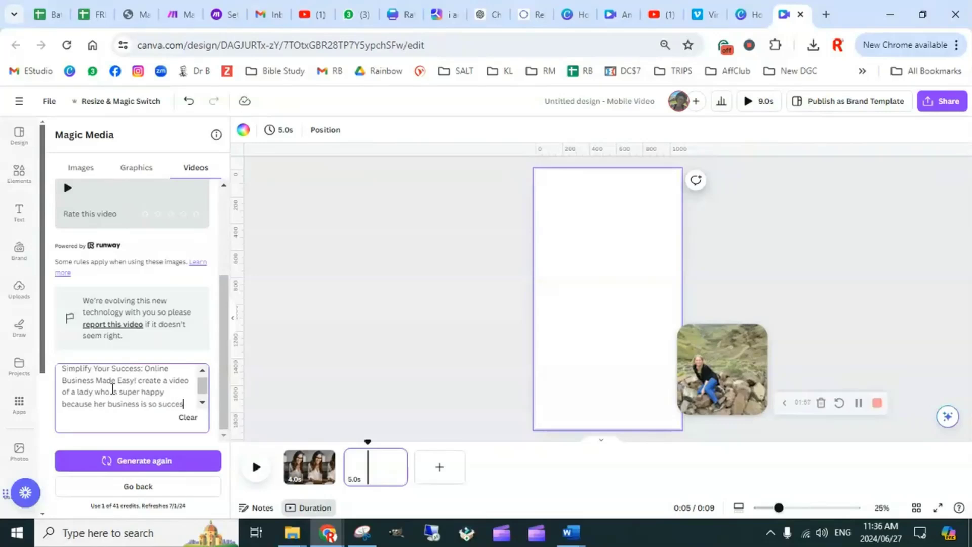
text(is so successfu)
text(l)
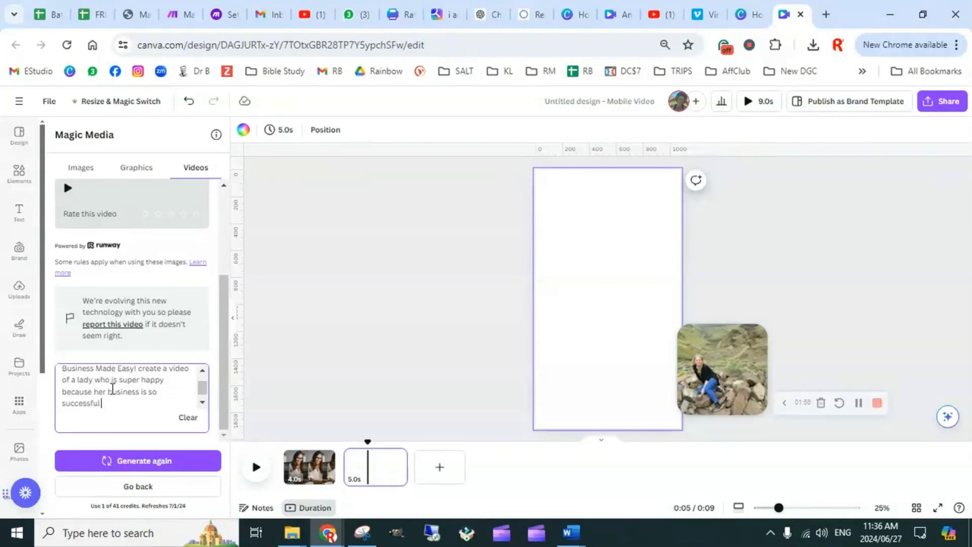
text( and easy)
Review the full Magic Media prompt from start to end, then generate a new video from it
scroll(166, 402, up, 2)
scroll(152, 394, down, 2)
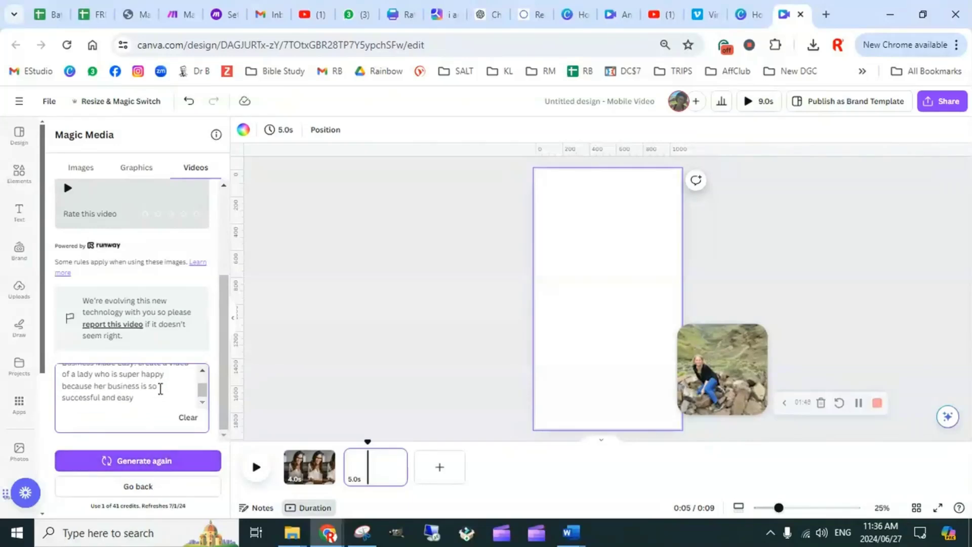
scroll(151, 397, up, 2)
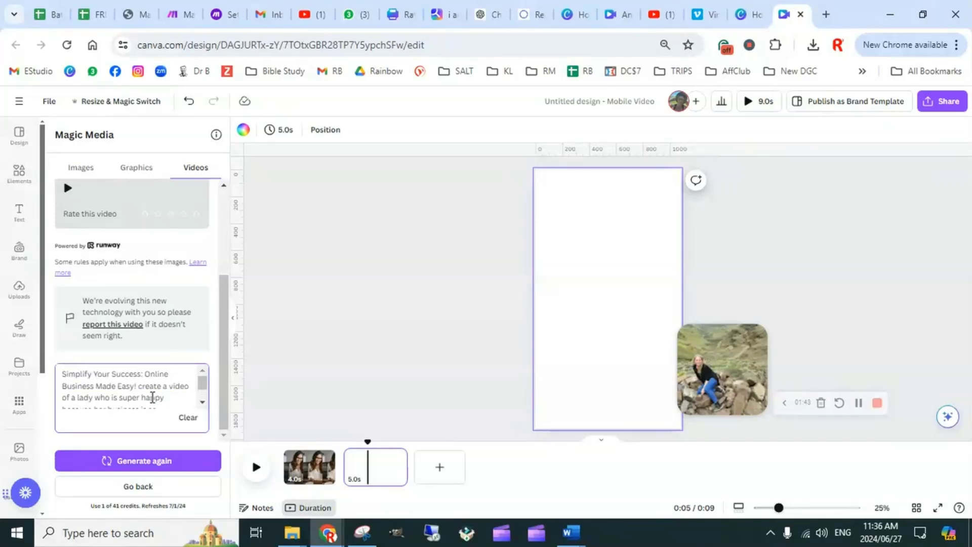
scroll(149, 392, down, 2)
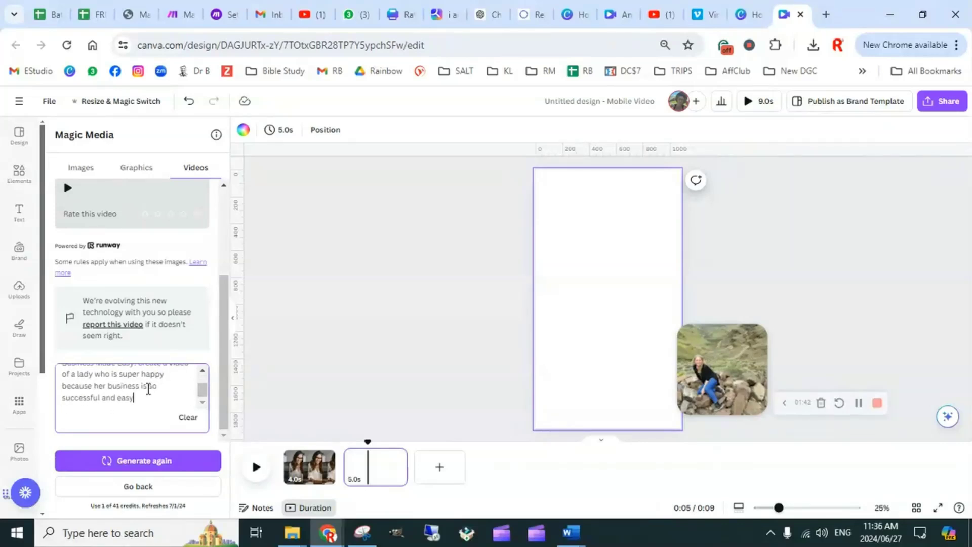
click(148, 463)
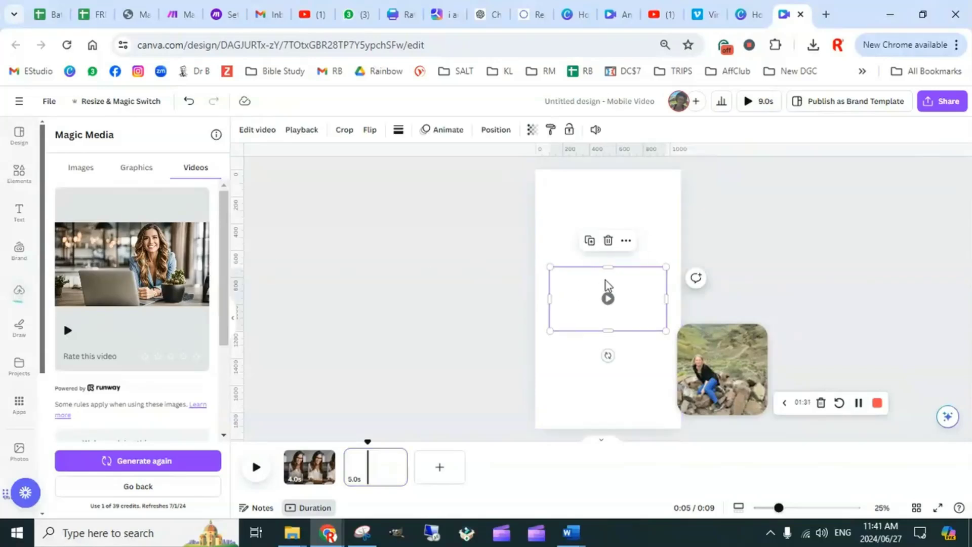
Set the generated video of the smiling woman with the laptop as the second page's background
right_click(566, 298)
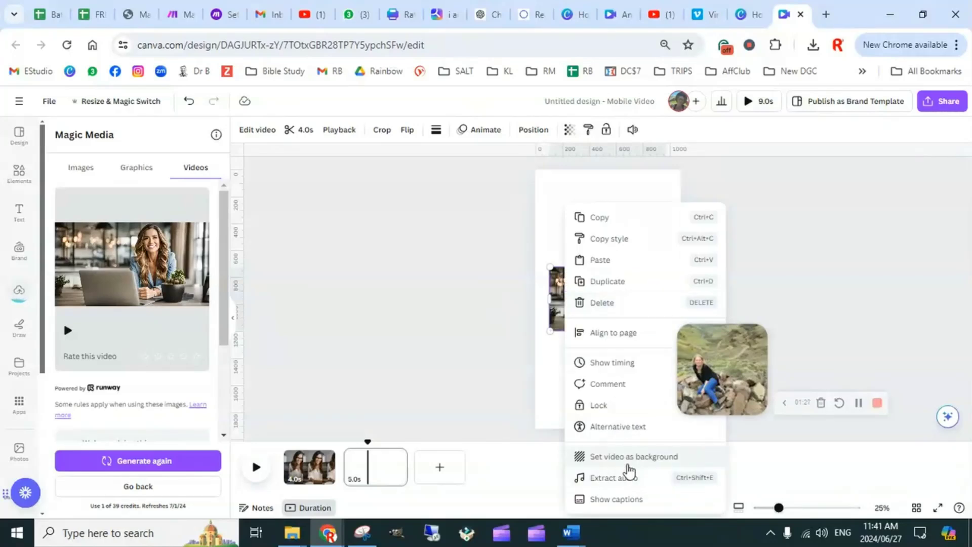
click(631, 458)
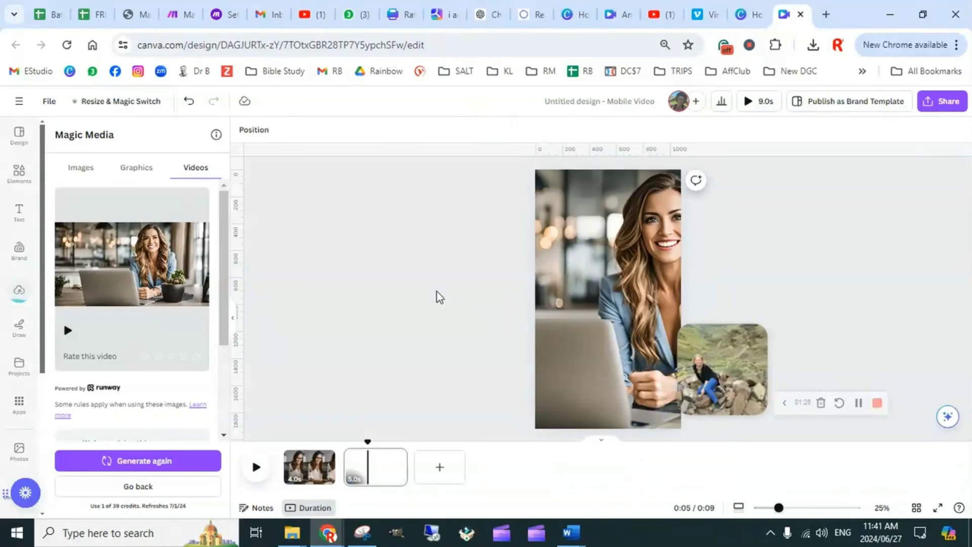
click(613, 293)
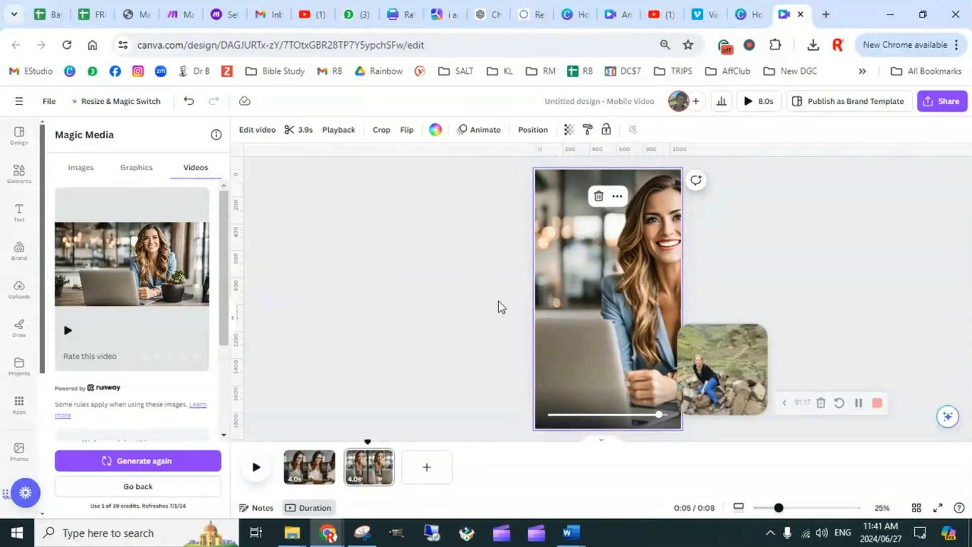
click(466, 290)
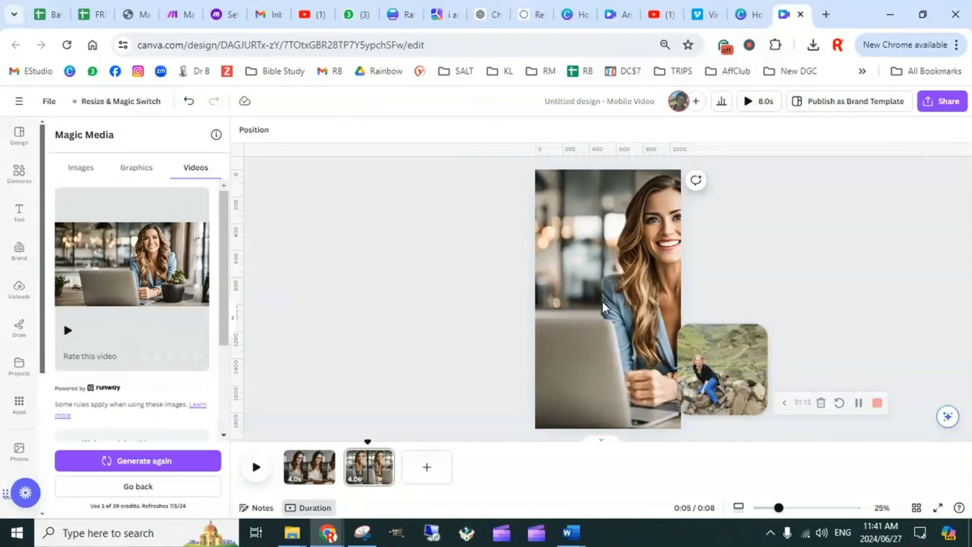
Shift the second page's background video slightly left within its crop frame to show more of the woman
click(611, 287)
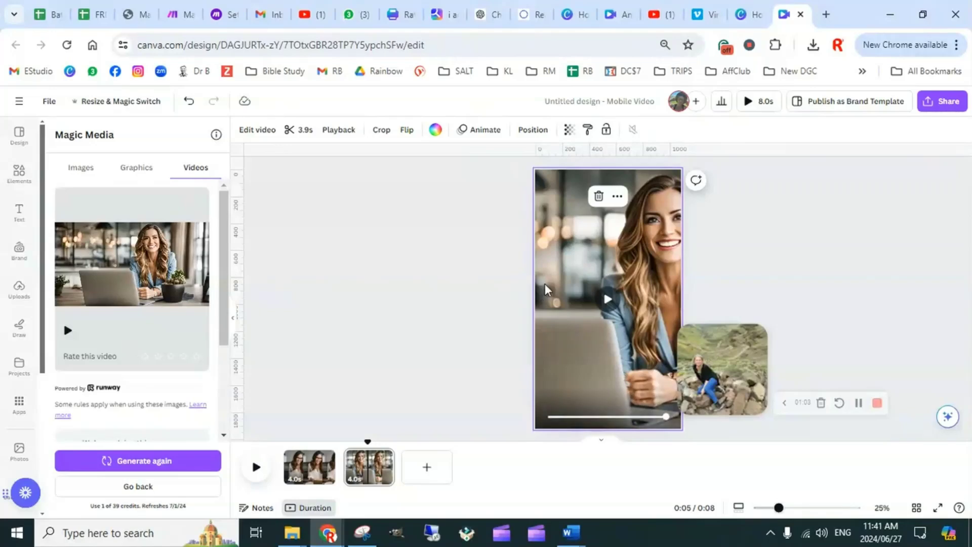
double_click(570, 263)
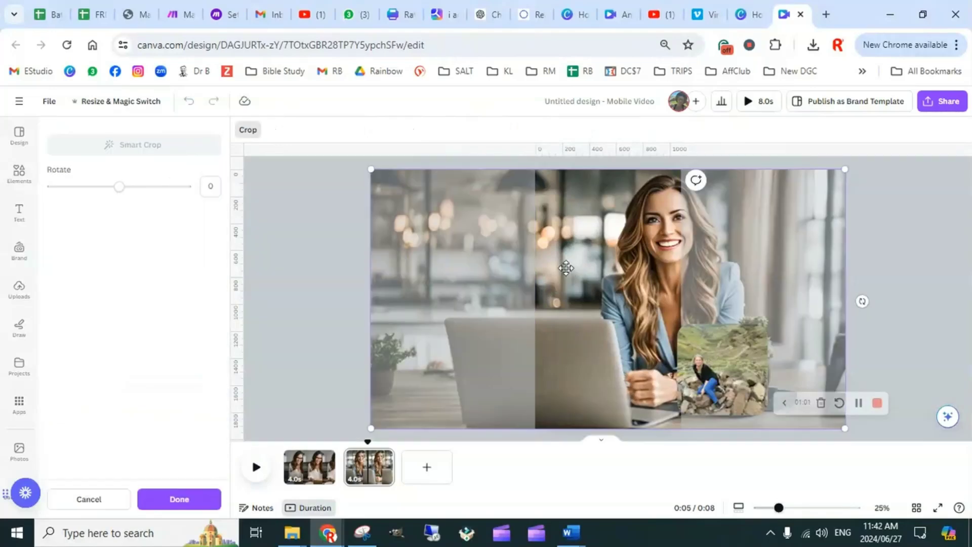
drag(562, 254, 540, 254)
click(883, 253)
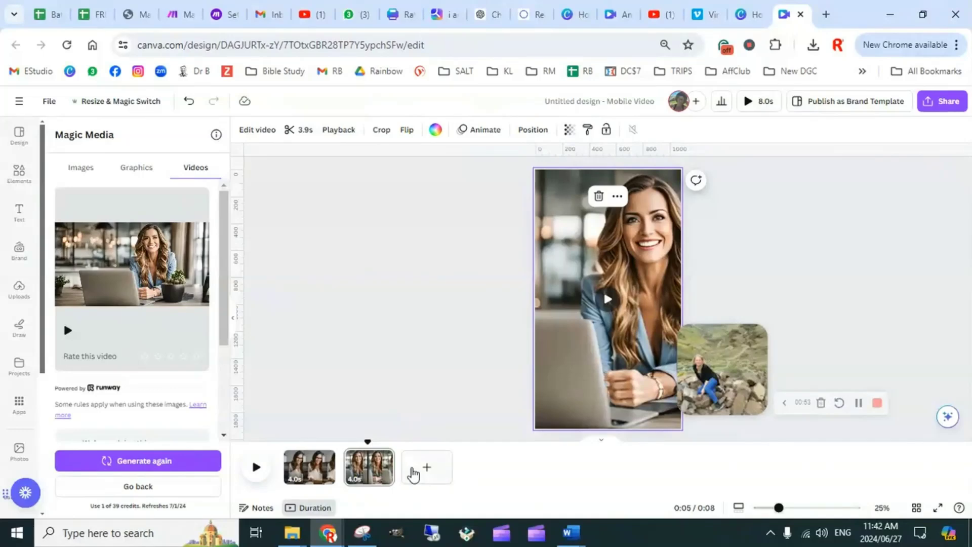
Add a blank third page to the reel, then select the full problem text in cell C2 of the Batch Content Prompts spreadsheet
click(420, 472)
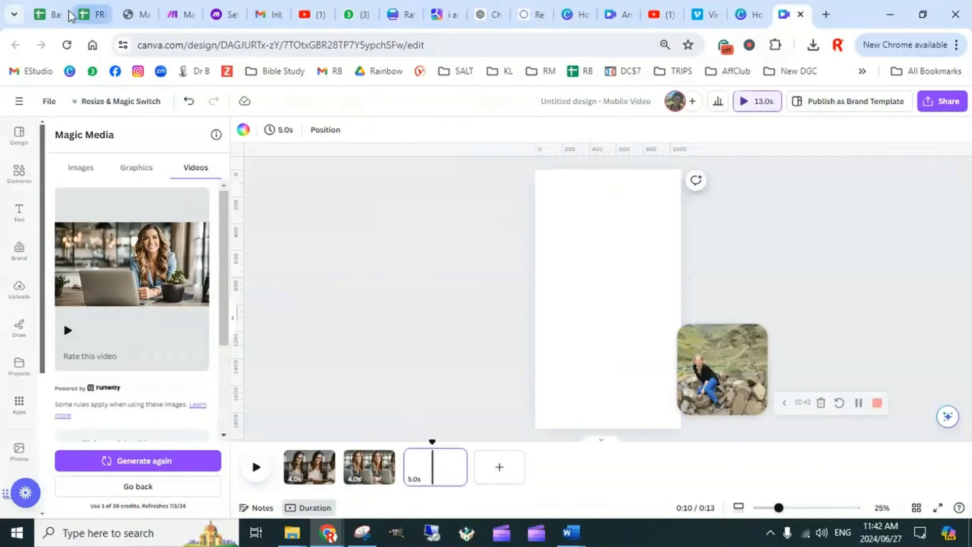
click(51, 14)
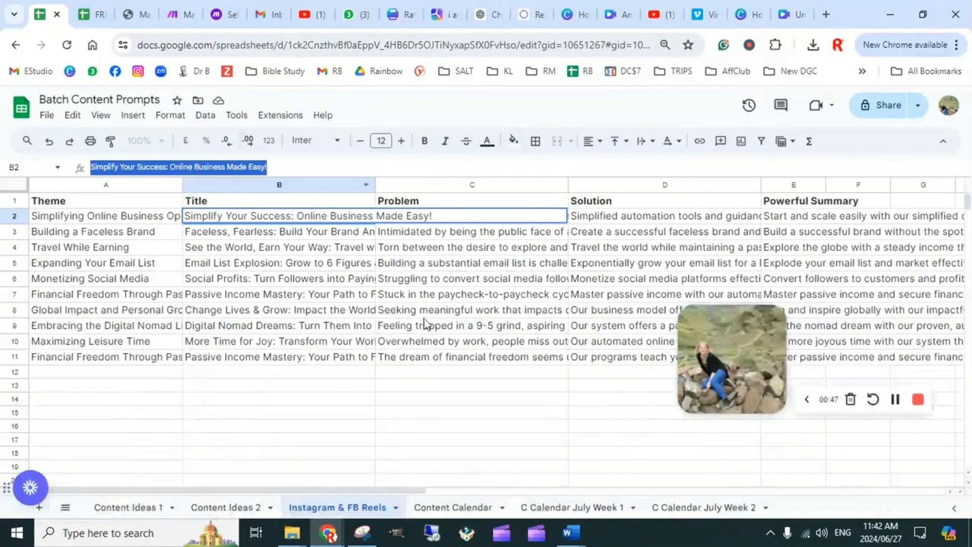
click(456, 412)
click(469, 220)
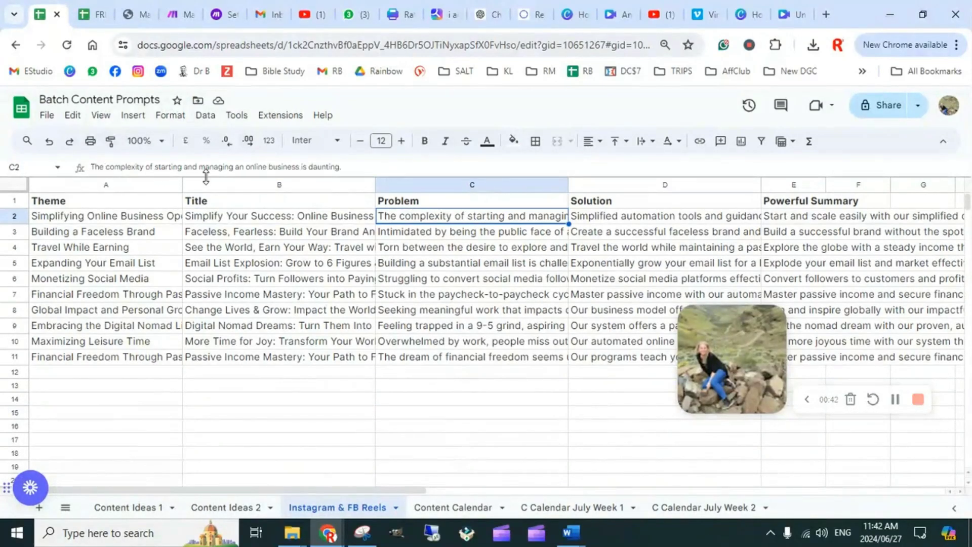
drag(347, 166, 44, 174)
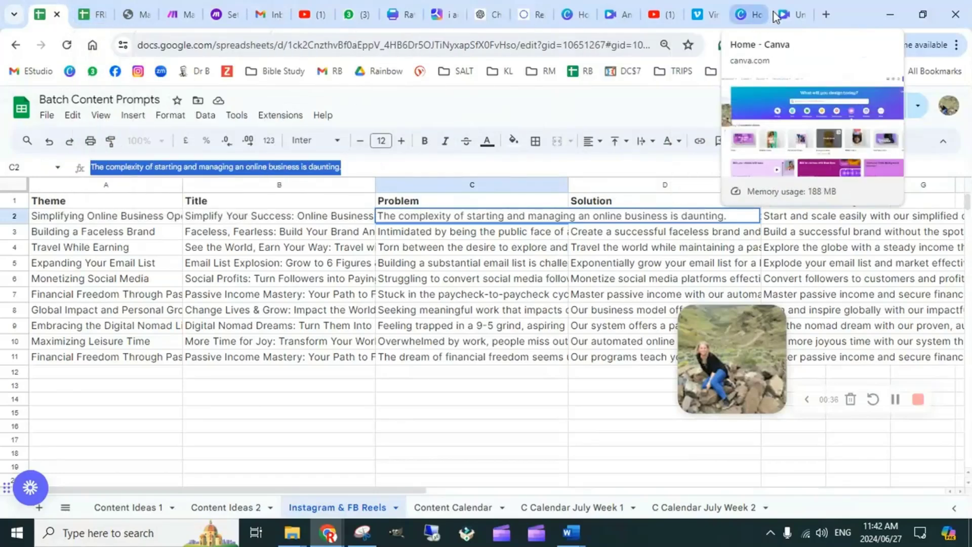
Return to the Canva design and replace the video prompt with "The complexity of starting and managing an online business is daunting."
click(792, 16)
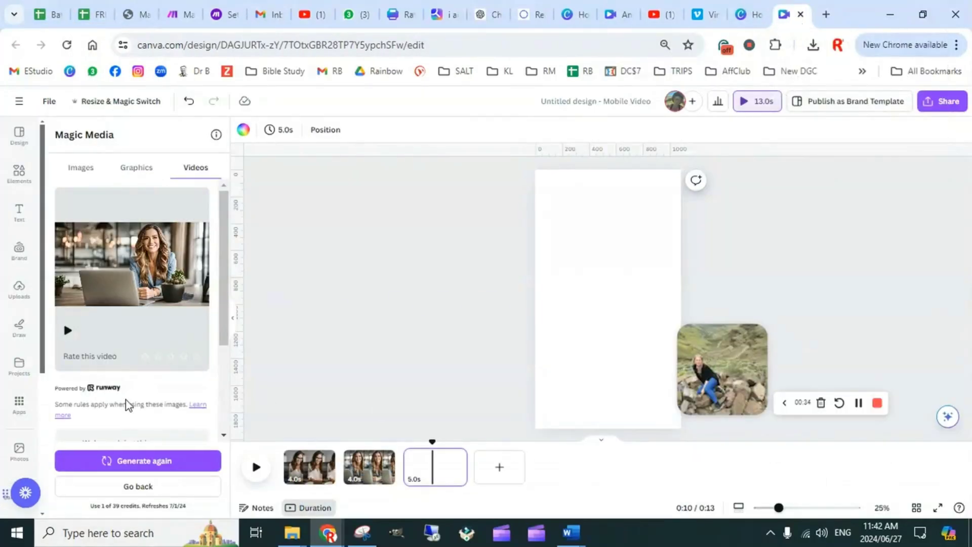
scroll(126, 400, down, 3)
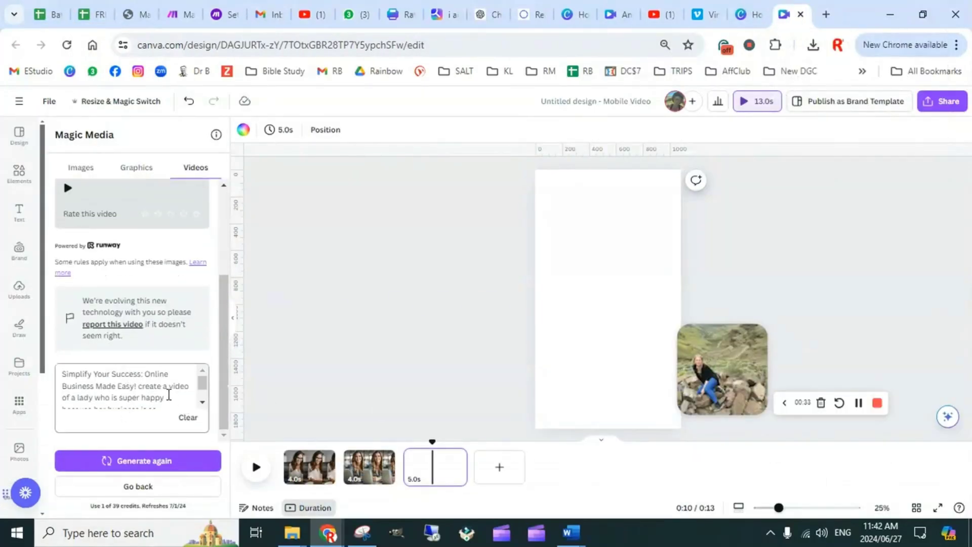
click(116, 388)
key(ctrl+a)
text(The complexity of starting and managing an offline business is daunting.)
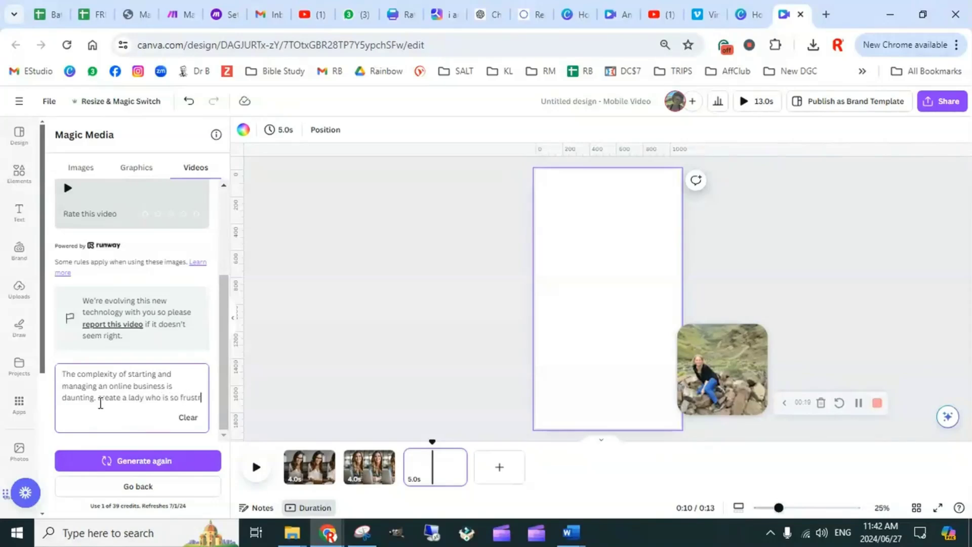
Extend the prompt with "create a lady who is so frustrated with her new business that she just can seem to figure out."
text(ated with her new bus)
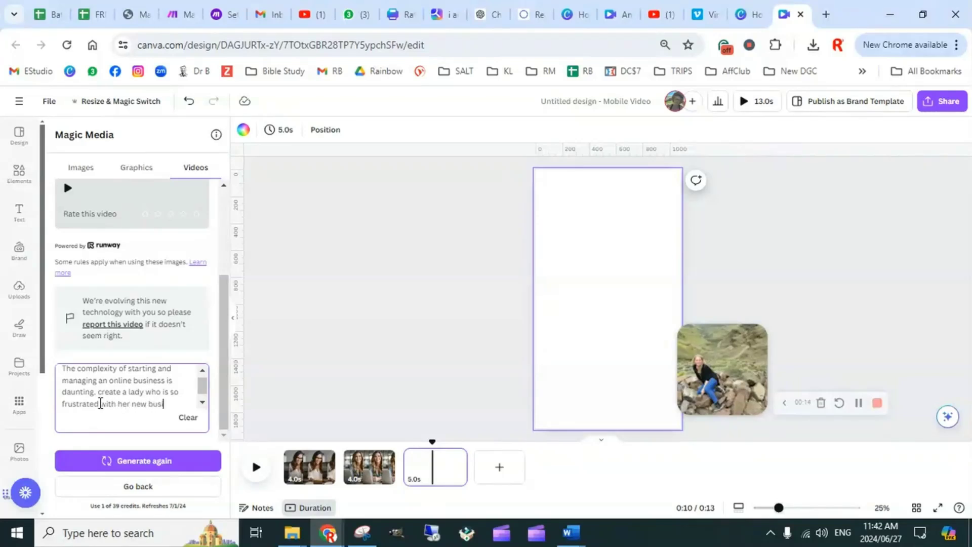
text(hat)
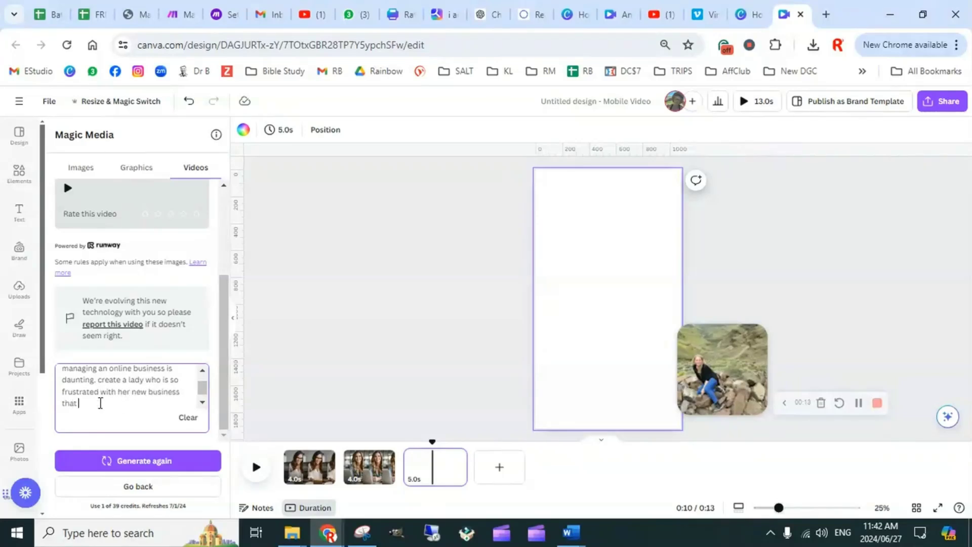
text( she just can seem t)
text(o figure)
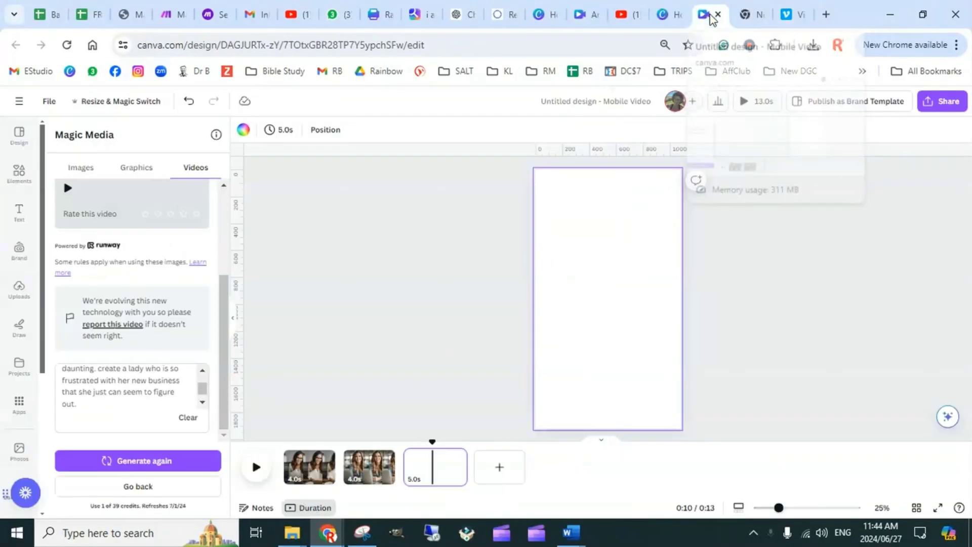
Add "She just cant seem to fit the puzzle pieces together" to the end of the prompt and generate the video
click(91, 404)
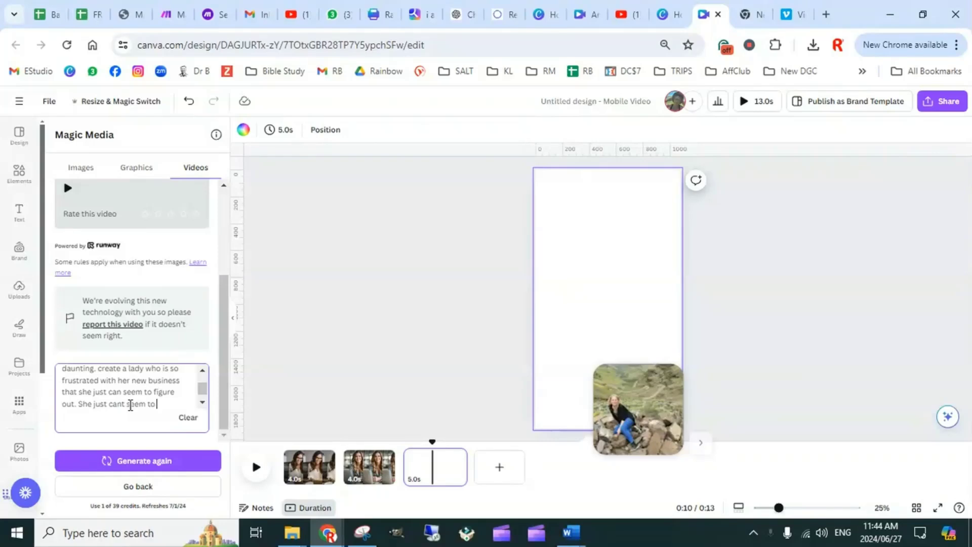
text(uzzle pieces together)
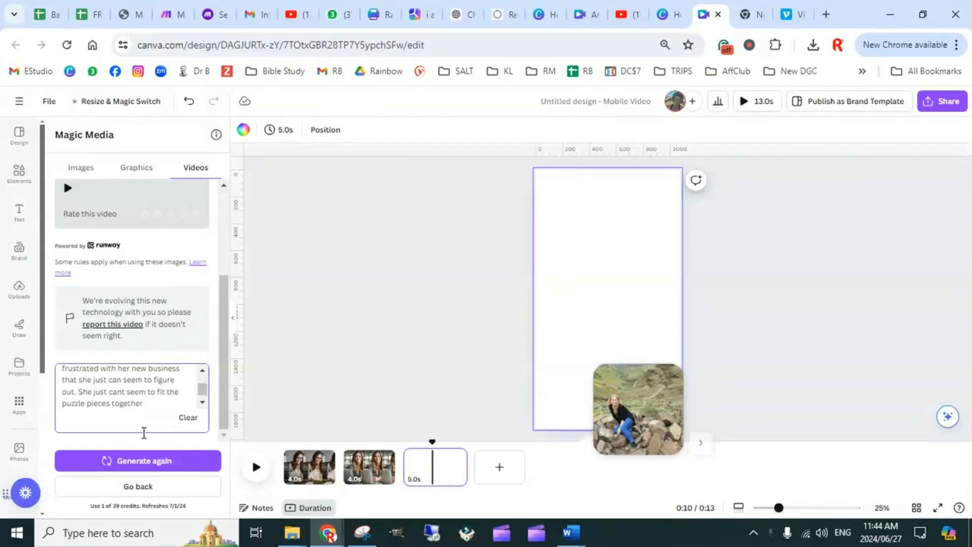
click(147, 461)
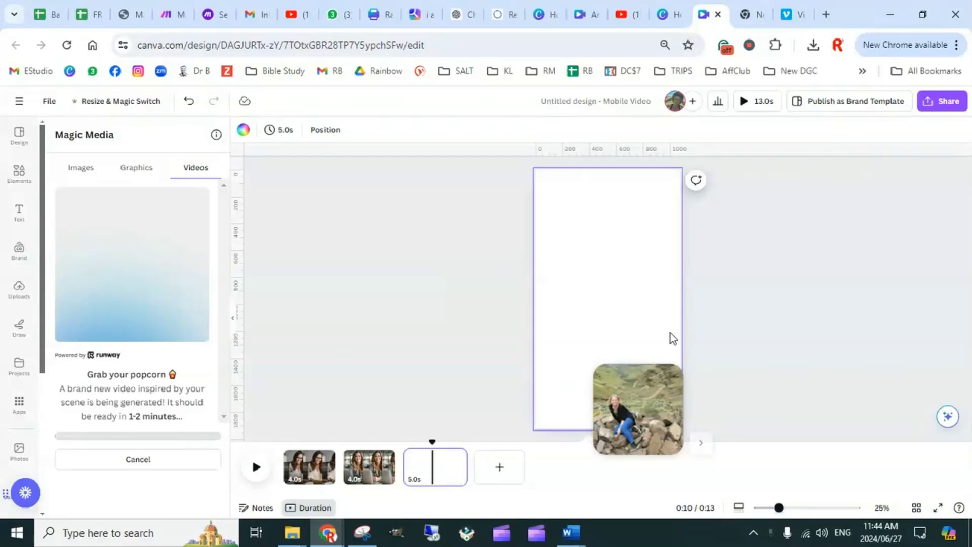
click(701, 443)
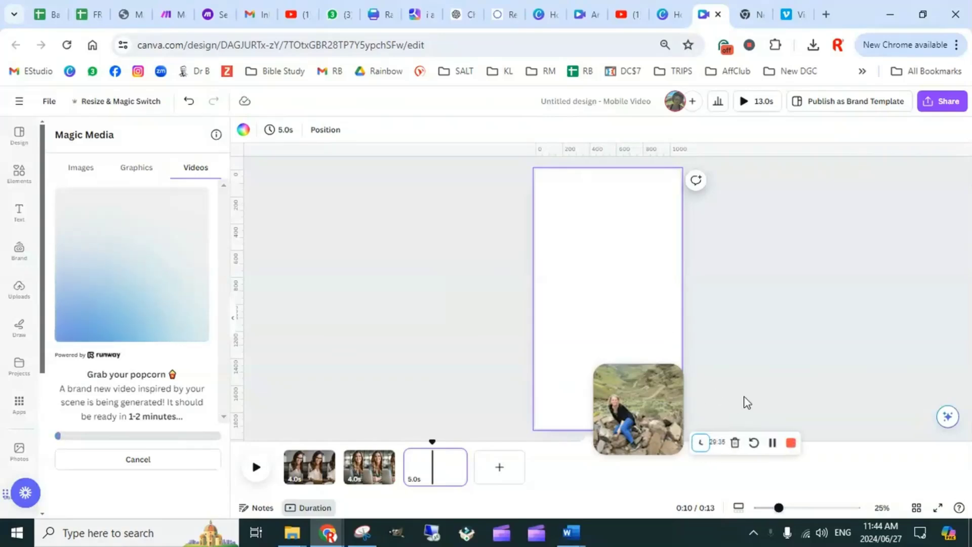
click(774, 443)
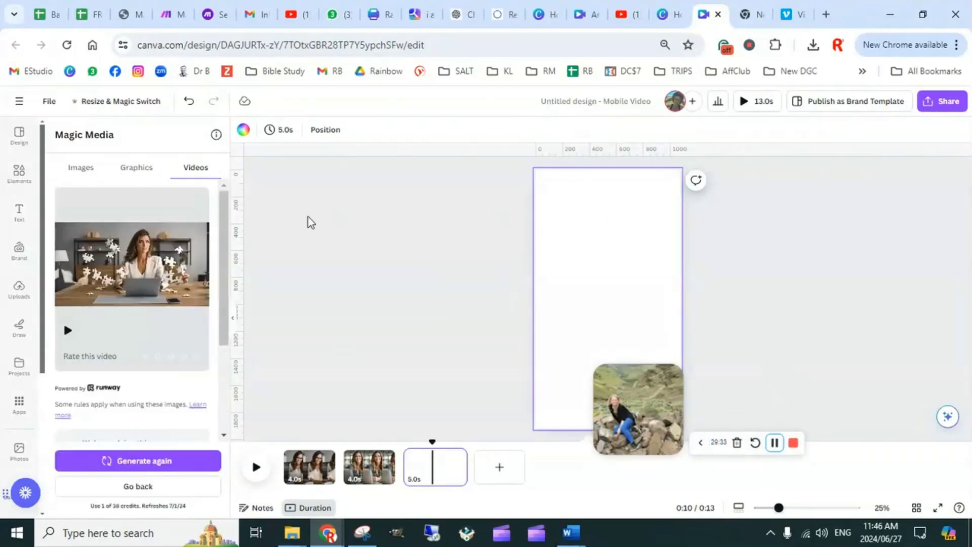
Insert the generated puzzle-pieces video on the blank third page and set it as the page background
mouse_move(151, 292)
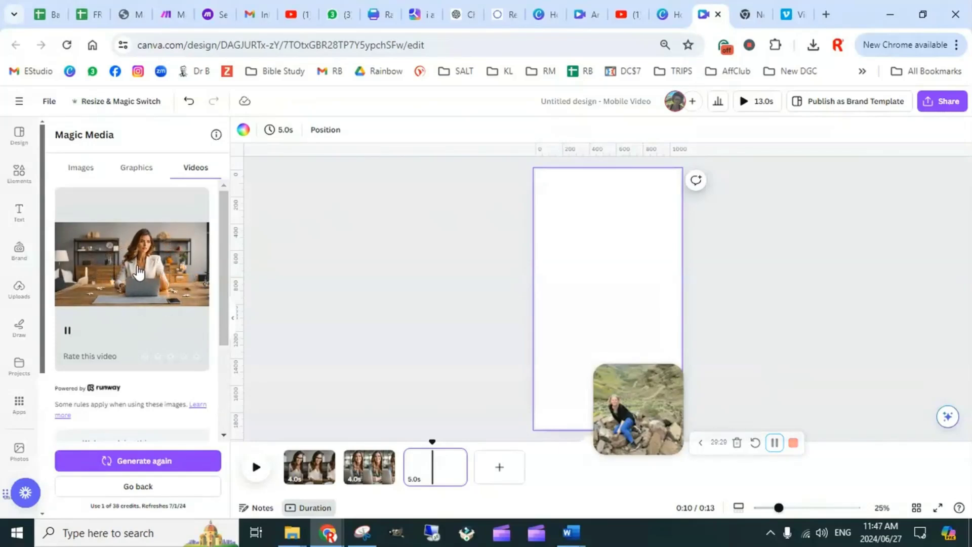
click(139, 273)
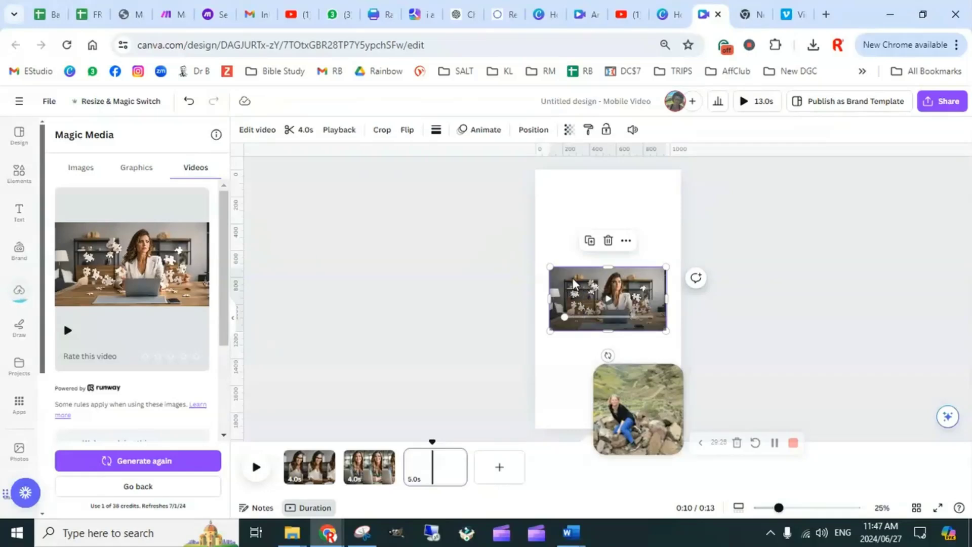
right_click(639, 286)
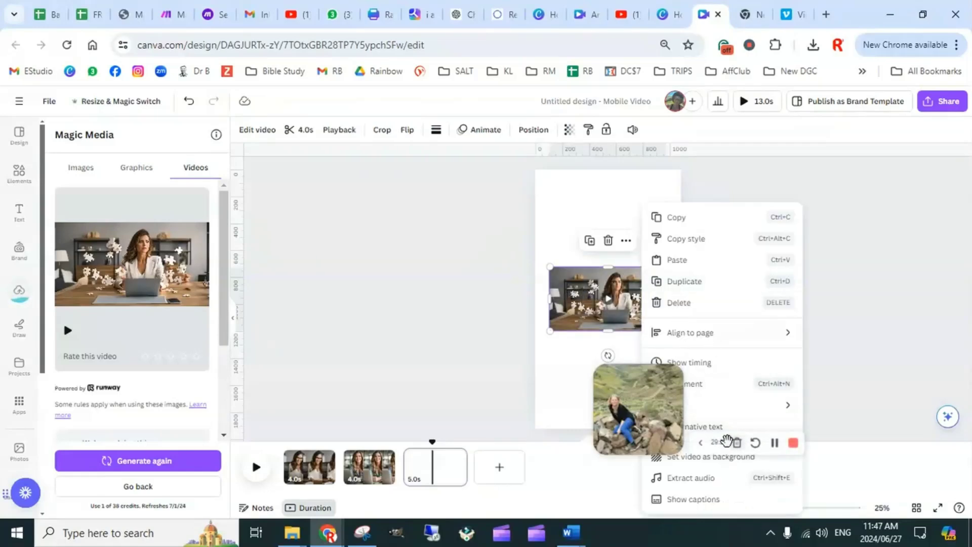
click(862, 300)
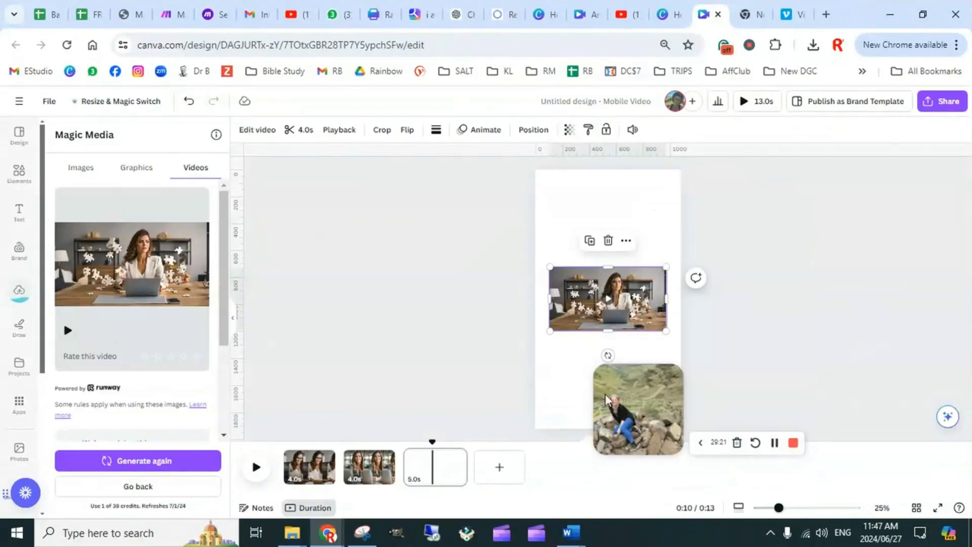
drag(608, 400, 853, 211)
click(862, 248)
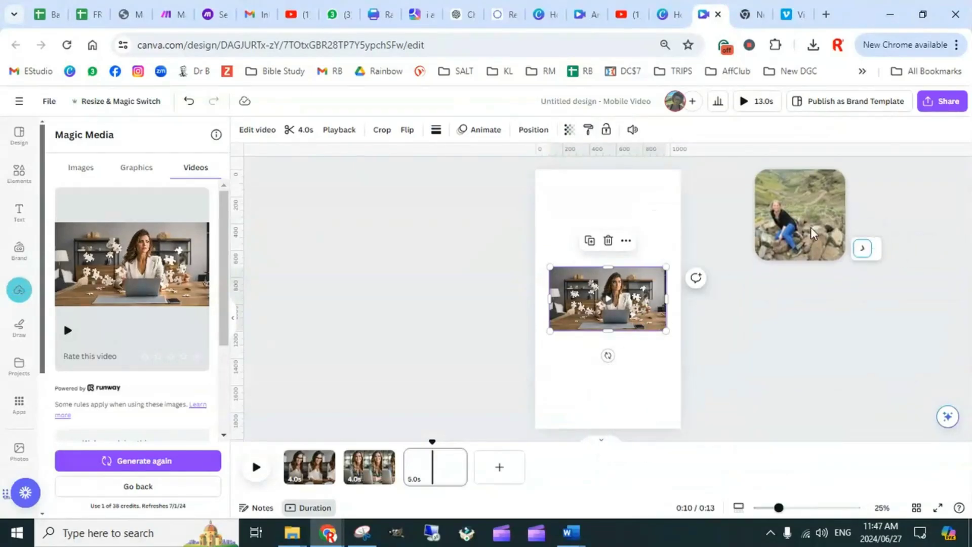
right_click(638, 300)
click(693, 482)
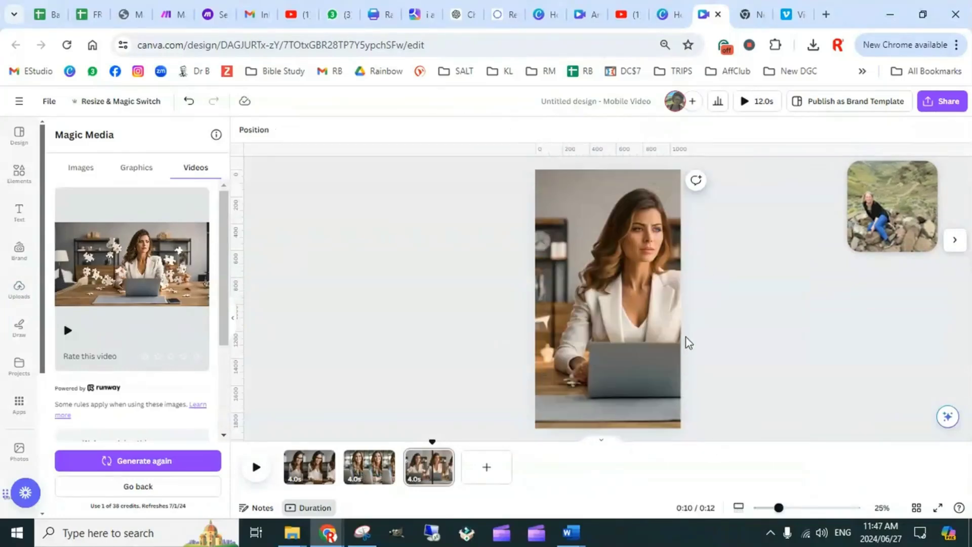
Reposition the third page's background video so the woman and her laptop sit centred in the frame, and play it
click(616, 314)
click(607, 301)
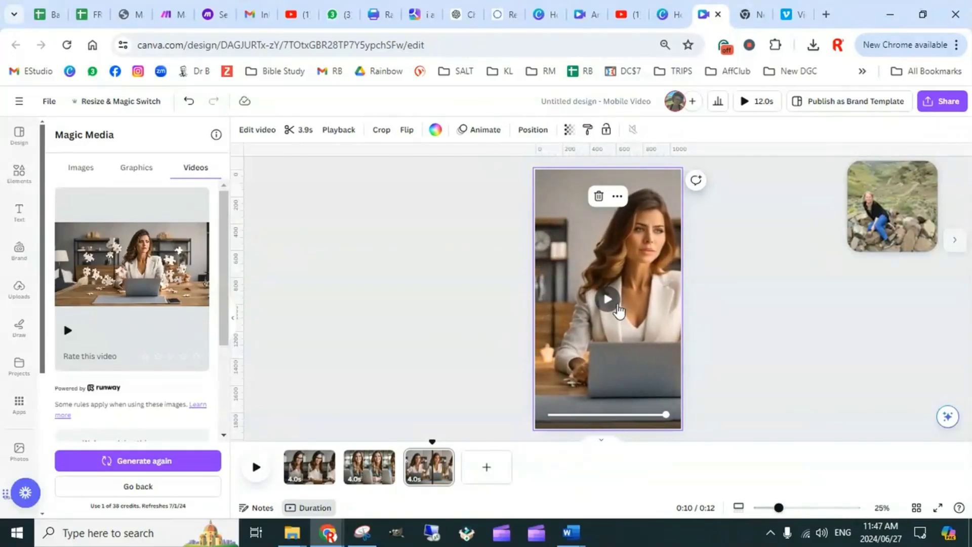
double_click(622, 323)
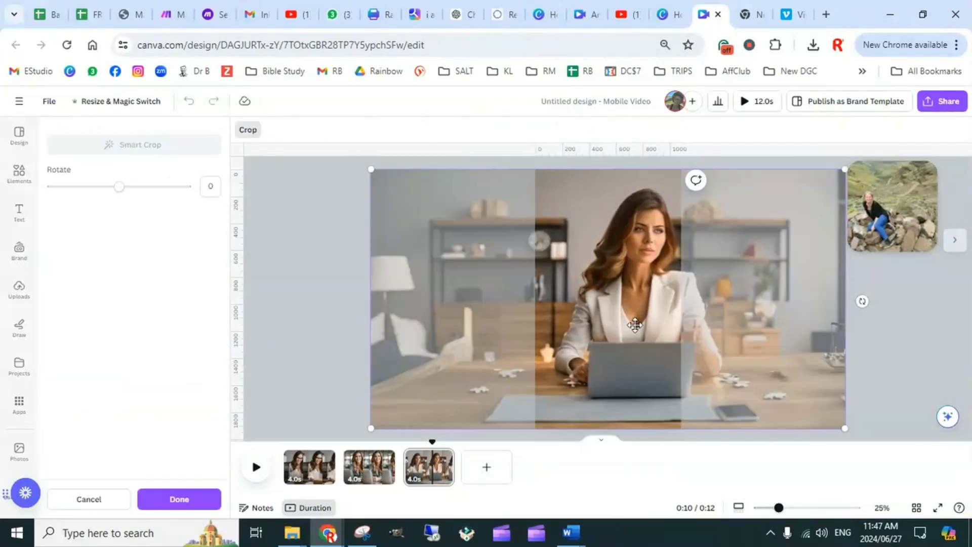
drag(622, 334, 582, 333)
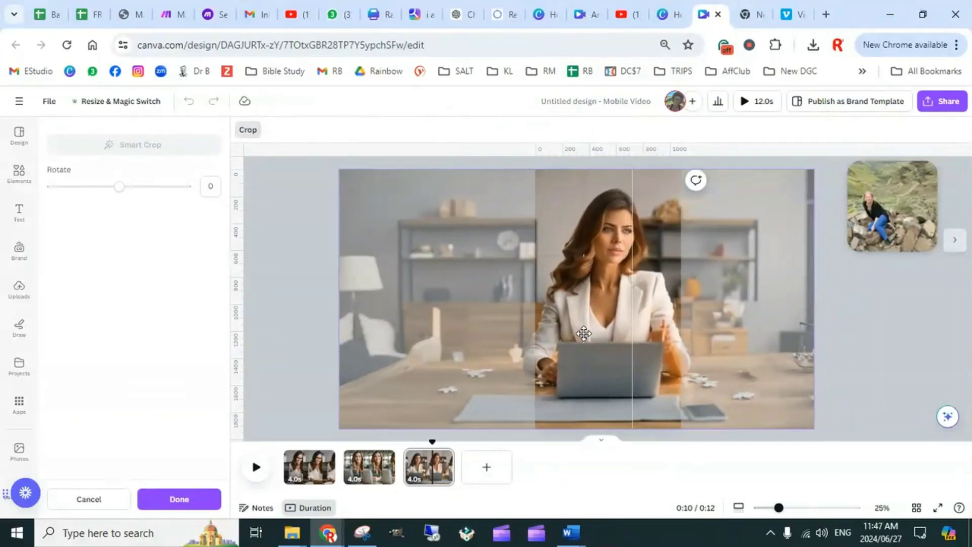
click(859, 326)
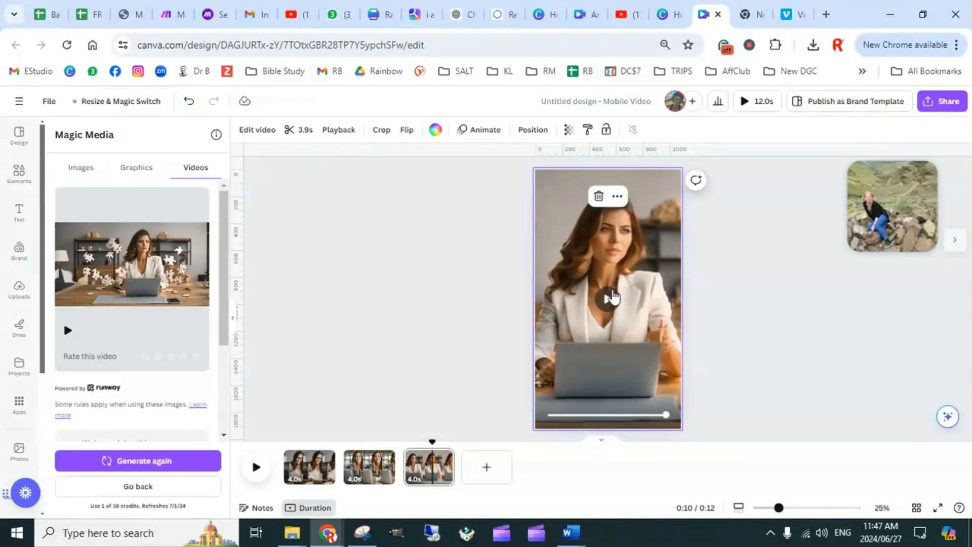
click(607, 301)
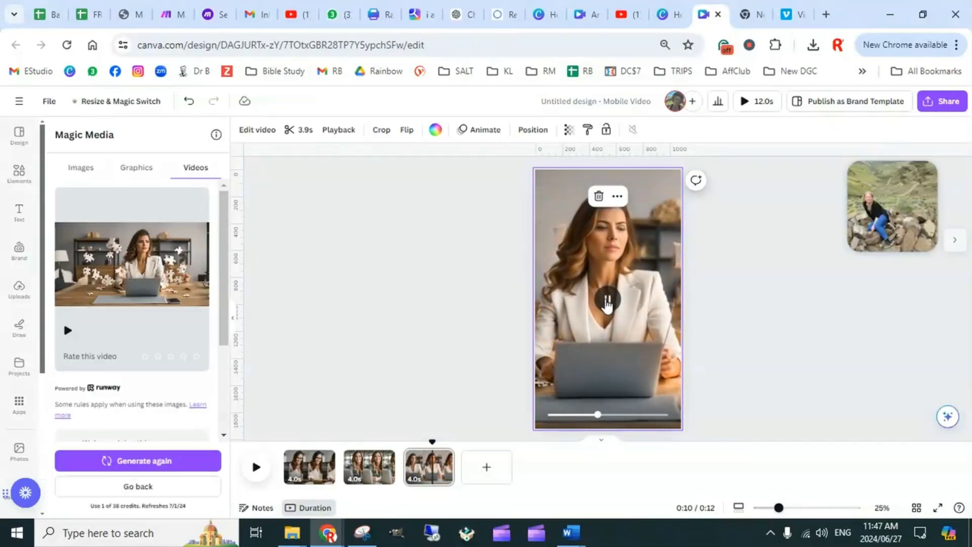
click(718, 274)
Add a blank fourth page to the reel, then select the full solution text in cell D2 of the Batch Content Prompts spreadsheet
click(489, 468)
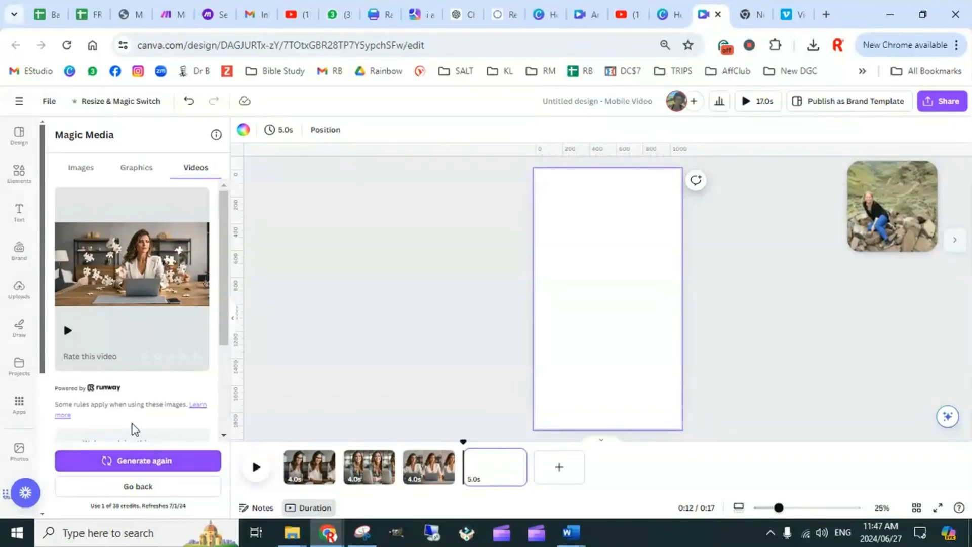
scroll(132, 405, down, 3)
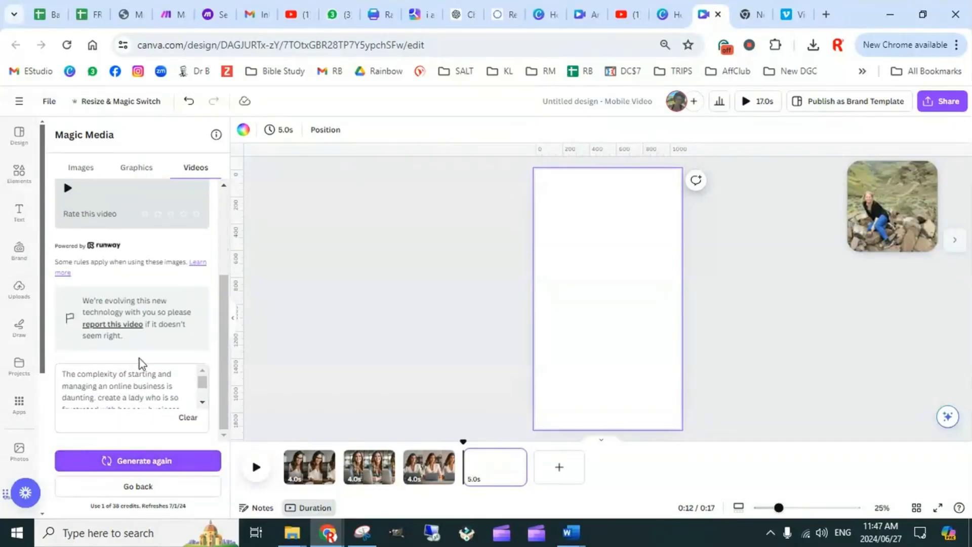
scroll(146, 374, up, 3)
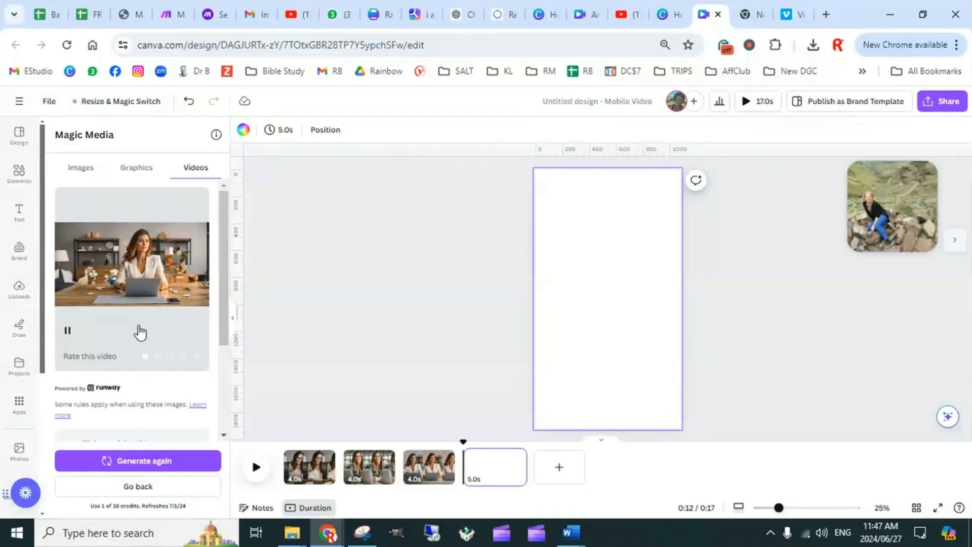
click(47, 21)
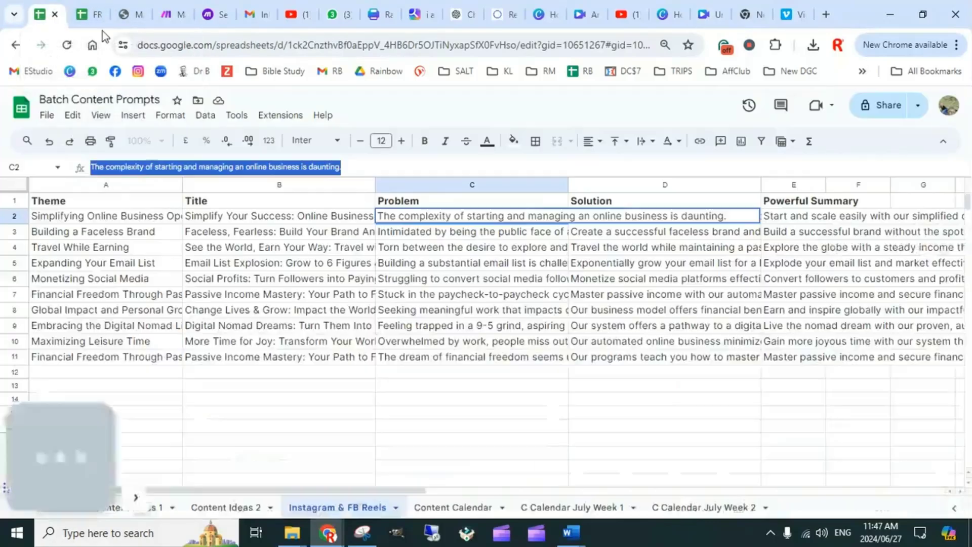
click(661, 397)
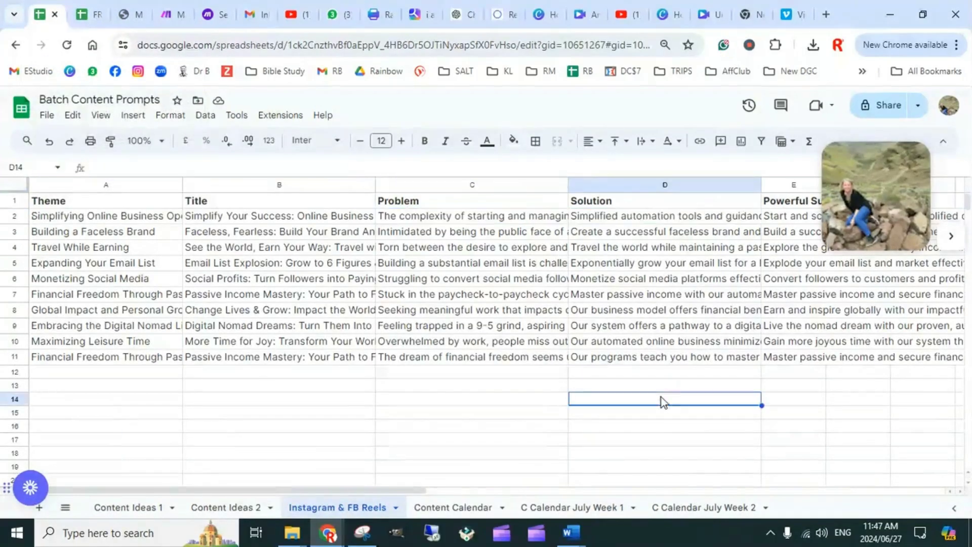
click(651, 221)
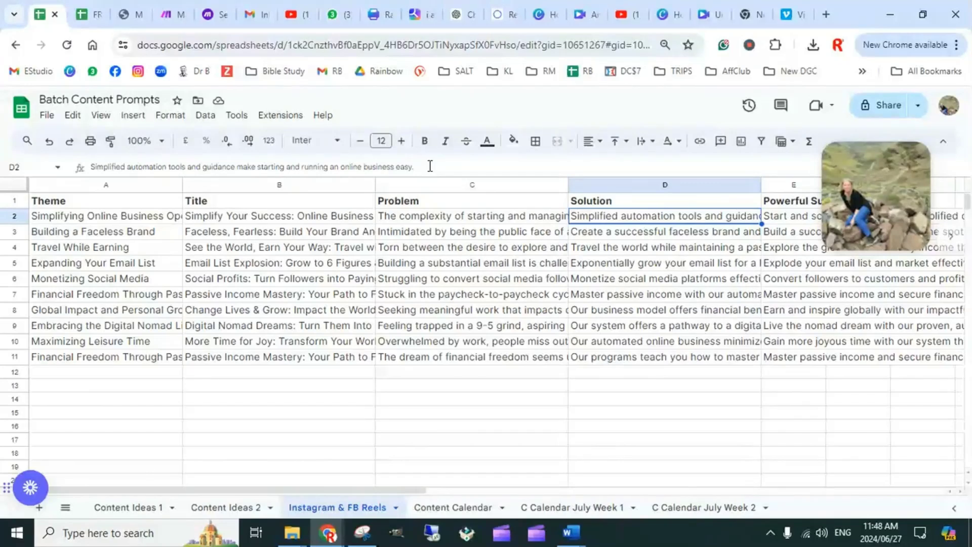
drag(430, 166, 89, 168)
key(ctrl+c)
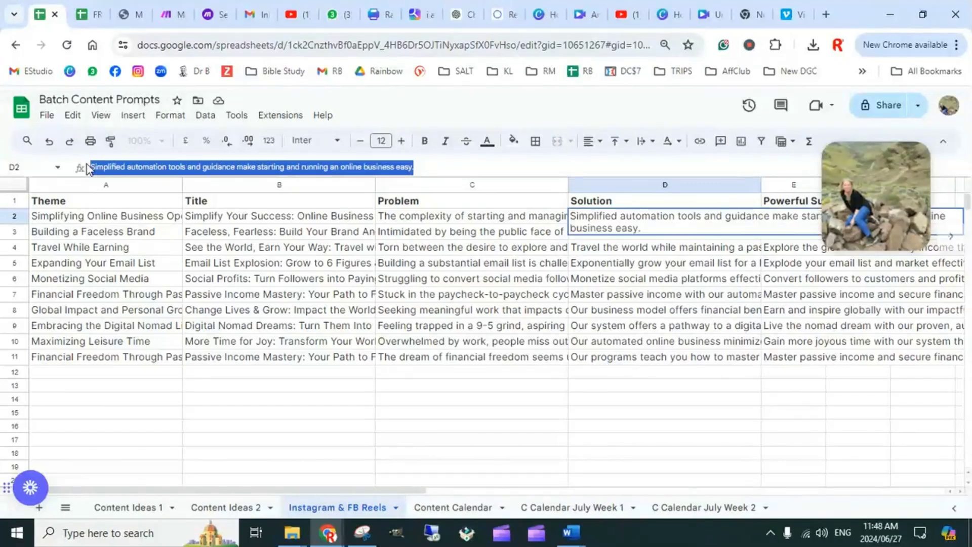
Return to the Canva design and replace the video prompt with "Simplified automation tools and guidance make starting and running an online business easy."
click(715, 19)
scroll(133, 334, down, 3)
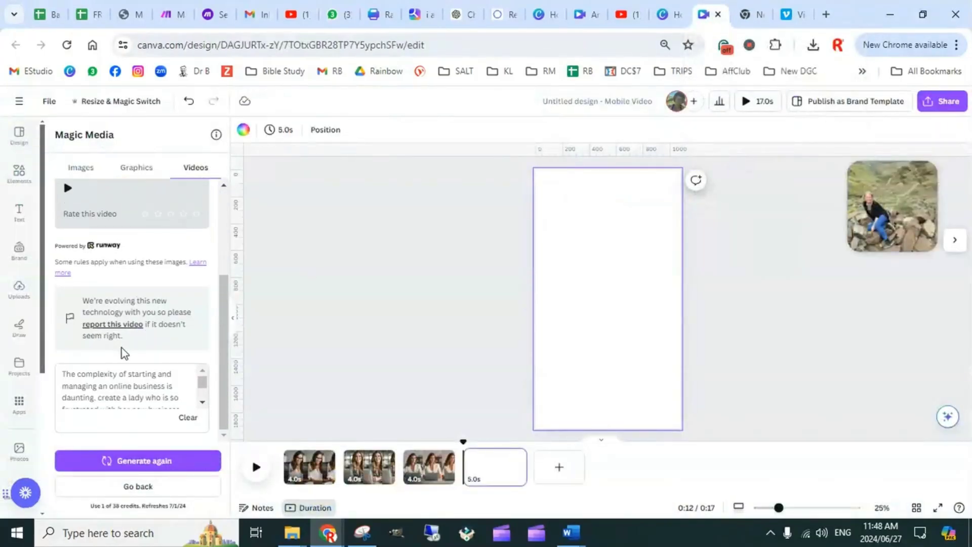
click(124, 381)
key(ctrl+a)
key(ctrl+v)
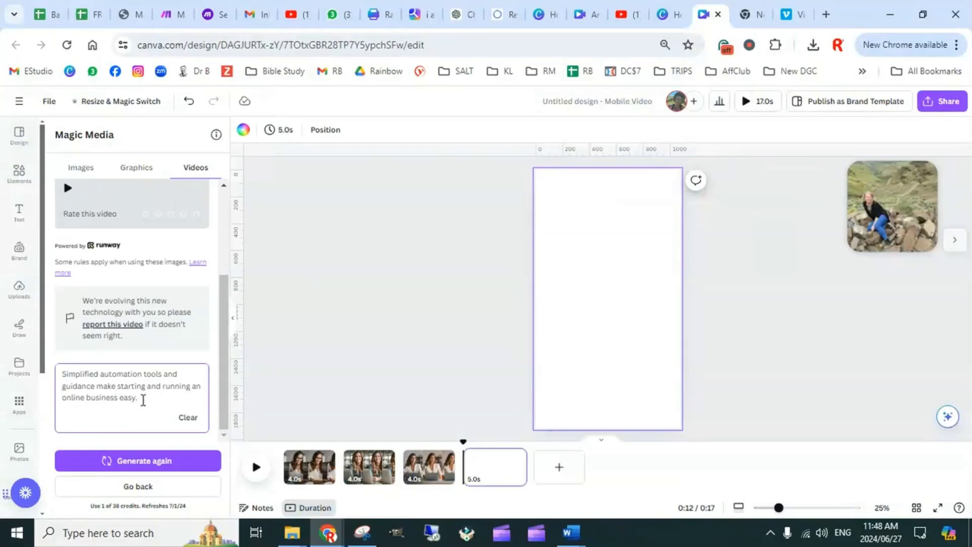
Insert "like funnel builders and automated emails" after "Simplified automation tools" in the prompt
click(165, 375)
text(like funnel builders)
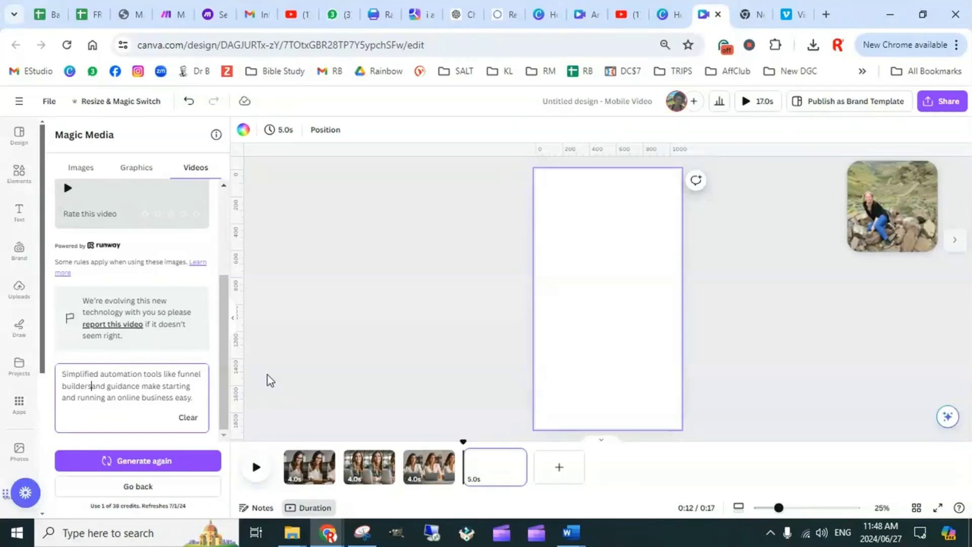
text( and aut)
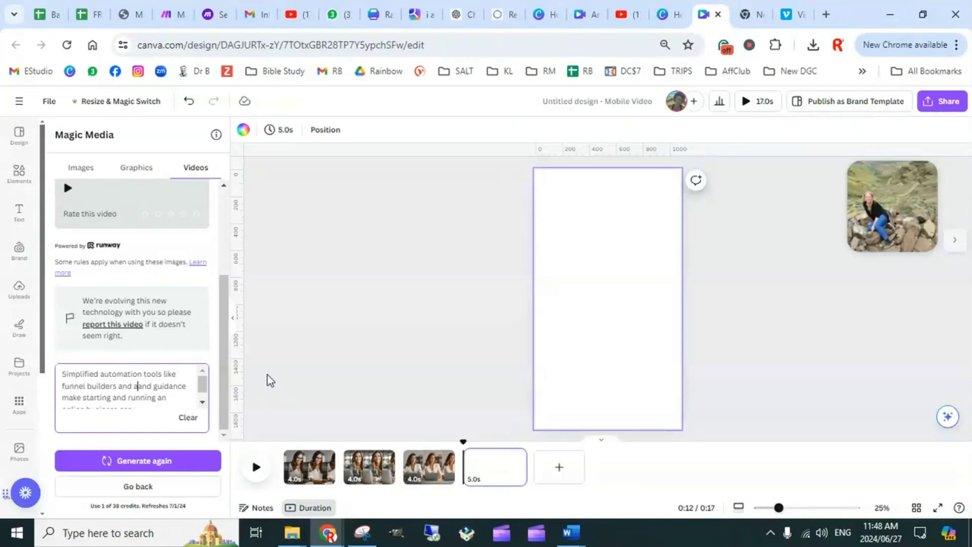
text(omated ema)
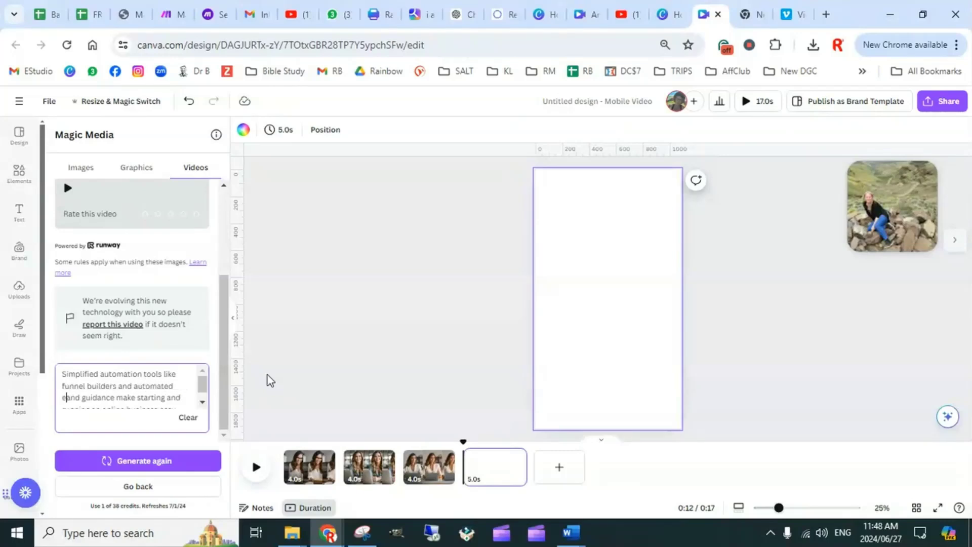
text(ils)
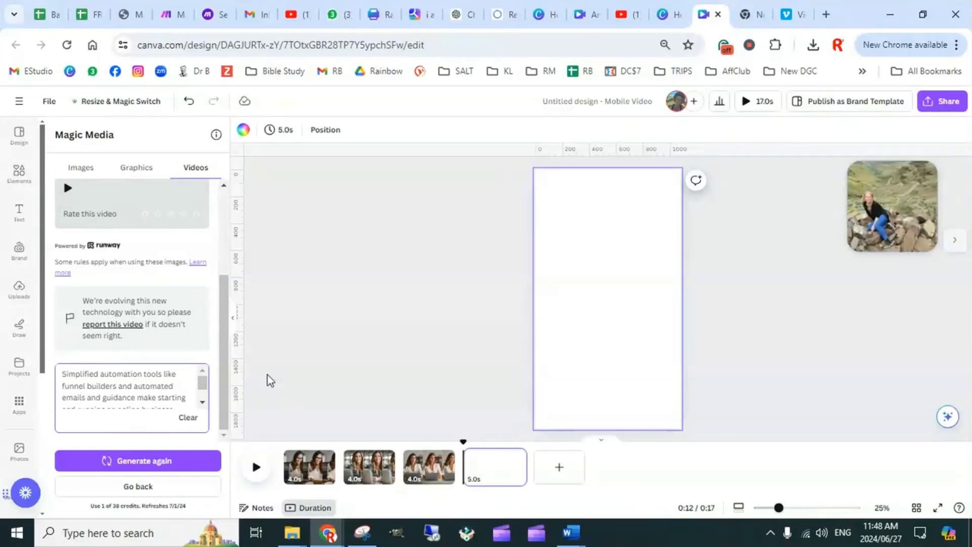
Add "Create a happy lady typing emails and having fun" to the end of the prompt
scroll(169, 377, down, 1)
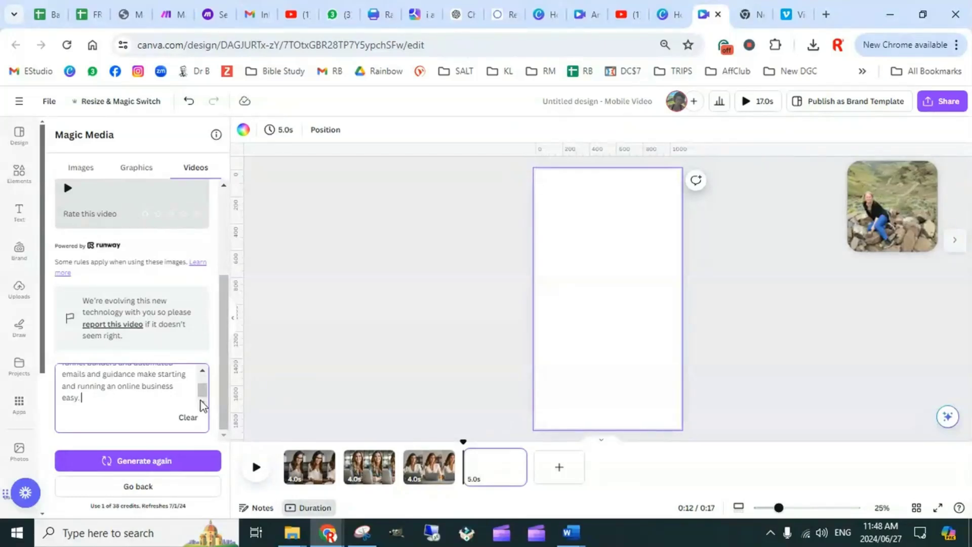
text(eate a happy lady typing)
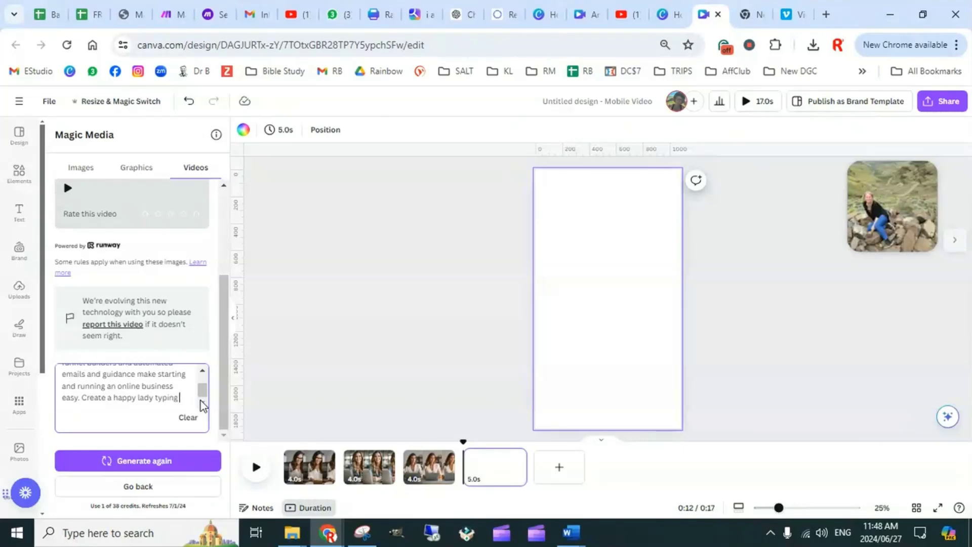
text( emai)
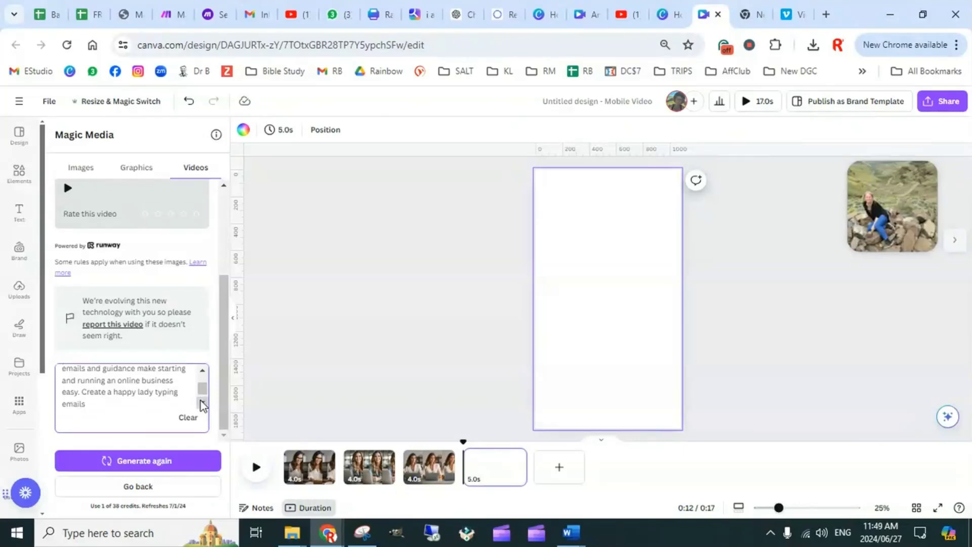
text(ls and having fun)
Delete "typing emails and having fun" from the end of the prompt
key(BackSpace)
key(BackSpace)
key(BackSpace)
key(BackSpace)
key(BackSpace)
key(BackSpace)
key(BackSpace)
key(BackSpace)
key(BackSpace)
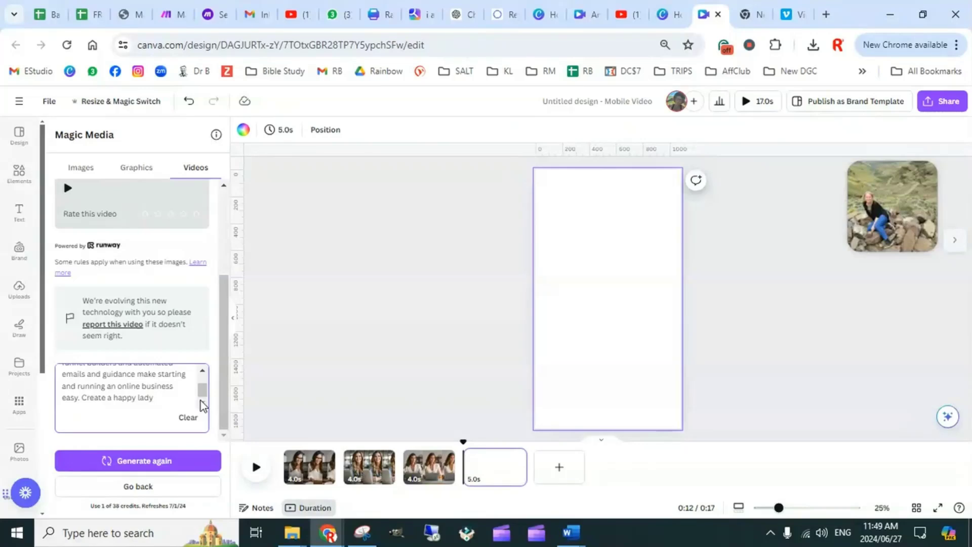
Finish the prompt with "watching her business run on autopilot from her phone anywhere in the world" and generate the video
text(watching her )
text(busines)
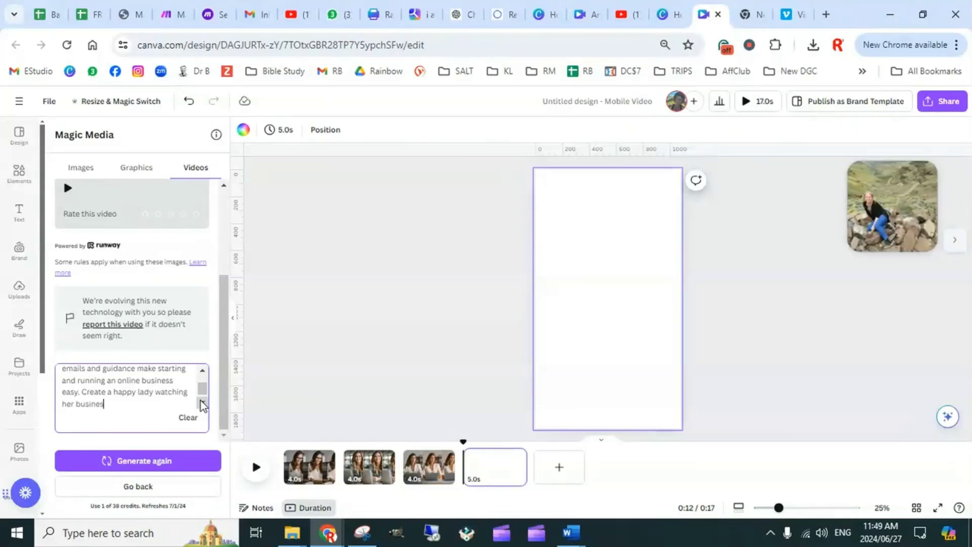
text(s run on)
text( aut)
text(opilot)
text( from her )
text(phone)
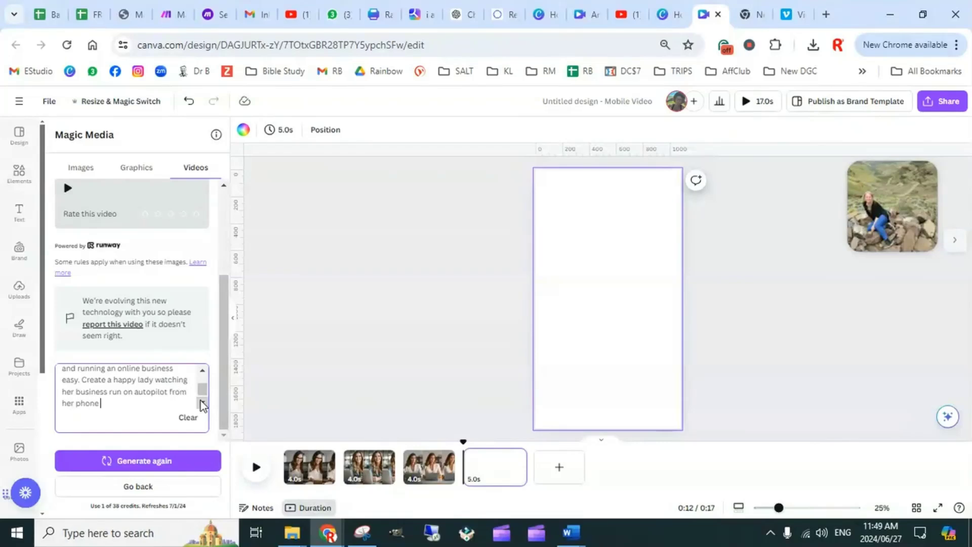
text( anywhere in the world)
click(157, 462)
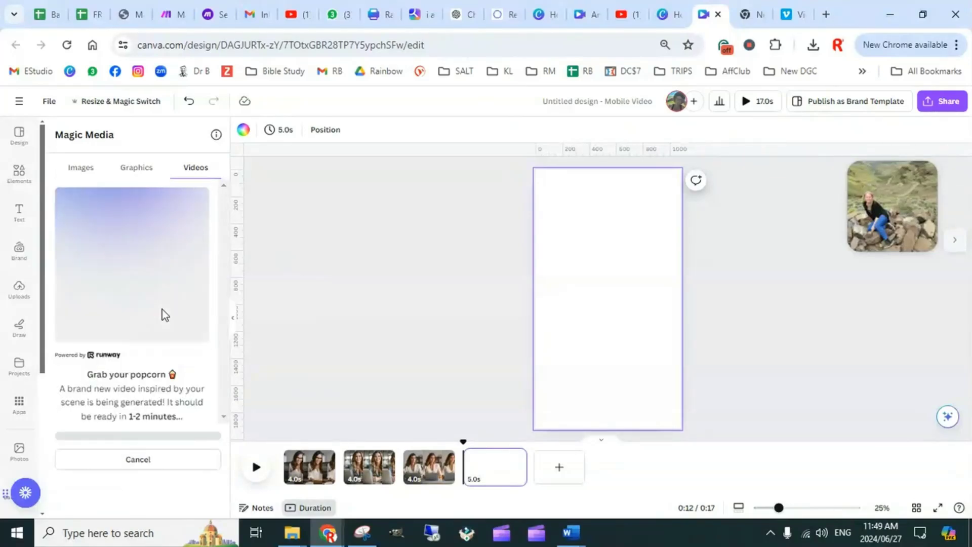
click(956, 243)
click(937, 240)
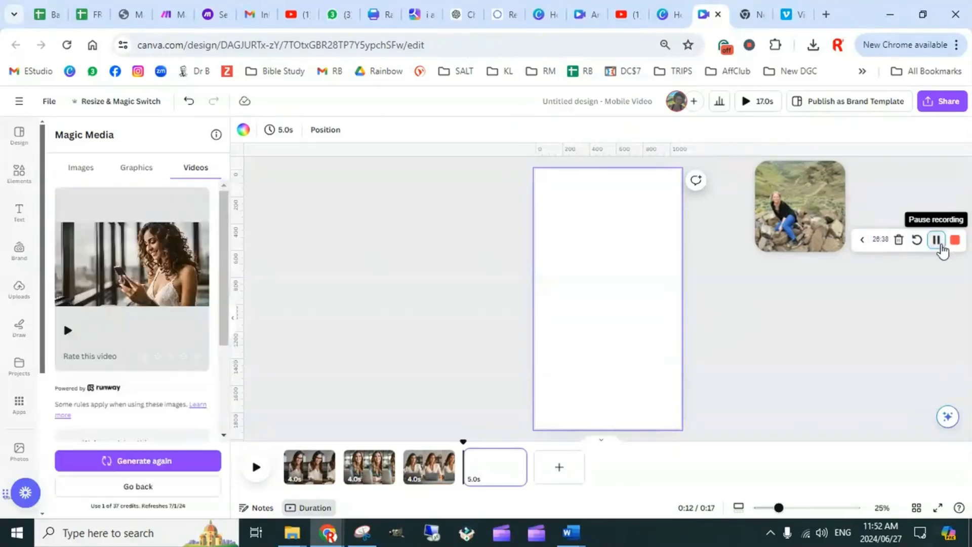
Add the generated video of the curly-haired woman with her phone to the blank fourth page and set it as the background
mouse_move(168, 271)
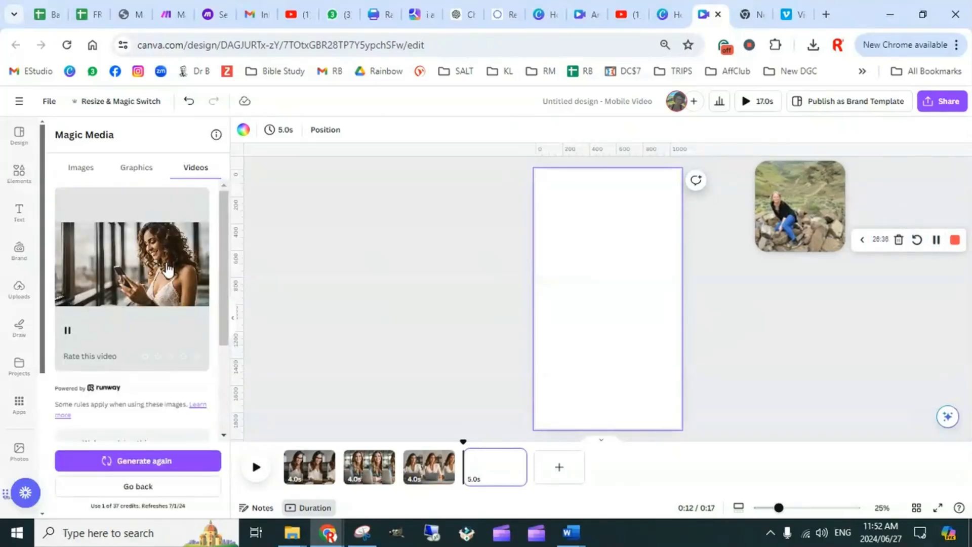
click(211, 276)
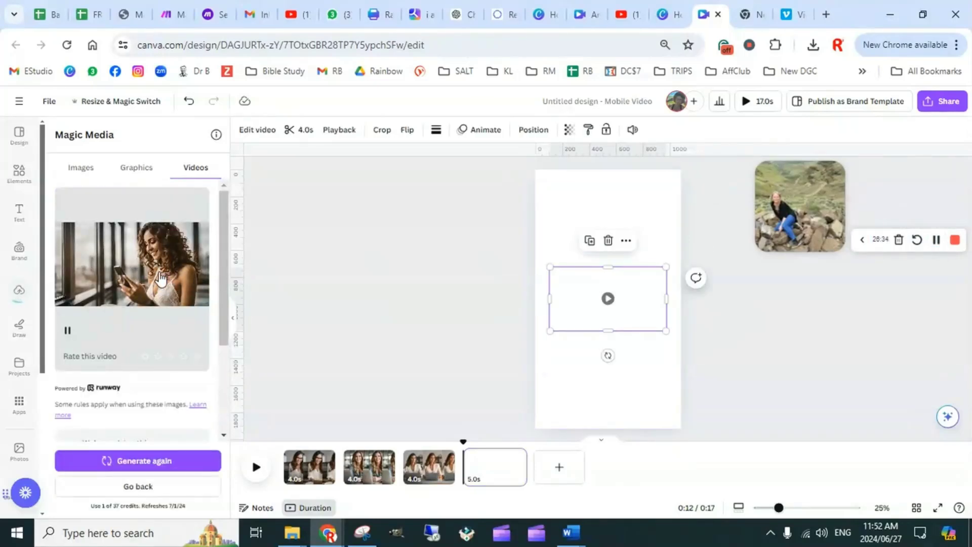
right_click(563, 302)
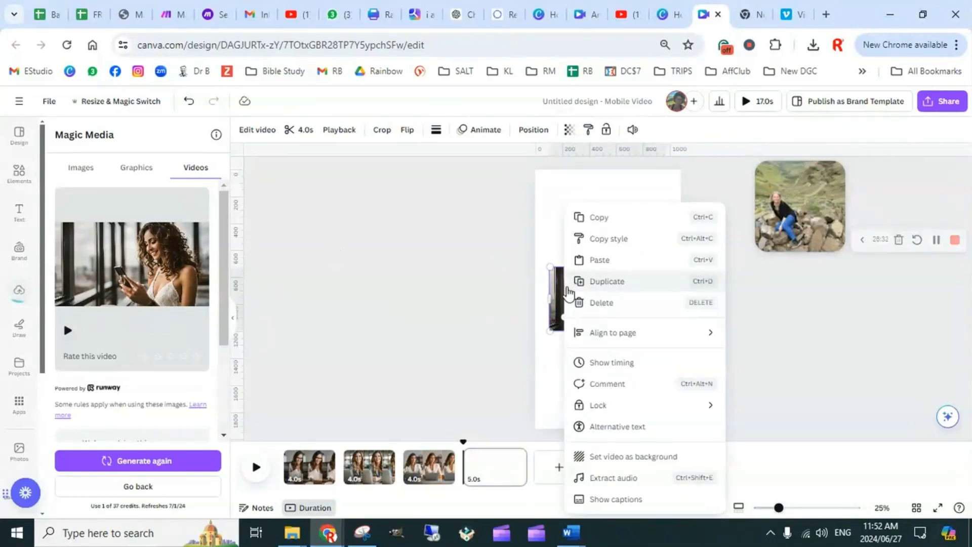
click(628, 459)
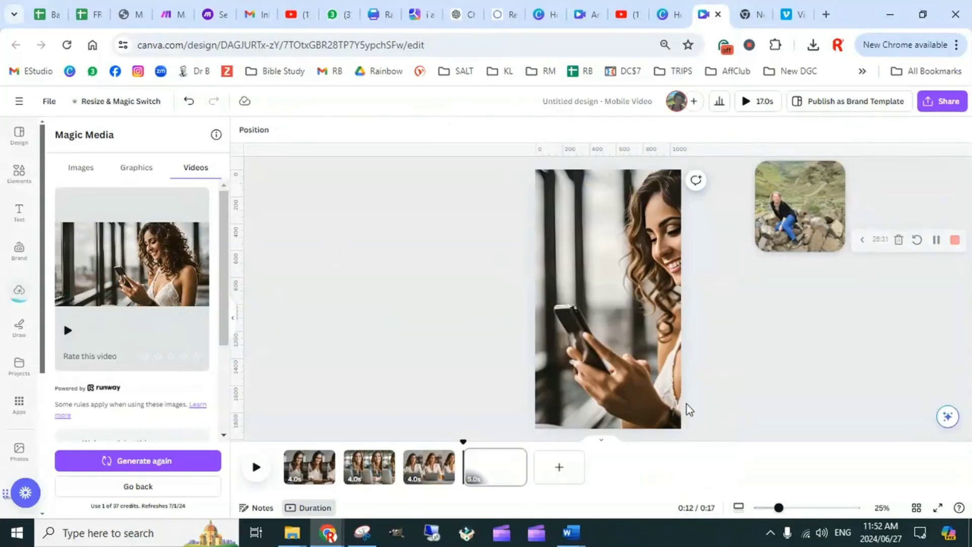
Reposition the background video so the woman's face and phone are both in frame, and add a blank fifth page
click(638, 336)
double_click(639, 337)
drag(642, 329, 615, 332)
click(302, 302)
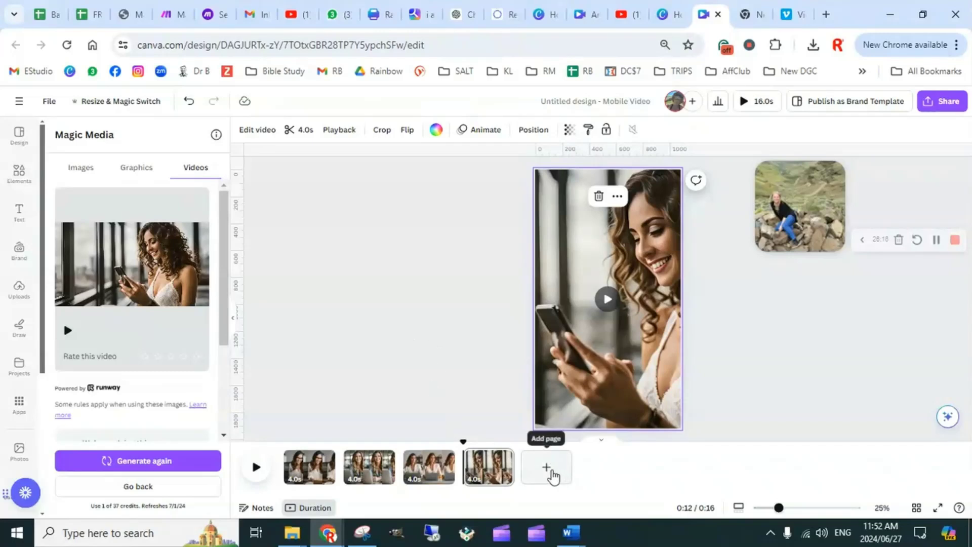
click(552, 472)
click(557, 471)
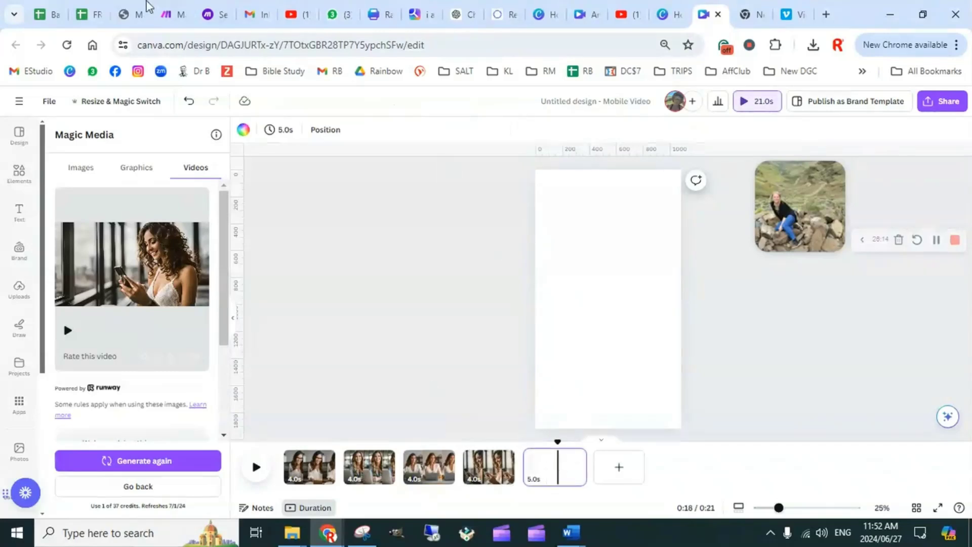
Switch to the Batch Content Prompts spreadsheet and copy the row 2 Powerful Summary text on the Instagram & FB Reels sheet
click(54, 16)
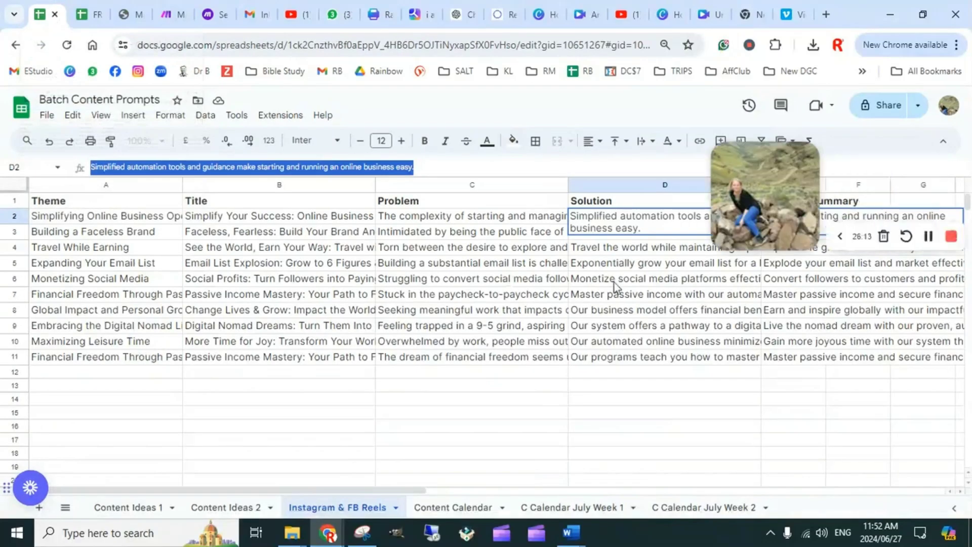
click(673, 412)
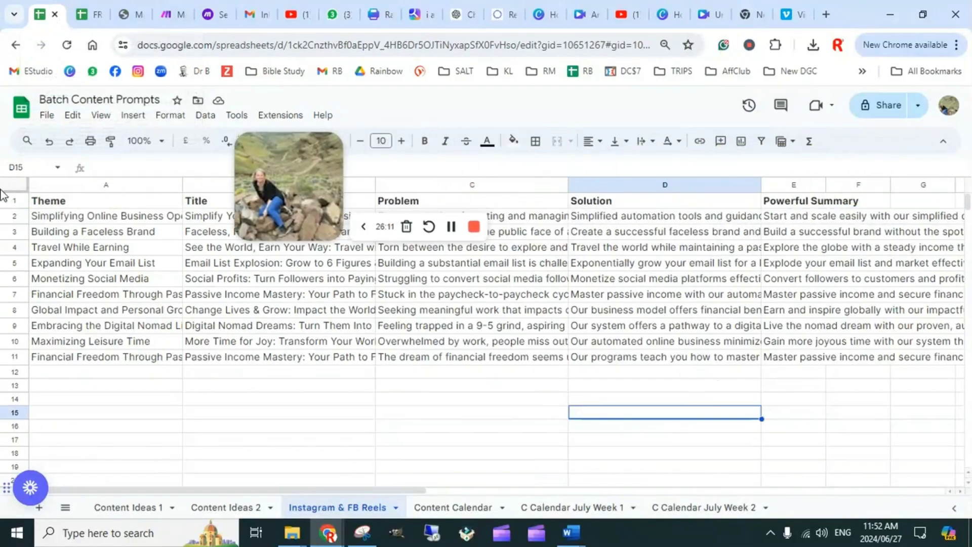
click(799, 224)
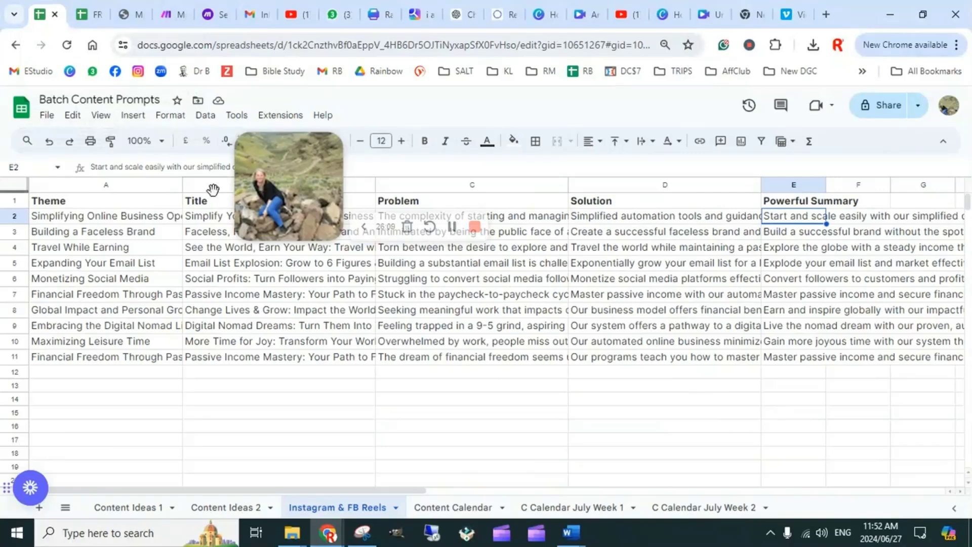
click(186, 161)
key(ctrl+a)
key(ctrl+c)
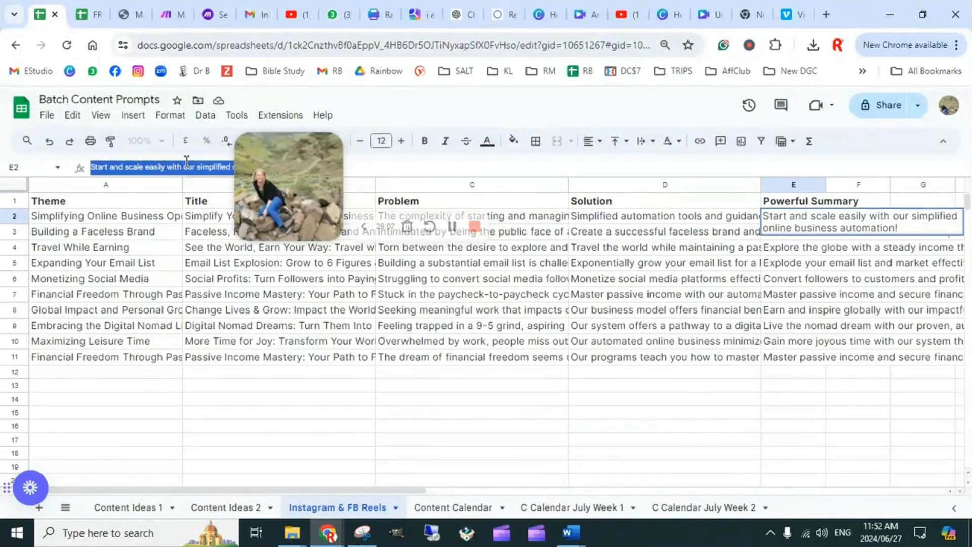
Back in Canva, replace the Magic Media video prompt with the copied summary "Start and scale easily with our simplified online business automation!" and generate the video
click(706, 14)
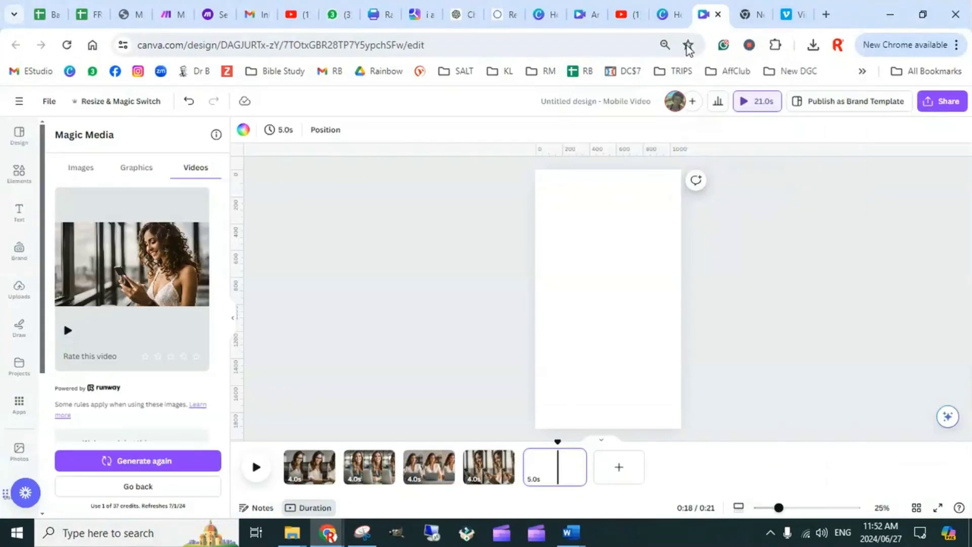
scroll(101, 354, down, 3)
double_click(125, 386)
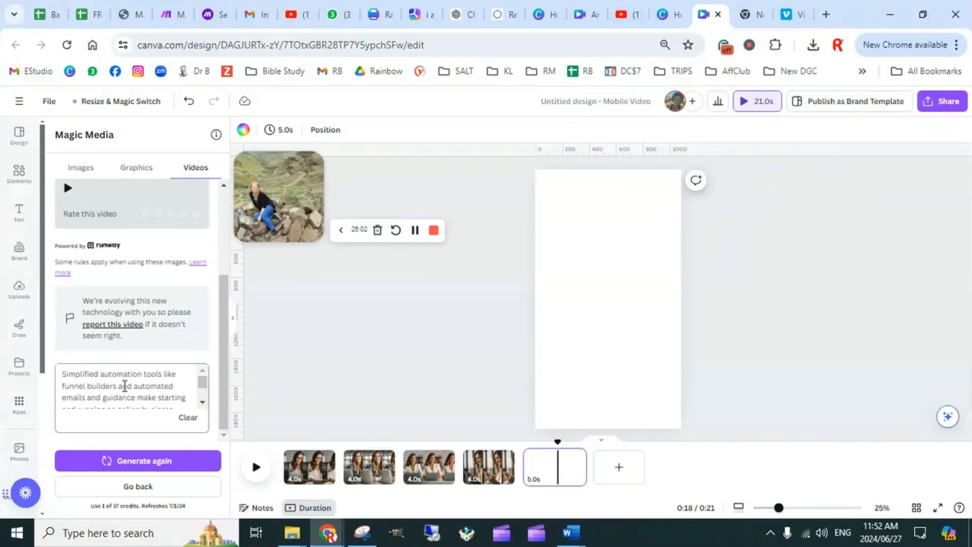
key(ctrl+a)
key(ctrl+v)
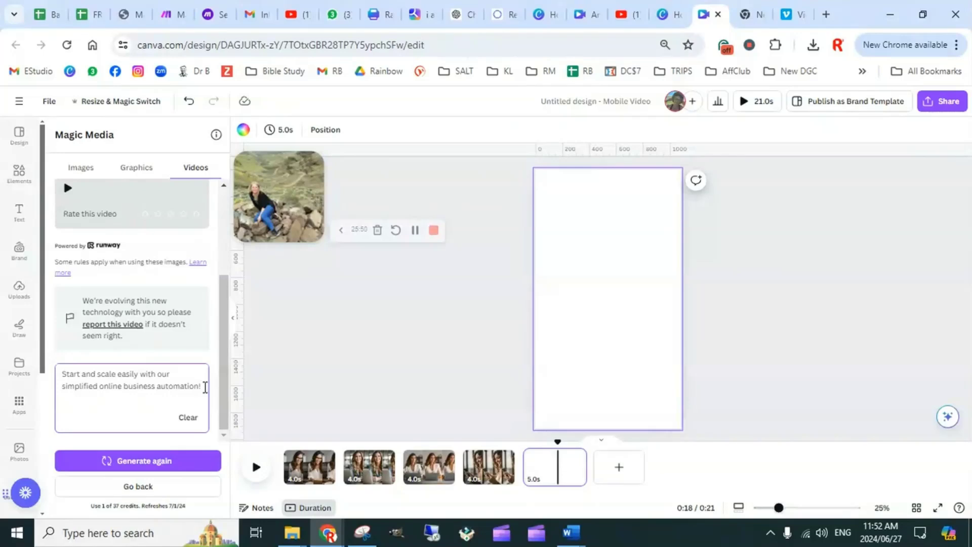
key(Return)
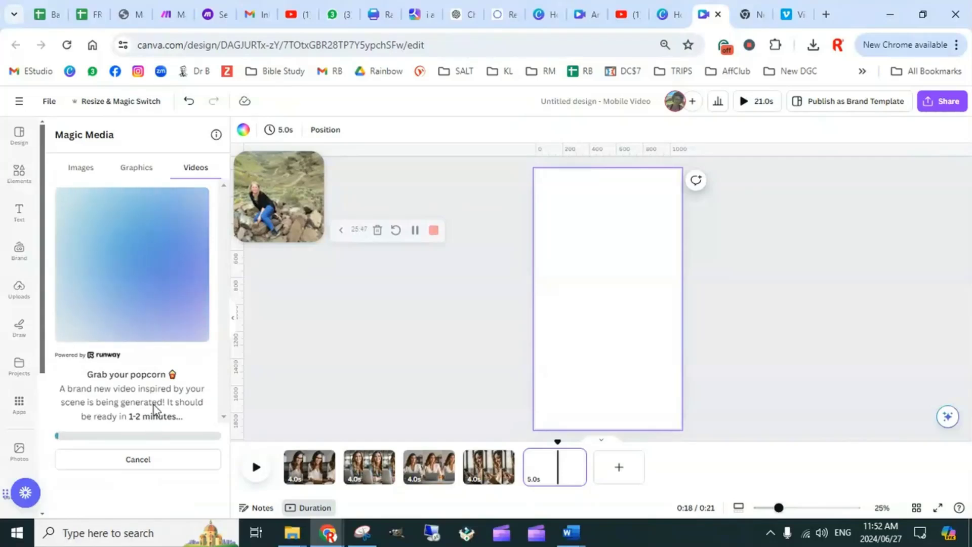
click(415, 231)
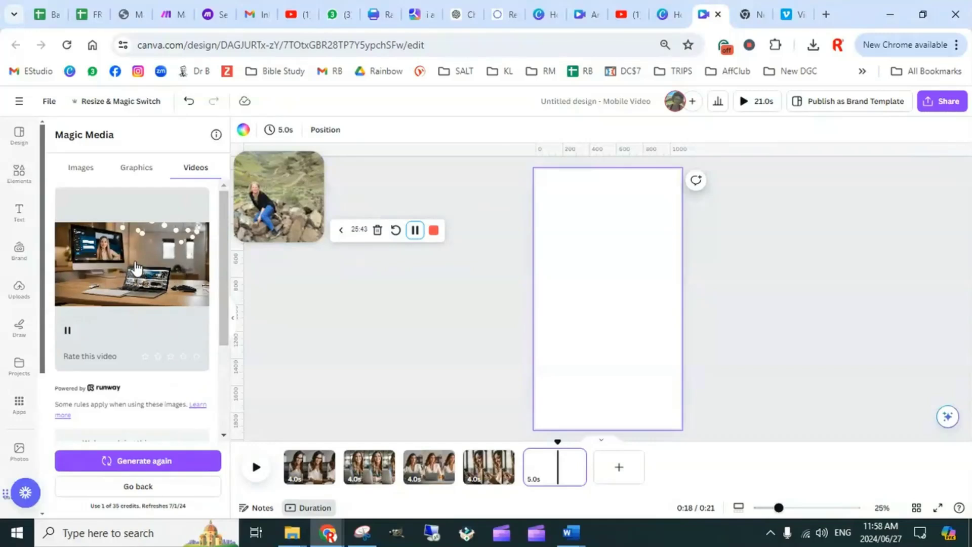
Add the generated desk and computer video to the fifth page and set it as the page background
drag(631, 274, 661, 278)
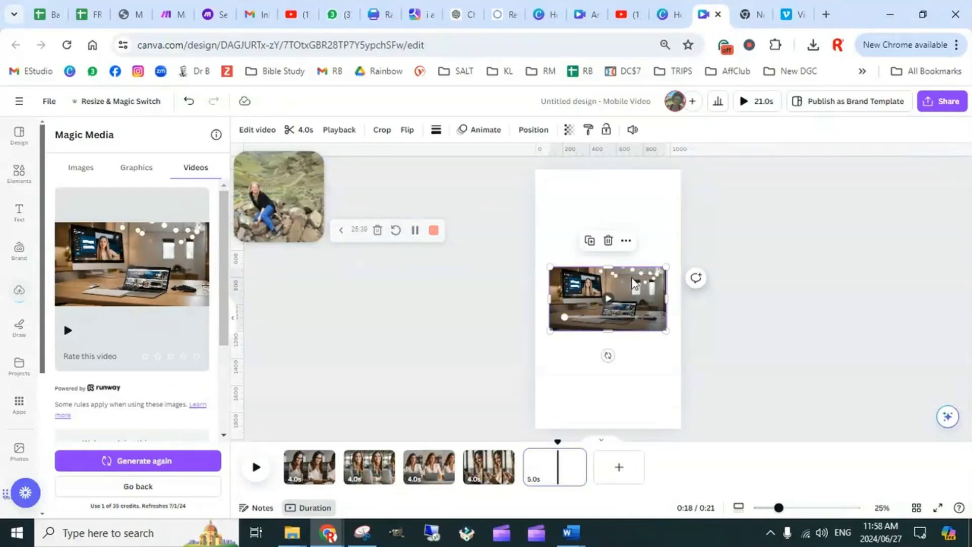
right_click(653, 287)
click(695, 452)
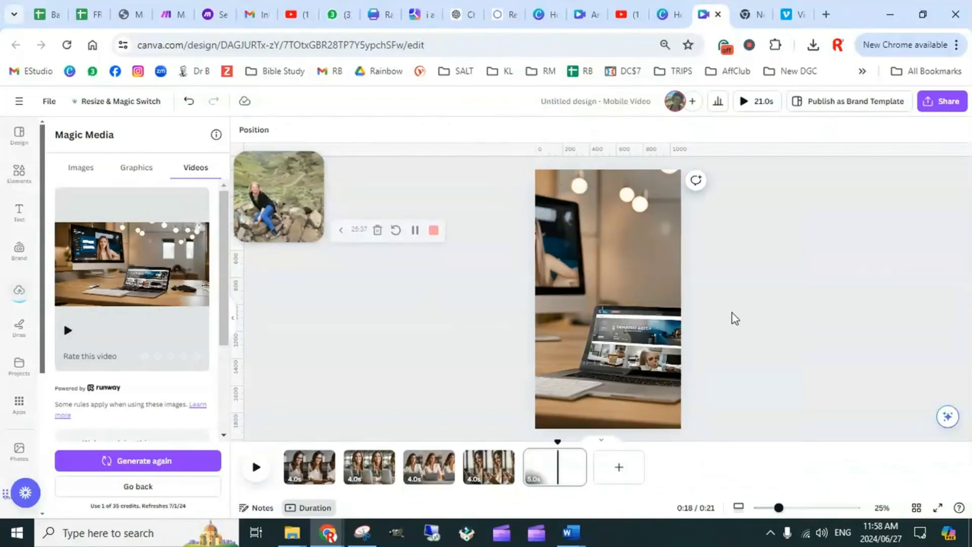
Reposition the fifth page's background video within its crop so the woman on the monitor is in frame
double_click(606, 319)
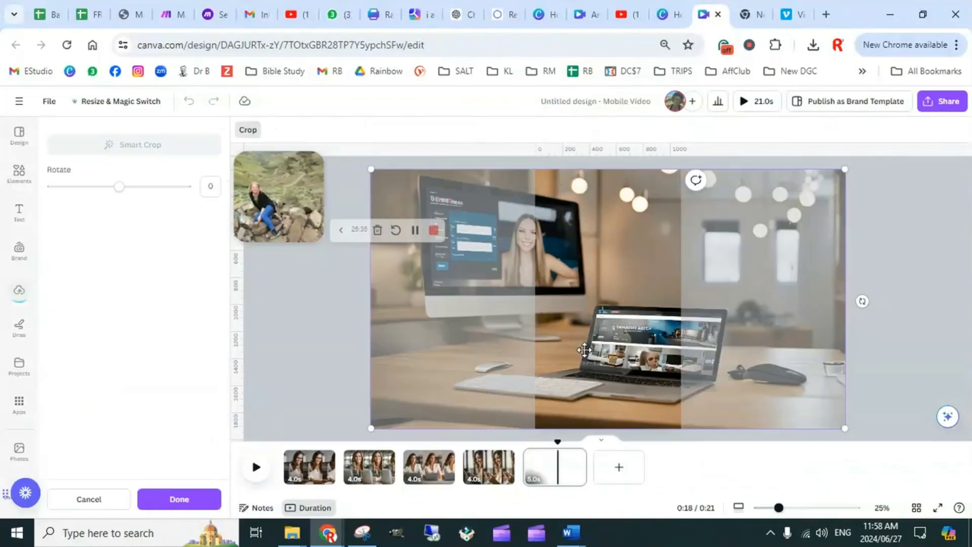
drag(606, 319, 645, 352)
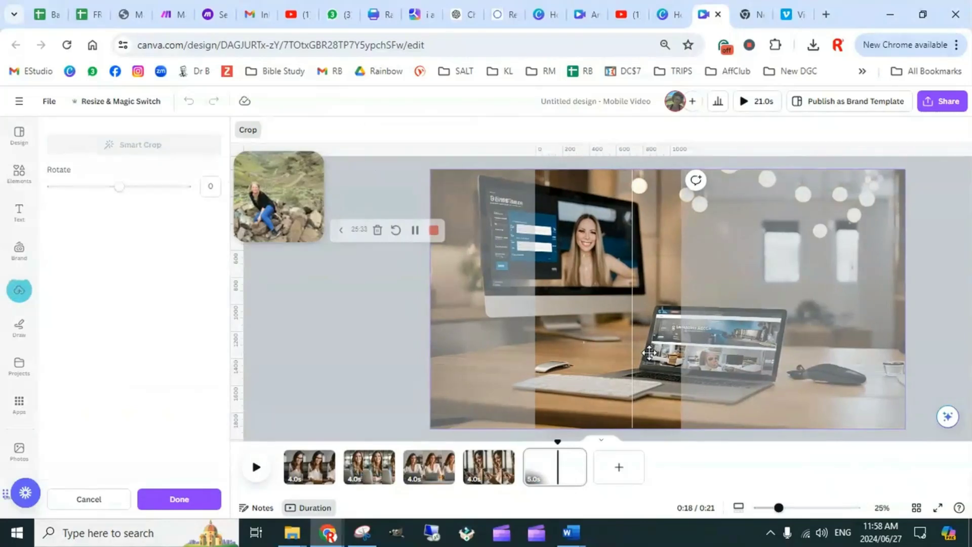
click(943, 234)
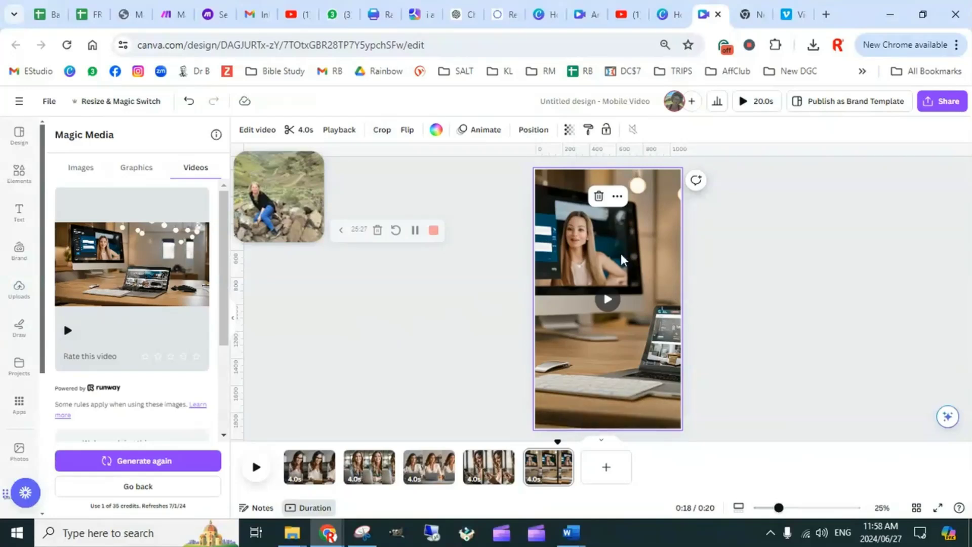
drag(278, 192, 311, 219)
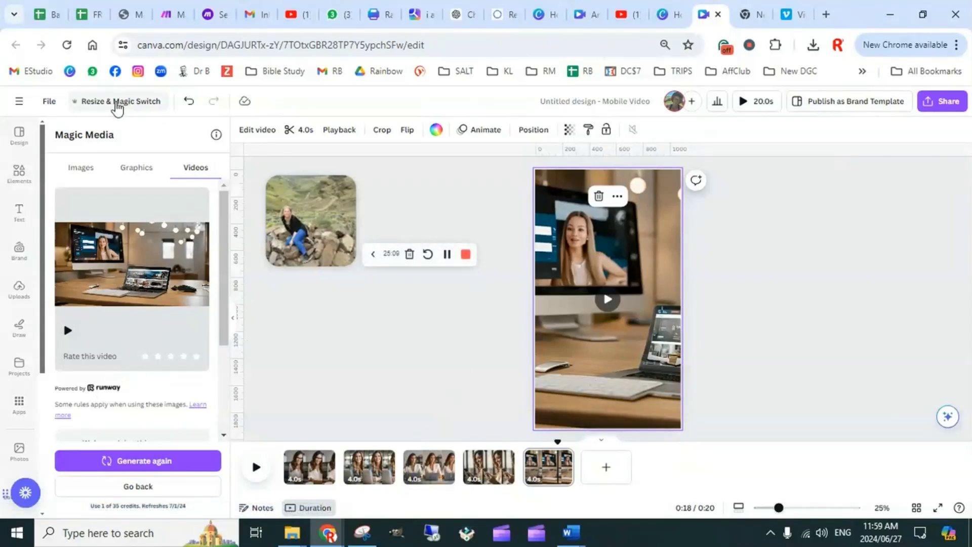
Search the resize options for "mobile video" and examine the available mobile video formats
click(119, 102)
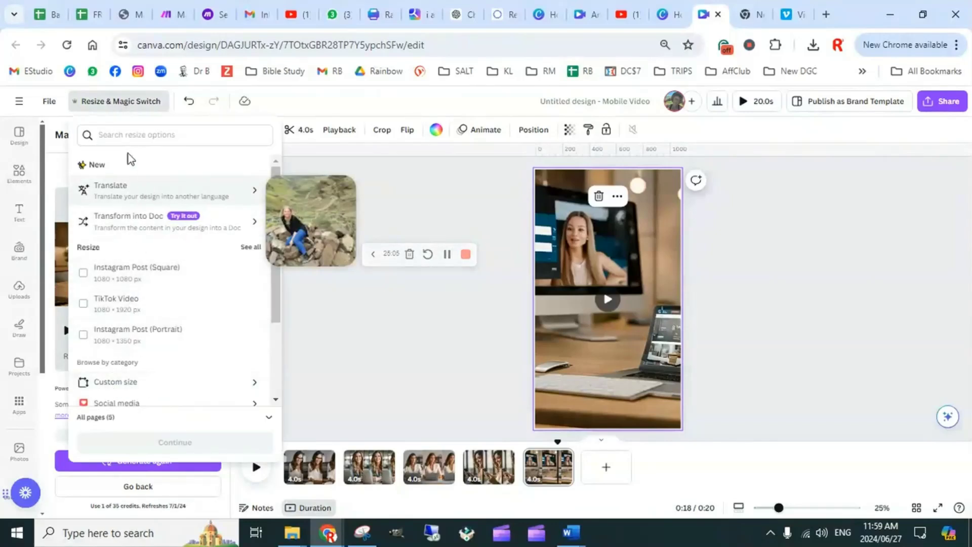
click(121, 136)
text(mo)
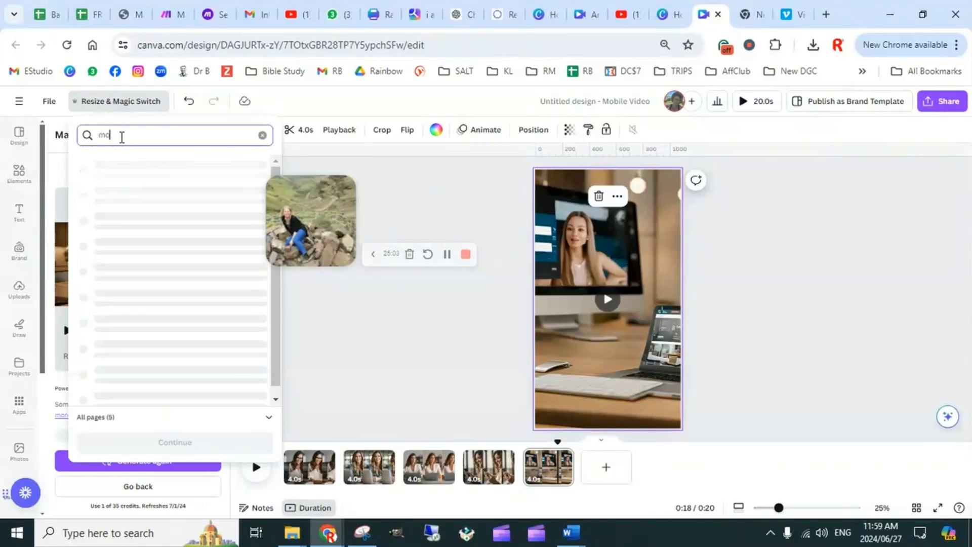
text(bile vi)
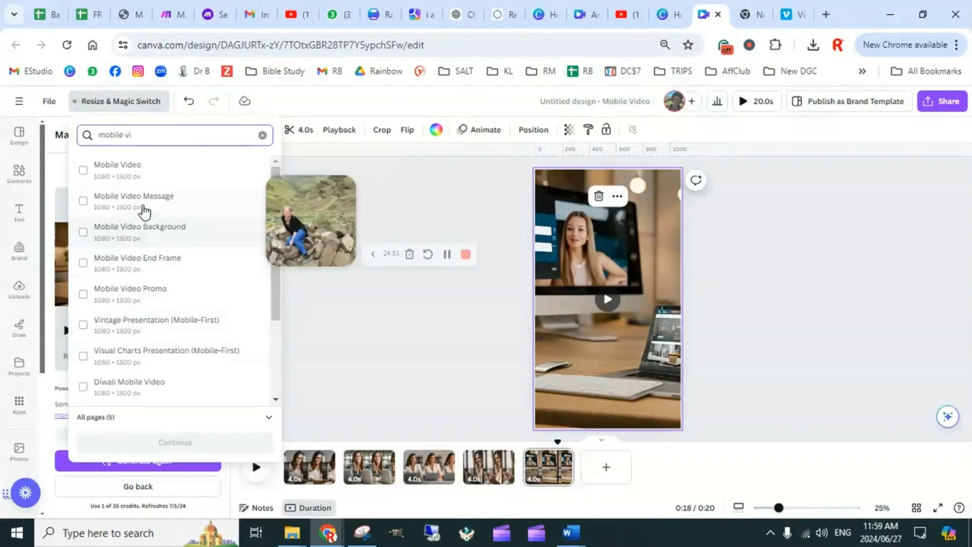
text(deo)
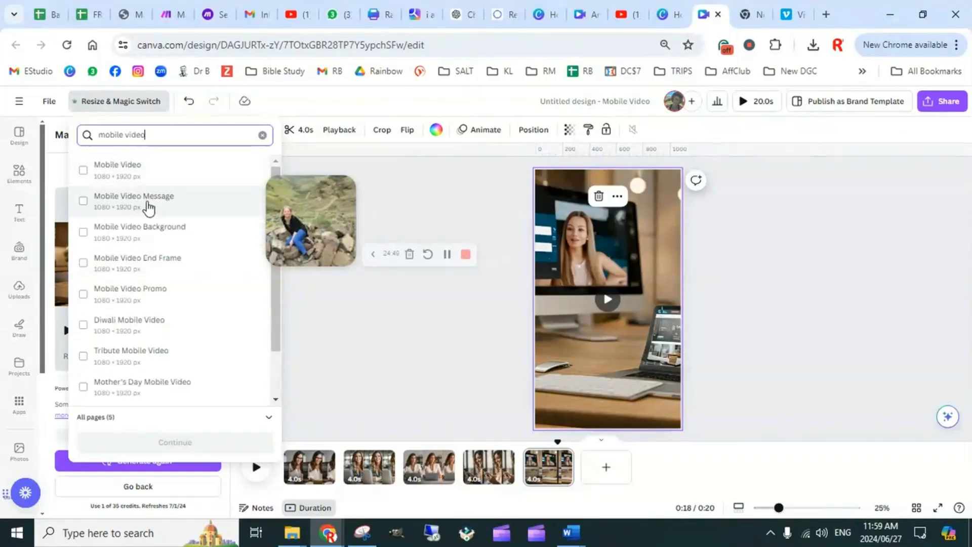
scroll(138, 336, down, 1)
scroll(137, 337, down, 1)
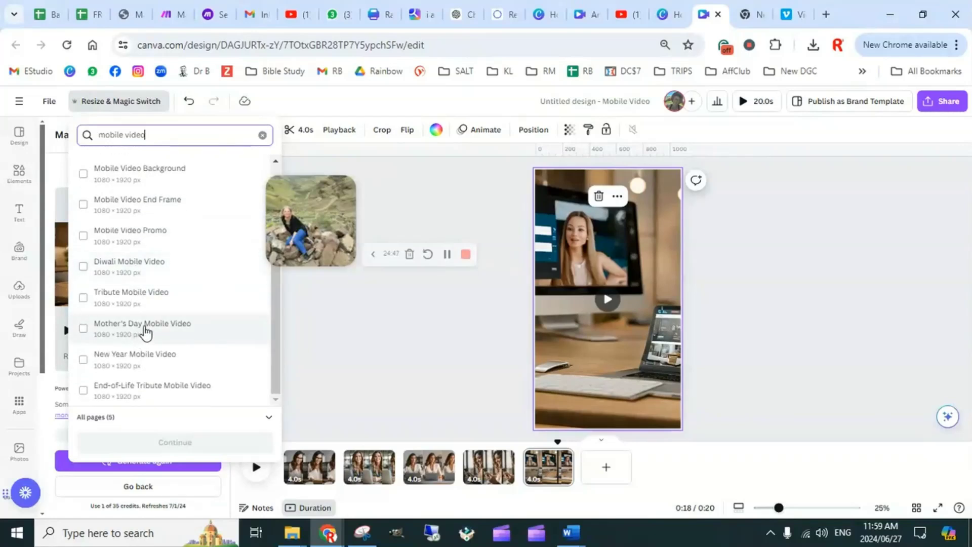
scroll(163, 341, up, 2)
scroll(147, 365, down, 2)
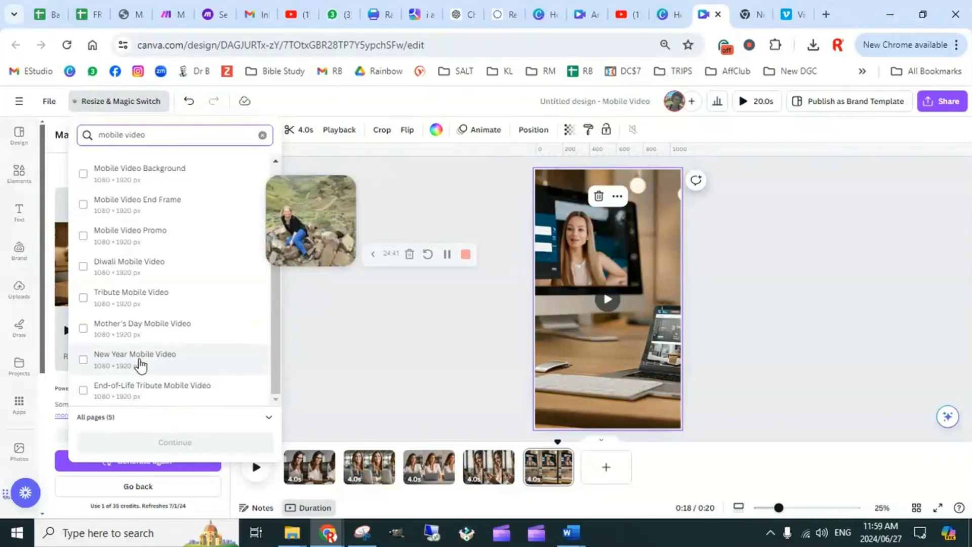
scroll(147, 297, up, 2)
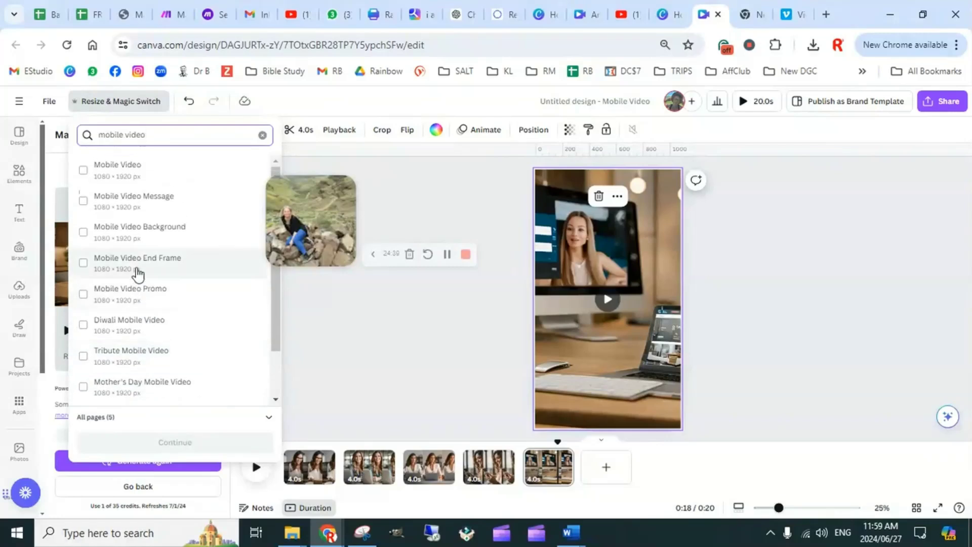
Search the resize formats for "instag", choose Instagram Post (Square), resize this design directly without a copy, and review its pages
drag(143, 133, 93, 130)
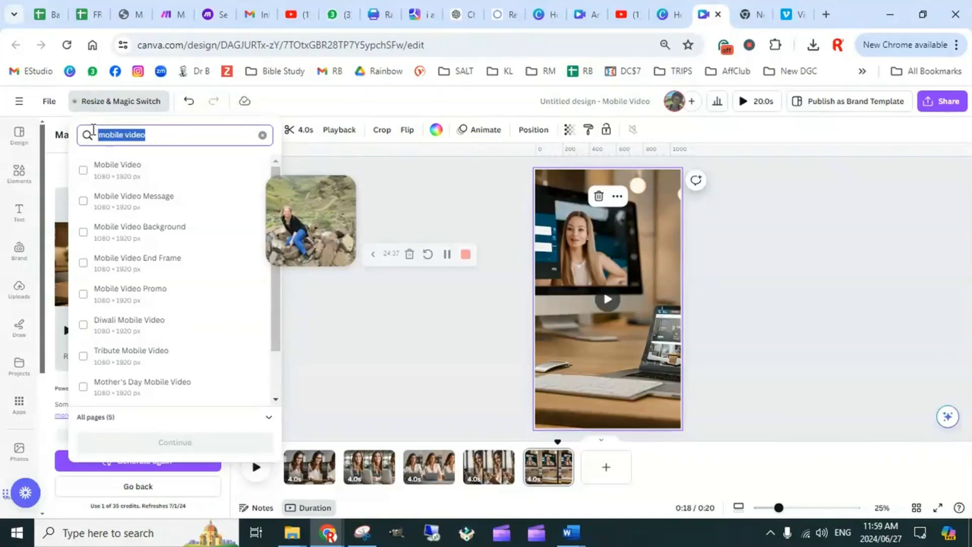
text(instag)
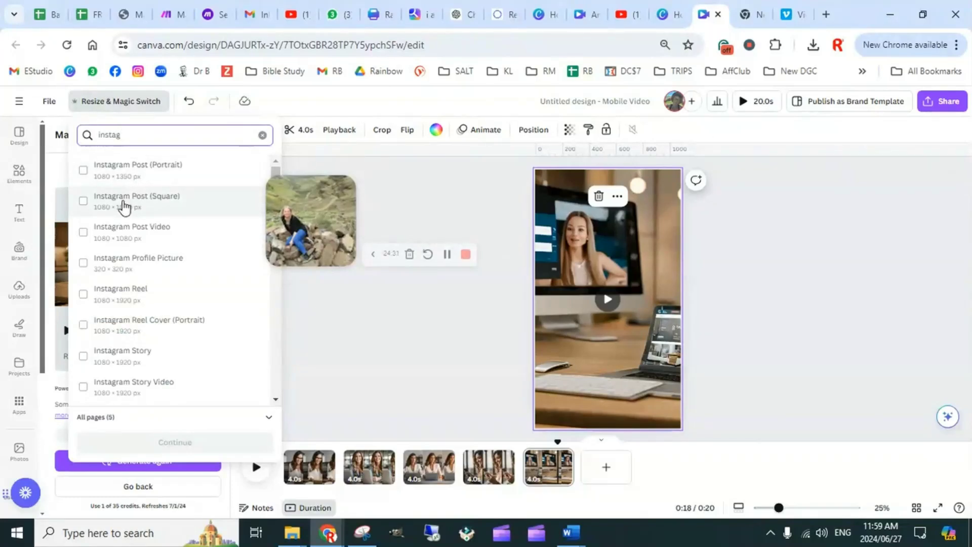
click(169, 207)
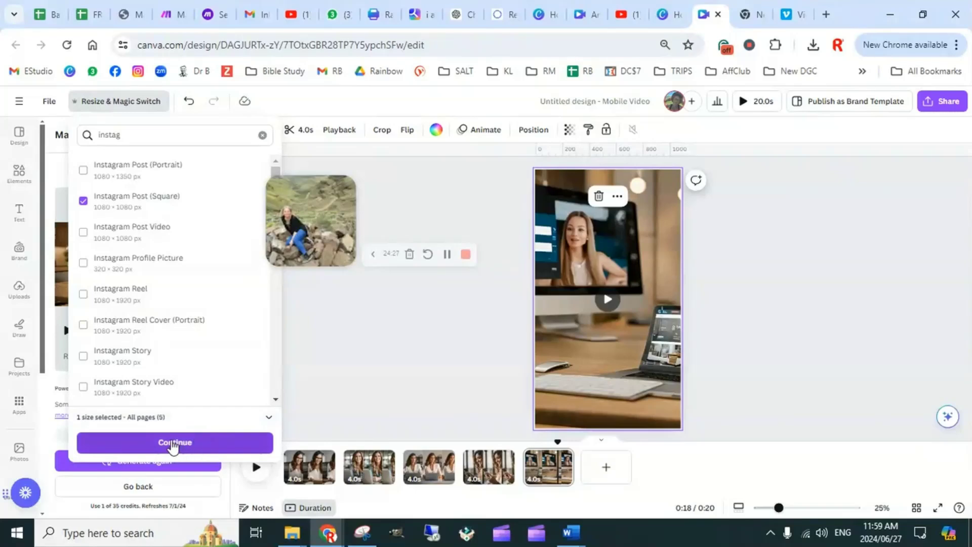
click(173, 444)
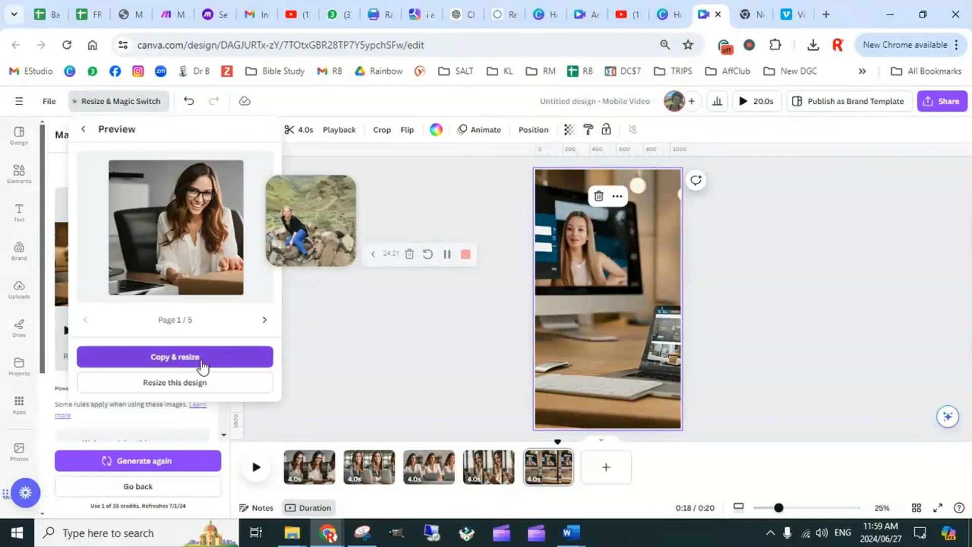
click(180, 387)
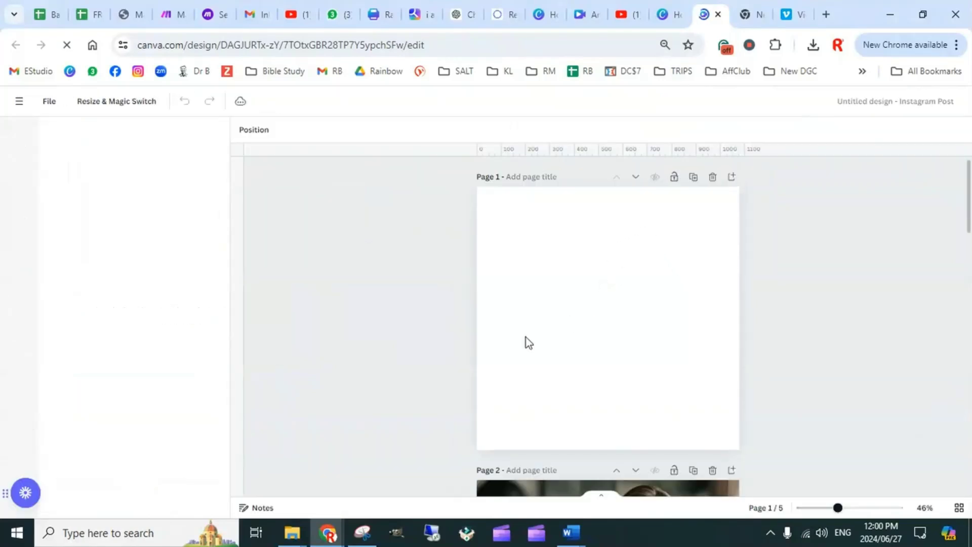
scroll(776, 326, down, 6)
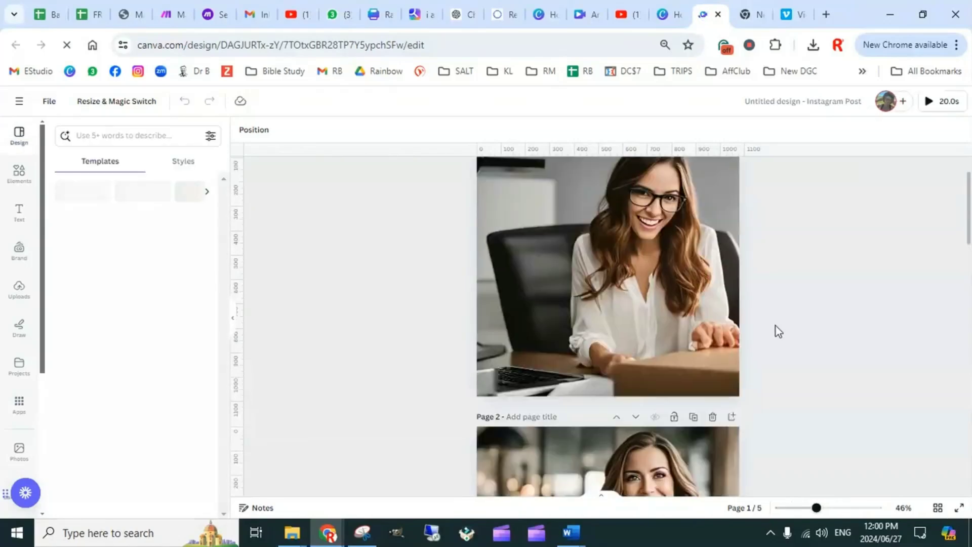
scroll(769, 324, down, 15)
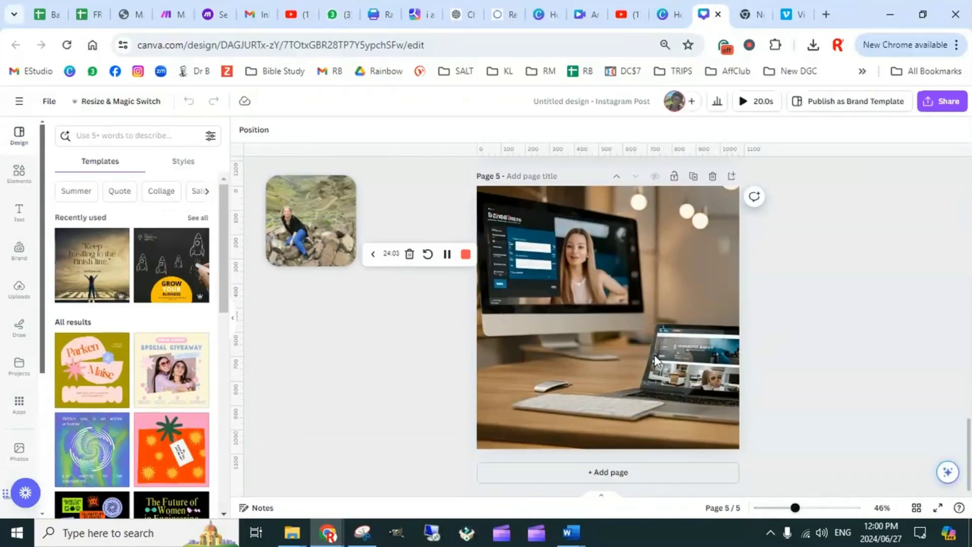
Review the five resized pages, then play the full video preview of the Instagram post and close it
scroll(743, 320, up, 20)
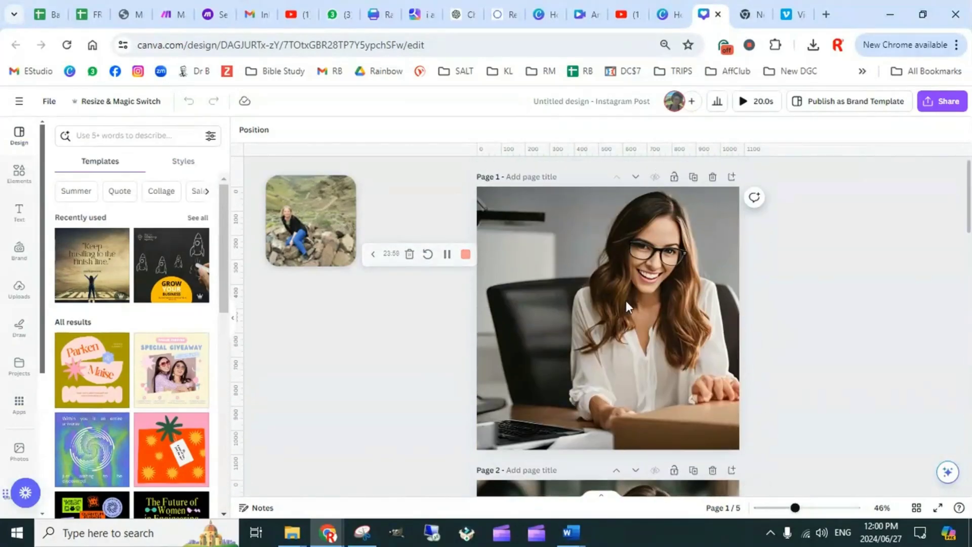
scroll(496, 315, down, 20)
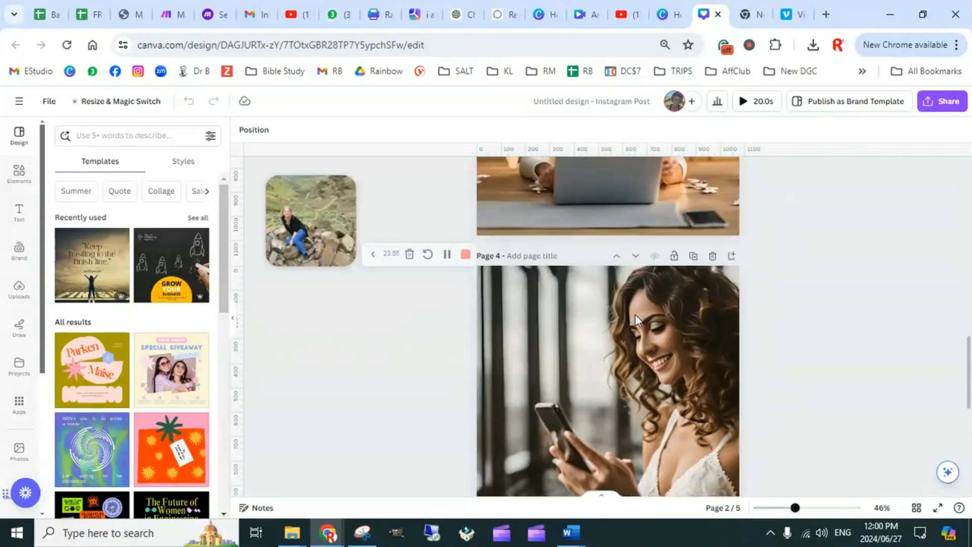
scroll(679, 344, up, 20)
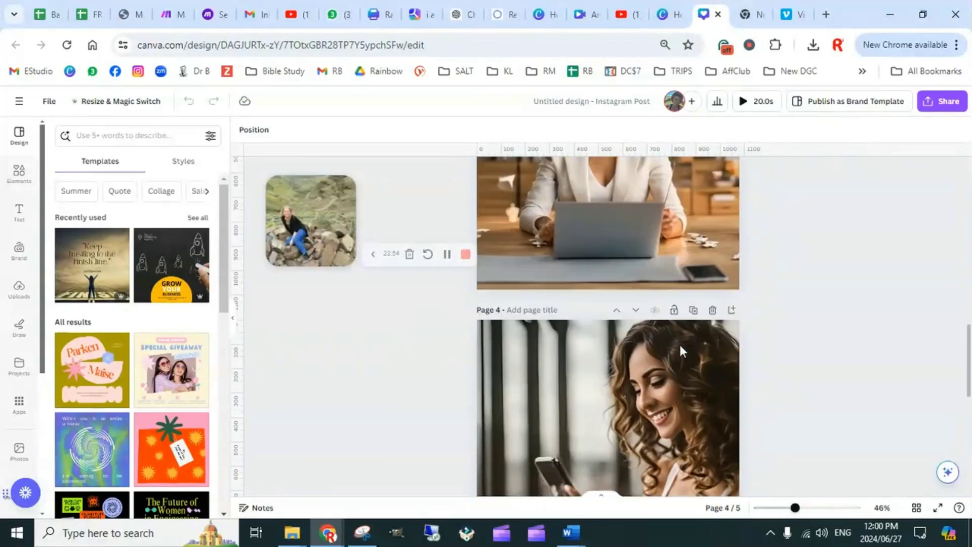
click(743, 104)
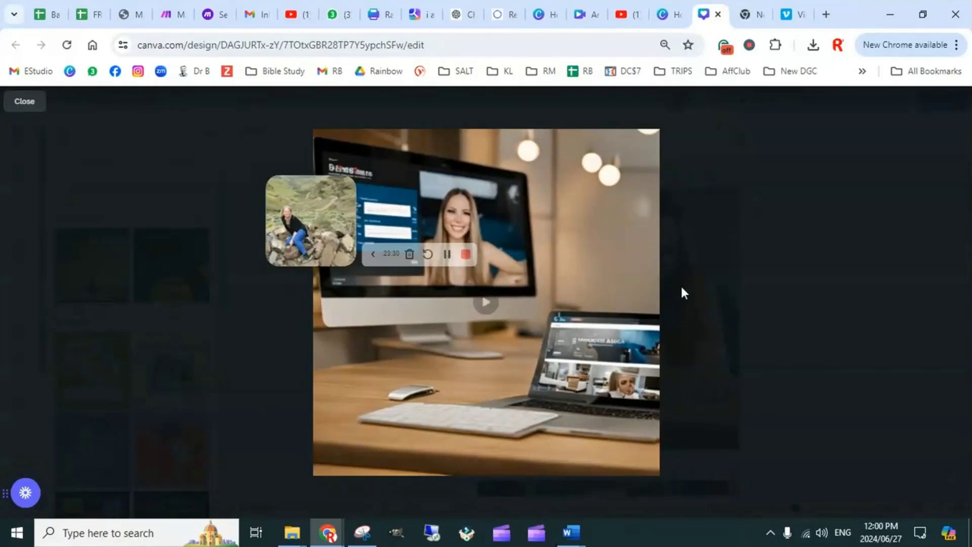
click(24, 101)
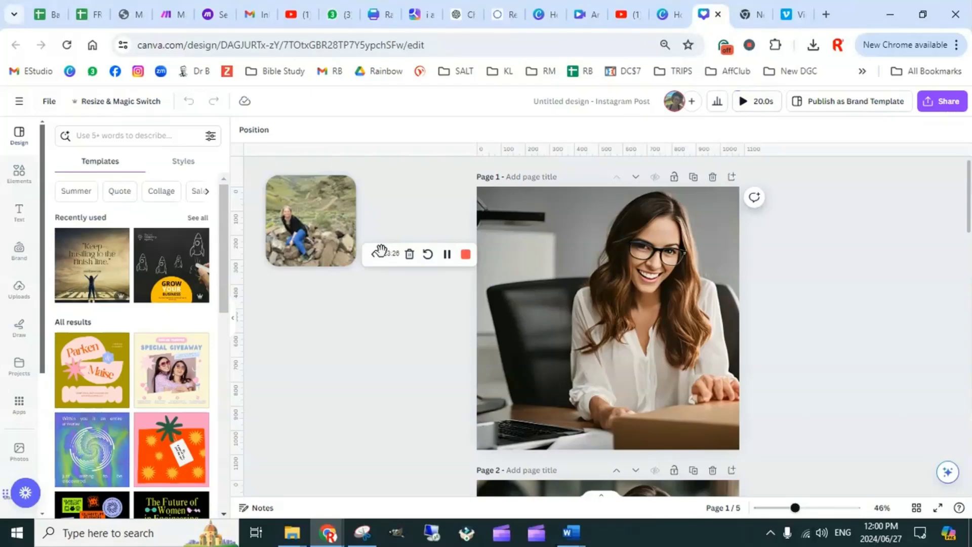
click(372, 254)
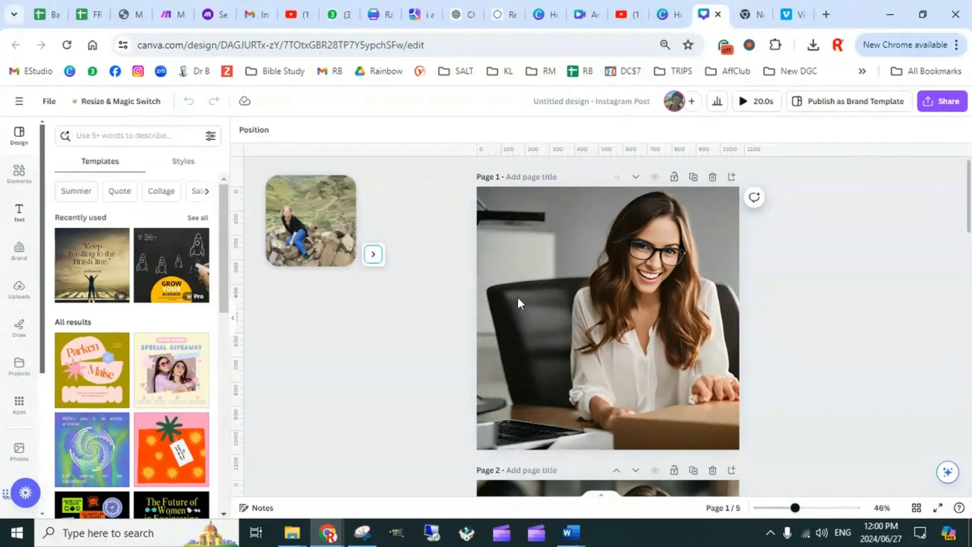
Add the brand kit's title-style text to the first and second pages
click(566, 311)
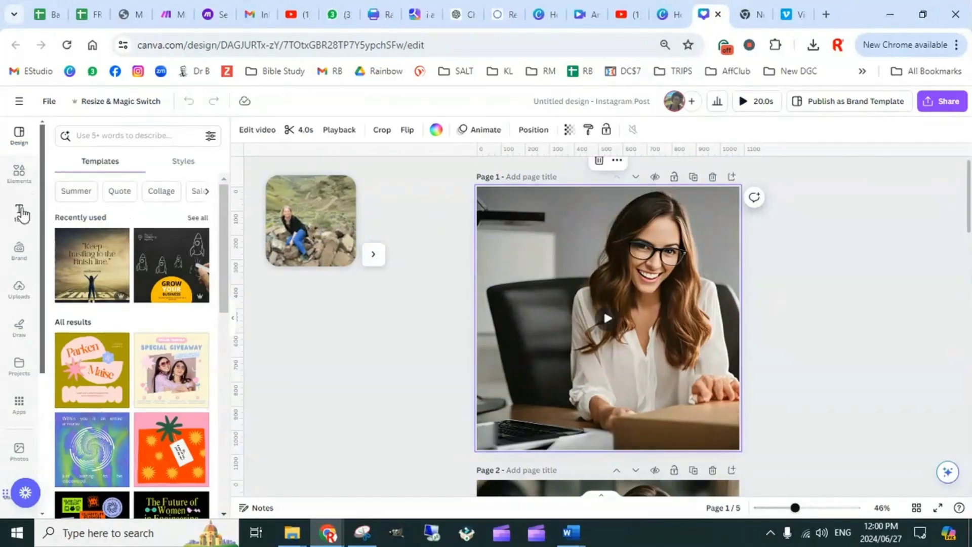
click(19, 211)
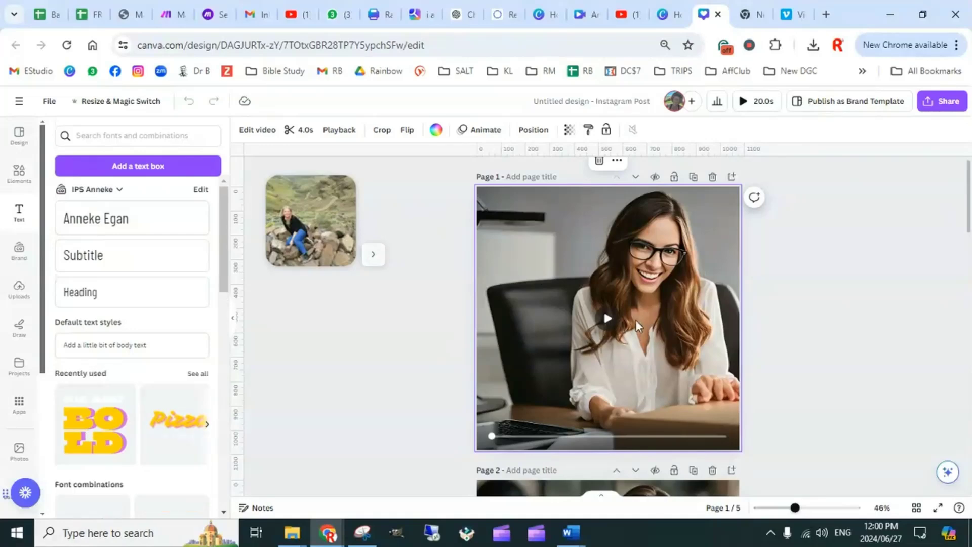
click(135, 231)
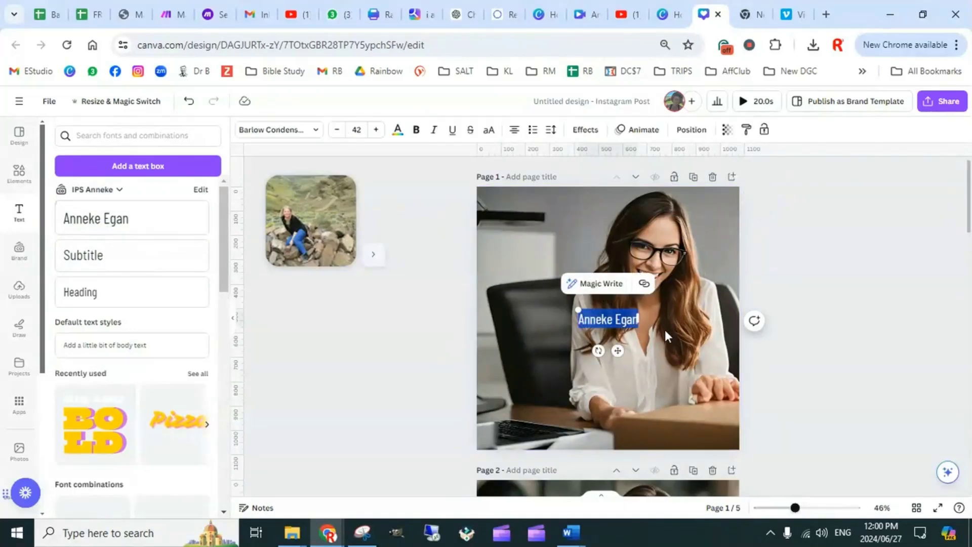
scroll(664, 330, down, 5)
click(556, 281)
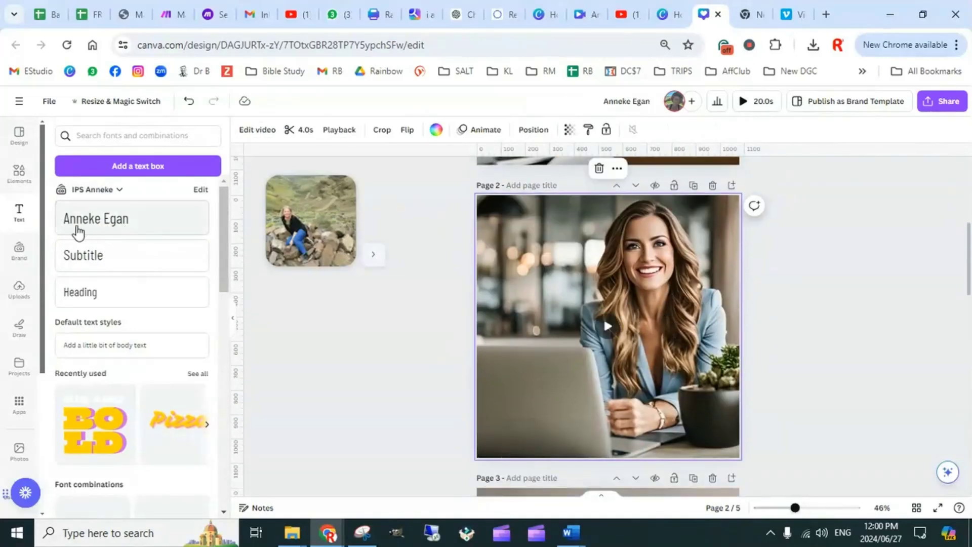
drag(77, 233, 607, 324)
Add the brand kit's title-style text to the third, fourth and fifth pages
scroll(627, 341, down, 5)
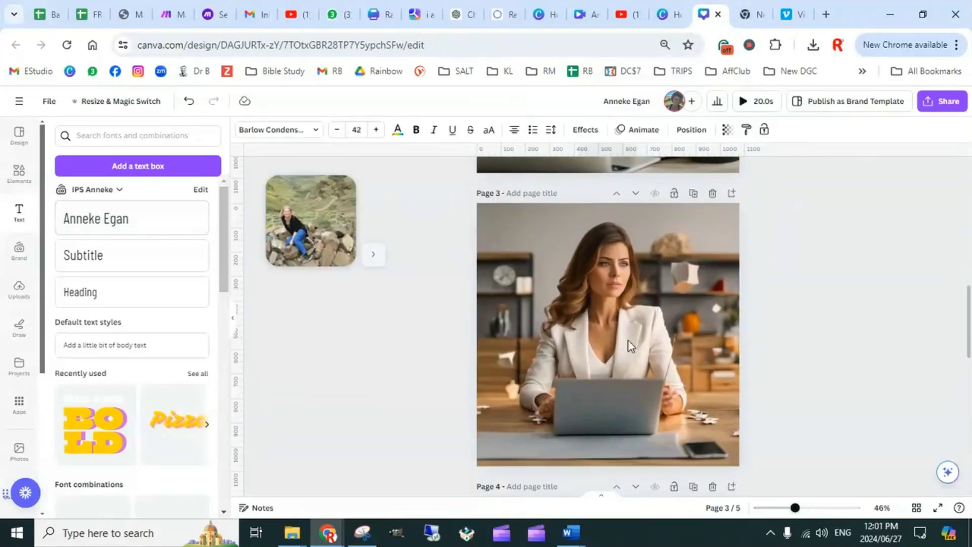
click(515, 326)
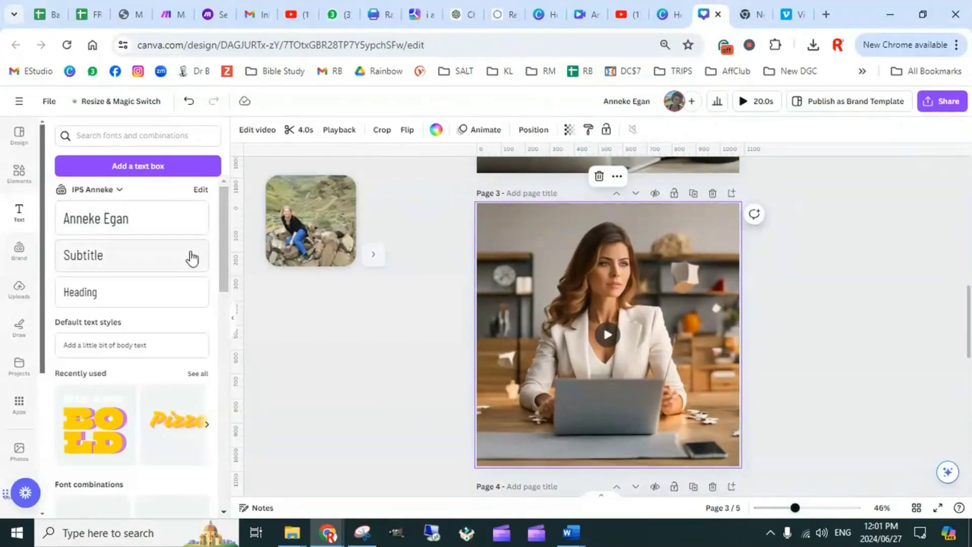
click(105, 227)
scroll(608, 324, down, 5)
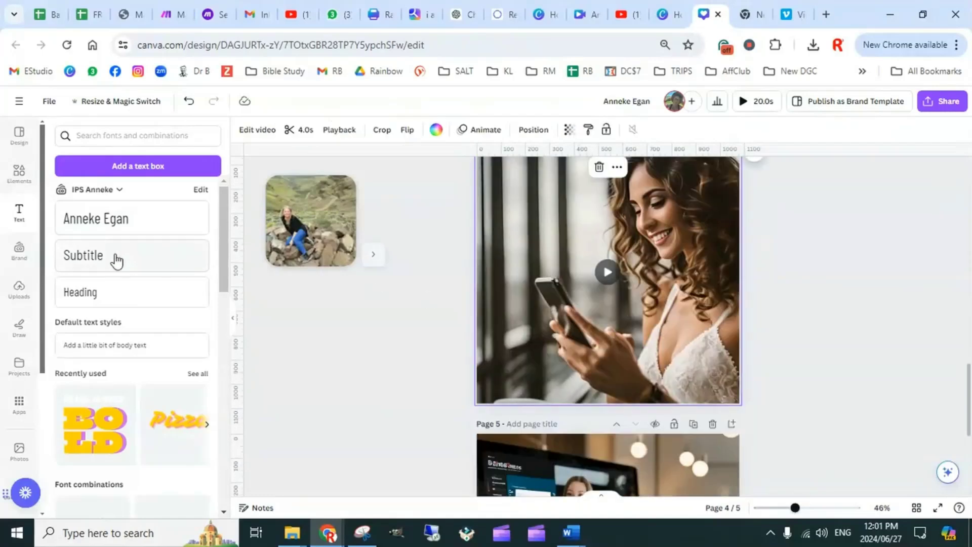
click(91, 219)
scroll(604, 336, down, 5)
click(511, 289)
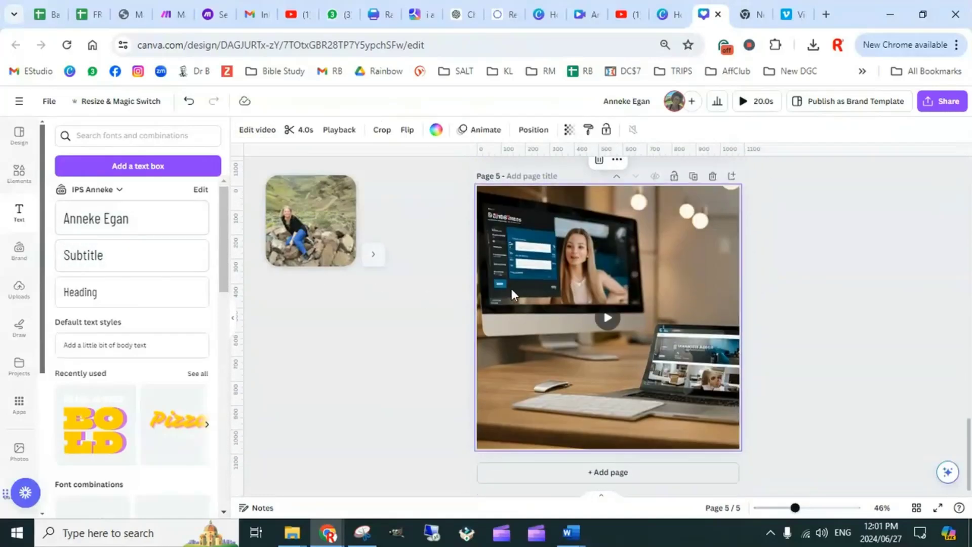
click(124, 227)
Move the first page's title text off the woman and onto the lower part of the dark chair
scroll(755, 324, up, 8)
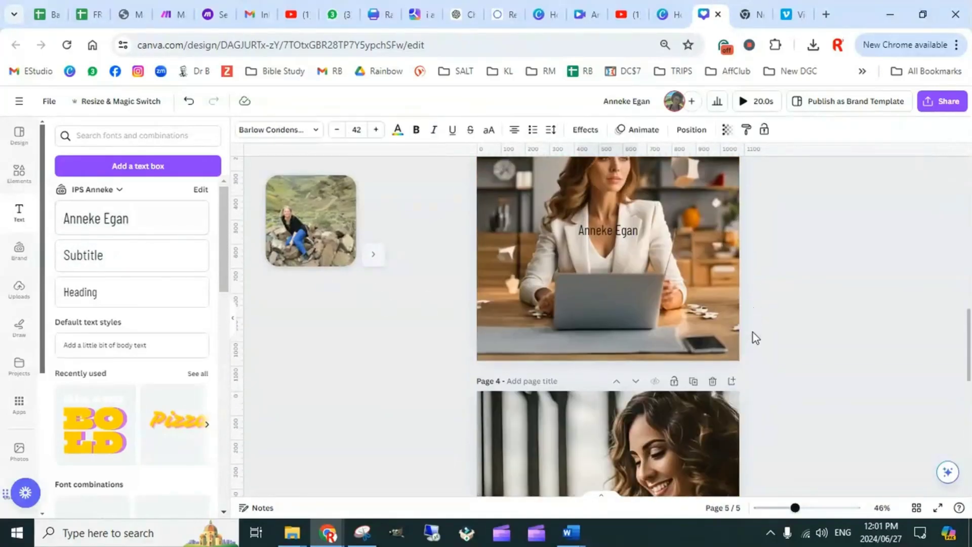
scroll(752, 342, up, 10)
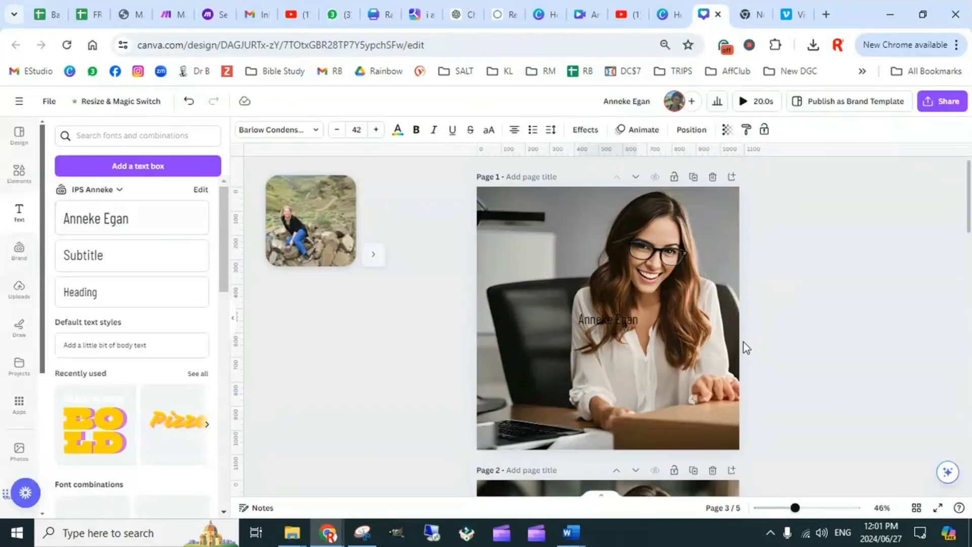
click(584, 316)
drag(584, 316, 524, 303)
scroll(515, 264, down, 1)
scroll(612, 322, up, 1)
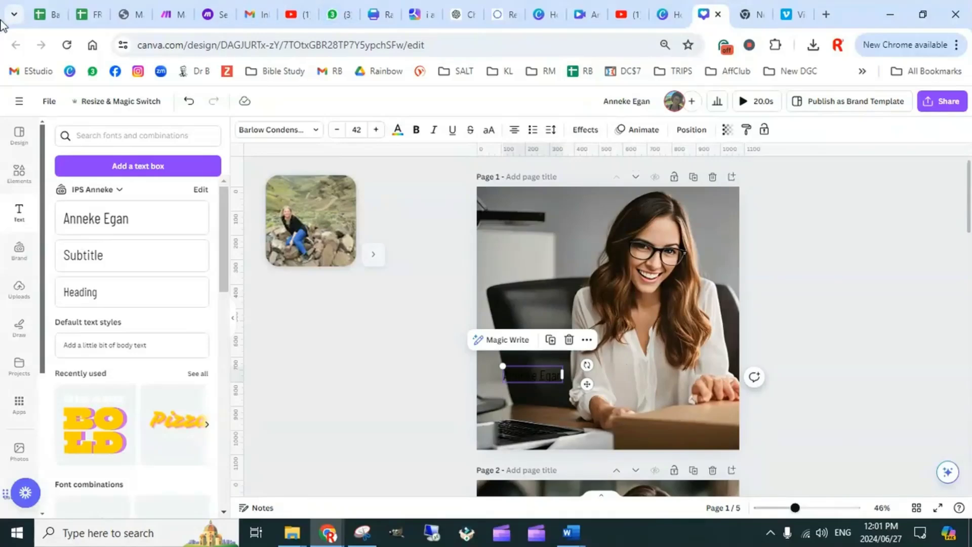
Copy "Simplifying Online Business" from cell A2 of the Instagram & FB Reels sheet and replace the first page's title text with it
click(41, 14)
click(134, 221)
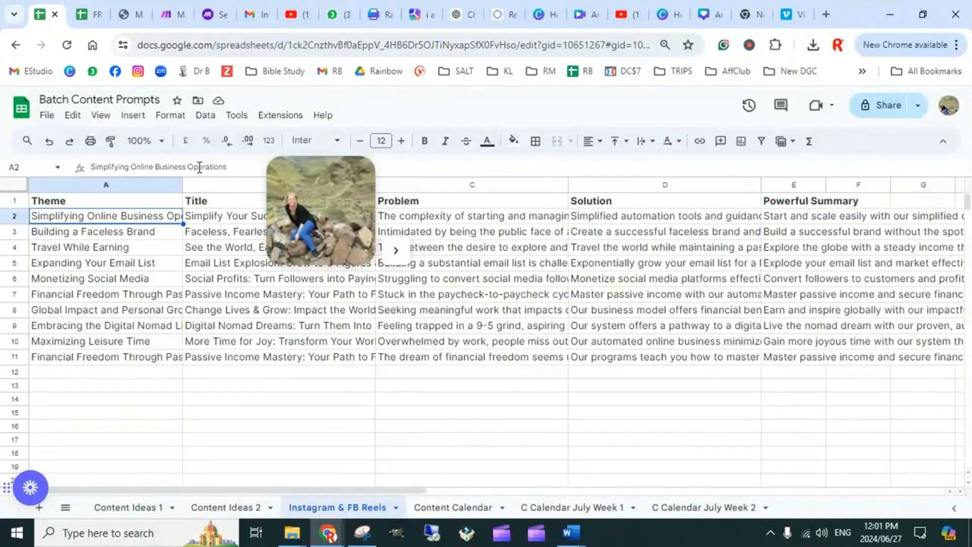
drag(186, 168, 84, 171)
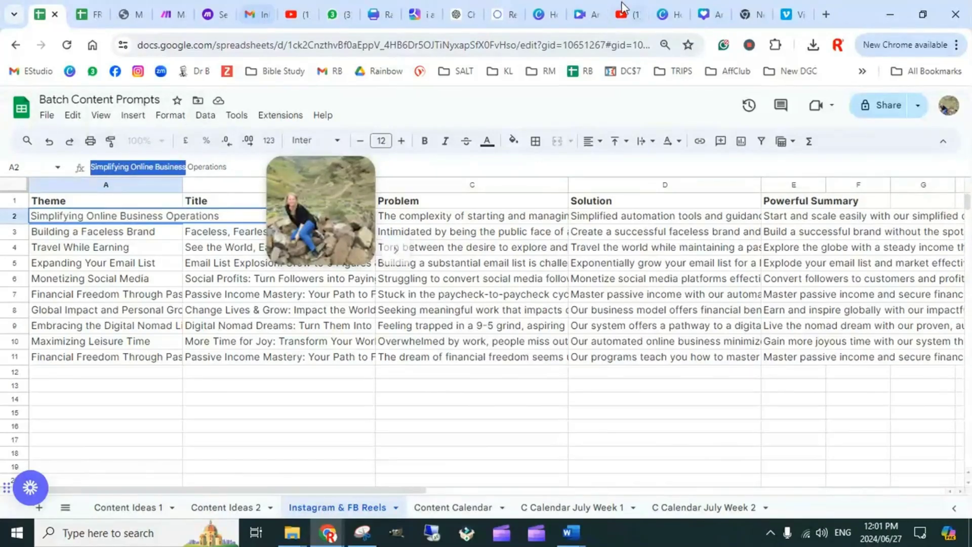
click(716, 15)
double_click(534, 375)
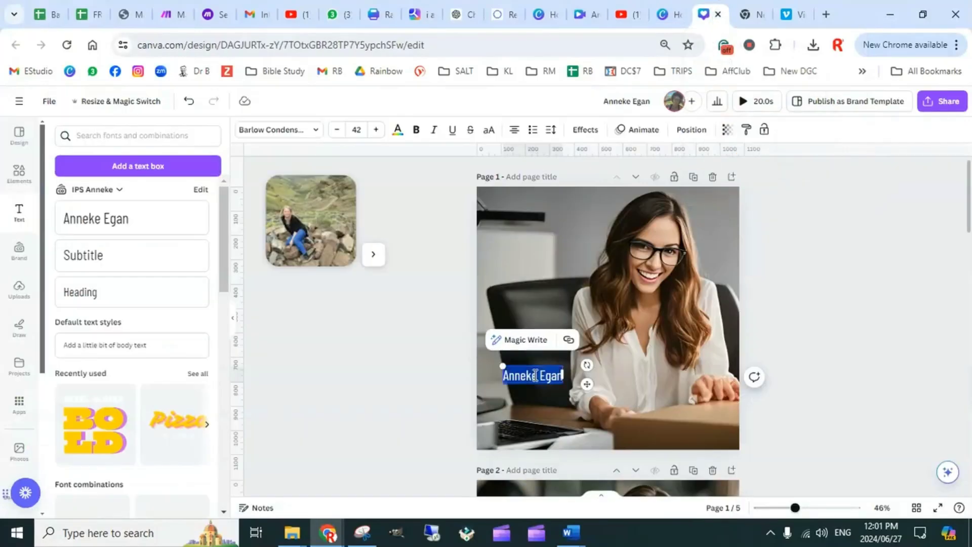
key(ctrl+v)
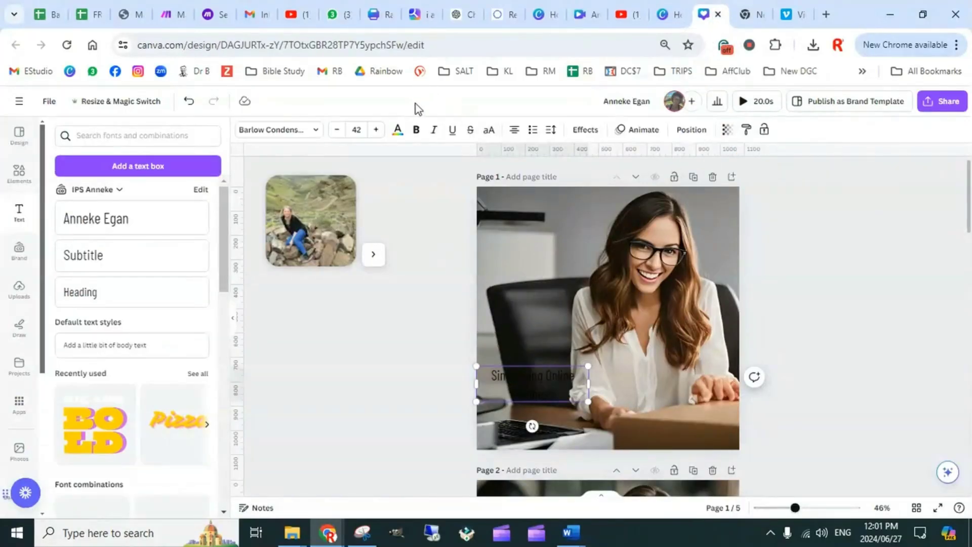
Make the first page's title bold and move it into the upper area above the chair, beside the woman's head
click(410, 354)
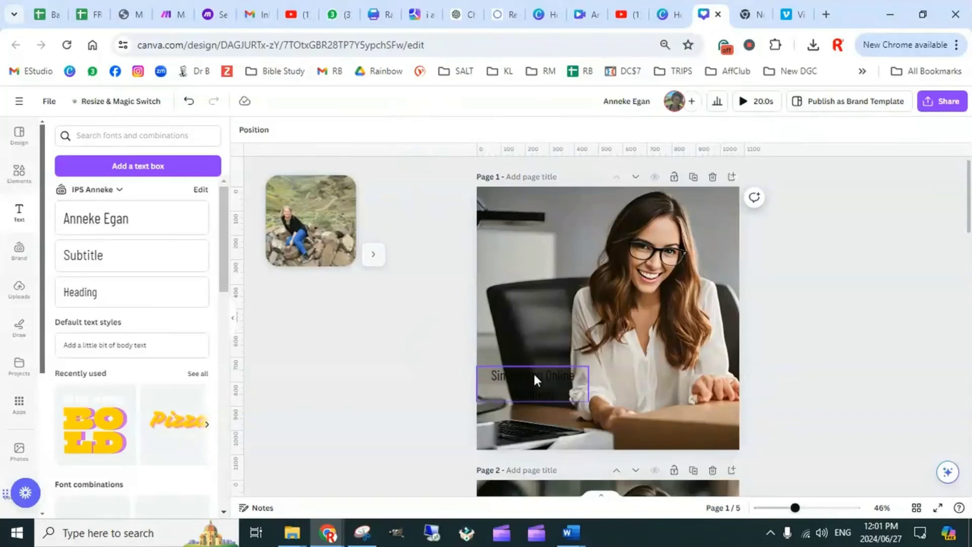
click(533, 379)
click(416, 129)
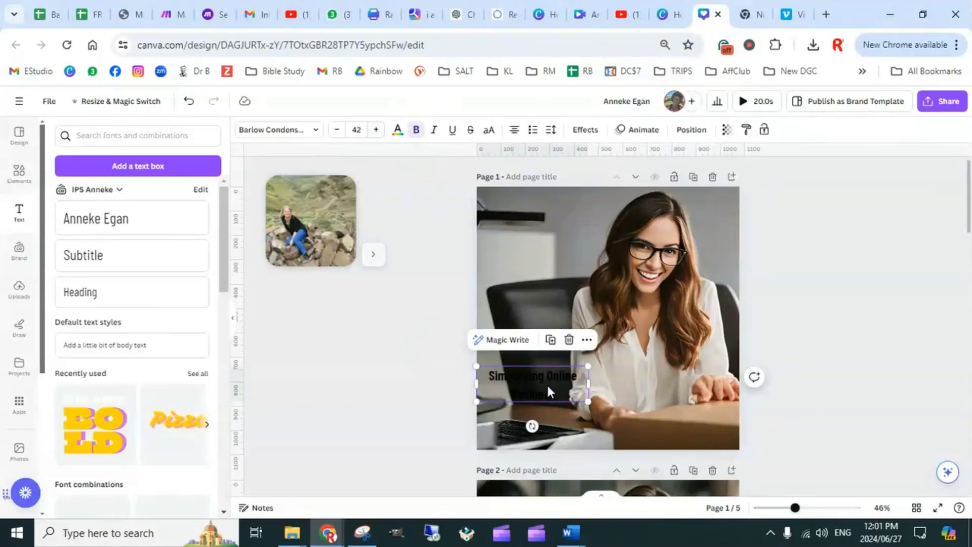
drag(554, 389, 579, 229)
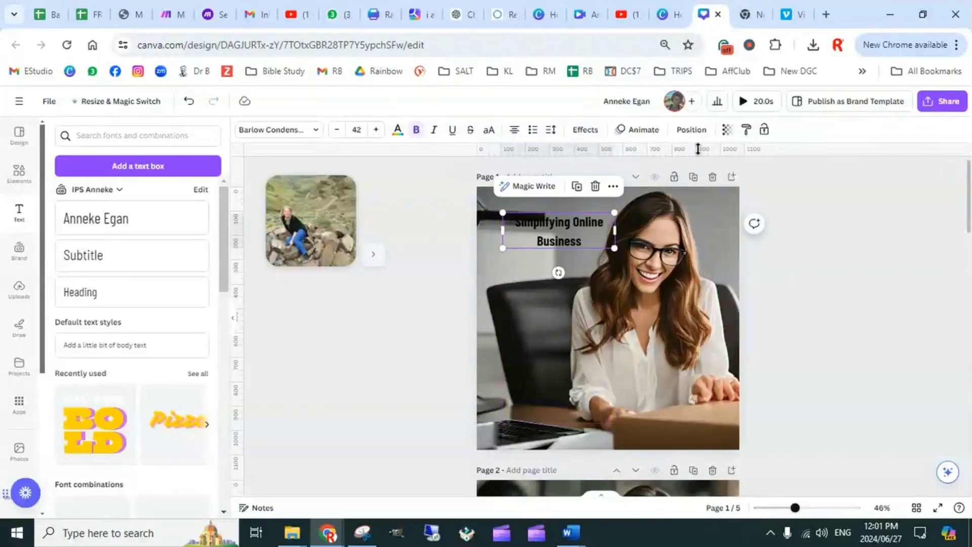
Apply the Outline effect to the first page's title and break it into three lines, one word per line
click(585, 130)
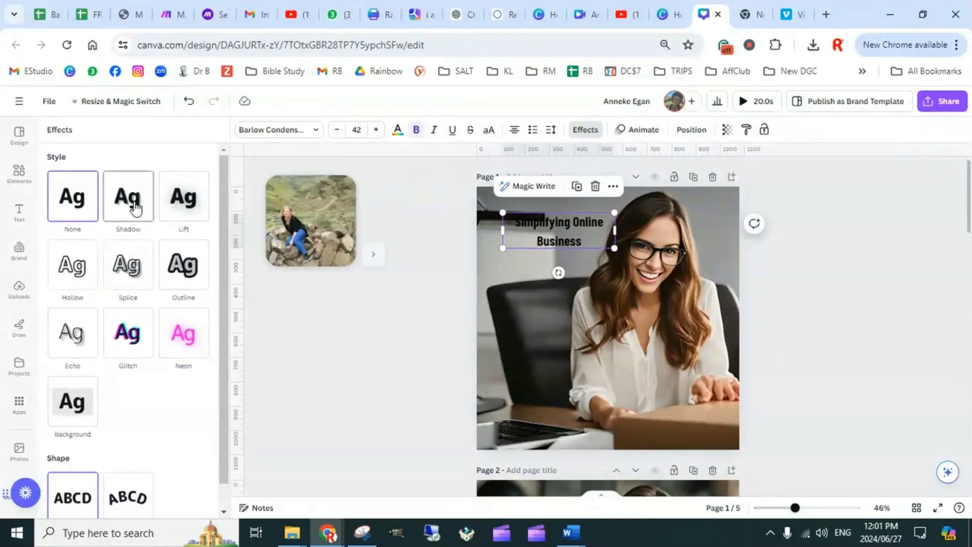
click(186, 268)
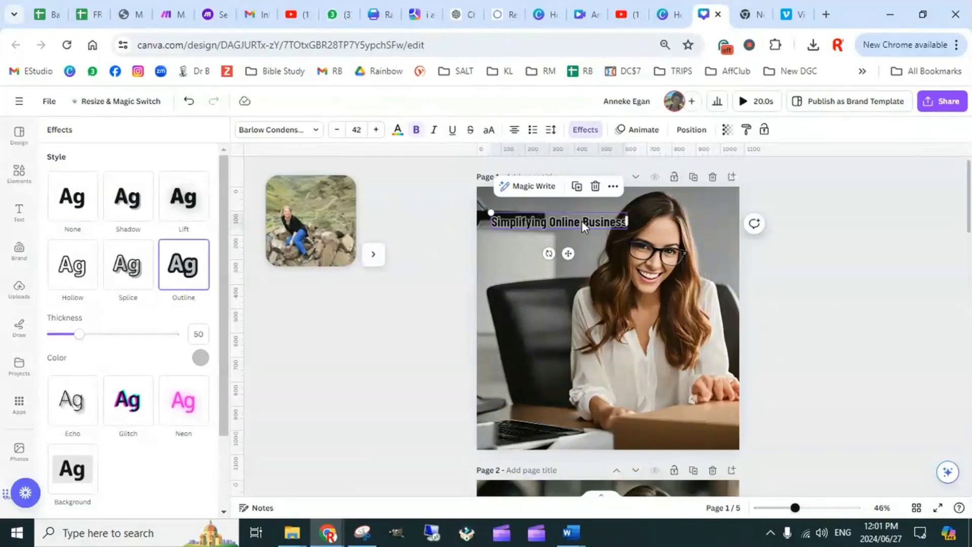
click(551, 223)
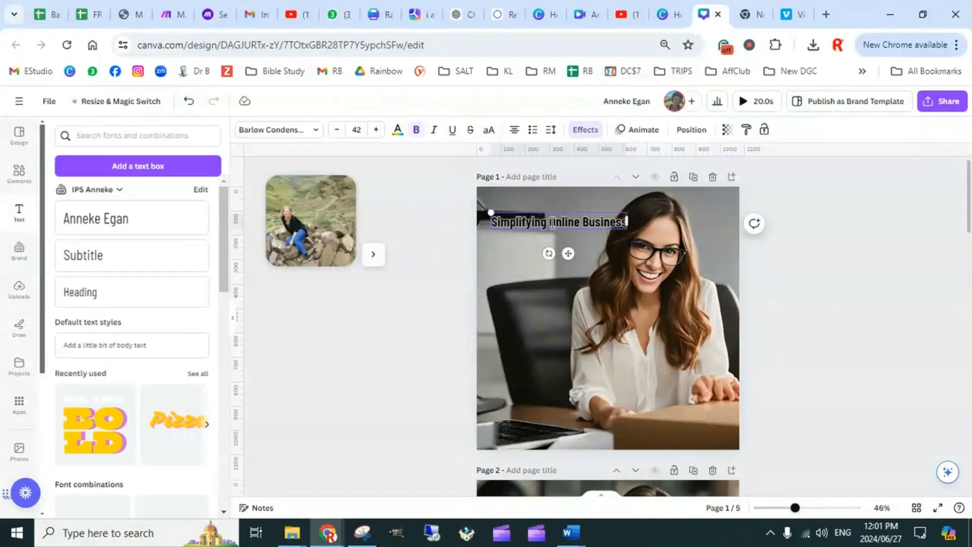
key(Return)
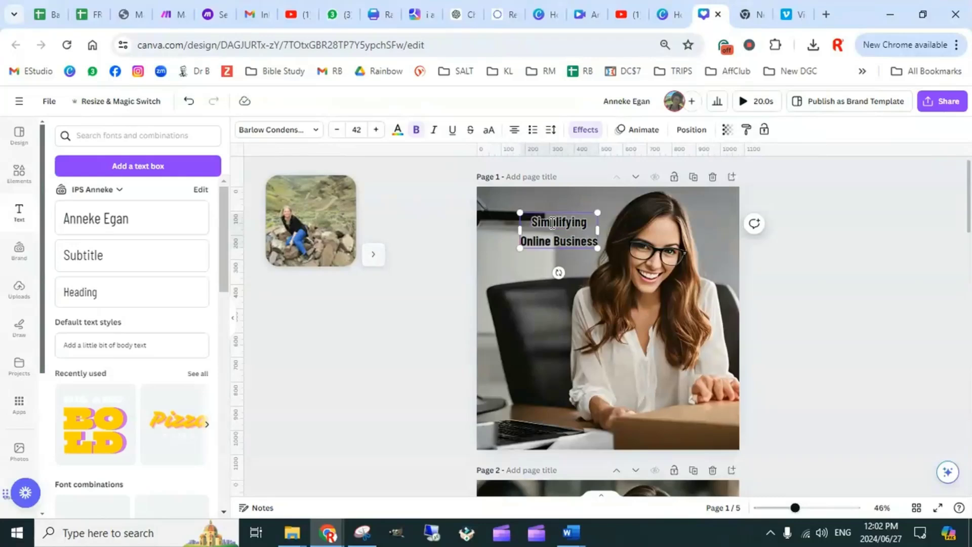
click(556, 241)
key(Return)
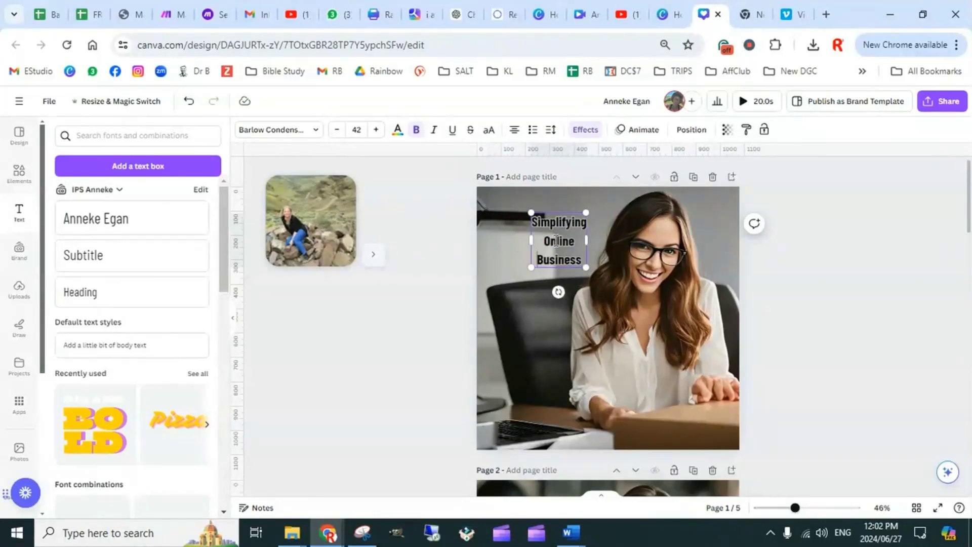
click(823, 293)
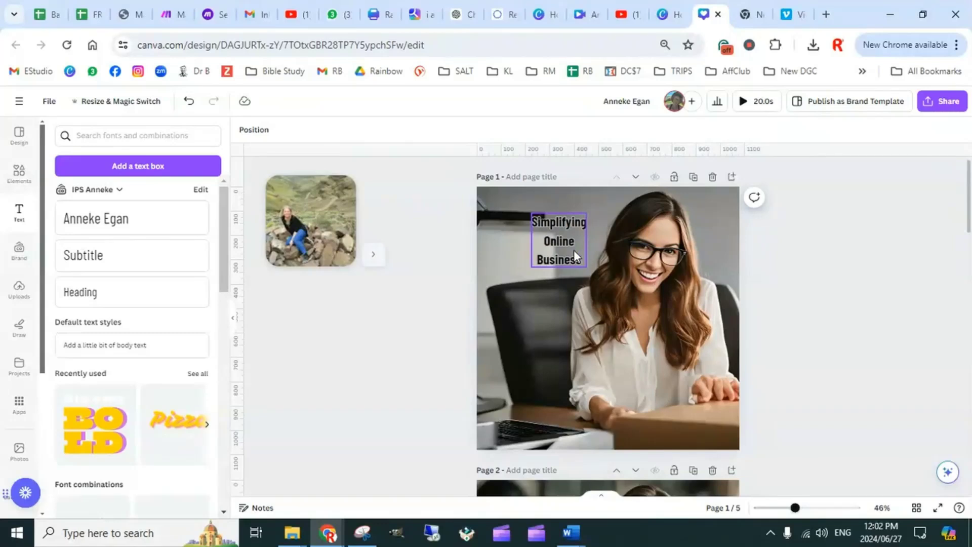
Shift the first page's title further away from the woman and enlarge it to about 363 by 356, font size 67.4
mouse_move(575, 256)
mouse_down()
mouse_move(549, 248)
mouse_move(559, 246)
mouse_up()
drag(559, 246, 593, 301)
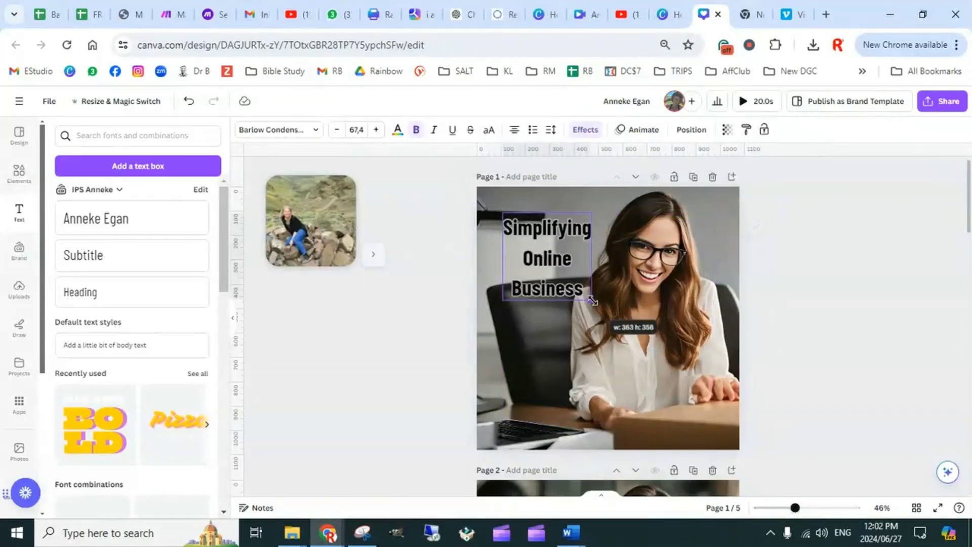
click(807, 304)
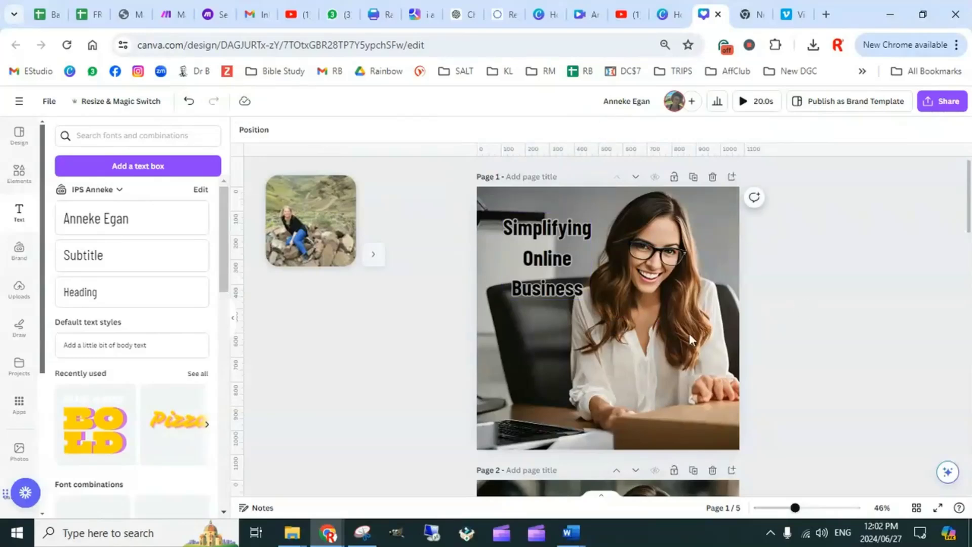
Replace page 2's placeholder text with "Online Business Made Easy!" copied from cell B2 of the Instagram & FB Reels sheet
scroll(623, 354, down, 5)
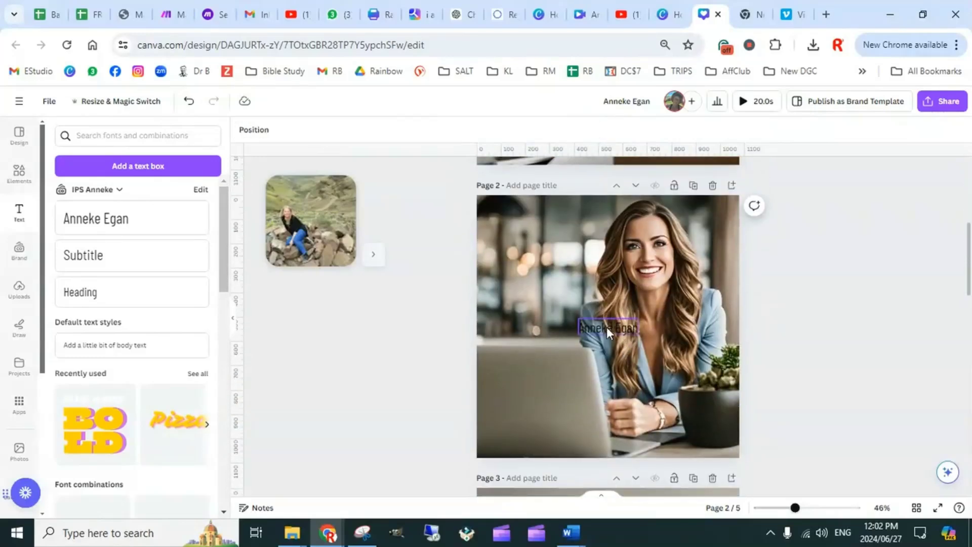
click(606, 327)
click(51, 15)
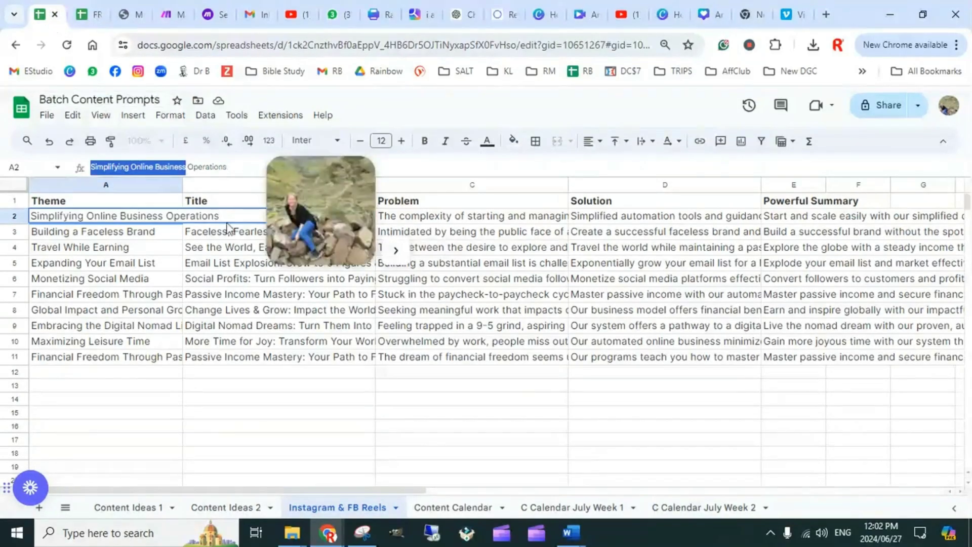
click(396, 250)
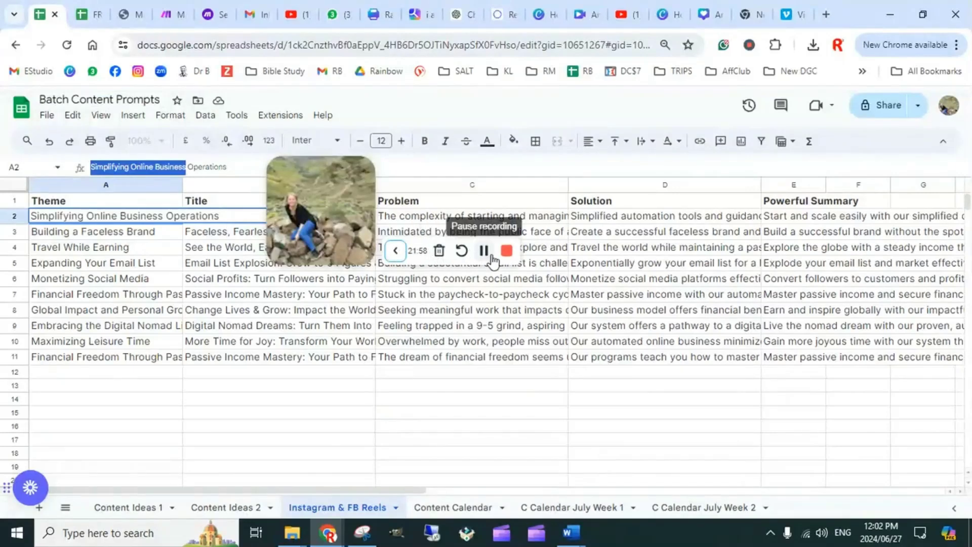
click(395, 250)
drag(372, 248, 208, 387)
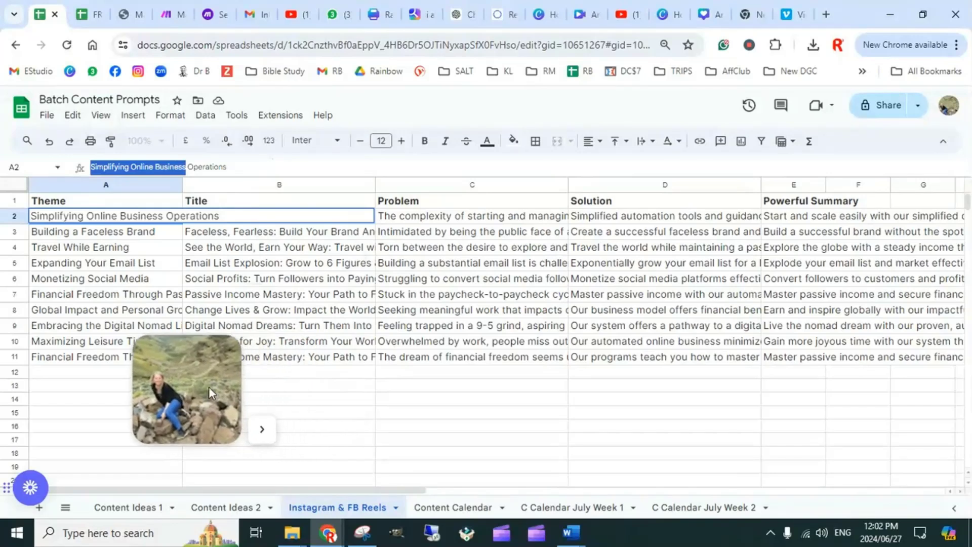
click(388, 416)
click(282, 219)
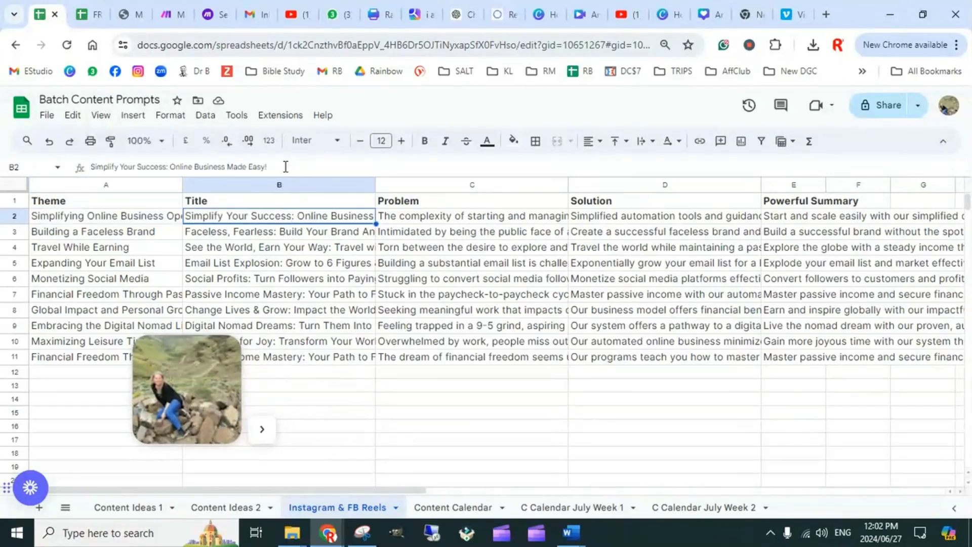
drag(286, 168, 173, 168)
key(ctrl+c)
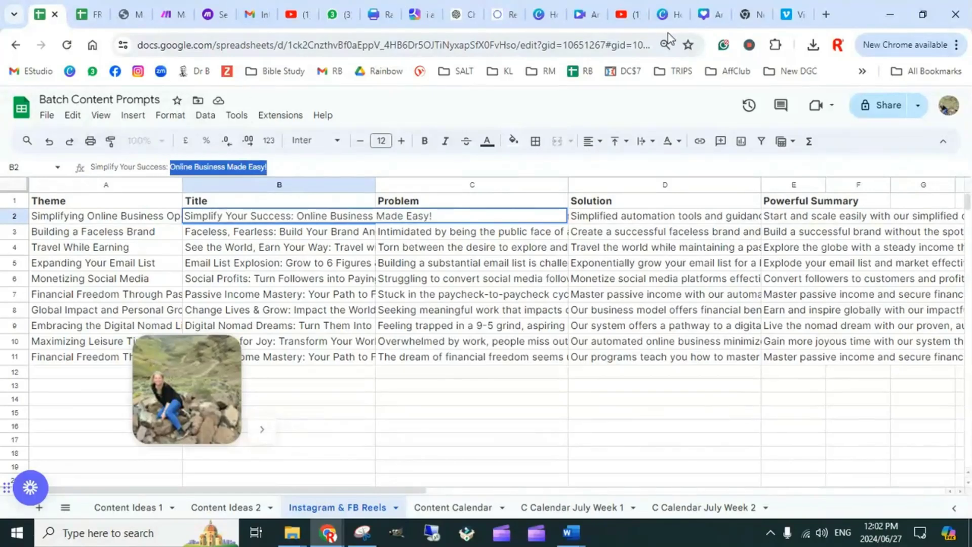
click(703, 14)
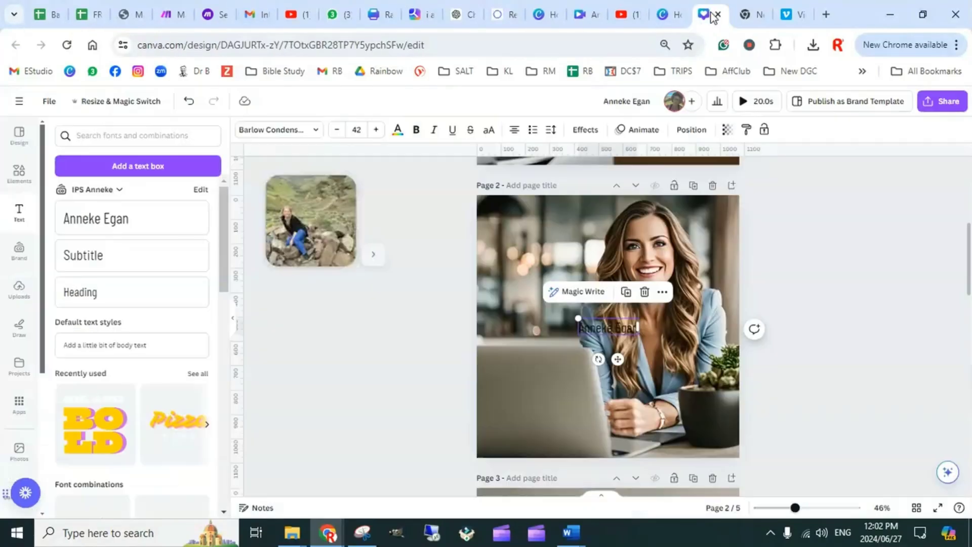
double_click(613, 329)
key(ctrl+v)
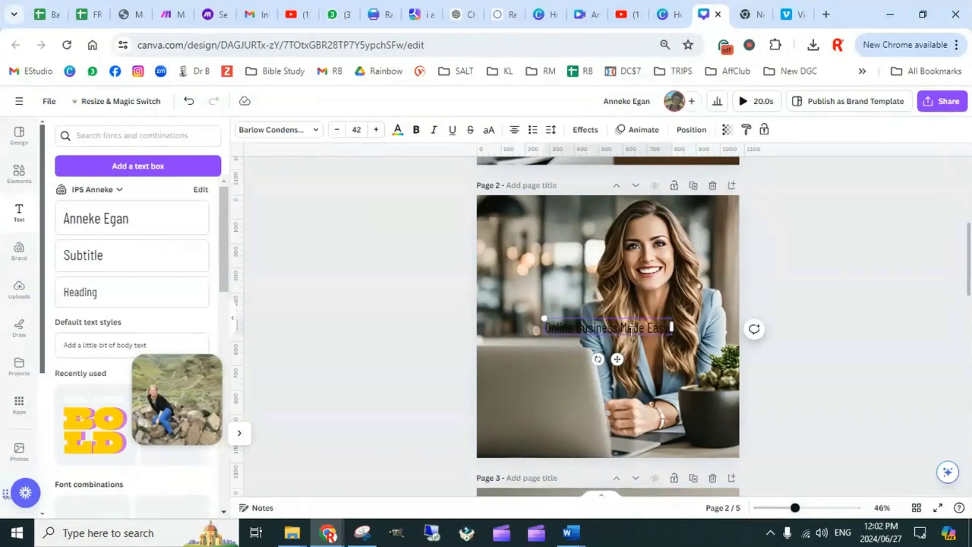
Copy the text style of the first page's title onto the "Online Business Made Easy!" text on page 2
scroll(812, 263, up, 5)
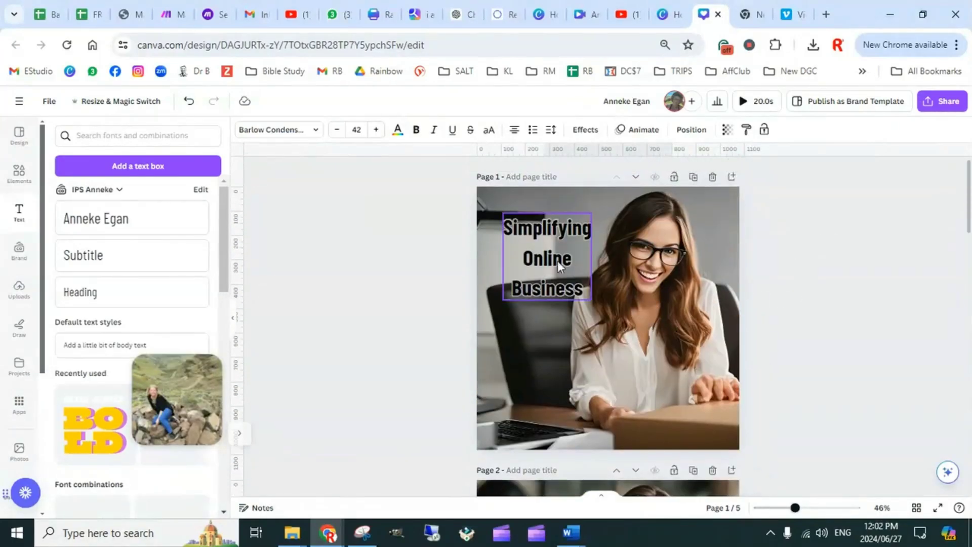
click(573, 241)
click(746, 129)
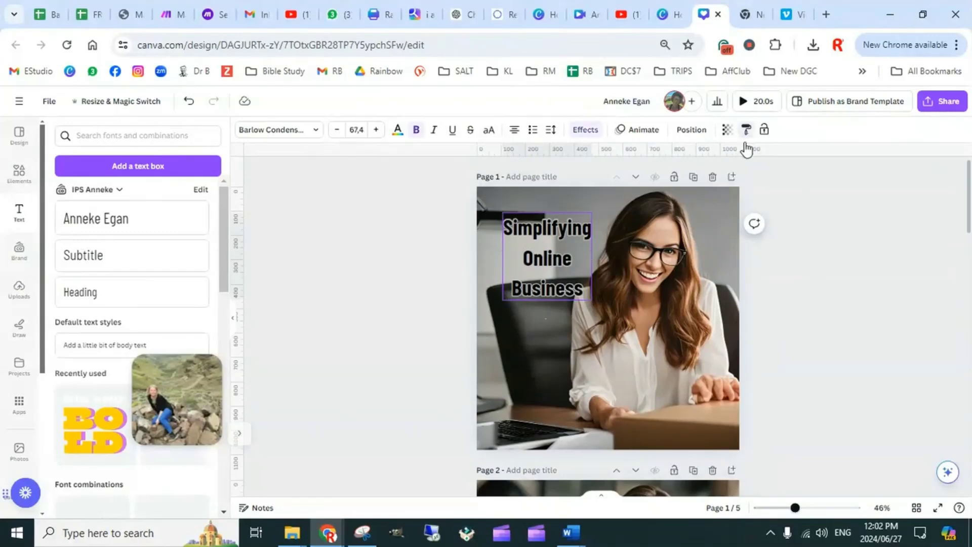
scroll(673, 322, down, 1)
scroll(674, 322, down, 4)
click(607, 335)
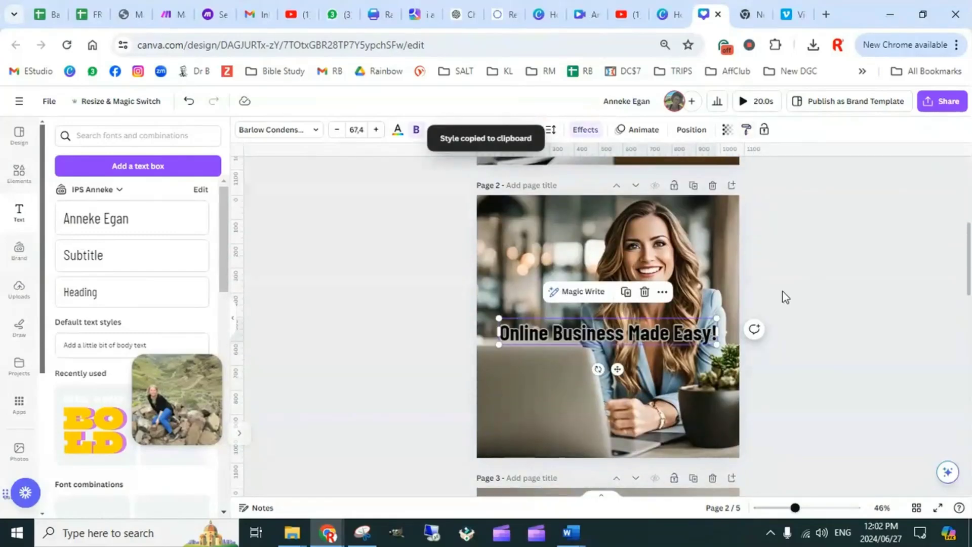
click(804, 285)
Move page 2's title down across the laptop and the woman's hands, near the lower edge of the image
drag(634, 338, 642, 425)
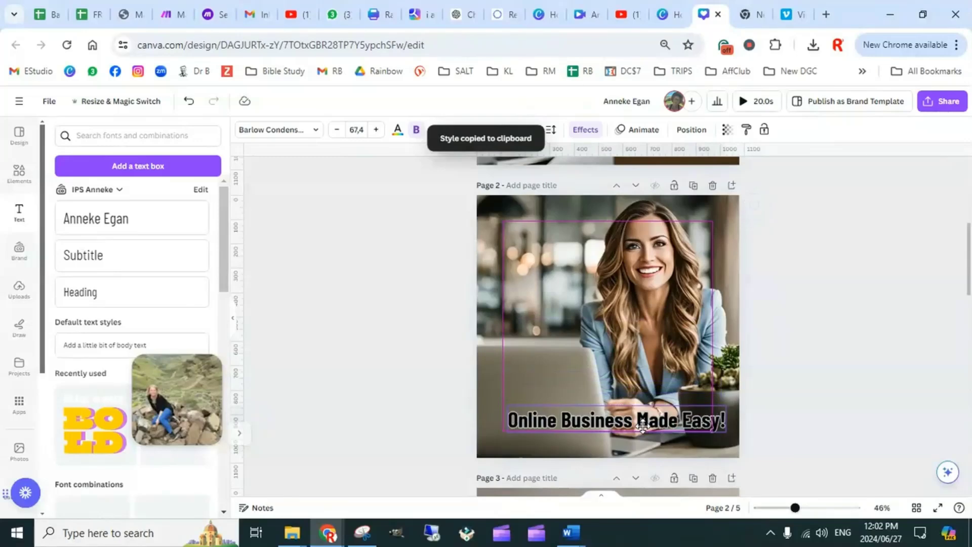
scroll(637, 342, down, 5)
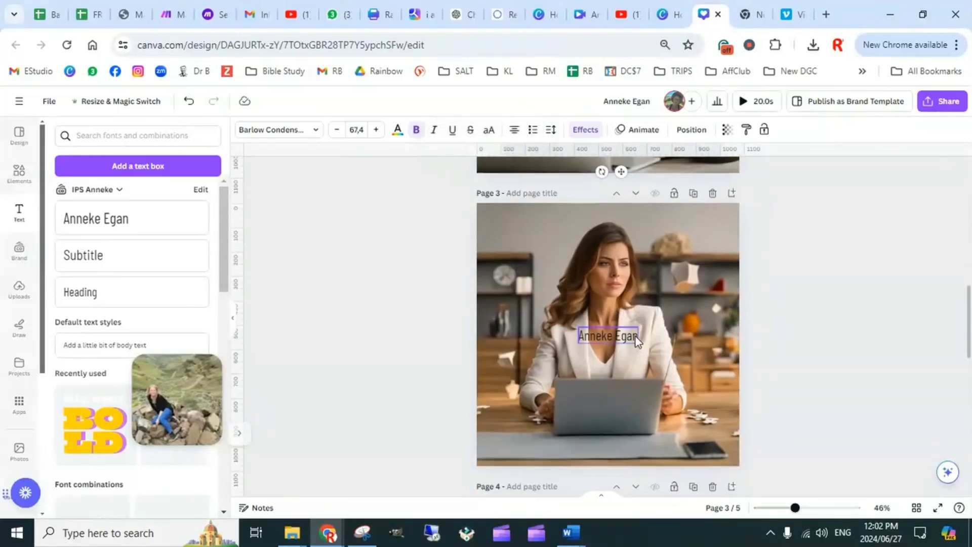
scroll(637, 340, up, 5)
click(773, 292)
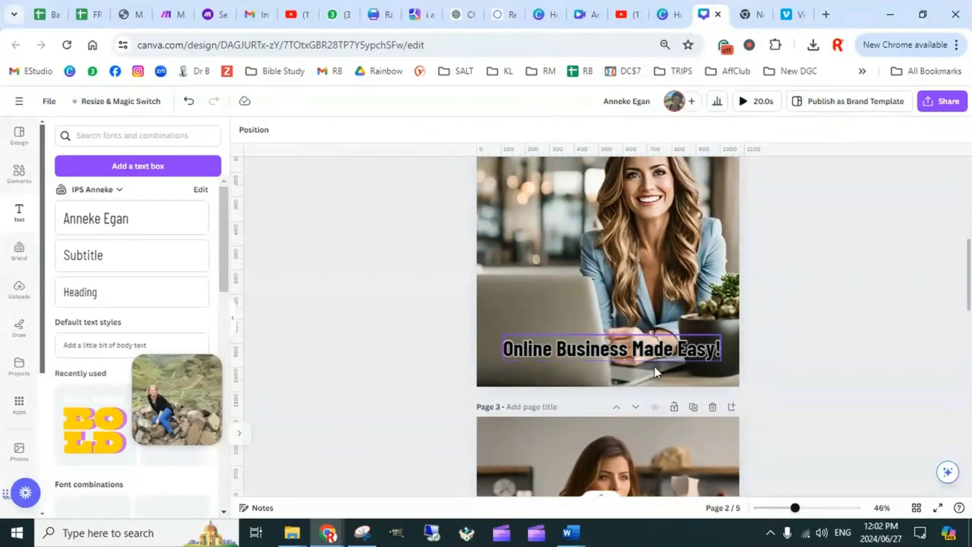
Copy the style of page 2's title onto the placeholder text on page 3
click(648, 351)
click(746, 130)
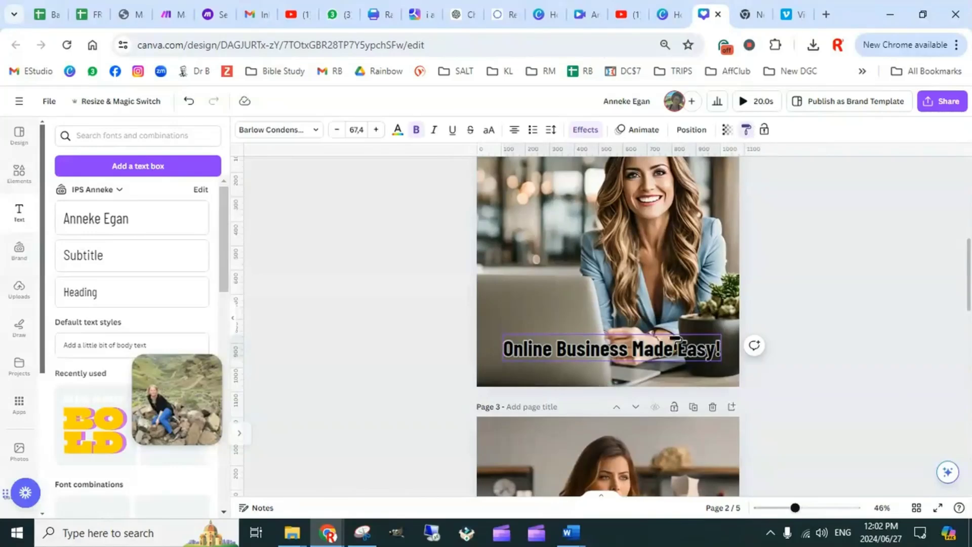
scroll(677, 342, down, 5)
click(632, 274)
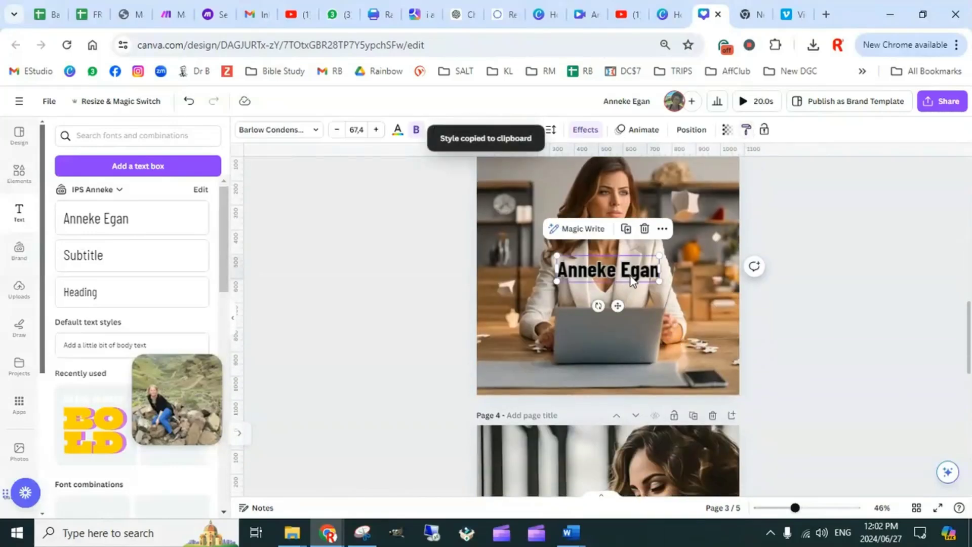
click(765, 287)
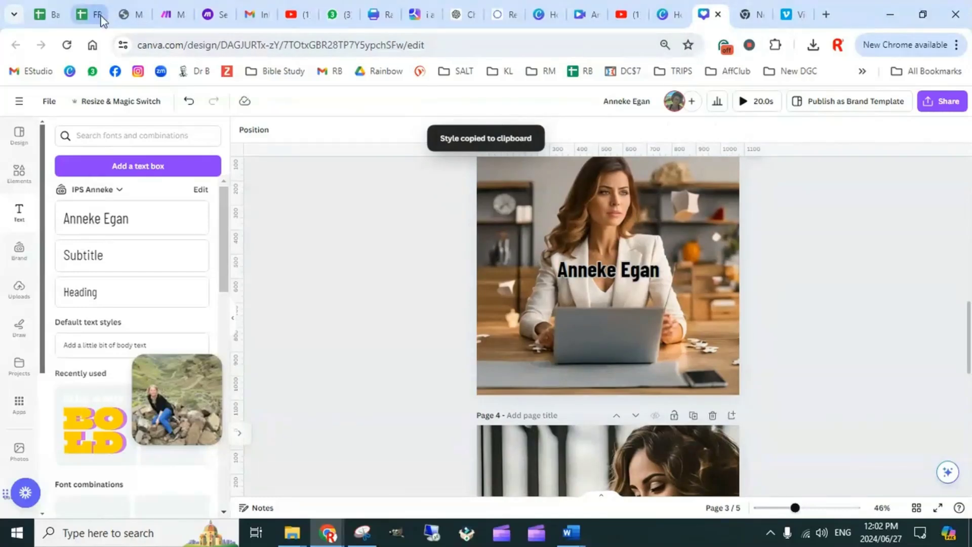
Replace page 3's placeholder text with "The complexity of starting and managing an online business is daunting." copied from cell C2 of the sheet
click(51, 14)
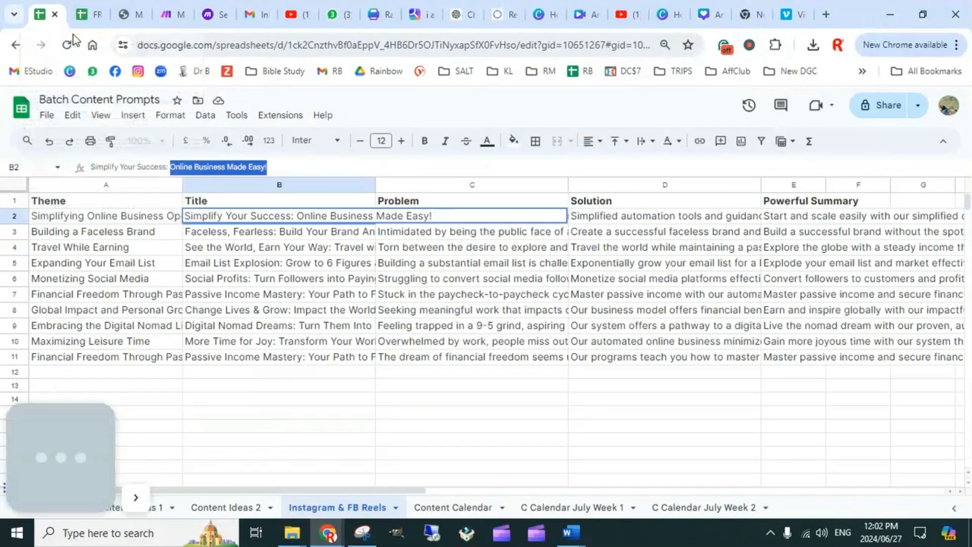
click(462, 403)
click(452, 217)
drag(363, 165, 84, 168)
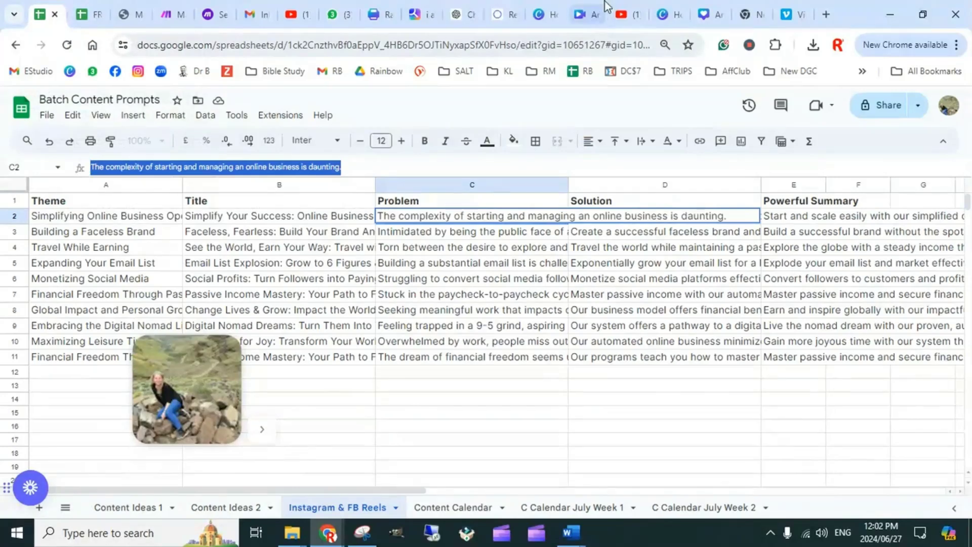
click(711, 15)
click(615, 274)
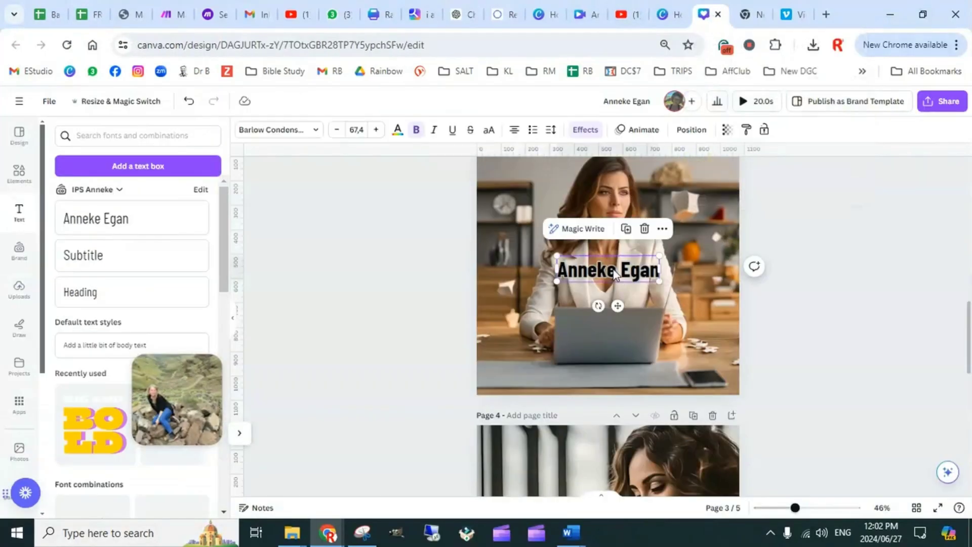
double_click(615, 274)
key(ctrl+v)
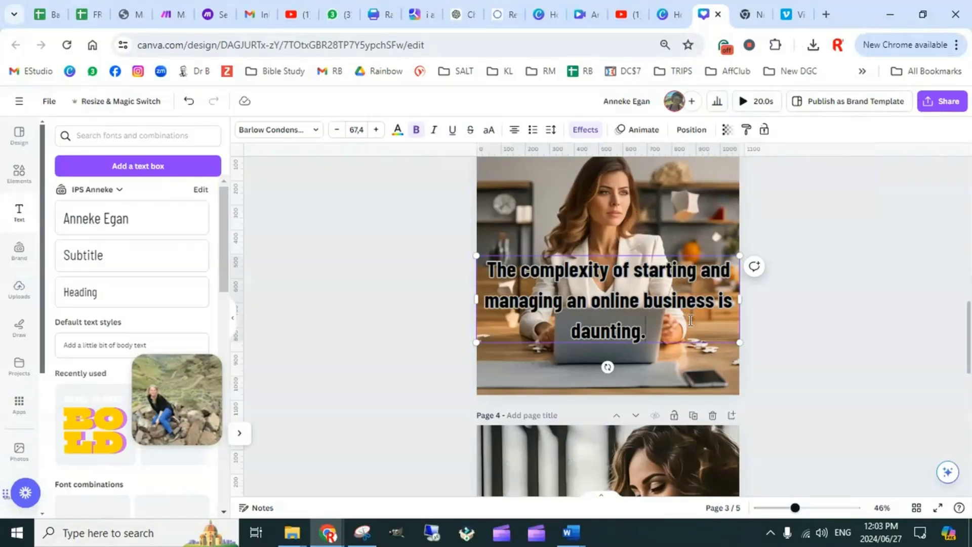
click(822, 256)
Move page 3's text down over the laptop and reduce its font size to 50.1
click(684, 309)
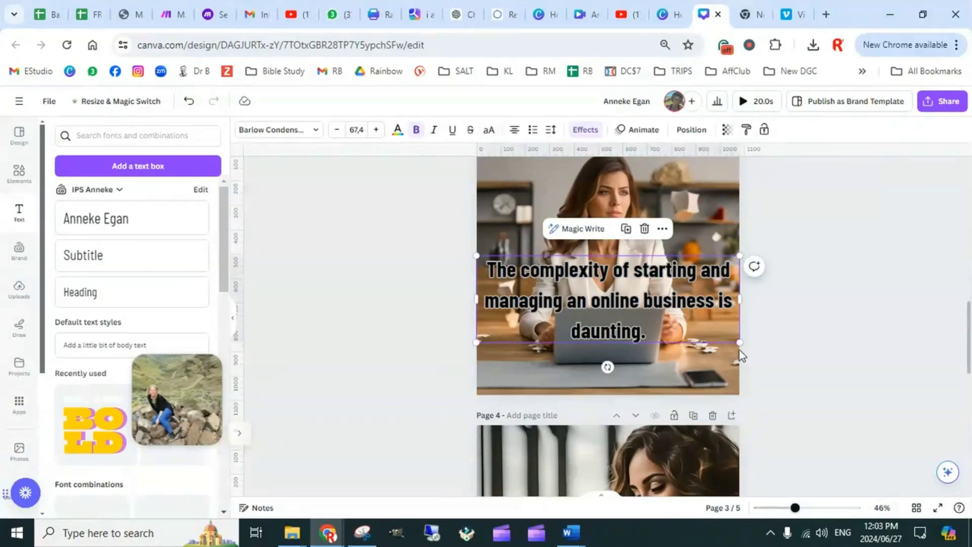
drag(729, 335, 687, 322)
drag(606, 285, 633, 329)
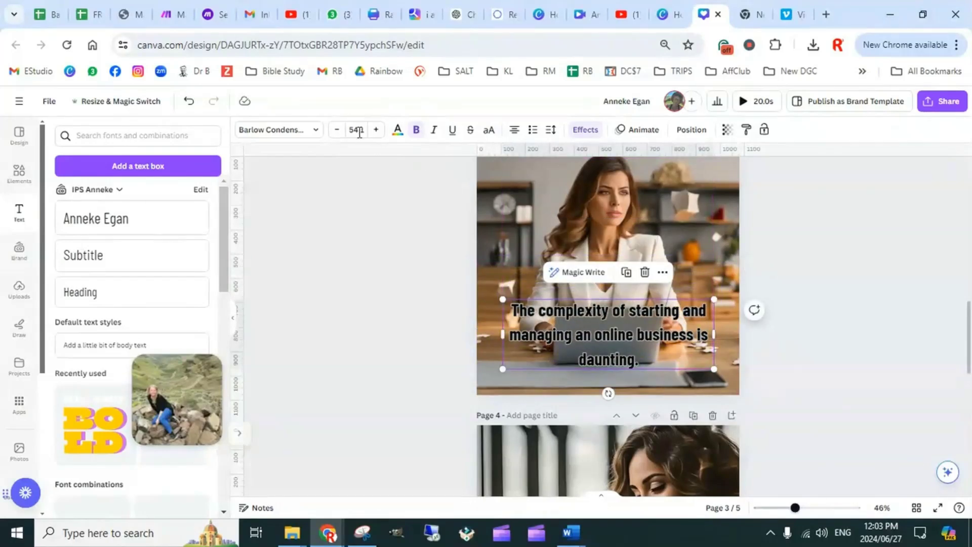
click(337, 130)
click(337, 130)
click(337, 131)
click(337, 130)
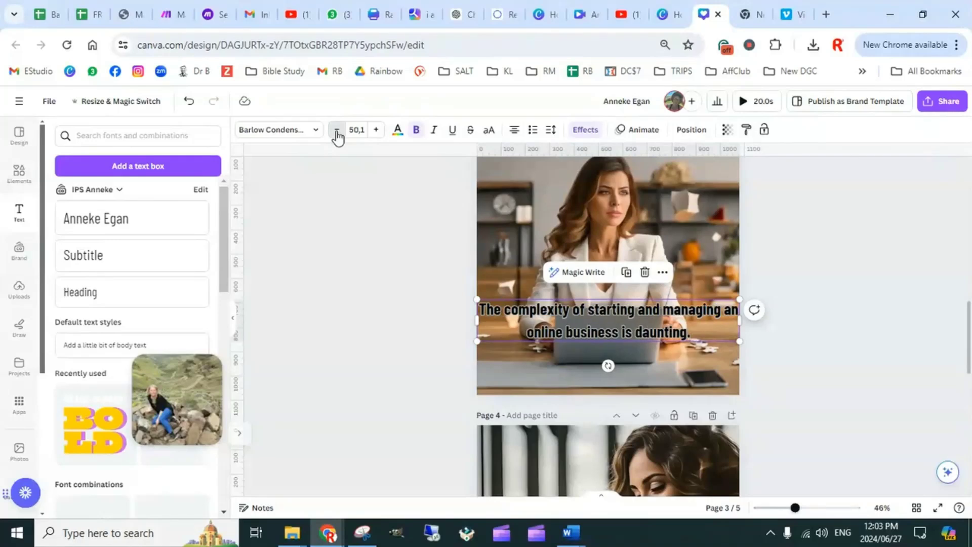
Narrow page 3's text box on both sides to sit within the page margins and start its third line at "is daunting."
drag(478, 319, 502, 320)
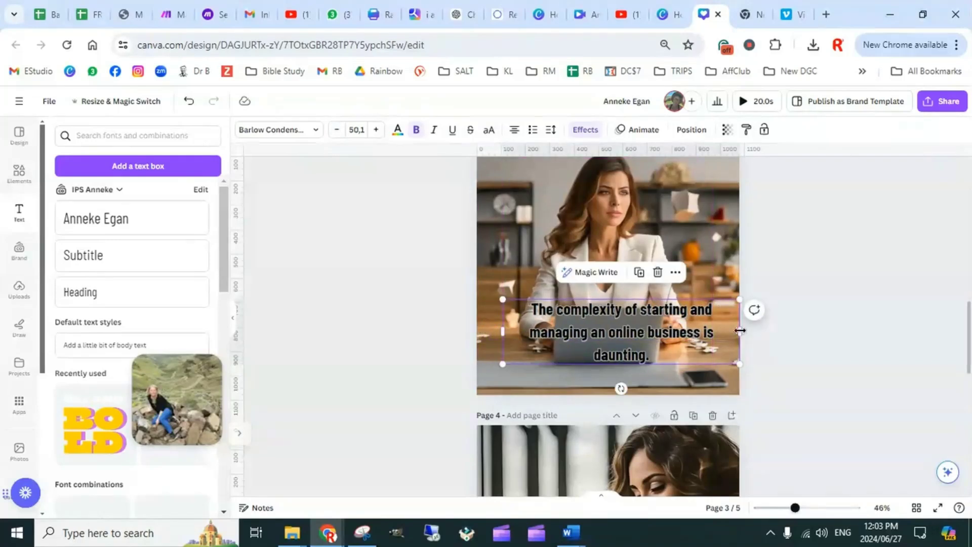
drag(733, 332, 713, 332)
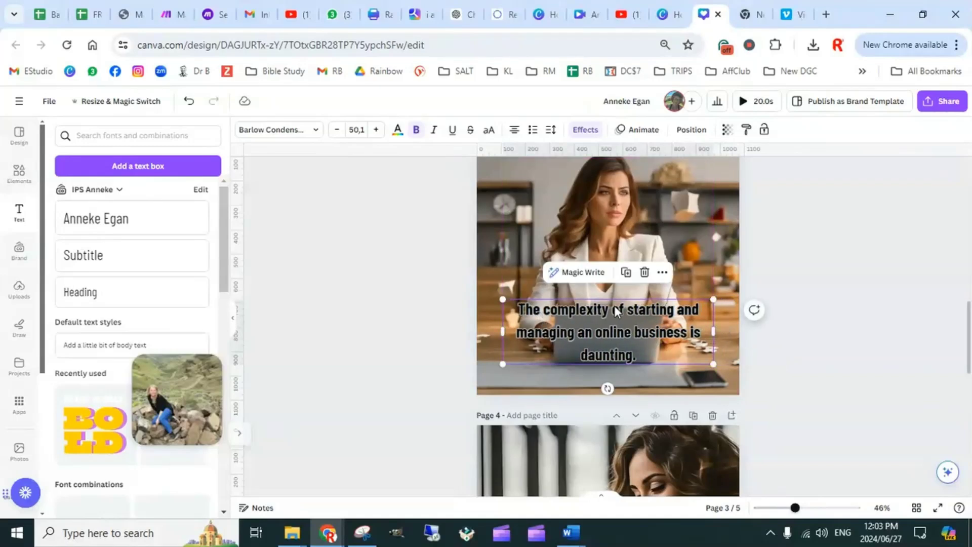
click(692, 333)
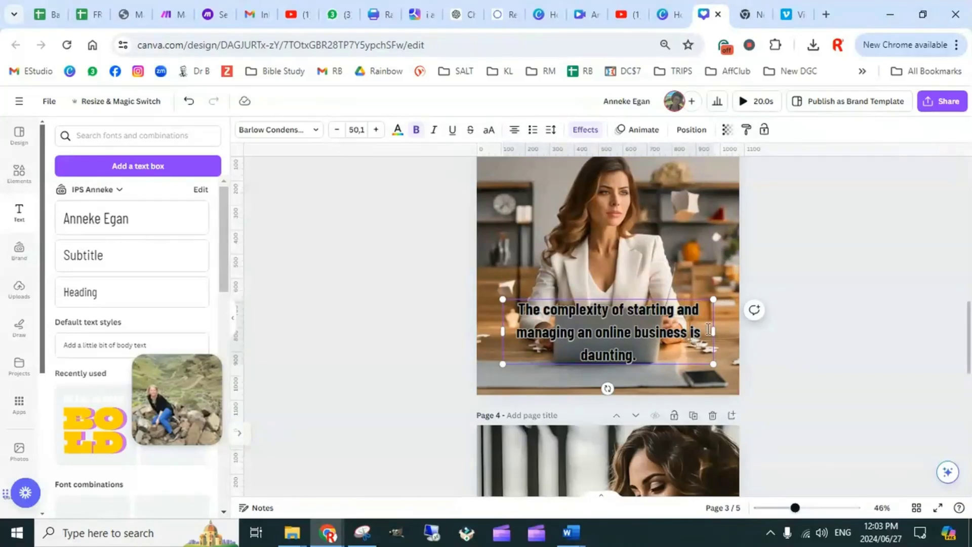
key(Return)
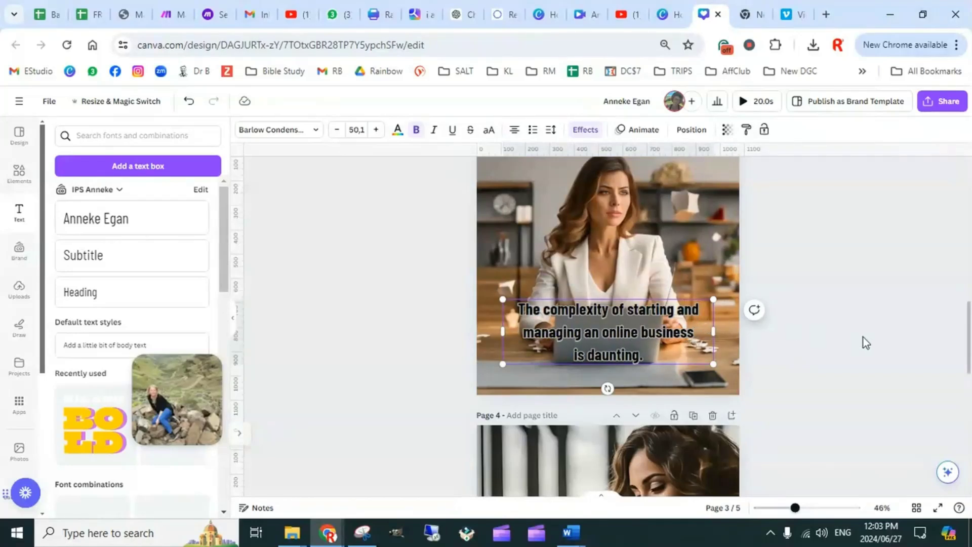
click(863, 337)
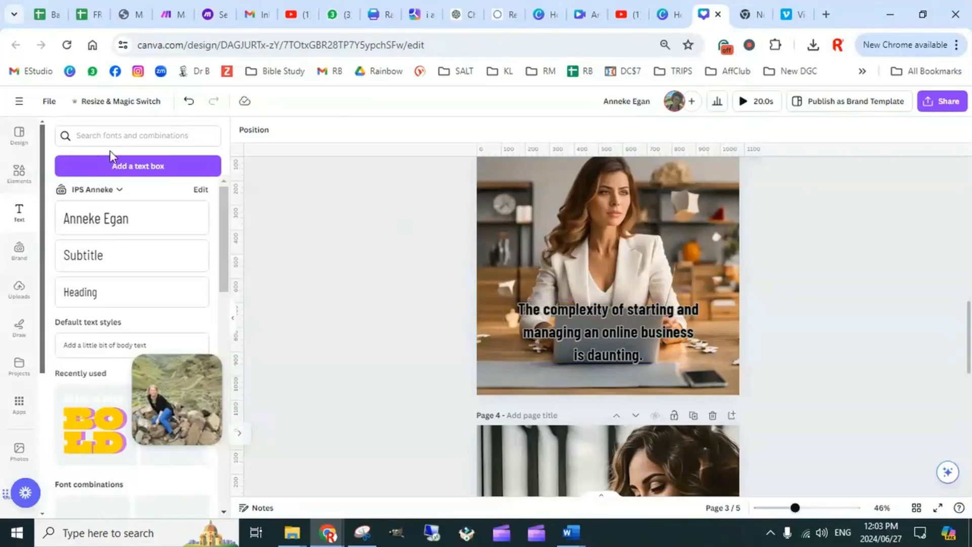
Add a square shape to page 3, stretch it into a band slightly wider than the page, and place it behind the text
click(20, 178)
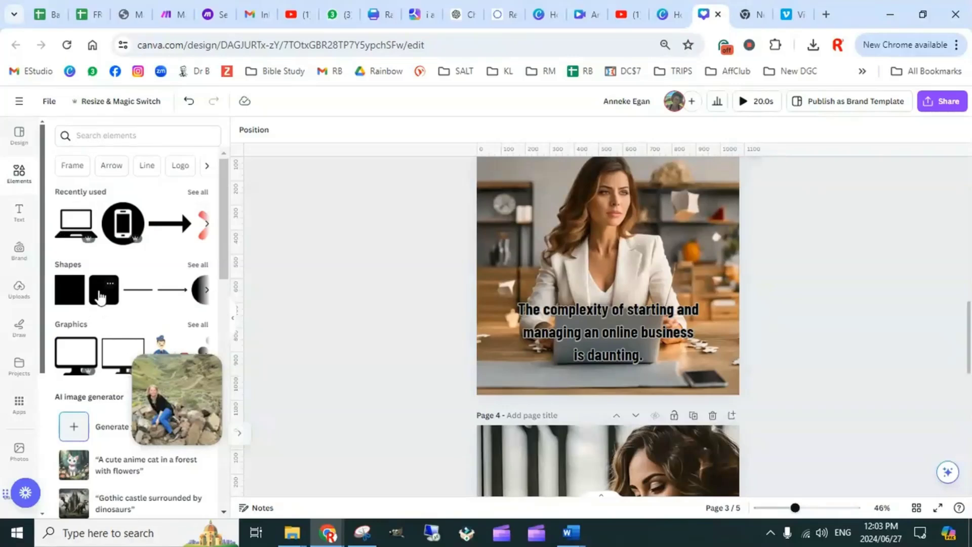
click(74, 292)
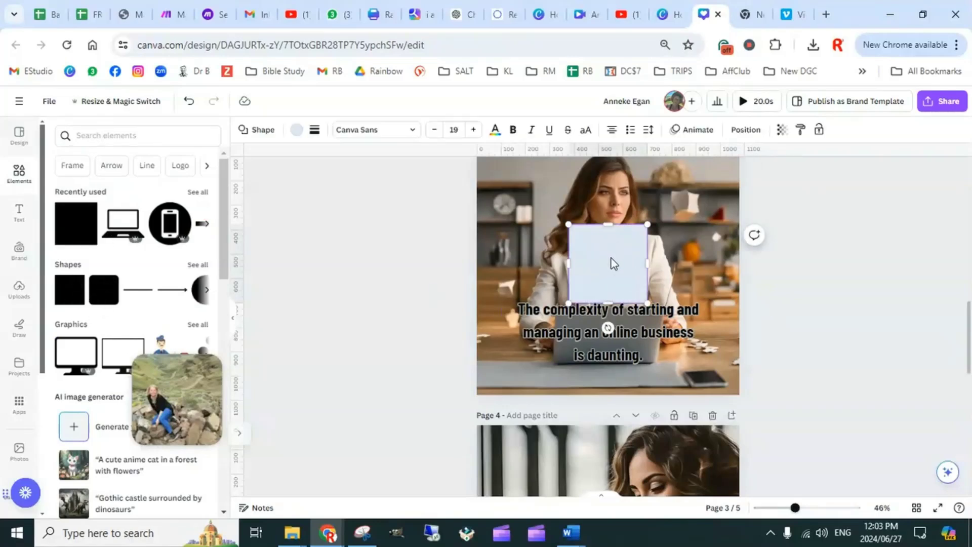
drag(613, 263, 749, 336)
Set the transparency of the light band behind page 3's text to 40
click(783, 136)
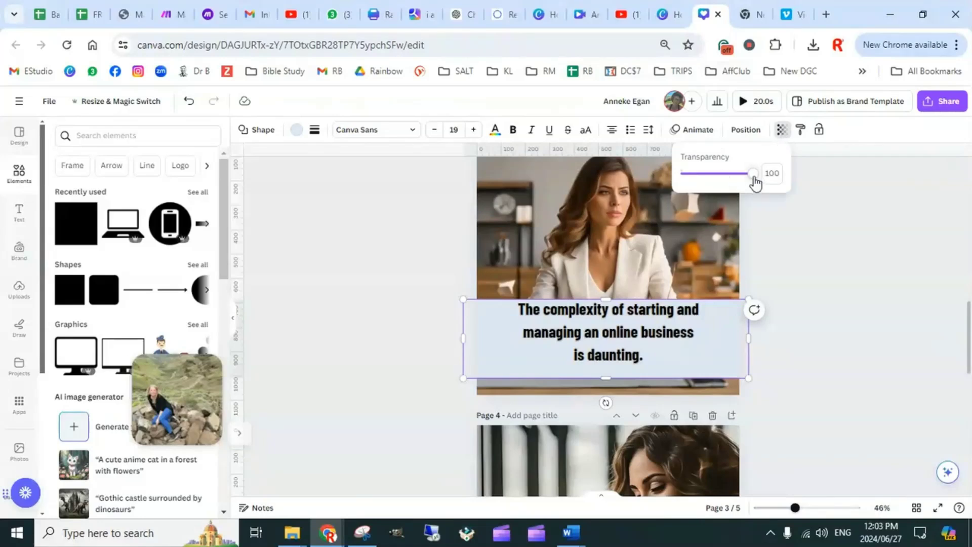
drag(755, 176, 711, 185)
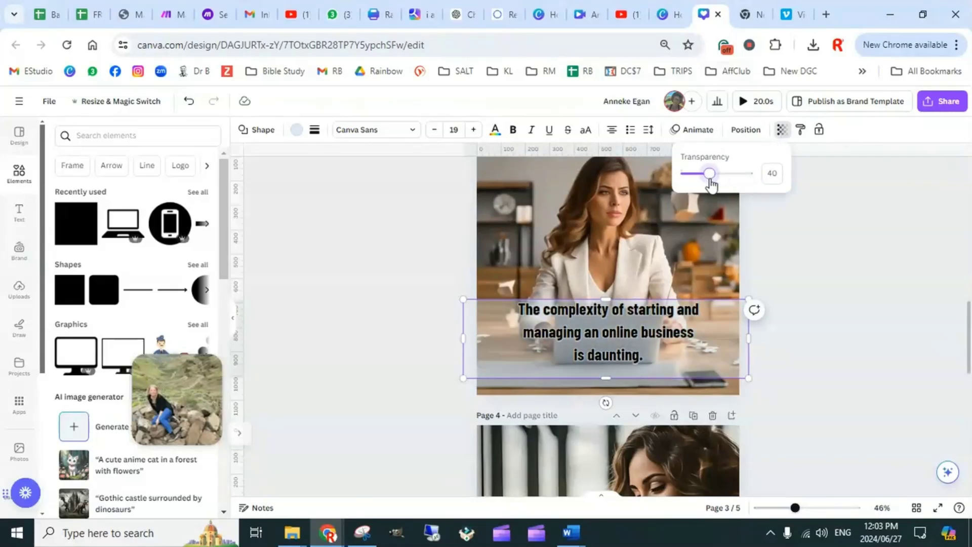
click(840, 328)
Align page 3's text and the light band behind it to each other, centered horizontally and at the middle vertically
click(654, 332)
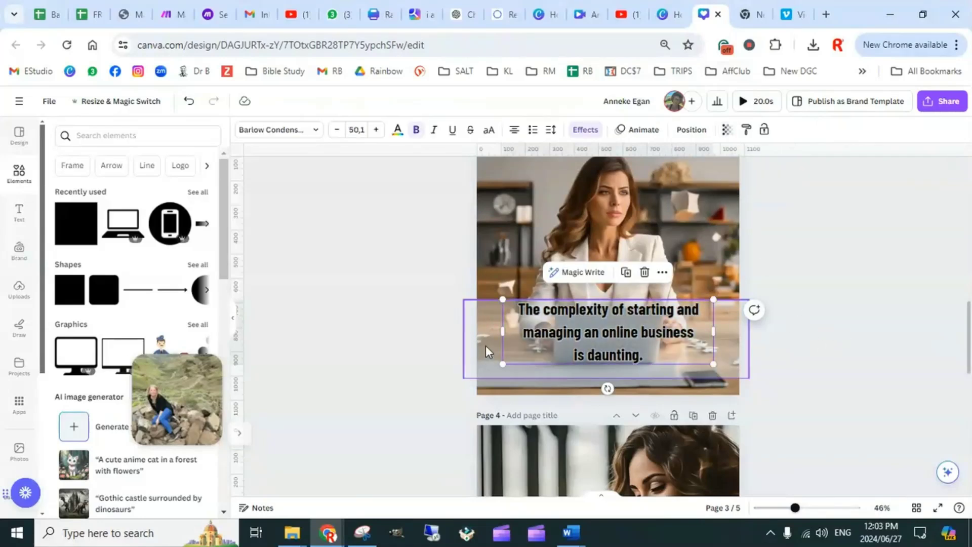
shift+click(486, 345)
click(745, 129)
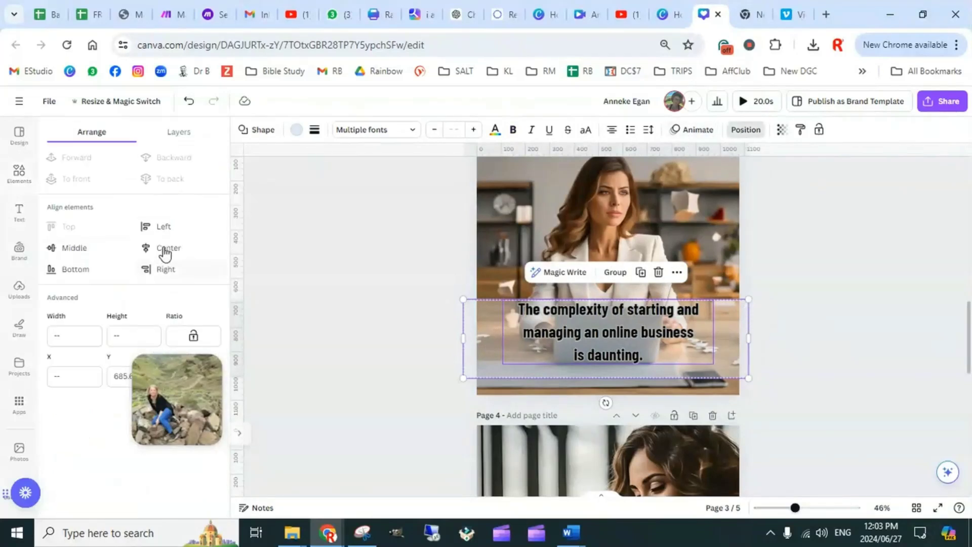
click(71, 248)
click(805, 321)
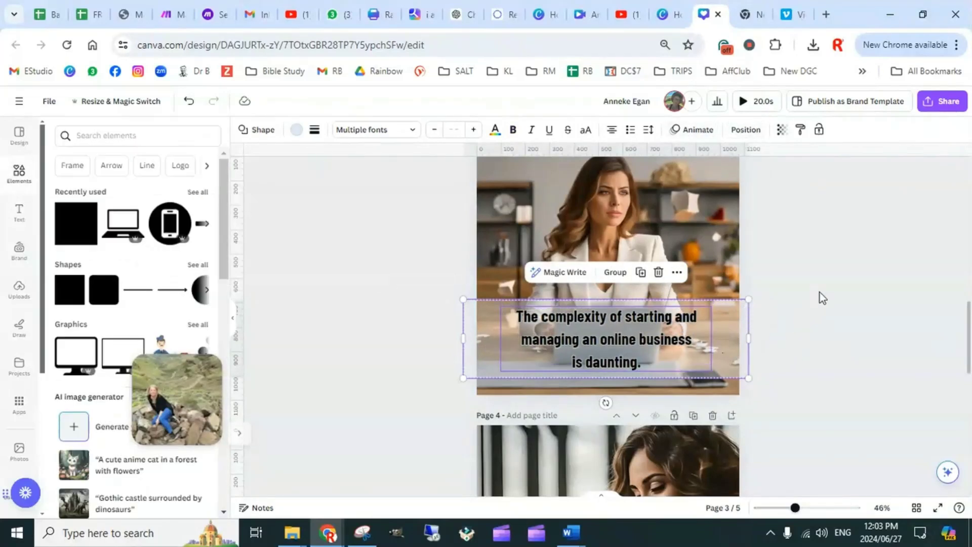
click(623, 276)
click(855, 334)
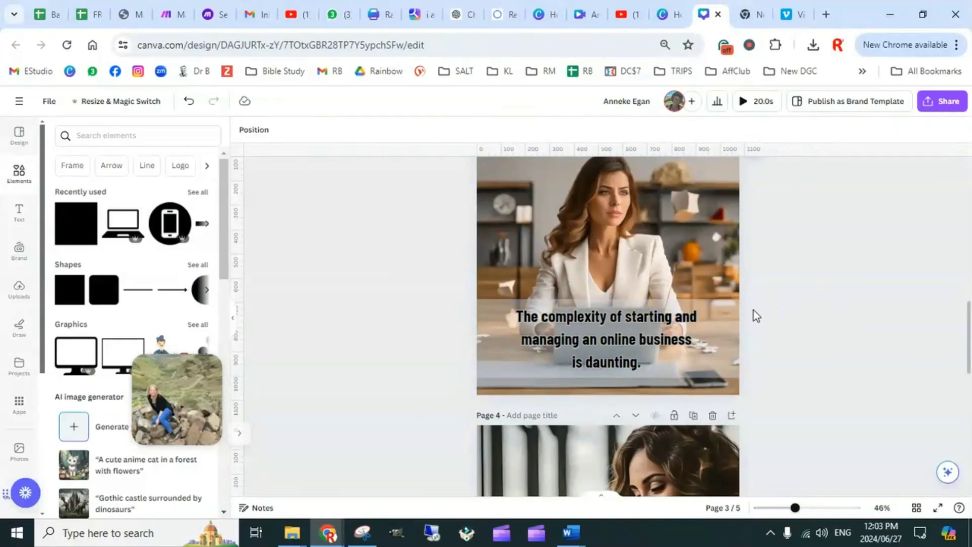
scroll(762, 342, down, 5)
scroll(761, 317, up, 2)
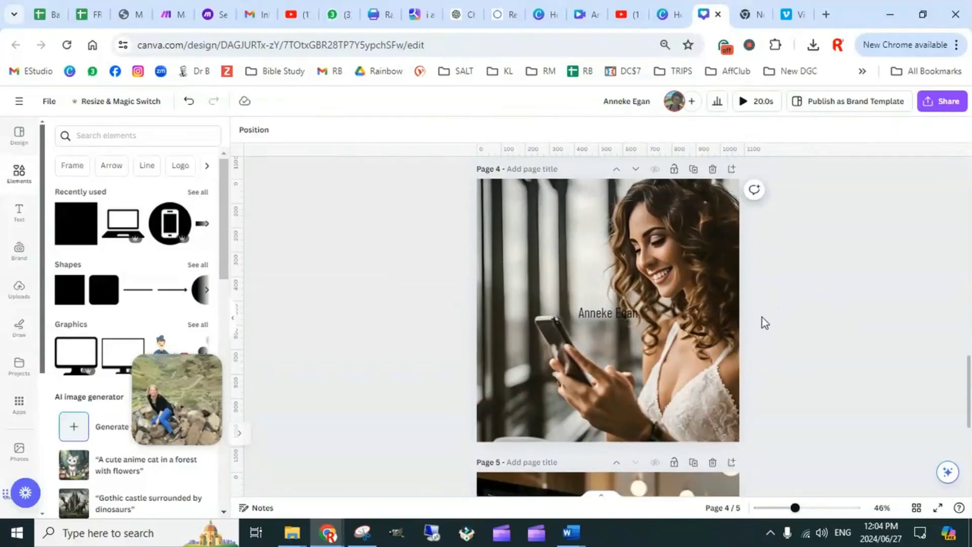
scroll(604, 347, up, 3)
click(589, 257)
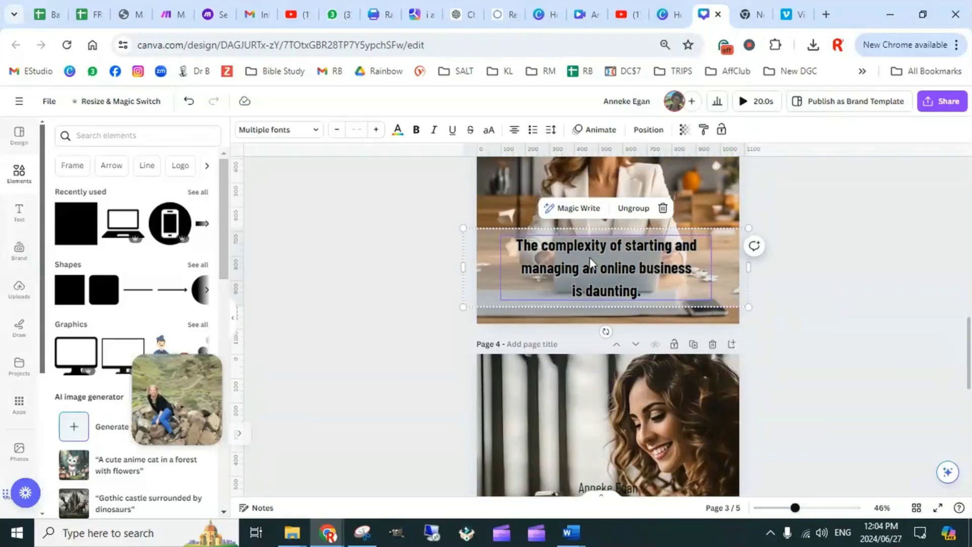
click(633, 209)
click(763, 269)
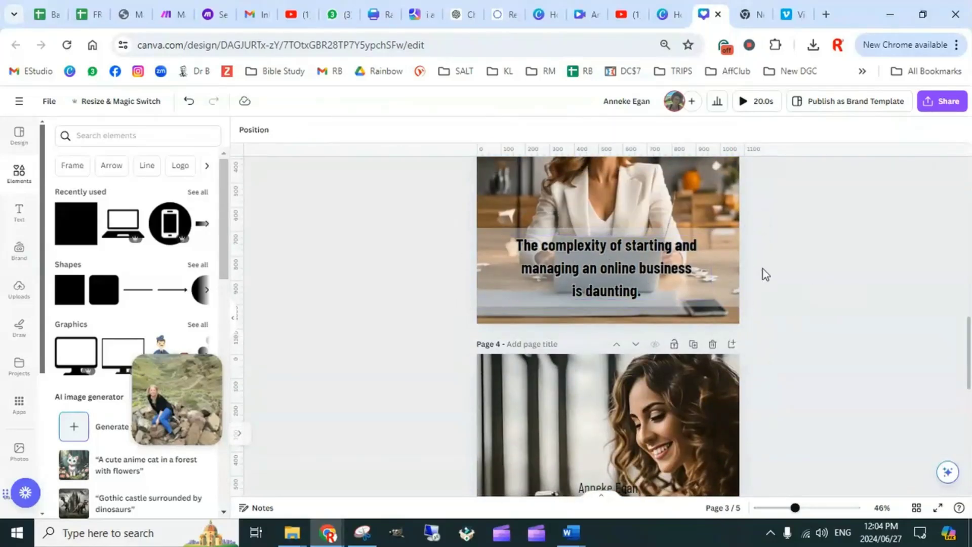
Copy the style of page 3's text onto the placeholder name text on page 4
click(594, 248)
click(746, 130)
scroll(597, 233, down, 5)
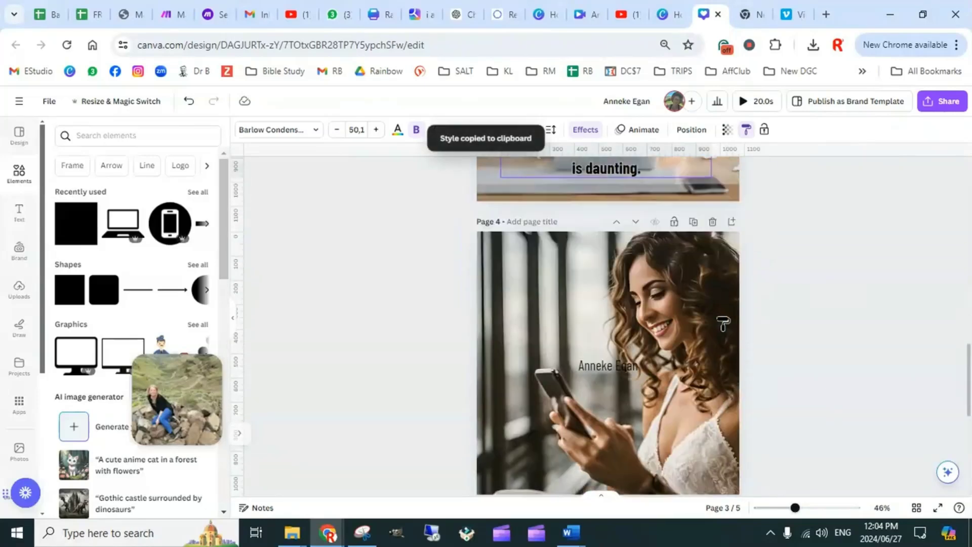
click(613, 208)
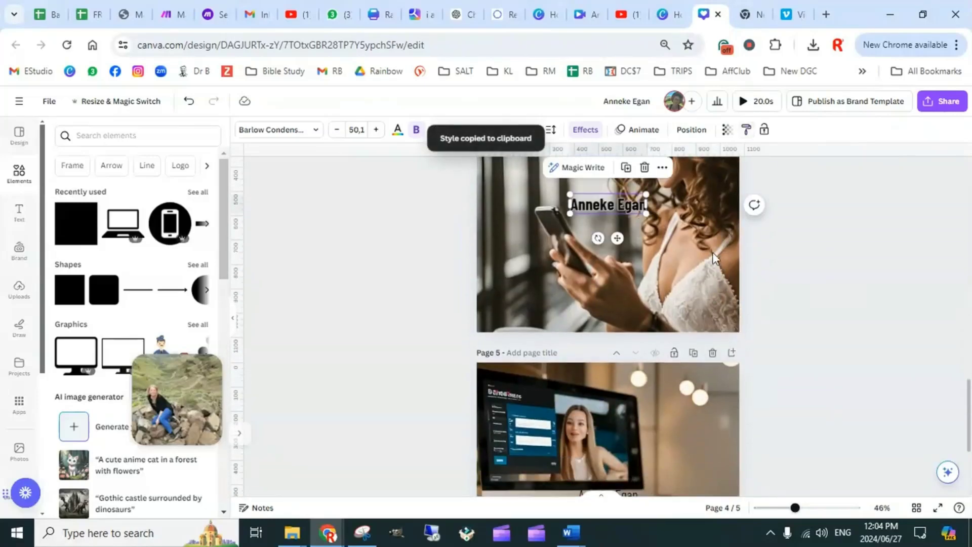
Copy the style of page 1's "Simplifying Online Business" heading onto the placeholder name text on page 4
scroll(714, 258, up, 5)
scroll(708, 322, up, 10)
click(582, 271)
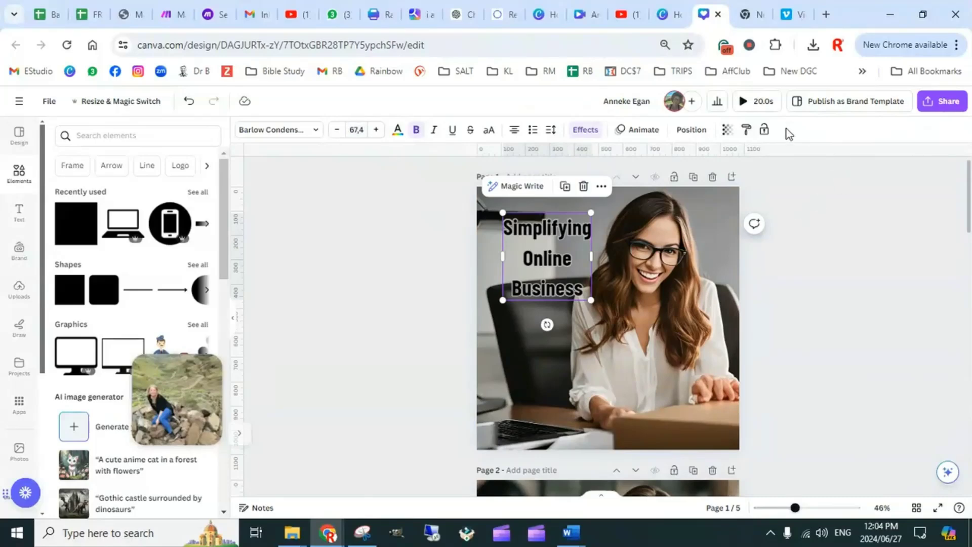
click(747, 131)
scroll(718, 324, down, 10)
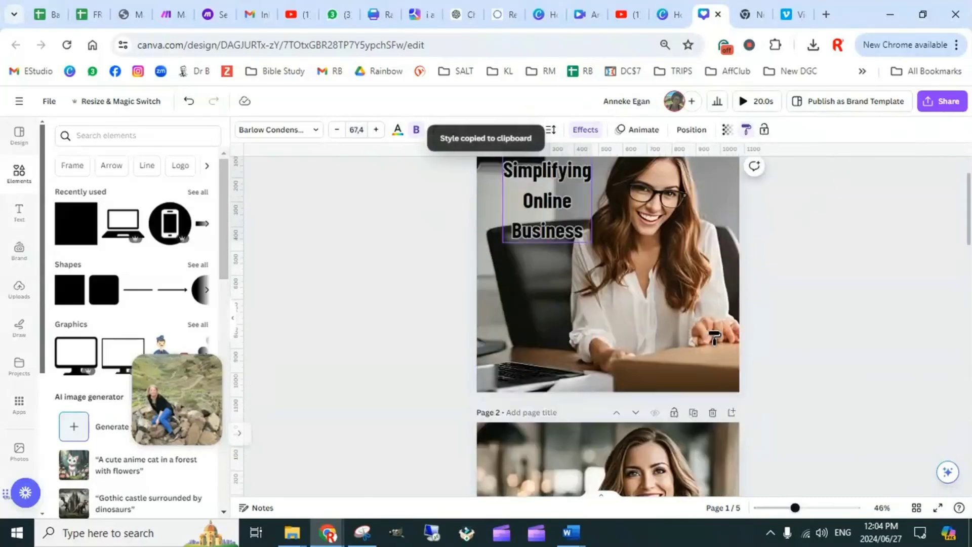
scroll(696, 331, down, 4)
click(612, 216)
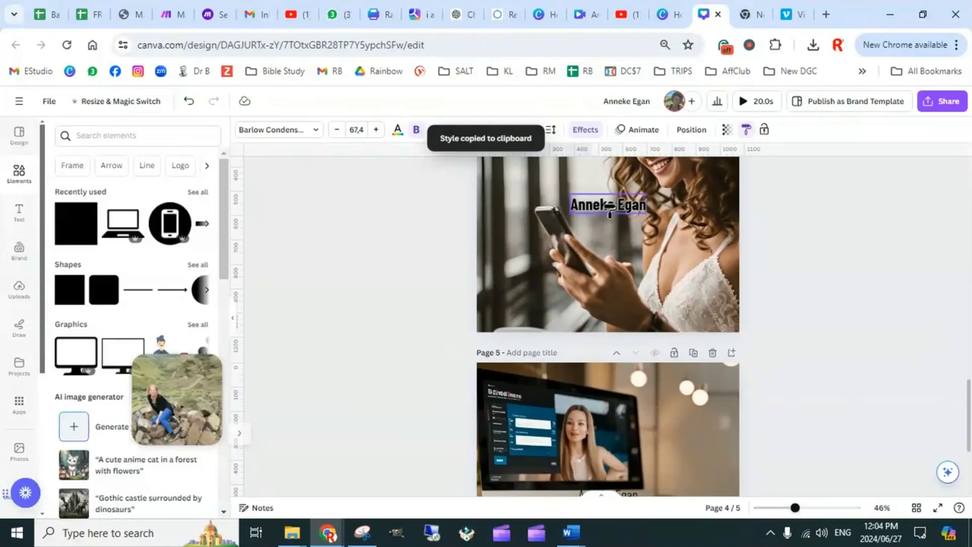
click(819, 269)
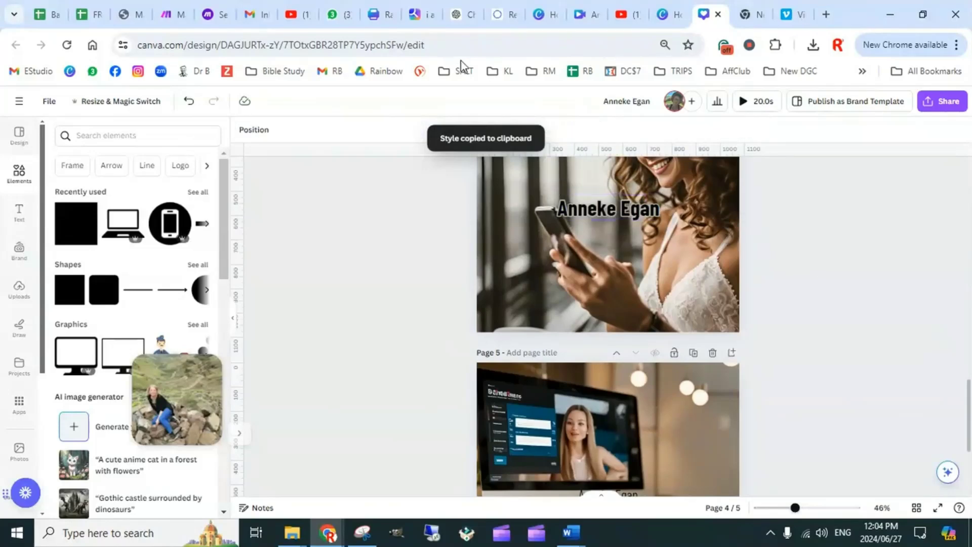
Replace page 4's placeholder text with the Solution text copied from cell D2 of the Batch Content Prompts Google Sheet
click(47, 11)
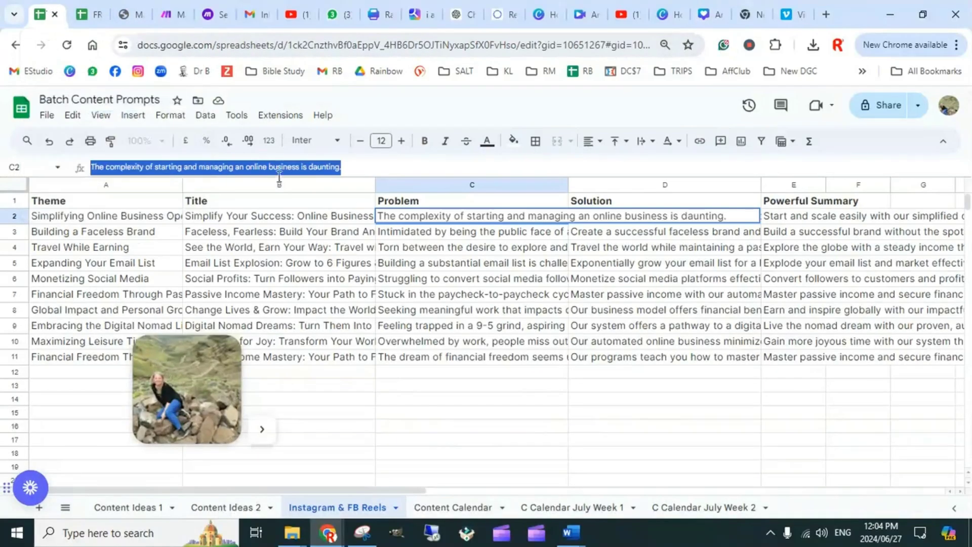
click(562, 425)
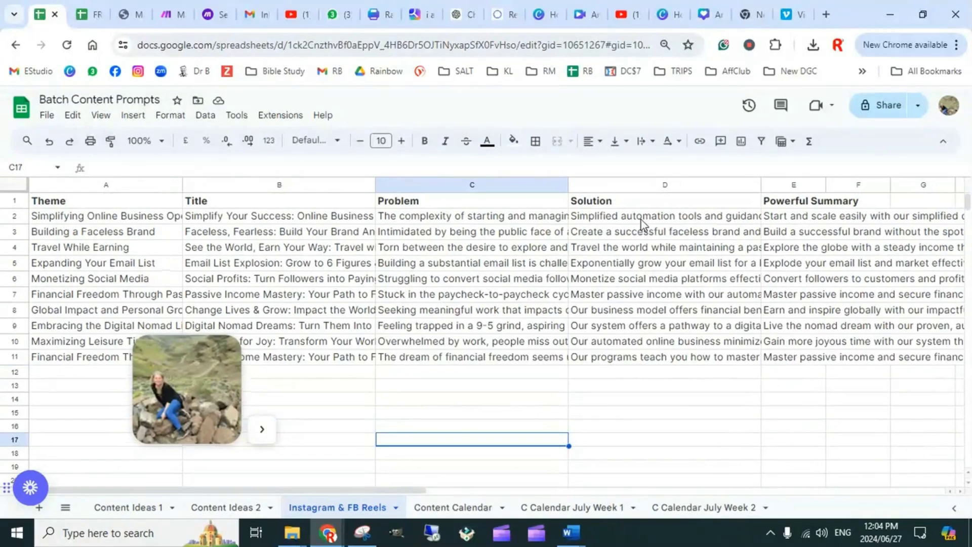
click(642, 222)
drag(420, 167, 93, 174)
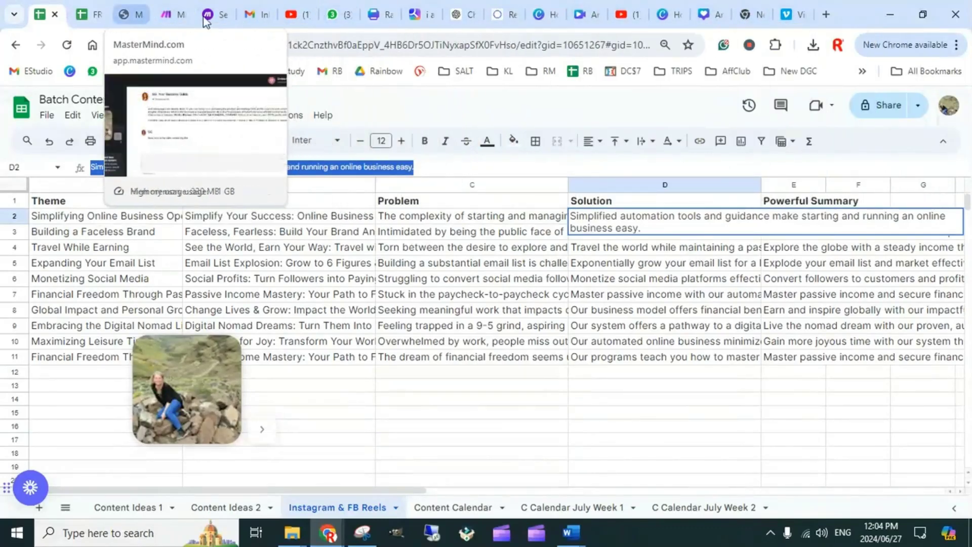
click(706, 15)
double_click(606, 212)
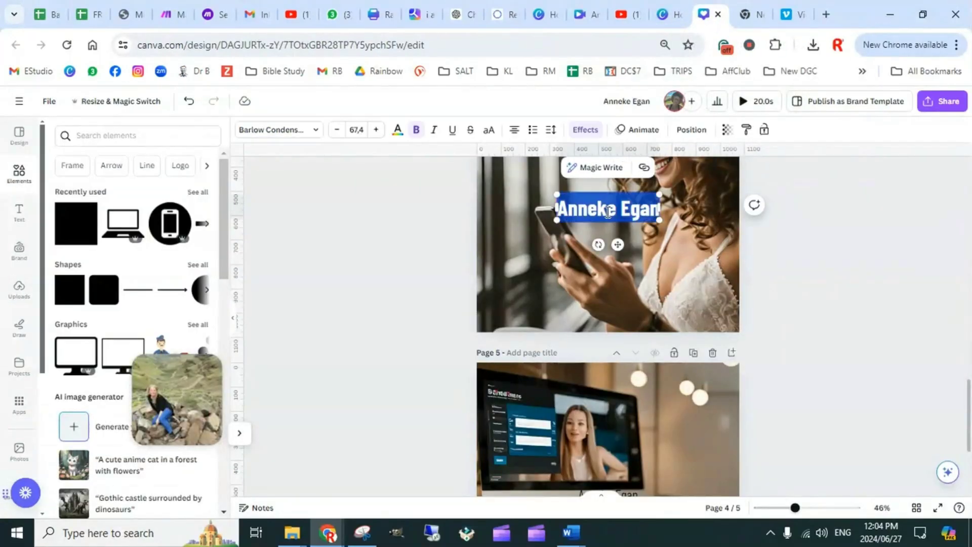
key(ctrl+v)
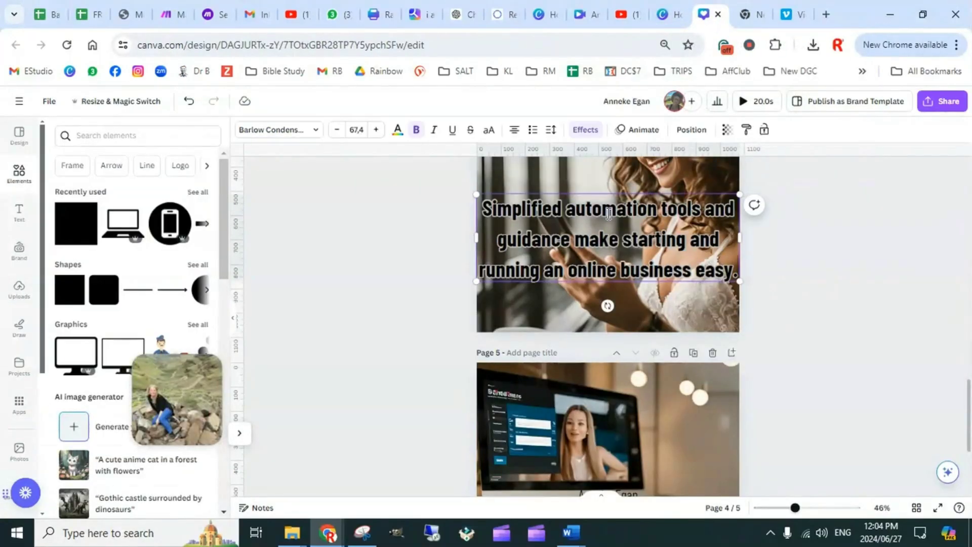
Narrow page 4's text box on both sides to sit within the page margins
click(743, 241)
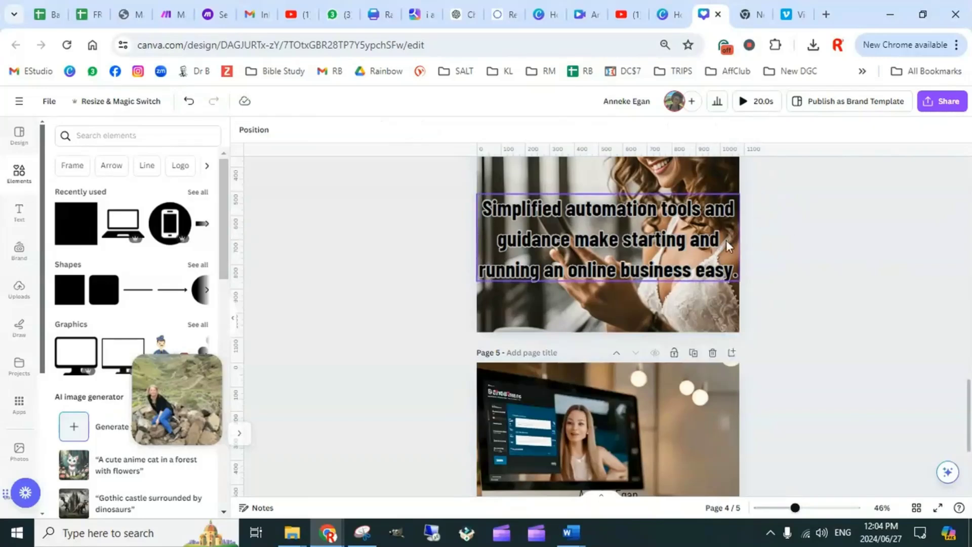
click(727, 241)
drag(740, 240, 712, 243)
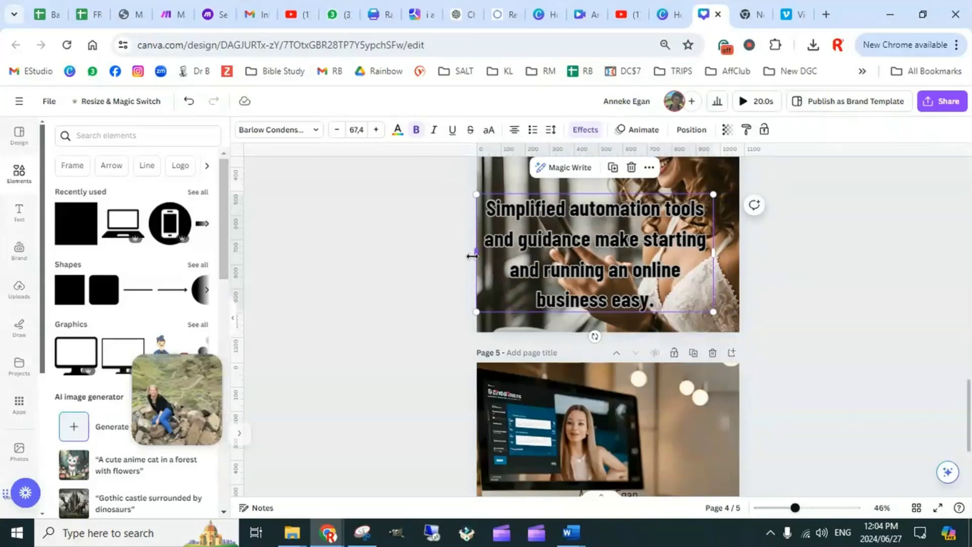
drag(477, 253, 503, 259)
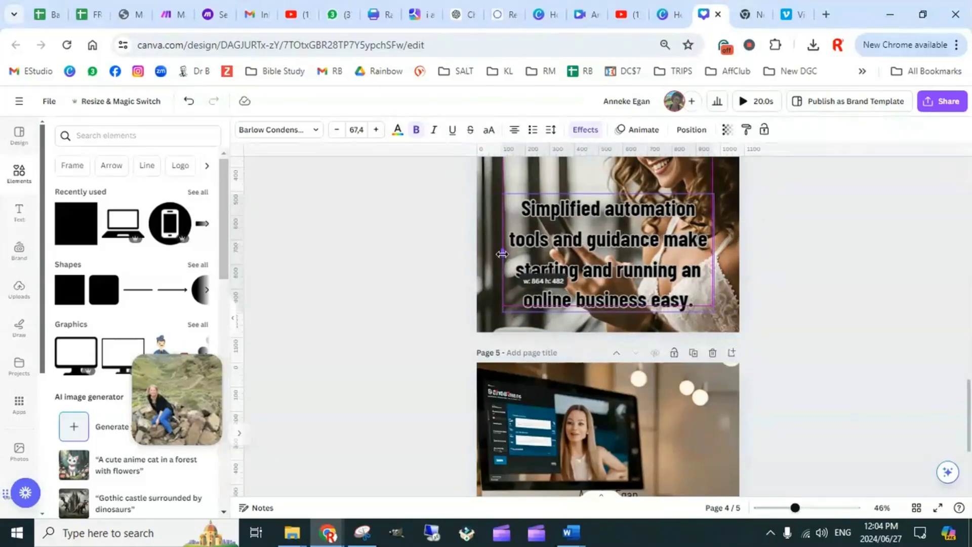
click(811, 304)
Reduce page 4's text to font size 48.4 and move it down to the lower part of the photo
scroll(805, 316, up, 2)
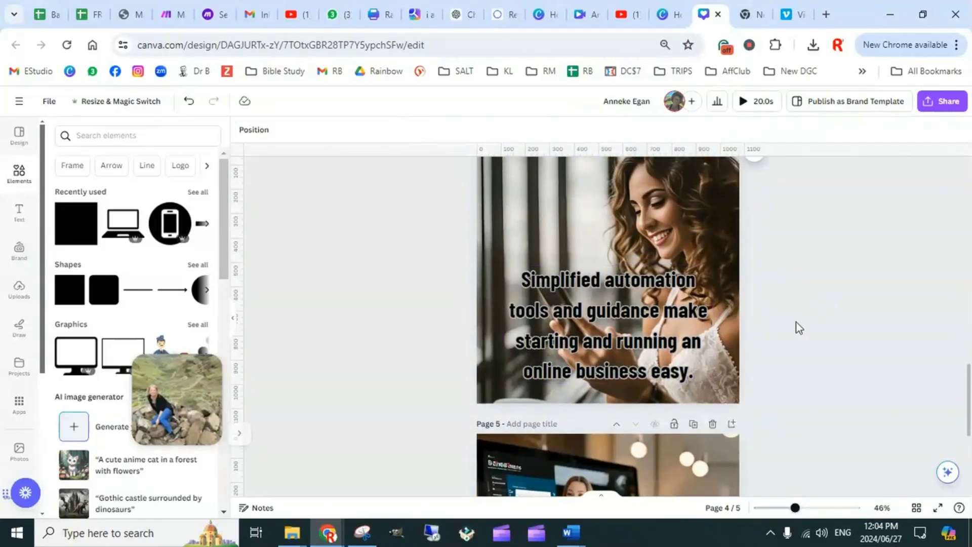
click(664, 351)
click(335, 130)
click(334, 132)
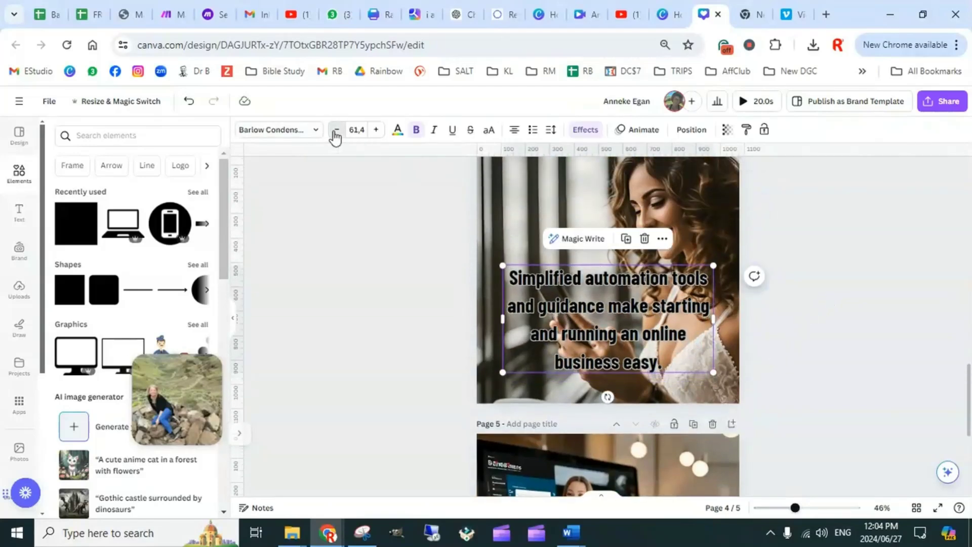
click(335, 133)
click(334, 133)
click(335, 132)
click(334, 133)
click(334, 133)
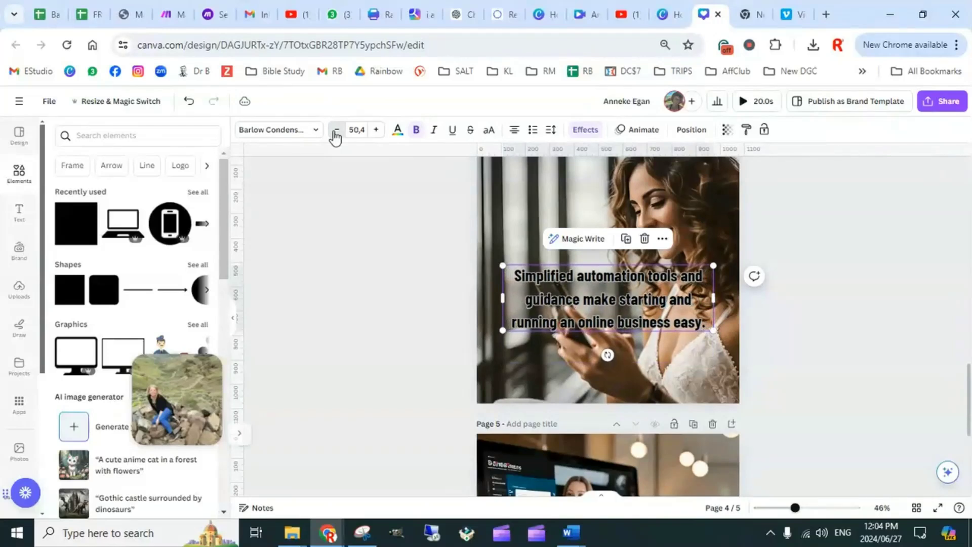
click(335, 132)
click(335, 133)
click(334, 132)
drag(664, 319, 663, 364)
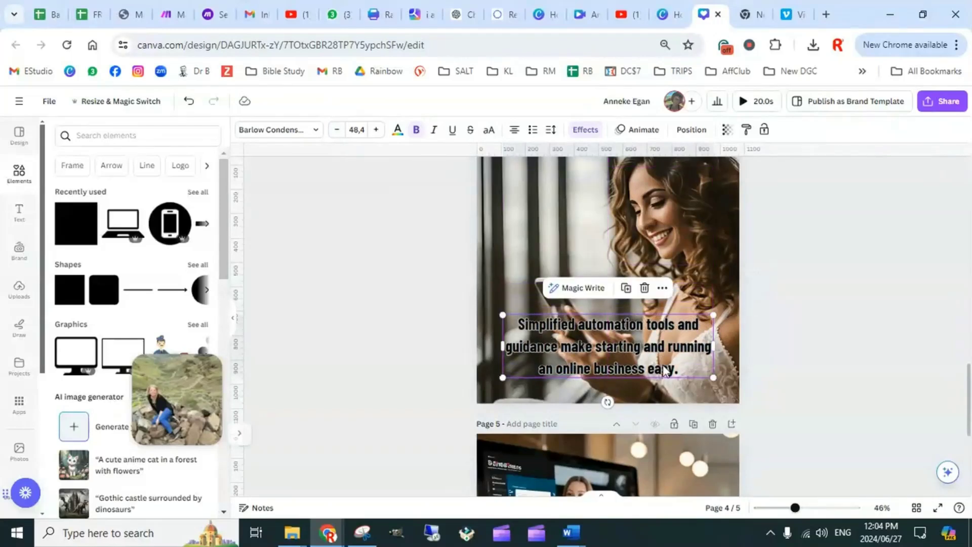
Copy the style of page 1's "Simplifying Online Business" heading onto the placeholder name text on page 5
scroll(819, 309, down, 3)
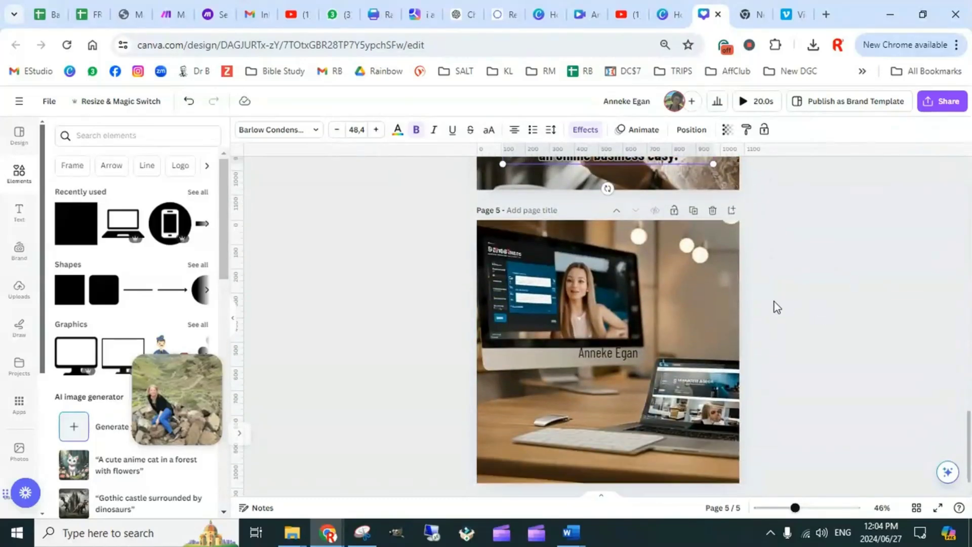
scroll(677, 335, up, 20)
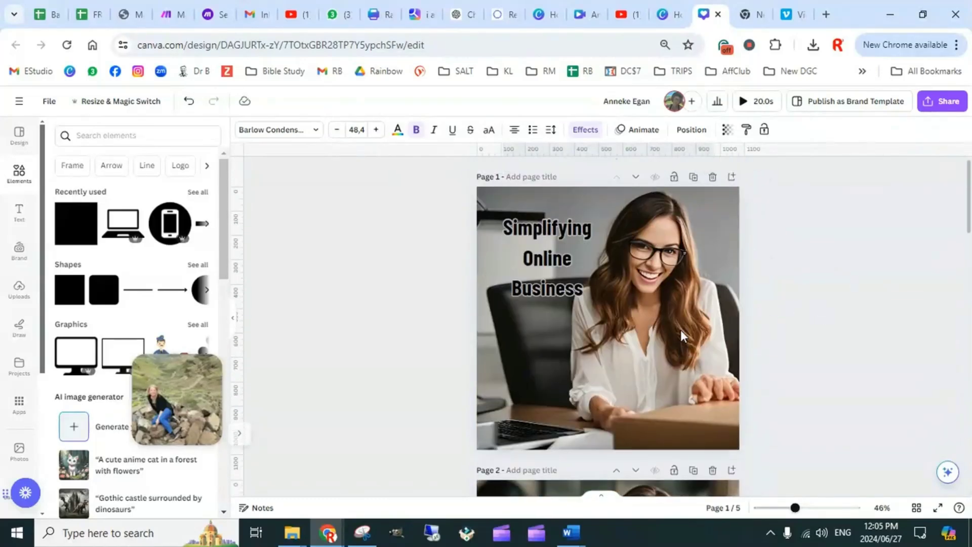
click(543, 263)
click(746, 130)
scroll(707, 262, down, 20)
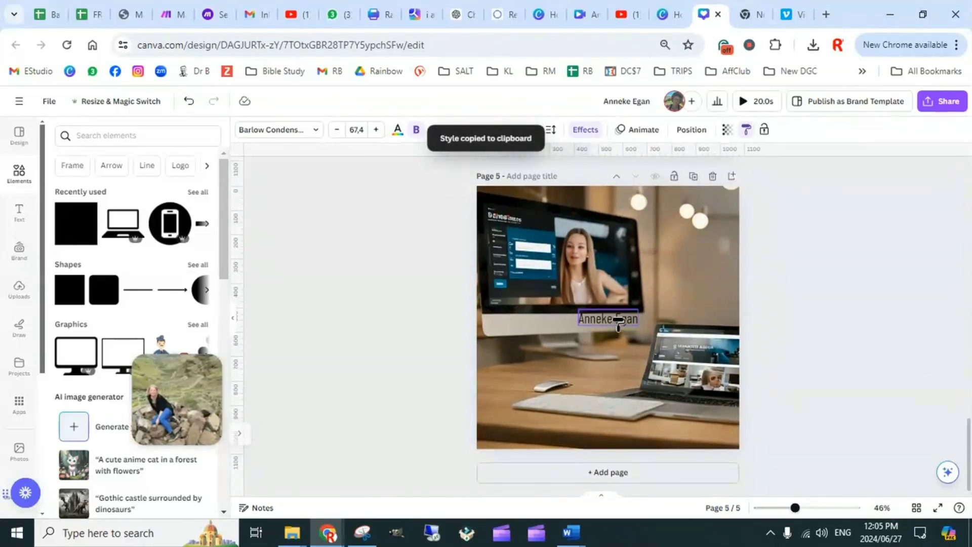
click(618, 320)
Replace page 5's placeholder text with the Powerful Summary text copied from cell E2 of the Batch Content Prompts Google Sheet
click(47, 16)
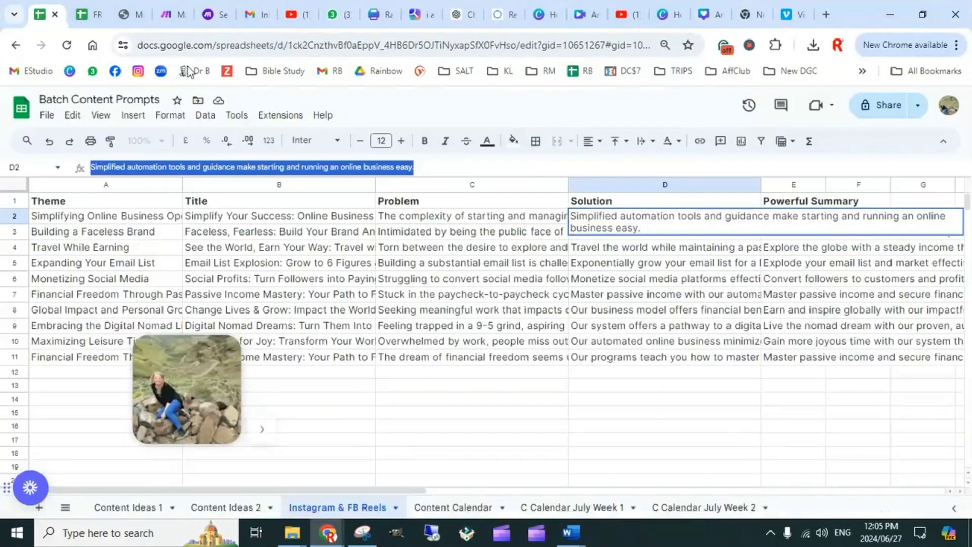
click(719, 416)
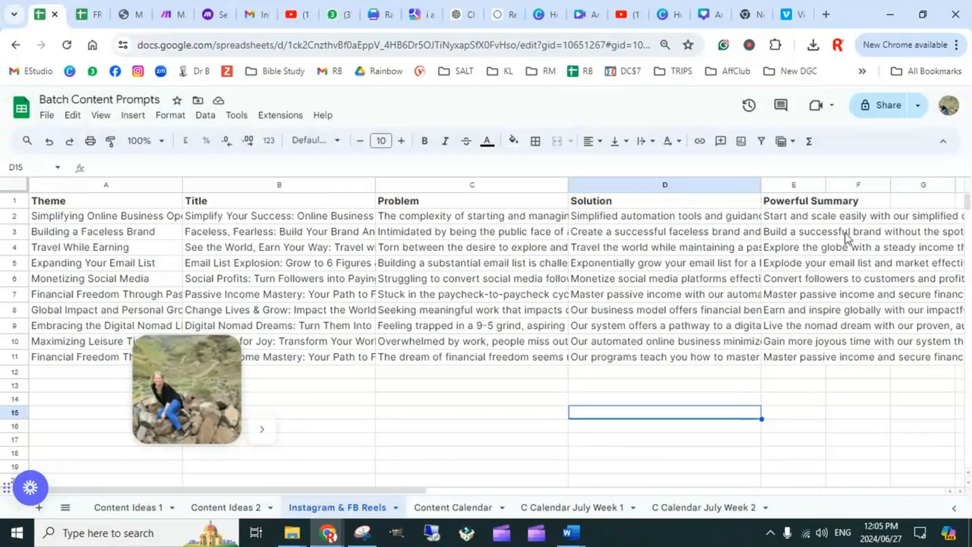
click(812, 220)
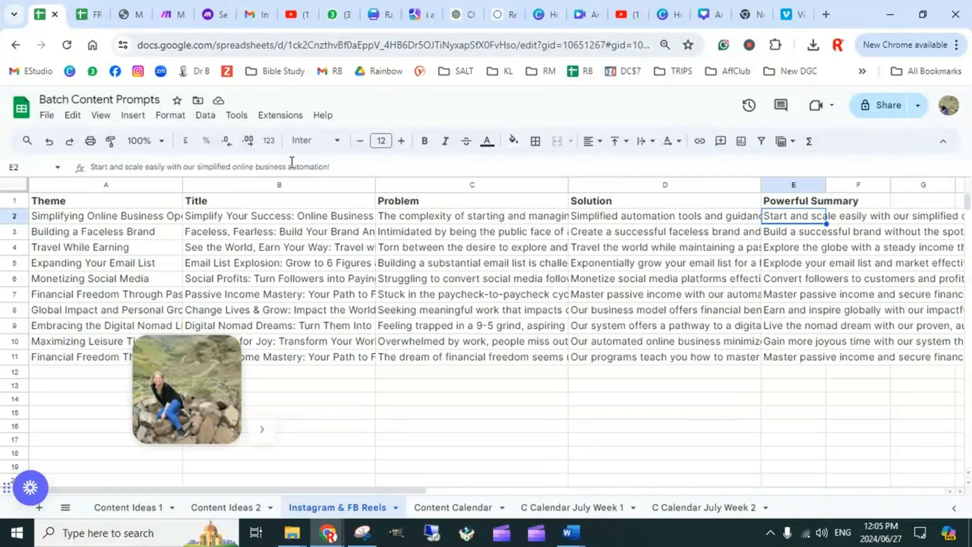
drag(330, 167, 86, 167)
key(ctrl+c)
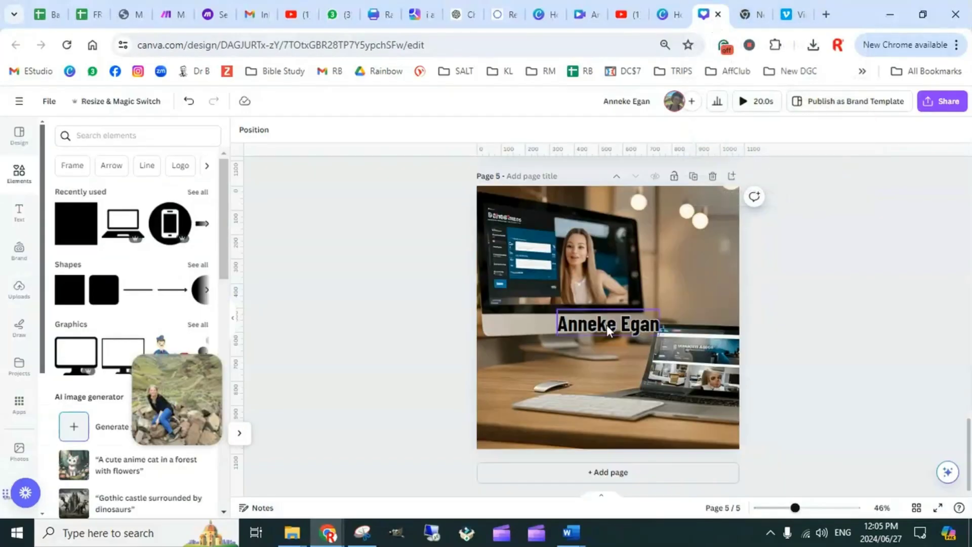
click(607, 324)
key(ctrl+a)
key(ctrl+v)
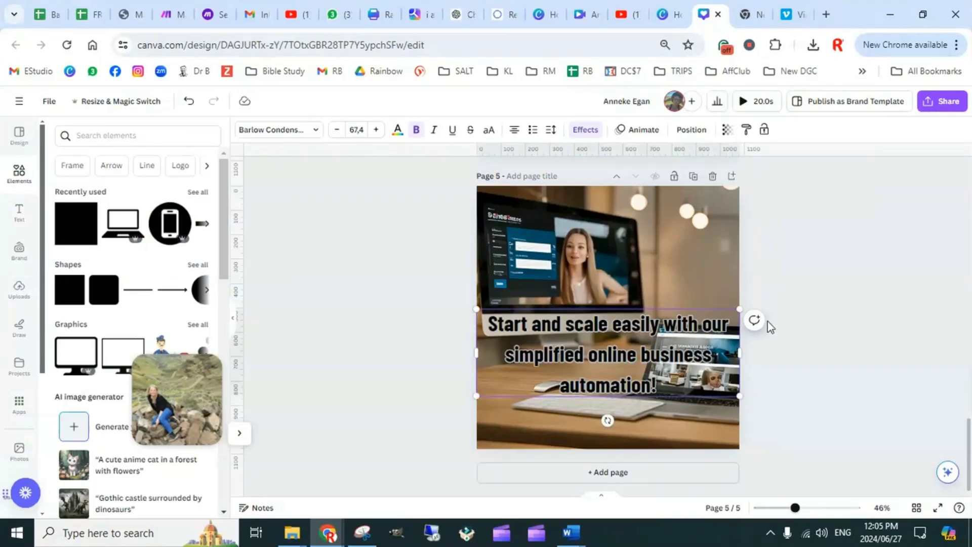
click(828, 296)
Move page 5's text up over the middle of the photo and narrow its box on both sides to fit within the margins
click(624, 347)
drag(624, 347, 624, 302)
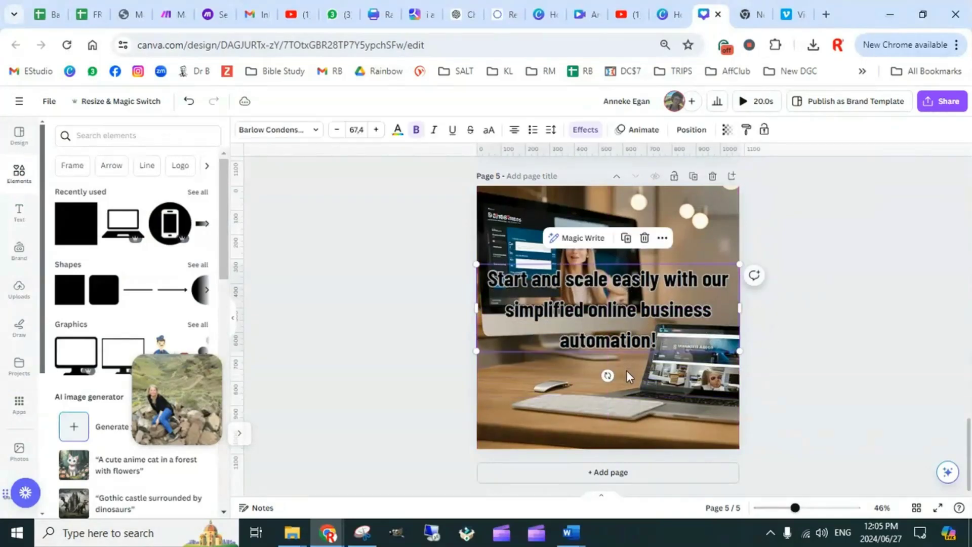
drag(477, 308, 502, 307)
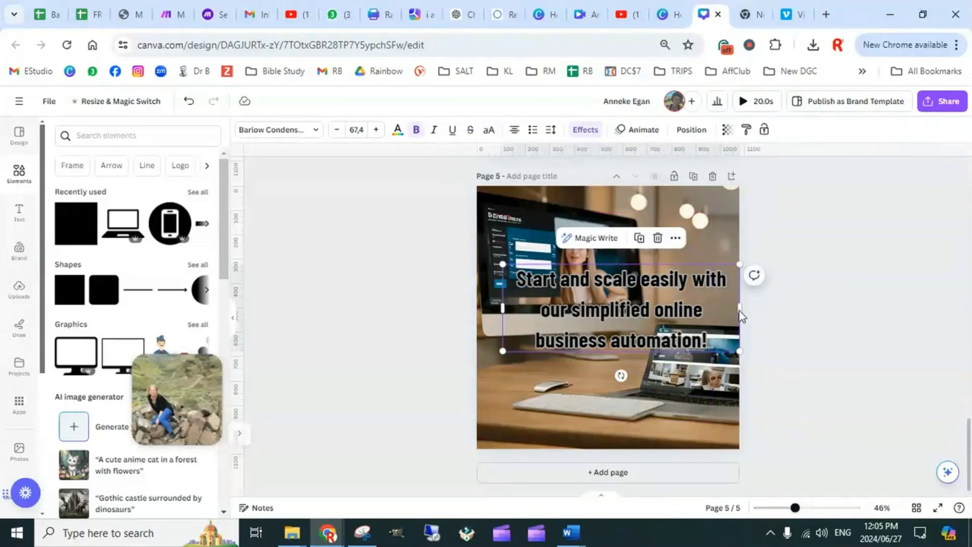
click(778, 298)
click(704, 308)
drag(739, 309, 718, 309)
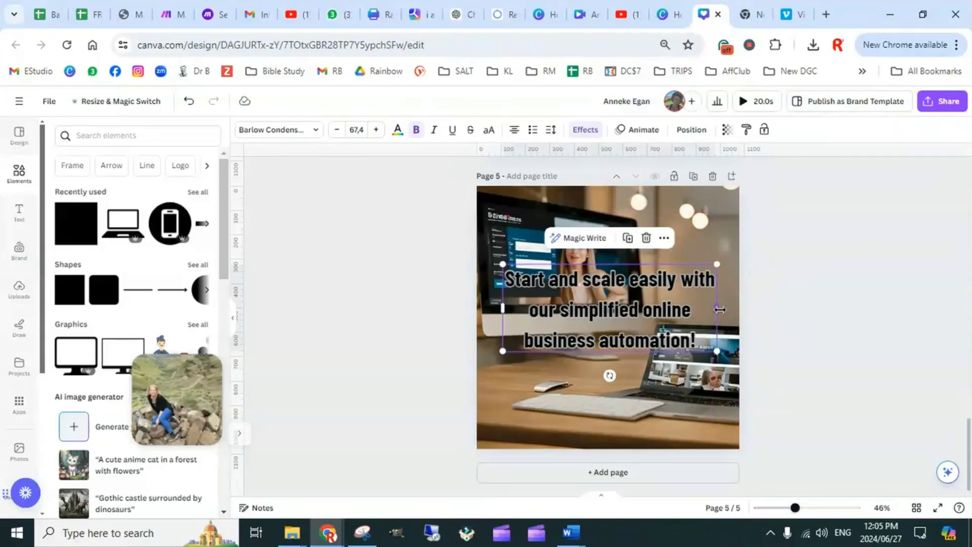
Expand the opening of page 5's text to read "Start Today and scale your own online business easily"
click(552, 277)
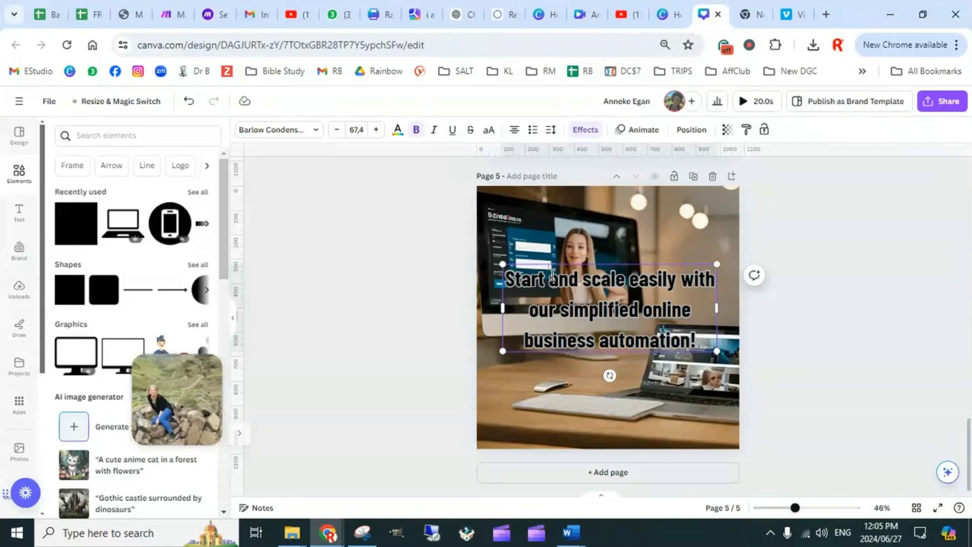
text(Today)
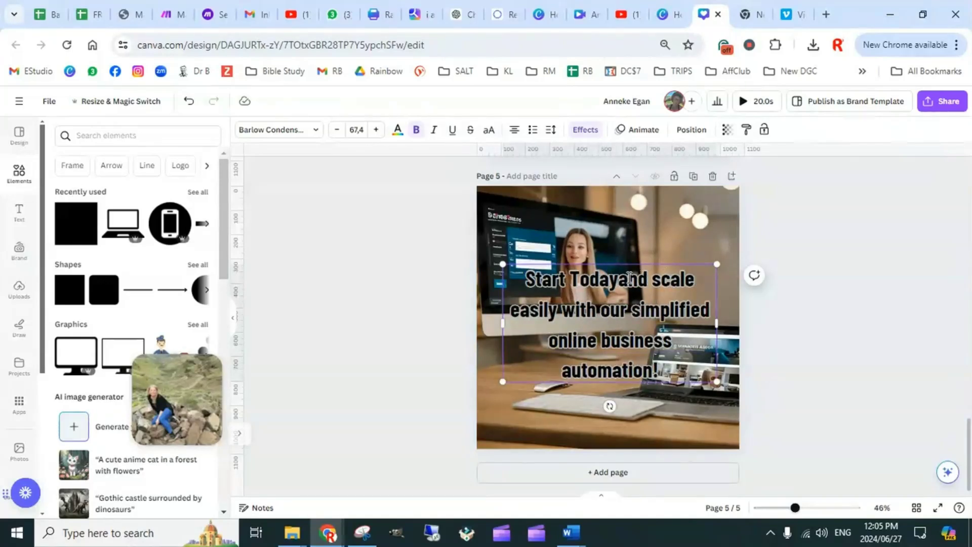
text( and)
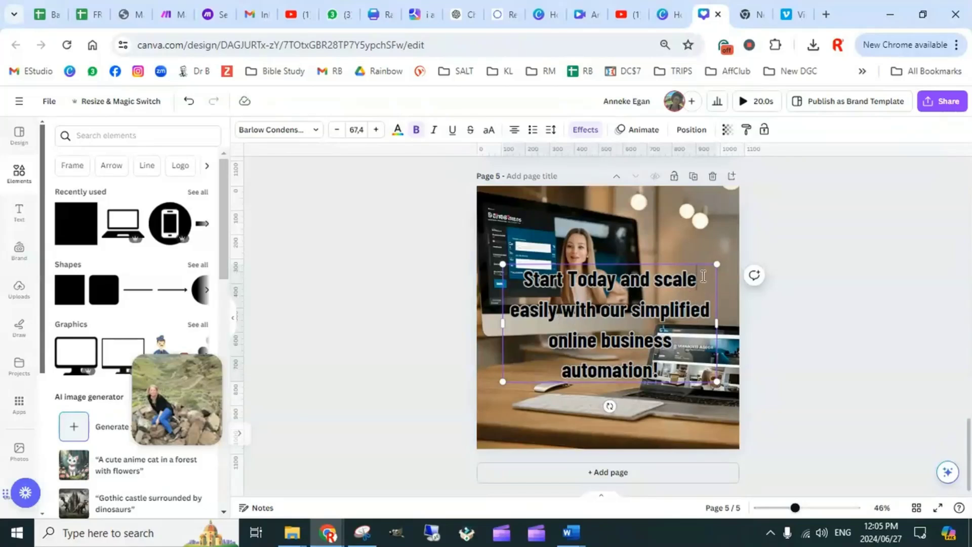
text( scale your)
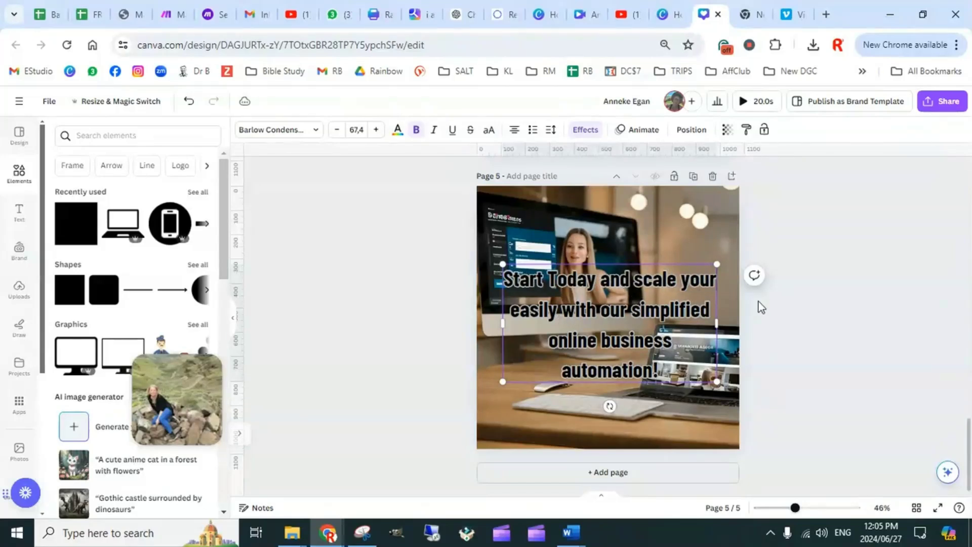
text( own)
text( online busine)
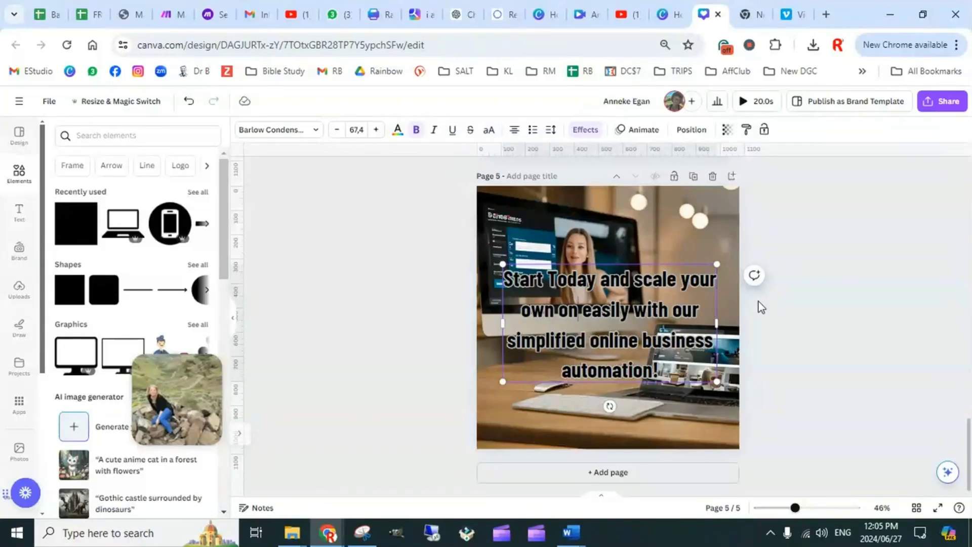
text(ss)
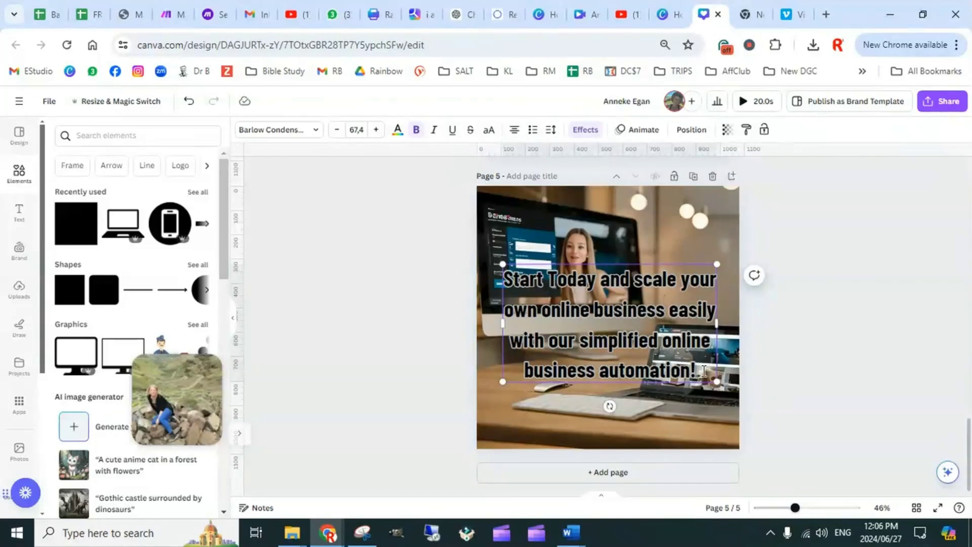
Replace "online business" before "automation!" in page 5's text with "and done for you"
drag(703, 371, 666, 342)
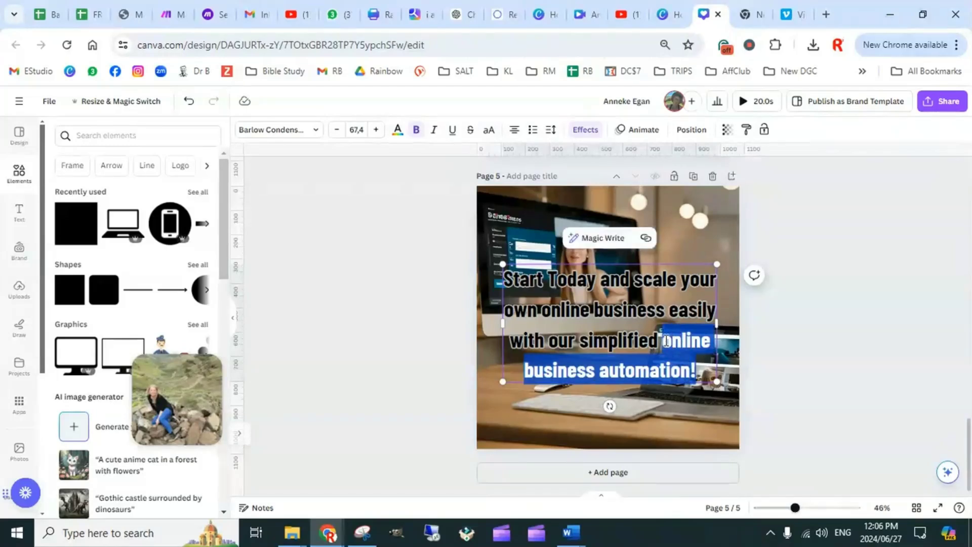
click(615, 375)
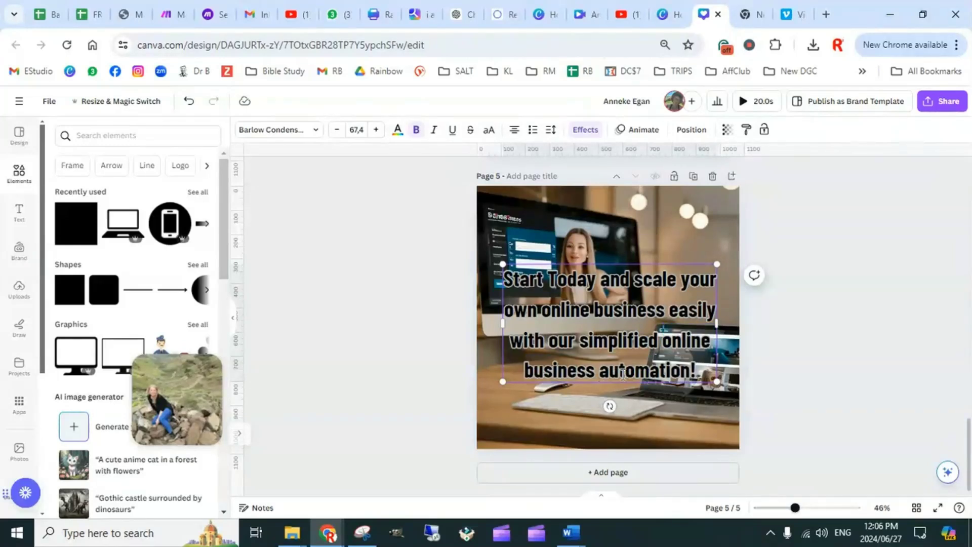
key(BackSpace)
key(BackSpace)
key(BackSpace)
key(BackSpace)
key(BackSpace)
key(BackSpace)
key(BackSpace)
key(BackSpace)
key(BackSpace)
key(BackSpace)
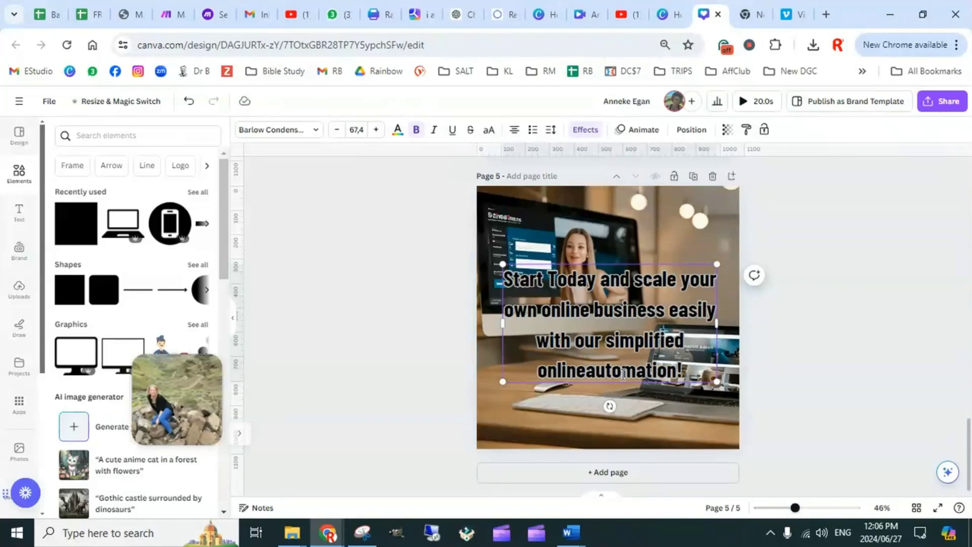
key(BackSpace)
key(BackSpace)
key(BackSpace)
key(BackSpace)
key(BackSpace)
key(BackSpace)
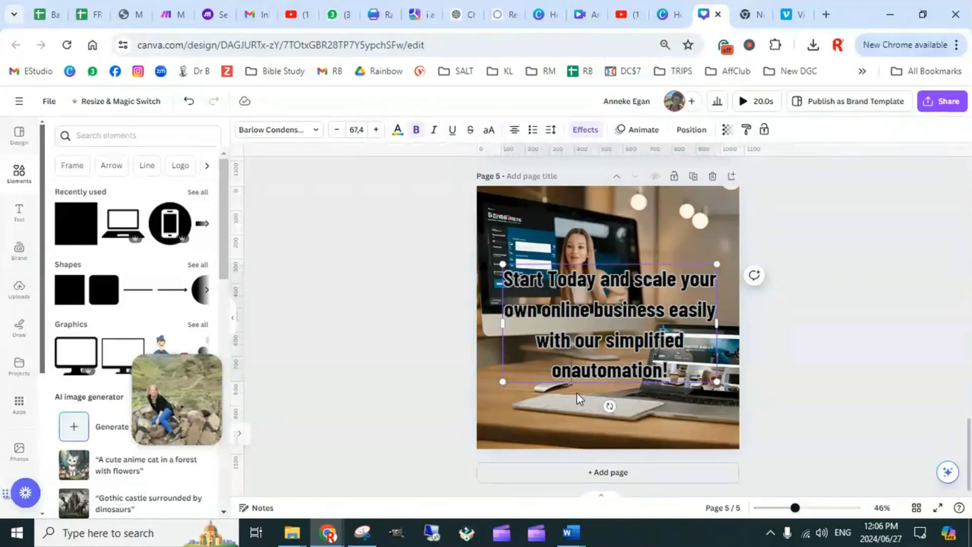
text(and done f)
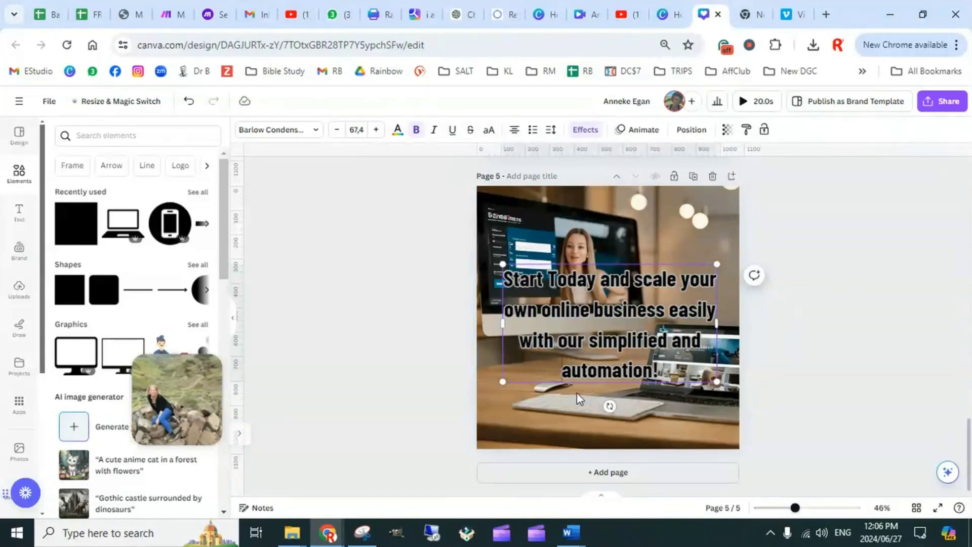
text(or you)
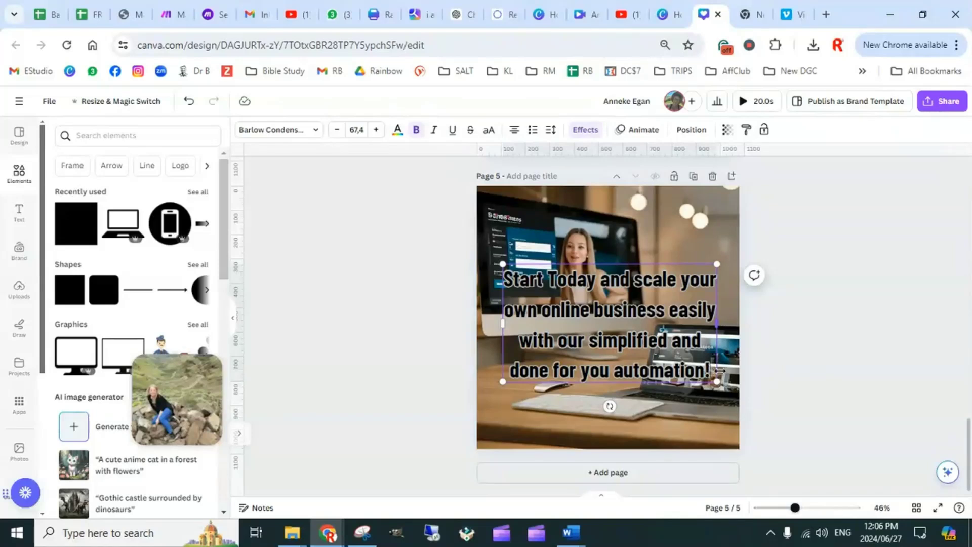
Add the call to action "Contact me Now" below page 5's text, separated by a blank line
key(Return)
key(Return)
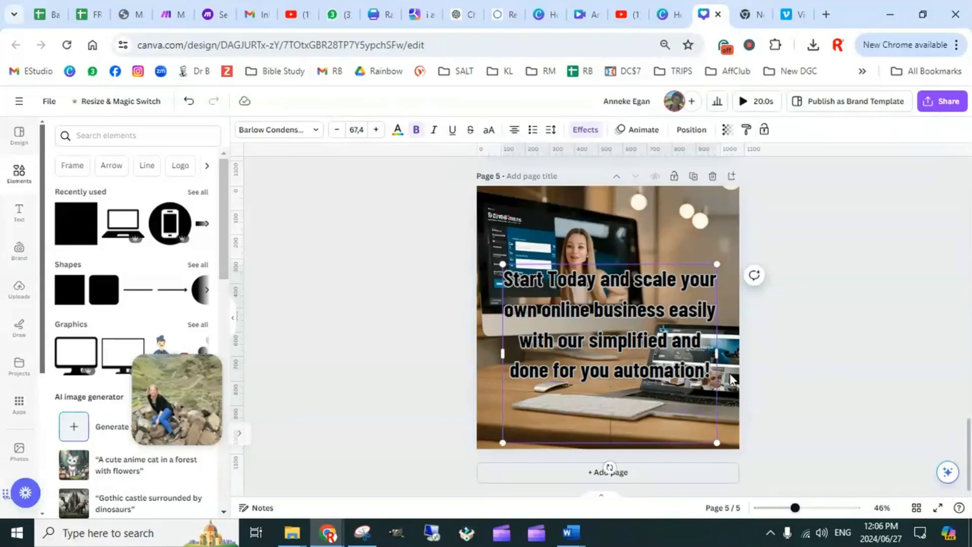
text(Contact)
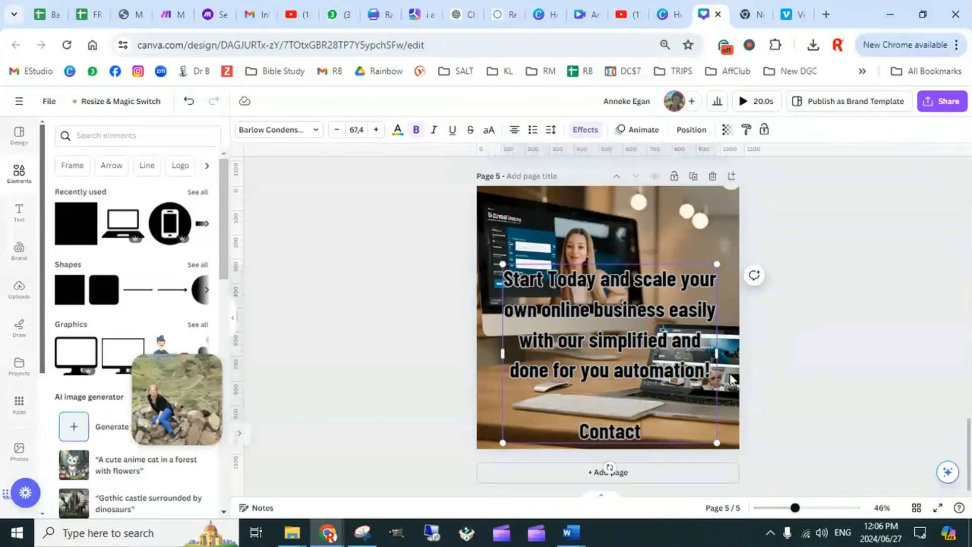
text( me)
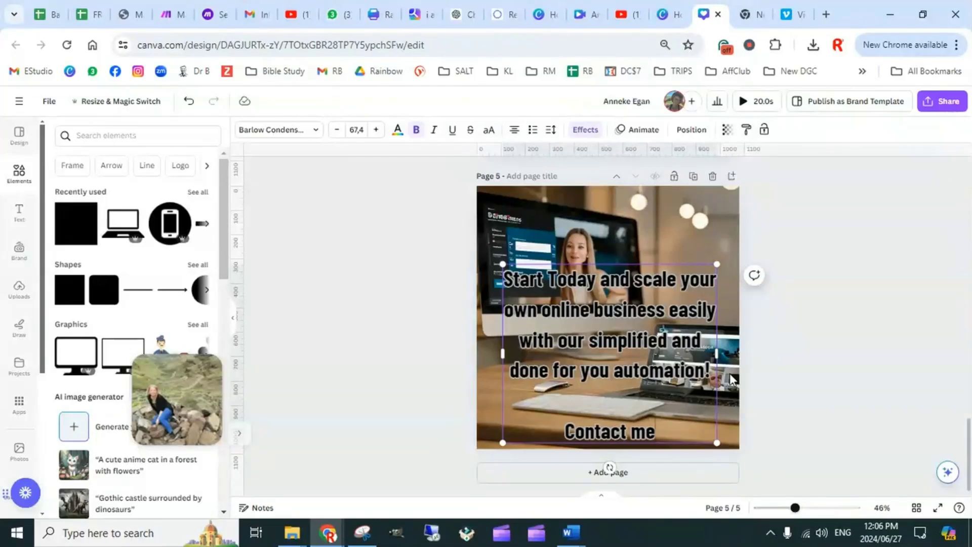
text( Now)
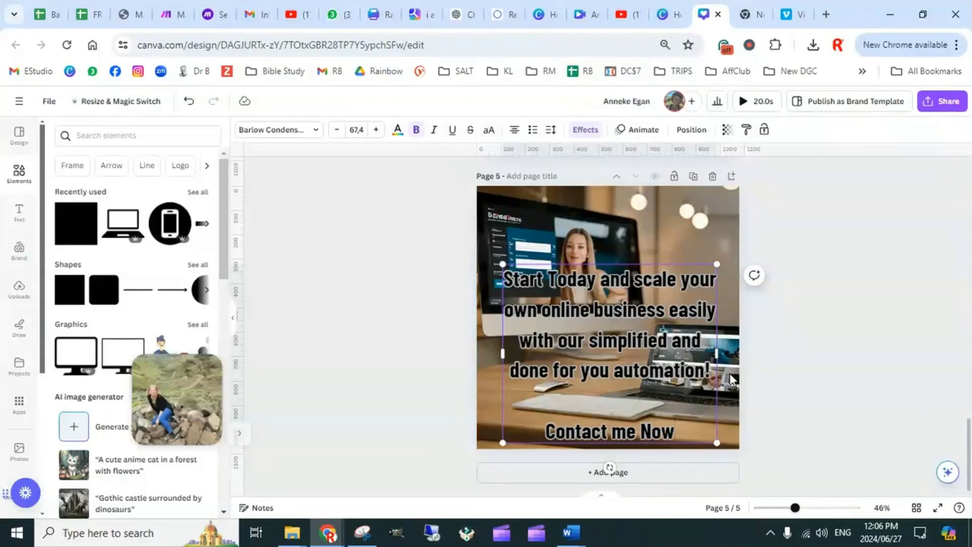
click(781, 311)
Align page 5's text box to the center and middle of the page
click(676, 351)
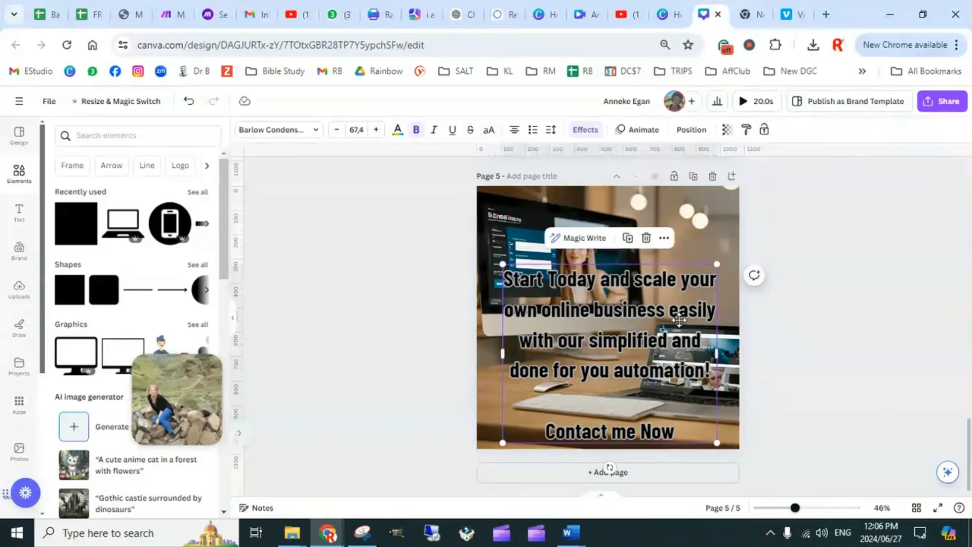
mouse_move(675, 350)
mouse_down()
mouse_move(678, 319)
mouse_move(677, 338)
mouse_up()
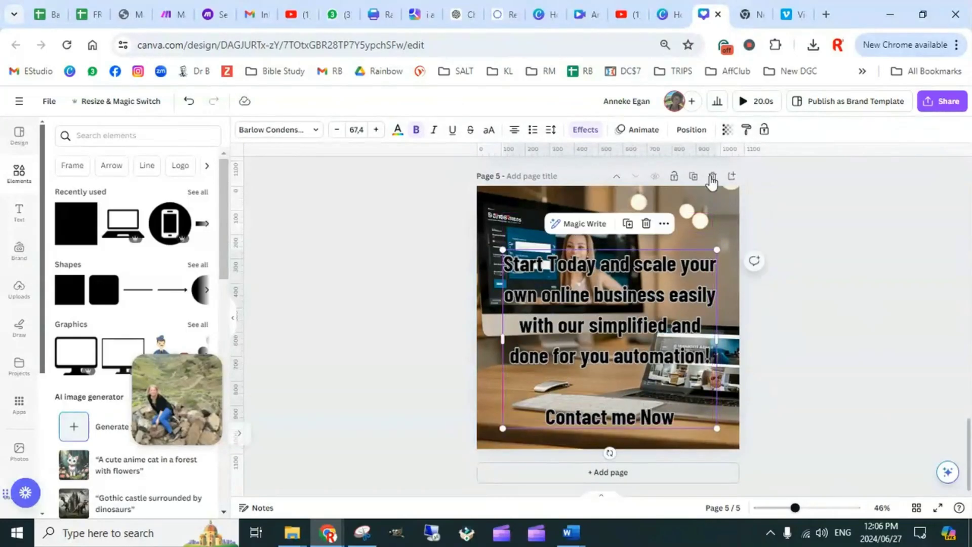
click(691, 130)
click(172, 256)
click(53, 248)
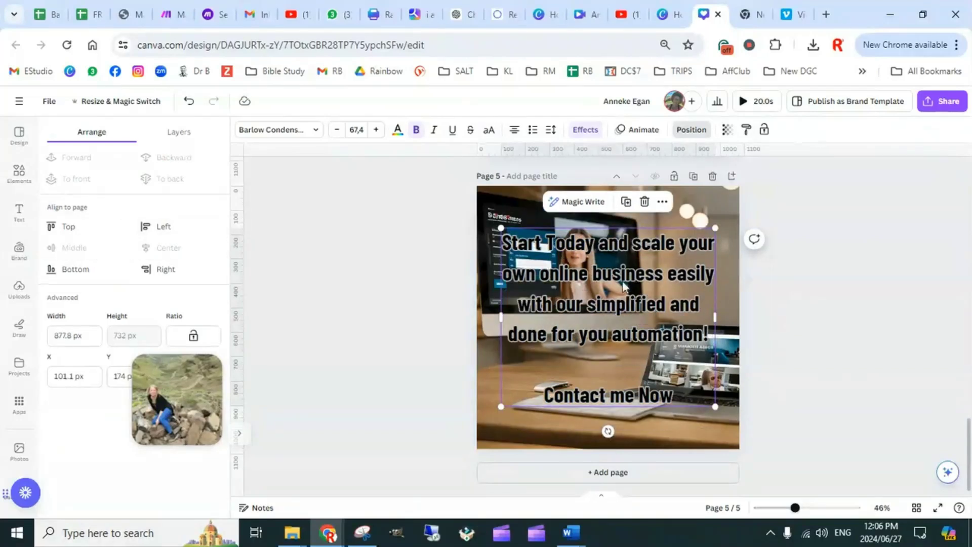
click(828, 304)
Reduce page 5's text to font size 46.4
click(648, 372)
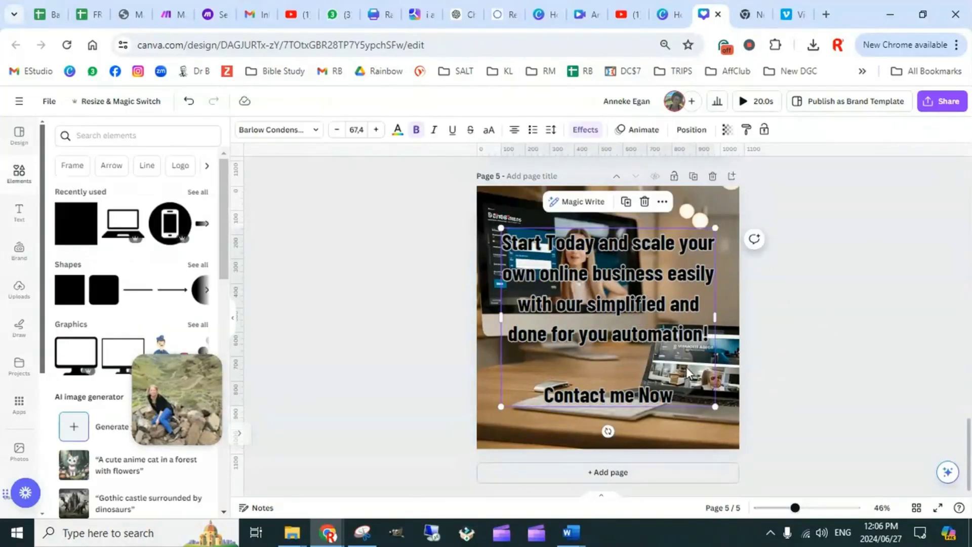
click(337, 130)
click(337, 130)
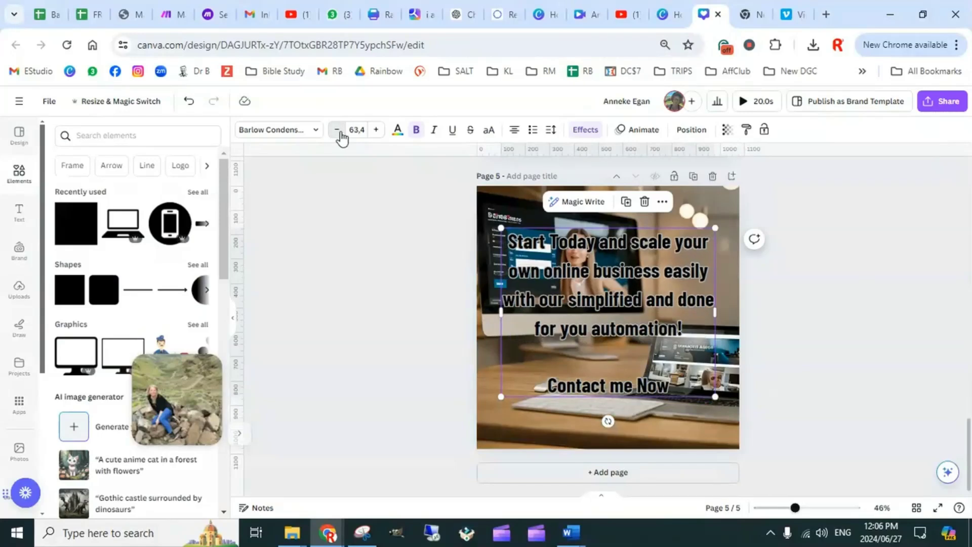
click(337, 130)
click(337, 130)
click(337, 131)
click(337, 130)
click(337, 130)
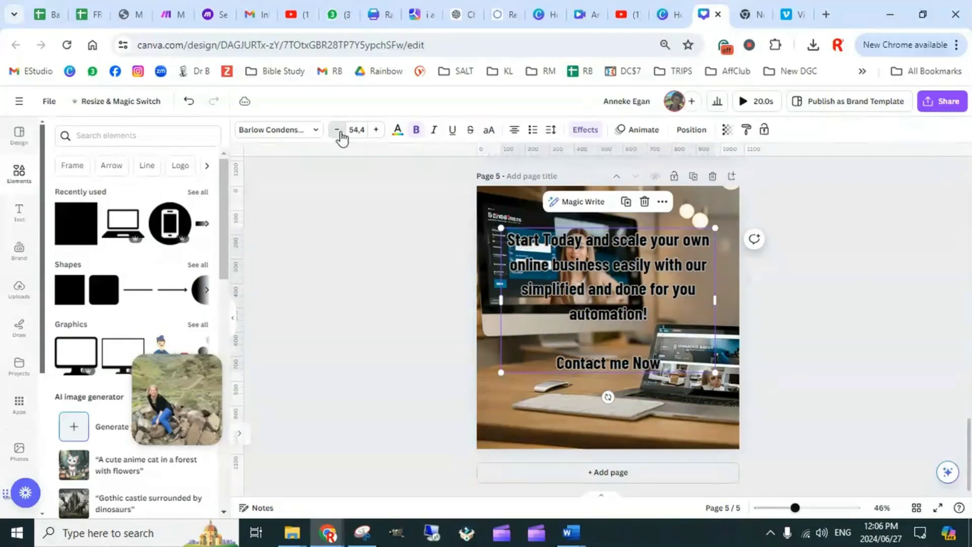
click(337, 130)
click(337, 130)
click(337, 130)
click(337, 130)
click(337, 130)
click(337, 130)
click(337, 130)
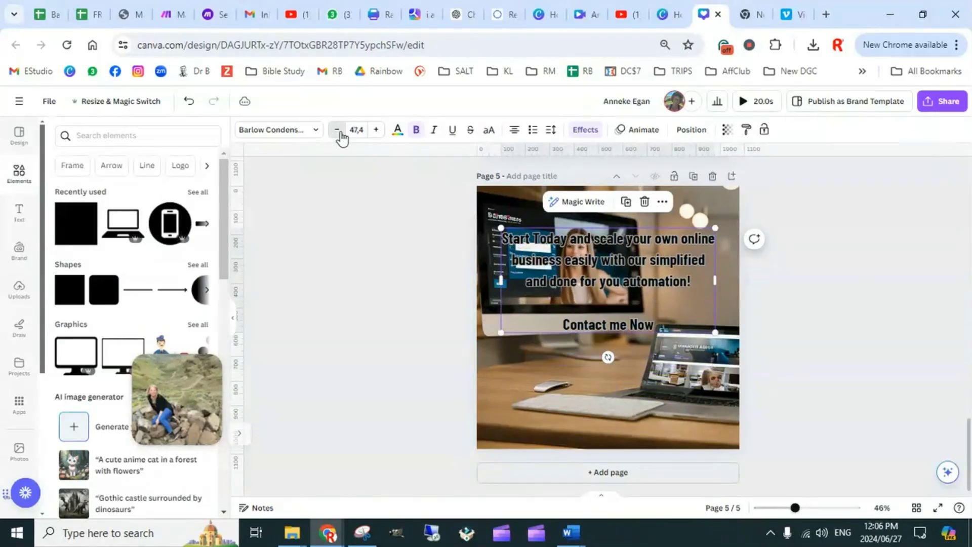
click(337, 130)
Move page 5's text to the lower part of the photo and narrow its box slightly on both sides to fit the margins
drag(667, 288, 718, 364)
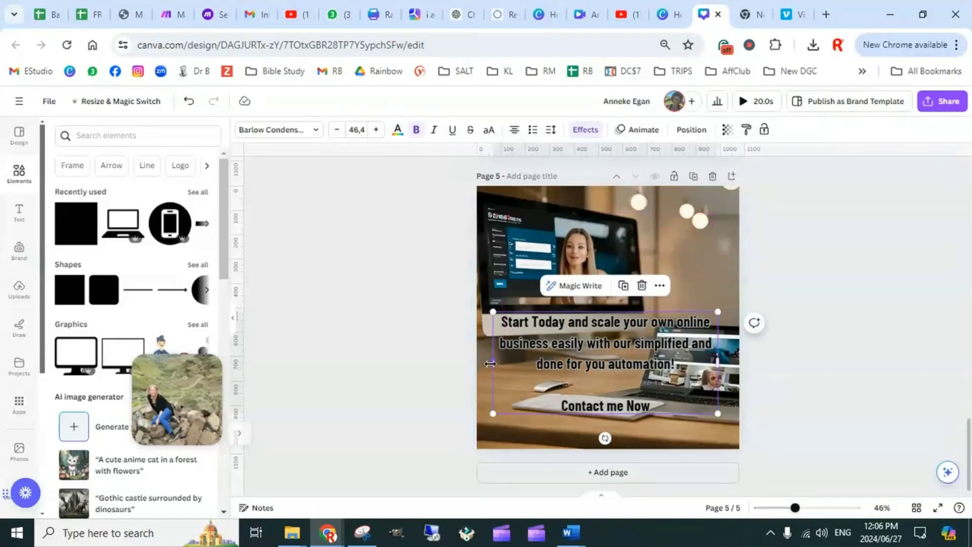
drag(490, 363, 501, 363)
click(798, 349)
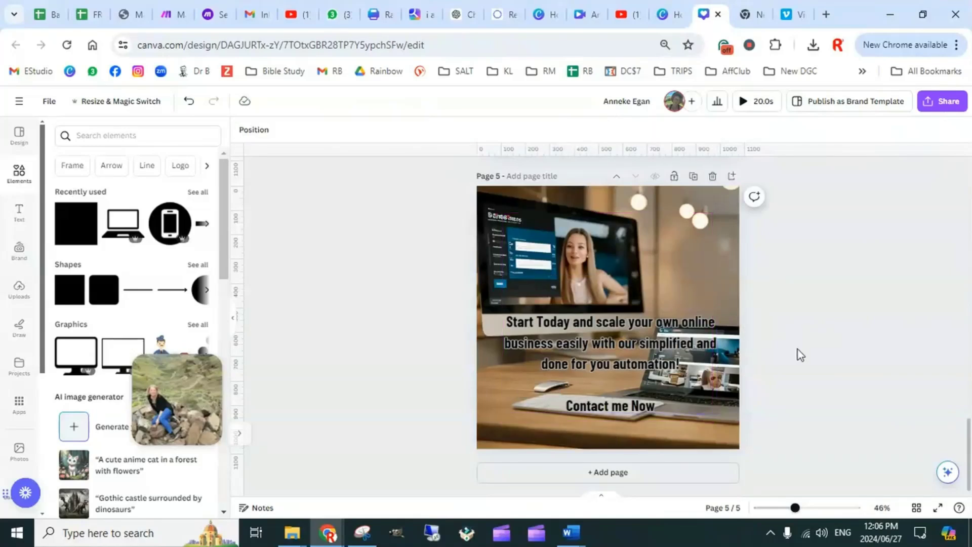
click(704, 363)
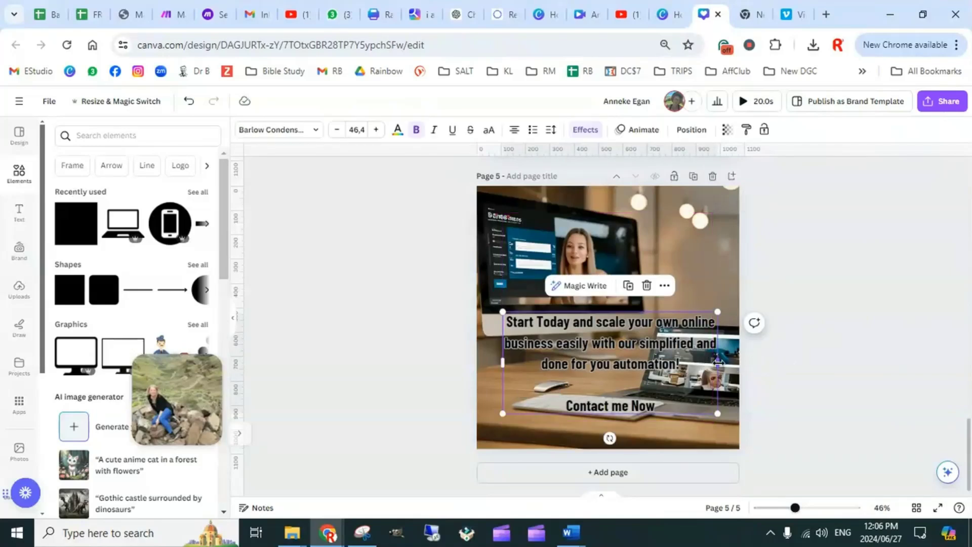
mouse_move(717, 364)
mouse_down()
mouse_move(704, 362)
mouse_move(713, 362)
mouse_up()
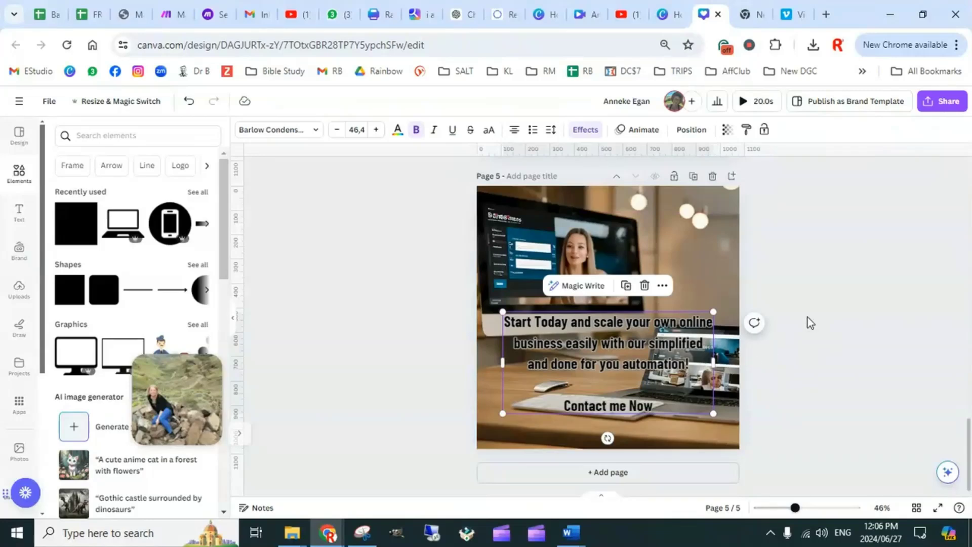
click(807, 319)
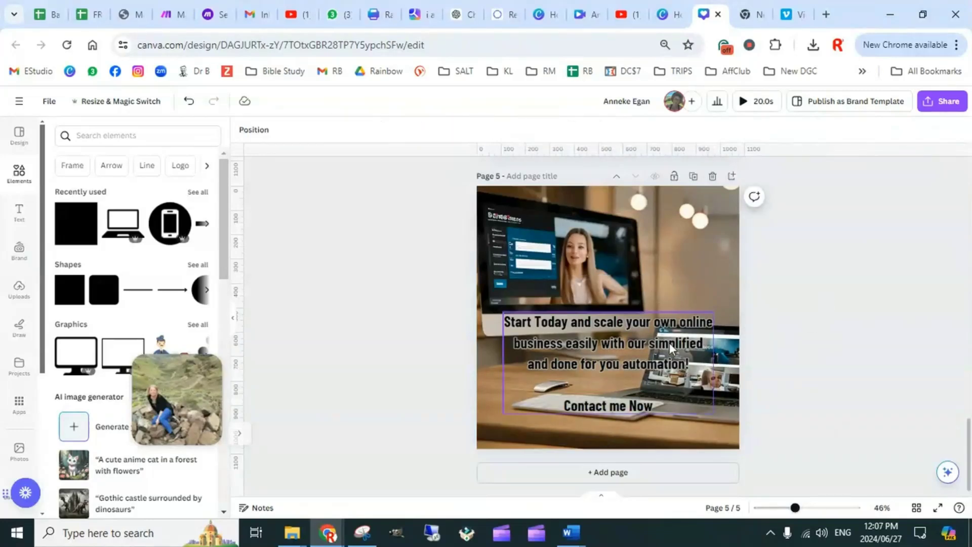
scroll(712, 345, up, 20)
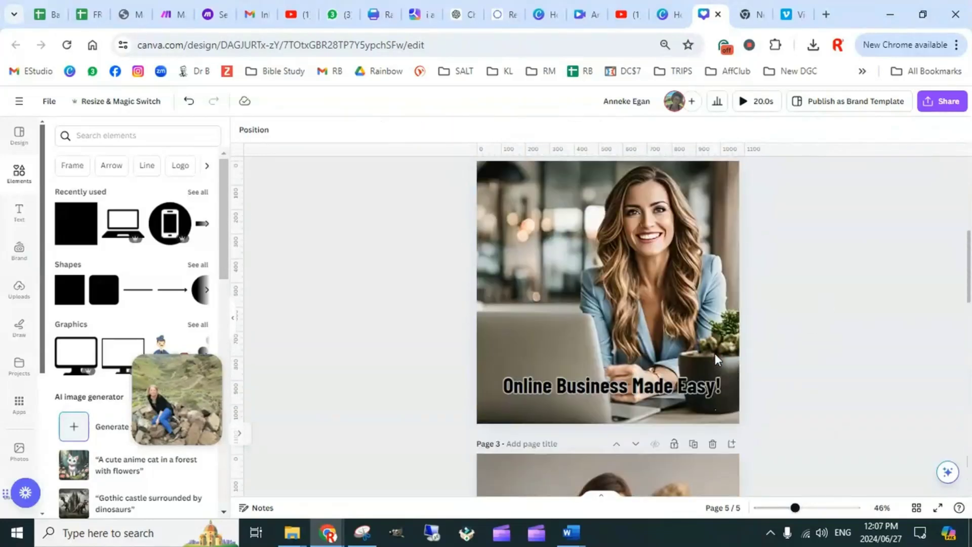
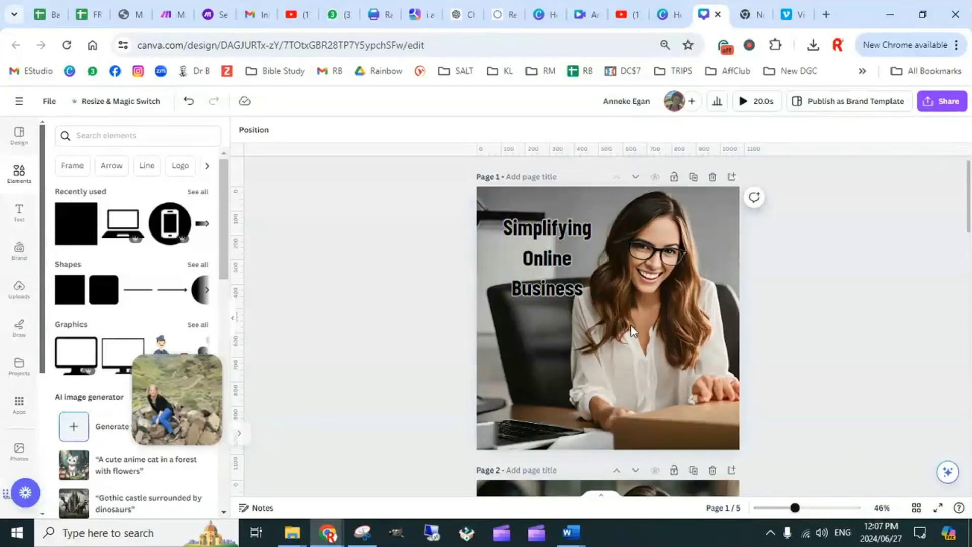
Detach page 1's video from the background and set it as the page background again
right_click(647, 355)
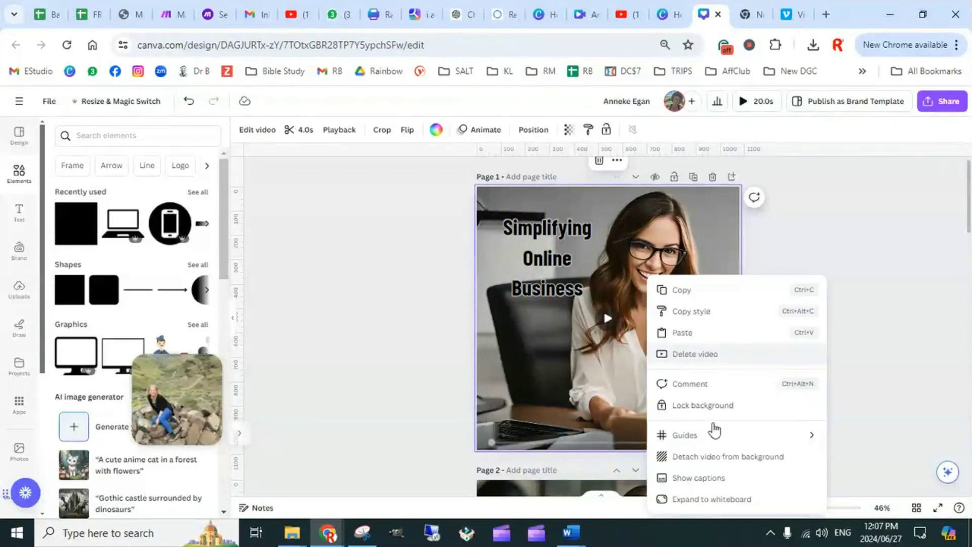
click(722, 464)
right_click(647, 349)
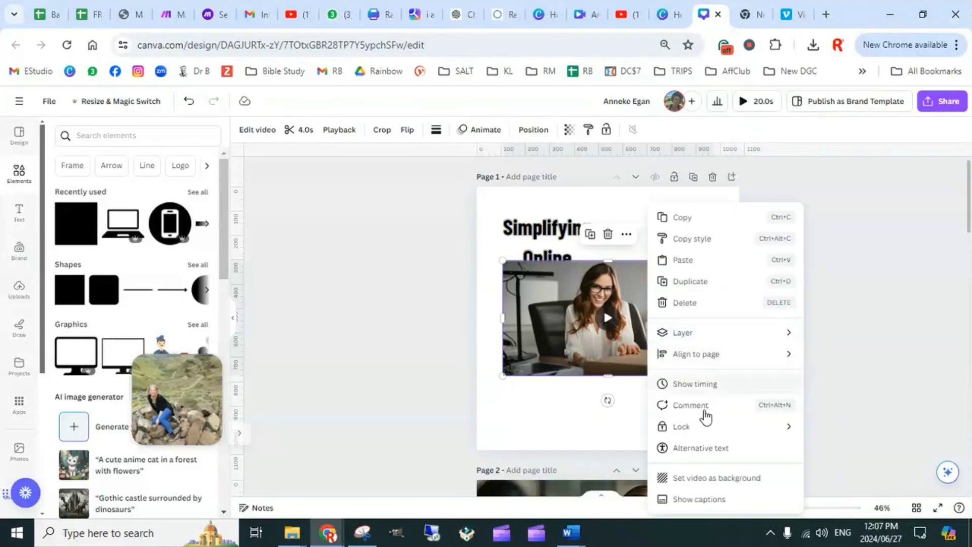
click(692, 478)
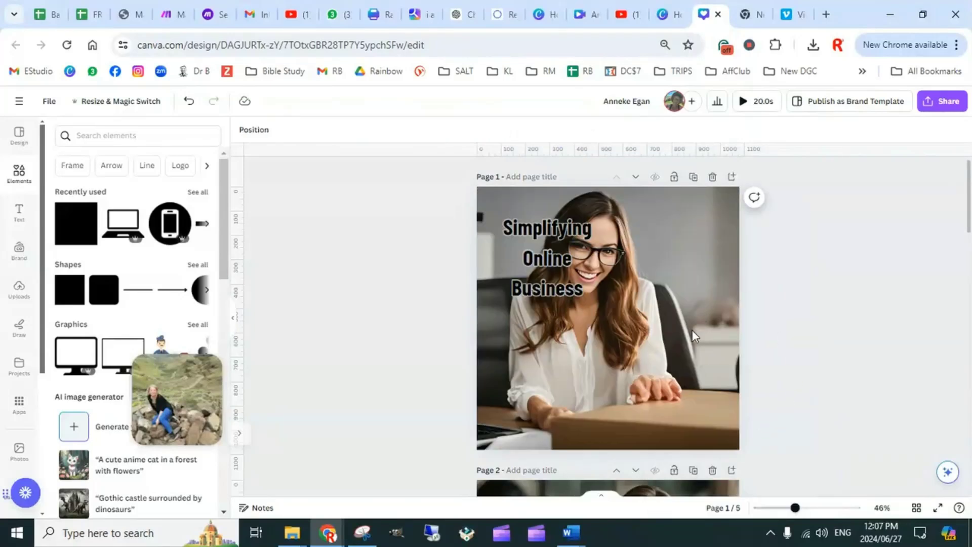
Shift page 1's background video to the right within its crop so the woman sits beside the title text
double_click(638, 356)
drag(638, 356, 696, 374)
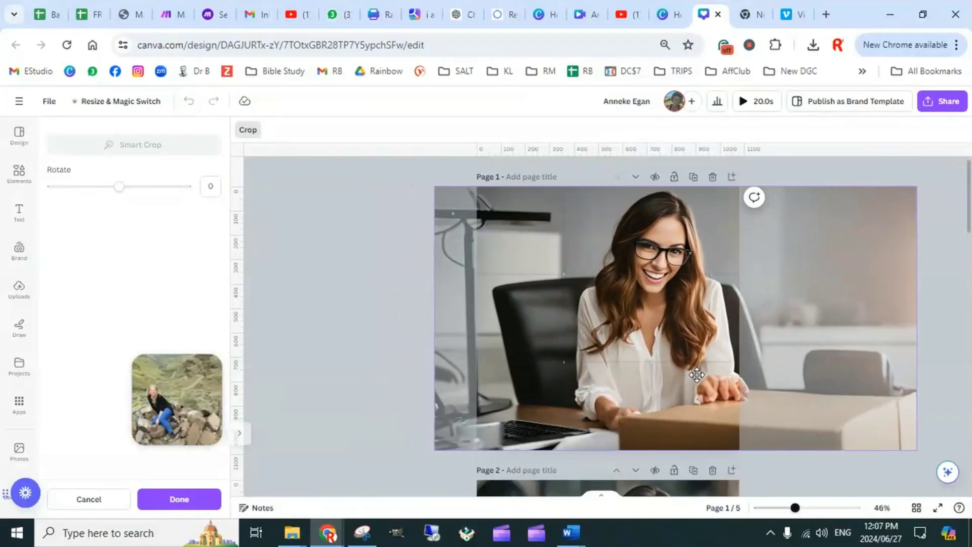
click(338, 263)
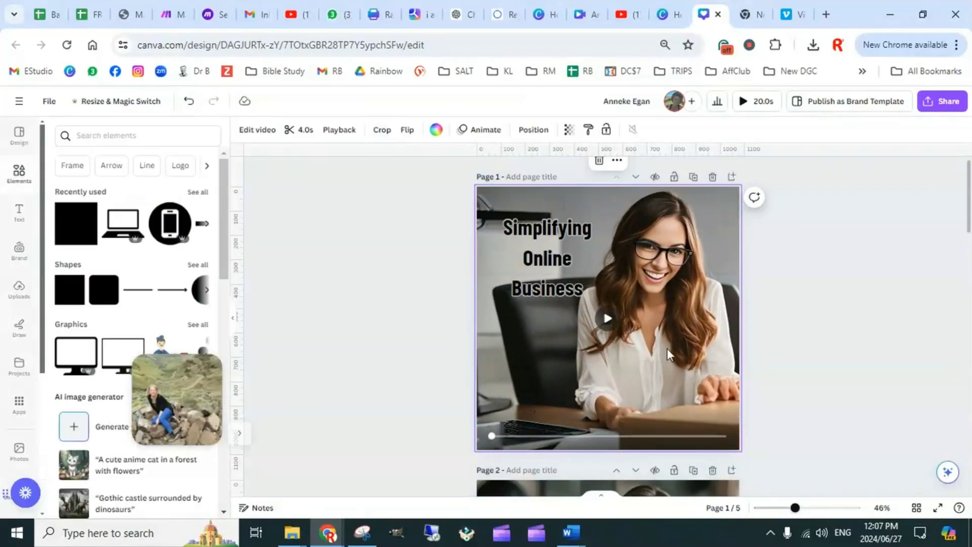
Detach page 3's video from the background and reset it as the background with its default centered crop
scroll(668, 348, down, 4)
scroll(670, 348, down, 3)
scroll(688, 278, up, 1)
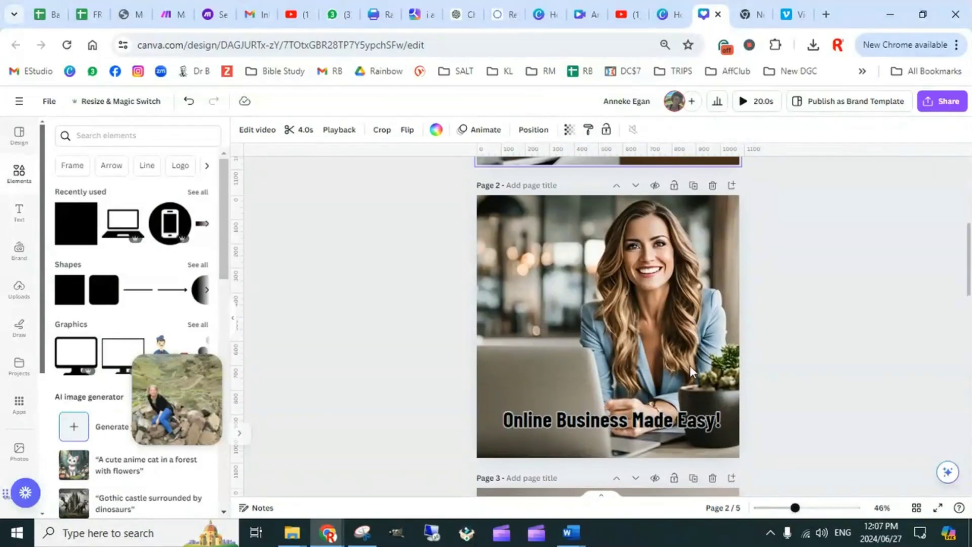
scroll(691, 371, down, 5)
scroll(694, 372, up, 1)
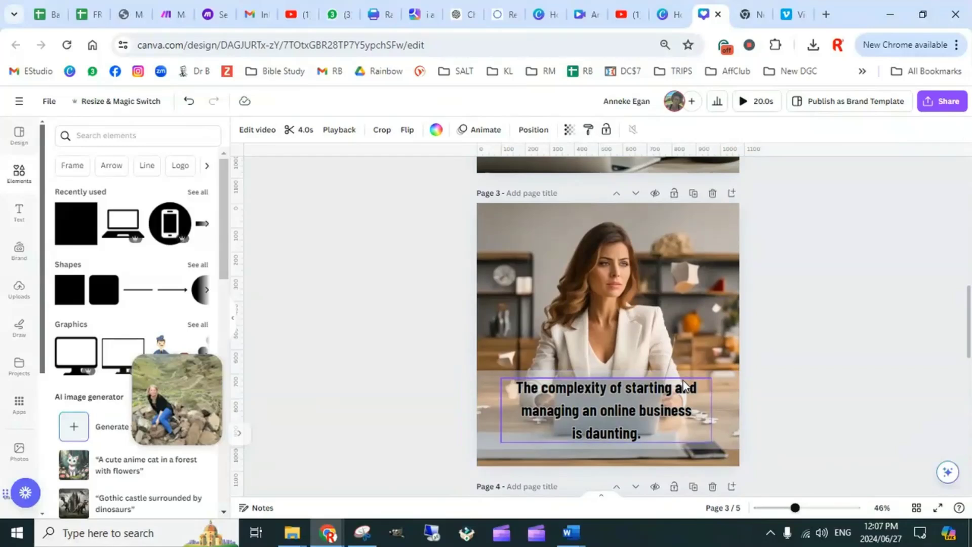
right_click(676, 290)
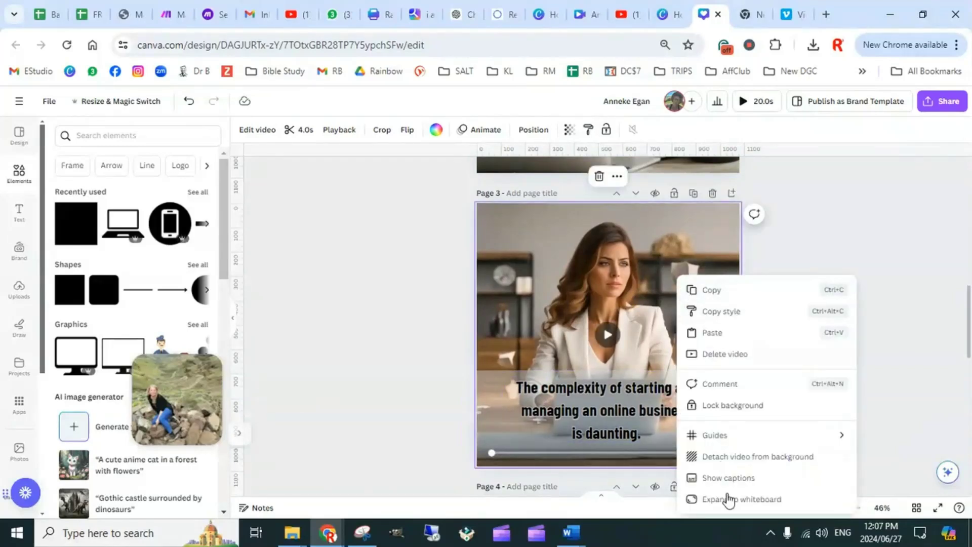
click(742, 458)
right_click(677, 312)
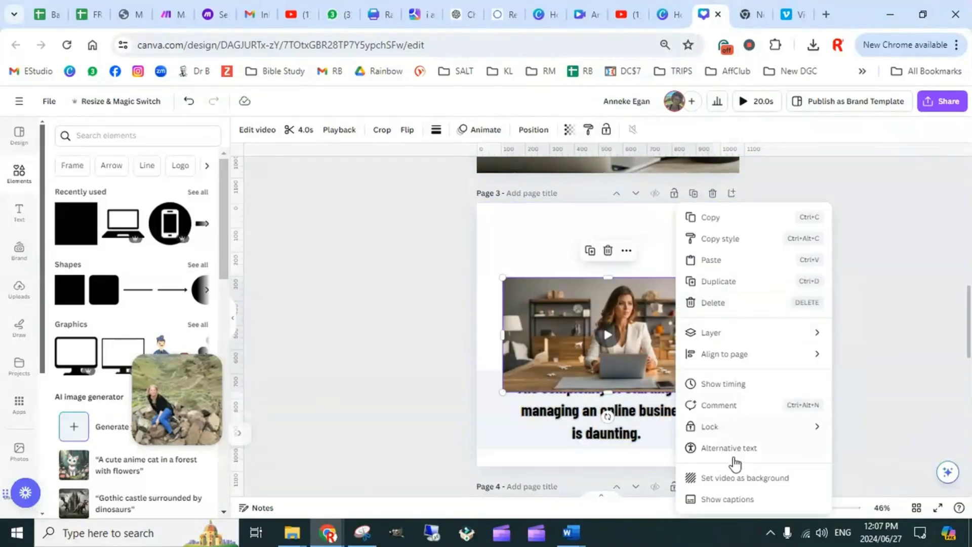
click(729, 479)
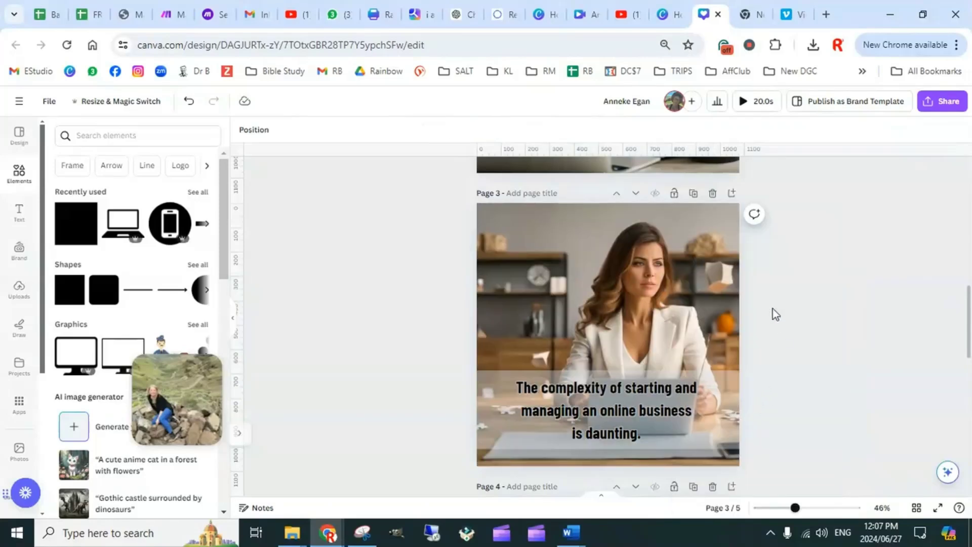
double_click(660, 288)
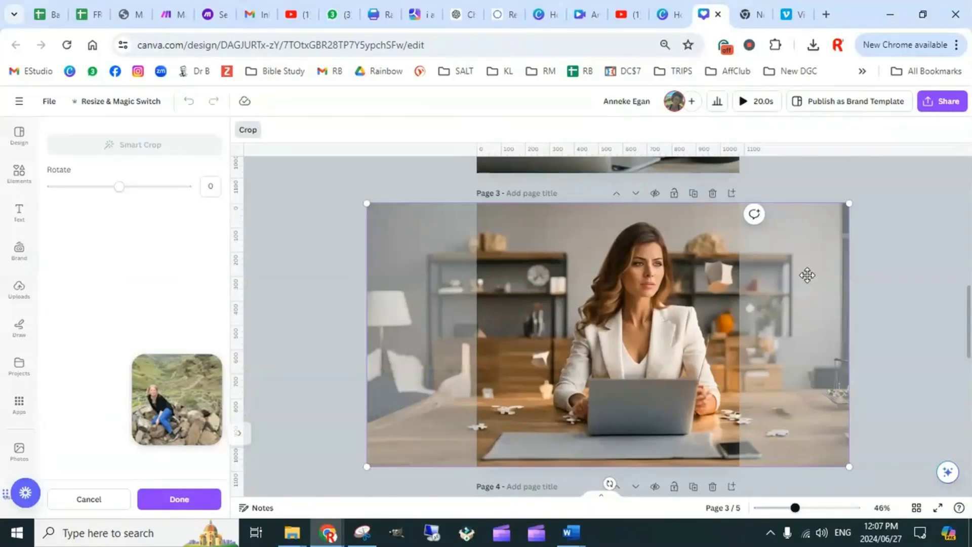
click(901, 298)
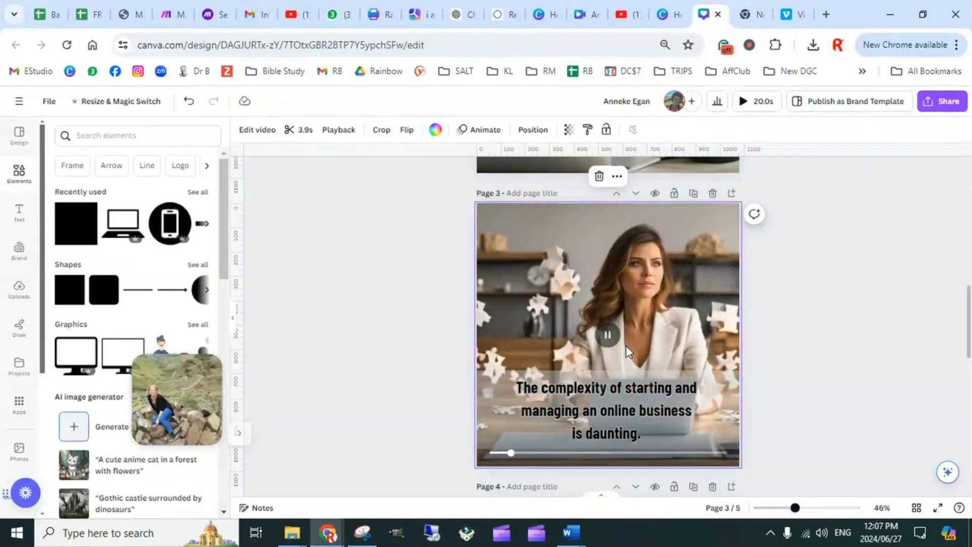
click(772, 360)
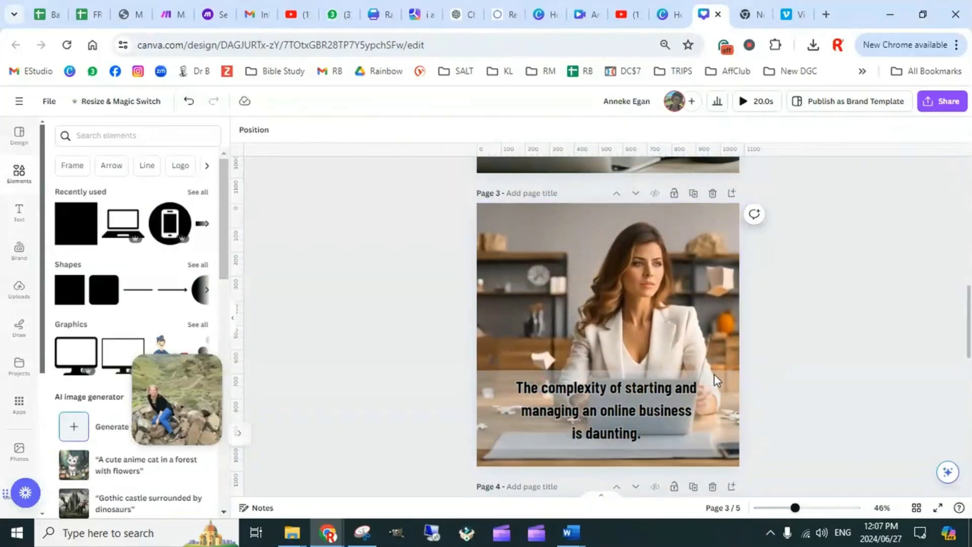
Detach page 5's video from the background and set it as the page background again
scroll(714, 375, down, 5)
scroll(664, 327, up, 1)
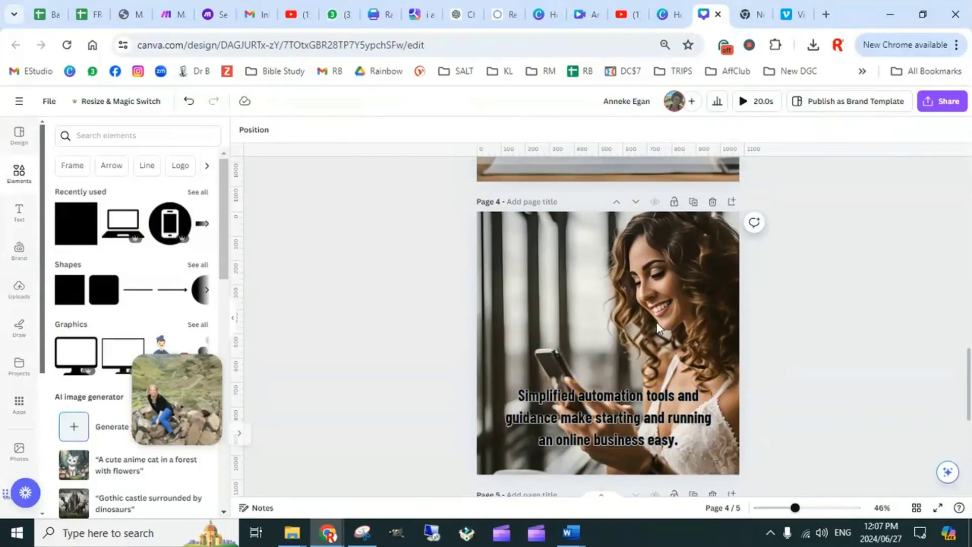
scroll(676, 348, down, 2)
scroll(677, 348, down, 4)
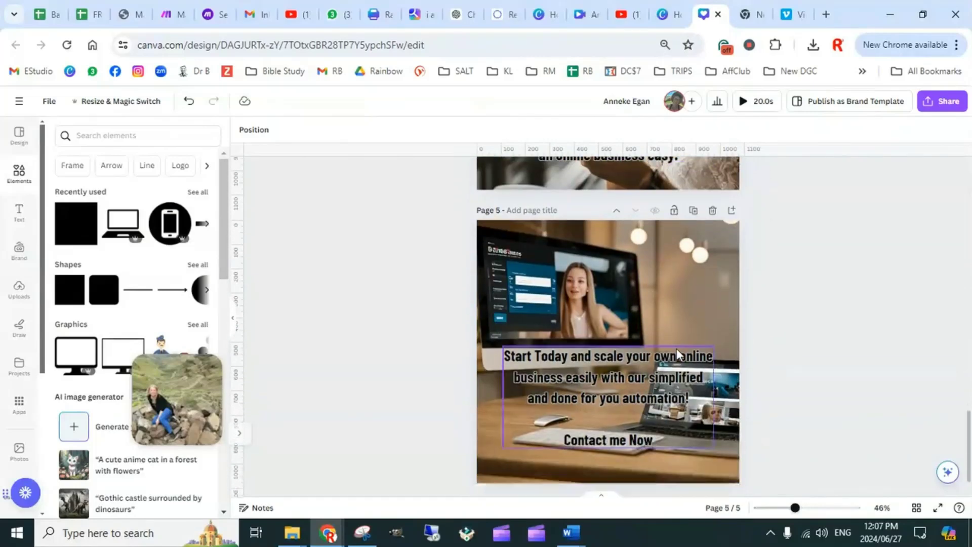
scroll(666, 360, down, 1)
click(698, 260)
right_click(698, 259)
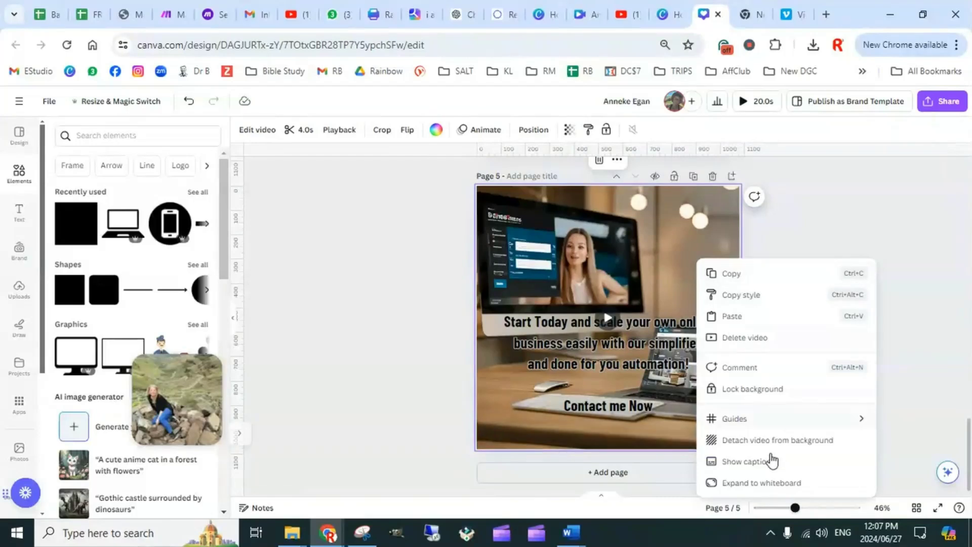
click(761, 440)
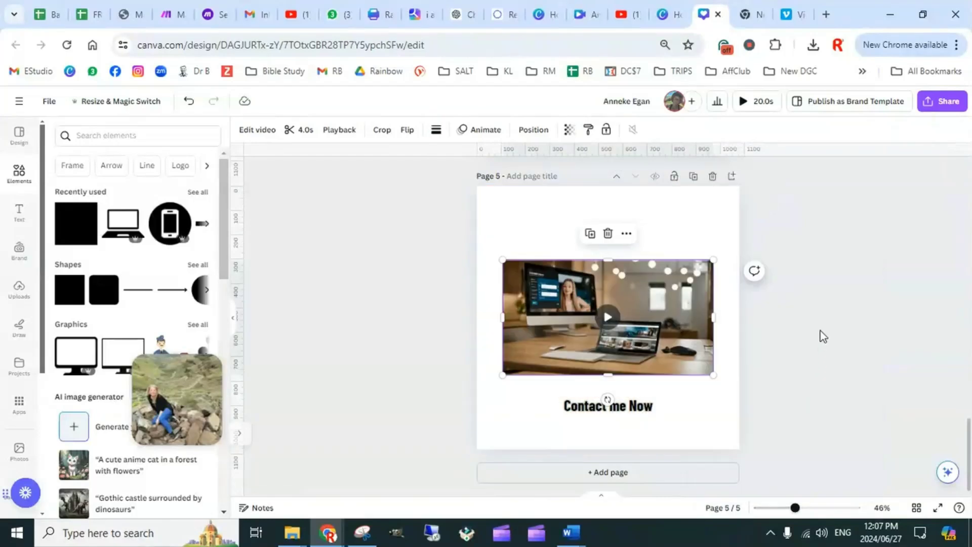
right_click(631, 282)
click(681, 479)
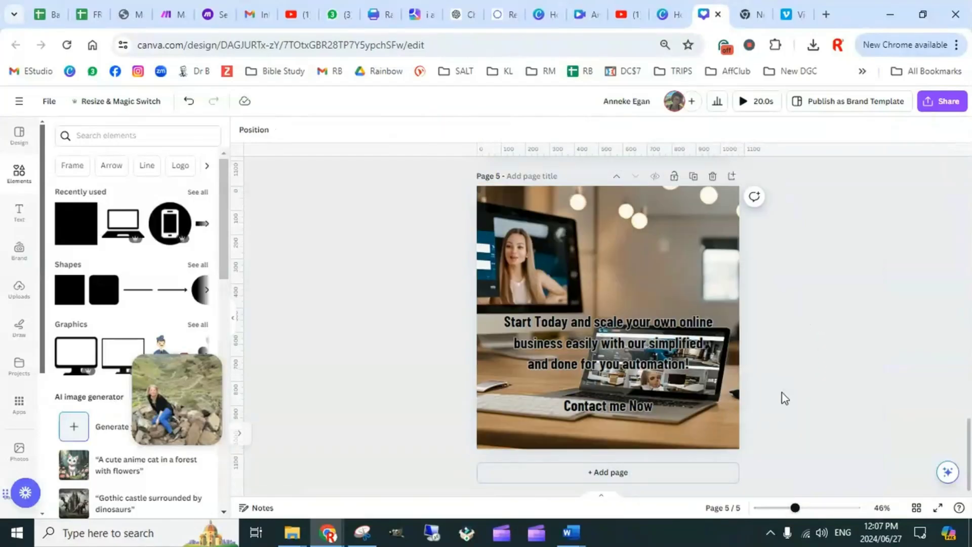
Shift page 5's background video slightly to the right within its crop to show more of the desktop monitor
double_click(626, 275)
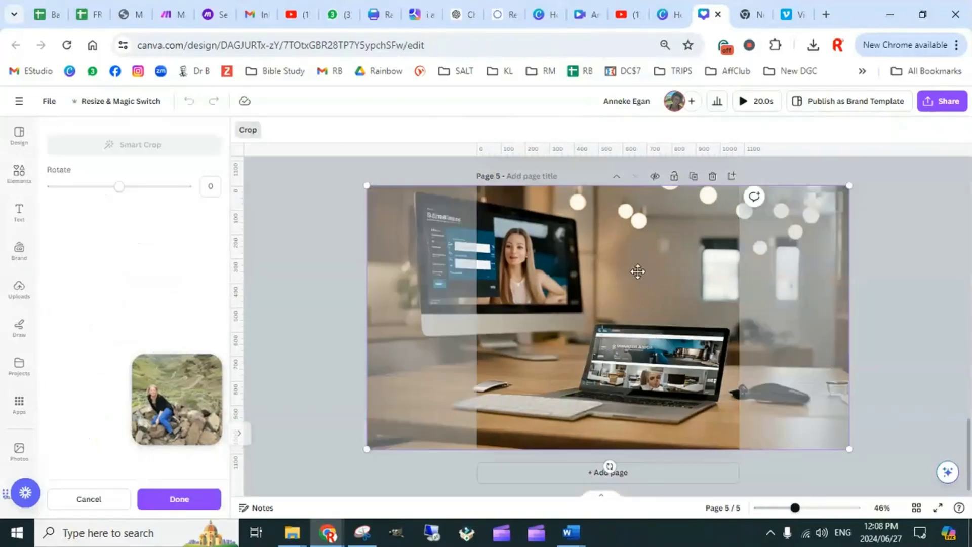
drag(636, 271, 669, 289)
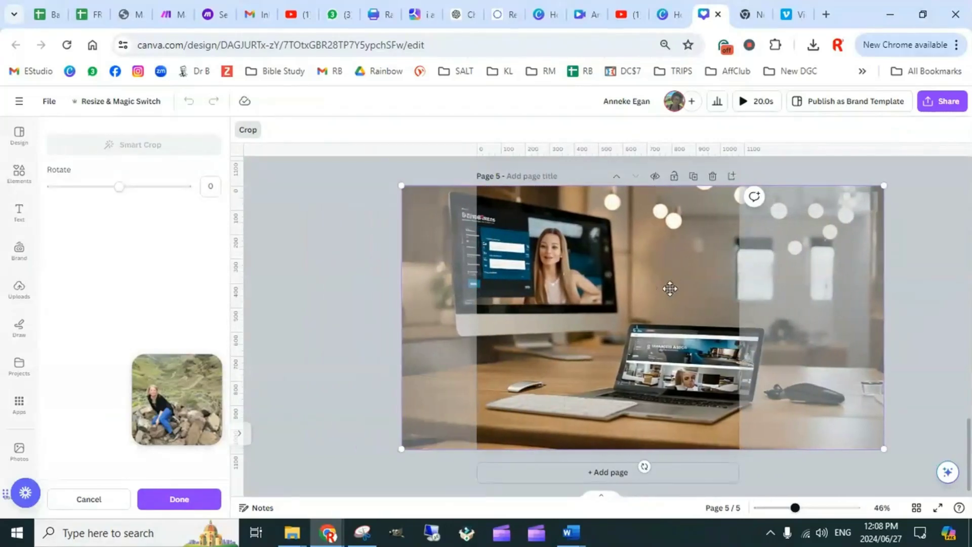
click(358, 289)
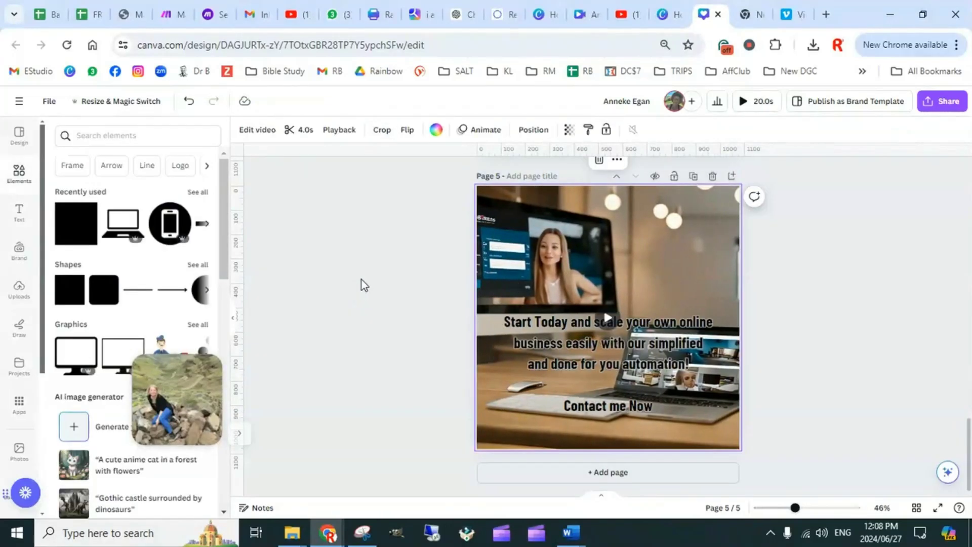
click(812, 332)
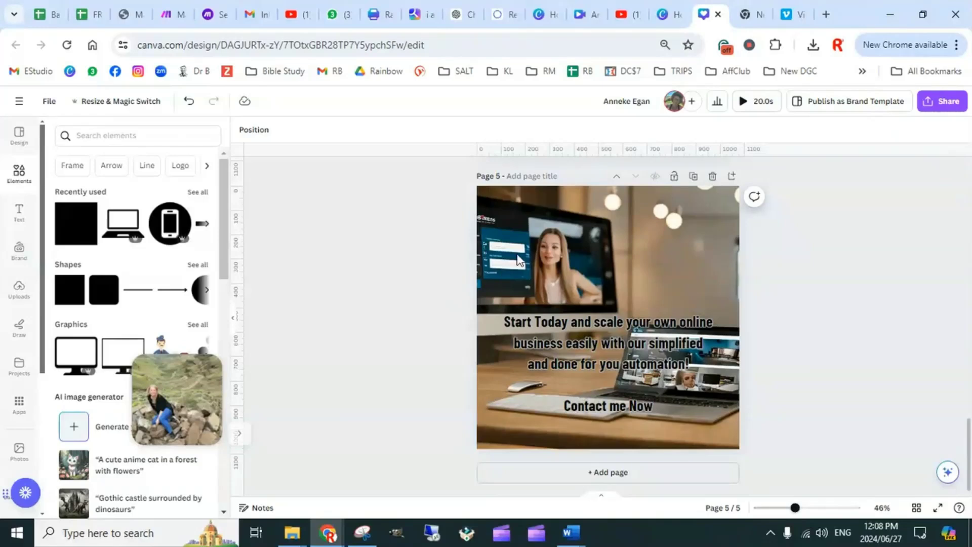
With page 5's video selected, browse the available Canva apps and filter them to the AI-powered category
click(478, 292)
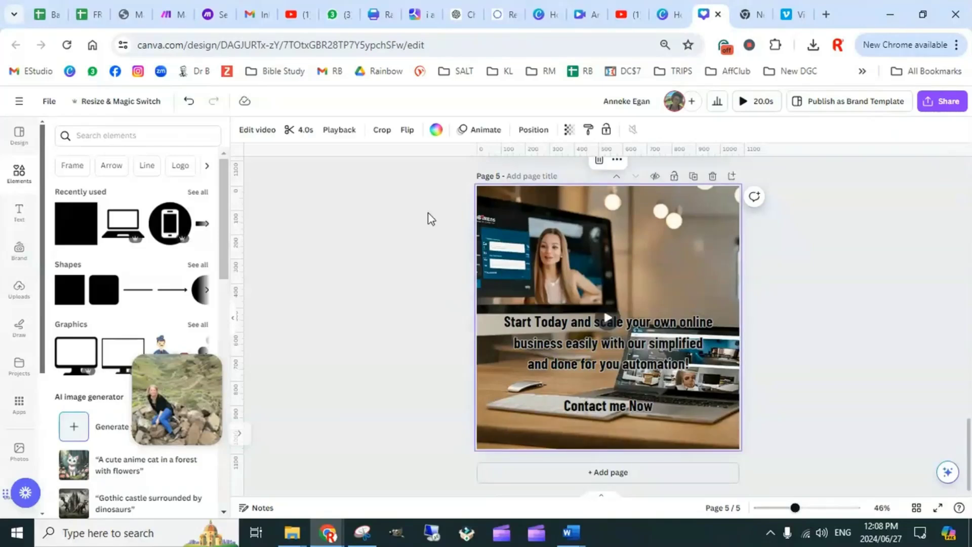
click(19, 403)
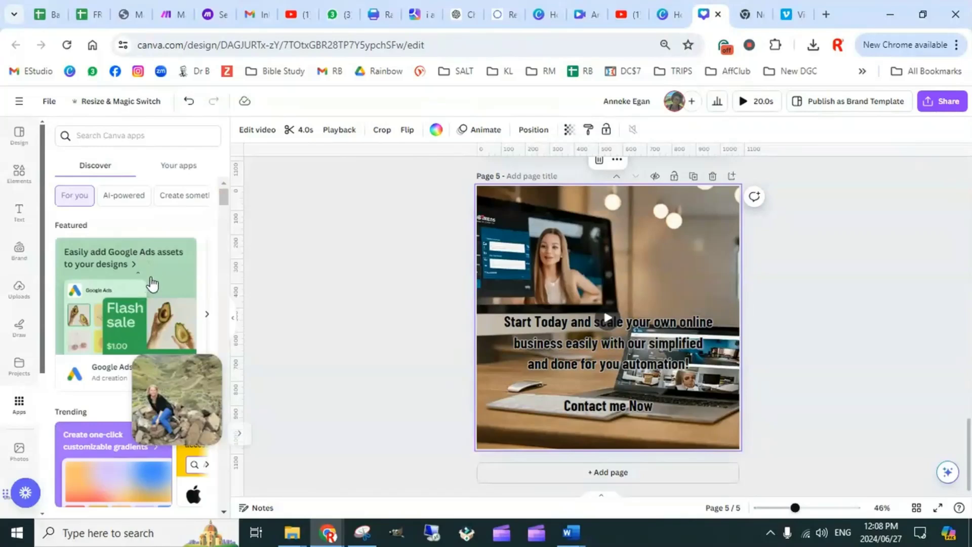
scroll(124, 298, down, 4)
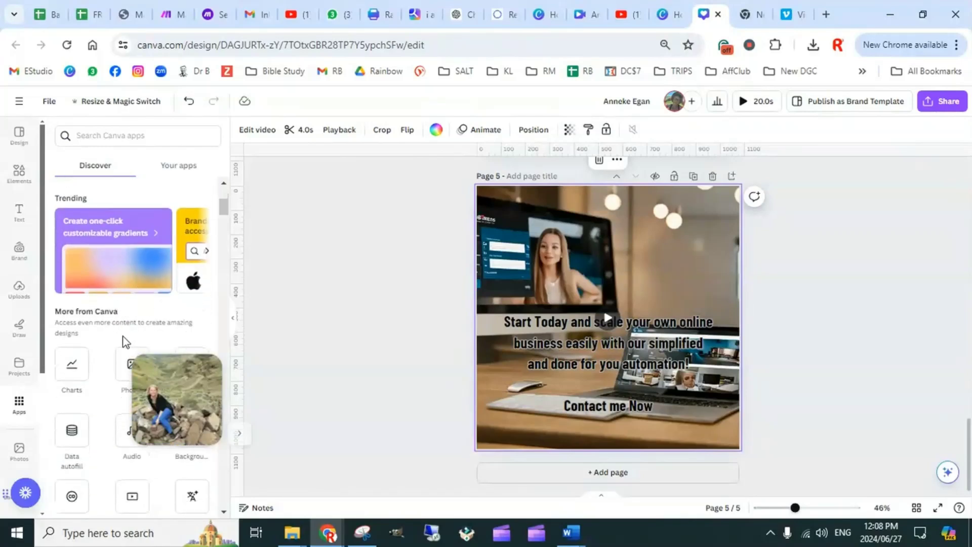
scroll(105, 351, down, 8)
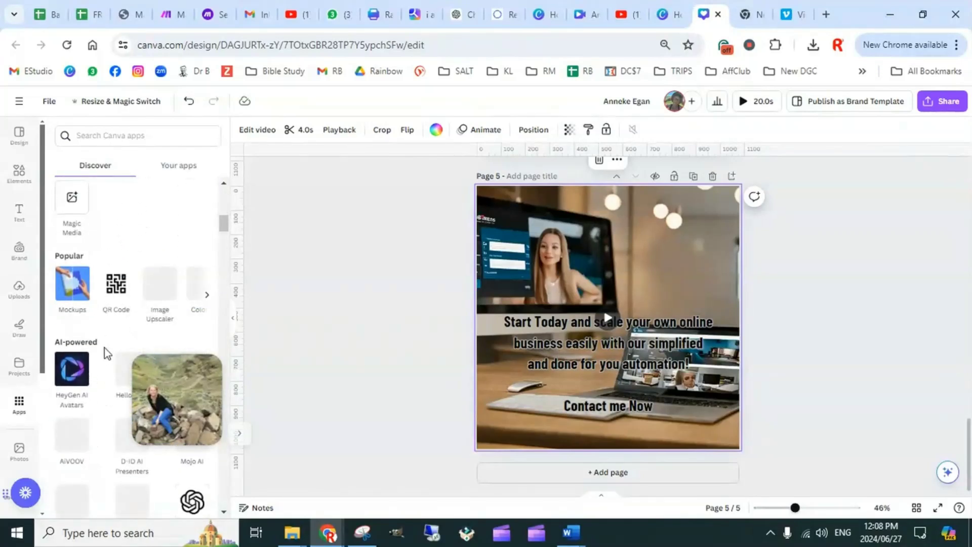
scroll(105, 326, up, 12)
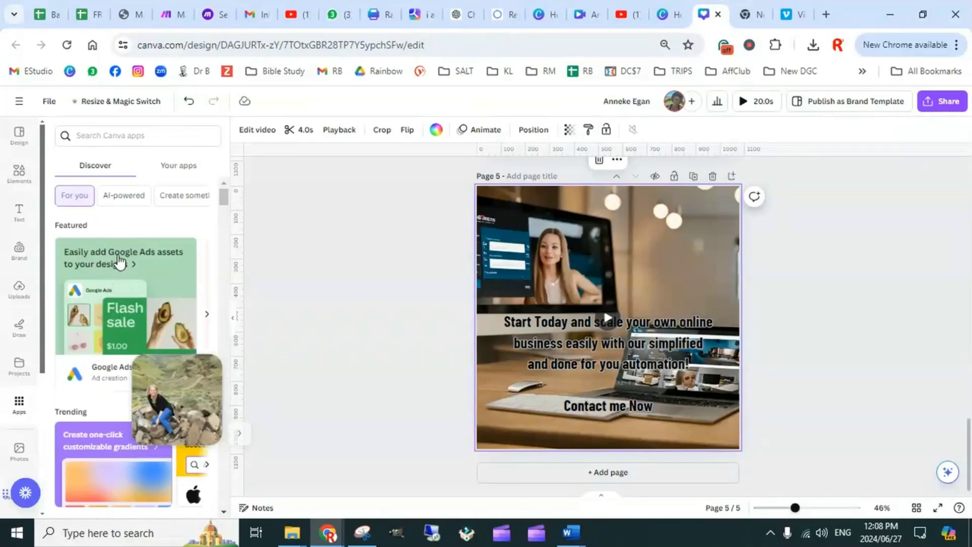
click(124, 195)
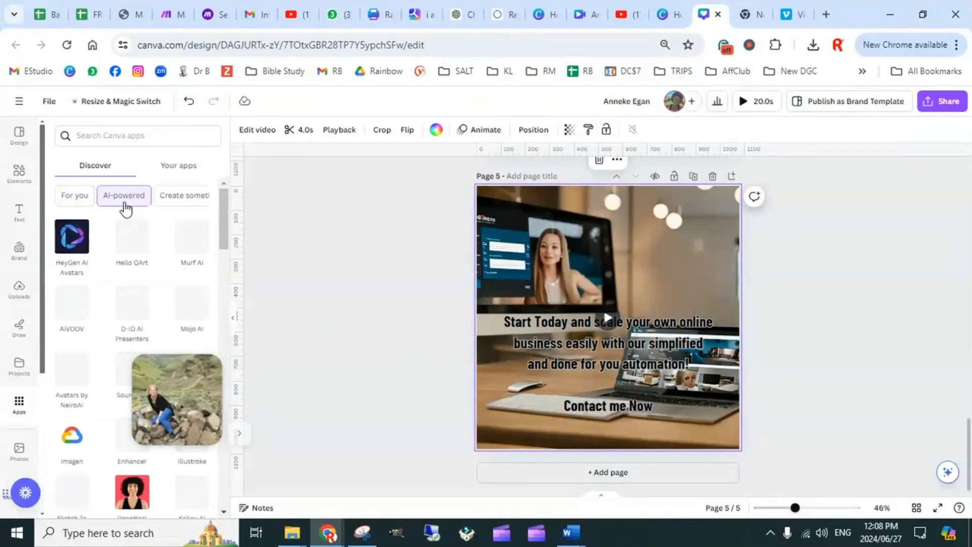
Search the Canva apps for "animate" and look through the matching apps
click(102, 141)
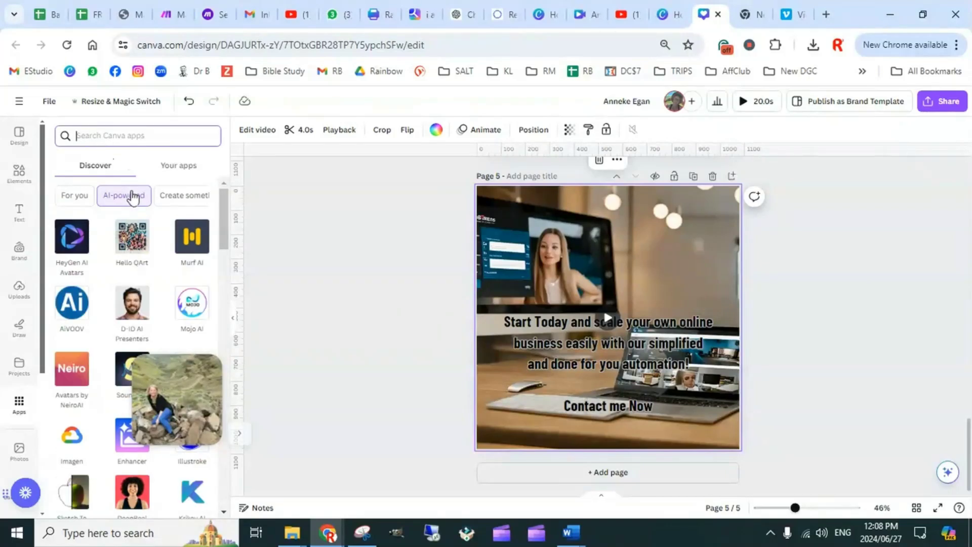
text(animate)
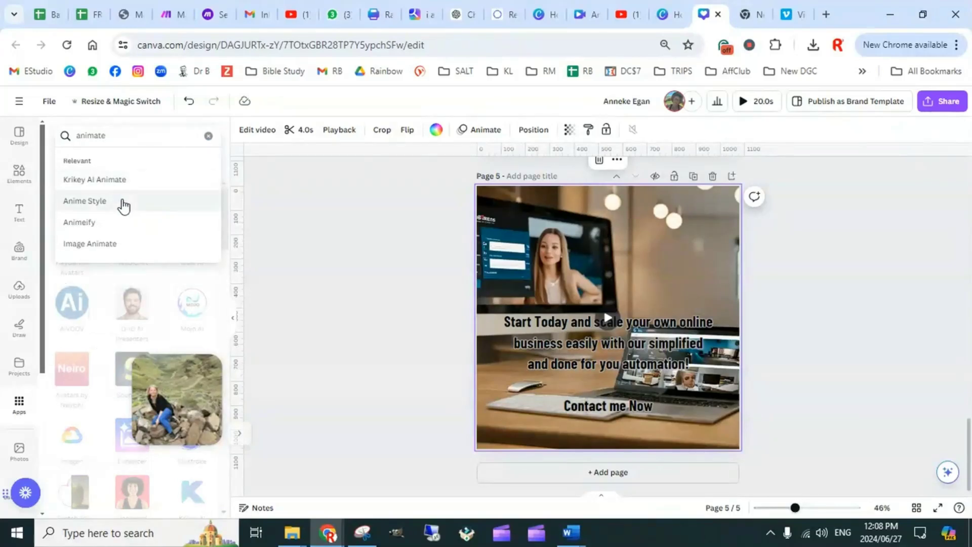
key(Return)
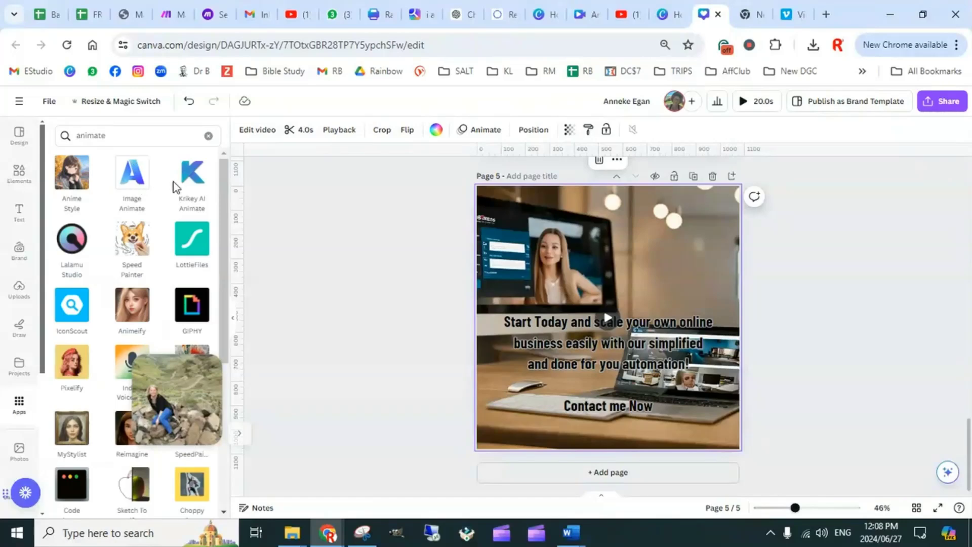
scroll(104, 313, down, 5)
scroll(104, 313, up, 4)
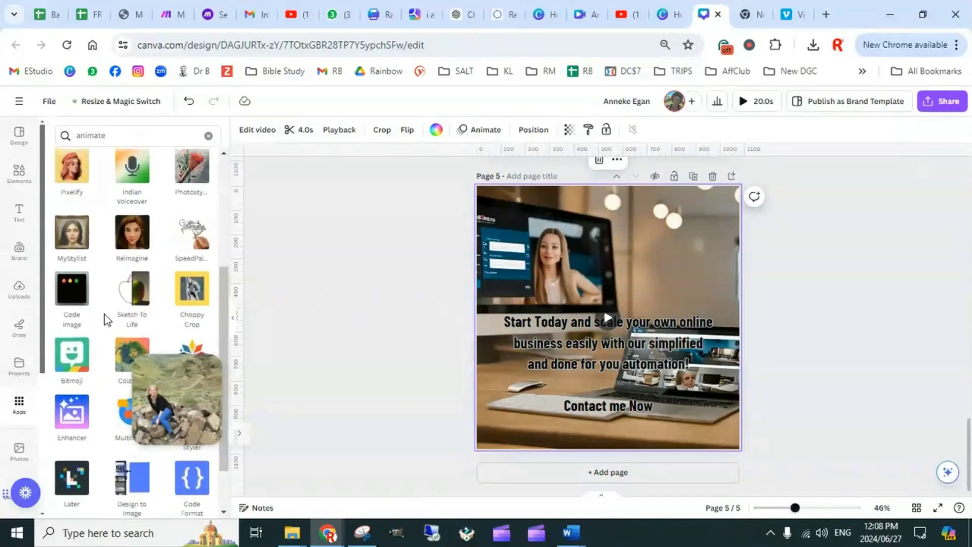
scroll(99, 329, down, 4)
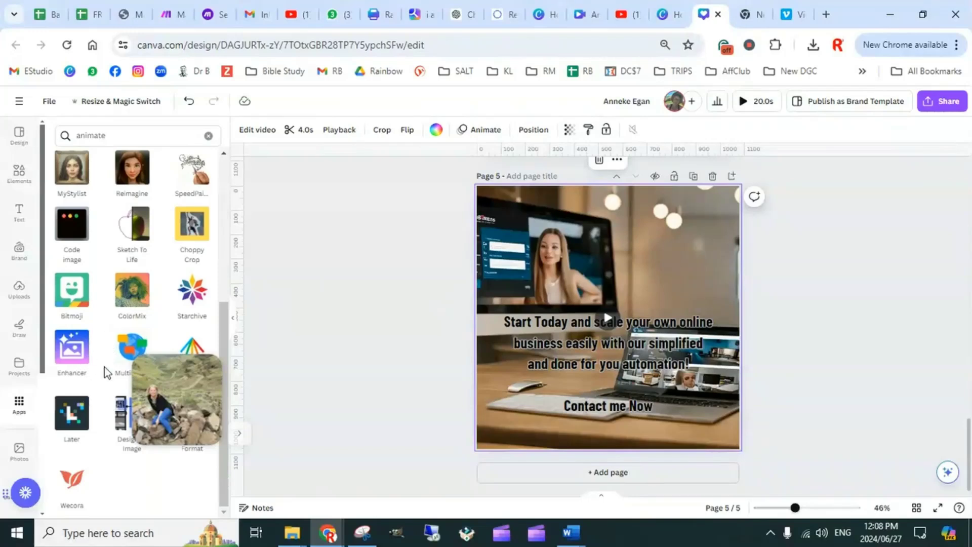
Preview the whole five-page video from page 1 and return to the editor
click(810, 263)
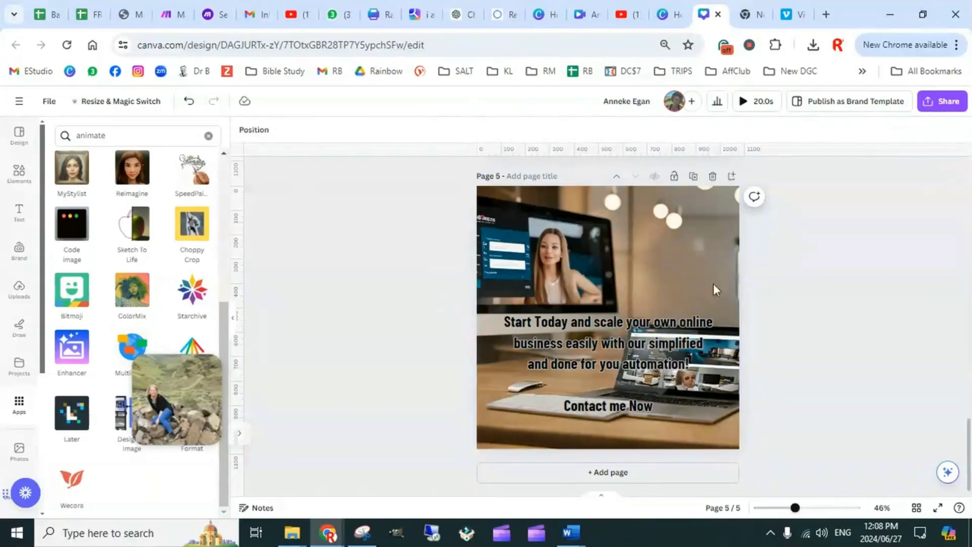
scroll(619, 364, up, 20)
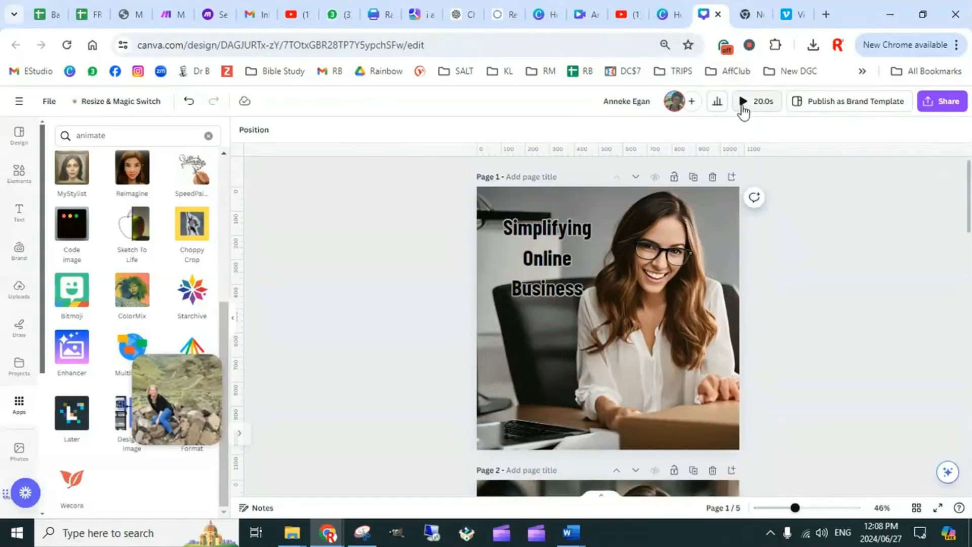
click(742, 102)
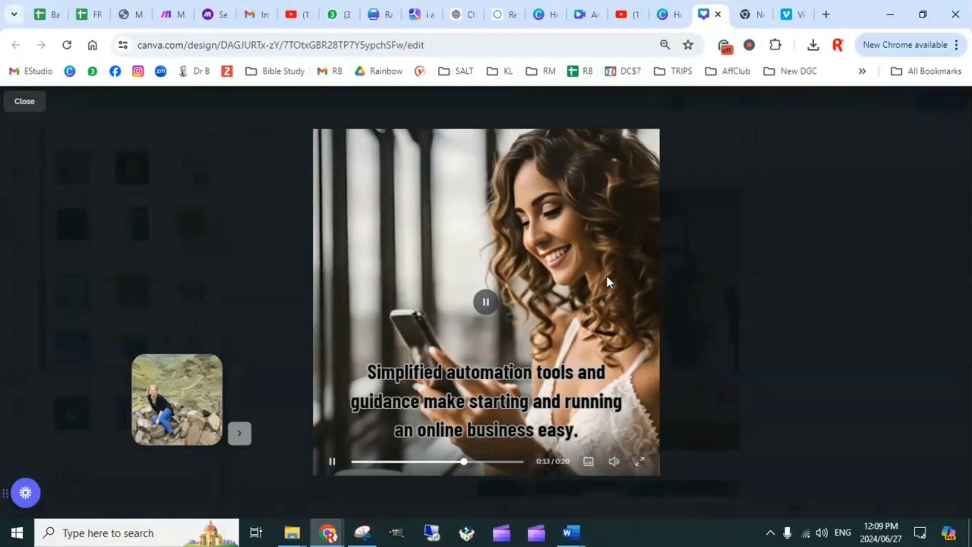
click(26, 104)
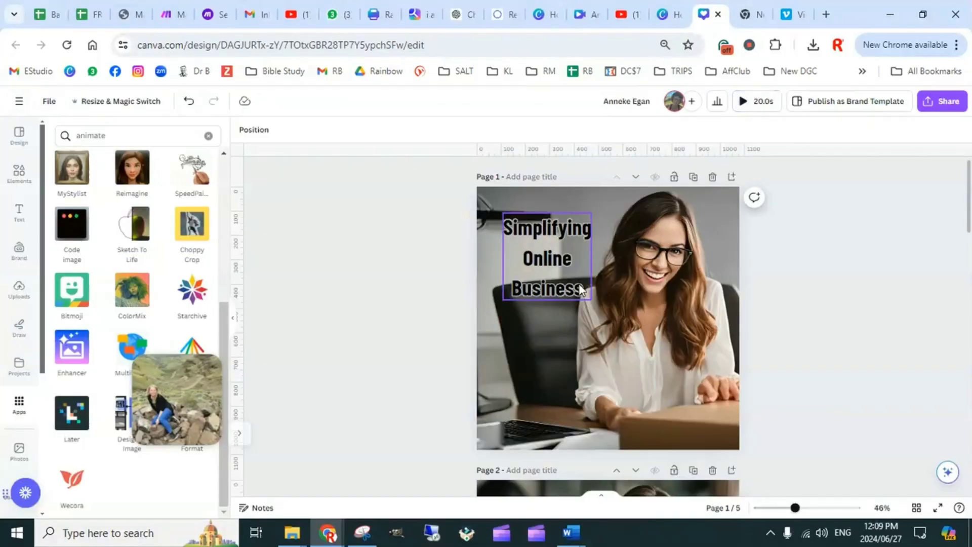
Apply the Typewriter text animation to the "Simplifying Online Business" title on page 1
click(560, 254)
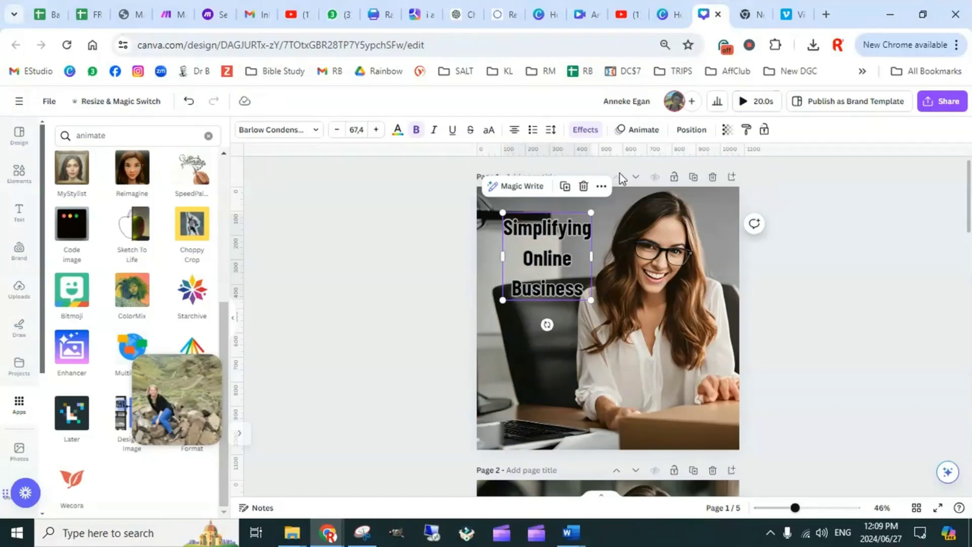
click(643, 130)
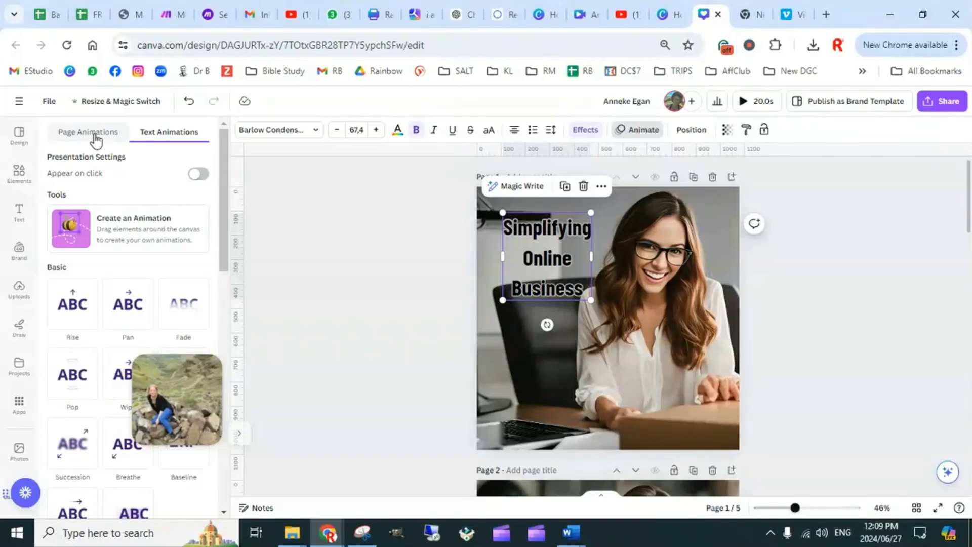
scroll(129, 275, down, 7)
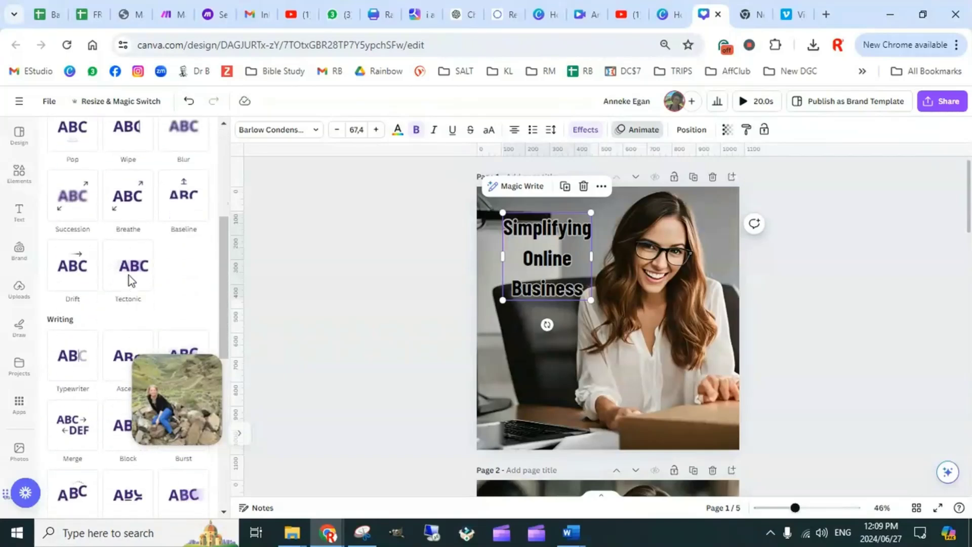
click(76, 259)
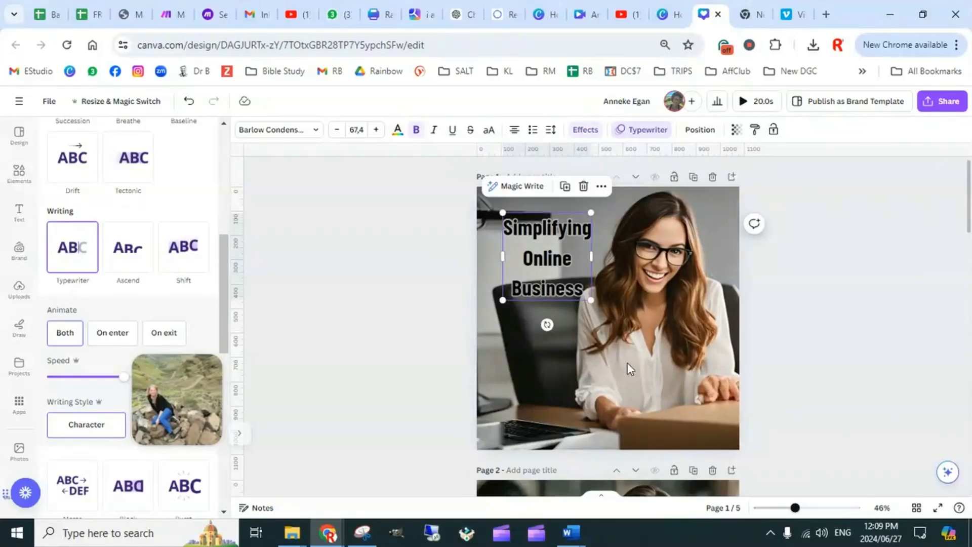
Apply the Typewriter text animation to the captions on pages 2 and 3
scroll(628, 363, down, 6)
click(579, 350)
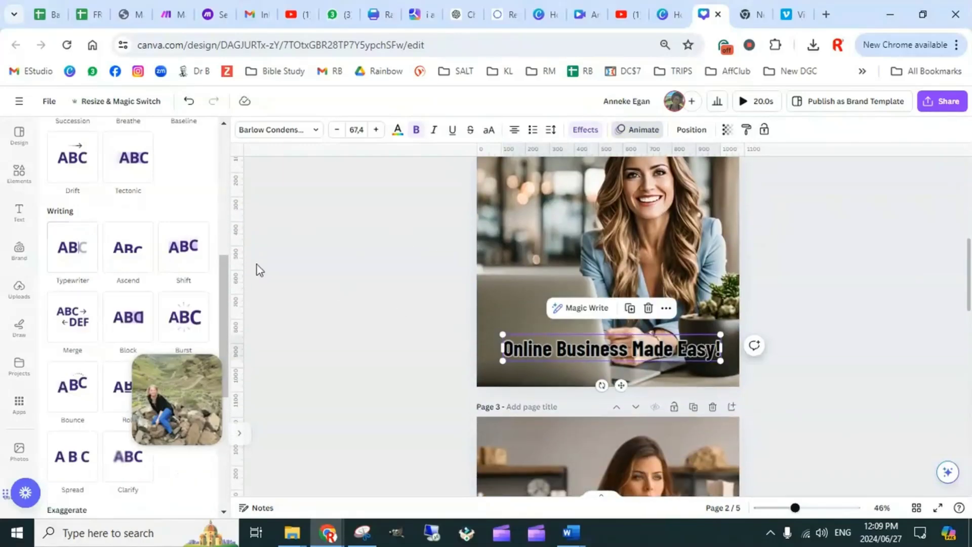
click(76, 259)
scroll(568, 364, down, 4)
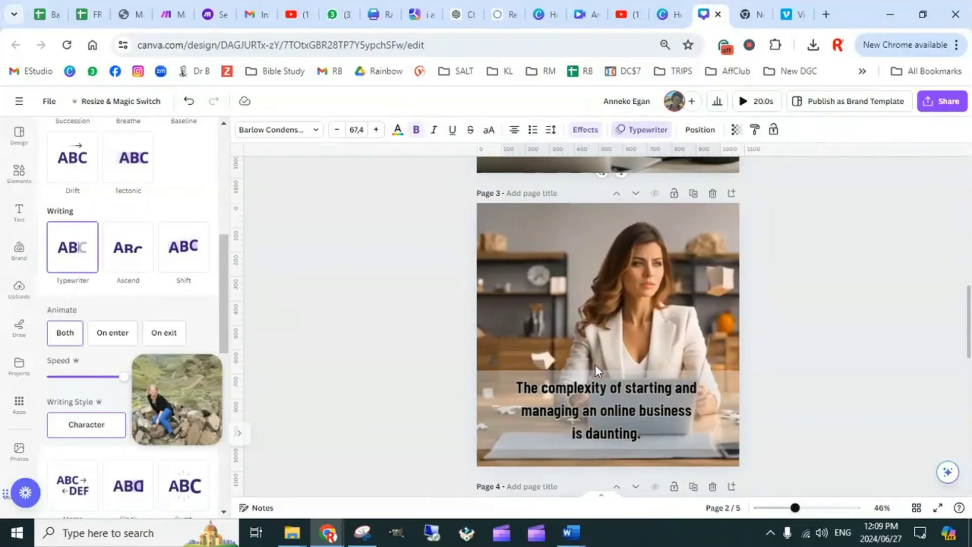
click(585, 401)
click(72, 248)
Apply the Typewriter text animation to the captions on pages 4 and 5
scroll(640, 381, down, 4)
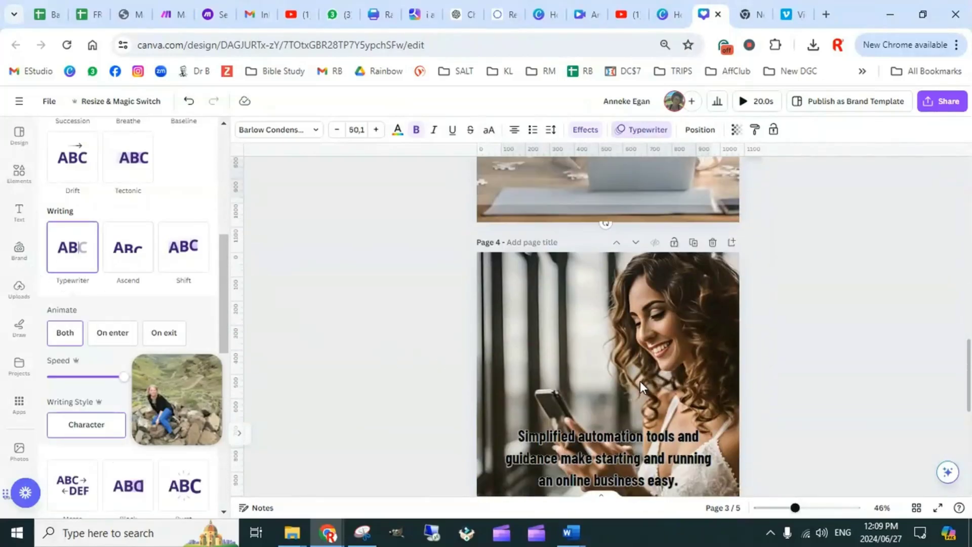
scroll(636, 380, down, 4)
click(506, 336)
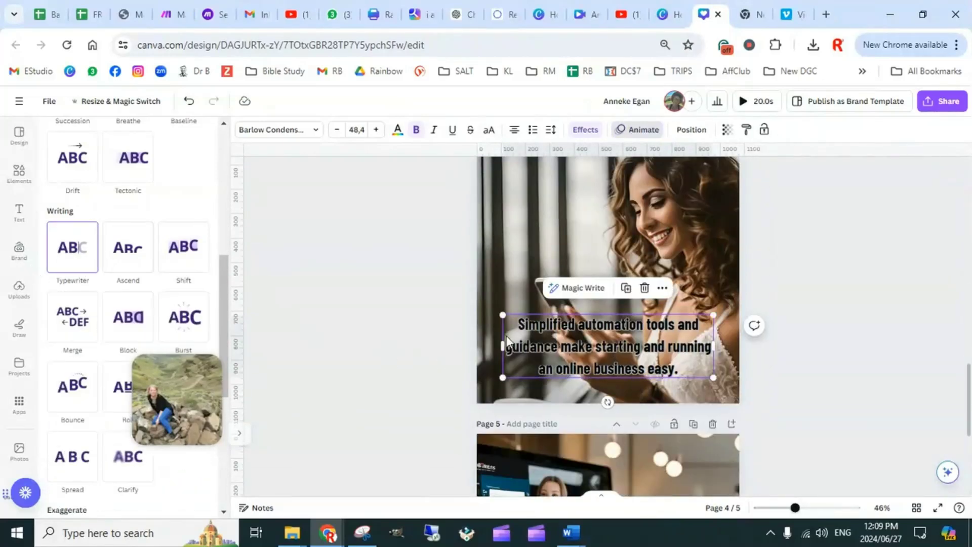
click(74, 261)
scroll(584, 386, down, 5)
click(590, 339)
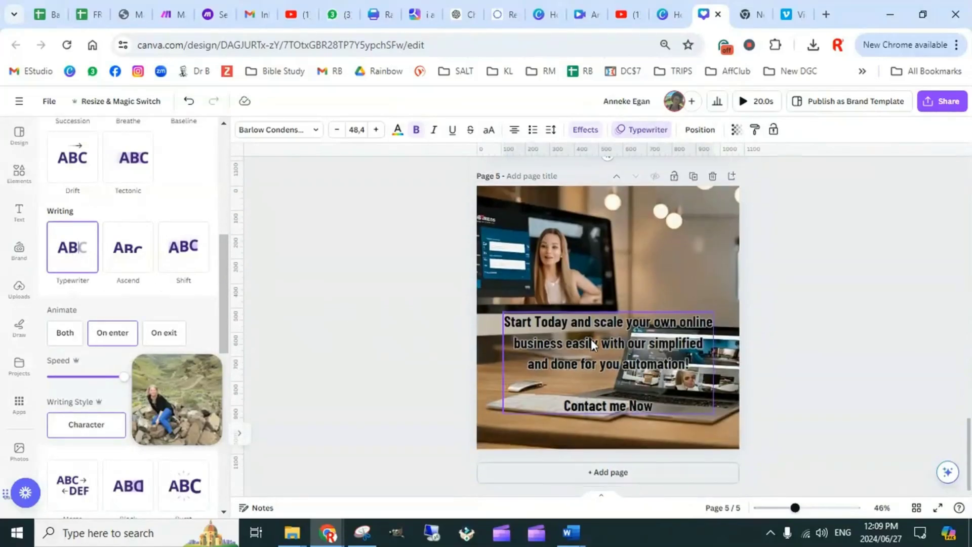
click(65, 259)
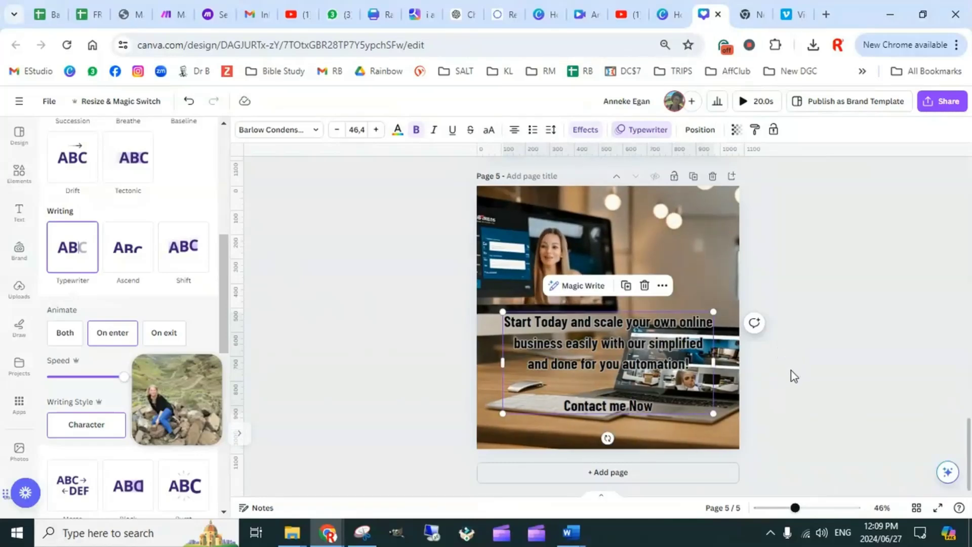
Return to page 1, select its background video and view the Magic Animate styles available for the design
scroll(774, 369, up, 10)
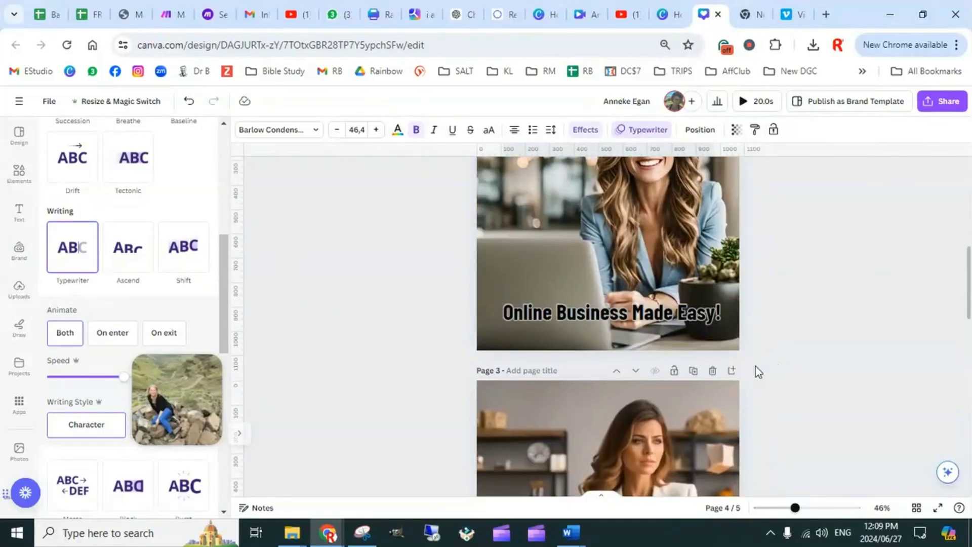
scroll(758, 371, up, 10)
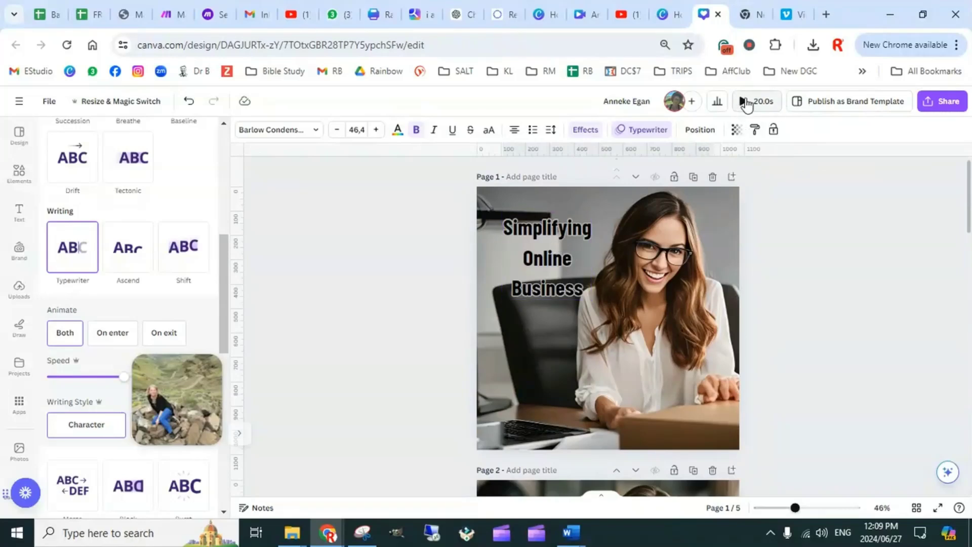
scroll(101, 334, up, 7)
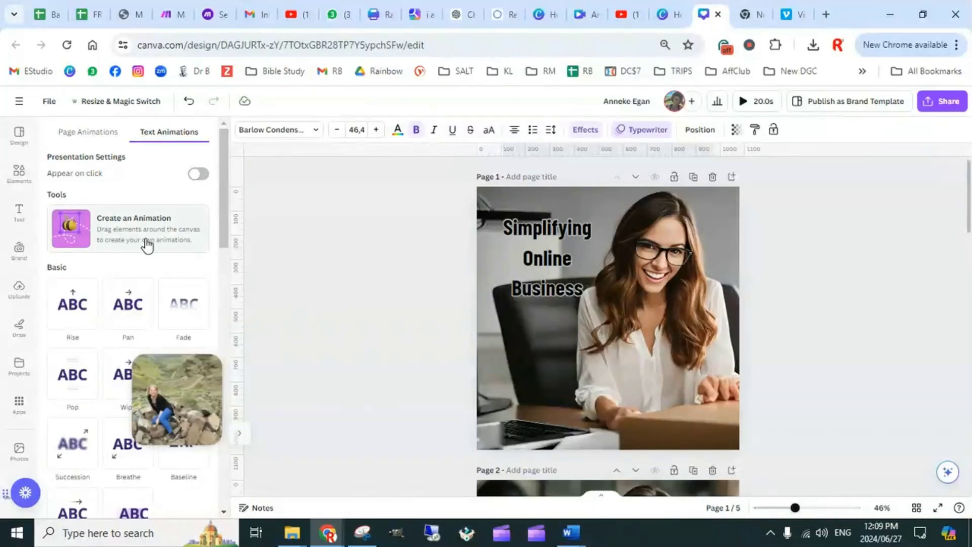
click(802, 275)
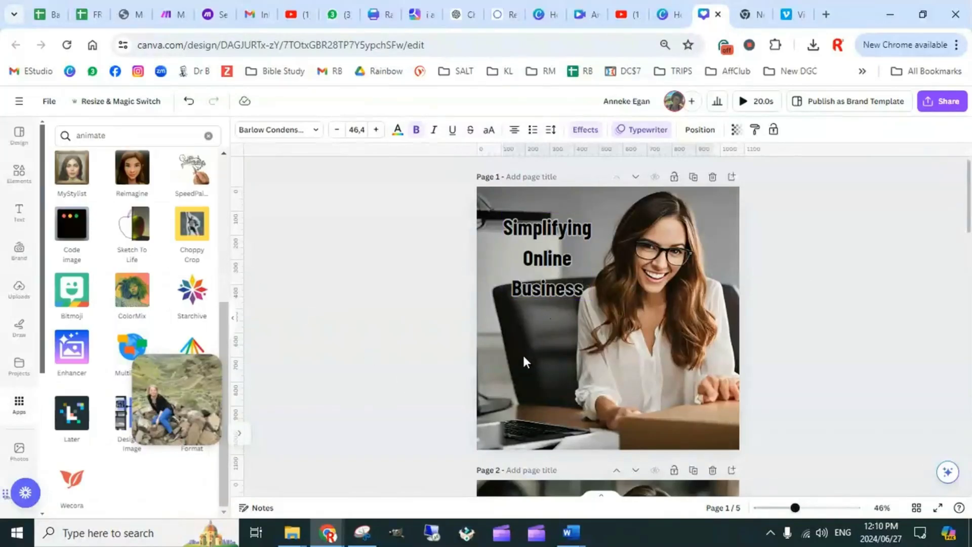
click(550, 258)
click(494, 354)
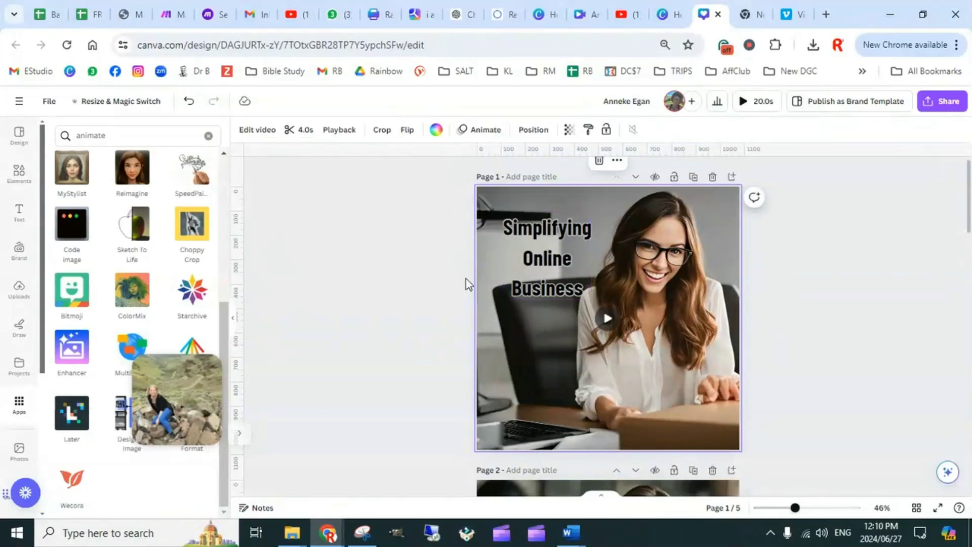
click(481, 130)
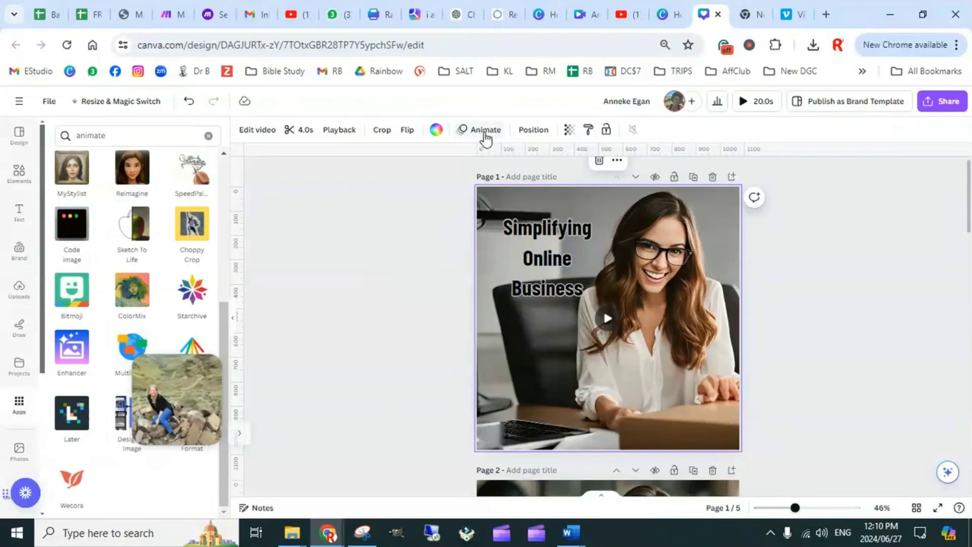
click(485, 133)
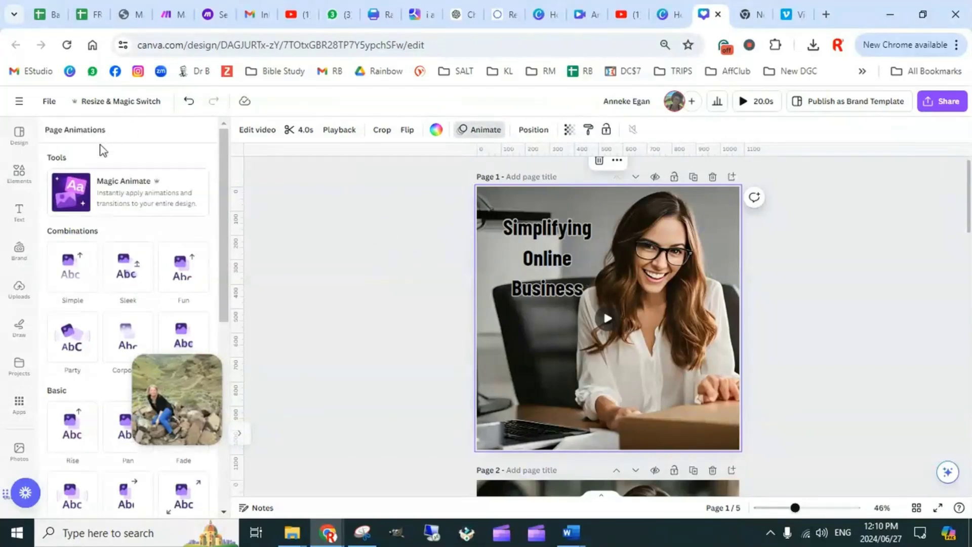
click(123, 191)
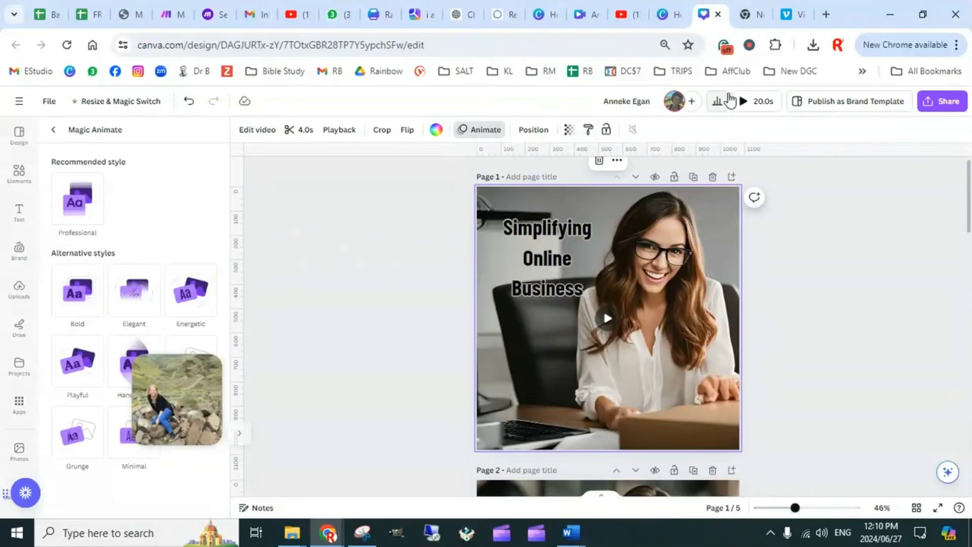
Preview the whole video with the animated captions, close the preview and look over the pages
click(744, 103)
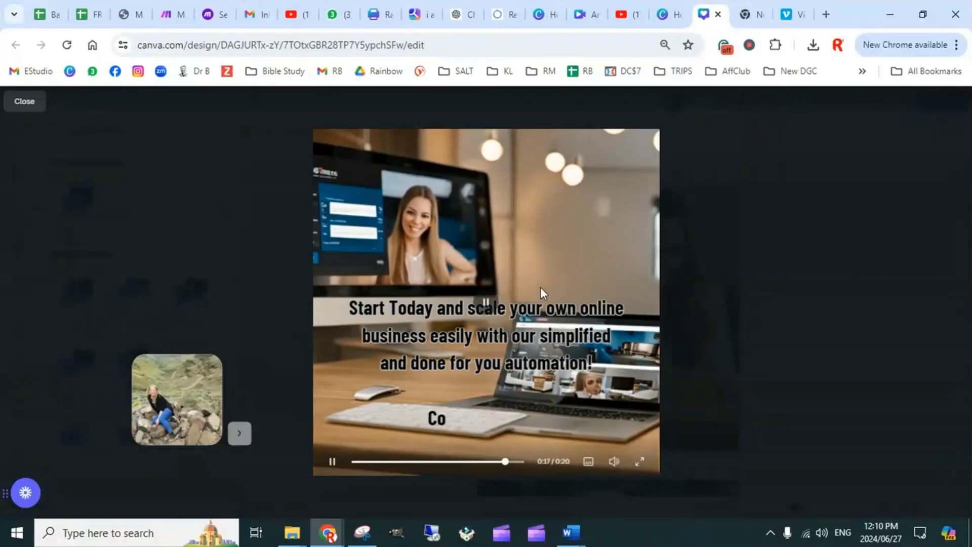
click(25, 103)
scroll(773, 298, down, 15)
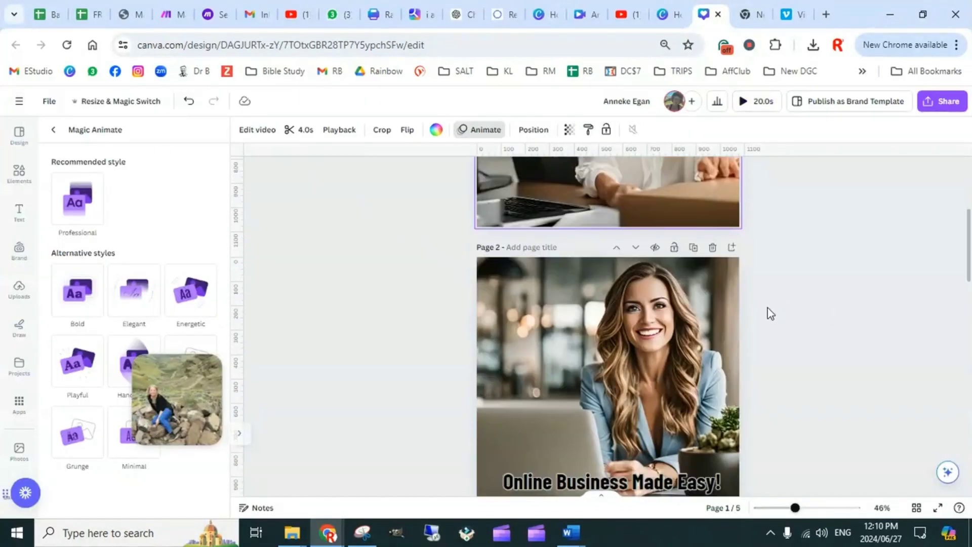
scroll(740, 377, down, 6)
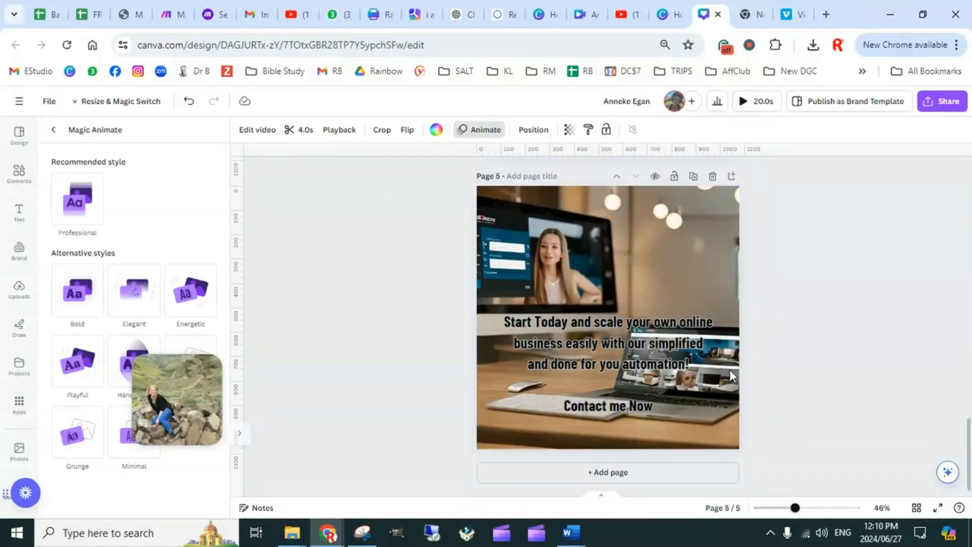
scroll(751, 348, up, 12)
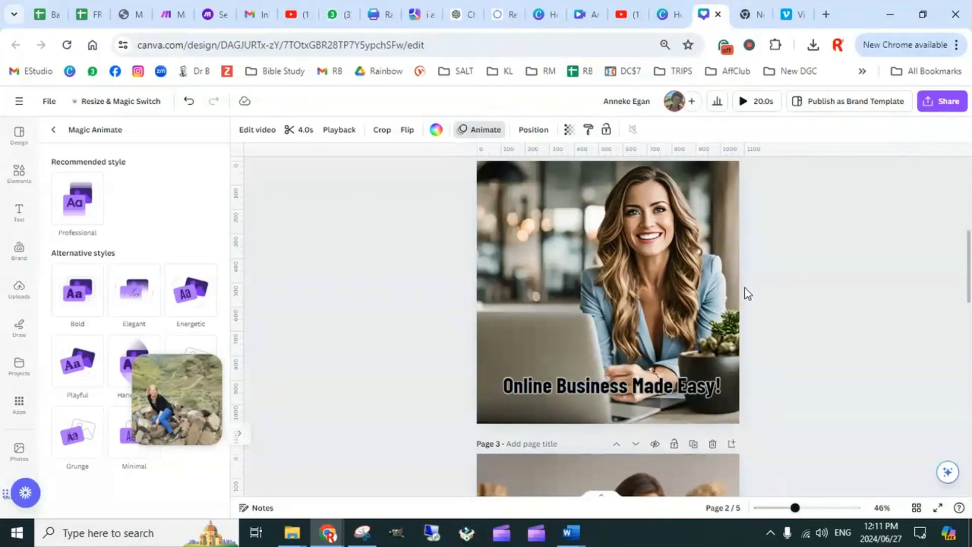
Close the Instagram design, switch to the open Facebook Video design and return its playhead to the start
click(718, 15)
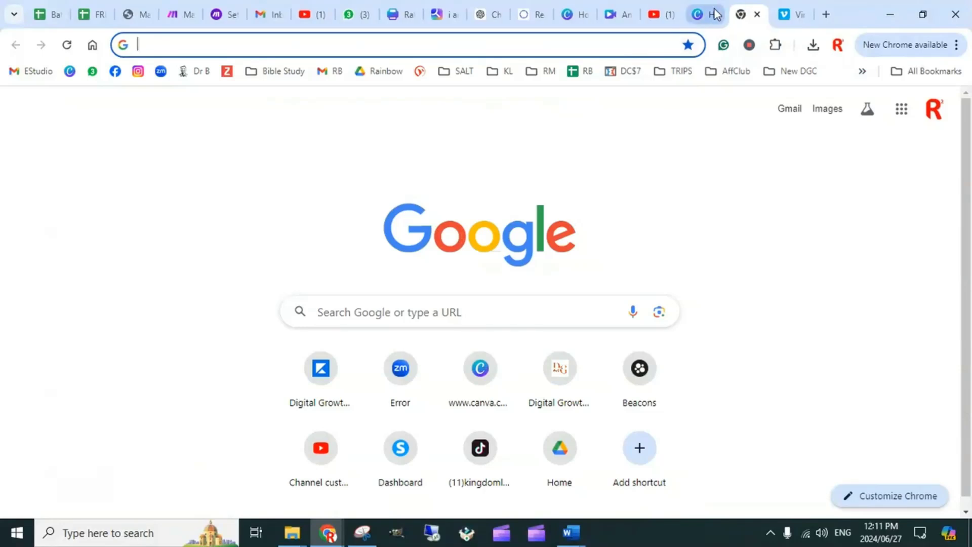
click(715, 14)
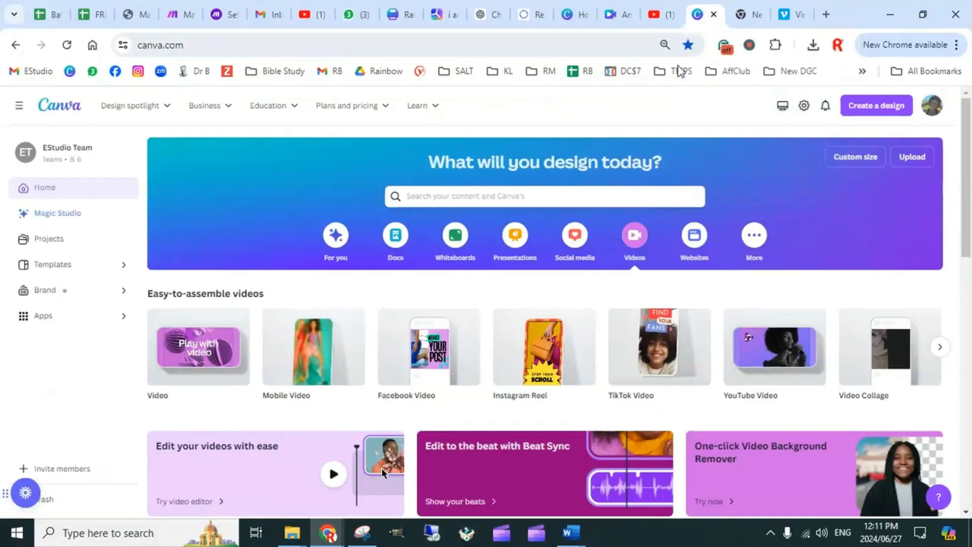
click(618, 17)
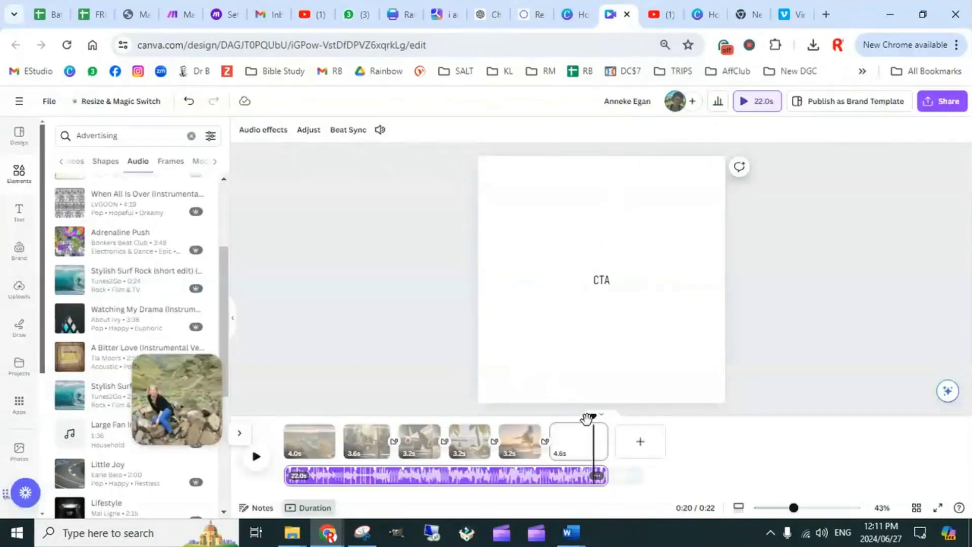
drag(594, 415, 281, 412)
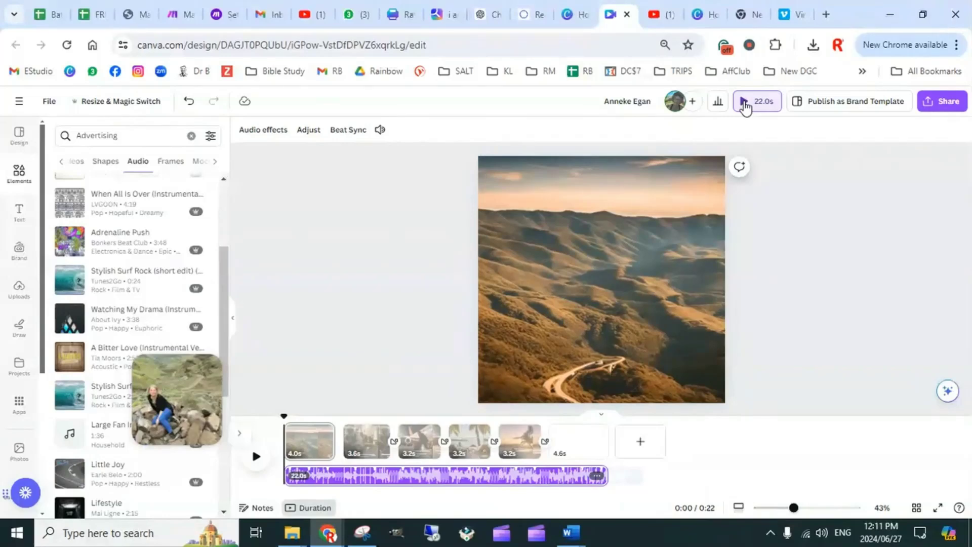
Look at the FREE Batch Content Calendar and the Instagram & FB Reels sheet in Batch Content Prompts
click(91, 15)
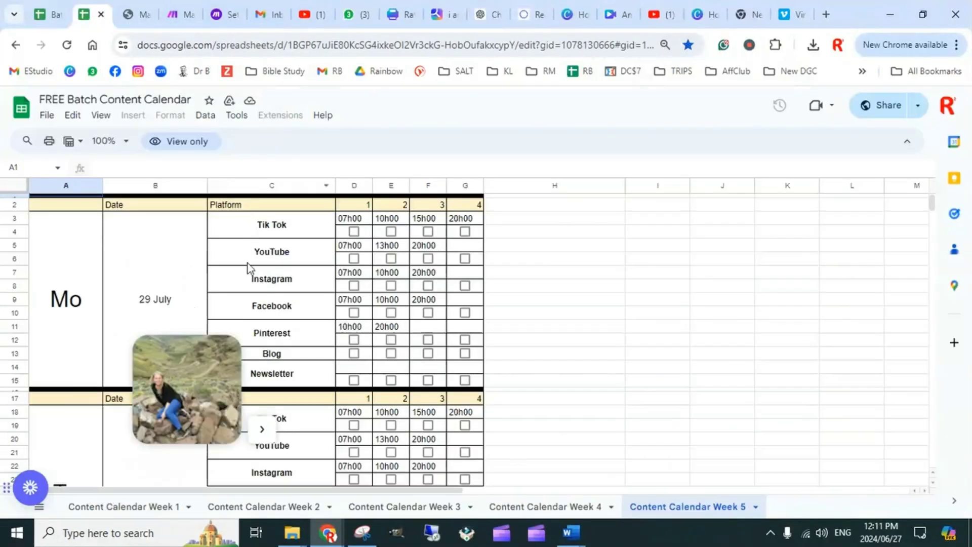
click(51, 14)
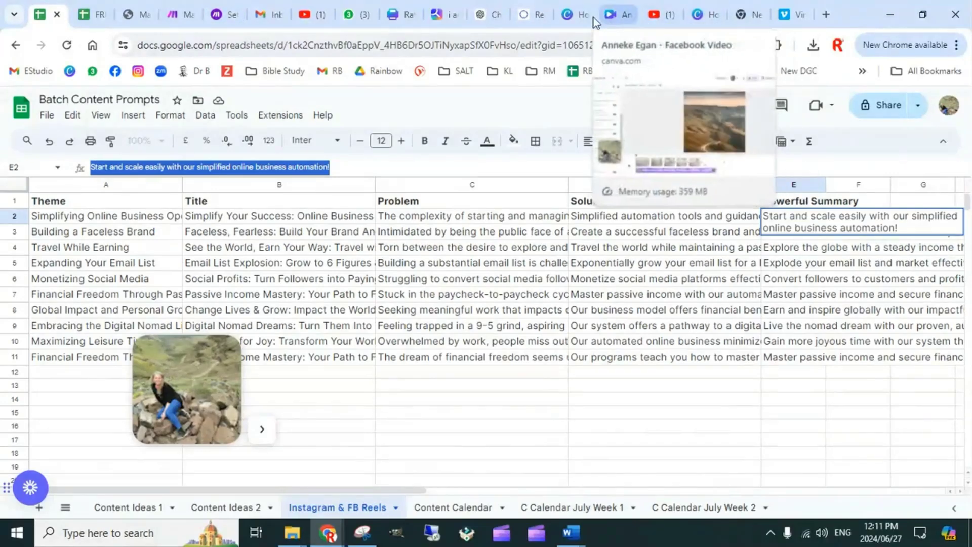
Switch back to the Facebook Video design and play it from the start, pausing at the CTA page
click(620, 19)
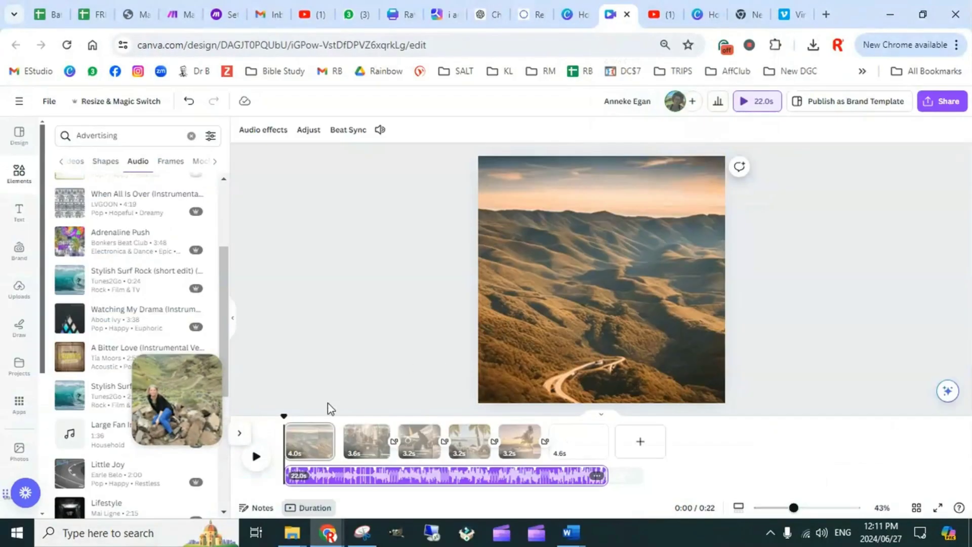
click(256, 457)
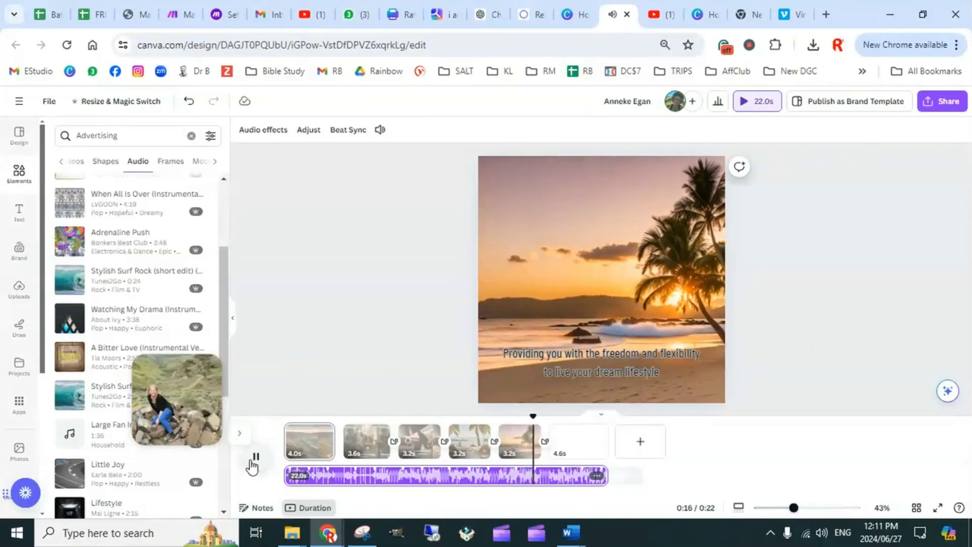
click(252, 460)
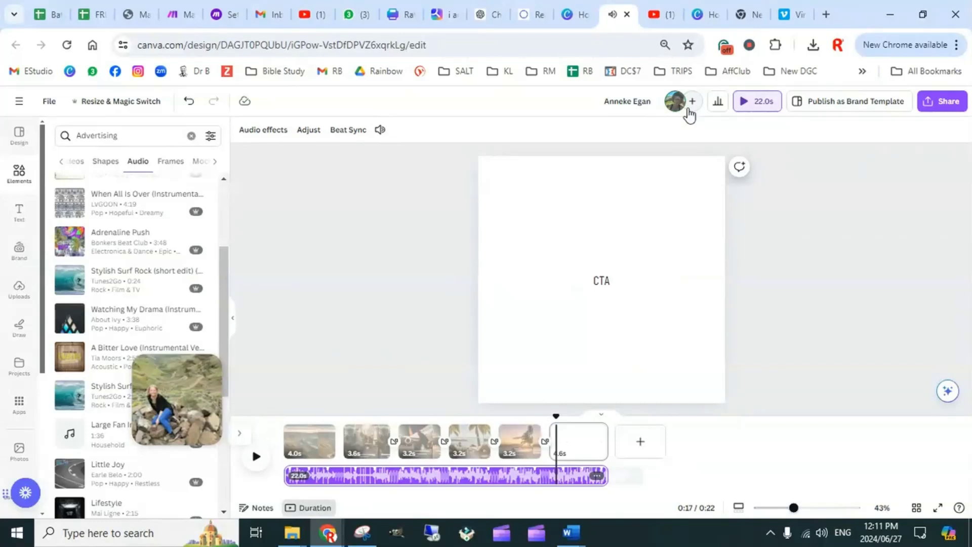
Close the finished Facebook Video design and the YouTube video page, and return to the Canva home page
click(826, 199)
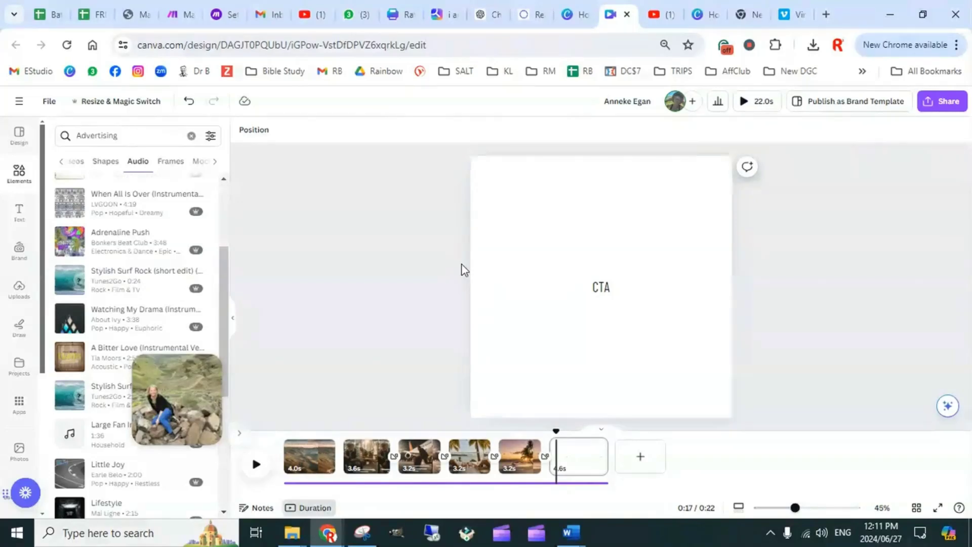
click(626, 14)
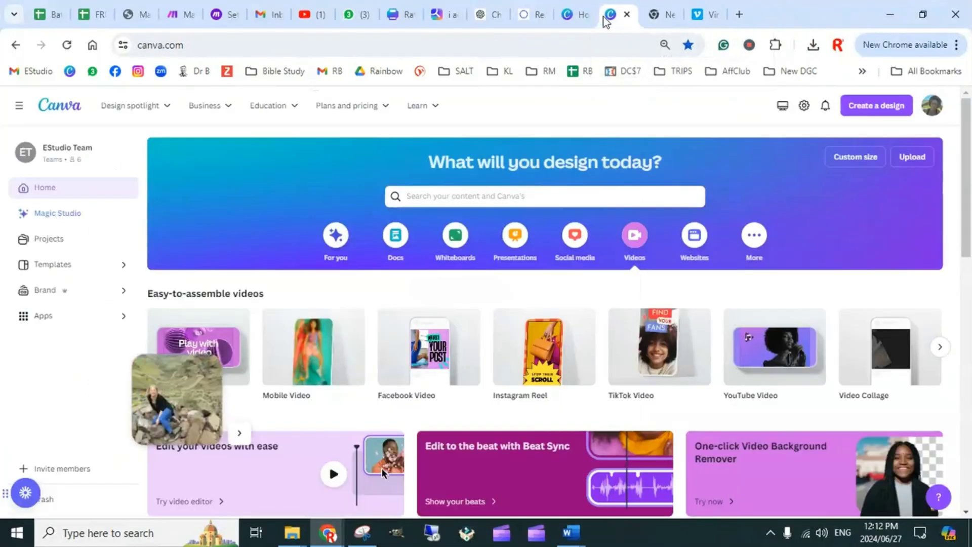
click(575, 15)
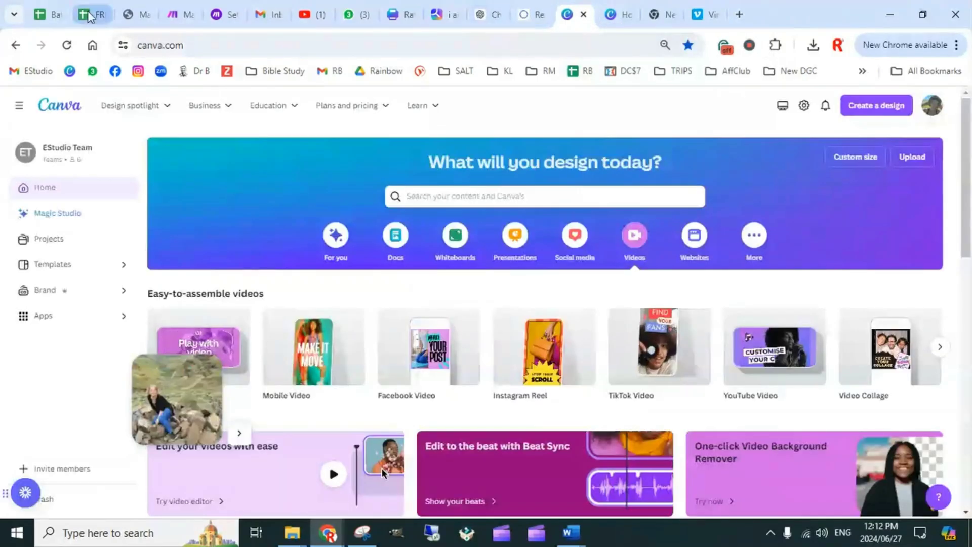
mouse_move(692, 374)
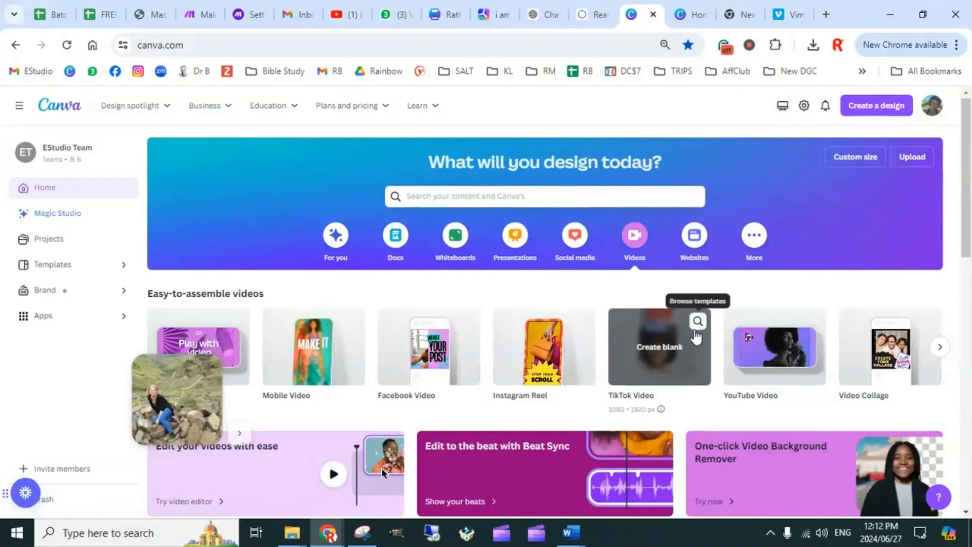
mouse_move(396, 346)
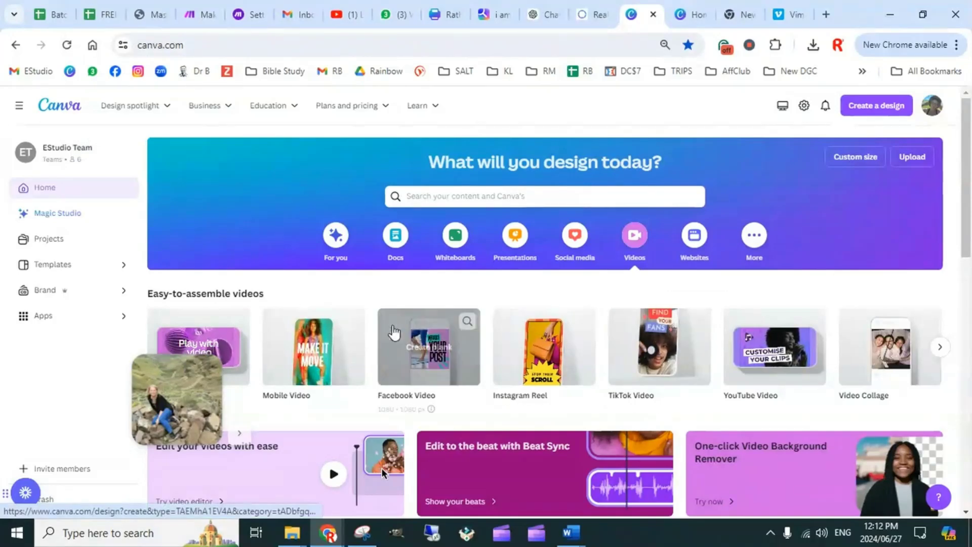
mouse_move(304, 354)
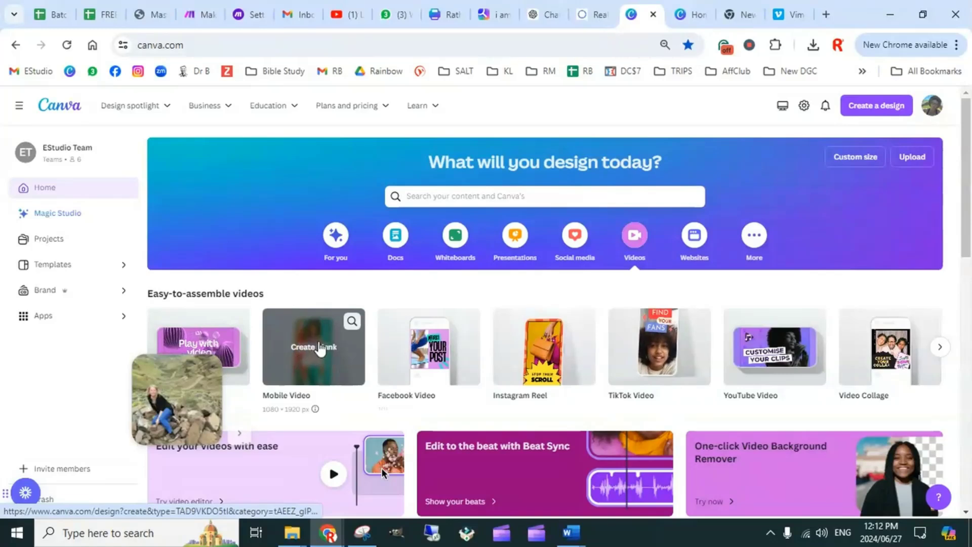
click(304, 355)
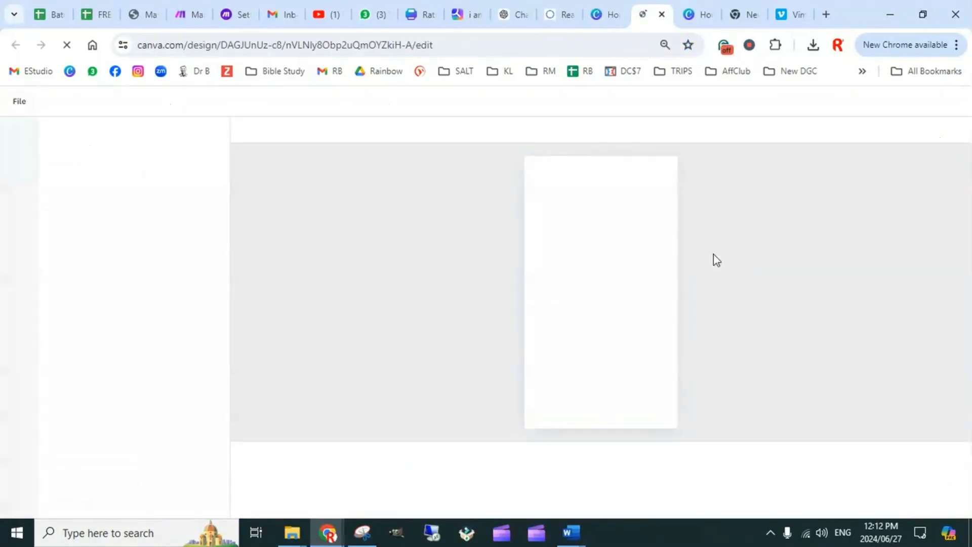
click(662, 15)
click(602, 15)
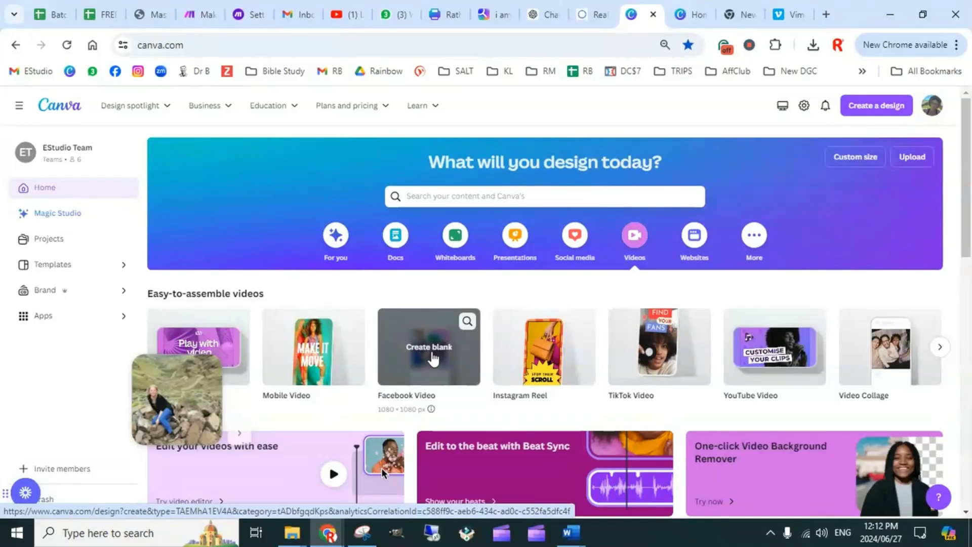
Create a blank Facebook Video design and look through the uploaded images for it
click(433, 354)
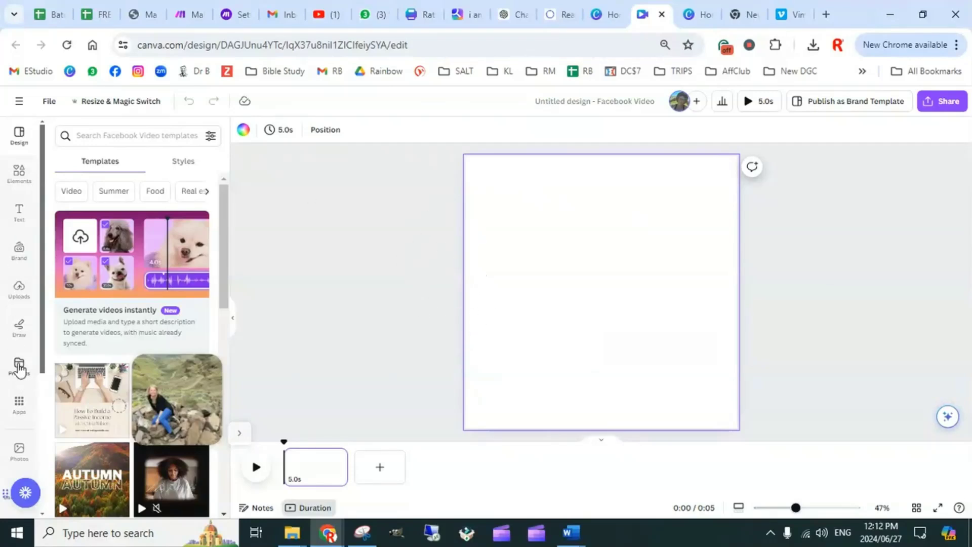
click(19, 289)
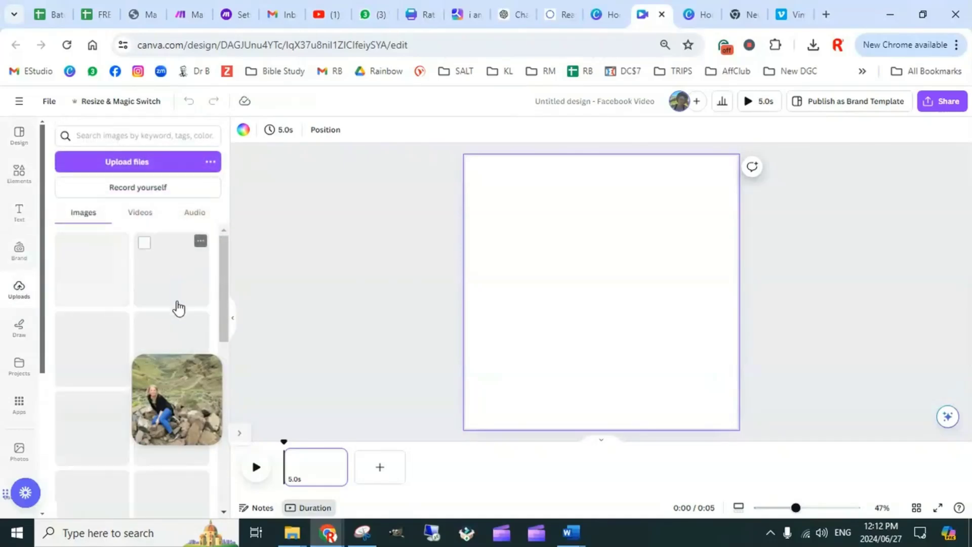
scroll(102, 337, down, 10)
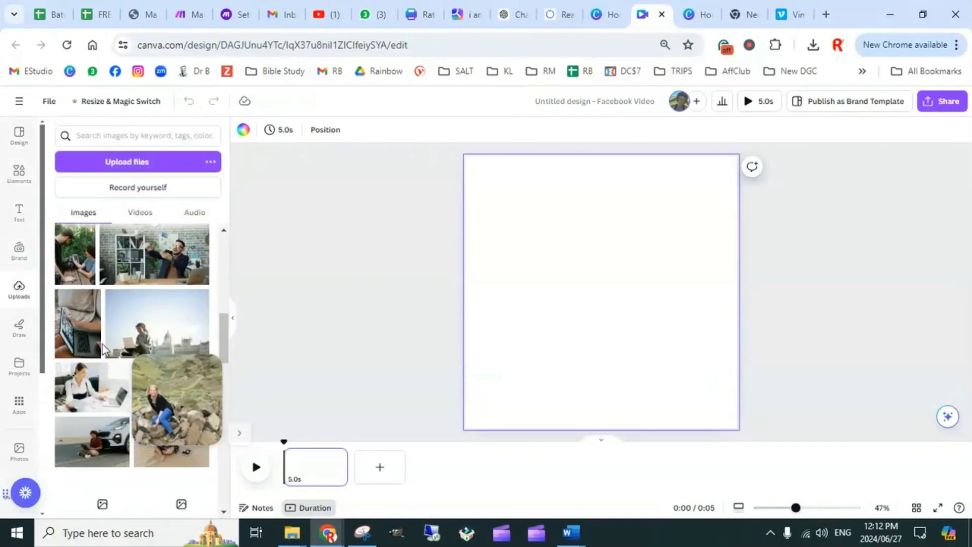
scroll(104, 345, down, 3)
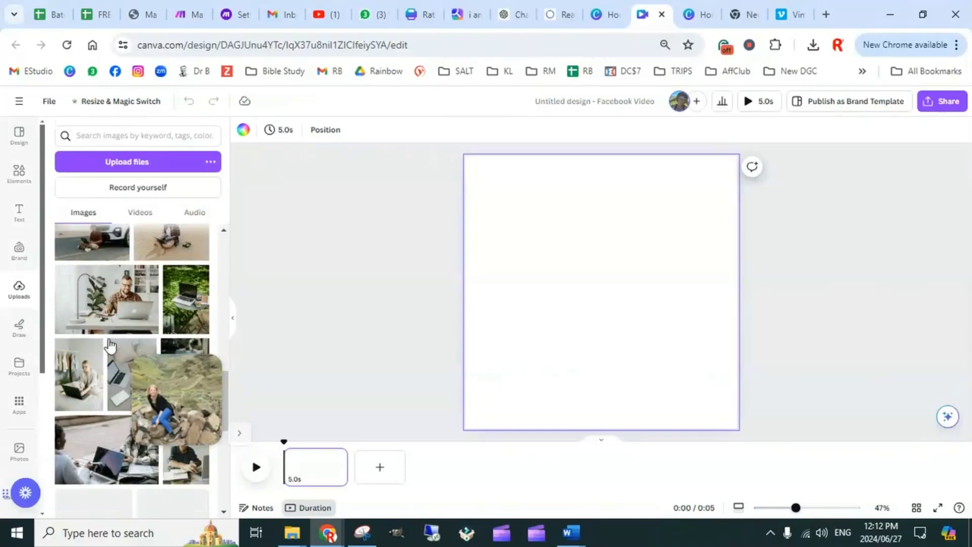
scroll(105, 362, down, 10)
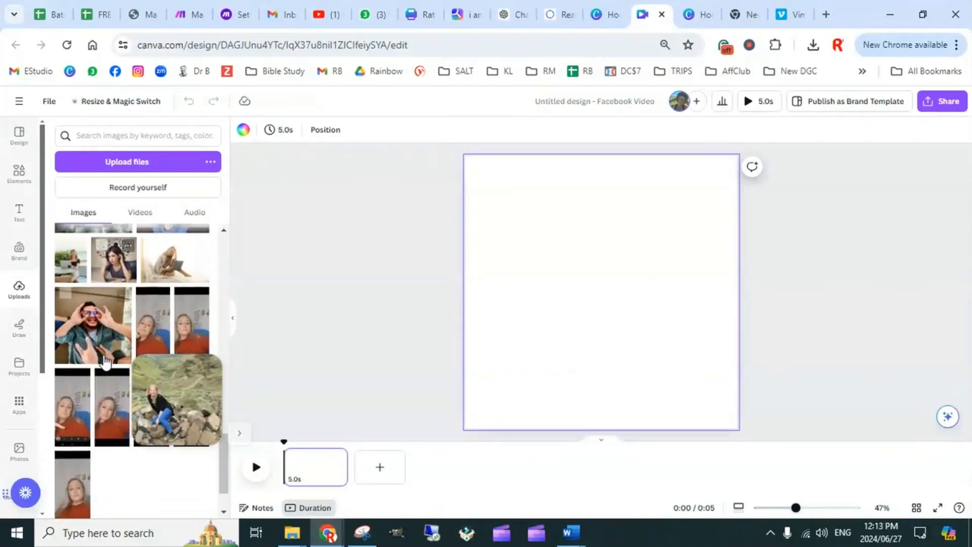
scroll(111, 336, down, 2)
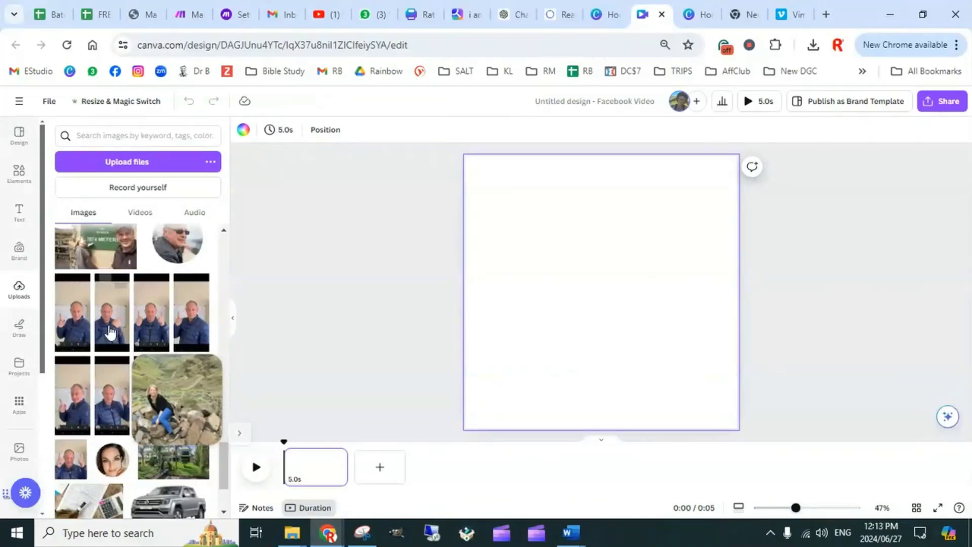
scroll(112, 339, up, 5)
scroll(111, 339, up, 8)
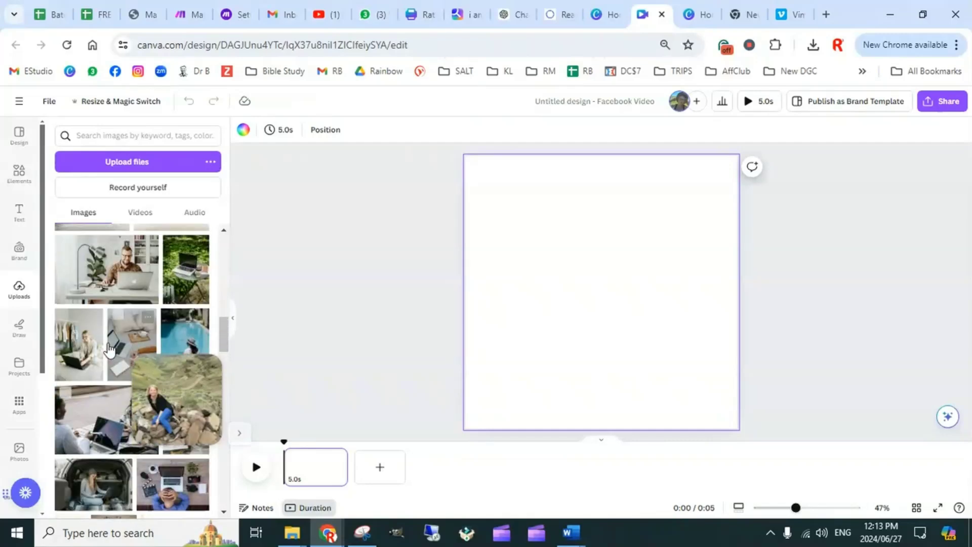
scroll(116, 332, up, 8)
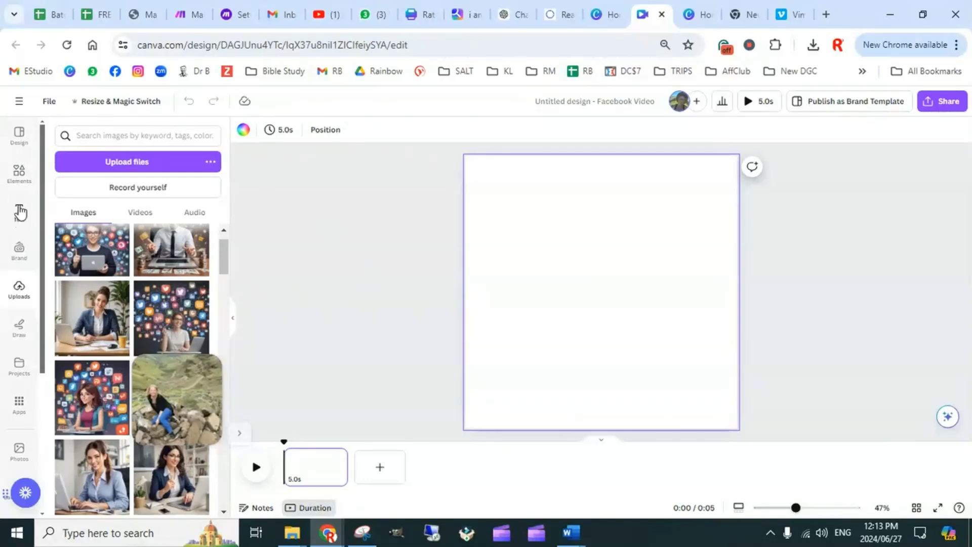
Place the FREE Batch Content Calendar page ahead of Batch Content Prompts and look over the Instagram & FB Reels sheet
click(101, 16)
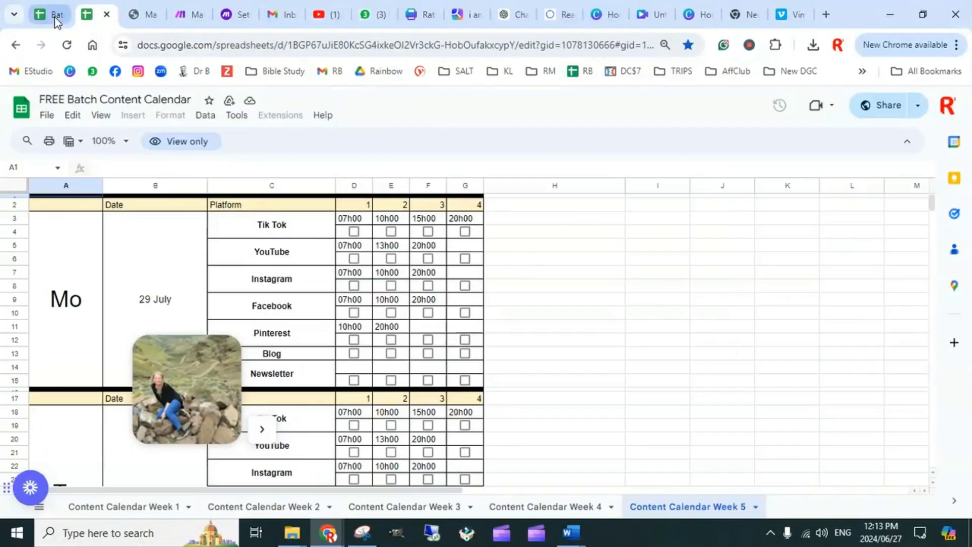
click(56, 21)
drag(101, 19, 62, 17)
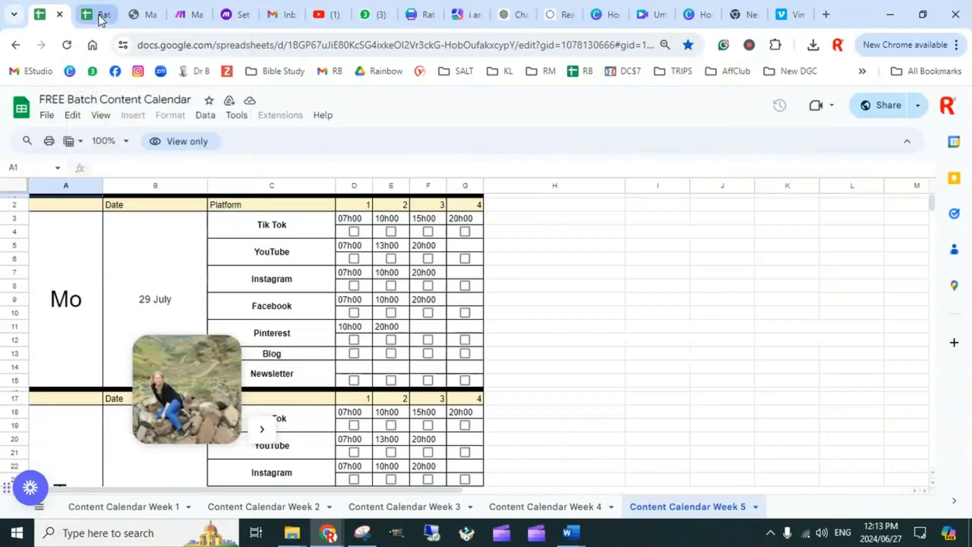
click(101, 18)
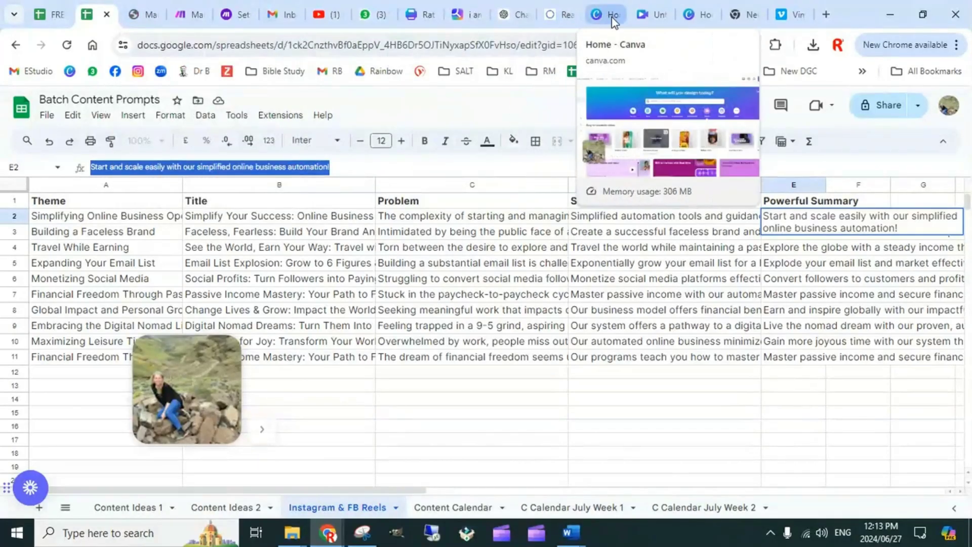
Switch back to the blank Facebook Video design, add a text box in the brand kit's first text style and place it near the page's top edge
click(653, 15)
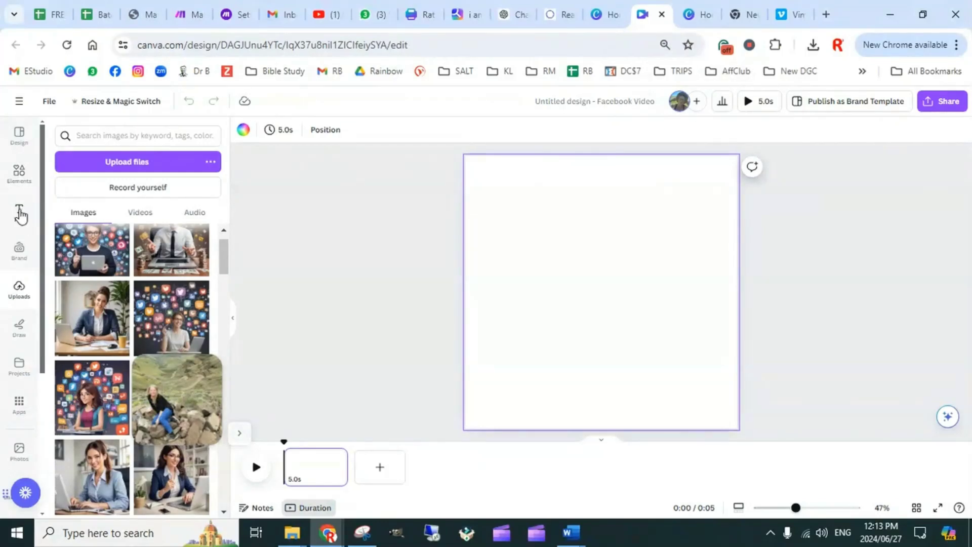
click(20, 215)
click(102, 220)
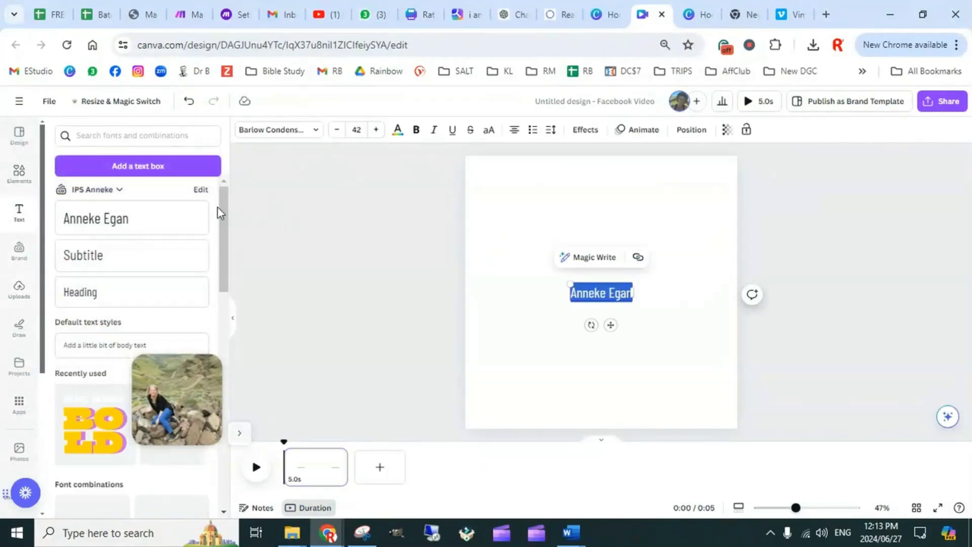
click(607, 331)
click(606, 299)
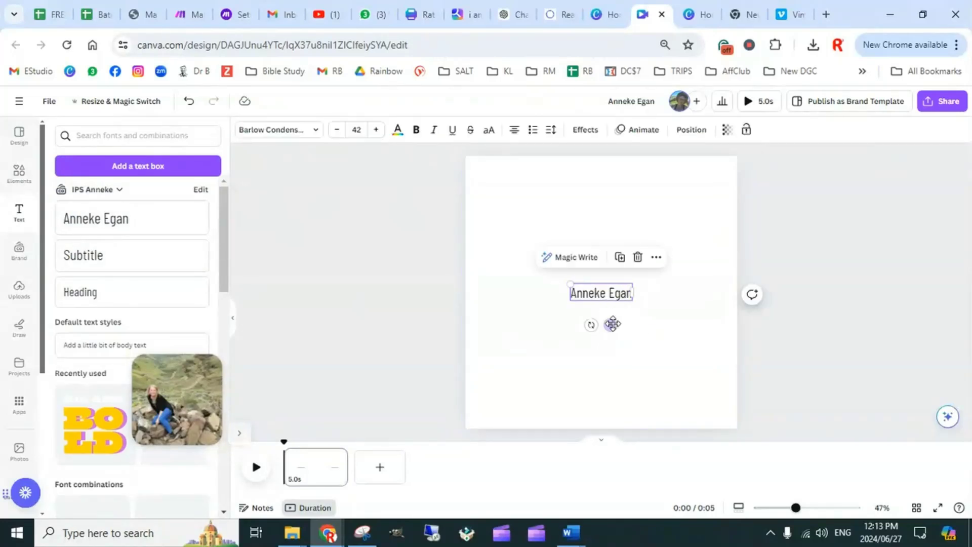
drag(612, 323, 637, 307)
Add three more matching placeholder text boxes and spread them across the middle and lower part of the page
click(134, 229)
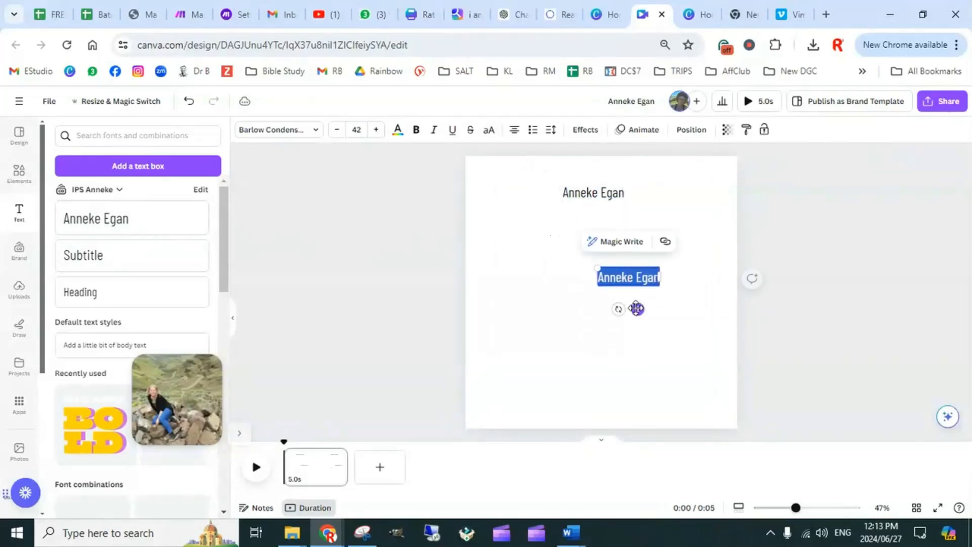
click(587, 291)
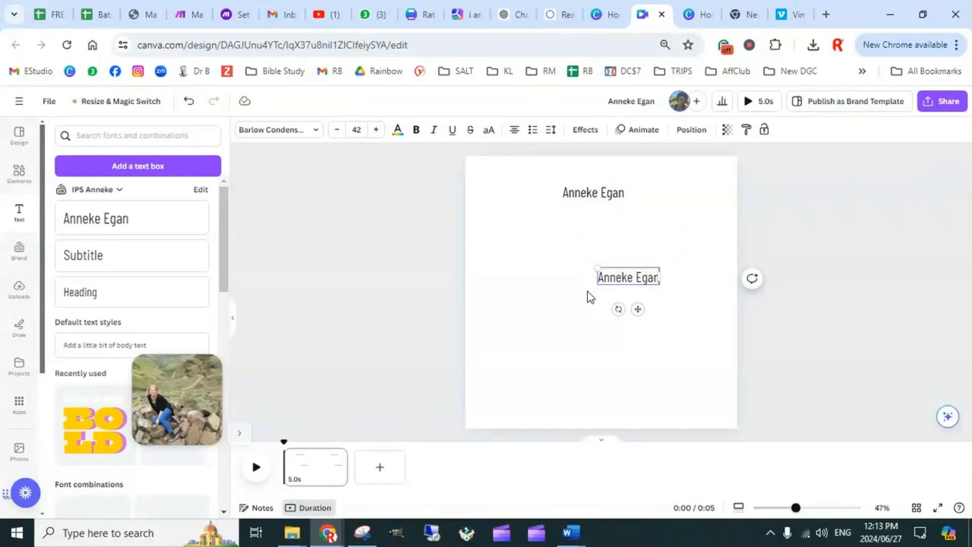
click(642, 299)
click(642, 283)
drag(640, 312, 641, 411)
key(ctrl+d)
click(541, 338)
drag(541, 339, 563, 323)
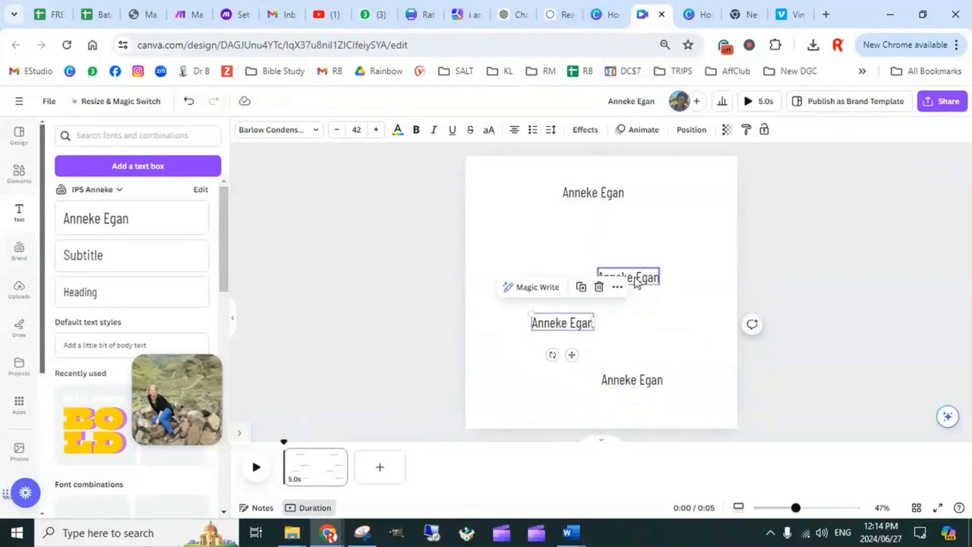
drag(652, 267, 653, 249)
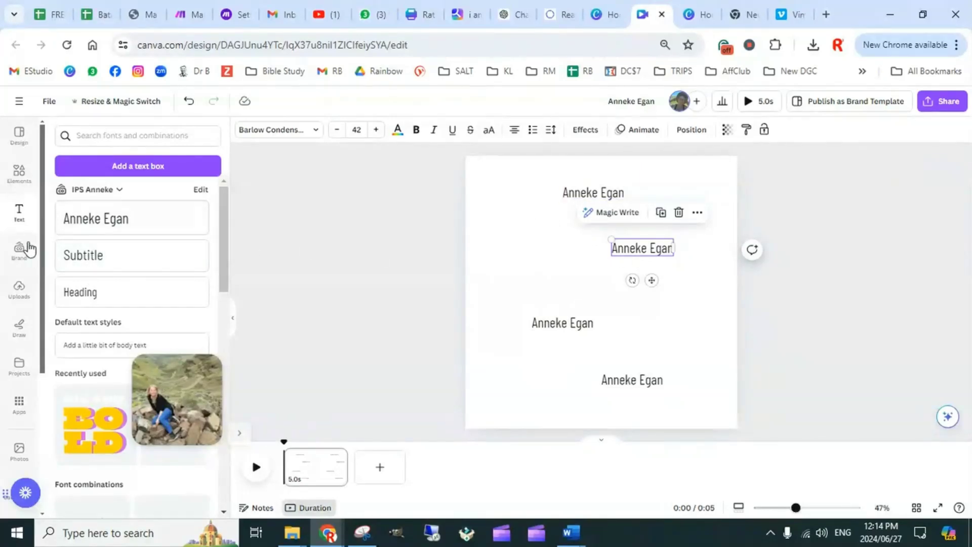
Check the columns of the Instagram & FB Reels sheet, return to the Facebook Video design and open Bulk create's manual data table
click(97, 15)
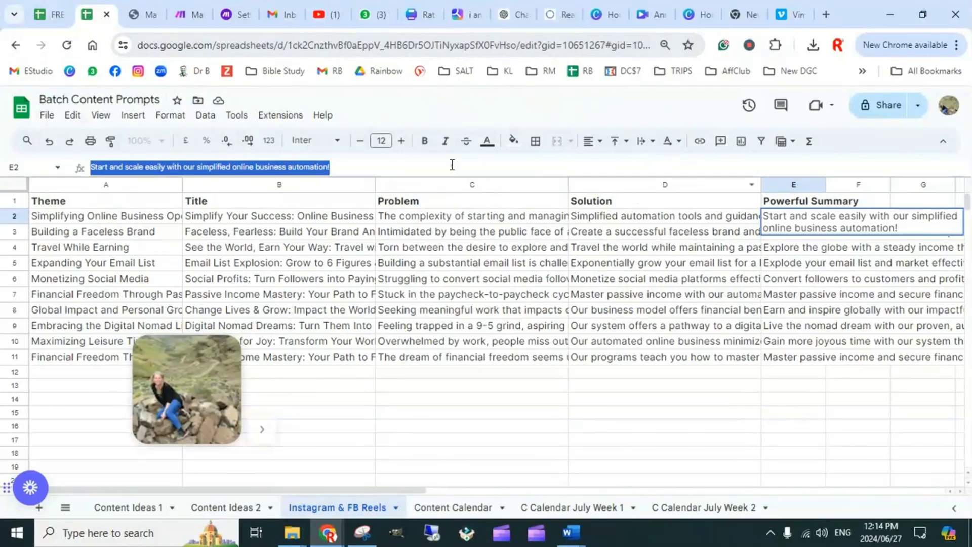
click(651, 16)
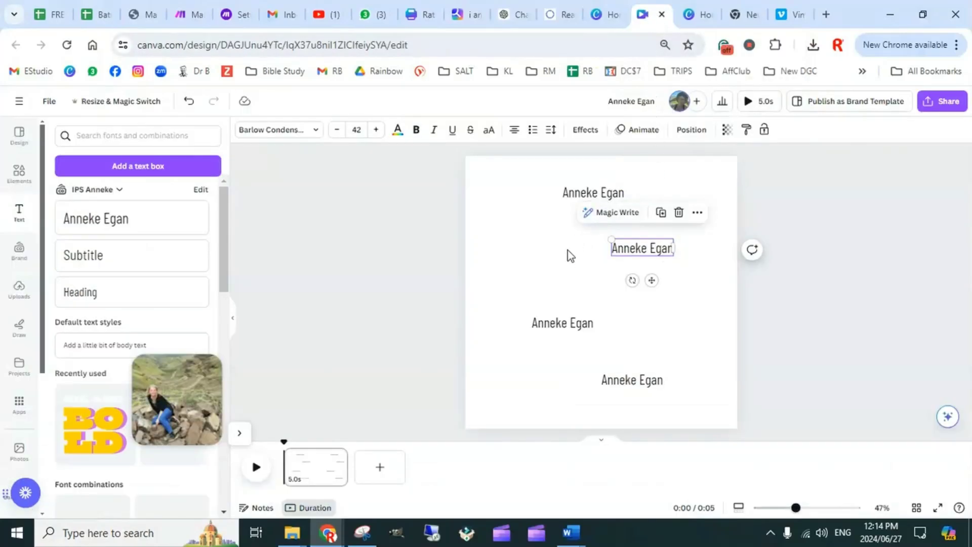
scroll(31, 360, down, 4)
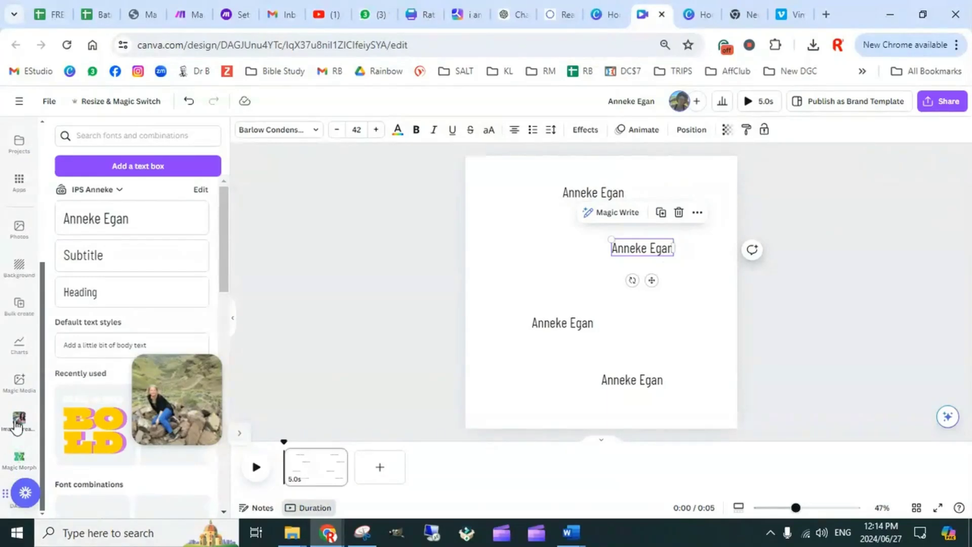
click(24, 310)
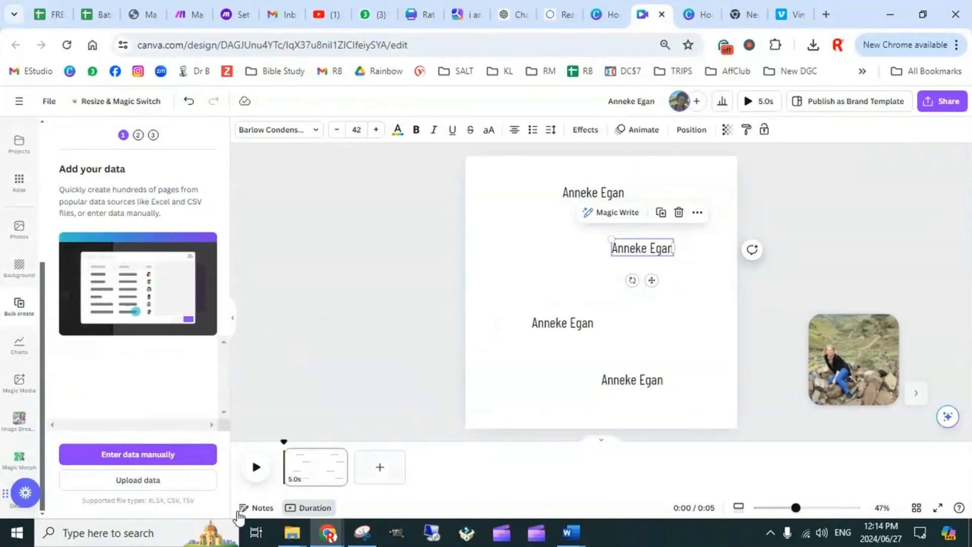
click(129, 455)
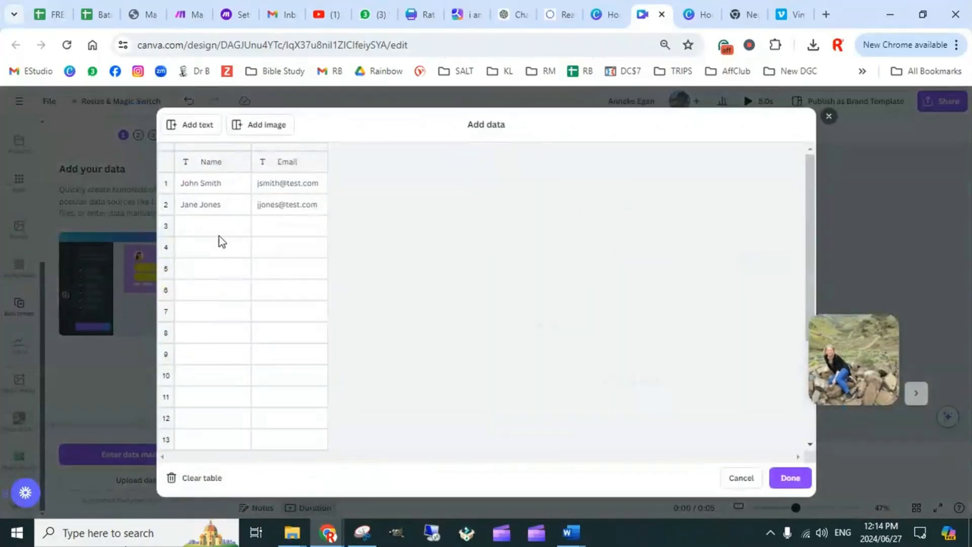
Copy the Title, Problem and Solution columns with their headers (B1:D11) from the Instagram & FB Reels sheet and return to the data table
click(99, 14)
drag(51, 205, 612, 364)
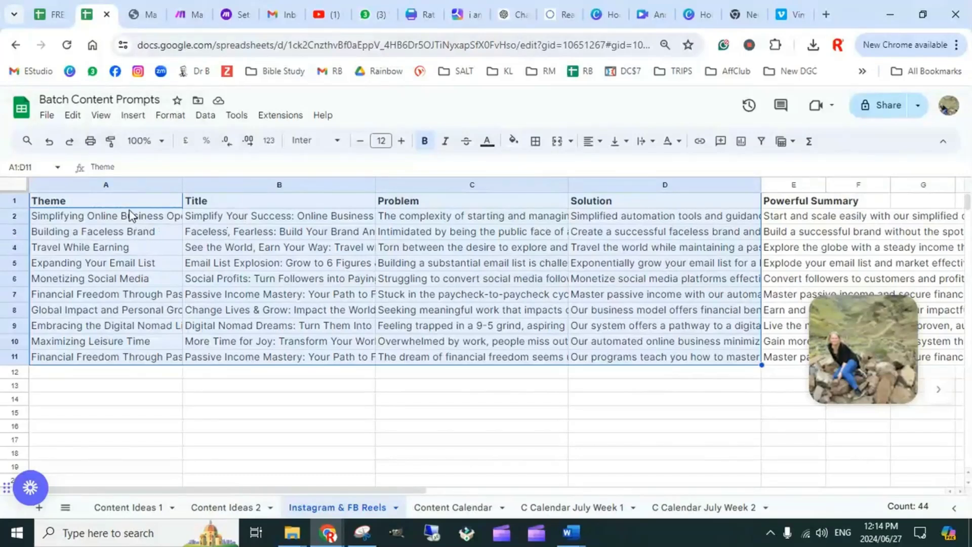
click(330, 390)
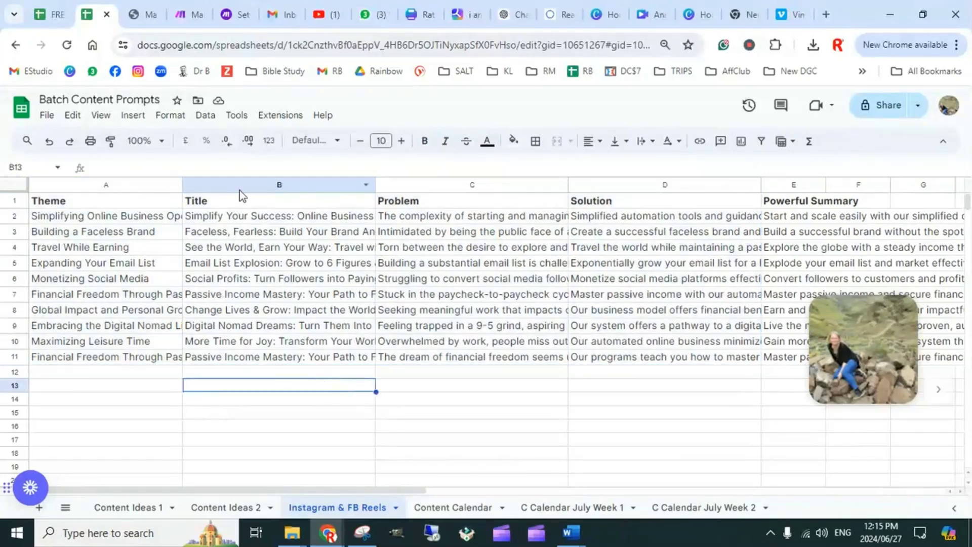
drag(267, 206, 645, 356)
key(ctrl+c)
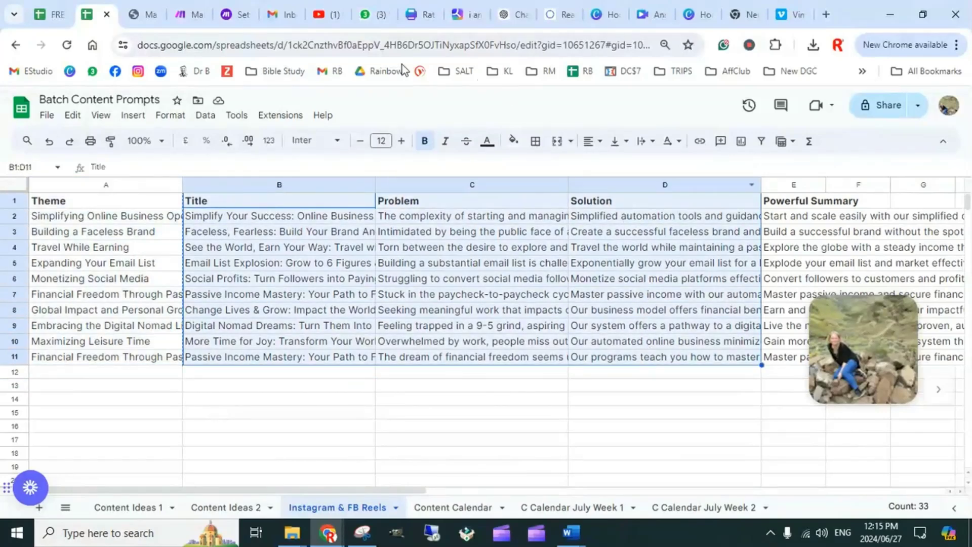
click(649, 16)
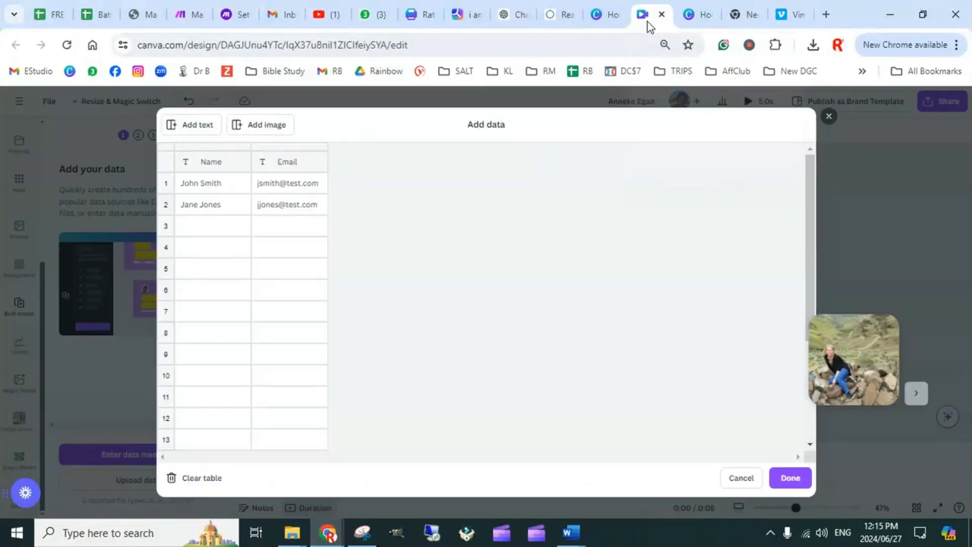
Paste the copied Title, Problem and Solution data over the sample table, check it against the source sheet and accept the data
click(197, 163)
key(ctrl+v)
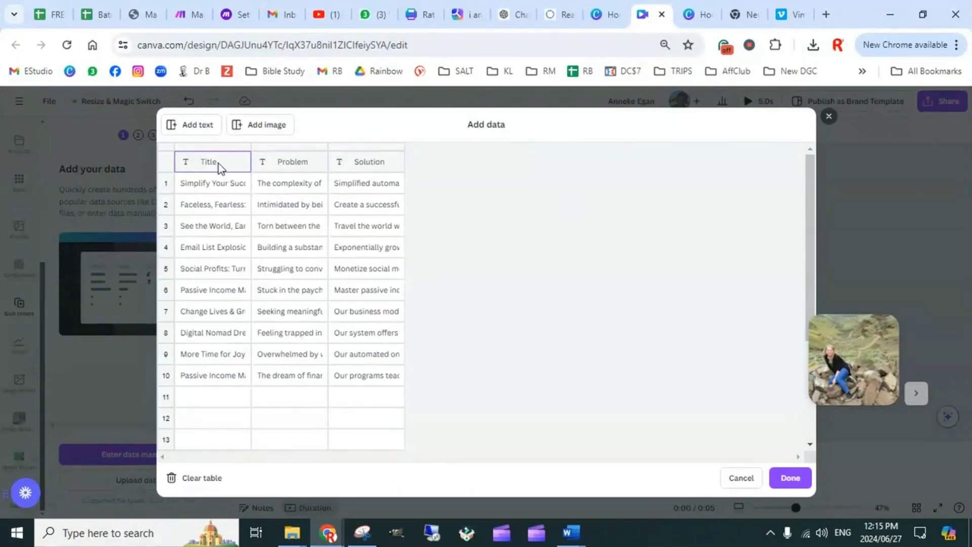
click(95, 18)
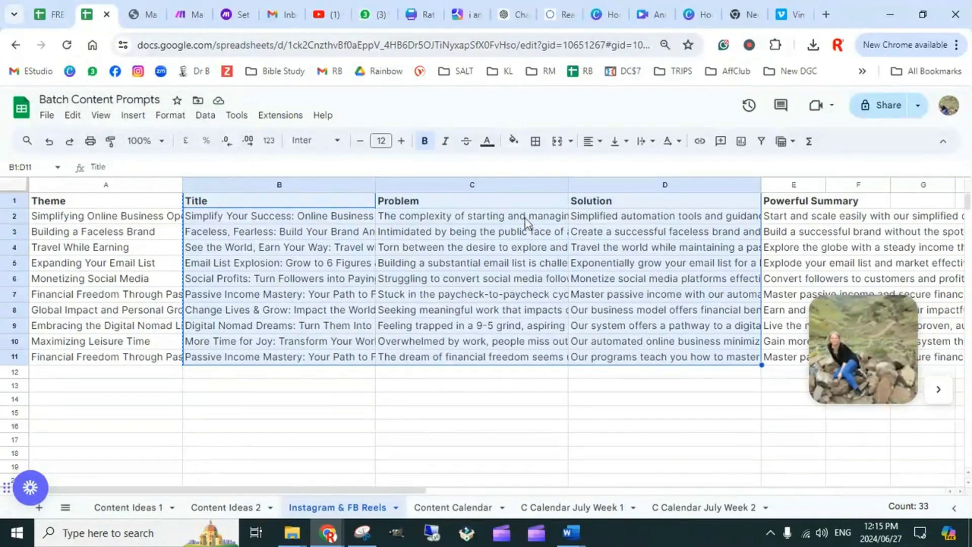
click(647, 16)
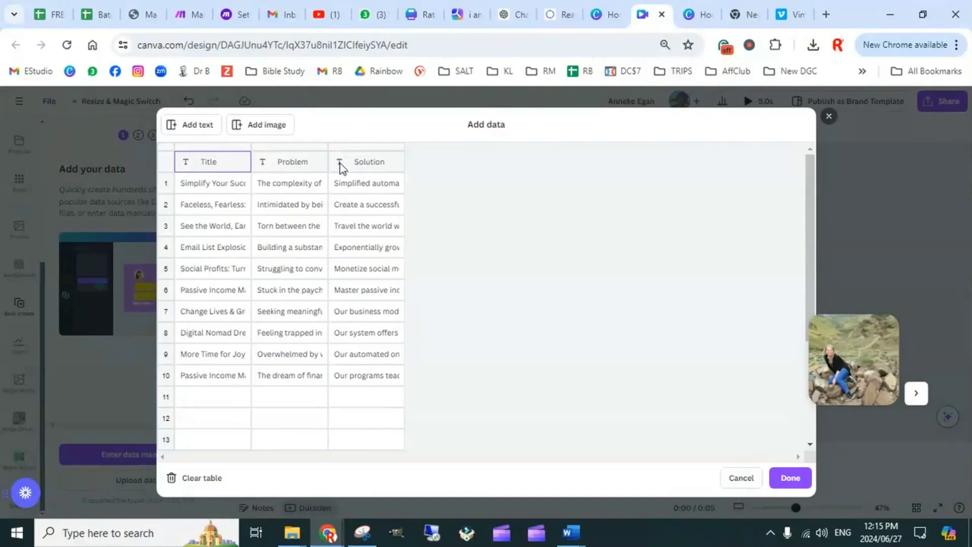
click(790, 478)
Reduce the placeholders to three text boxes spaced down the page and connect the top one to the Title field
click(591, 205)
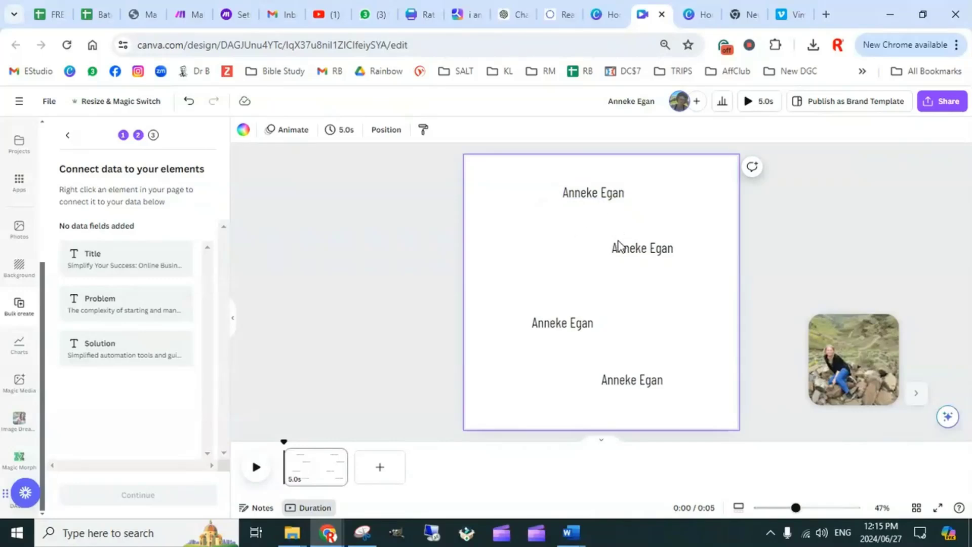
drag(626, 251, 600, 283)
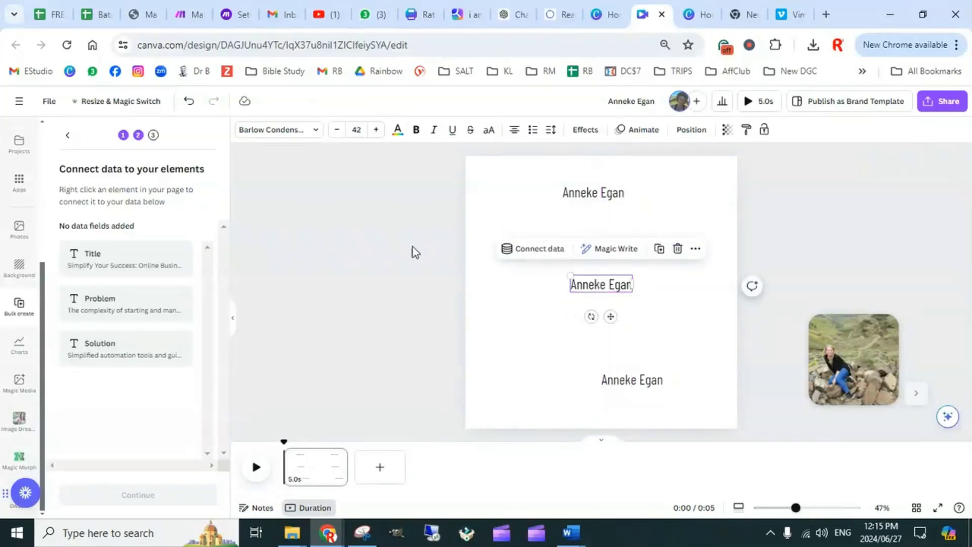
click(591, 195)
click(533, 228)
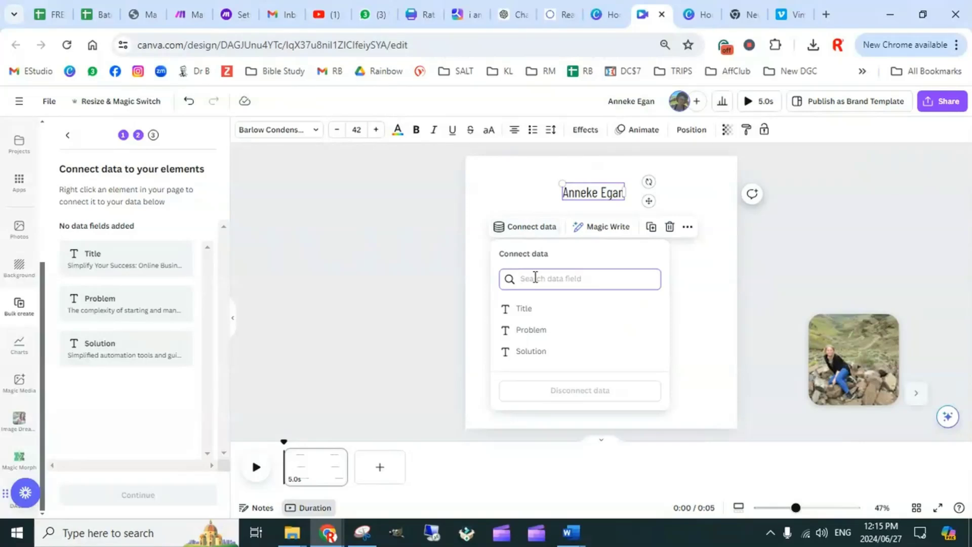
click(527, 309)
Connect the middle placeholder text box to the Problem field
click(591, 286)
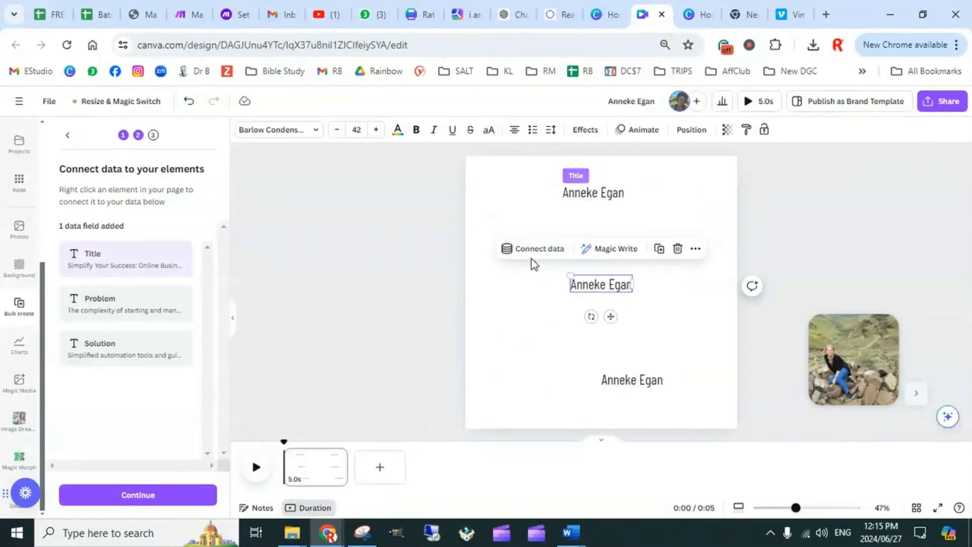
click(530, 251)
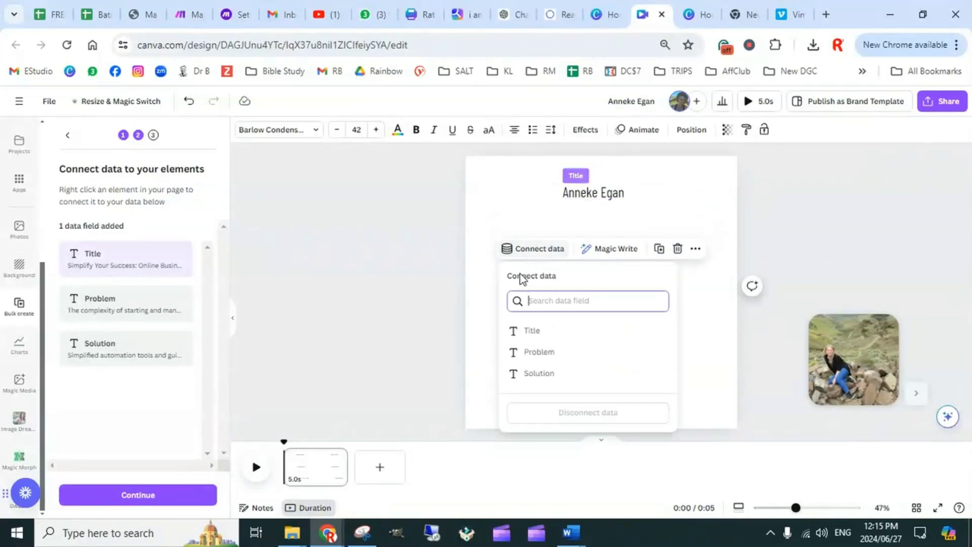
click(545, 350)
Connect the bottom placeholder text box to the Solution field and generate designs for all 10 data rows
click(646, 377)
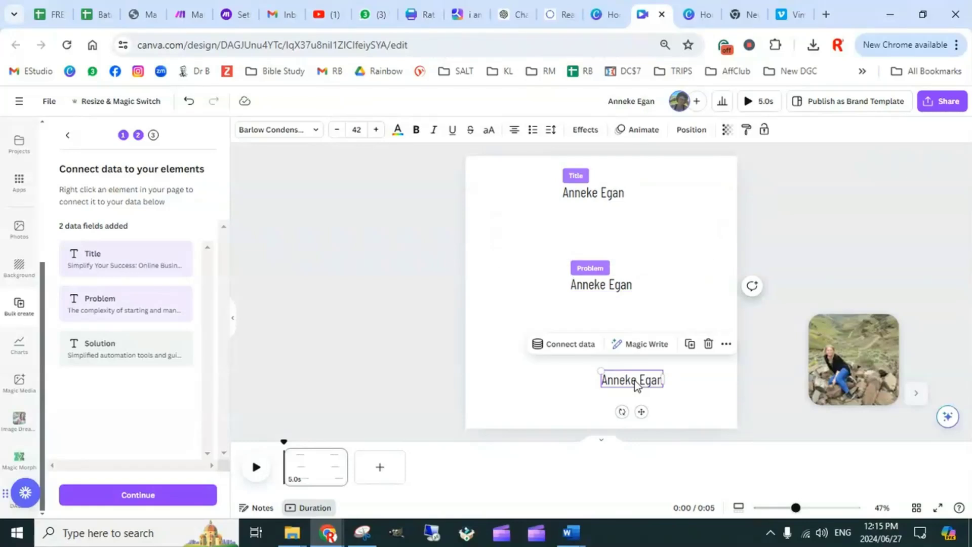
click(571, 345)
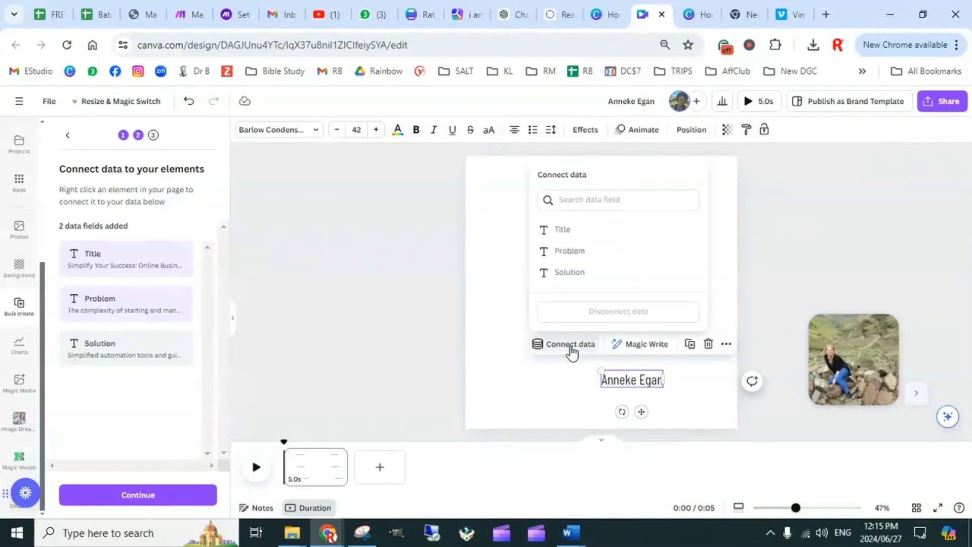
click(583, 274)
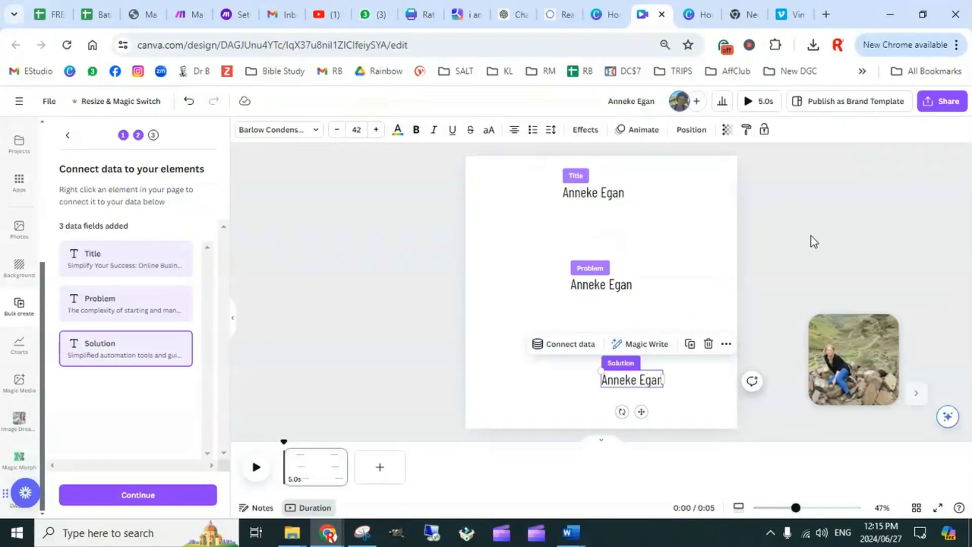
click(145, 498)
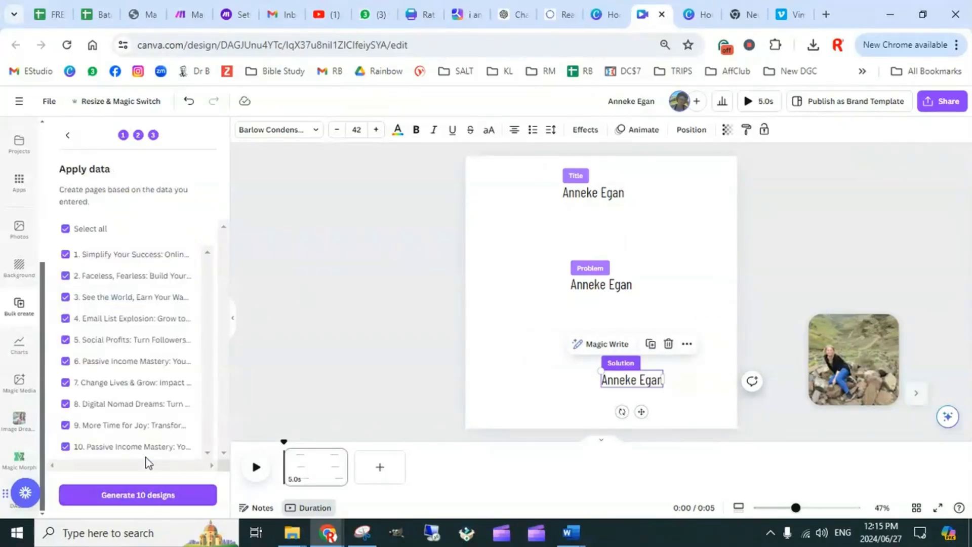
click(146, 498)
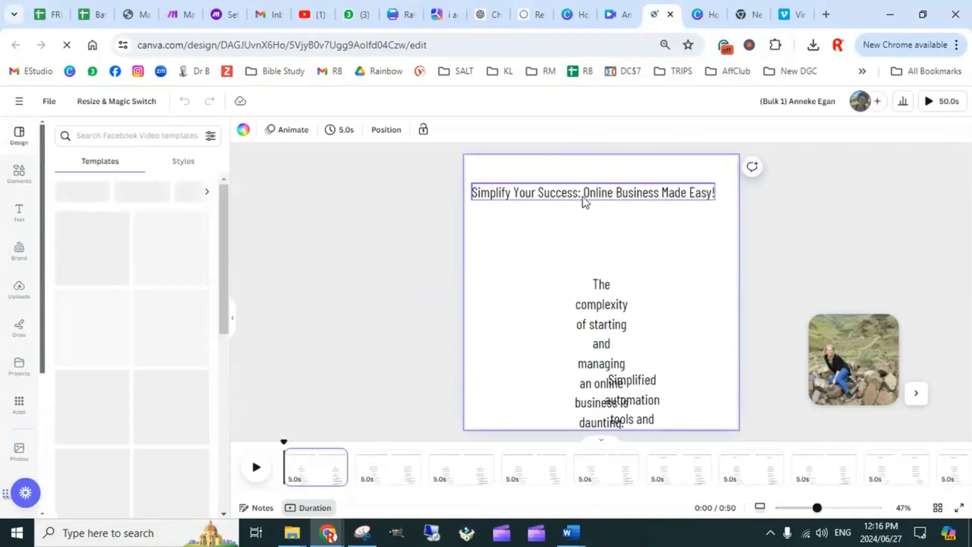
Break page 1's title into two lines after "Simplify Your Success:", enlarge it to about size 54.5 and centre it horizontally
drag(586, 195, 594, 195)
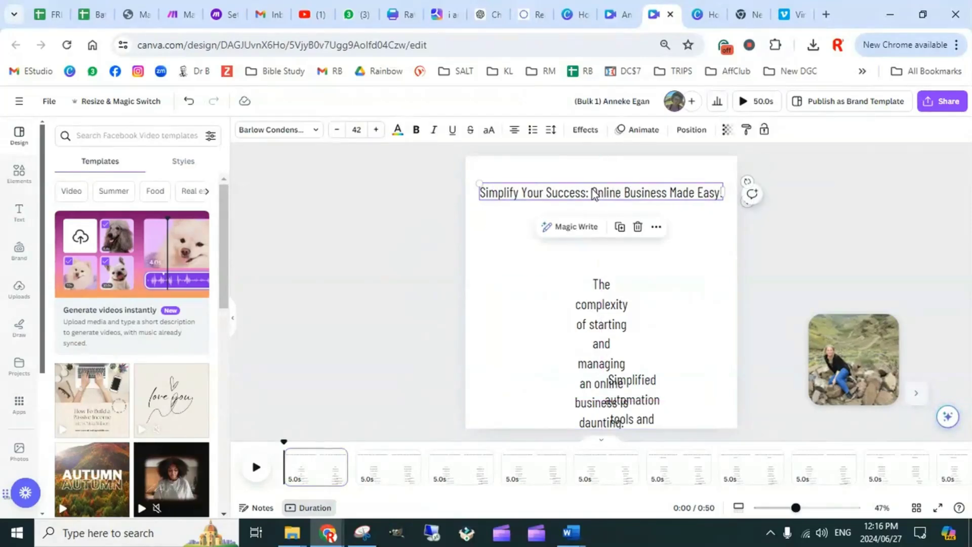
click(595, 195)
click(592, 194)
key(Return)
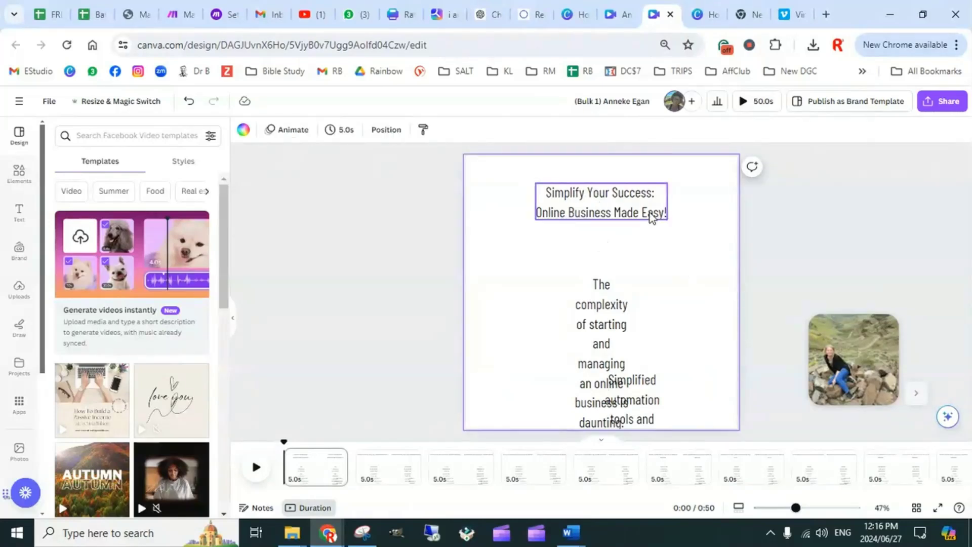
drag(667, 220, 706, 230)
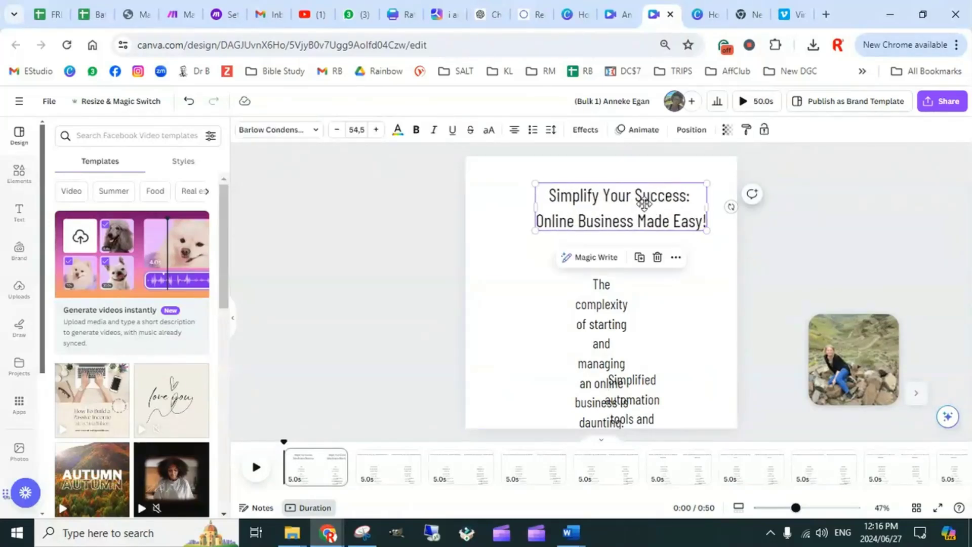
drag(642, 202, 638, 204)
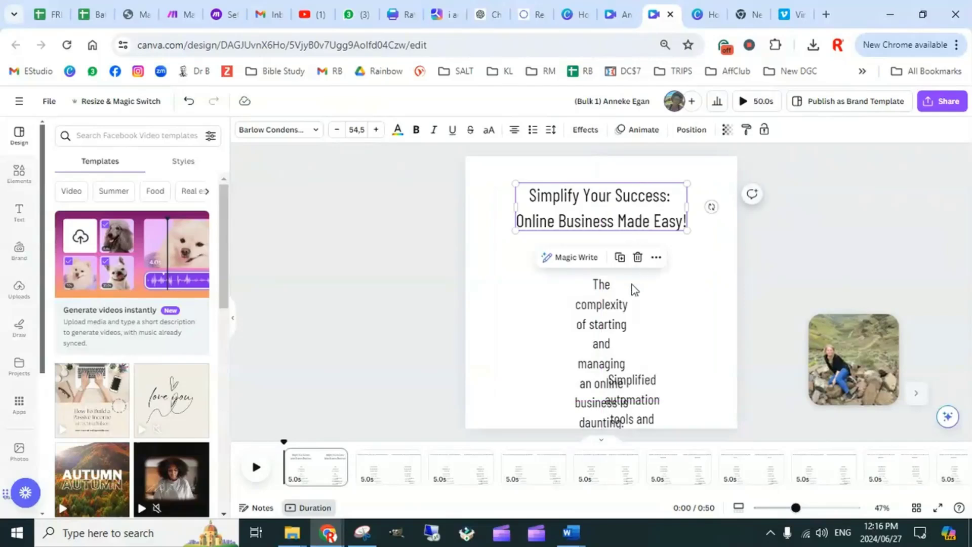
Widen page 1's problem and solution texts to about three quarters of the page width and stack them centred below the title
drag(620, 284, 554, 282)
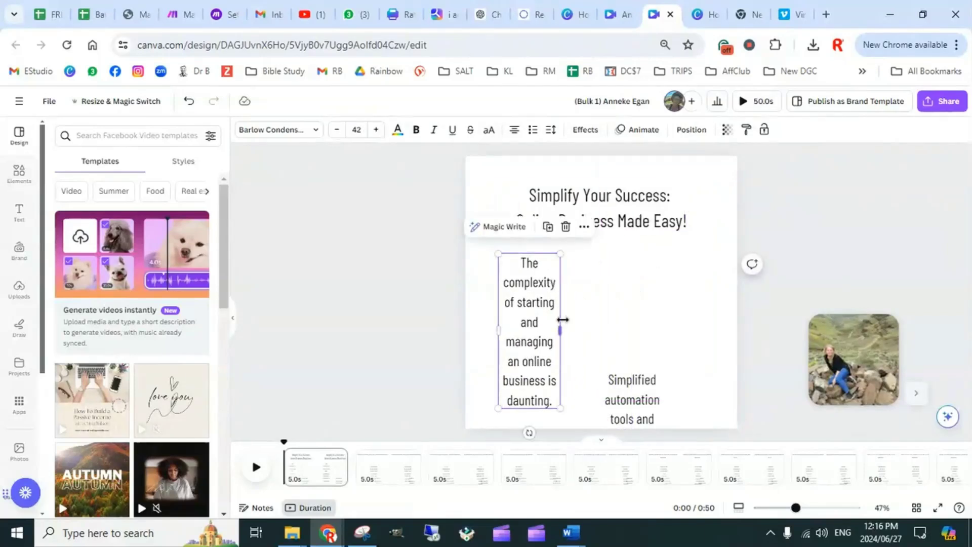
drag(560, 330, 706, 309)
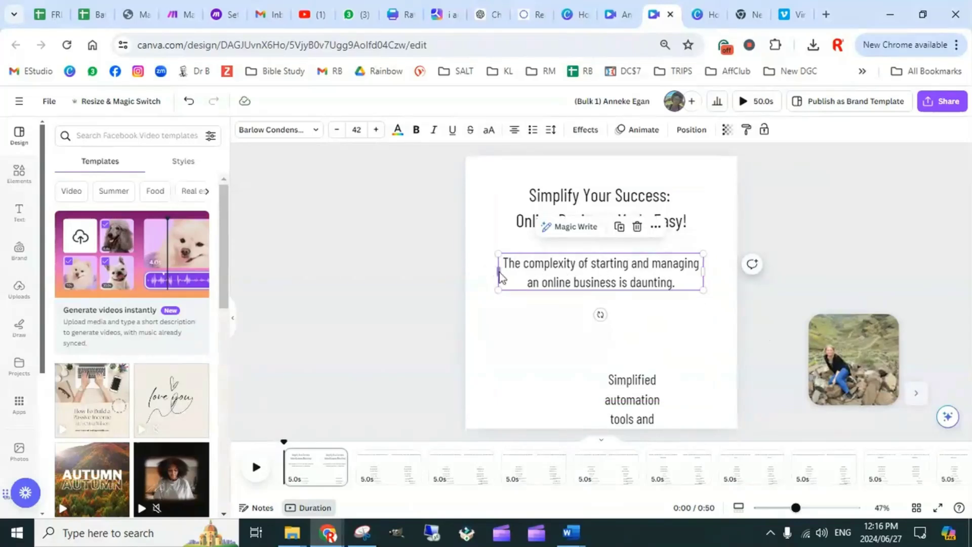
drag(624, 395, 579, 329)
drag(658, 393, 699, 394)
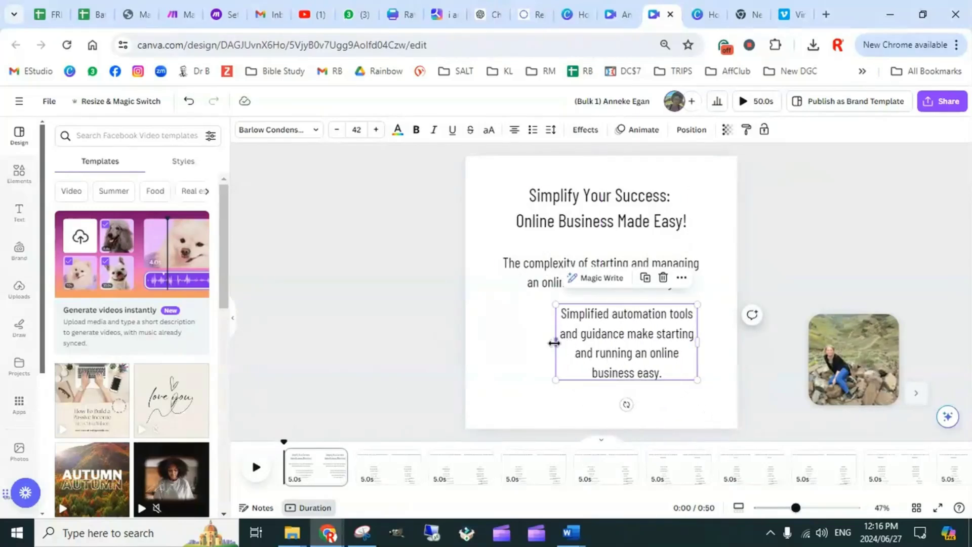
drag(552, 341, 488, 338)
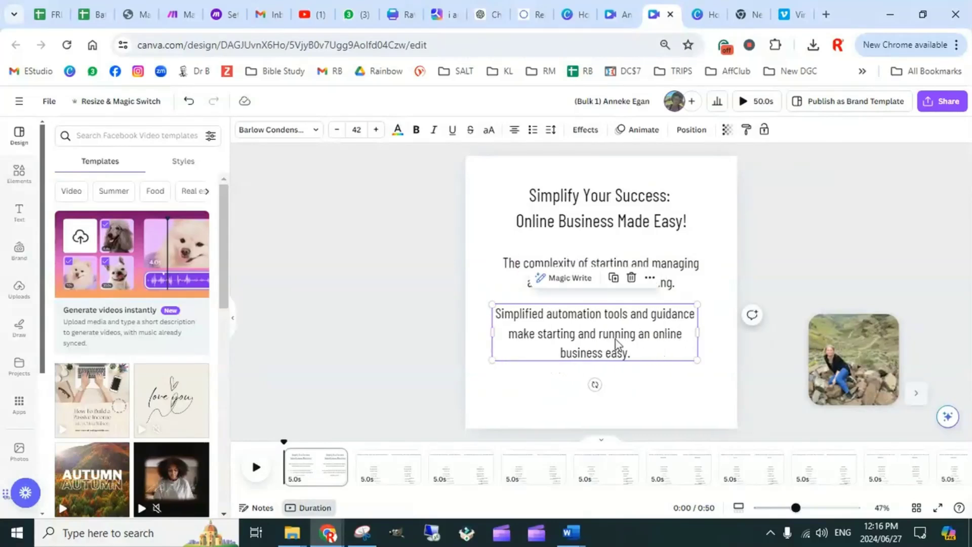
drag(619, 351, 624, 370)
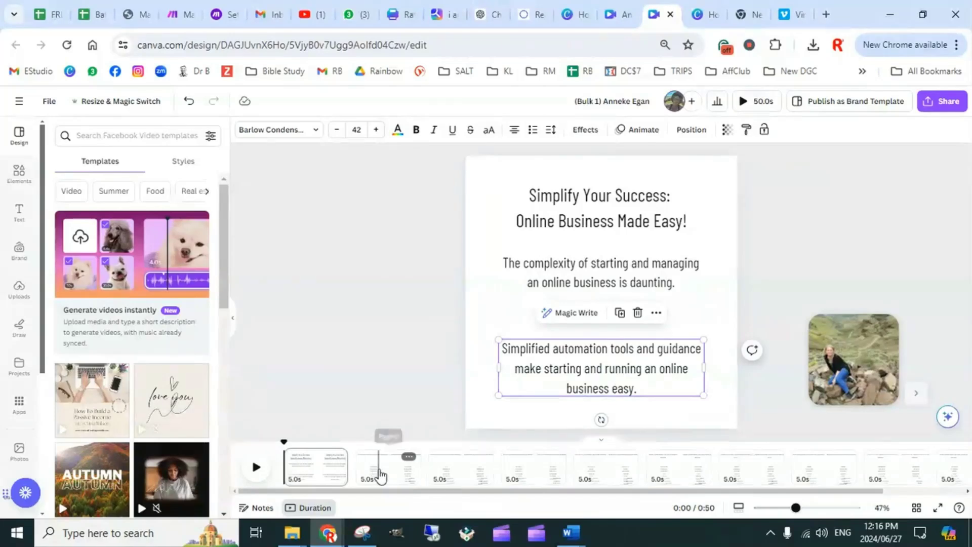
On page 2, break the title after "Faceless, Fearless:", enlarge it to about size 56.9 and align it to the page centre
click(380, 468)
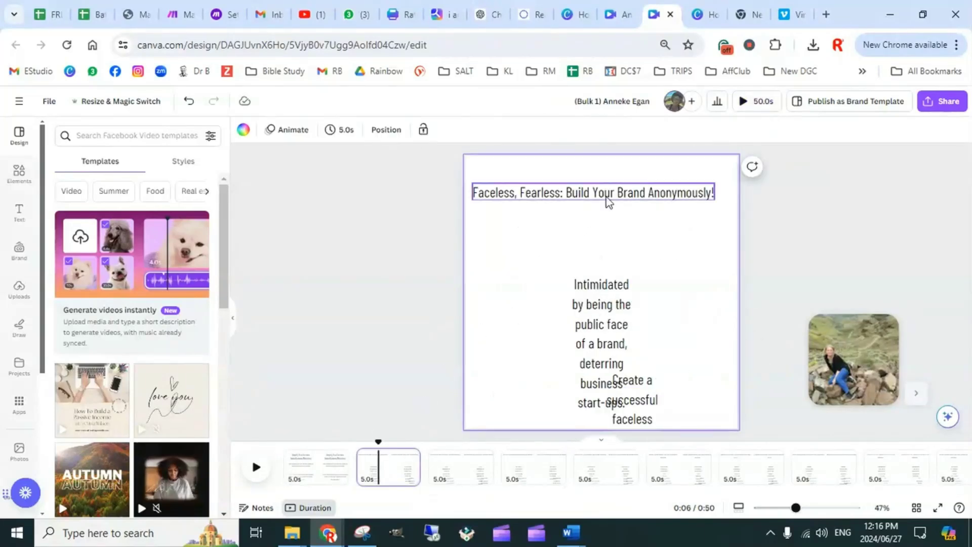
click(566, 193)
click(566, 193)
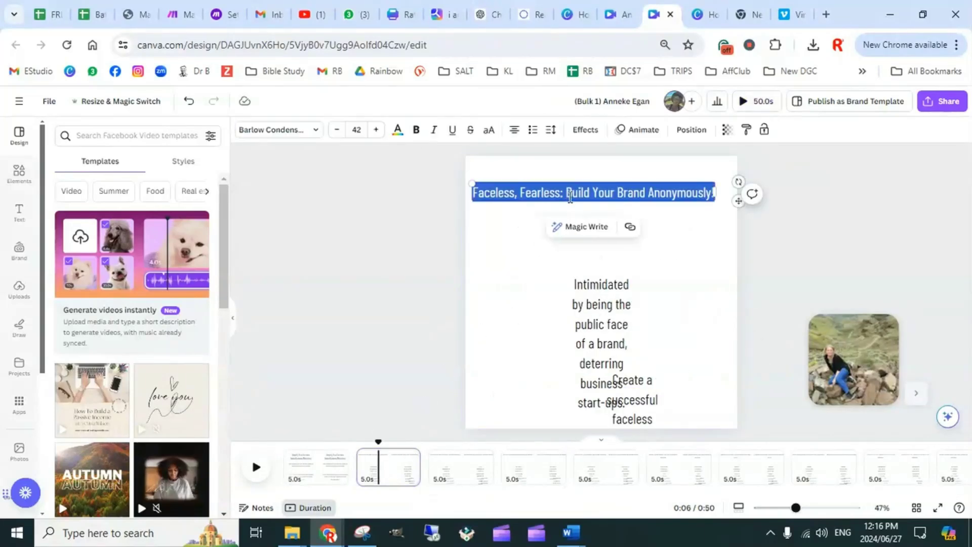
click(568, 192)
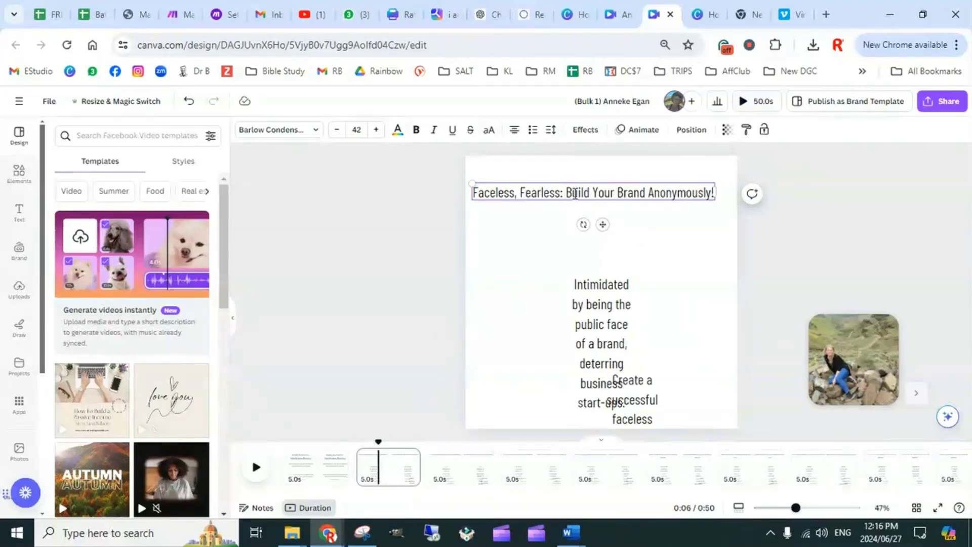
key(Return)
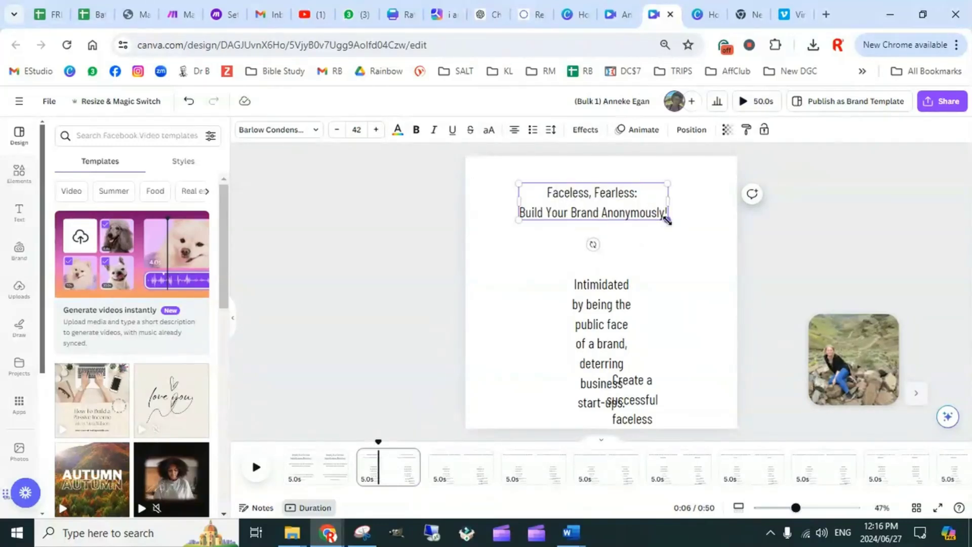
drag(667, 220, 715, 242)
click(689, 130)
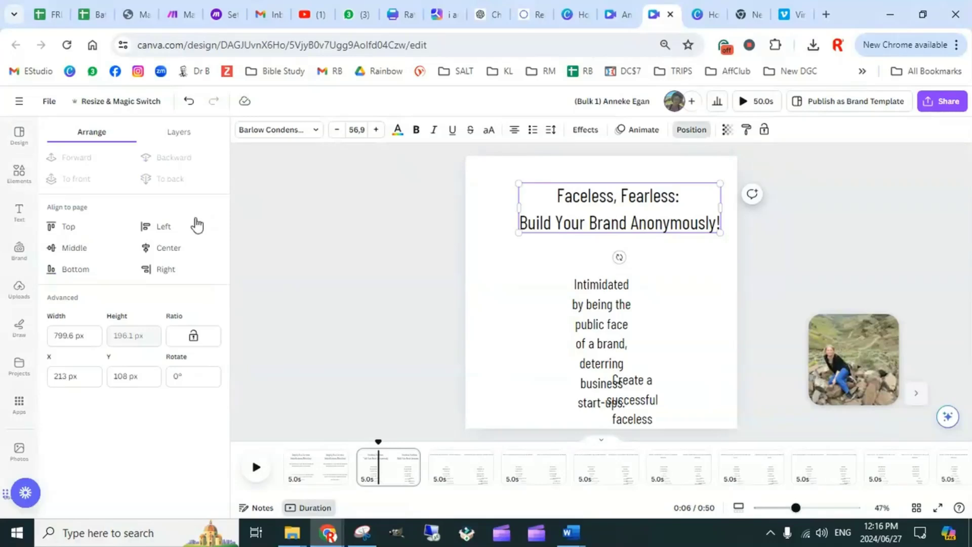
click(169, 247)
Widen page 2's problem and solution texts to two lines each, the solution about 864 px wide, and space them below the title
click(572, 289)
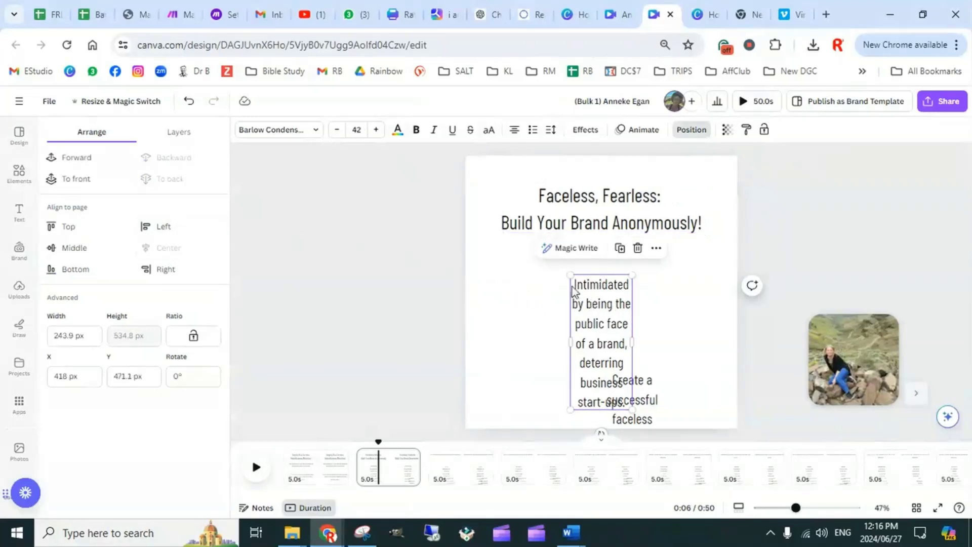
drag(594, 301, 523, 271)
drag(564, 315, 707, 303)
drag(646, 394, 541, 323)
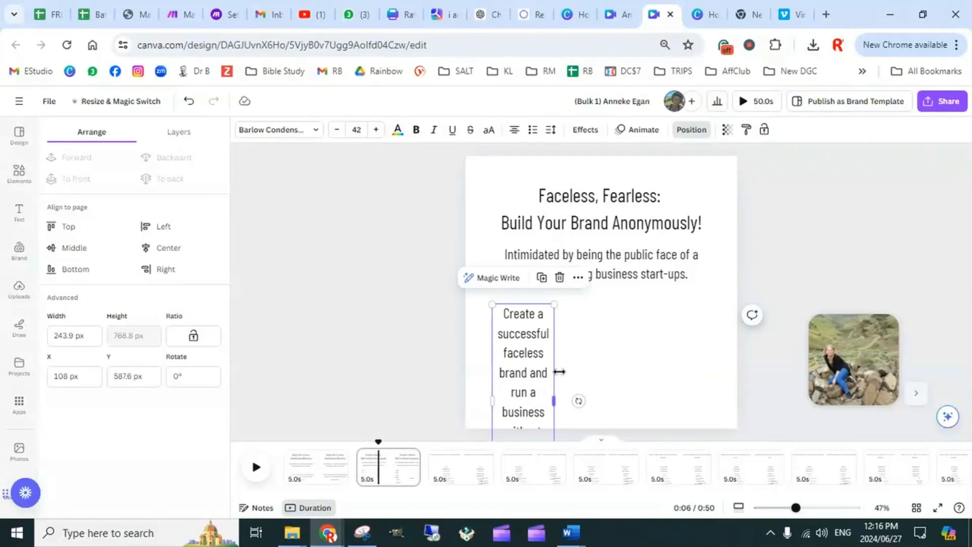
drag(559, 400, 717, 375)
drag(598, 330, 600, 363)
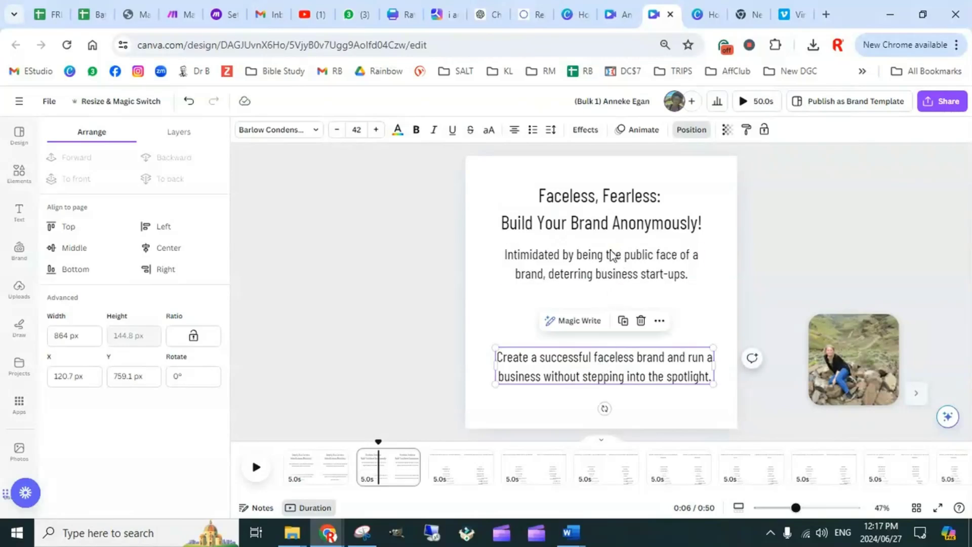
click(611, 269)
drag(611, 268, 611, 288)
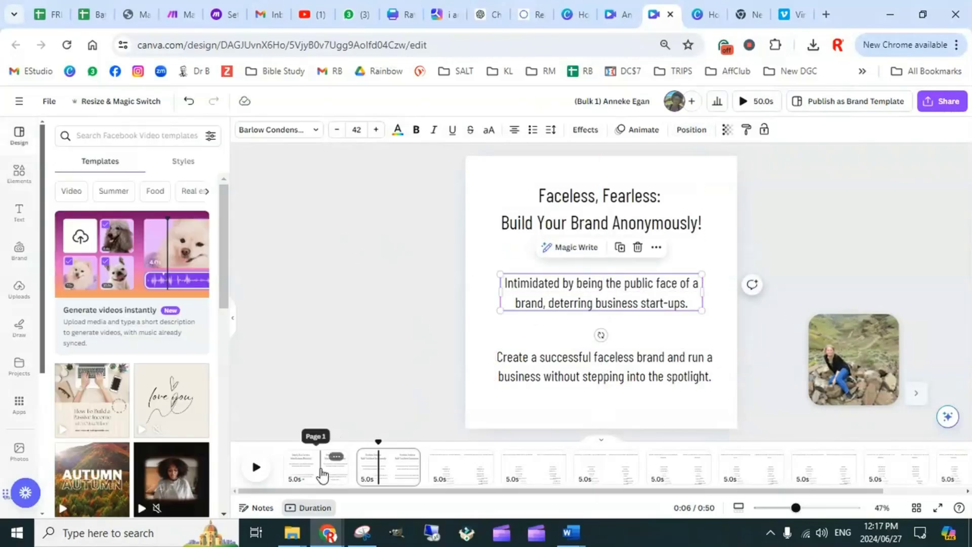
Go to page 1 and search the elements library for "easy online business"
click(322, 475)
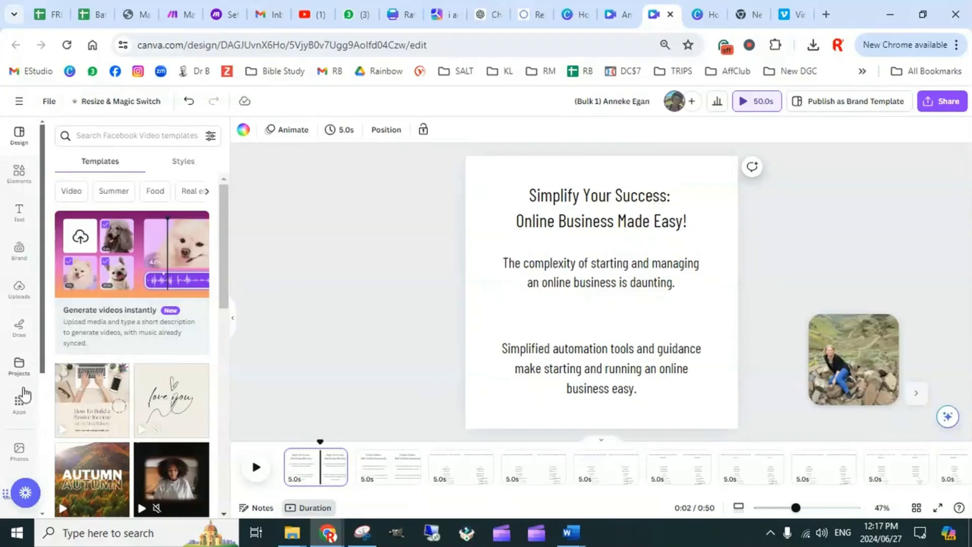
click(22, 188)
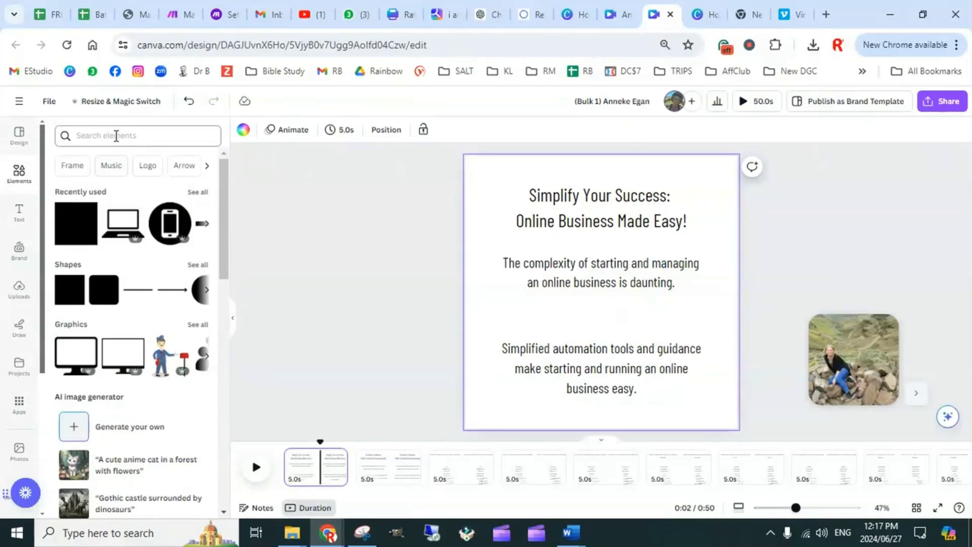
click(116, 136)
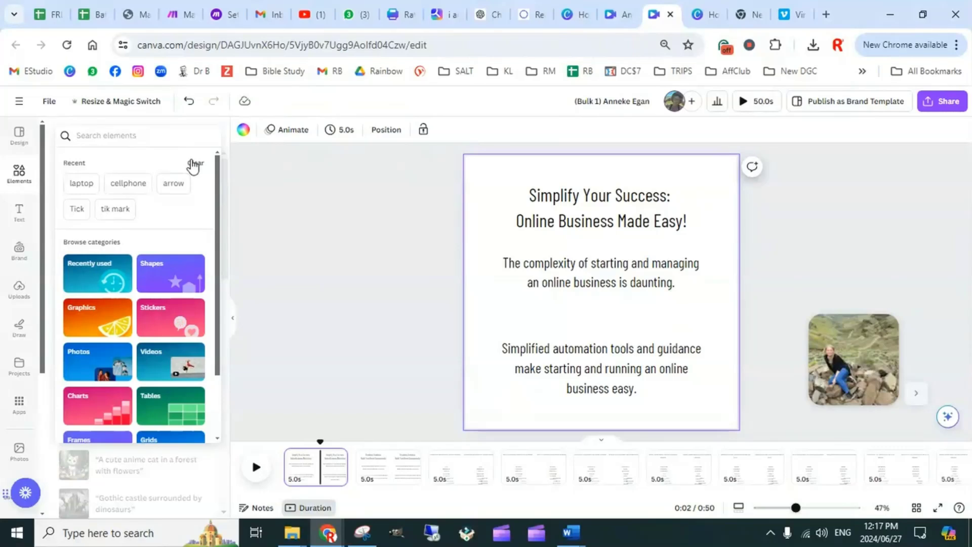
text(ea)
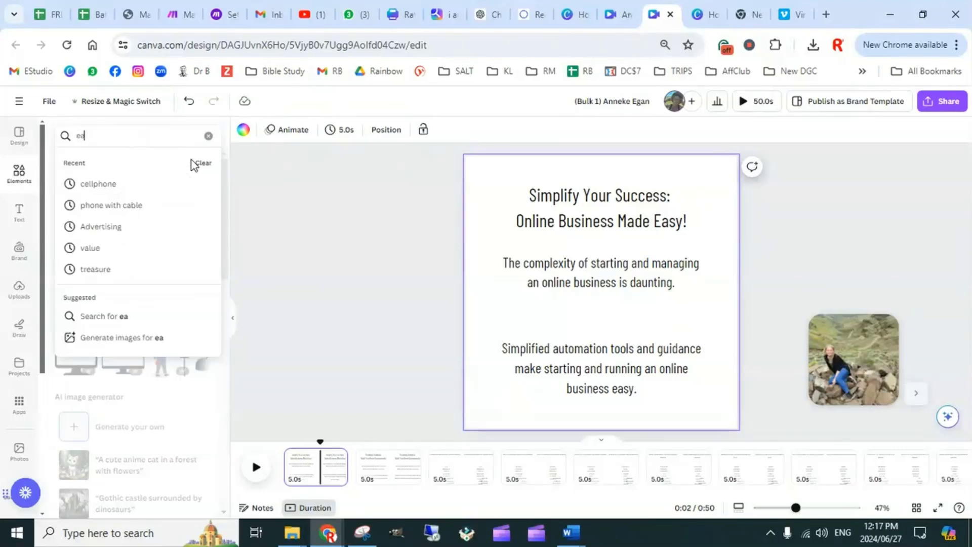
text(sy online b)
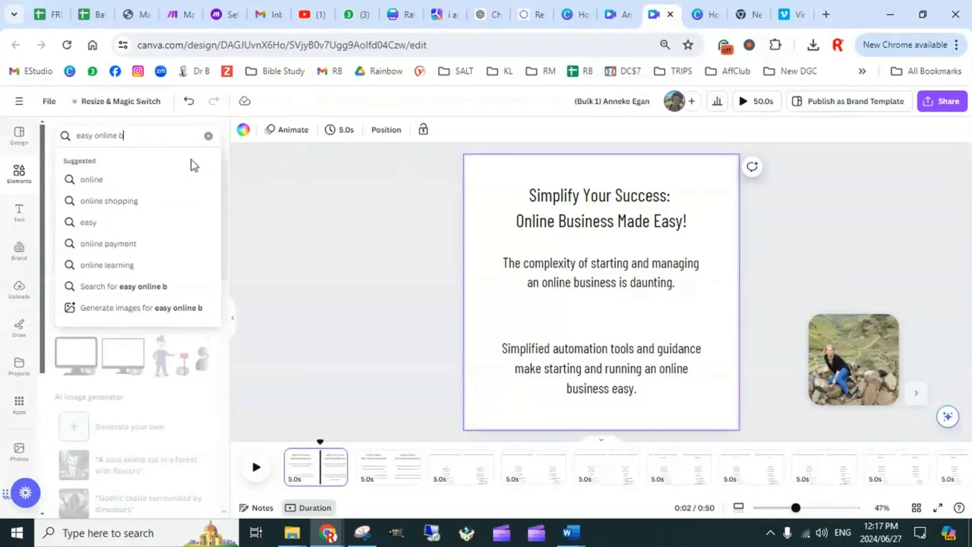
text(usiness)
key(Return)
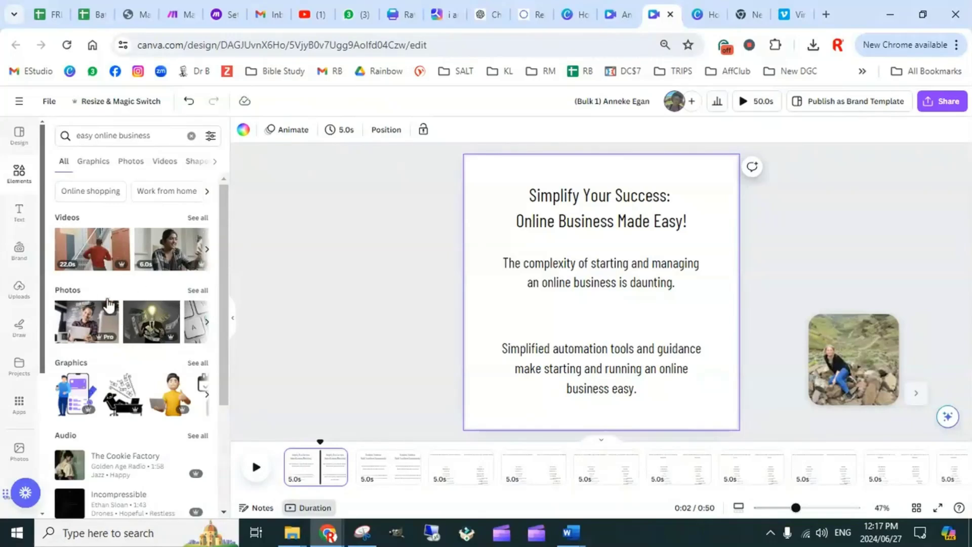
From the photo results, add the picture of a laptop and phone on a wooden desk and set it as page 1's background
click(200, 292)
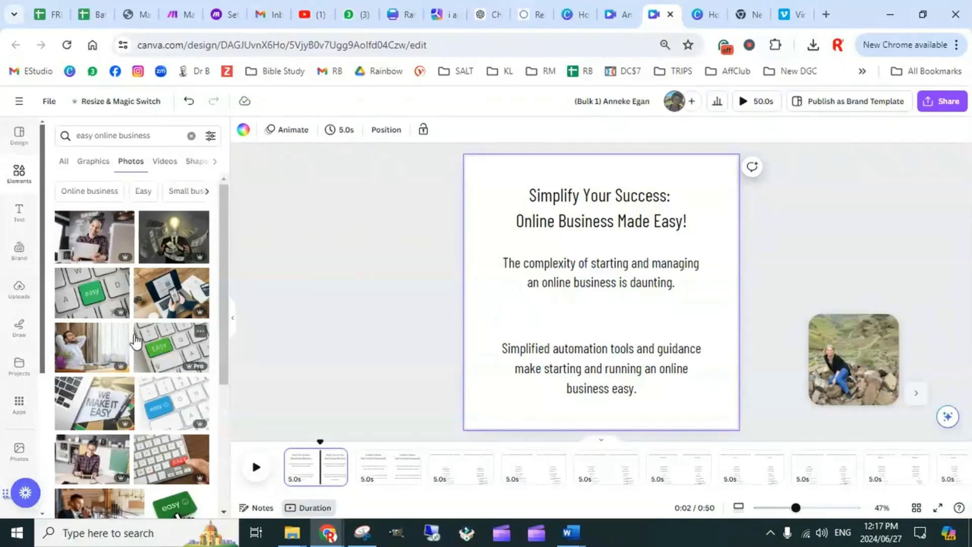
scroll(121, 329, down, 1)
click(171, 221)
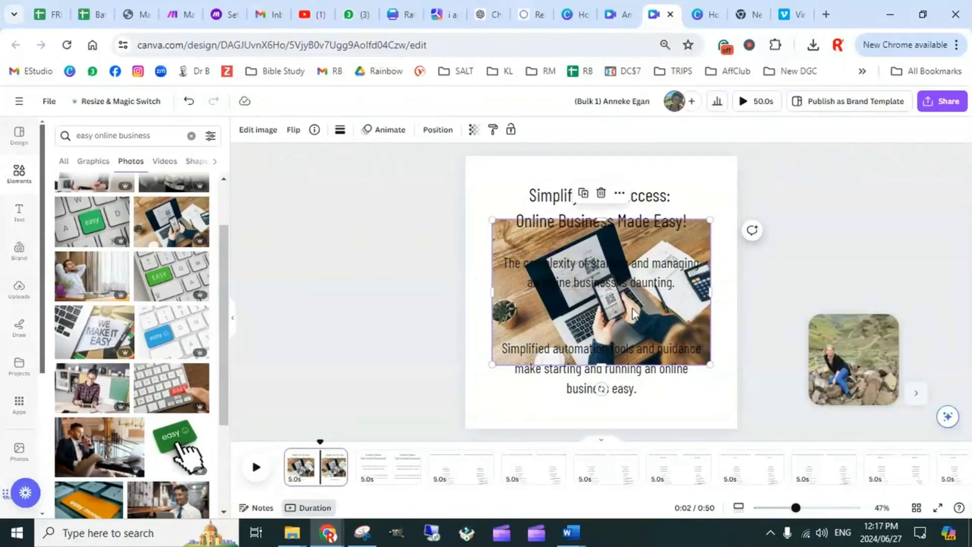
right_click(693, 249)
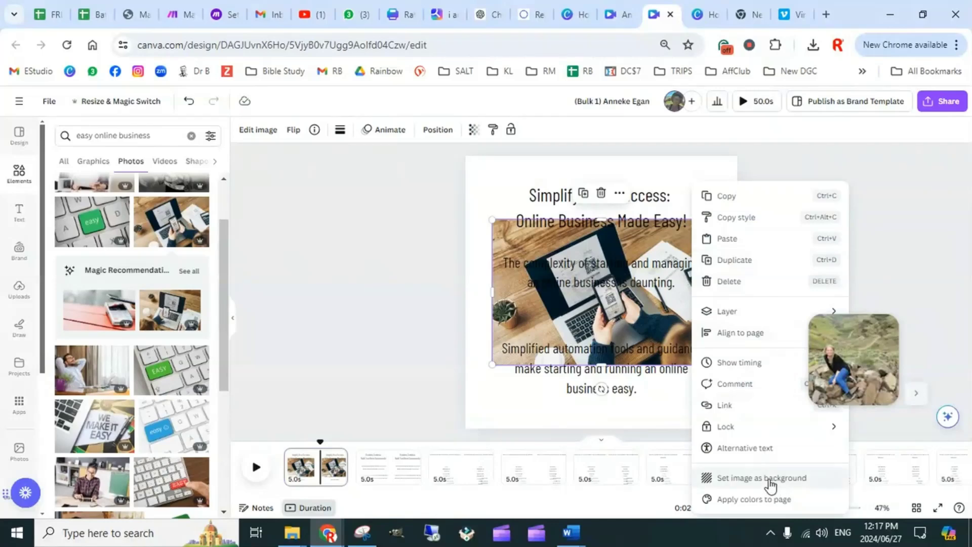
click(739, 479)
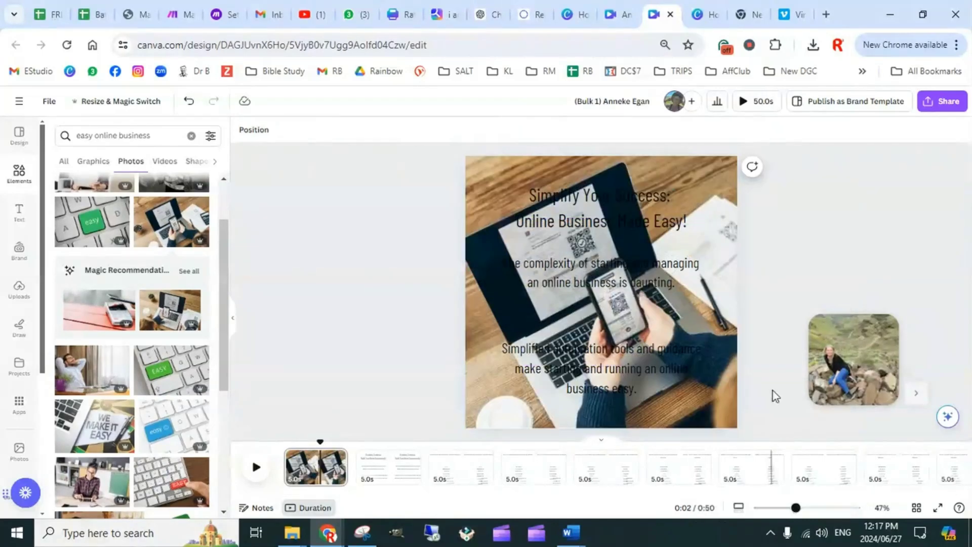
Make page 1's title bold and white, and give it the Background text effect
click(590, 205)
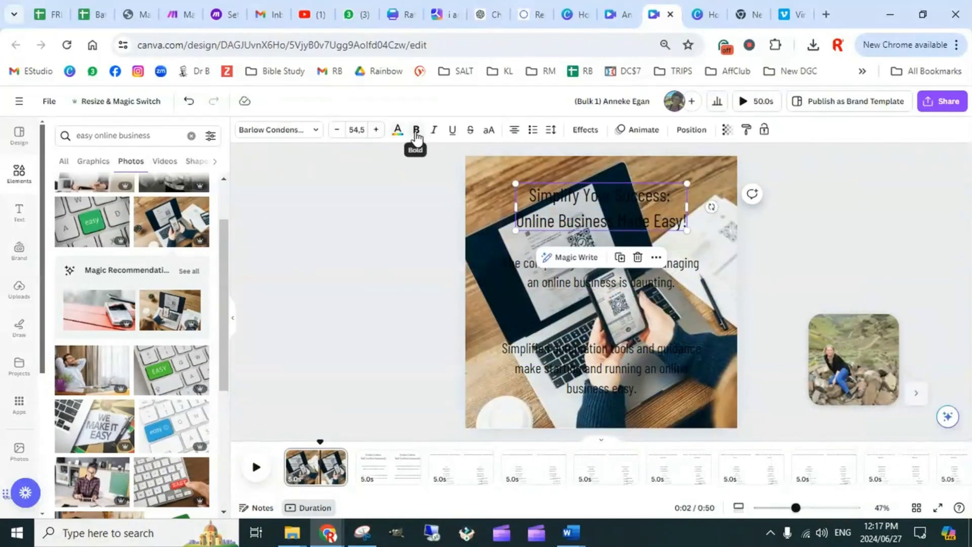
click(416, 130)
click(398, 132)
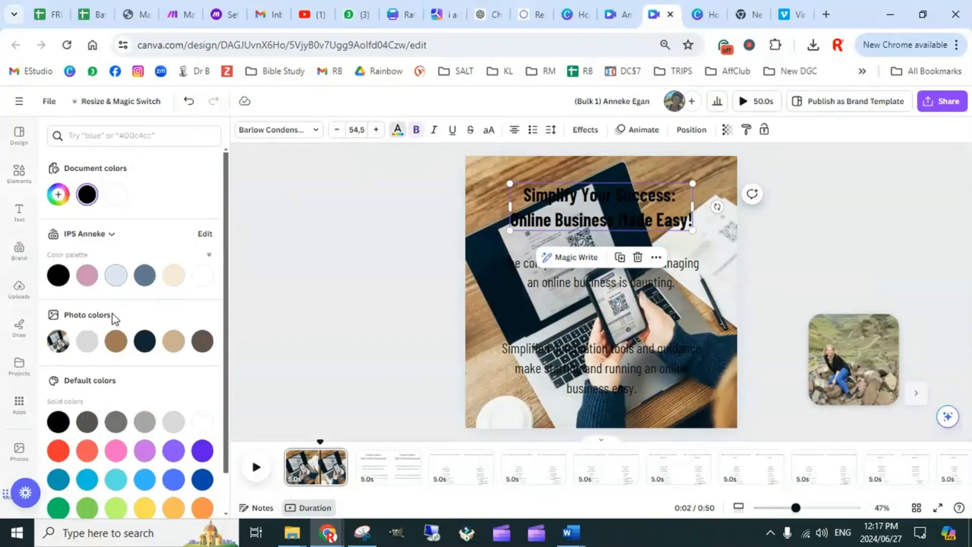
click(202, 276)
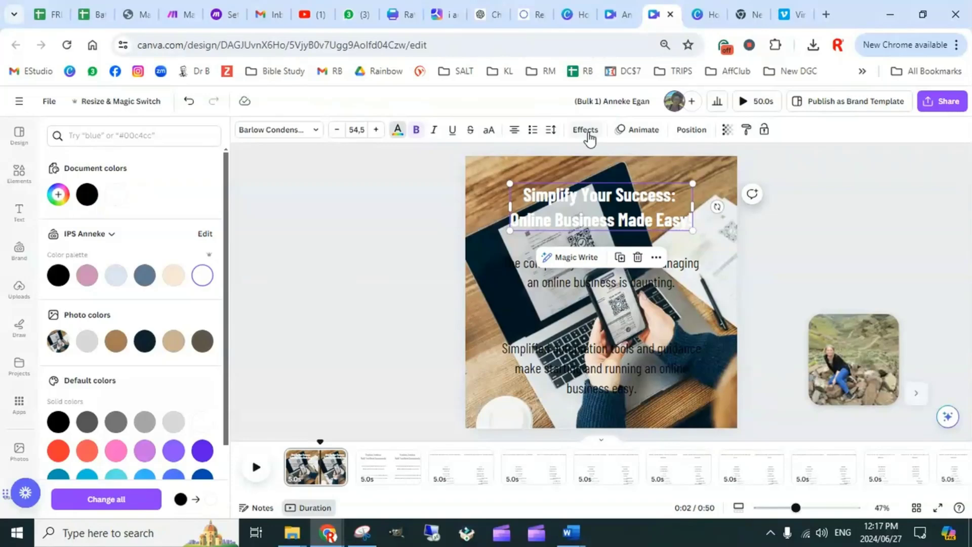
click(585, 130)
click(72, 401)
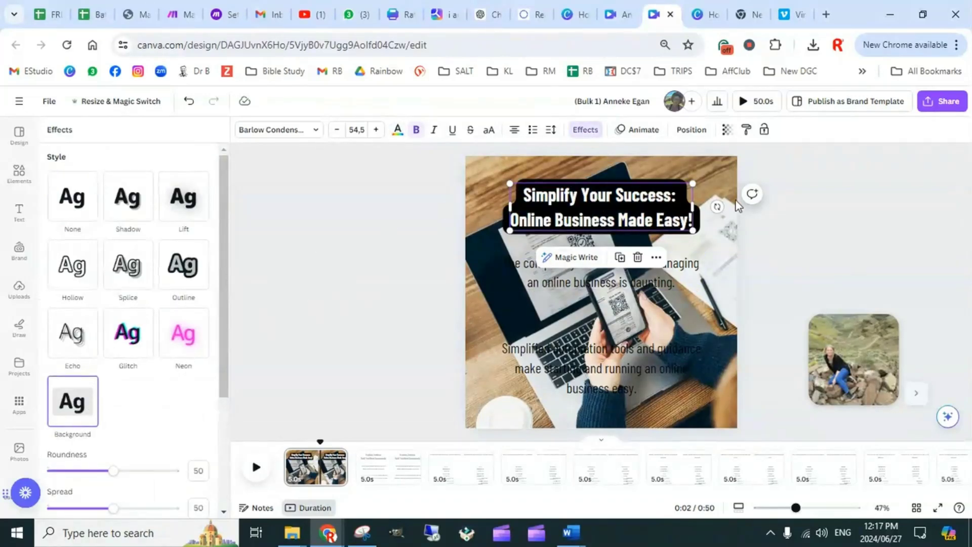
click(793, 261)
click(798, 246)
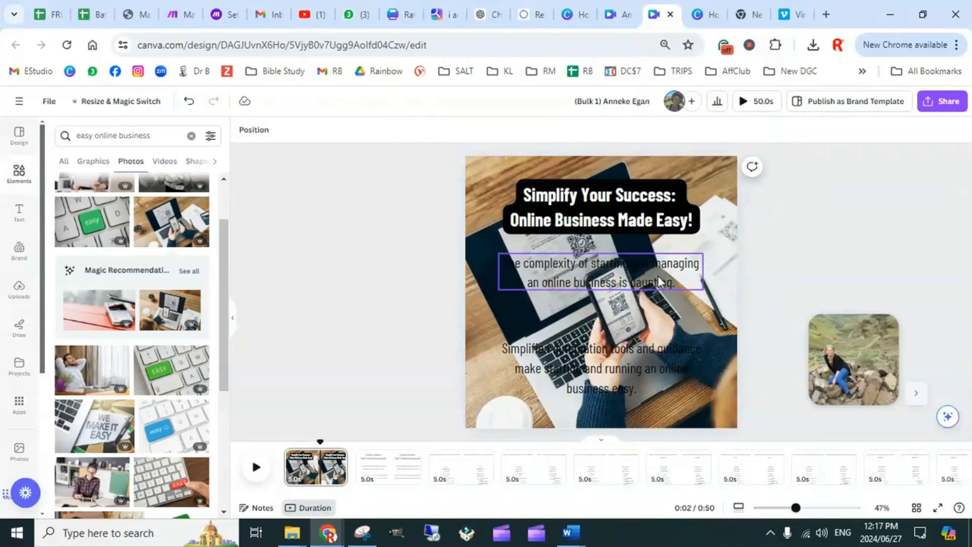
Make page 1's problem text bold and white, and give it the Outline text effect
click(660, 281)
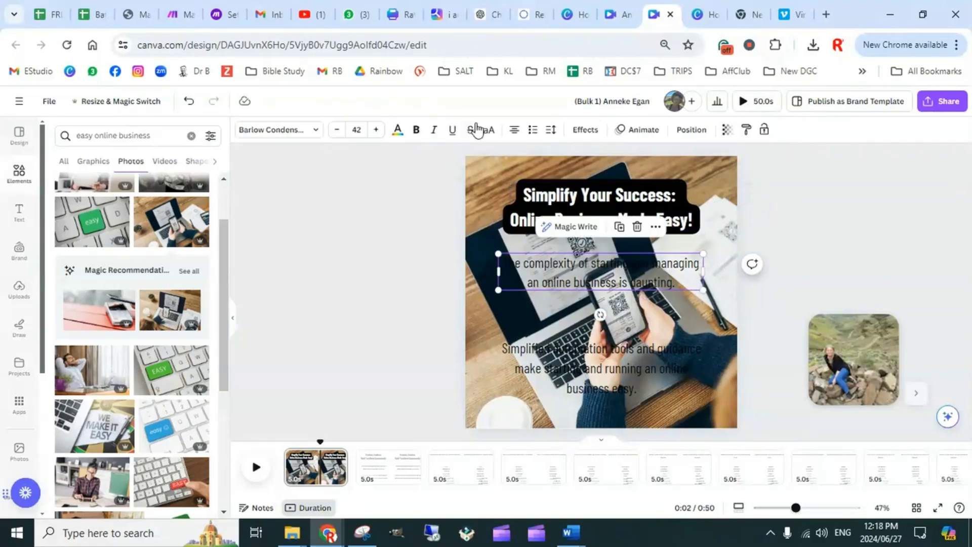
click(416, 133)
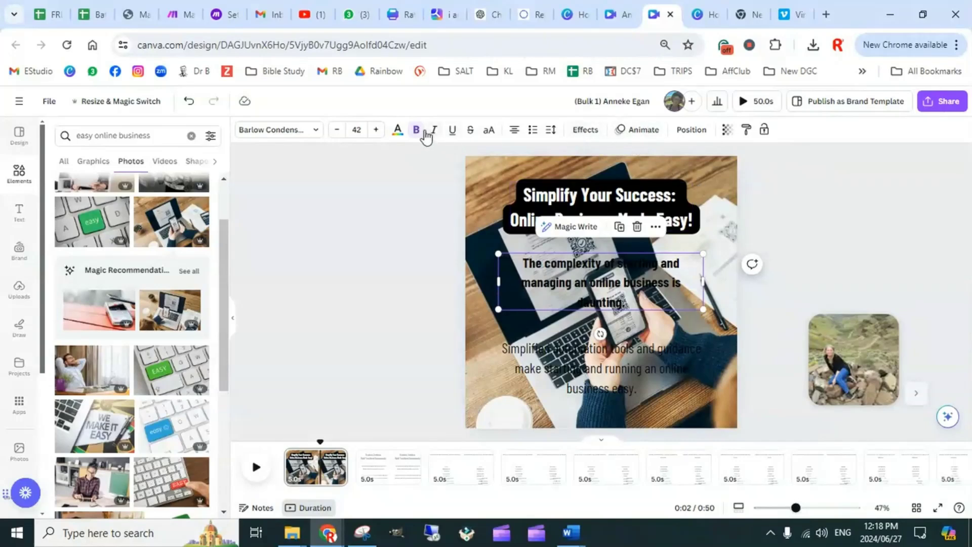
click(398, 130)
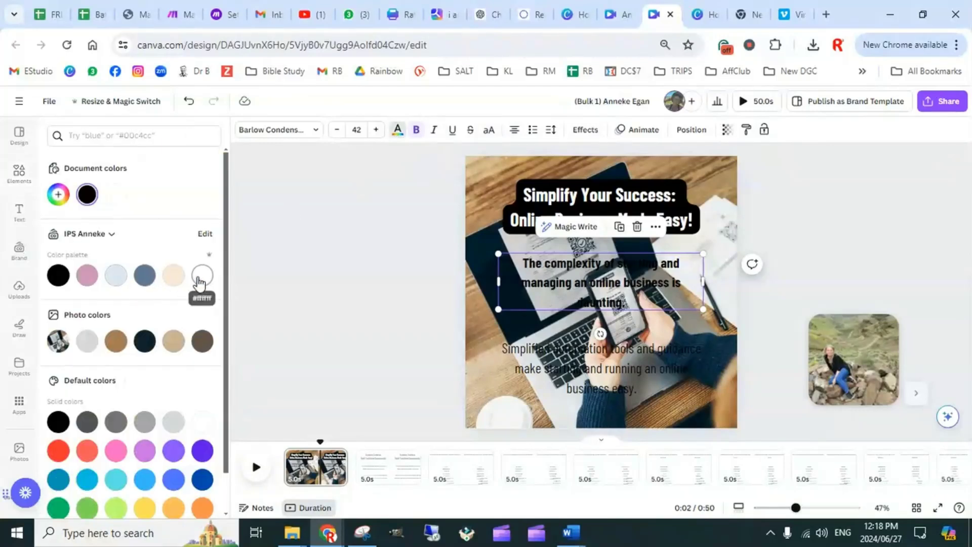
click(202, 276)
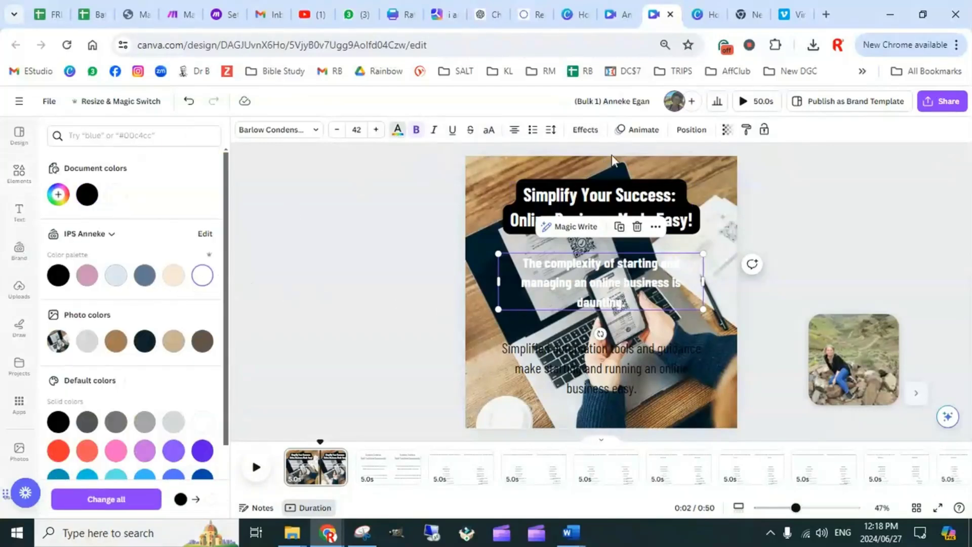
click(585, 131)
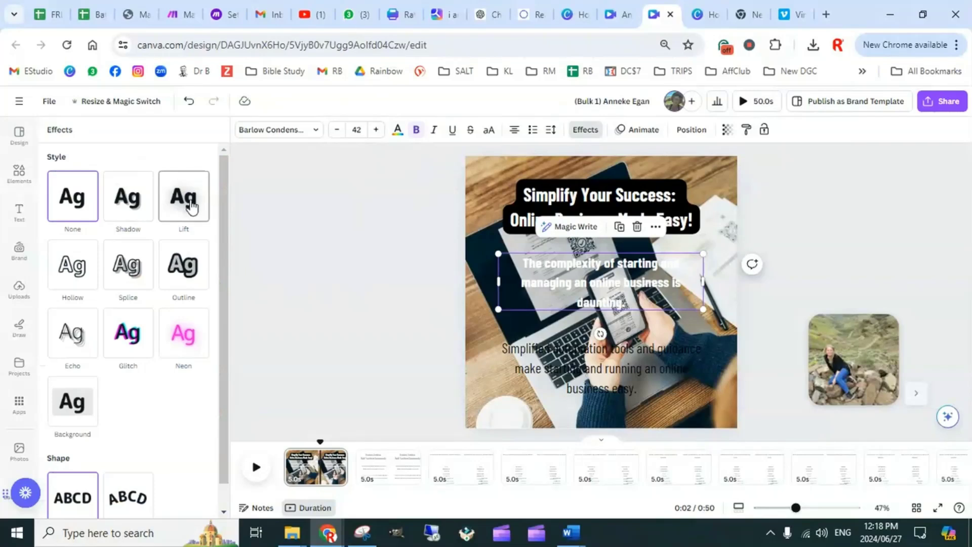
click(189, 270)
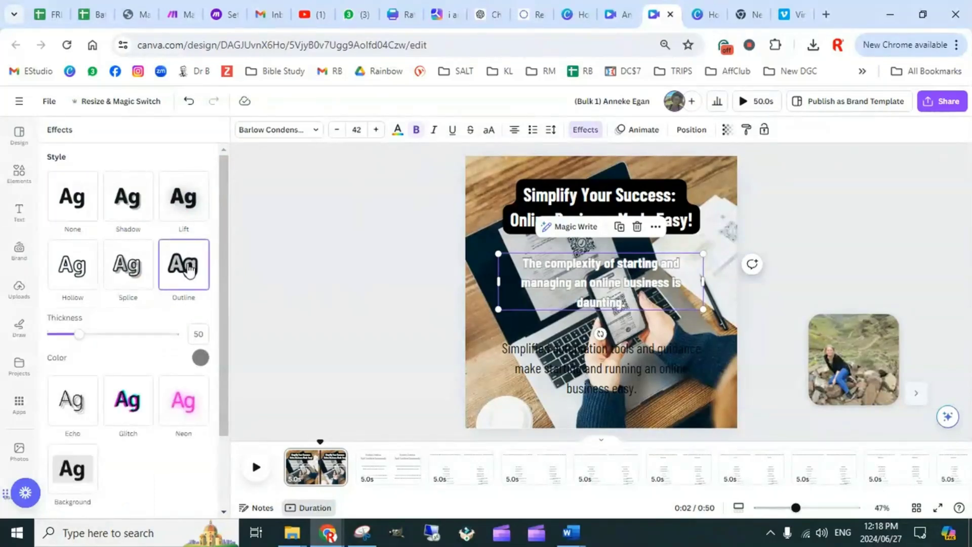
Copy the problem text's style onto page 1's solution text
click(610, 372)
click(669, 278)
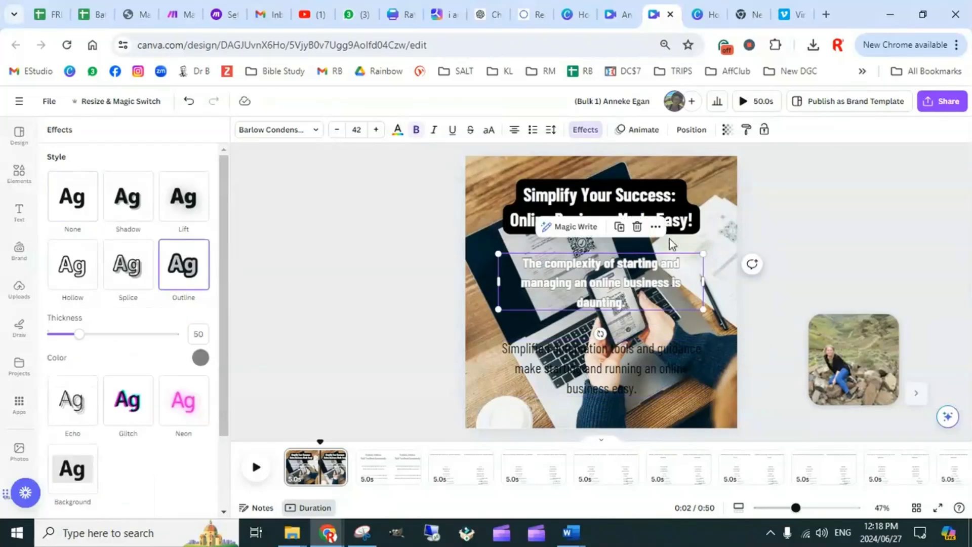
click(748, 133)
click(630, 367)
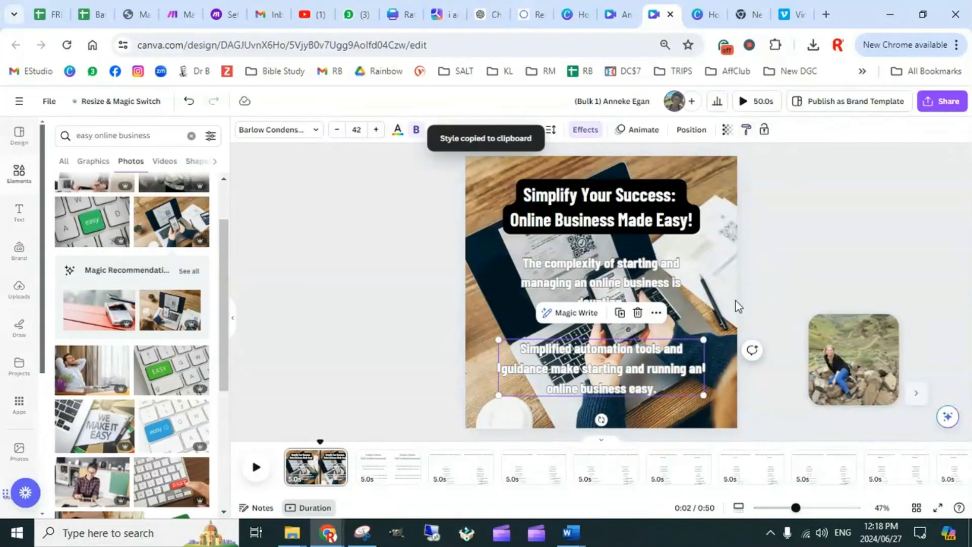
click(813, 263)
Reduce page 1's problem text to size 38 and its solution text to size 34, nudging the problem text up slightly
drag(659, 302, 659, 294)
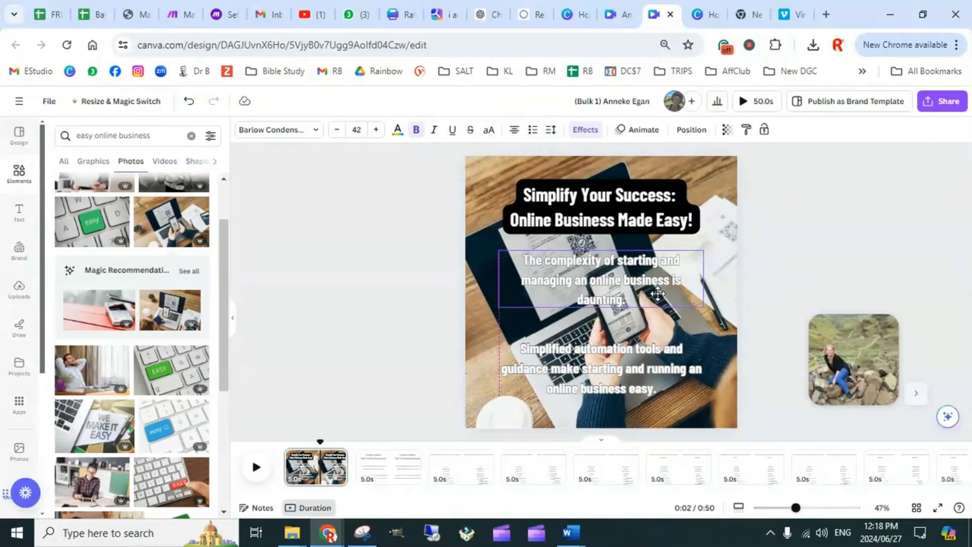
click(336, 130)
click(337, 130)
click(337, 129)
click(337, 130)
click(559, 348)
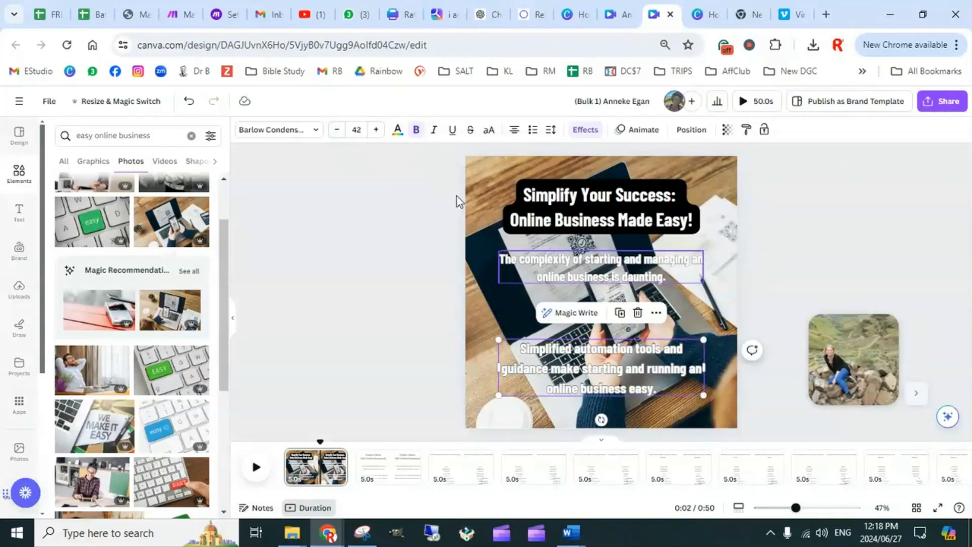
click(337, 129)
click(337, 130)
click(336, 130)
click(336, 130)
click(337, 129)
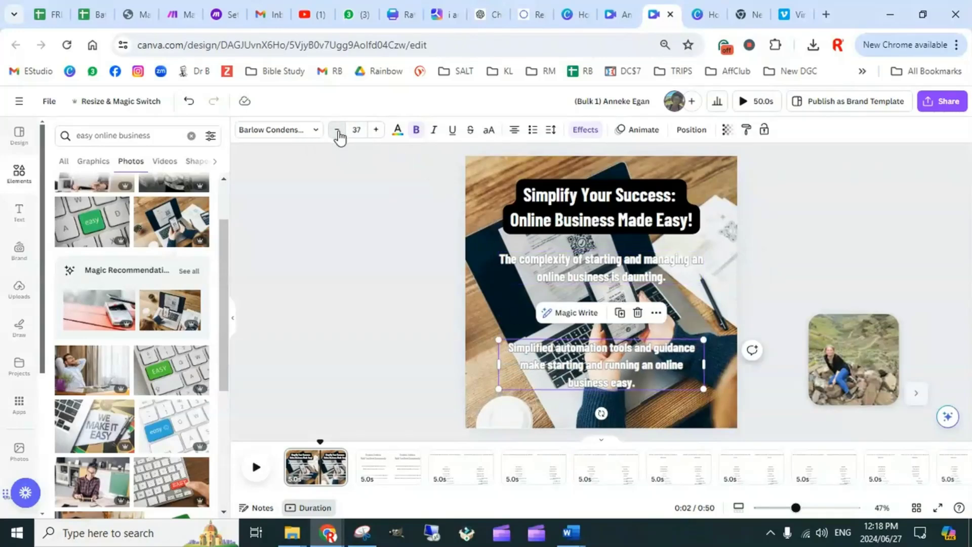
click(336, 129)
click(337, 130)
click(337, 129)
Move page 1's solution text down near the page's lower edge and the problem text down to about the middle
click(737, 310)
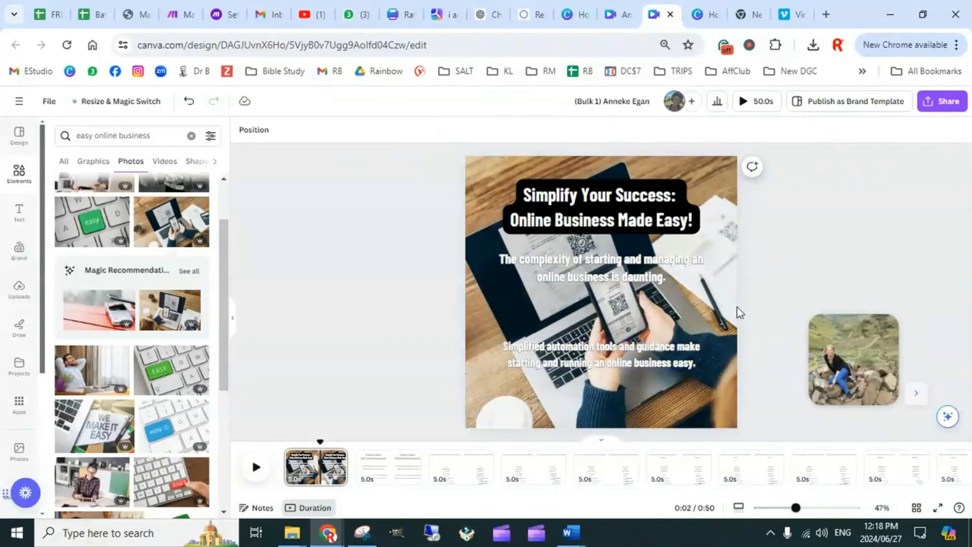
drag(651, 360, 644, 388)
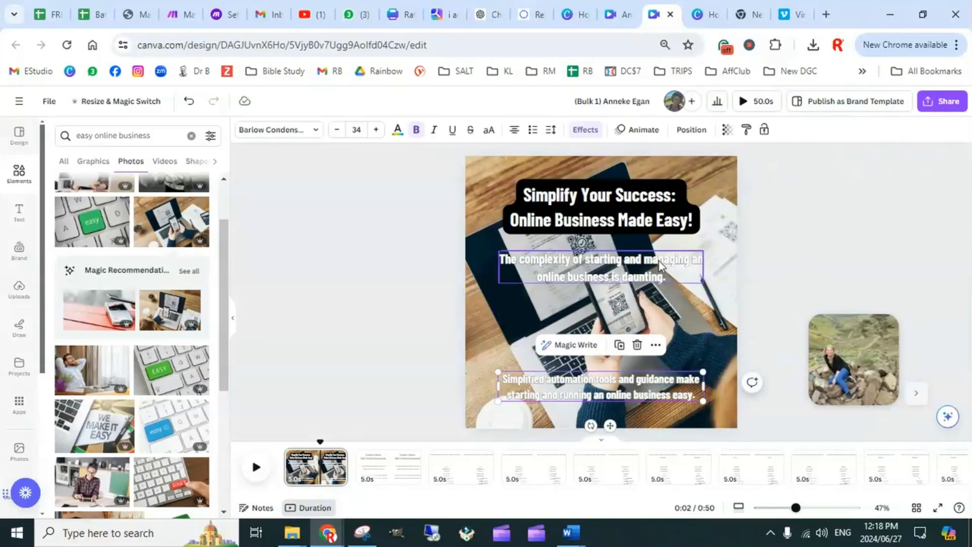
drag(660, 265, 656, 296)
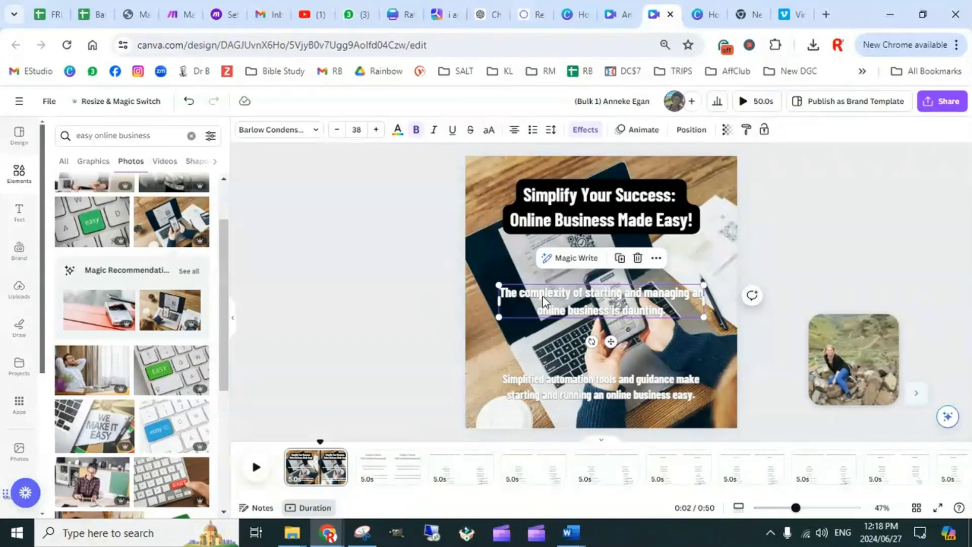
Add an underlined "Problem:" heading on its own line above the problem text on page 1
double_click(518, 293)
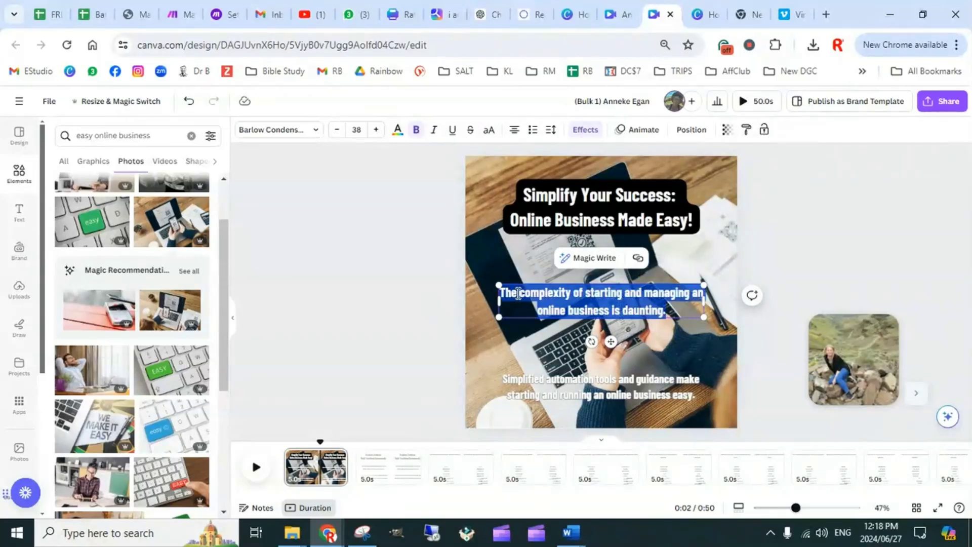
click(517, 293)
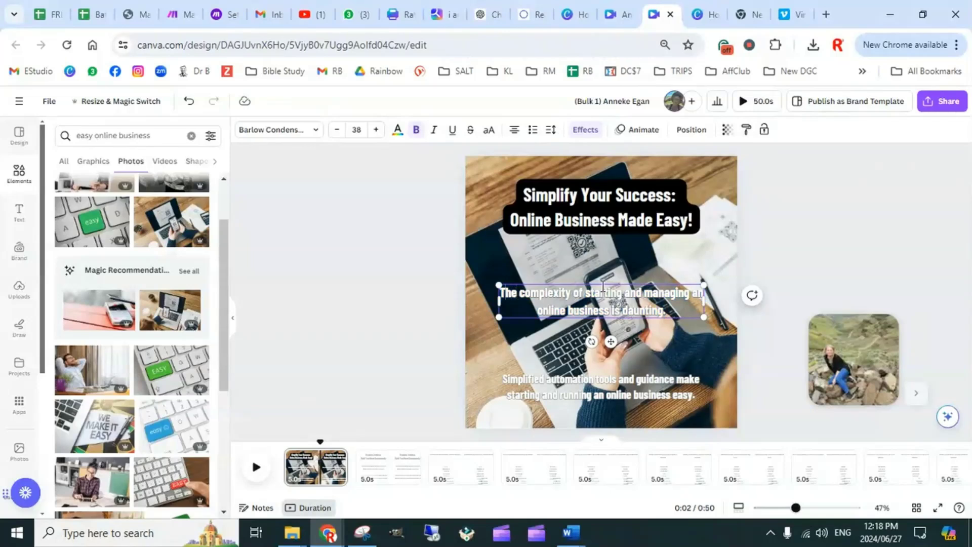
text(Problem)
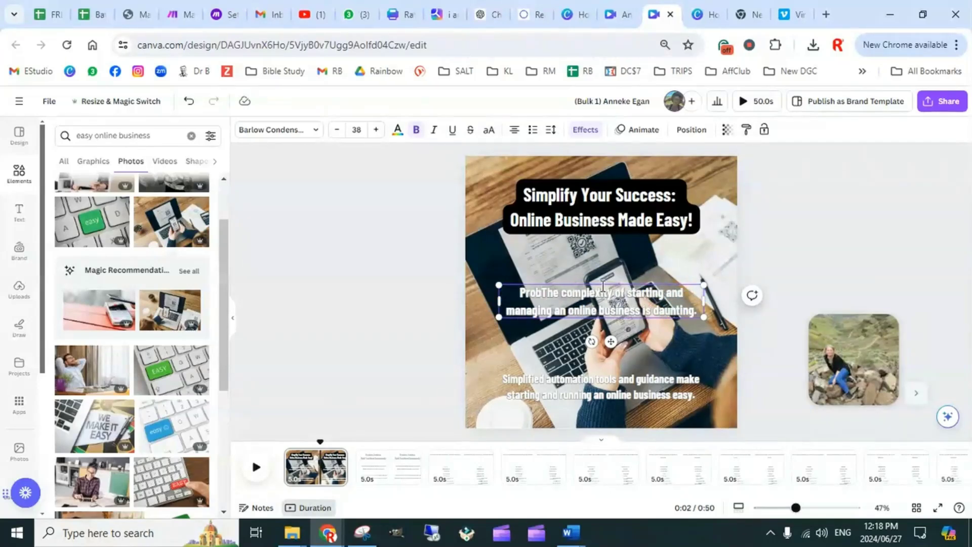
text(:)
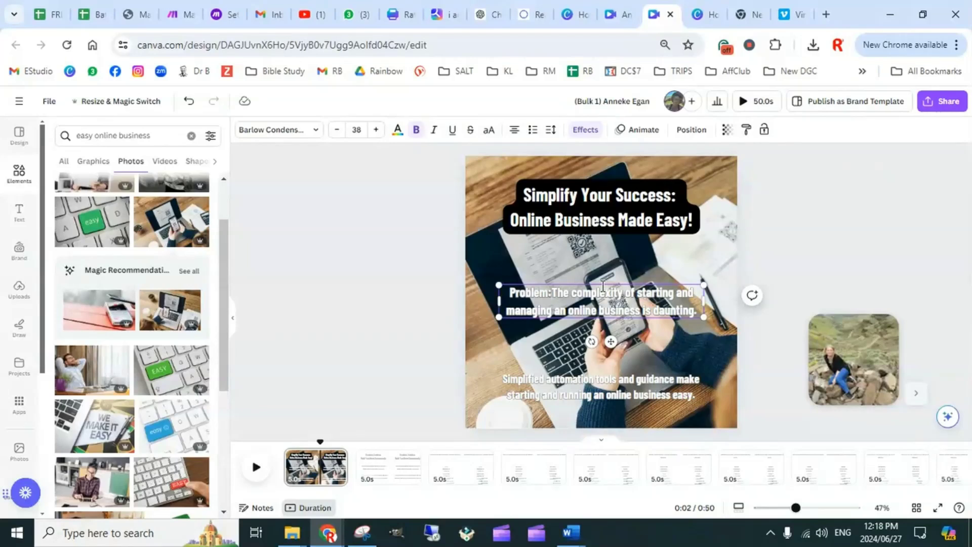
key(Return)
drag(628, 293, 579, 293)
click(461, 133)
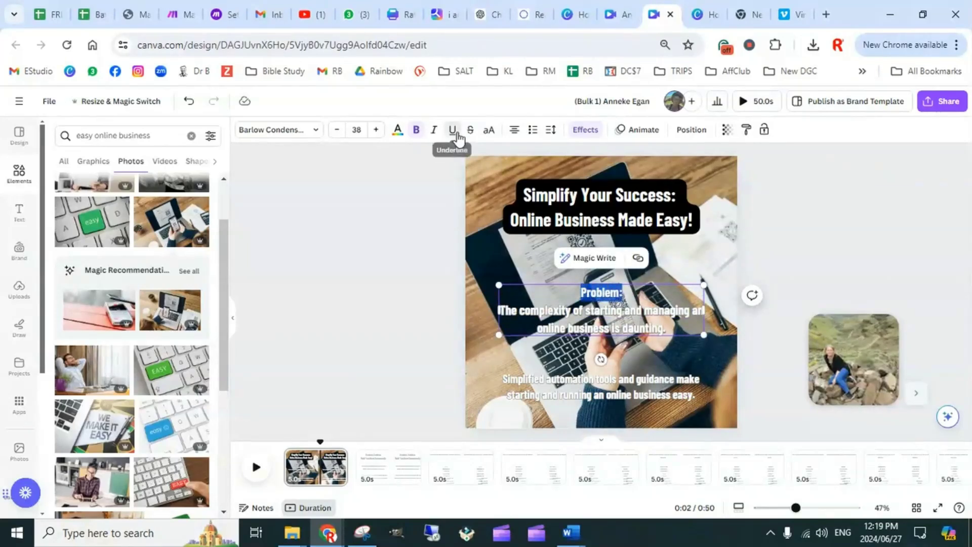
click(860, 275)
Move the problem text block up below the title, to about Y 388 px, and open its position settings
click(664, 314)
drag(665, 314, 661, 278)
click(689, 130)
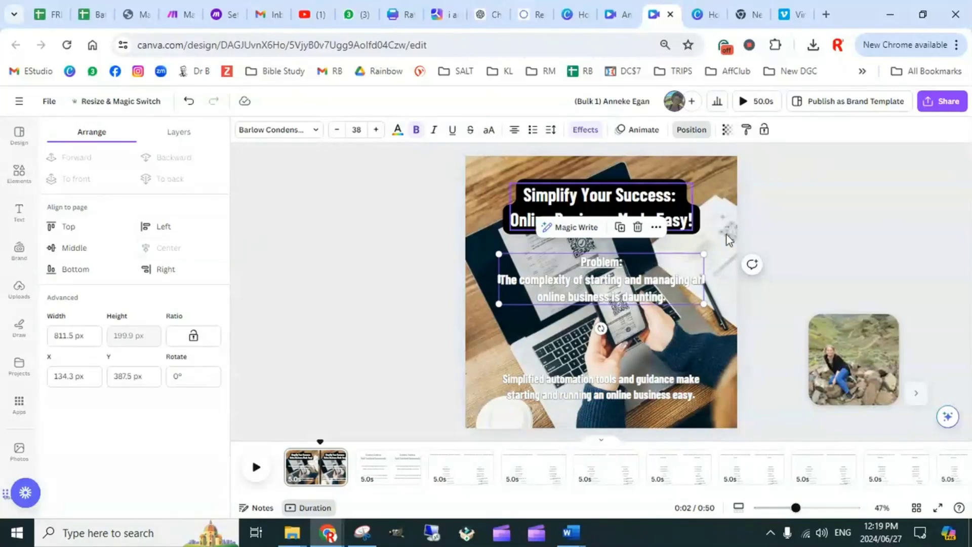
Add an underlined "Solution:" heading on its own line above page 1's solution text
click(627, 390)
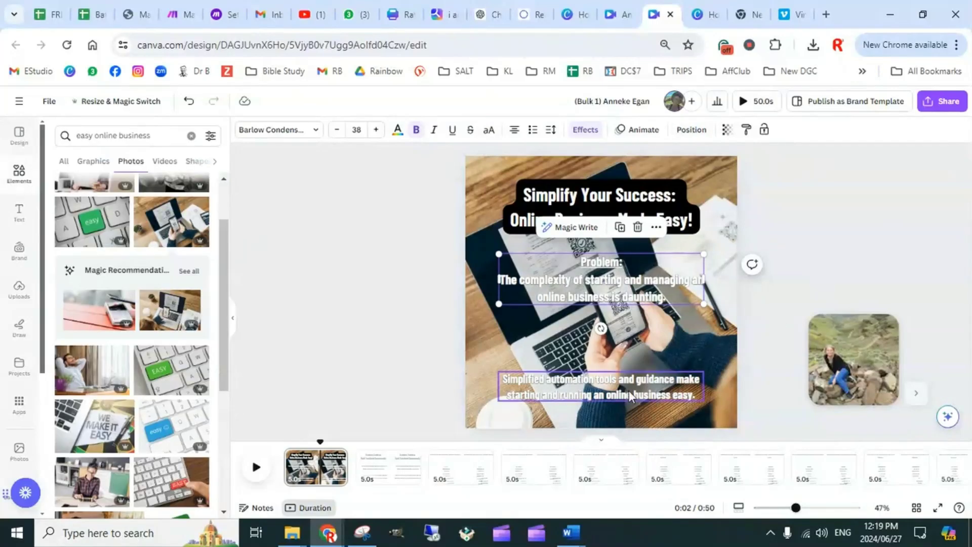
click(508, 381)
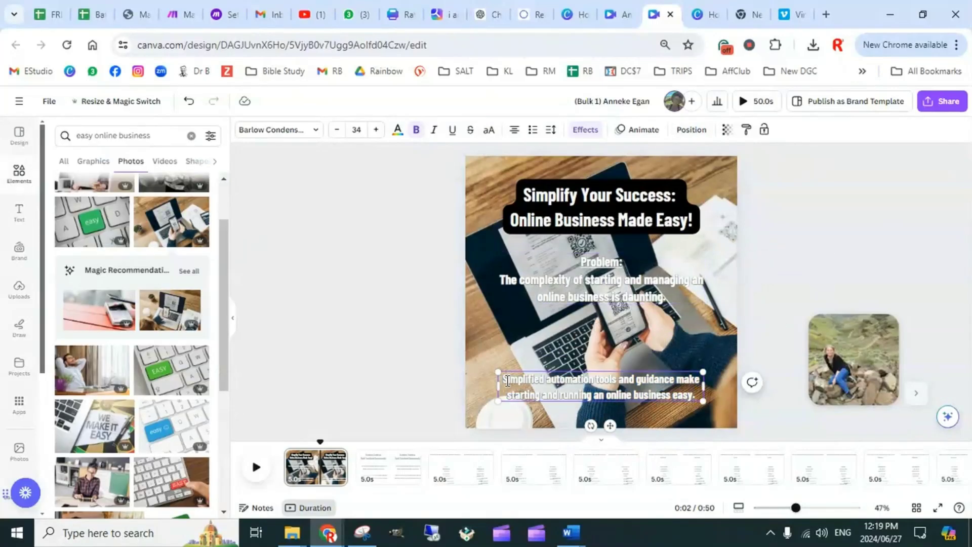
text(Solution)
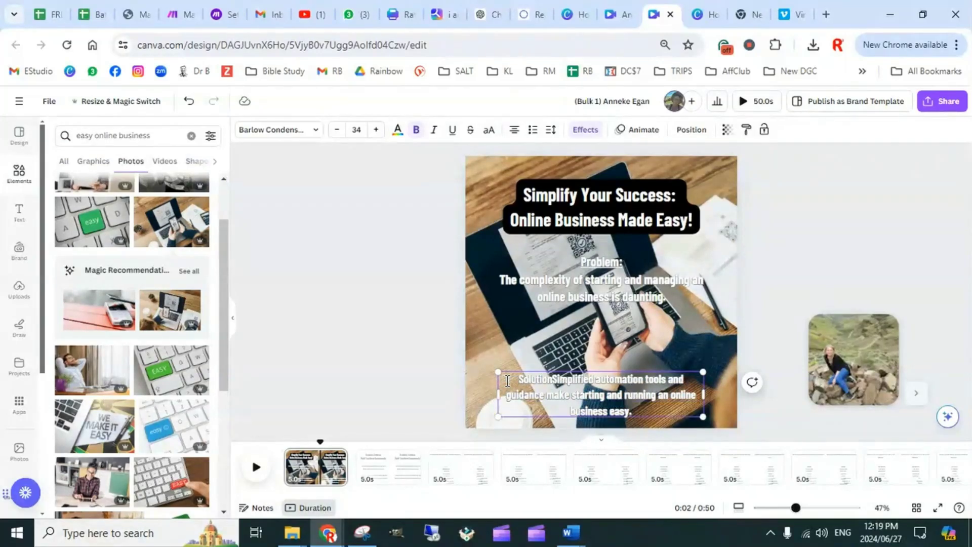
text(:)
key(Return)
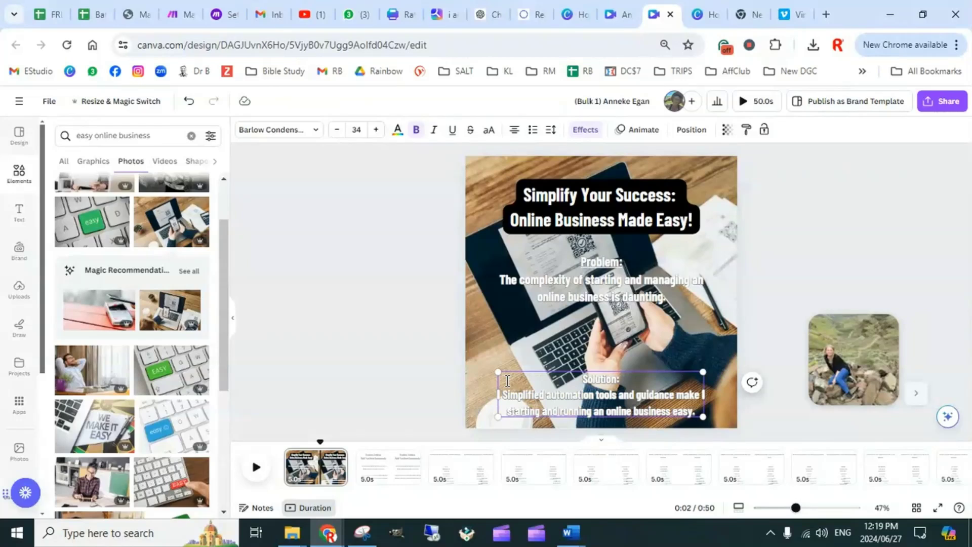
drag(621, 379, 581, 379)
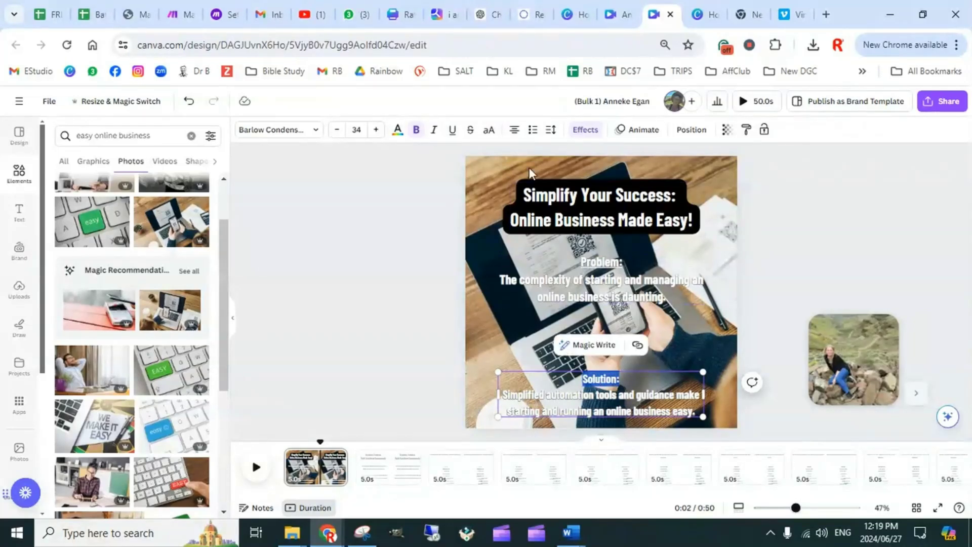
click(452, 130)
click(663, 378)
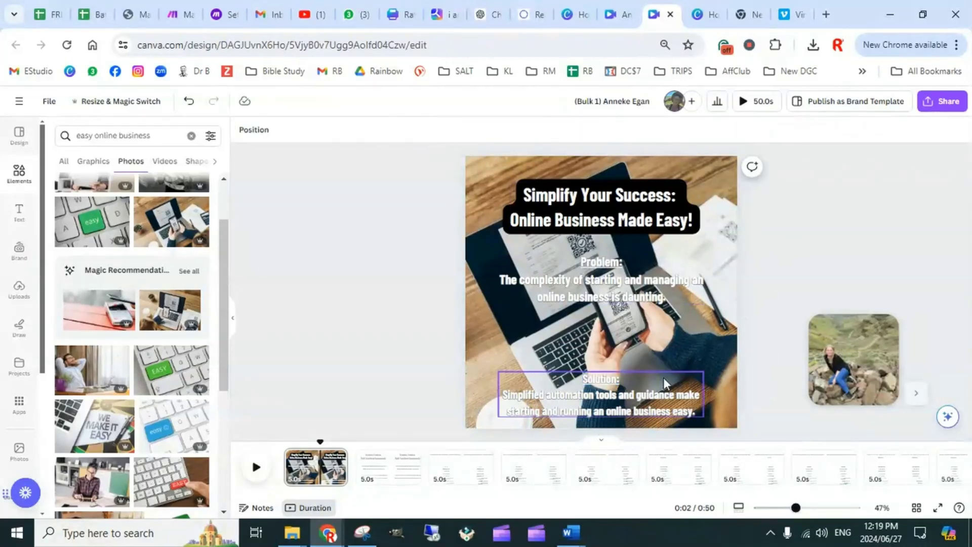
Move the solution text block up to about Y 768 px and centre it horizontally on the page
drag(659, 388, 664, 366)
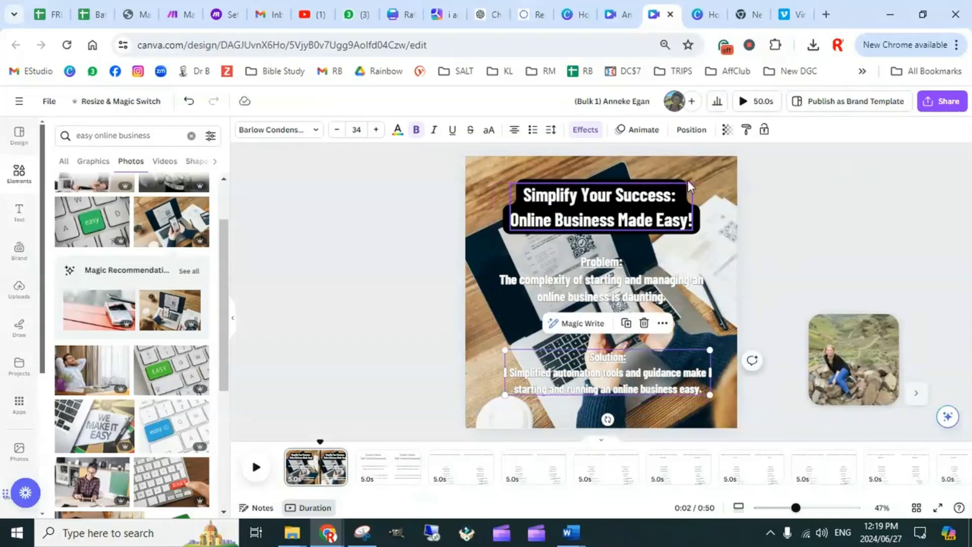
click(691, 130)
click(169, 249)
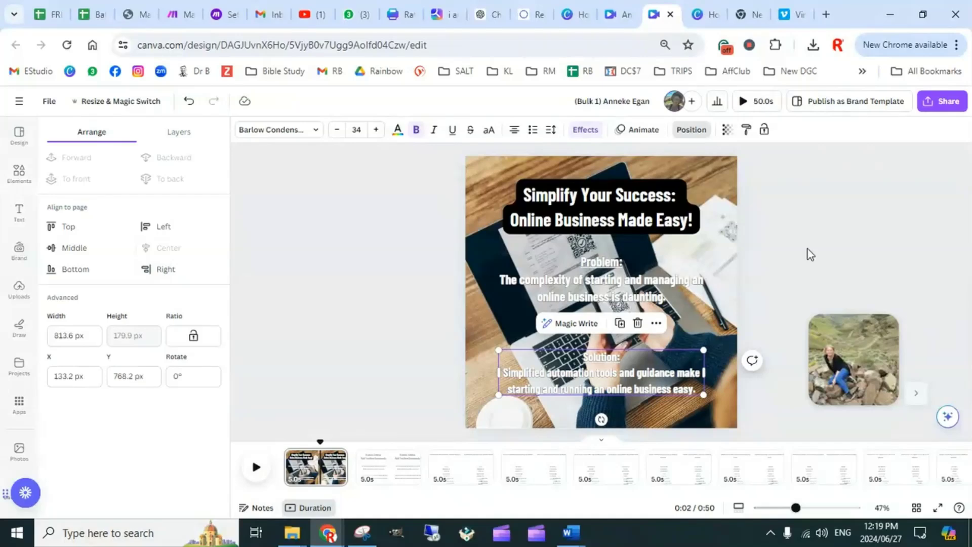
click(765, 301)
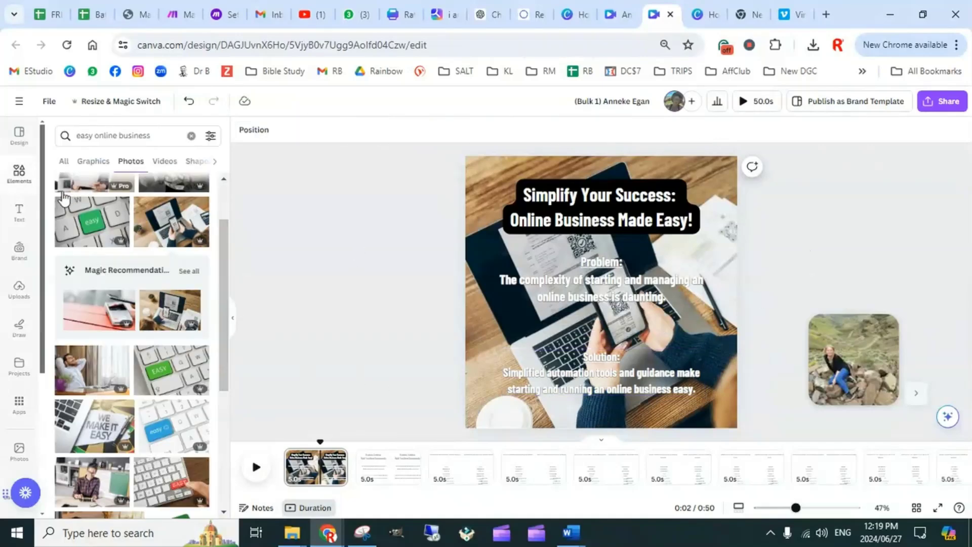
Insert the recently used square shape behind the problem text and widen it past both page edges, about 1271 px wide
click(19, 174)
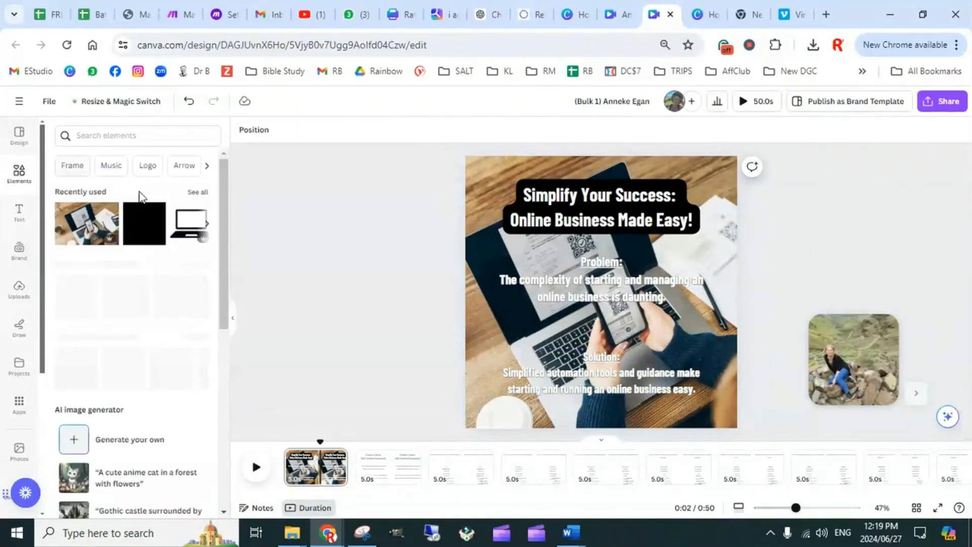
click(143, 221)
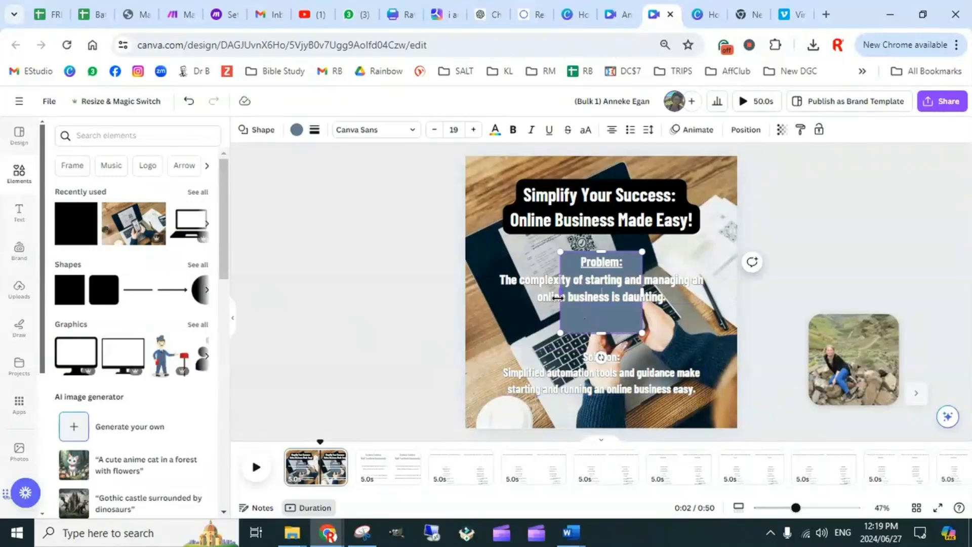
drag(559, 295, 439, 293)
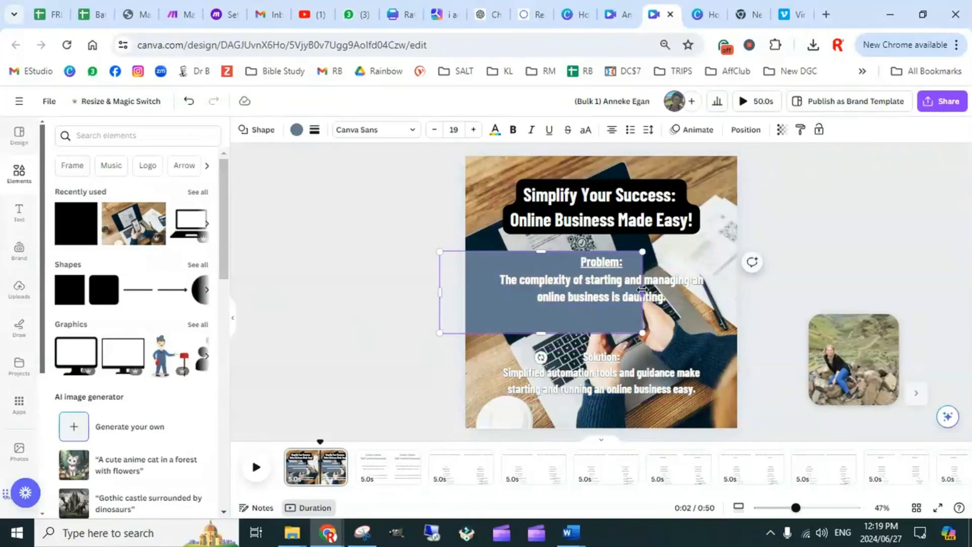
drag(643, 291, 760, 289)
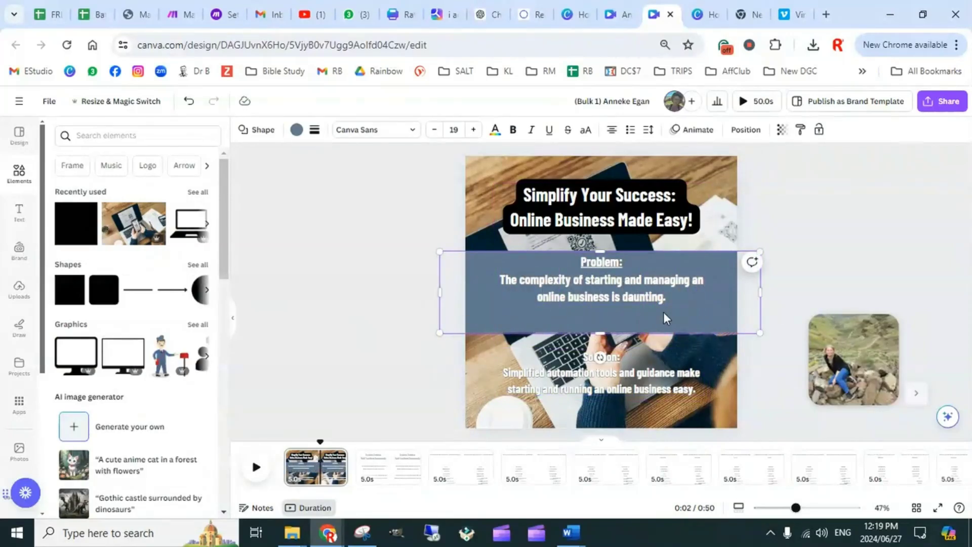
click(797, 284)
Duplicate the blue band, move the copy over the solution text at about Y 768 px, and send it backward behind the text
click(698, 319)
key(ctrl+c)
key(ctrl+v)
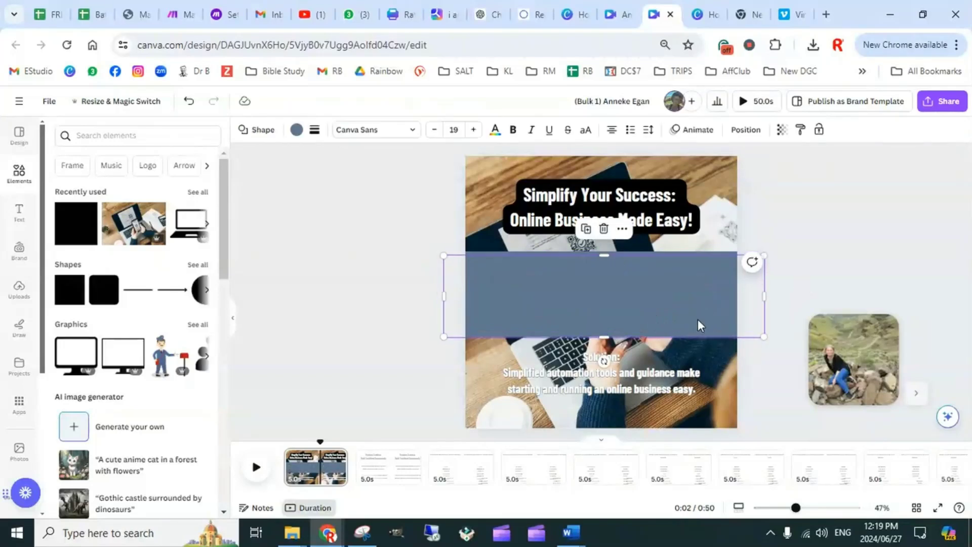
drag(696, 315, 688, 417)
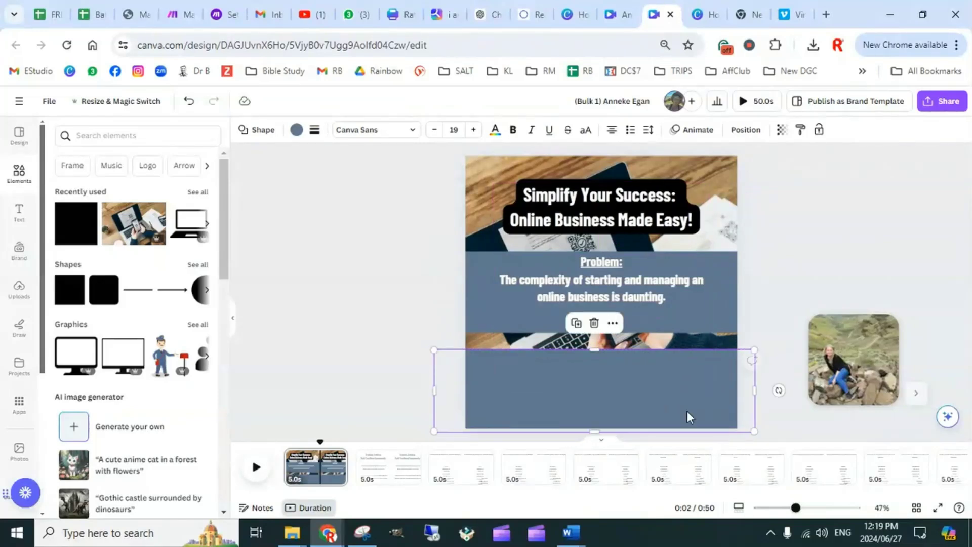
click(745, 129)
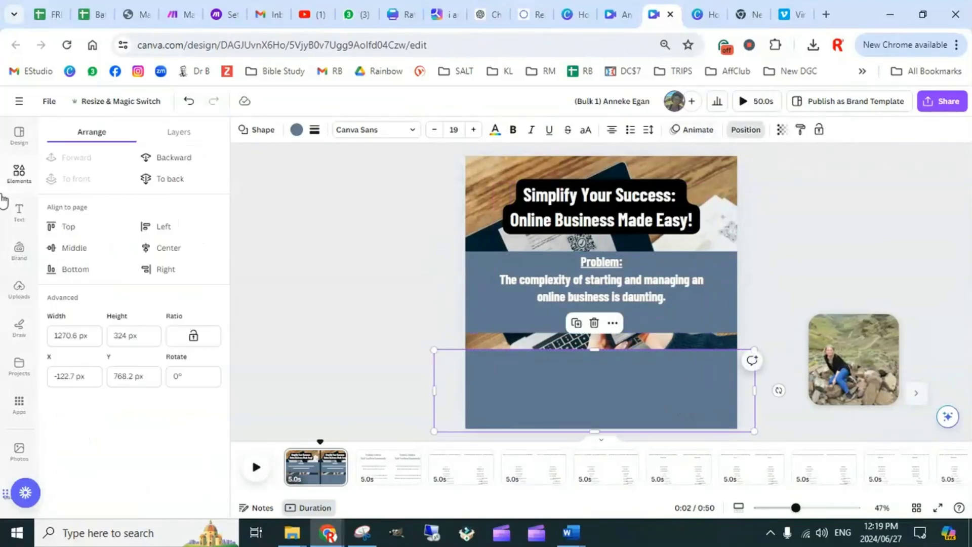
click(178, 159)
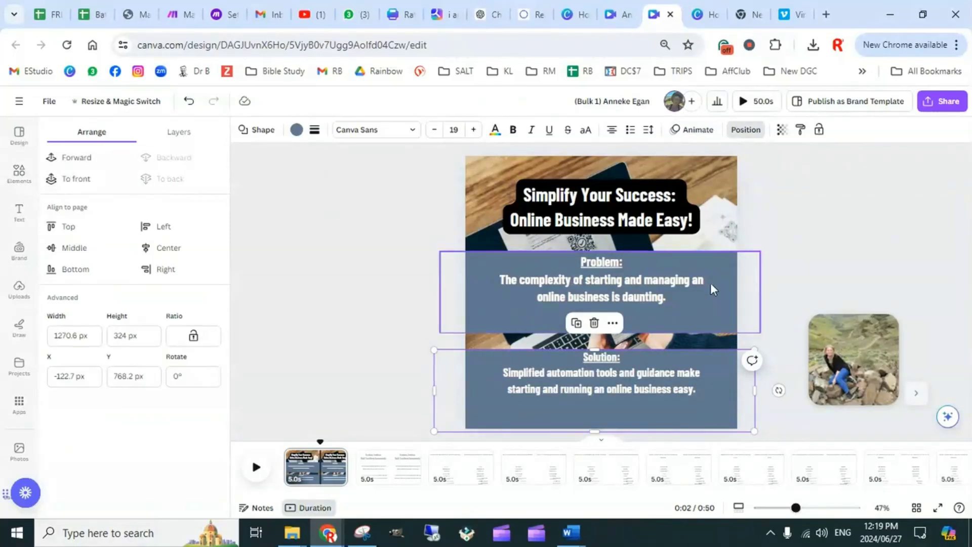
Set the transparency of the solution band to 50 and of the problem band to 36
click(782, 130)
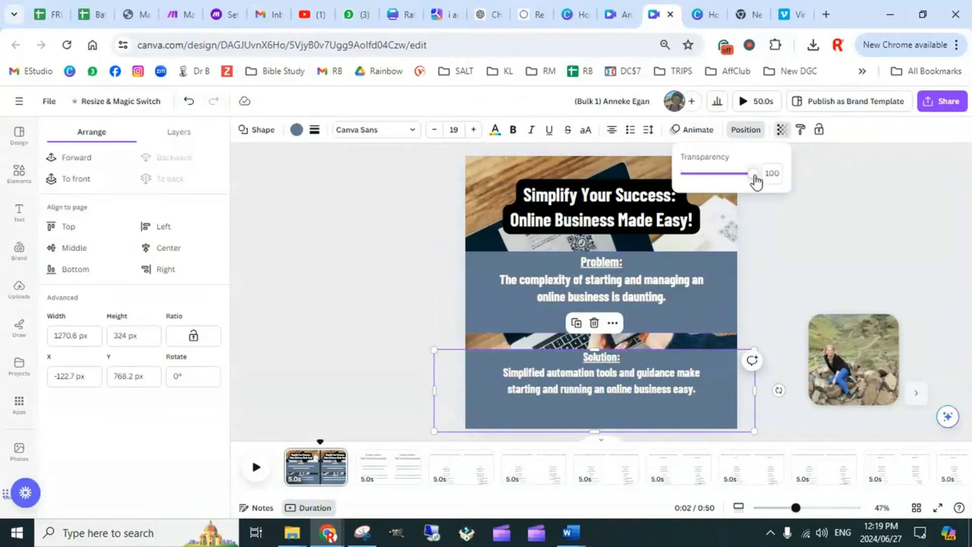
click(732, 177)
drag(729, 175, 717, 176)
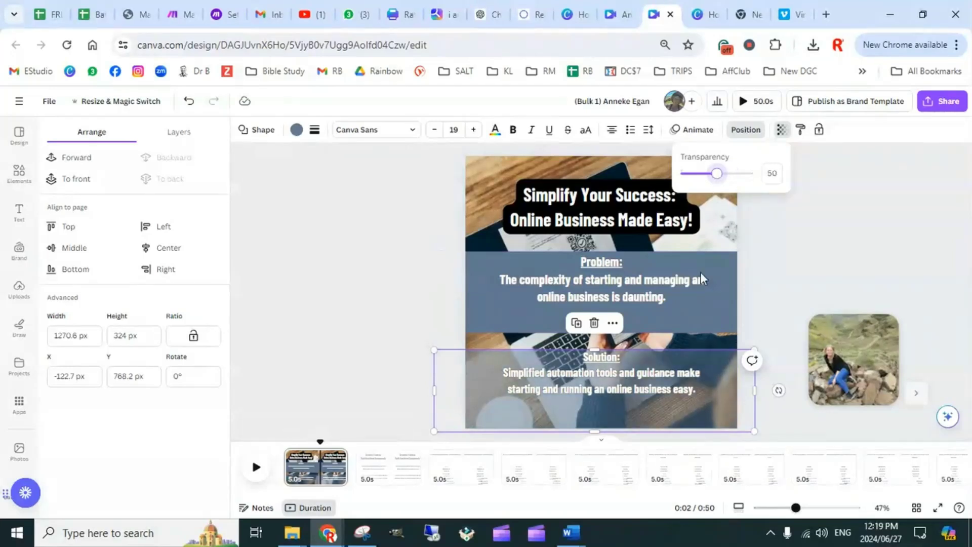
click(720, 317)
click(786, 132)
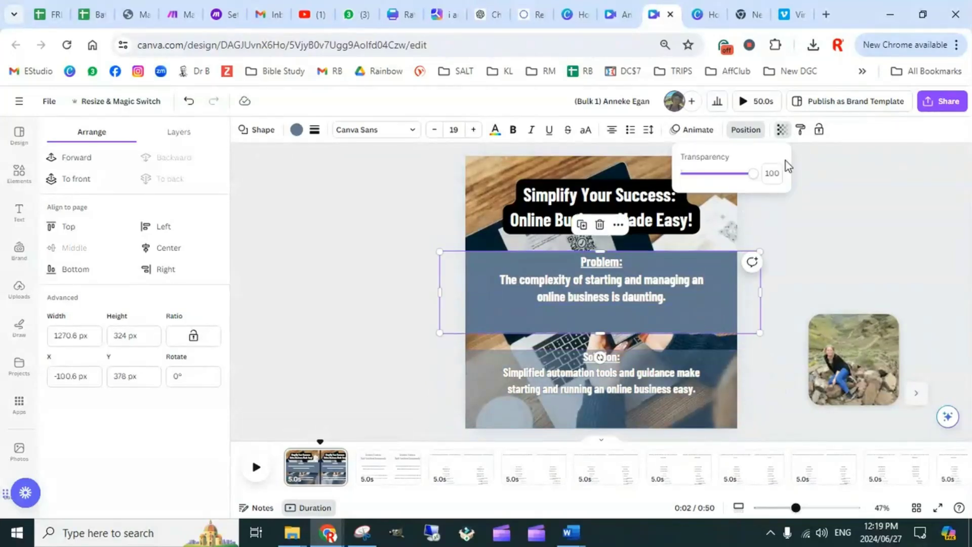
drag(753, 181, 709, 194)
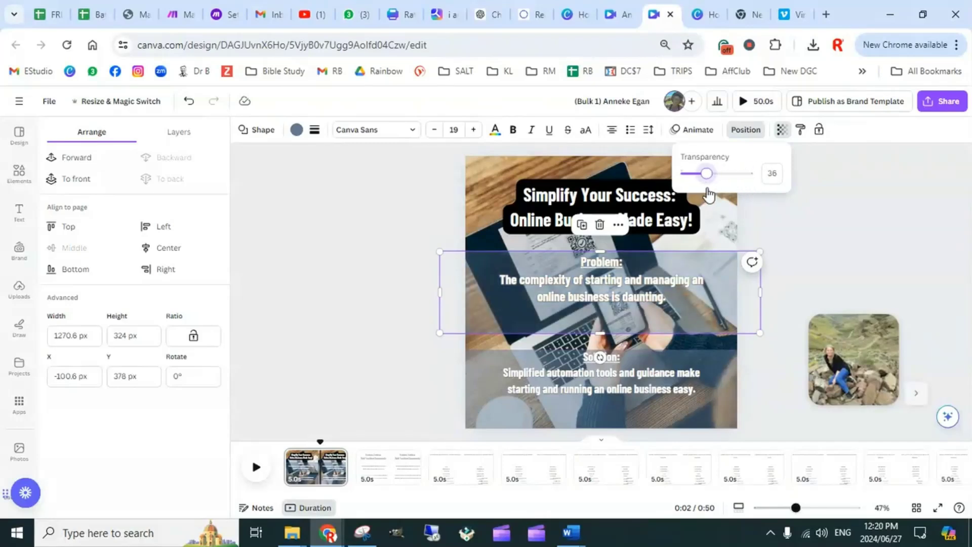
click(843, 266)
Move the problem and solution texts down slightly within their bands, with the solution text at about Y 813 px
drag(645, 290, 647, 300)
click(650, 369)
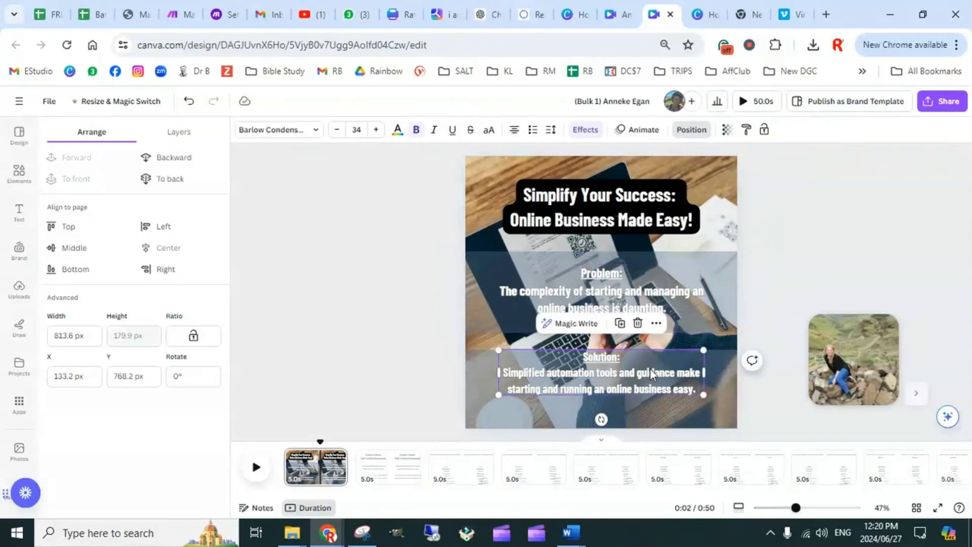
drag(650, 368, 649, 379)
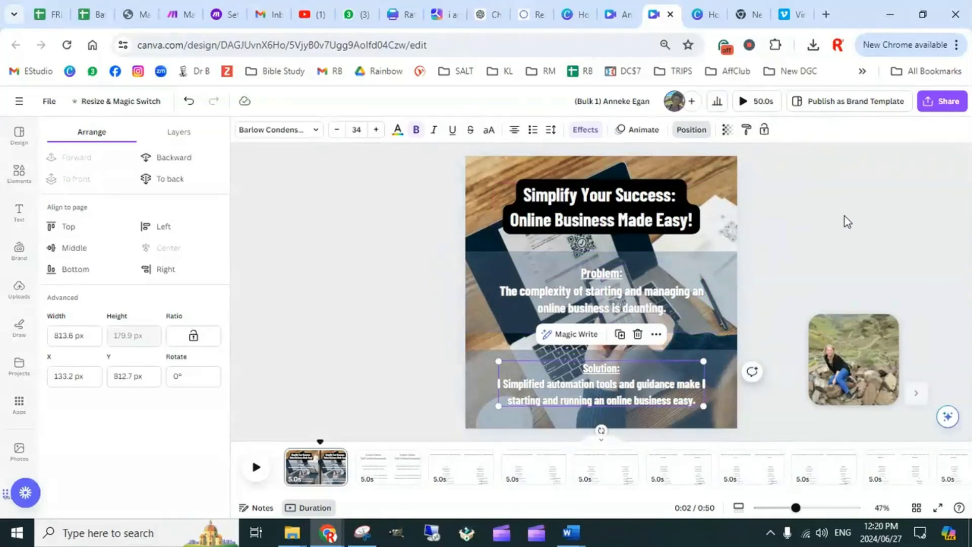
Enlarge the title text block slightly from both upper corners so it spans more of the page width
click(649, 221)
click(683, 130)
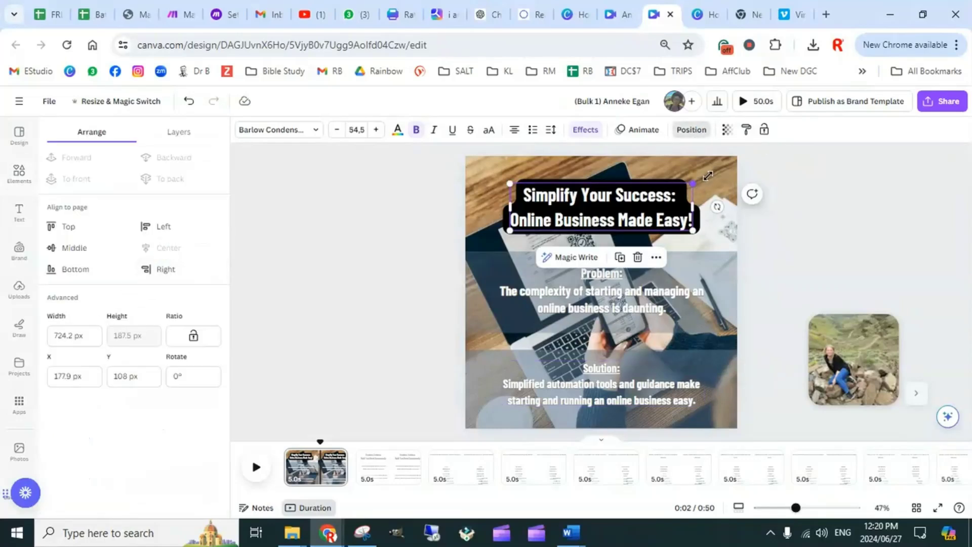
drag(693, 183, 709, 179)
drag(510, 179, 492, 174)
click(845, 251)
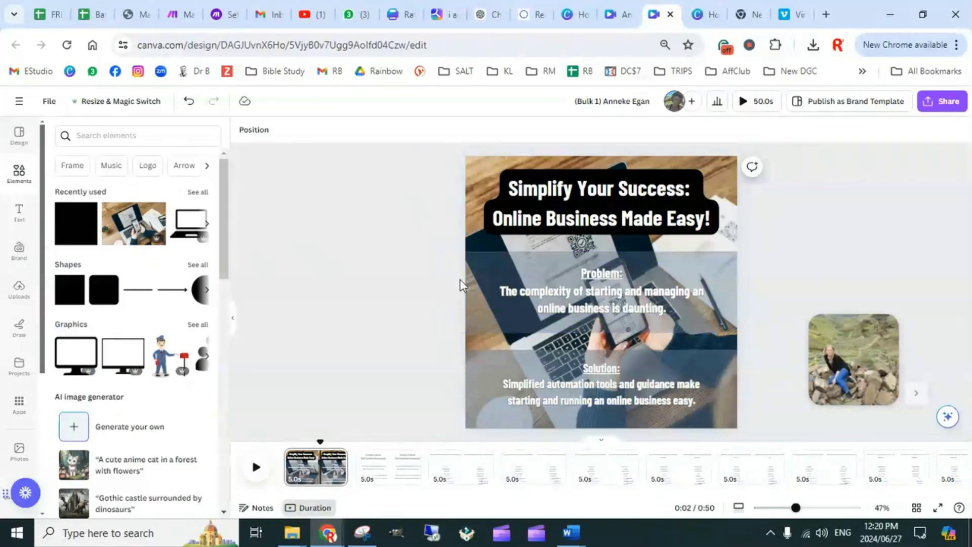
Recolour the problem and solution bands with the brown photo colour #a47c55
click(478, 286)
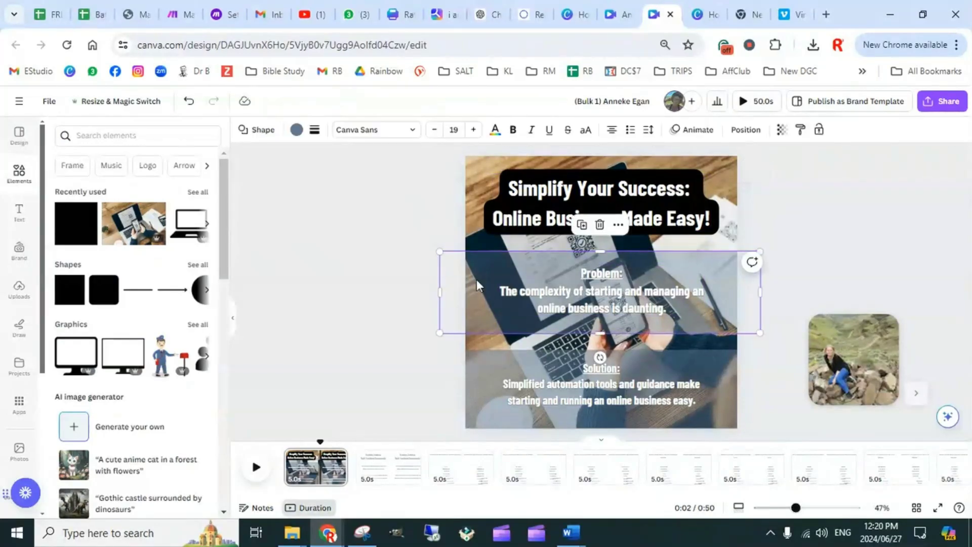
click(296, 130)
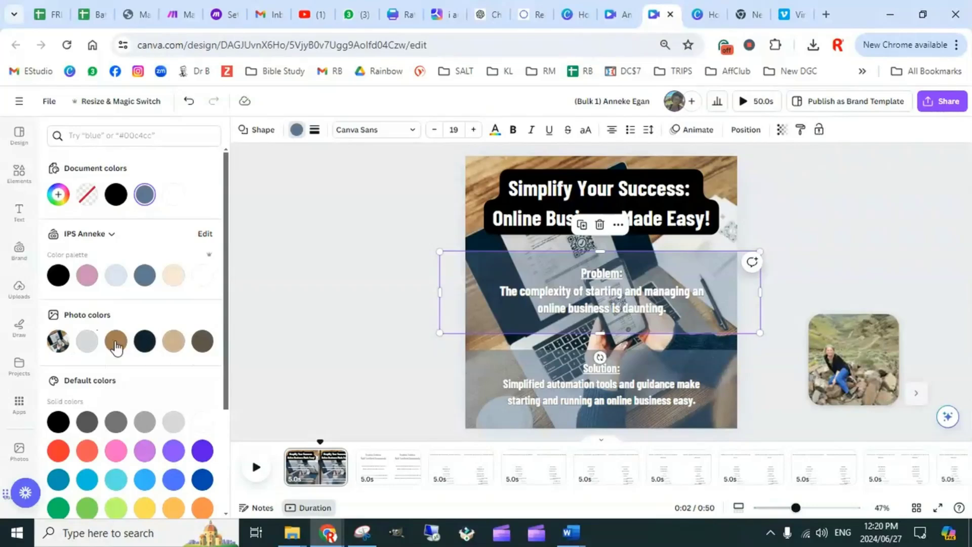
click(118, 342)
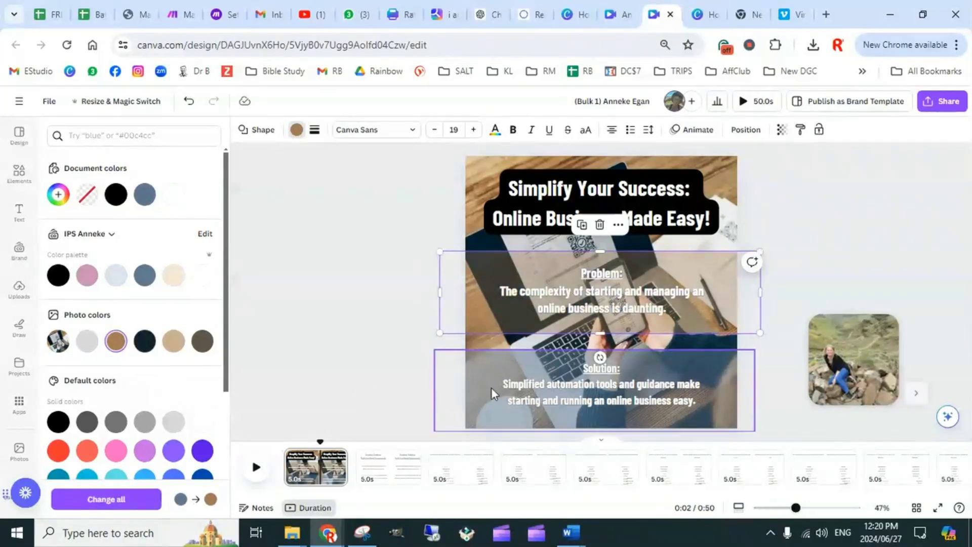
click(467, 379)
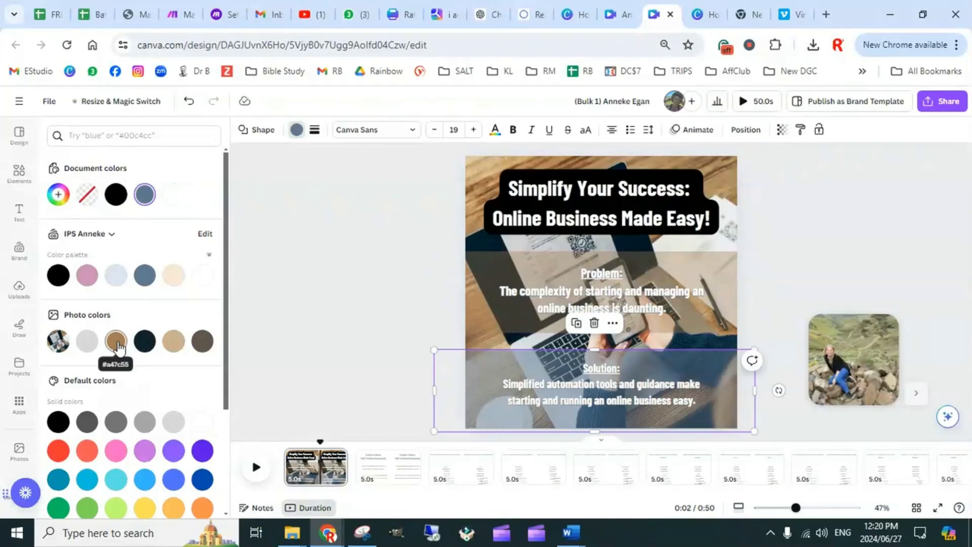
click(116, 341)
key(Escape)
click(817, 268)
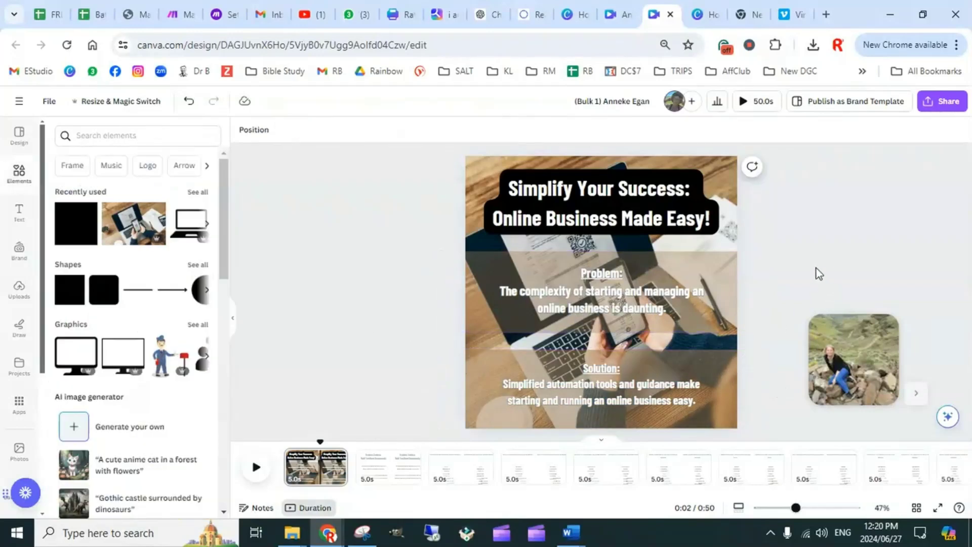
Change the problem and solution texts to black from the brand colour palette
click(604, 296)
click(404, 136)
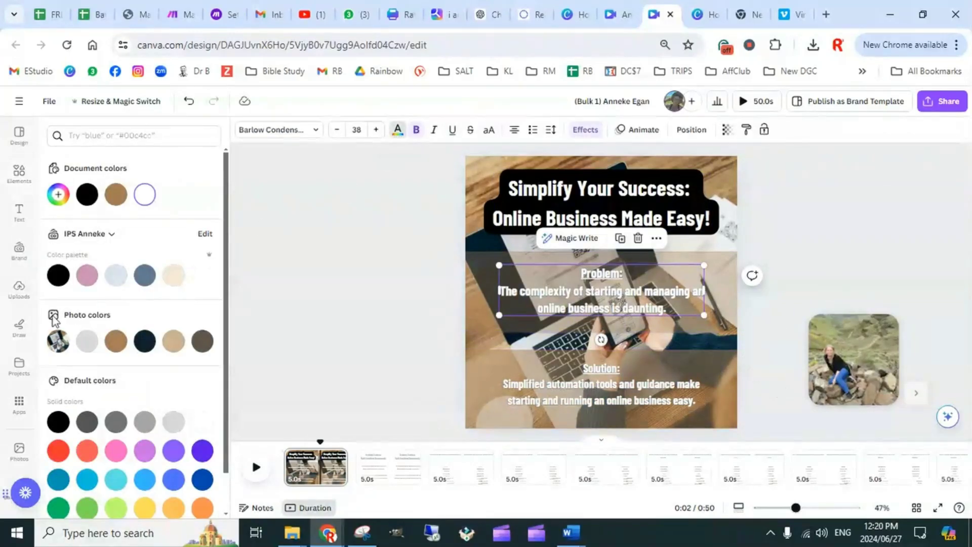
click(58, 275)
click(610, 380)
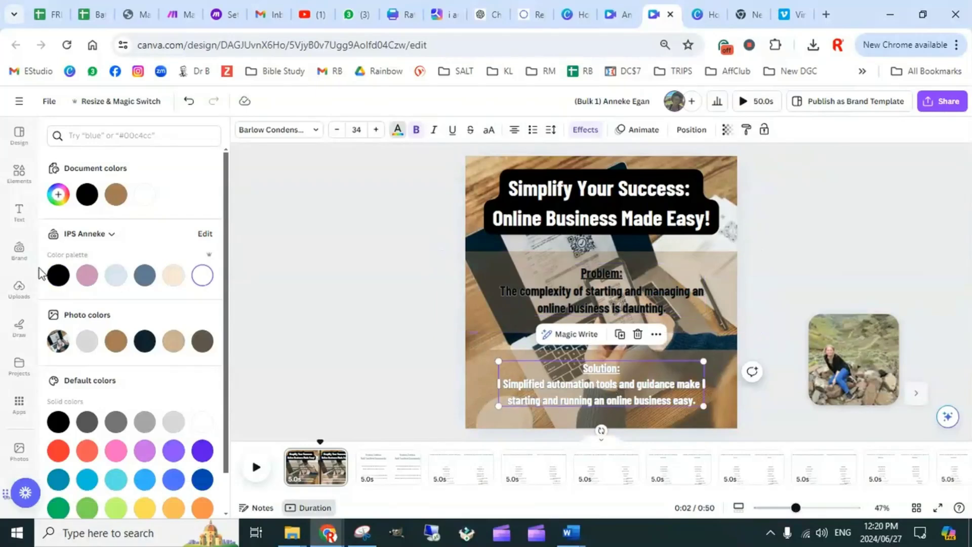
click(58, 275)
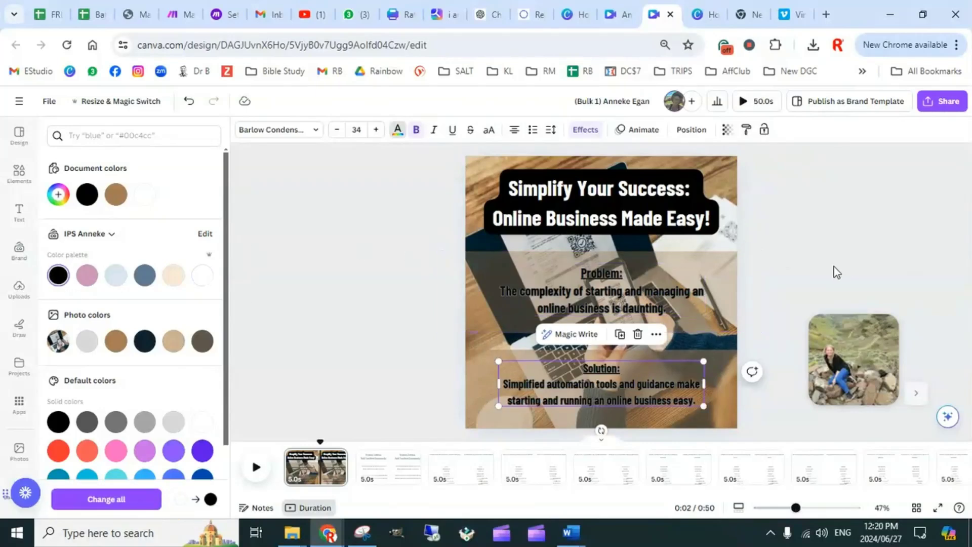
Set the outline effect colour of the solution text to the light blue from the brand colour palette
click(586, 130)
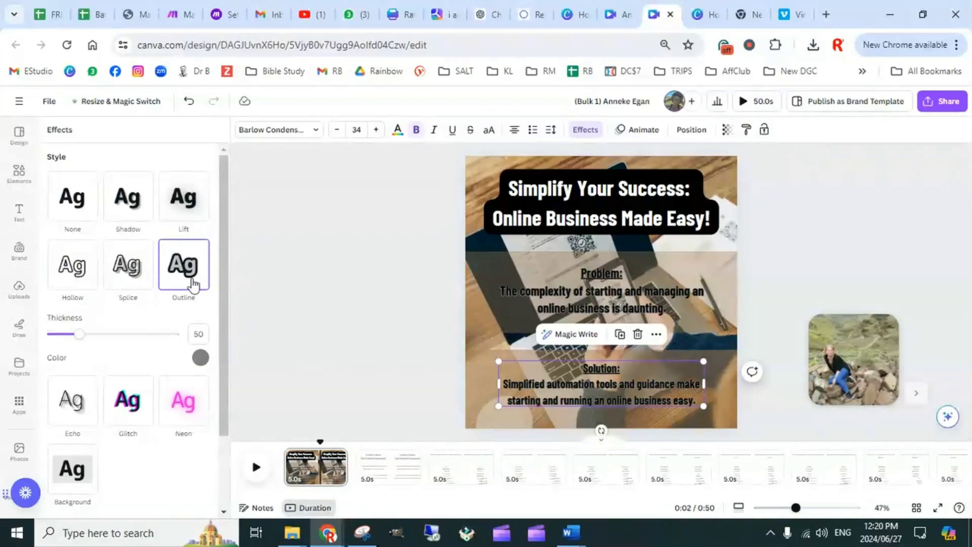
click(201, 358)
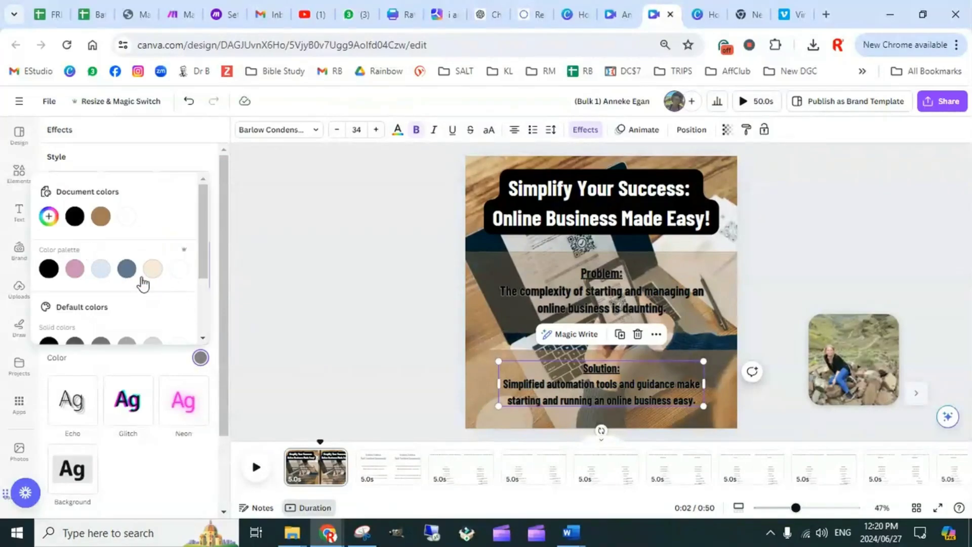
click(178, 270)
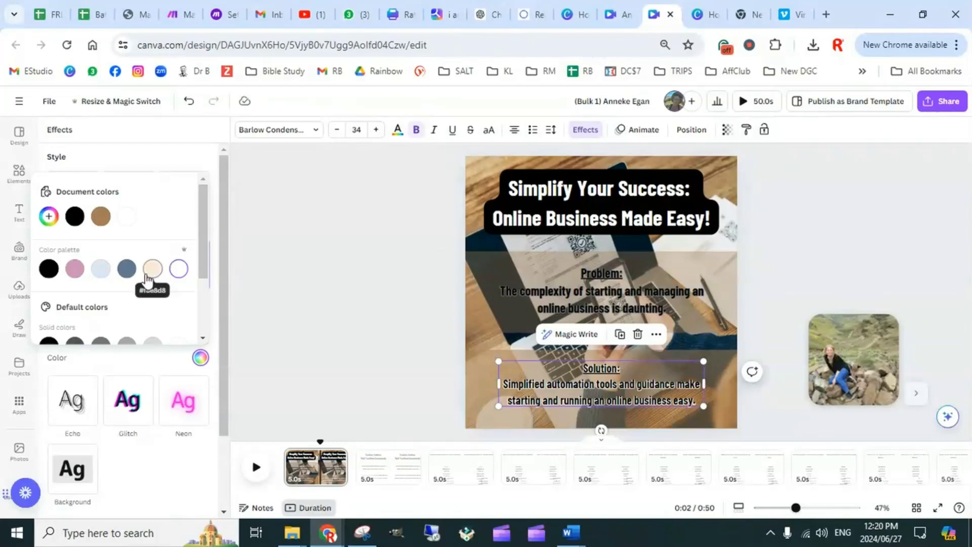
click(101, 274)
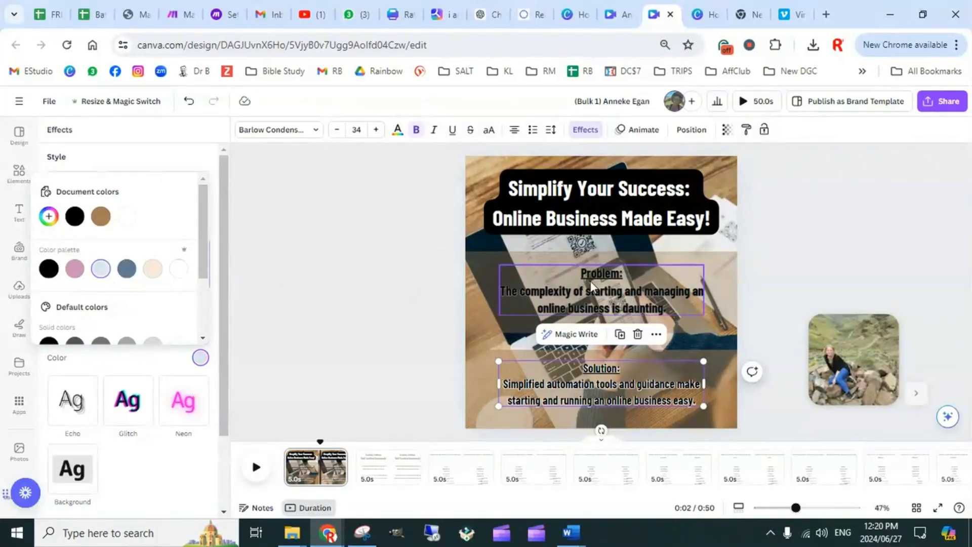
Copy the solution text's style onto the problem text
click(746, 134)
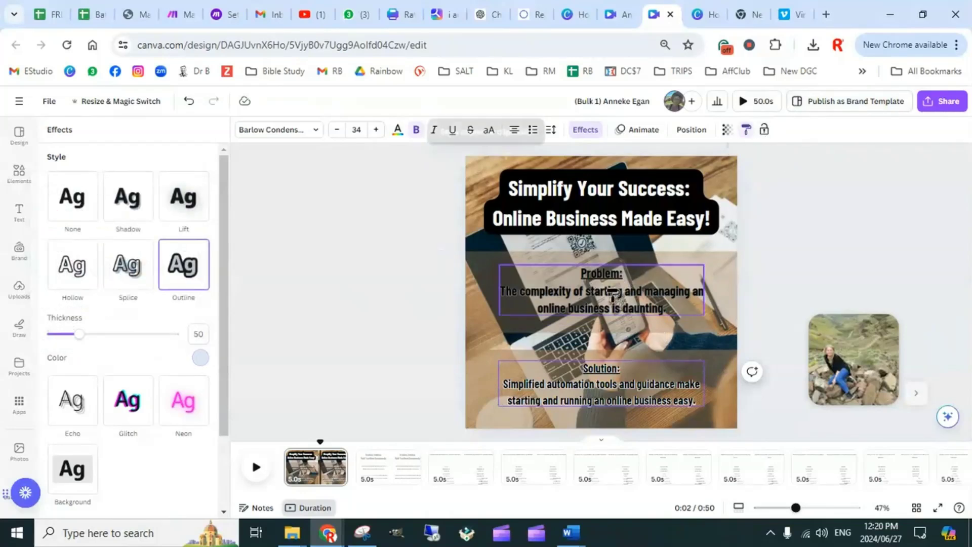
click(678, 293)
click(841, 243)
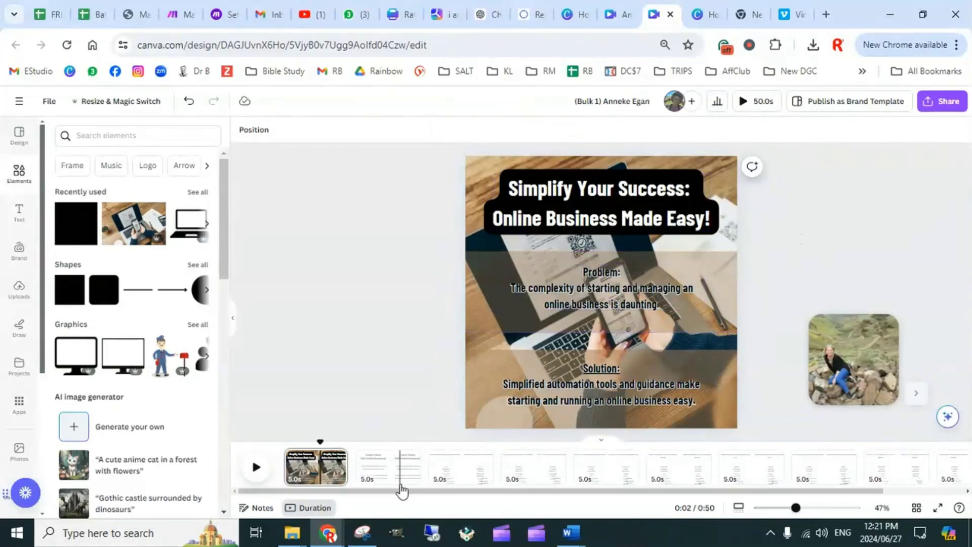
Go to page 2 and search the elements library for "faceless social media business"
click(379, 471)
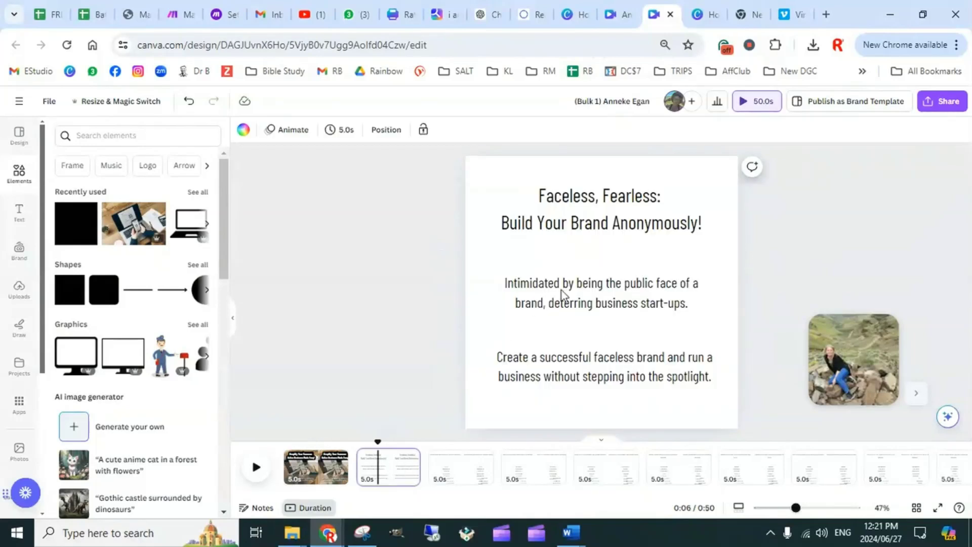
click(21, 173)
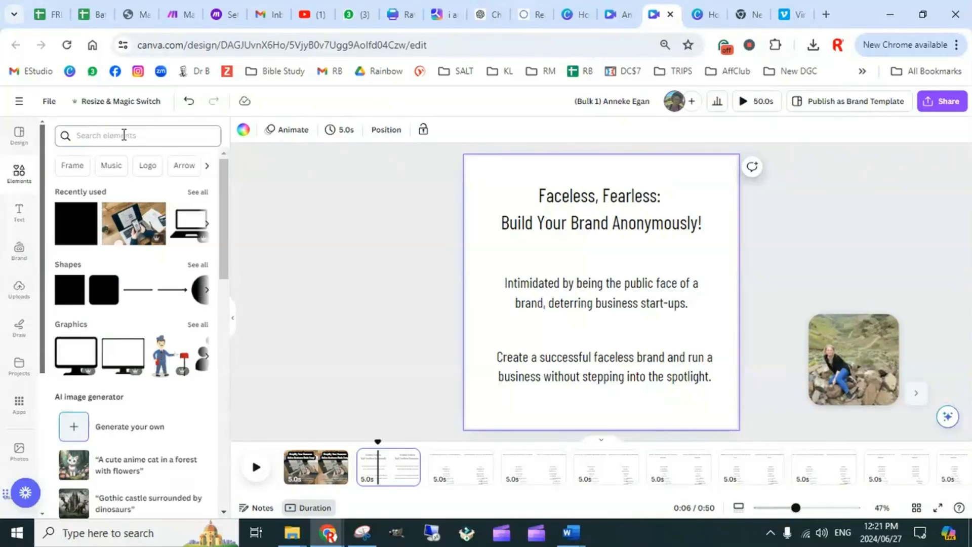
click(145, 136)
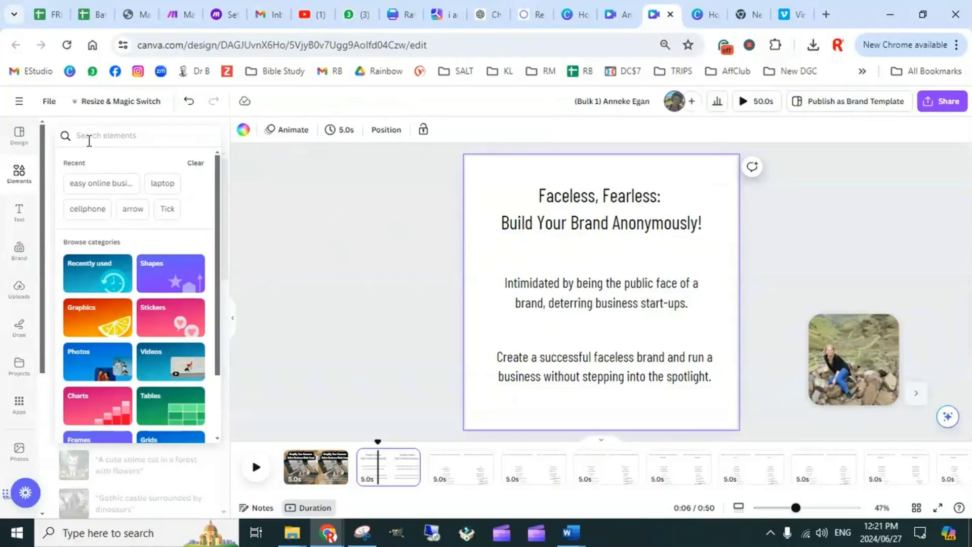
text(faceles)
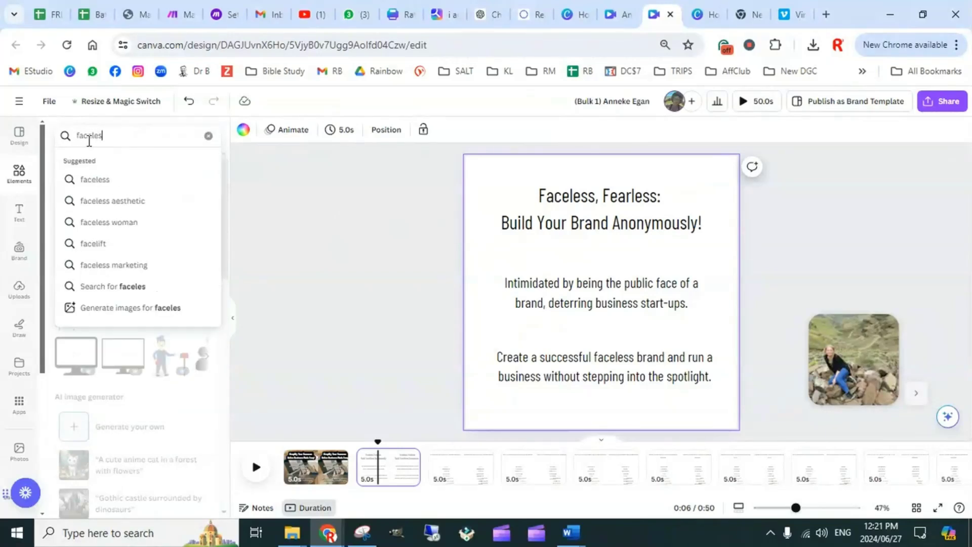
text(s socia)
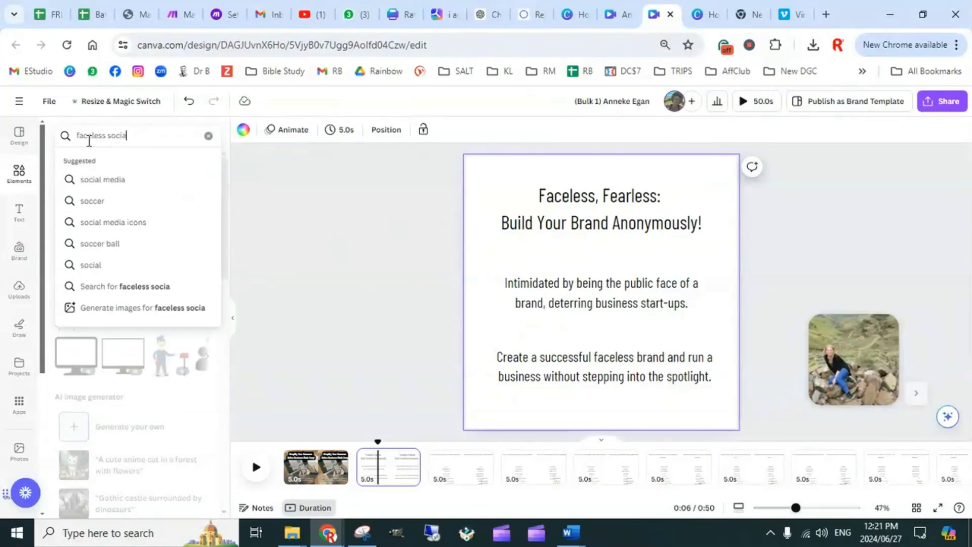
text(l media business)
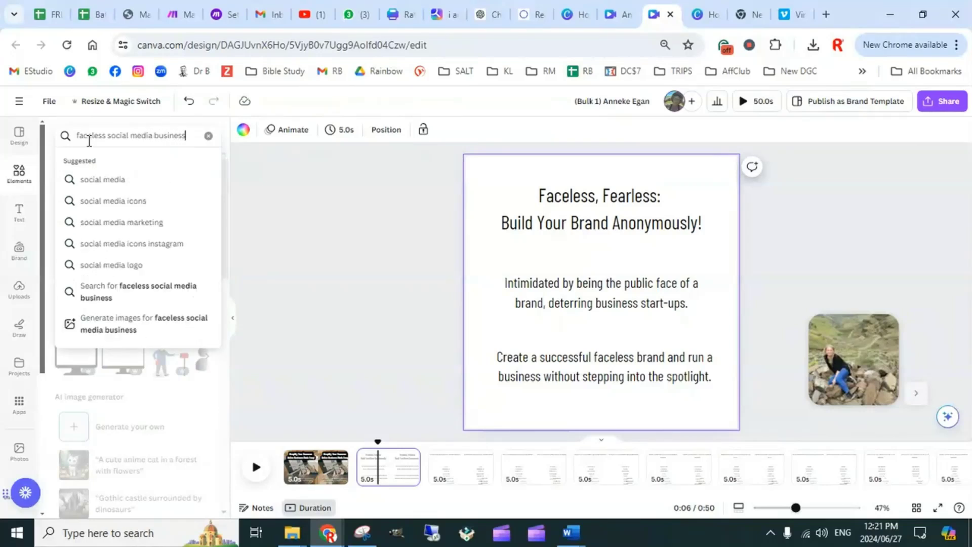
key(Return)
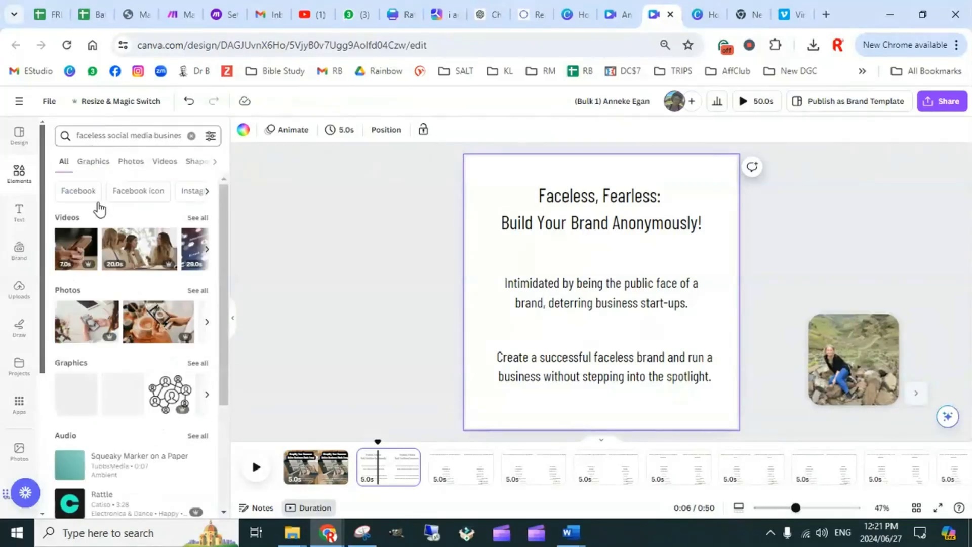
Add the 13-second video of hands scrolling a phone to page 2 and set it as the page background
click(199, 218)
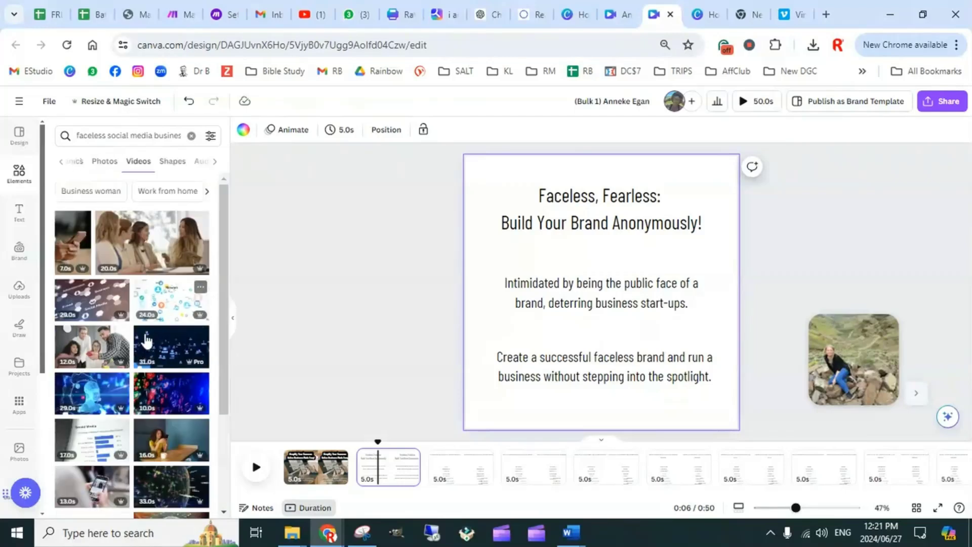
scroll(177, 354, down, 5)
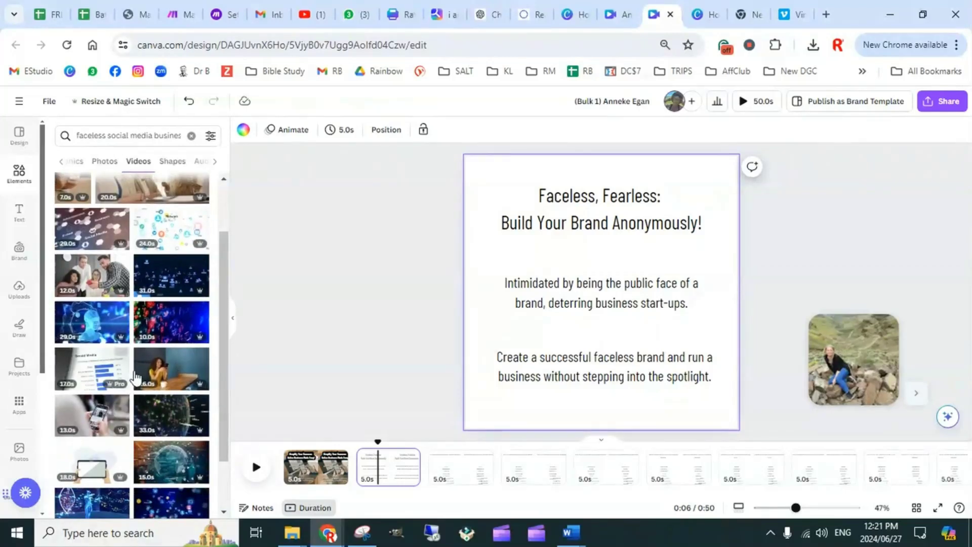
scroll(161, 396, down, 1)
scroll(161, 396, down, 3)
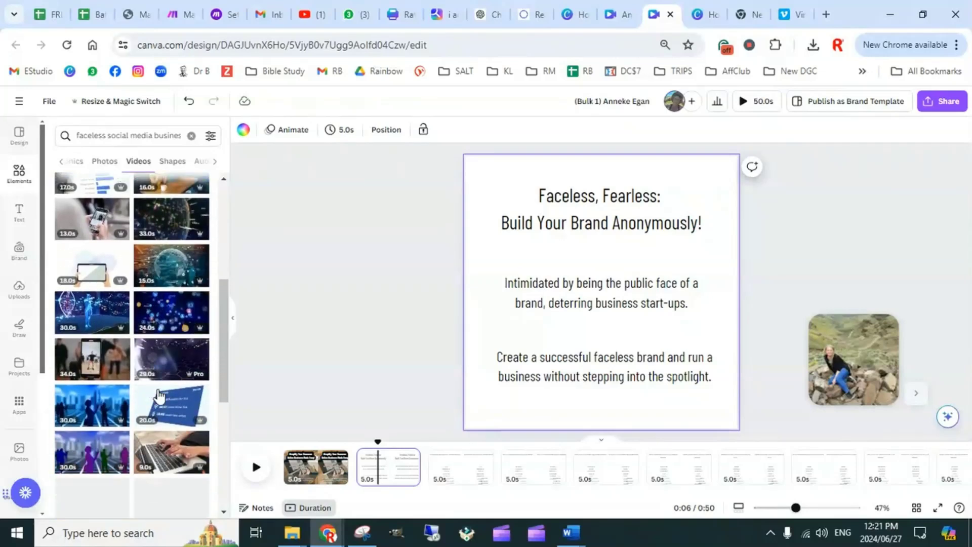
click(102, 277)
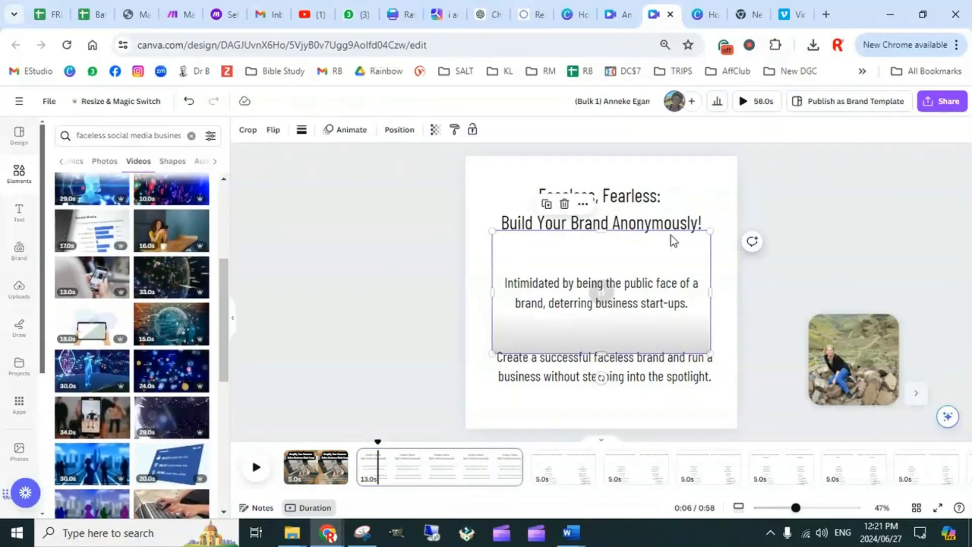
right_click(688, 252)
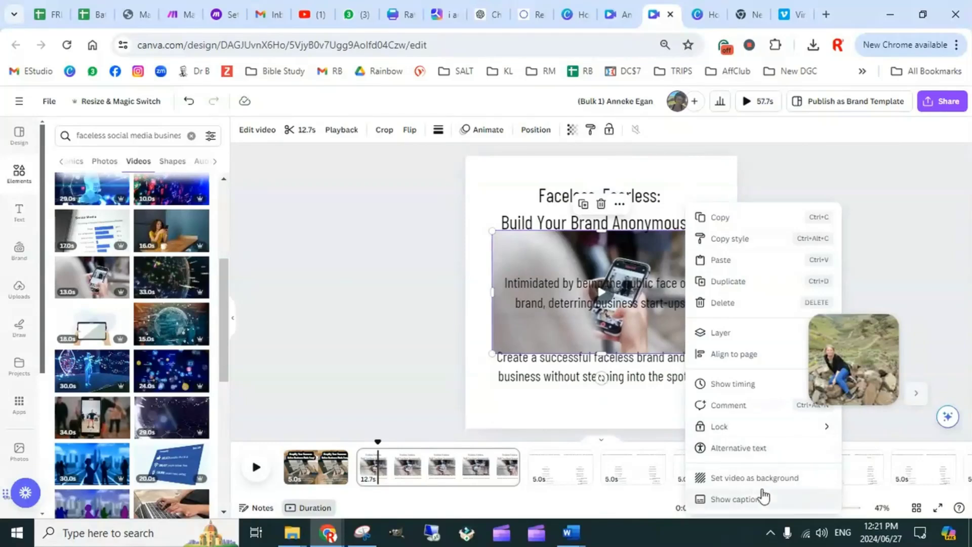
click(751, 478)
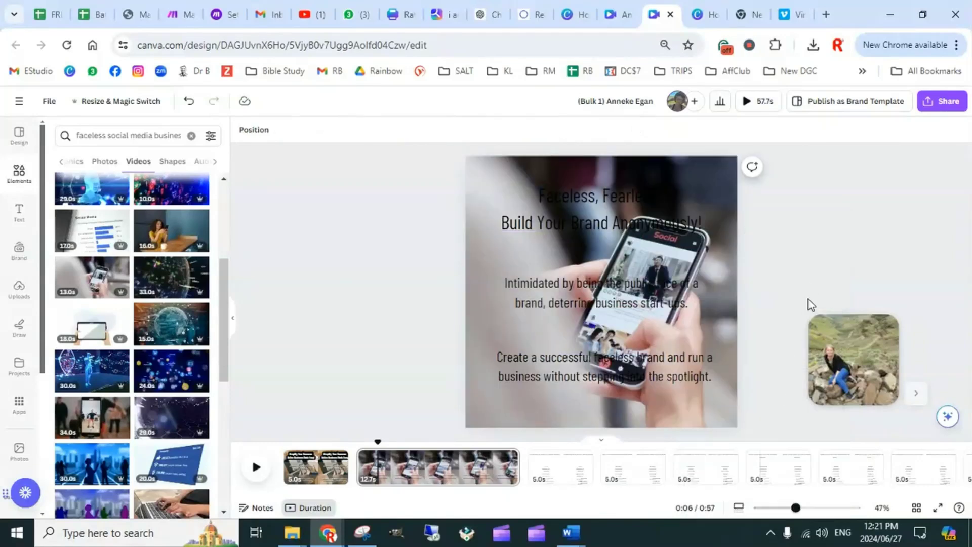
Review the title, problem and solution texts on page 2 and compare the page with page 1
click(601, 212)
click(571, 291)
click(555, 371)
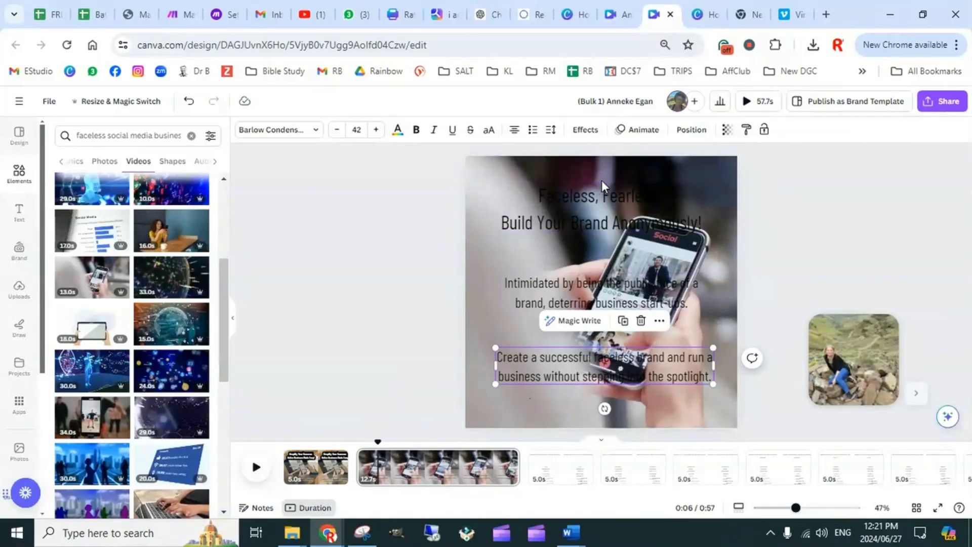
click(545, 295)
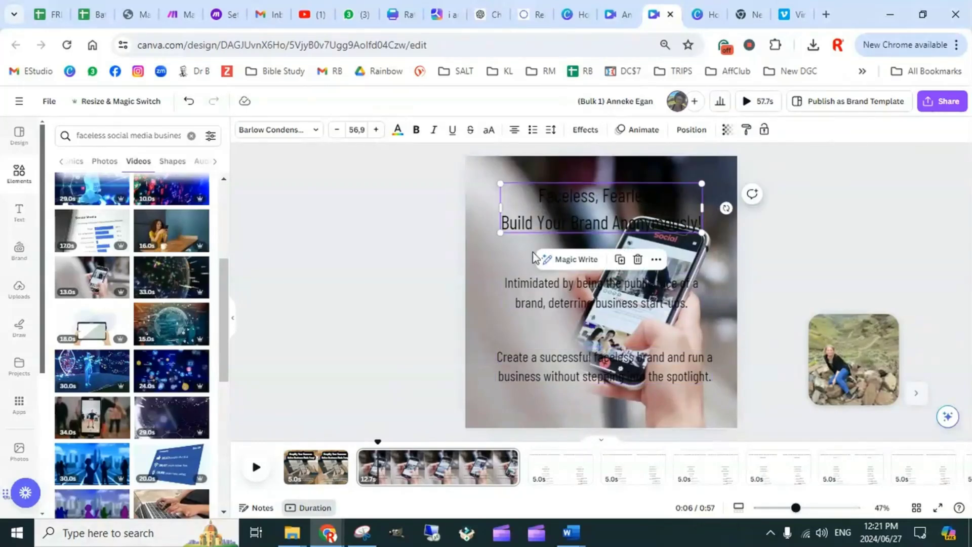
click(570, 370)
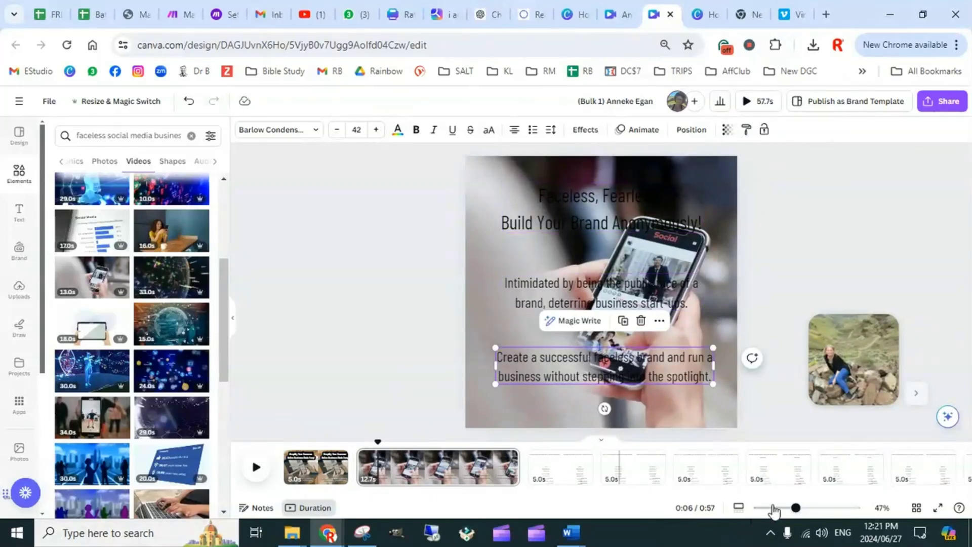
mouse_move(503, 490)
mouse_down()
mouse_move(538, 499)
mouse_move(700, 493)
mouse_move(512, 496)
mouse_up()
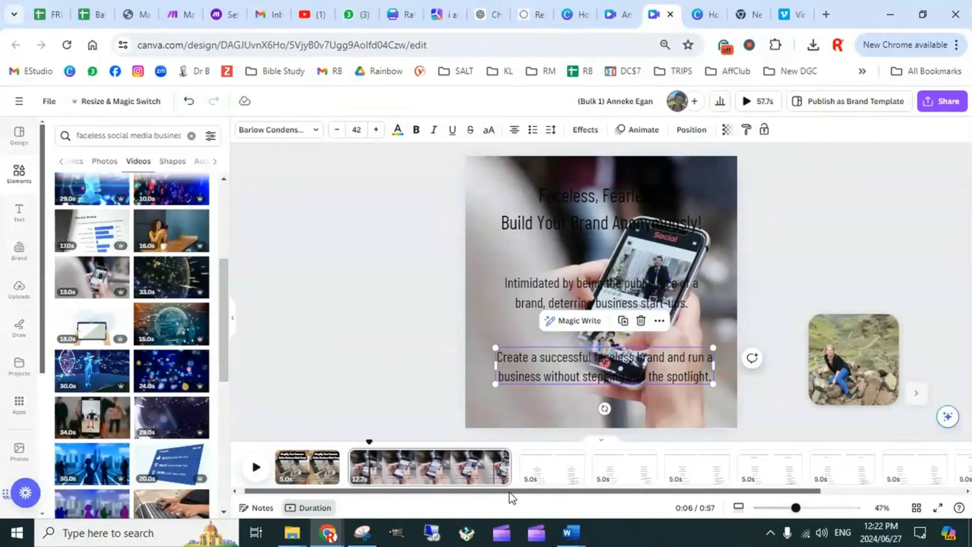
click(310, 463)
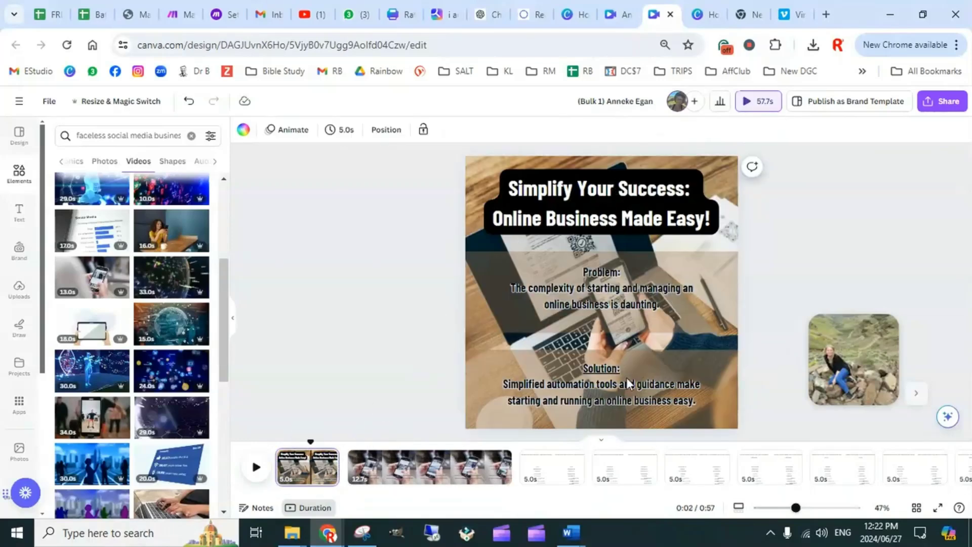
click(416, 466)
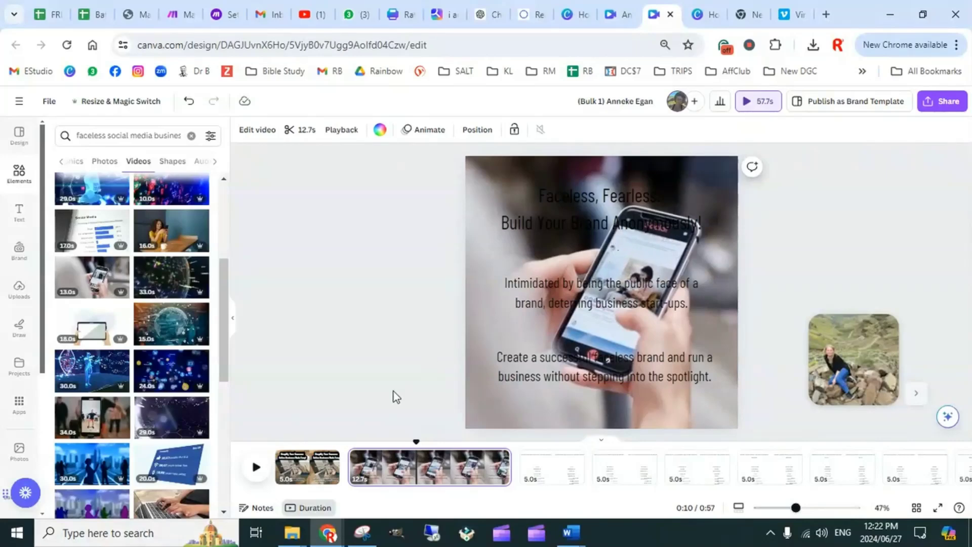
click(310, 467)
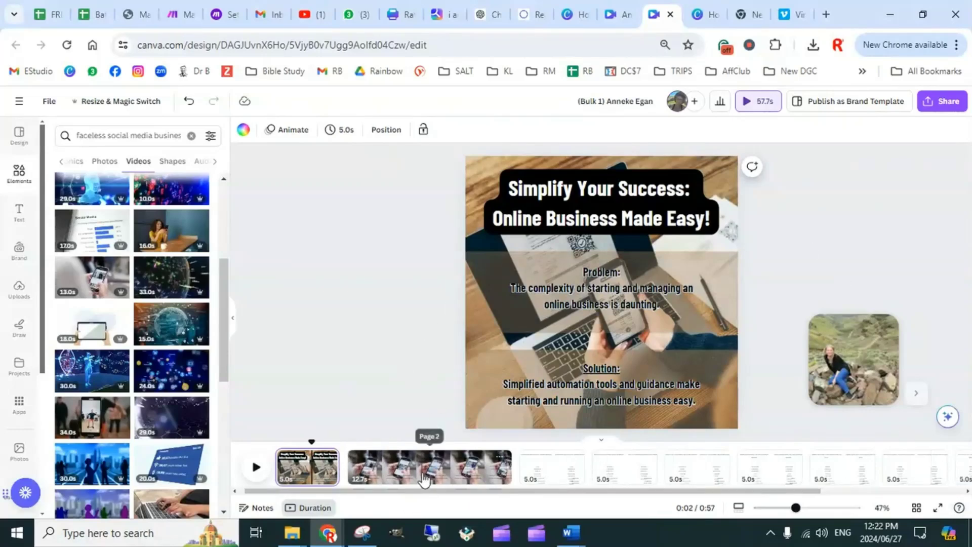
click(421, 468)
click(319, 470)
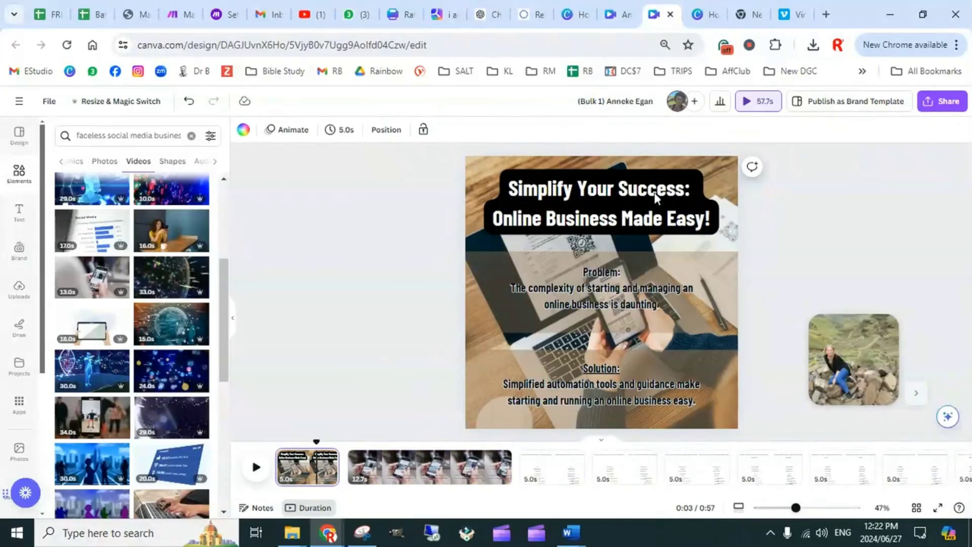
Close both Facebook Video designs and create a blank Instagram Reel design
click(669, 15)
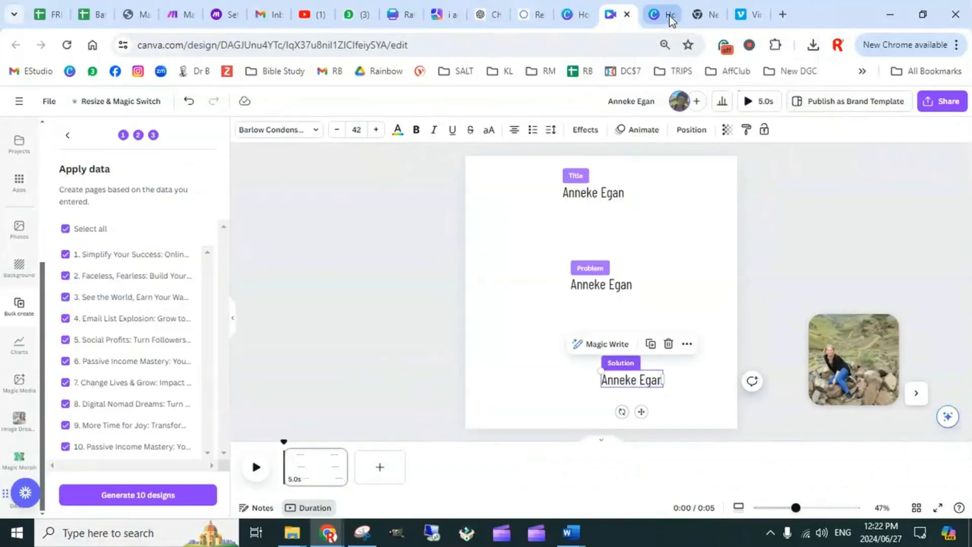
click(628, 15)
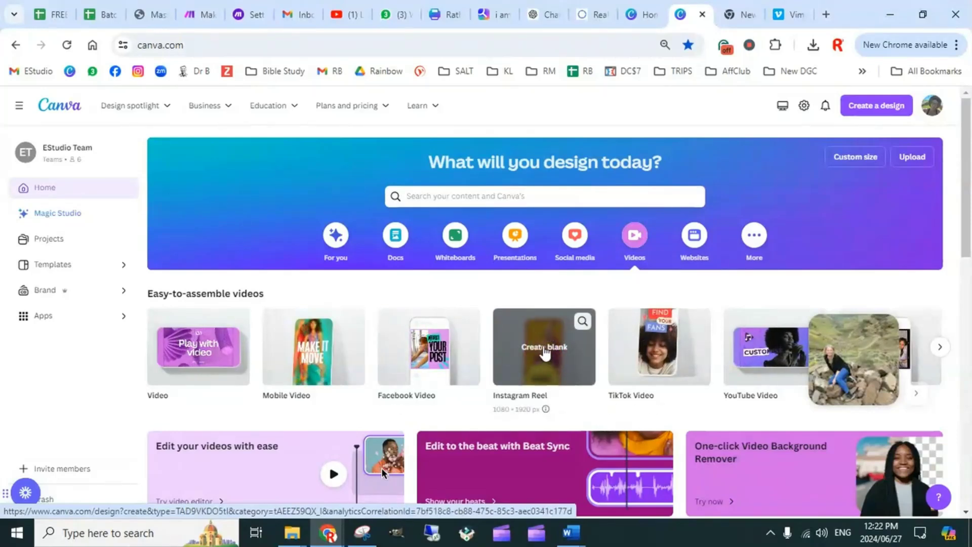
click(545, 350)
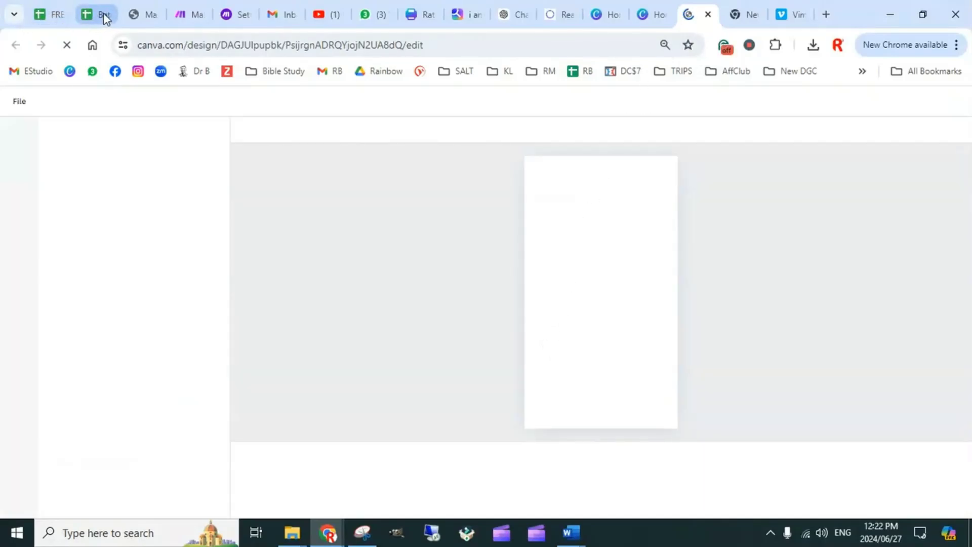
Review the Powerful Summary column in the Batch Content Prompts spreadsheet, select the text of cell E8, and return to the blank reel in Canva
click(103, 15)
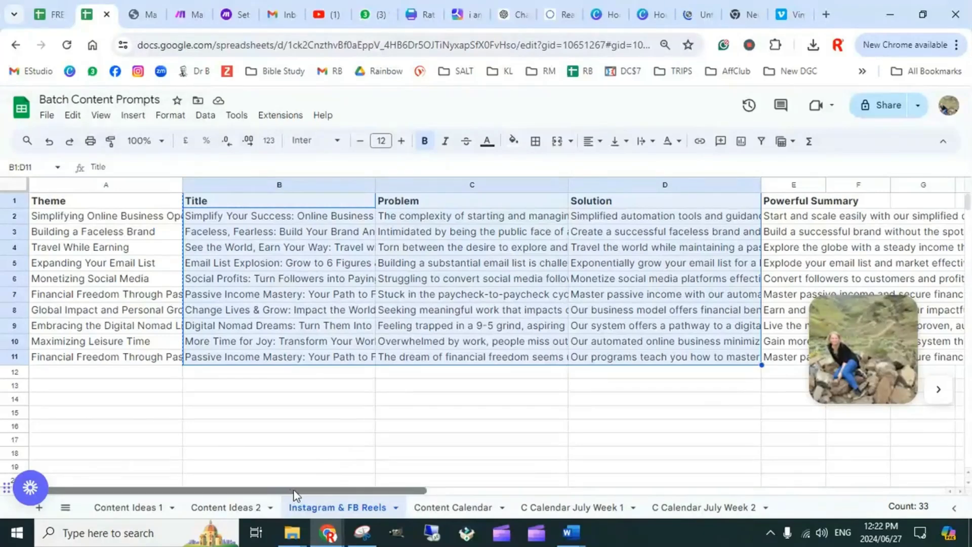
drag(288, 494, 444, 474)
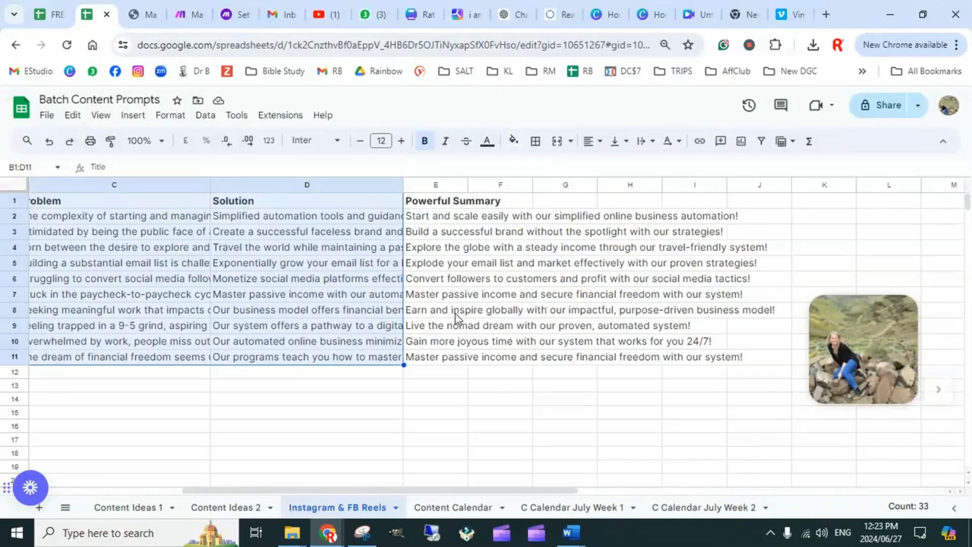
key(ctrl+c)
click(416, 313)
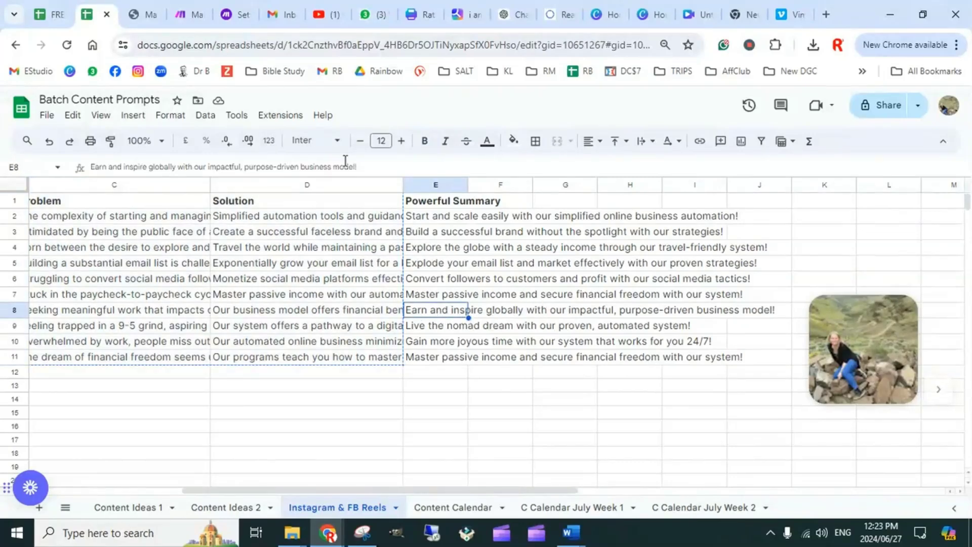
triple_click(338, 171)
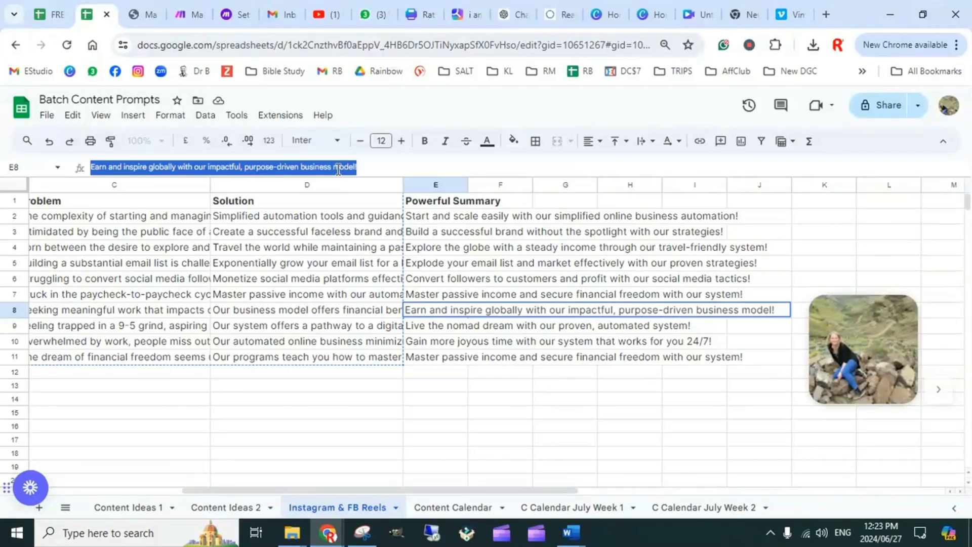
click(700, 16)
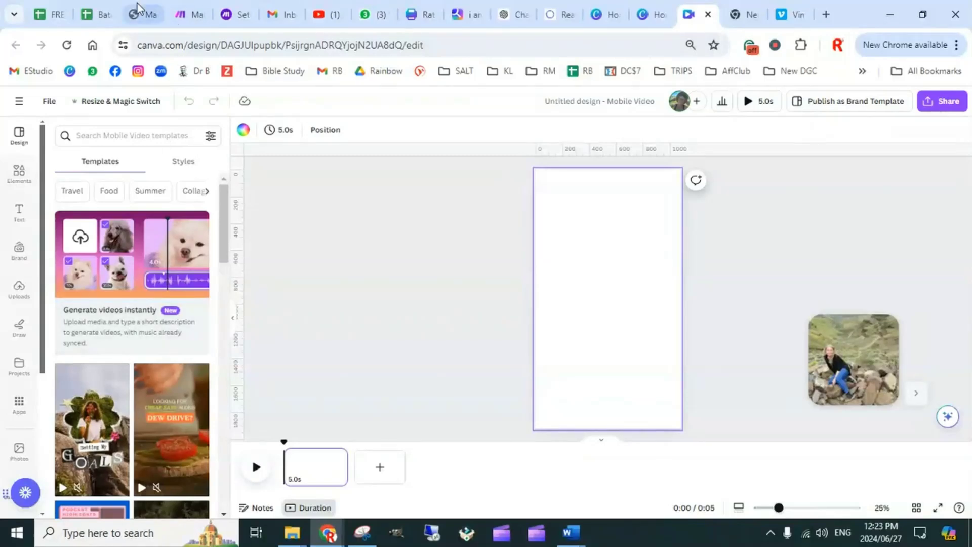
Recheck the cell E8 summary in the Batch Content Prompts spreadsheet and open the Magic Design video generator for the blank reel in Canva
click(100, 16)
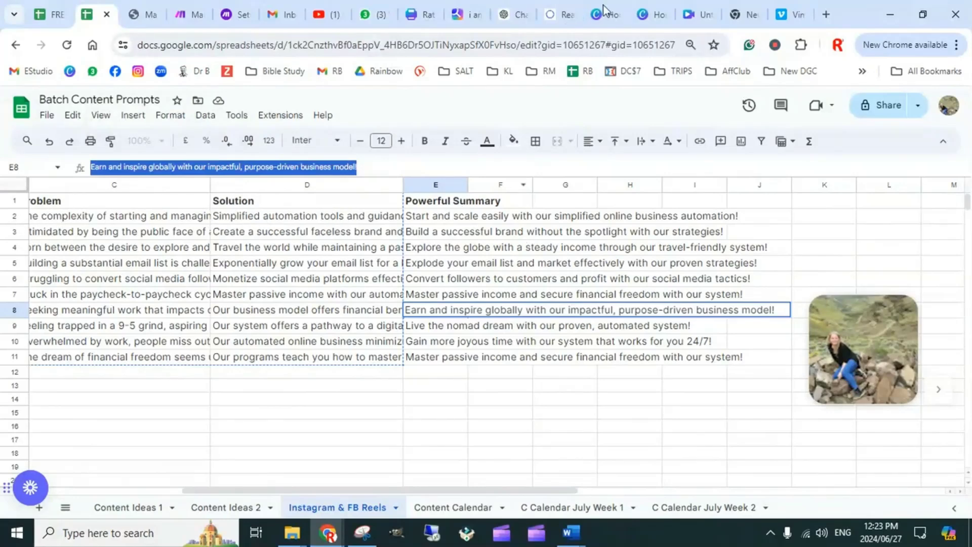
click(693, 15)
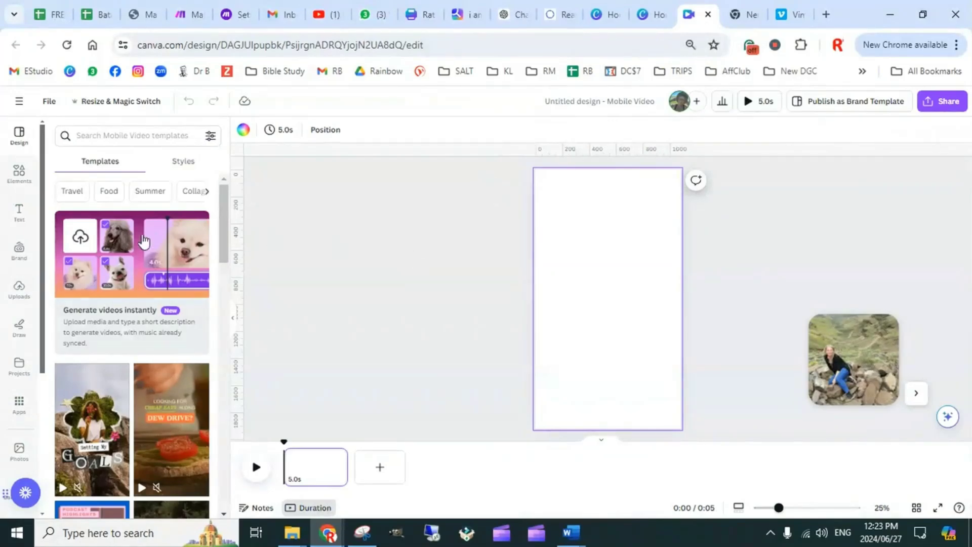
click(151, 255)
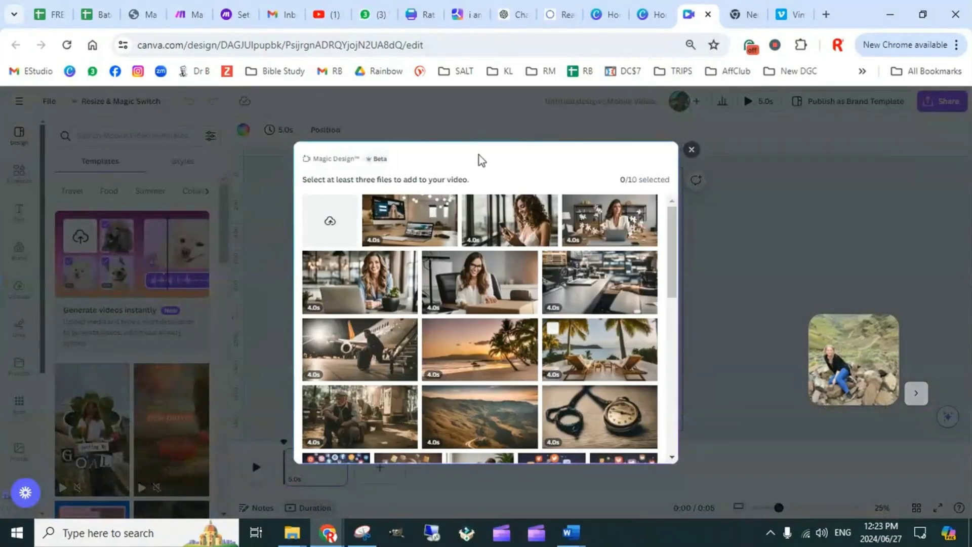
click(98, 14)
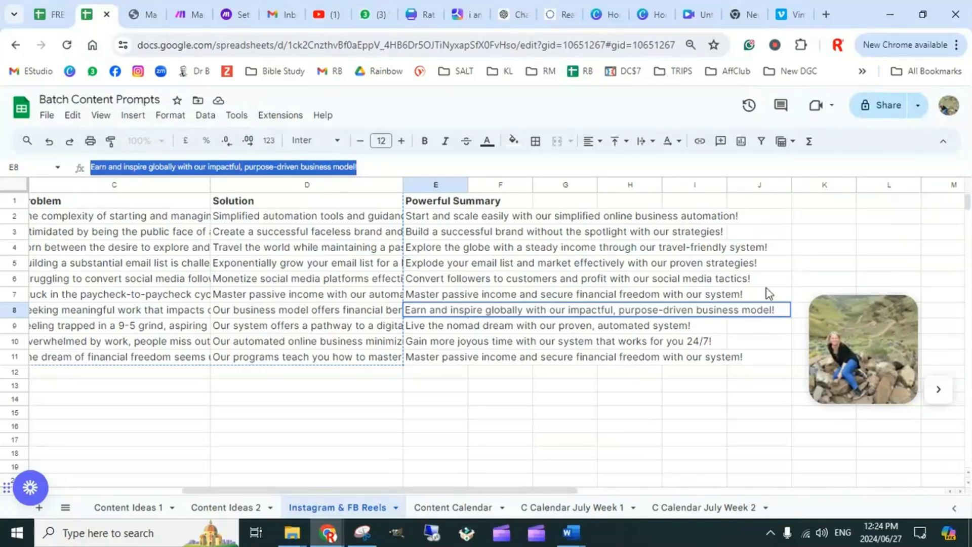
click(699, 16)
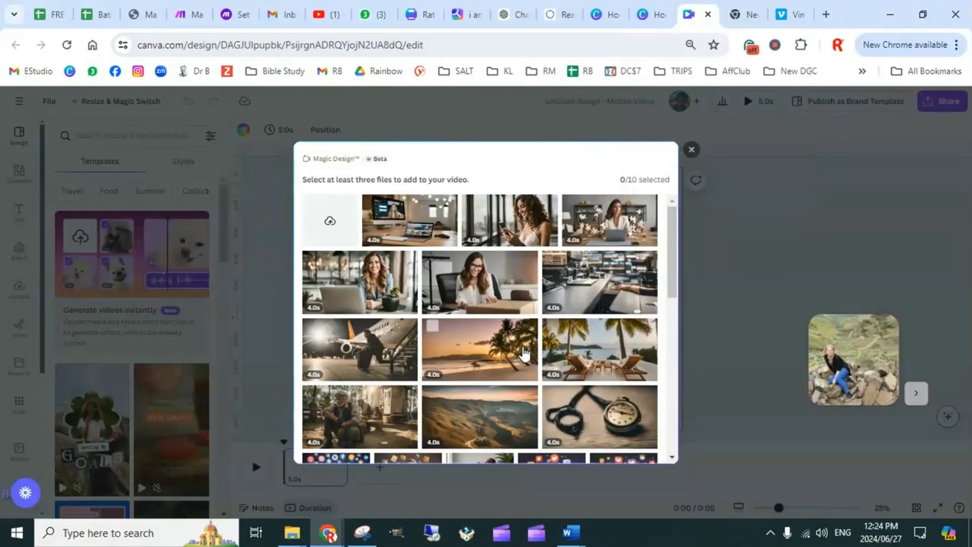
Choose the photos of the laptop worker against a city skyline and the woman with a laptop at an outdoor table for the generated video
scroll(524, 355, down, 2)
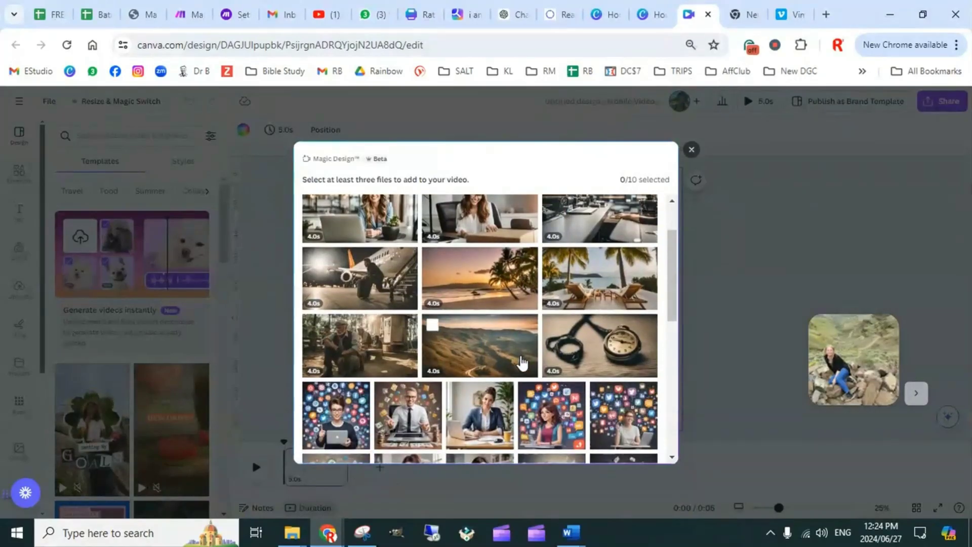
scroll(522, 359, down, 5)
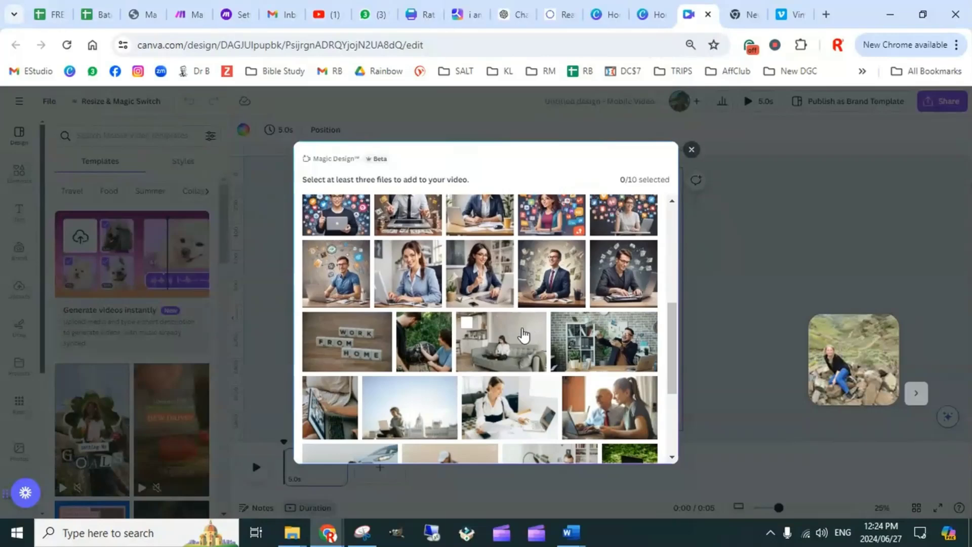
scroll(524, 335, down, 2)
scroll(524, 335, down, 2)
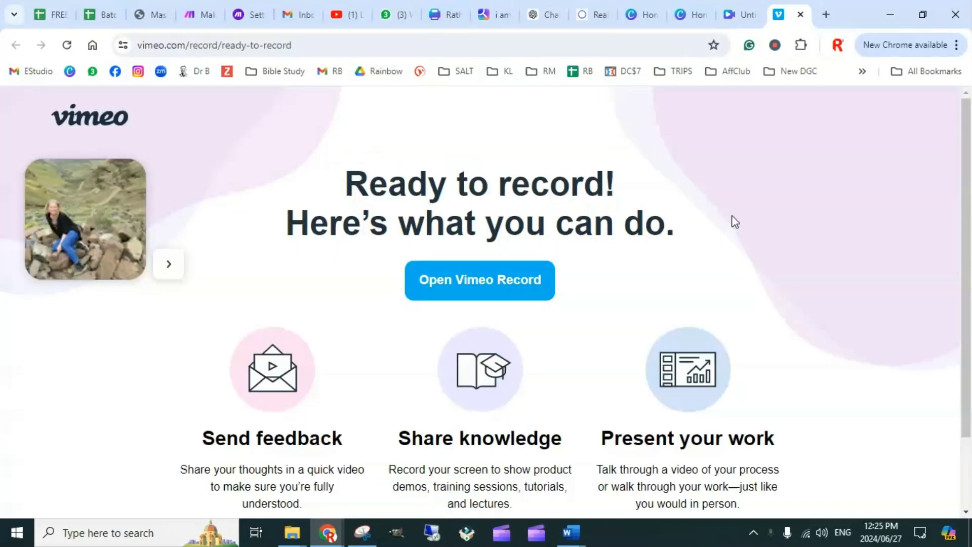
click(739, 15)
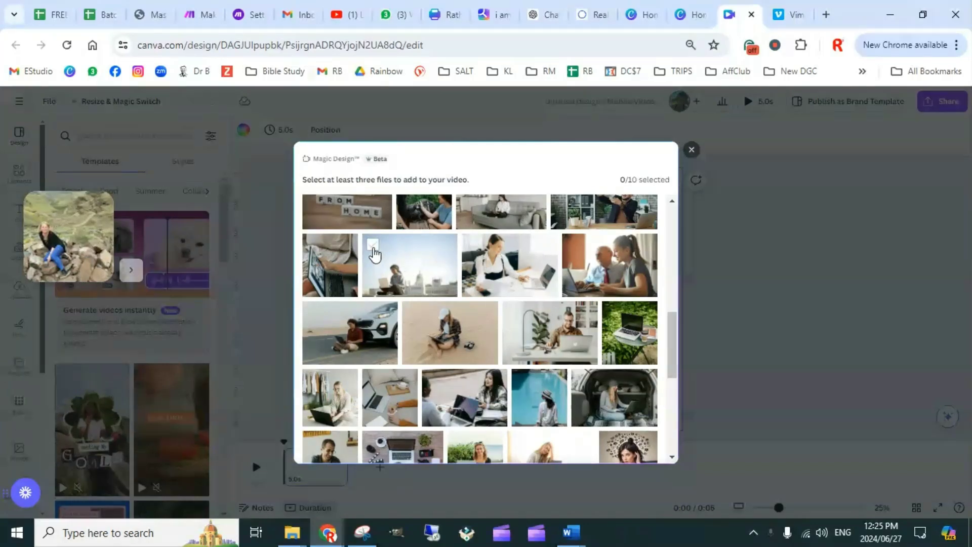
click(389, 292)
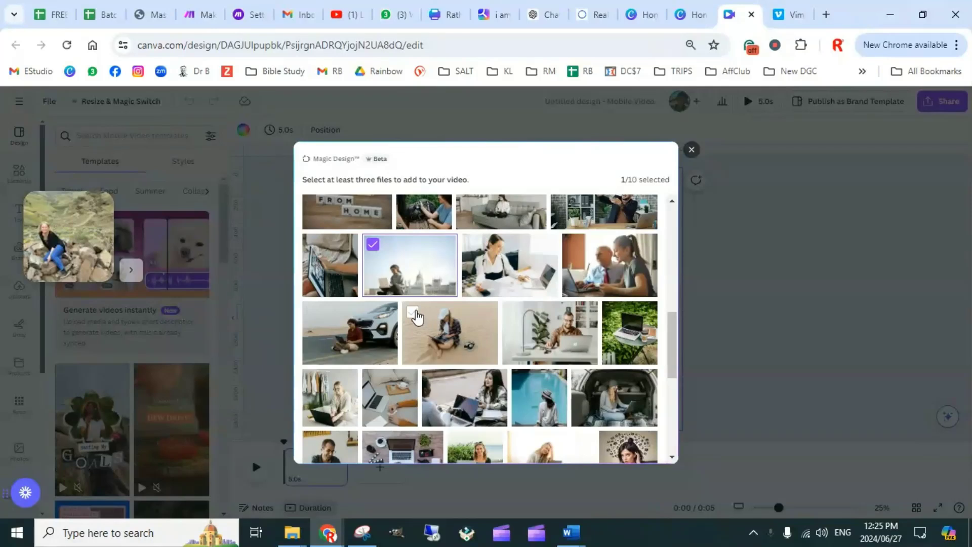
scroll(552, 329, down, 2)
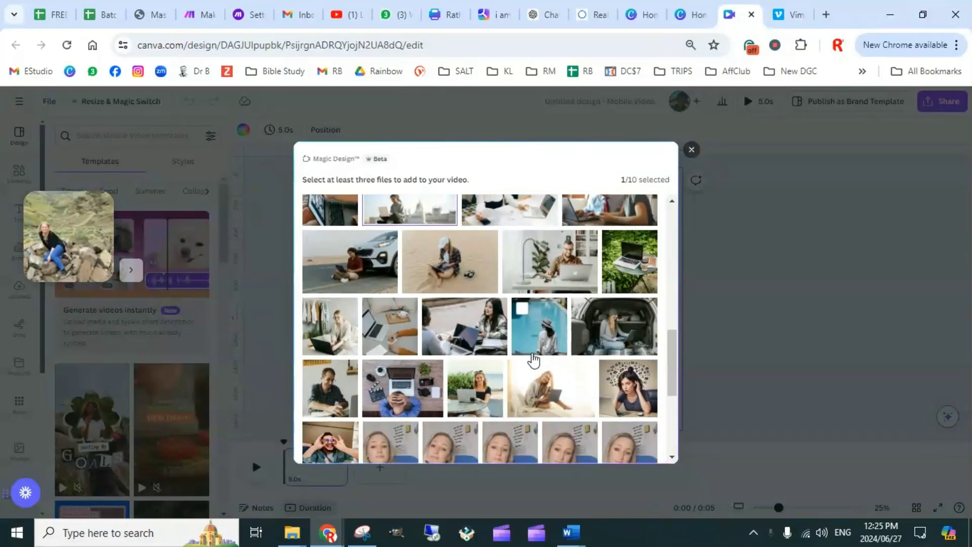
scroll(577, 358, down, 2)
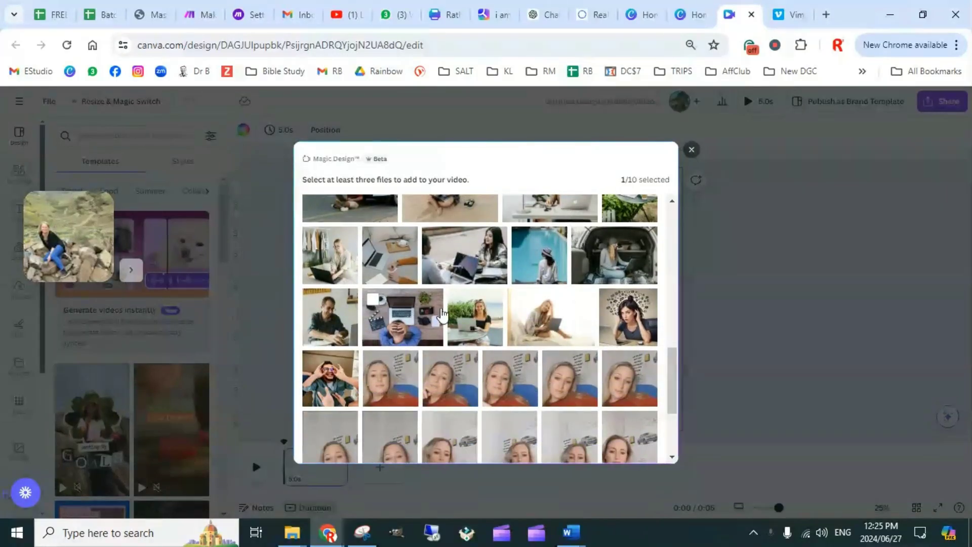
click(465, 311)
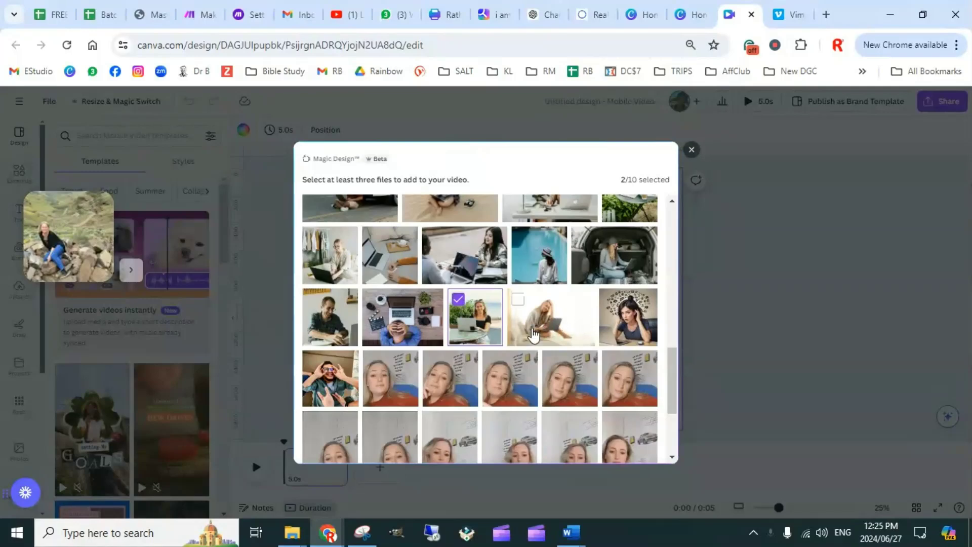
Add the Work From Home letter tiles photo and the image of the smiling woman in a light blue shirt to the media selection
scroll(494, 347, down, 1)
scroll(491, 355, up, 4)
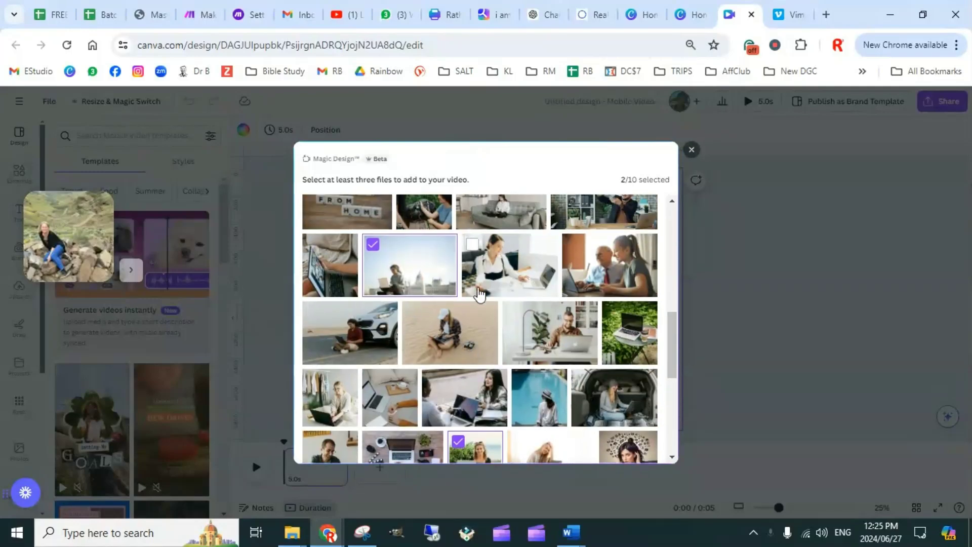
scroll(418, 332, up, 2)
scroll(324, 327, up, 2)
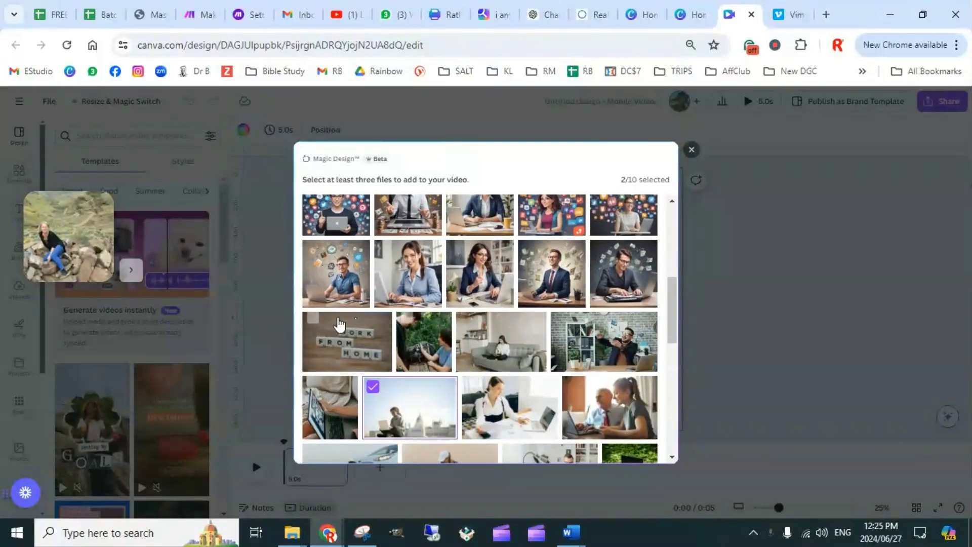
click(313, 324)
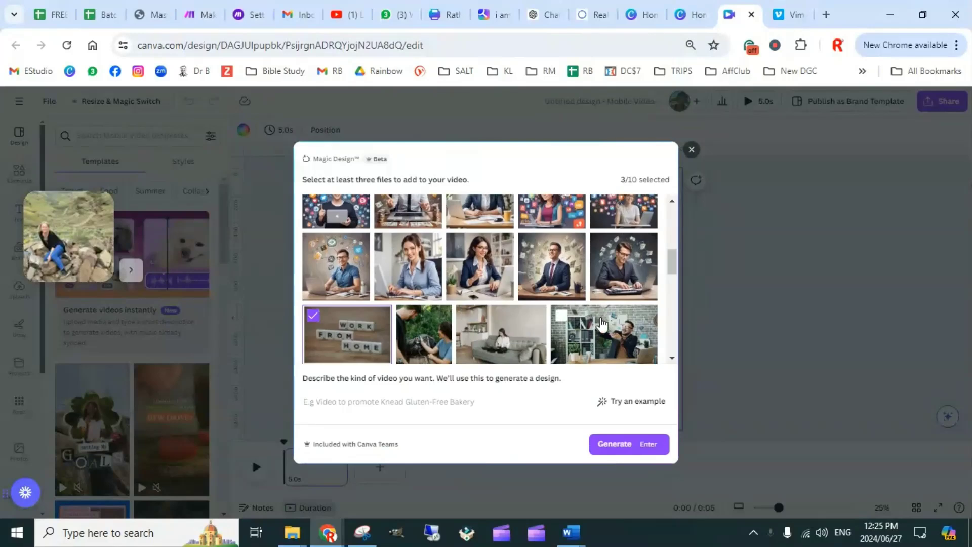
scroll(603, 324, down, 1)
scroll(603, 324, down, 2)
scroll(600, 324, up, 4)
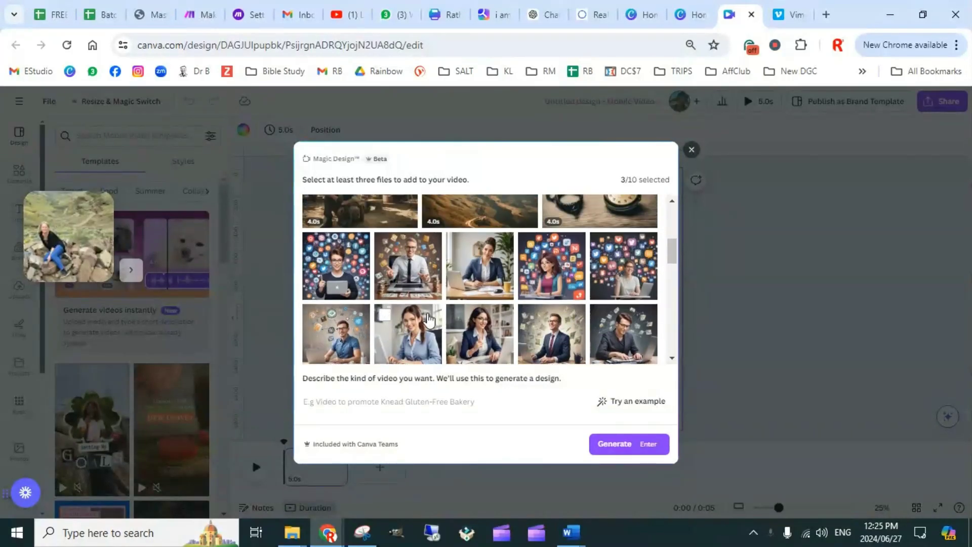
scroll(428, 319, down, 2)
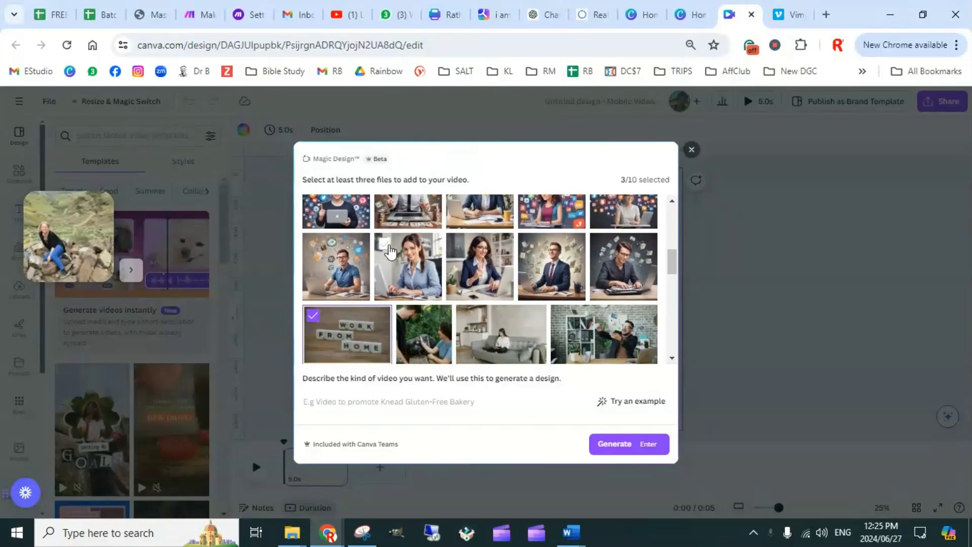
click(386, 245)
Add the photos of the woman in the car boot and the older man working with a female colleague to the media selection
scroll(507, 293, down, 5)
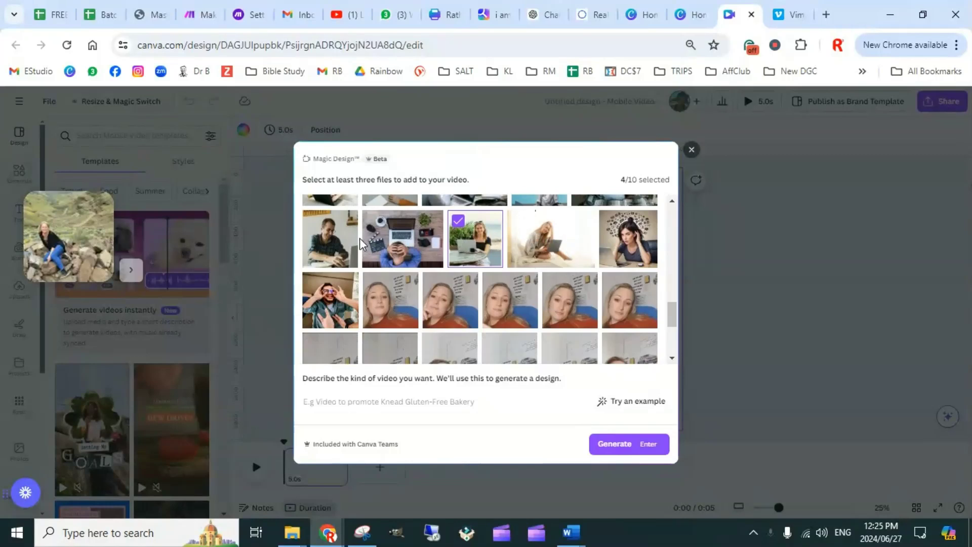
scroll(506, 279, down, 4)
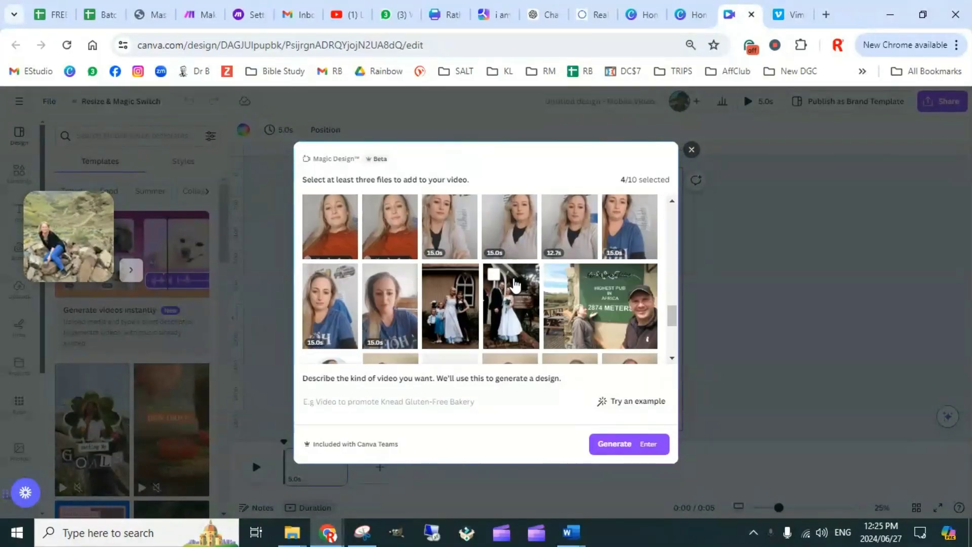
scroll(536, 274, up, 3)
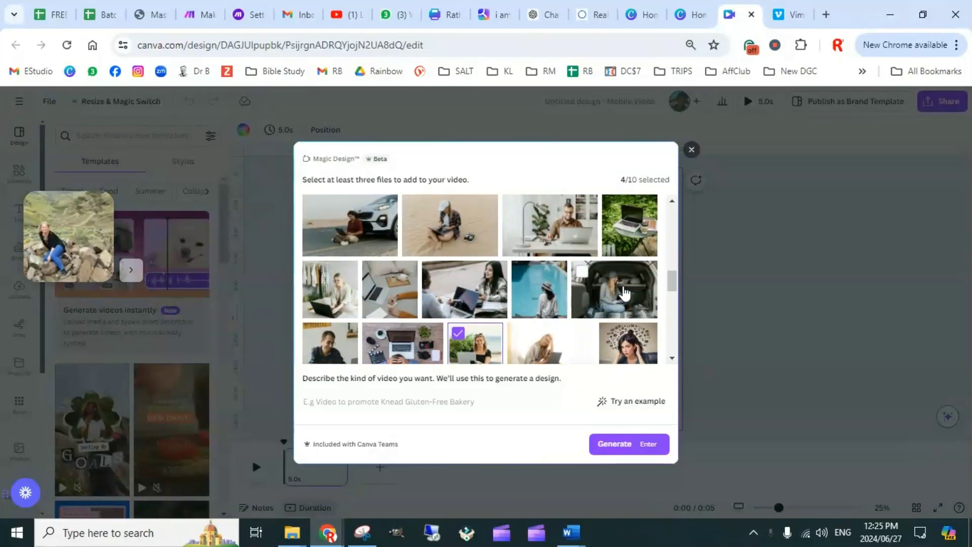
click(584, 278)
scroll(562, 289, up, 1)
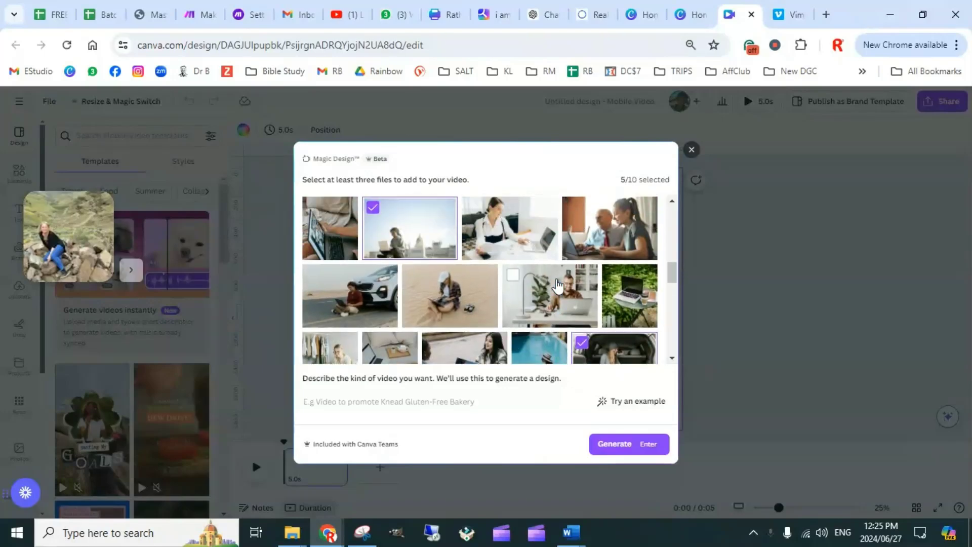
scroll(597, 298, up, 1)
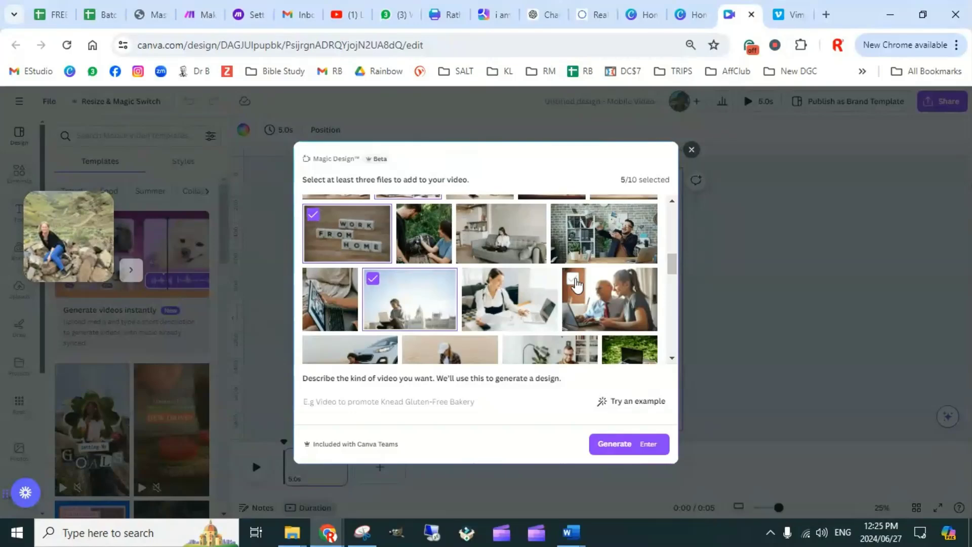
click(576, 311)
scroll(572, 316, up, 4)
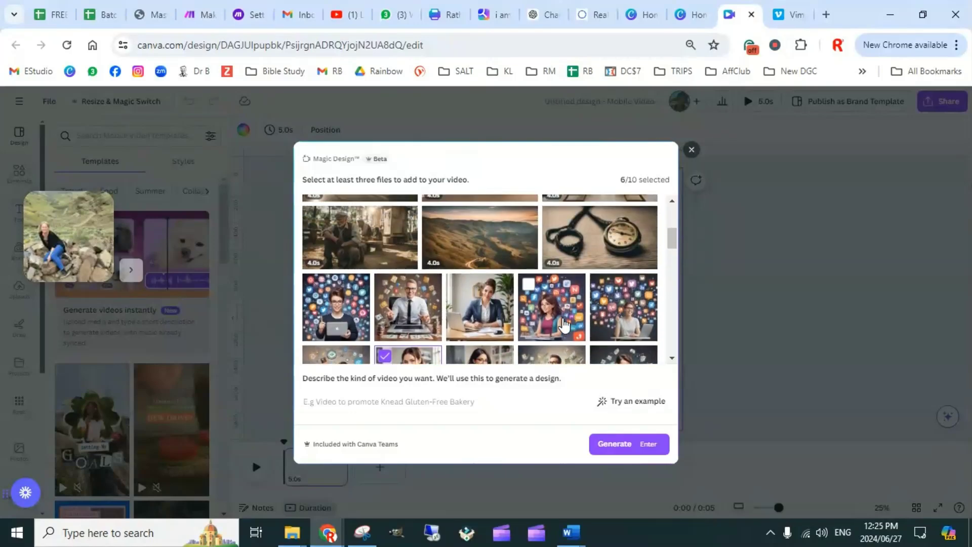
scroll(565, 326, up, 6)
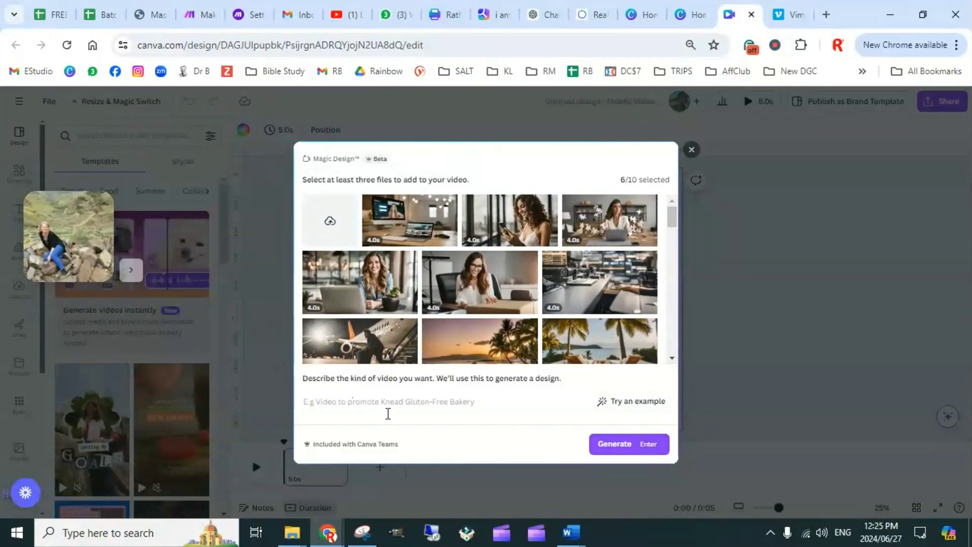
Generate the reel from the description "Earn and inspire globally with our impactful, purpose-driven business model!" and select its first scene
text(Earn and inspire globally with our impactful, purpose-driven business model!)
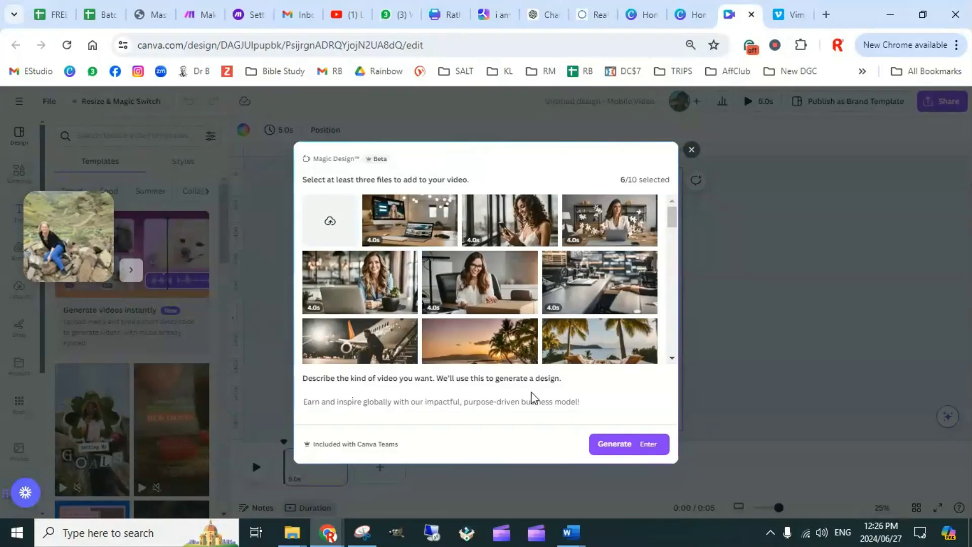
click(615, 445)
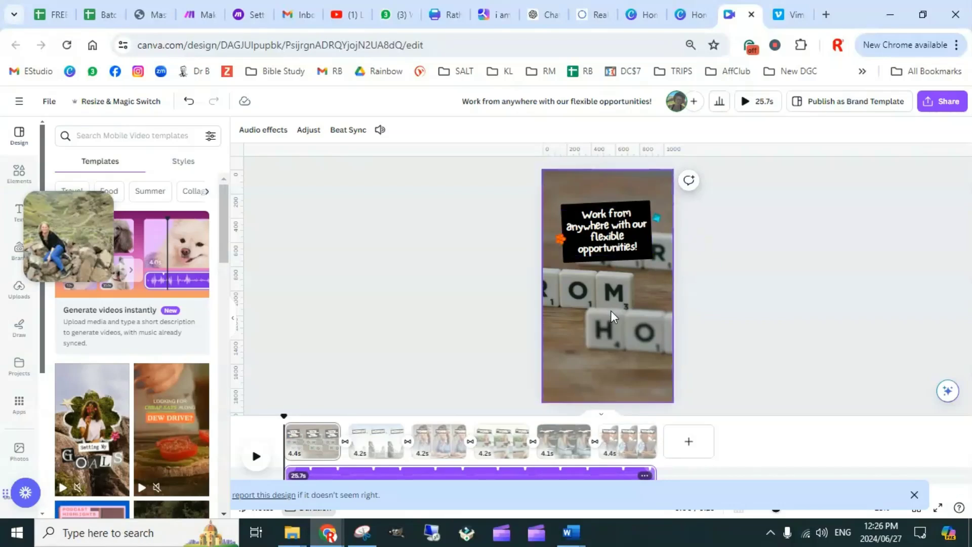
click(310, 448)
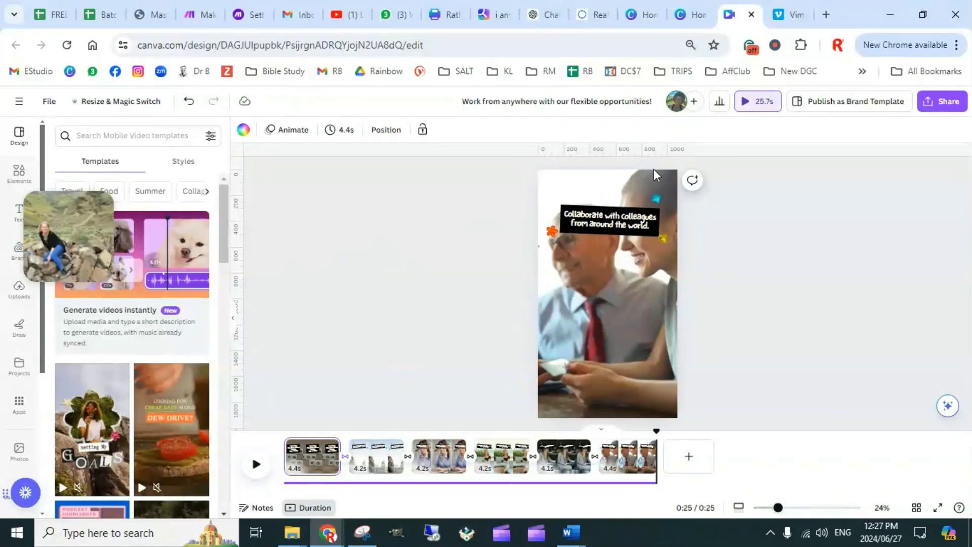
Close the generated reel and create a blank Facebook Video design from the Canva home page
click(752, 14)
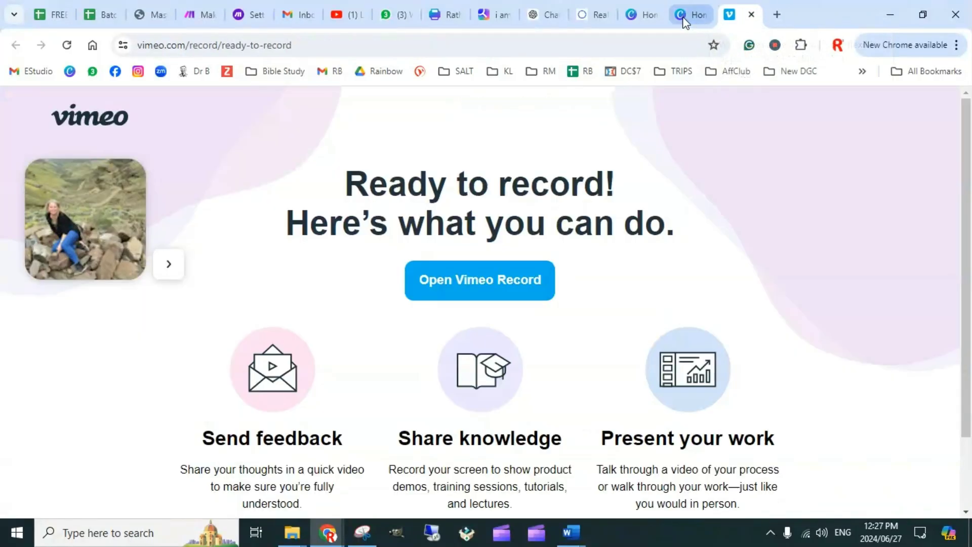
click(689, 15)
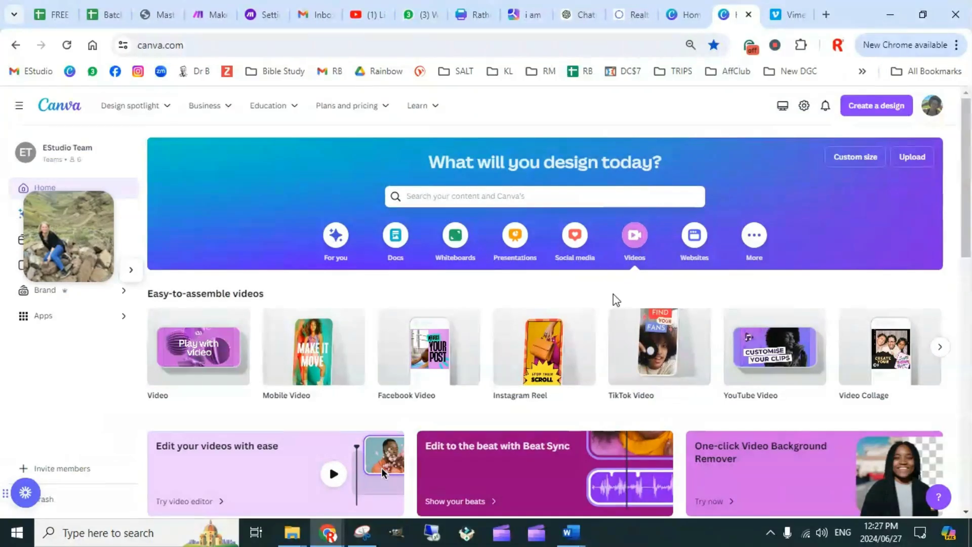
click(438, 360)
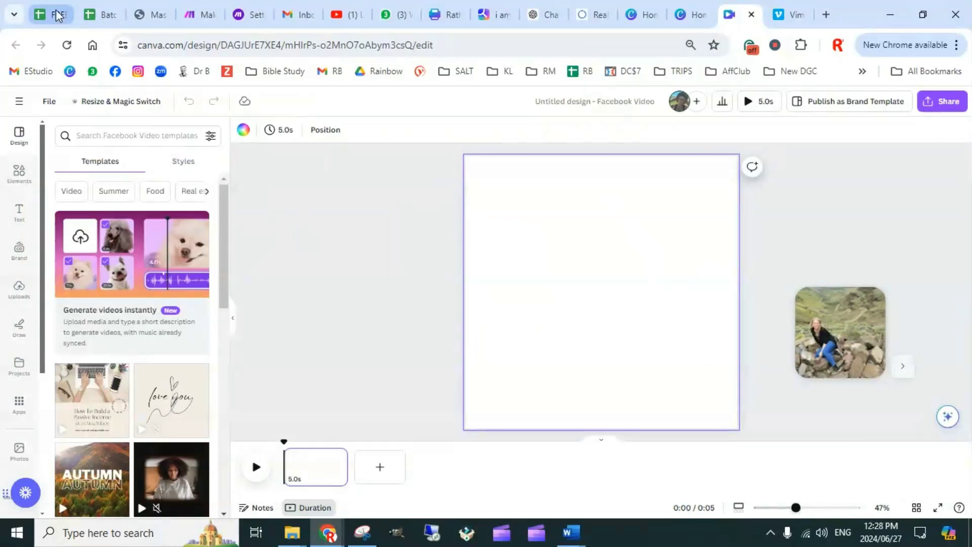
Select the text "Convert followers to customers and profit with our social media tactics!" in cell E6 of Batch Content Prompts and return to the blank Facebook Video
click(104, 14)
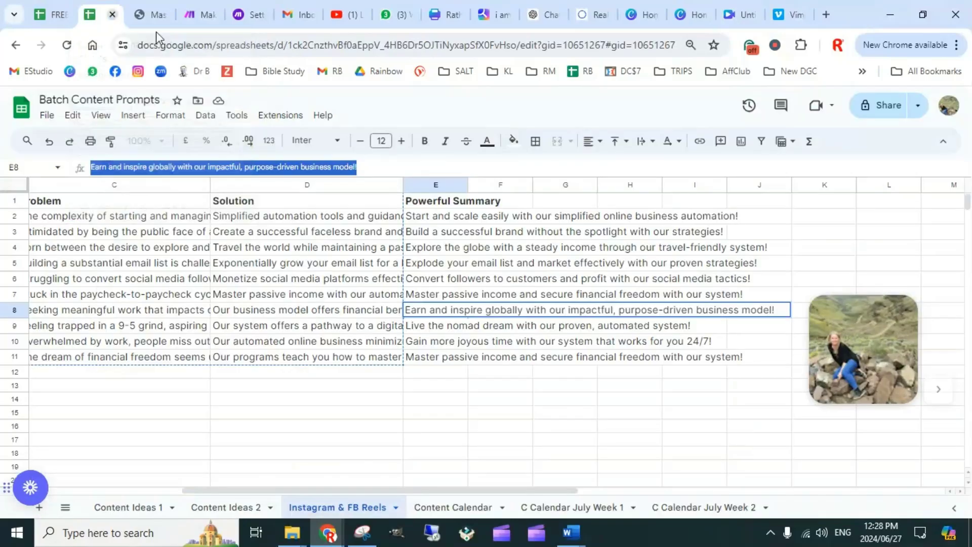
click(486, 282)
click(417, 283)
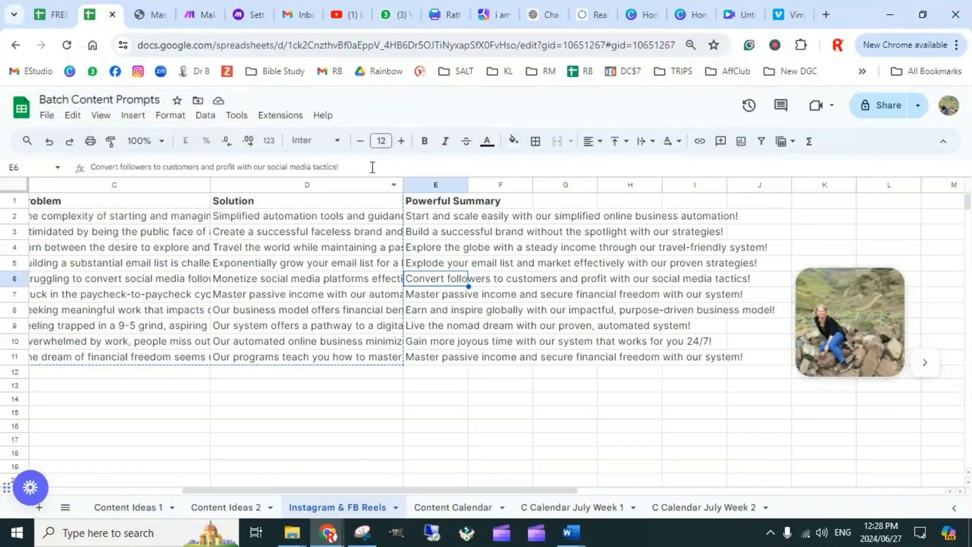
triple_click(332, 169)
key(ctrl+c)
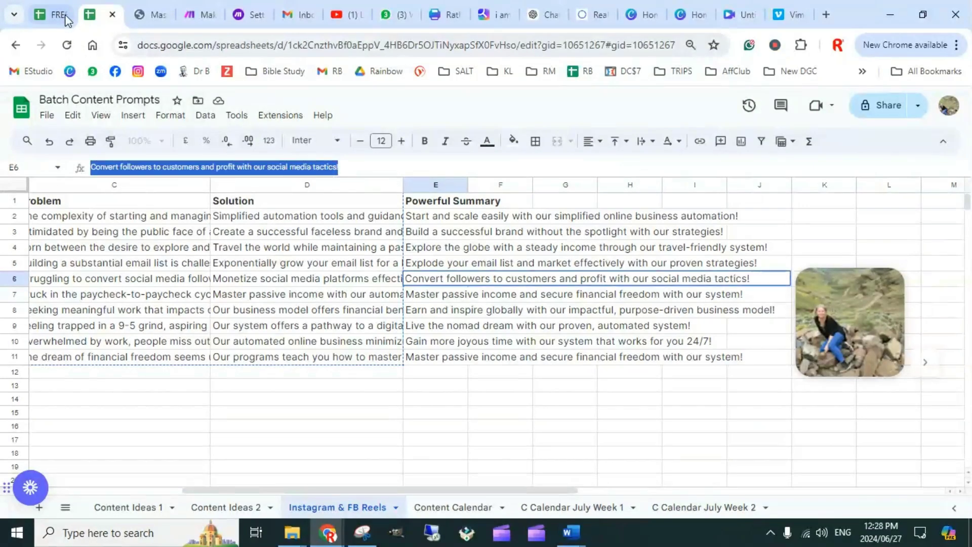
click(738, 17)
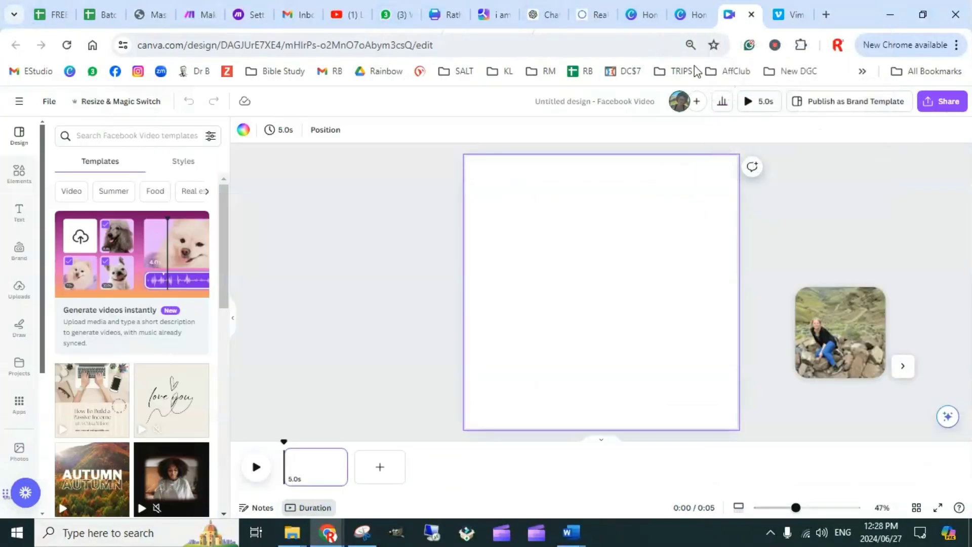
Start an instant Magic Design video and select the three illustrated men: the one typing, the suited one amid flying money, and the blue-shirted one
click(125, 255)
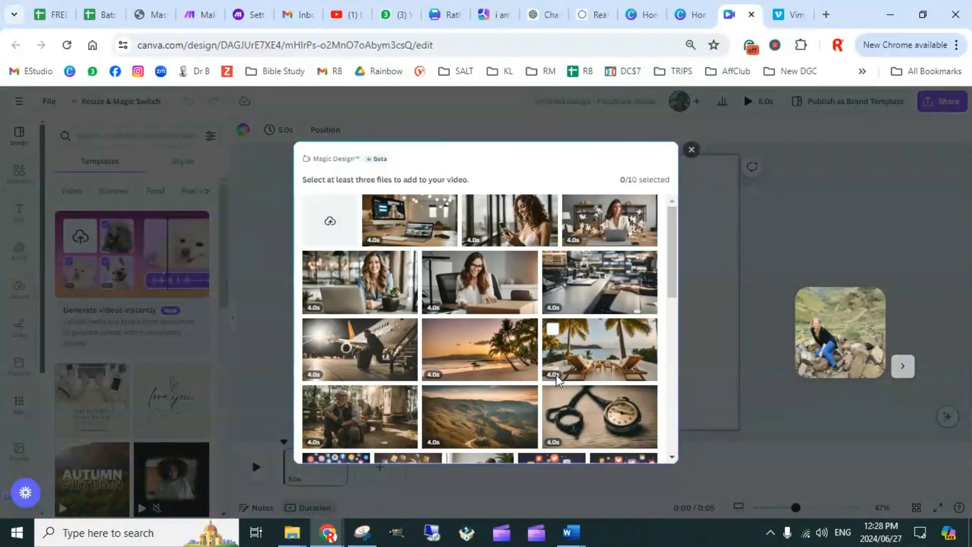
scroll(549, 355, down, 5)
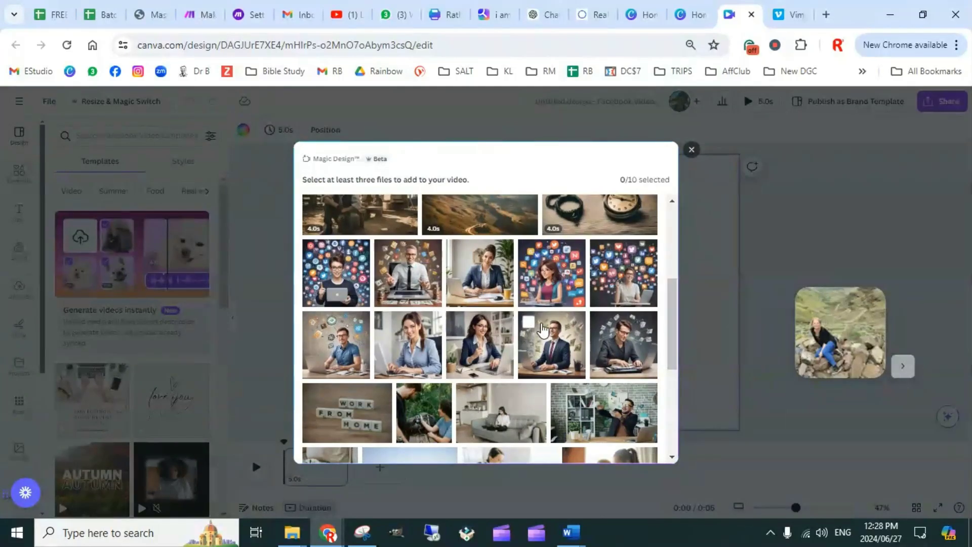
click(606, 329)
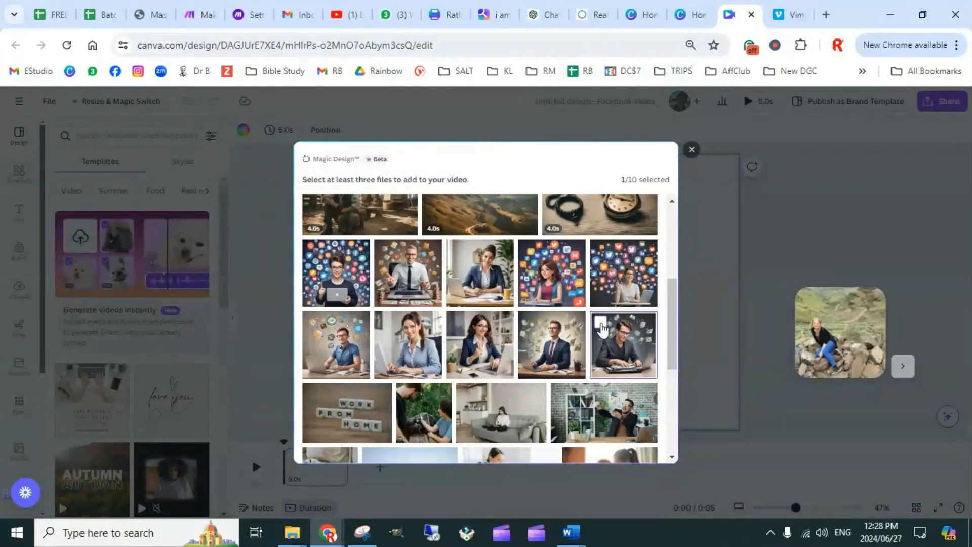
click(544, 331)
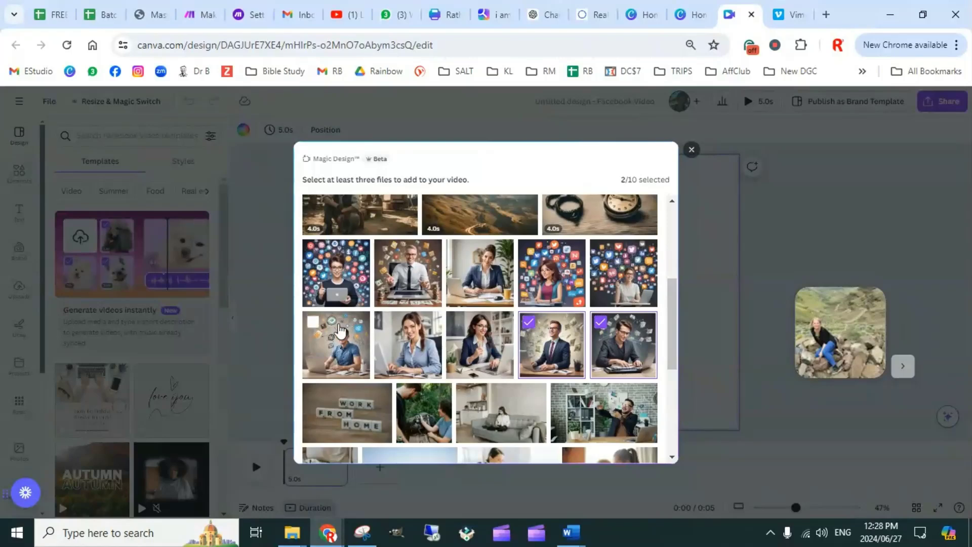
click(314, 326)
Add the photos of the man in the brick-walled office and the blonde woman sitting with a laptop to the media selection
scroll(517, 361, down, 3)
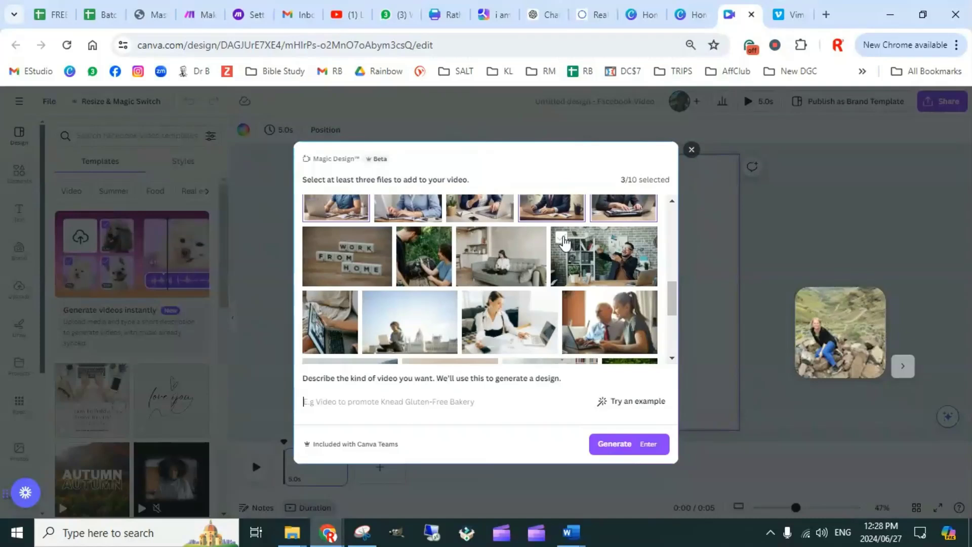
click(565, 243)
scroll(516, 304, down, 3)
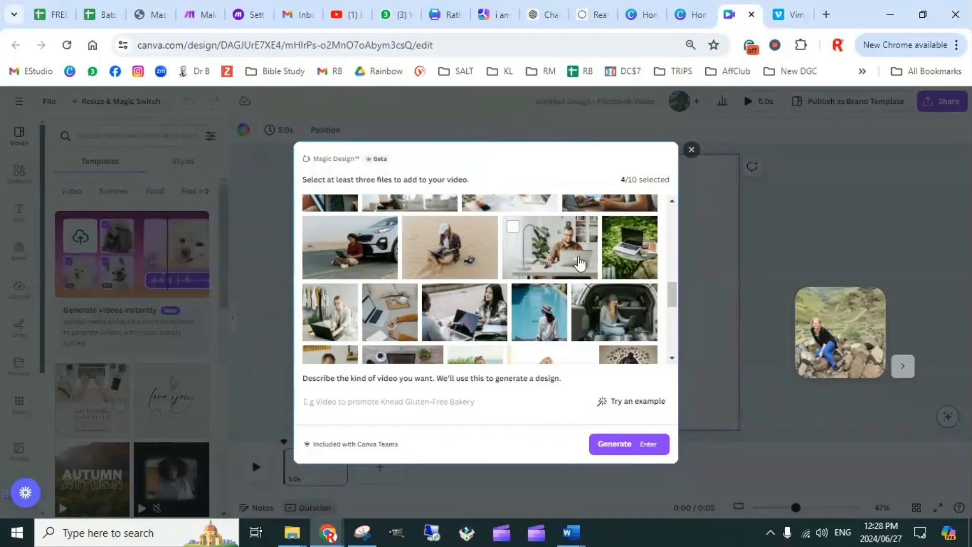
scroll(498, 289, down, 3)
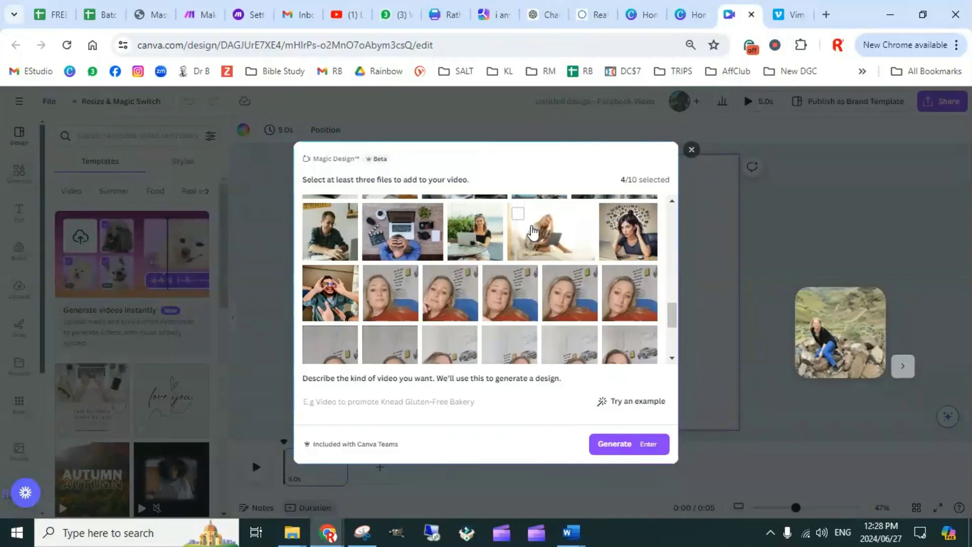
click(521, 221)
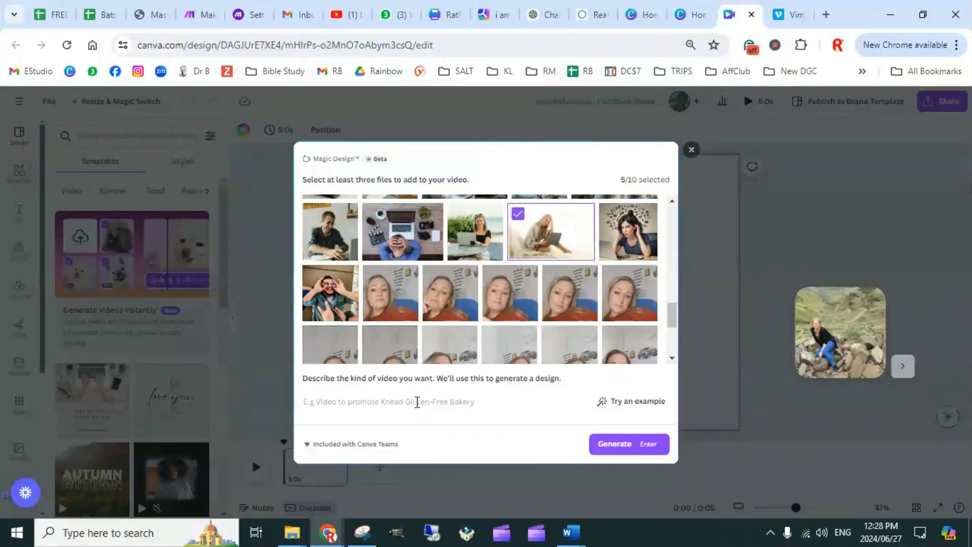
Generate the Facebook video from the description "Convert followers to customers and profit with our social media tactics!"
click(417, 402)
key(ctrl+v)
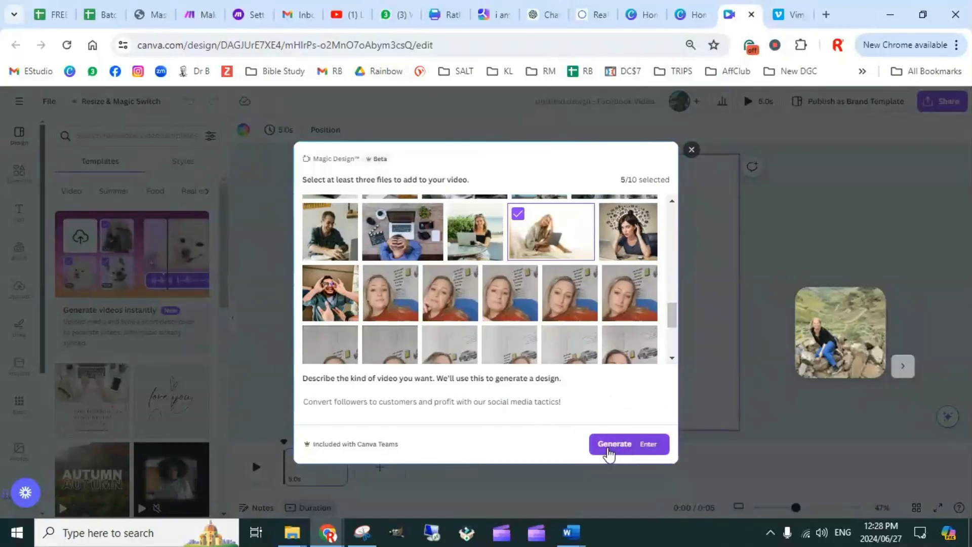
click(610, 451)
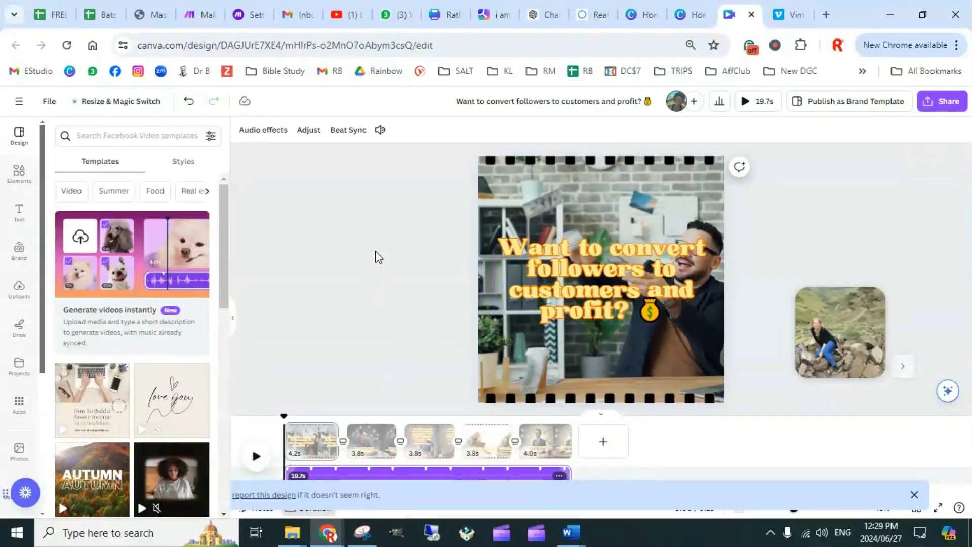
Play the generated Facebook video through, close it and return to the Canva home page
click(256, 458)
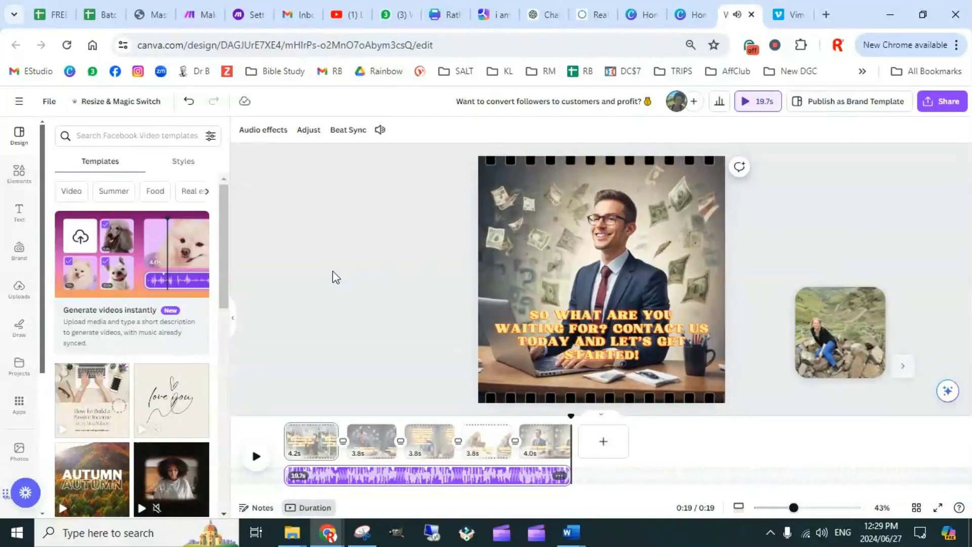
click(327, 230)
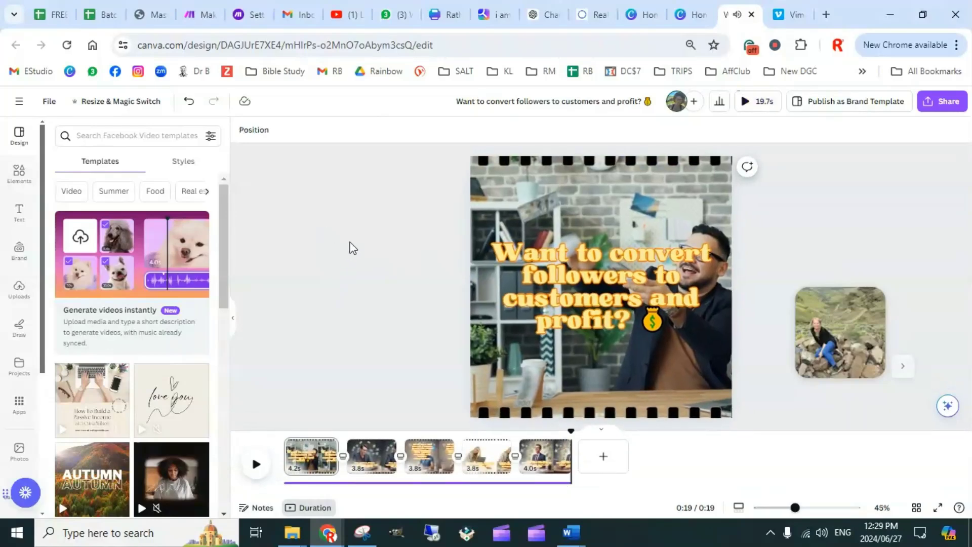
click(752, 15)
click(689, 11)
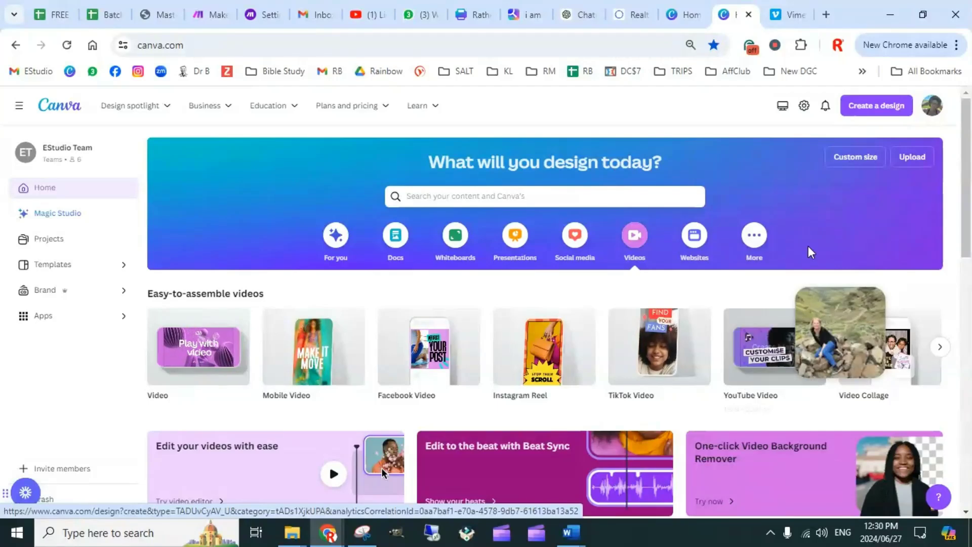
mouse_move(444, 125)
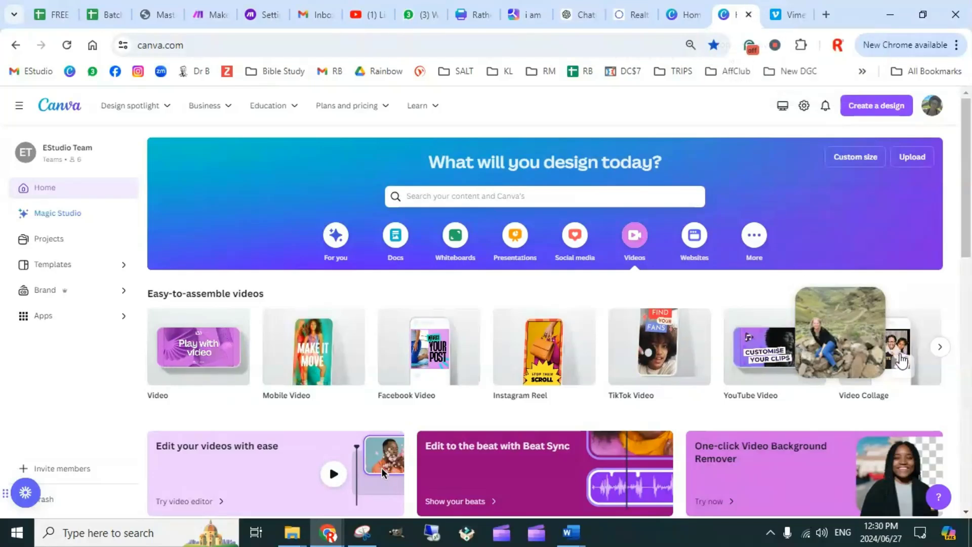
mouse_move(906, 355)
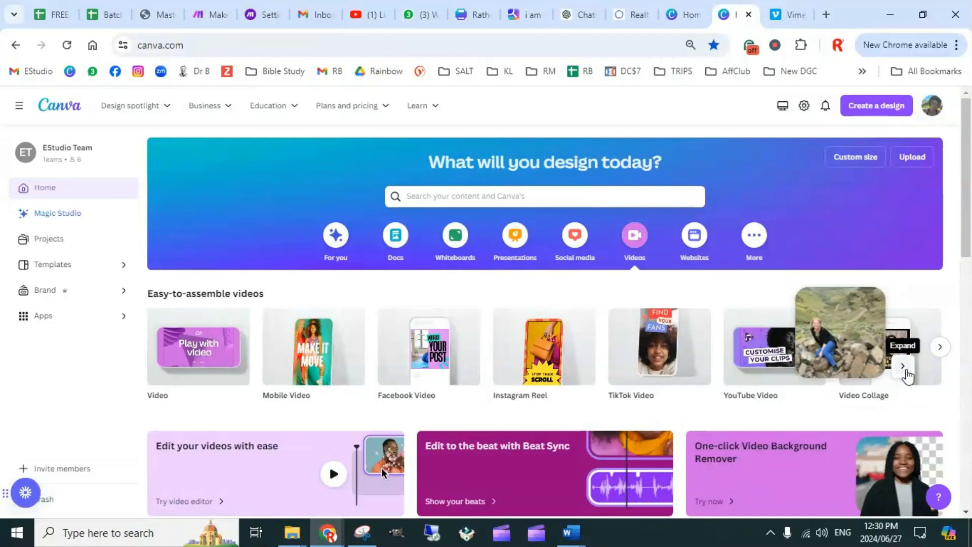
click(906, 370)
drag(819, 328, 561, 119)
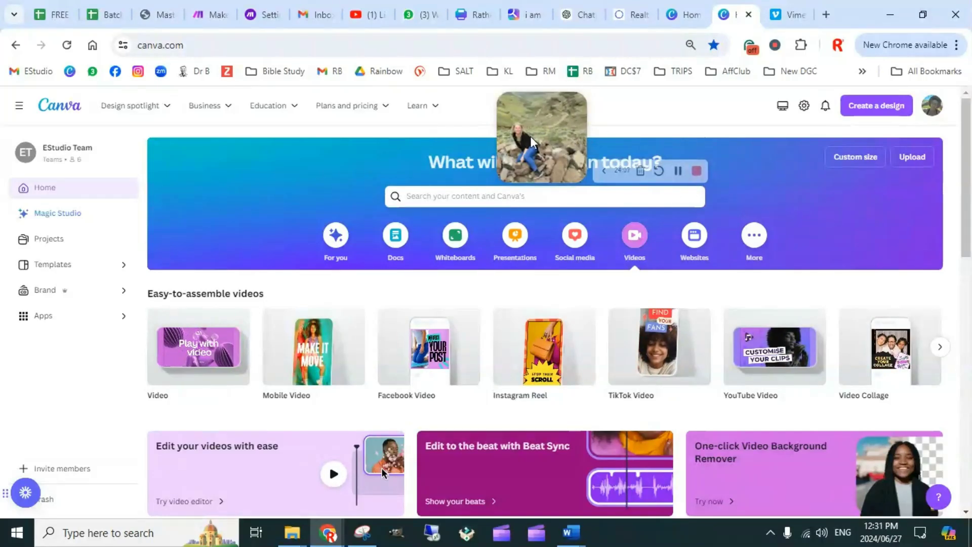
drag(542, 129, 197, 160)
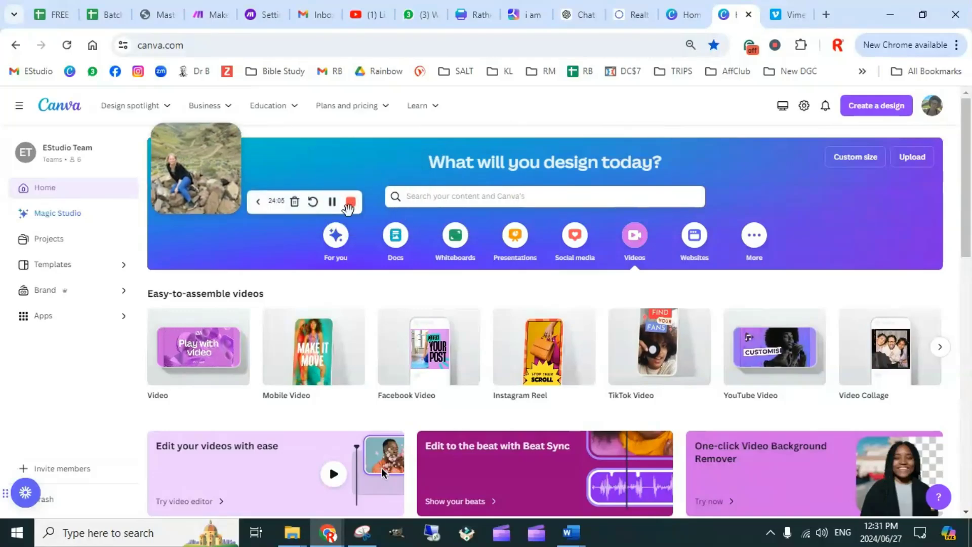